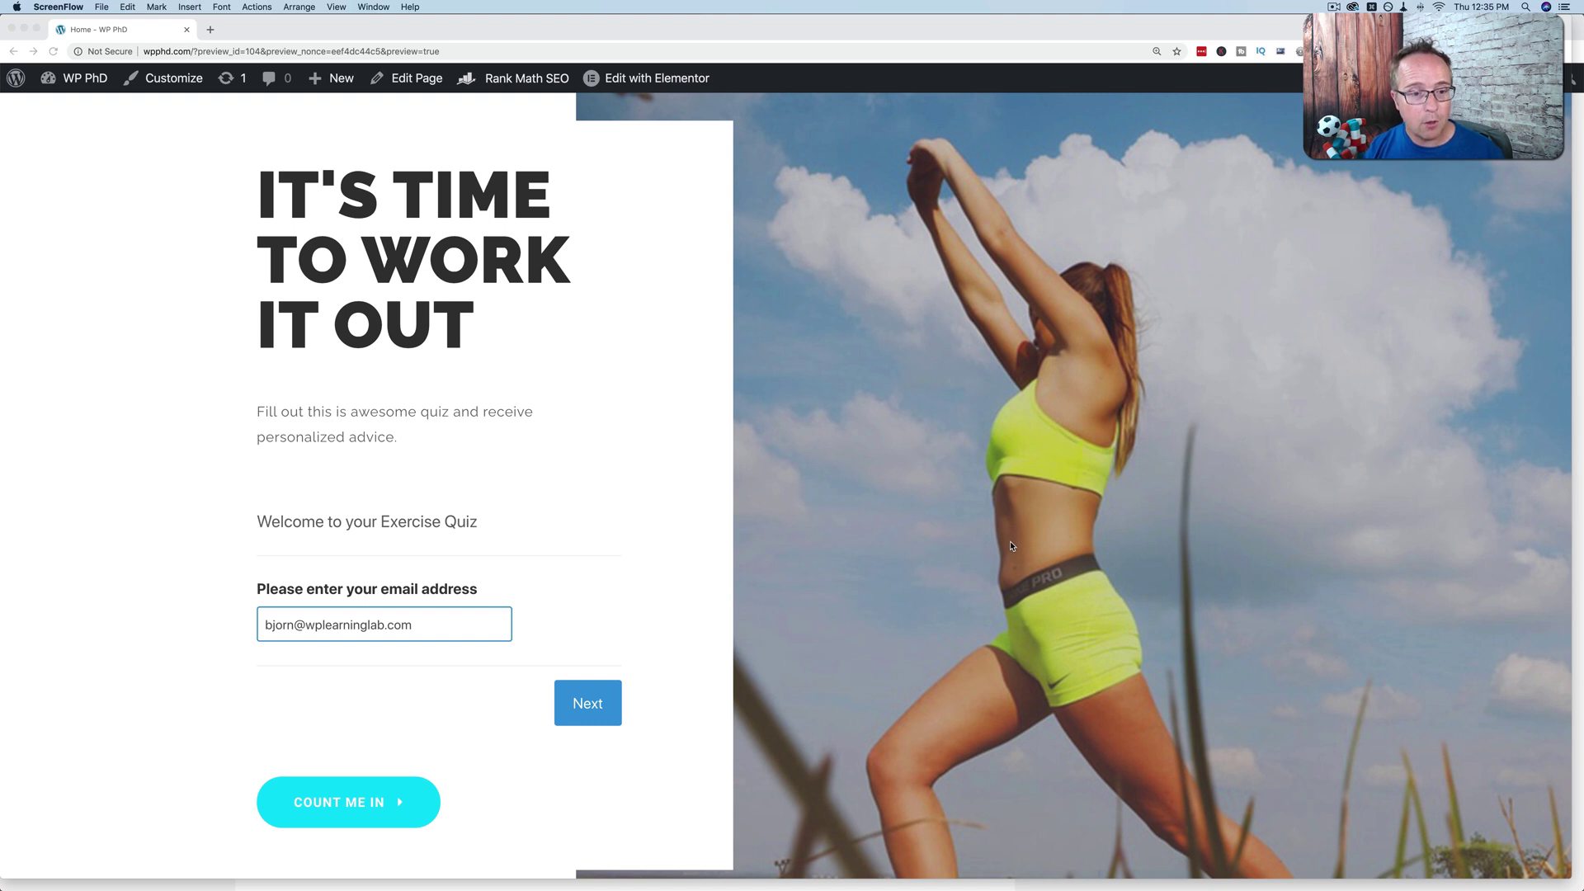
Step: Advance the exercise quiz past its email address page
scroll(800, 451, down, 5)
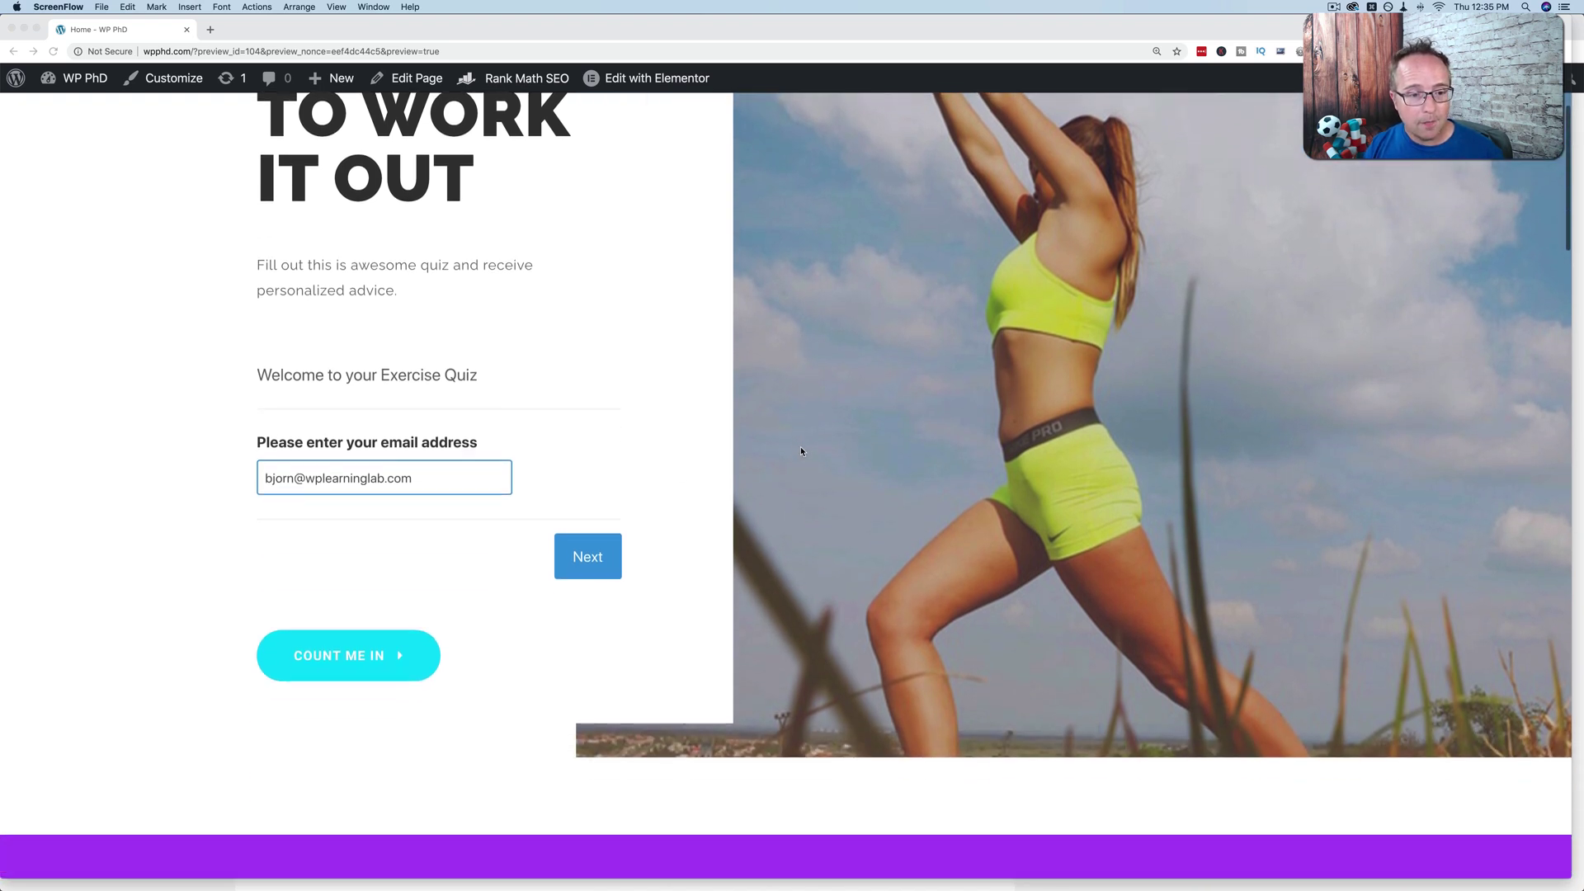
click(254, 316)
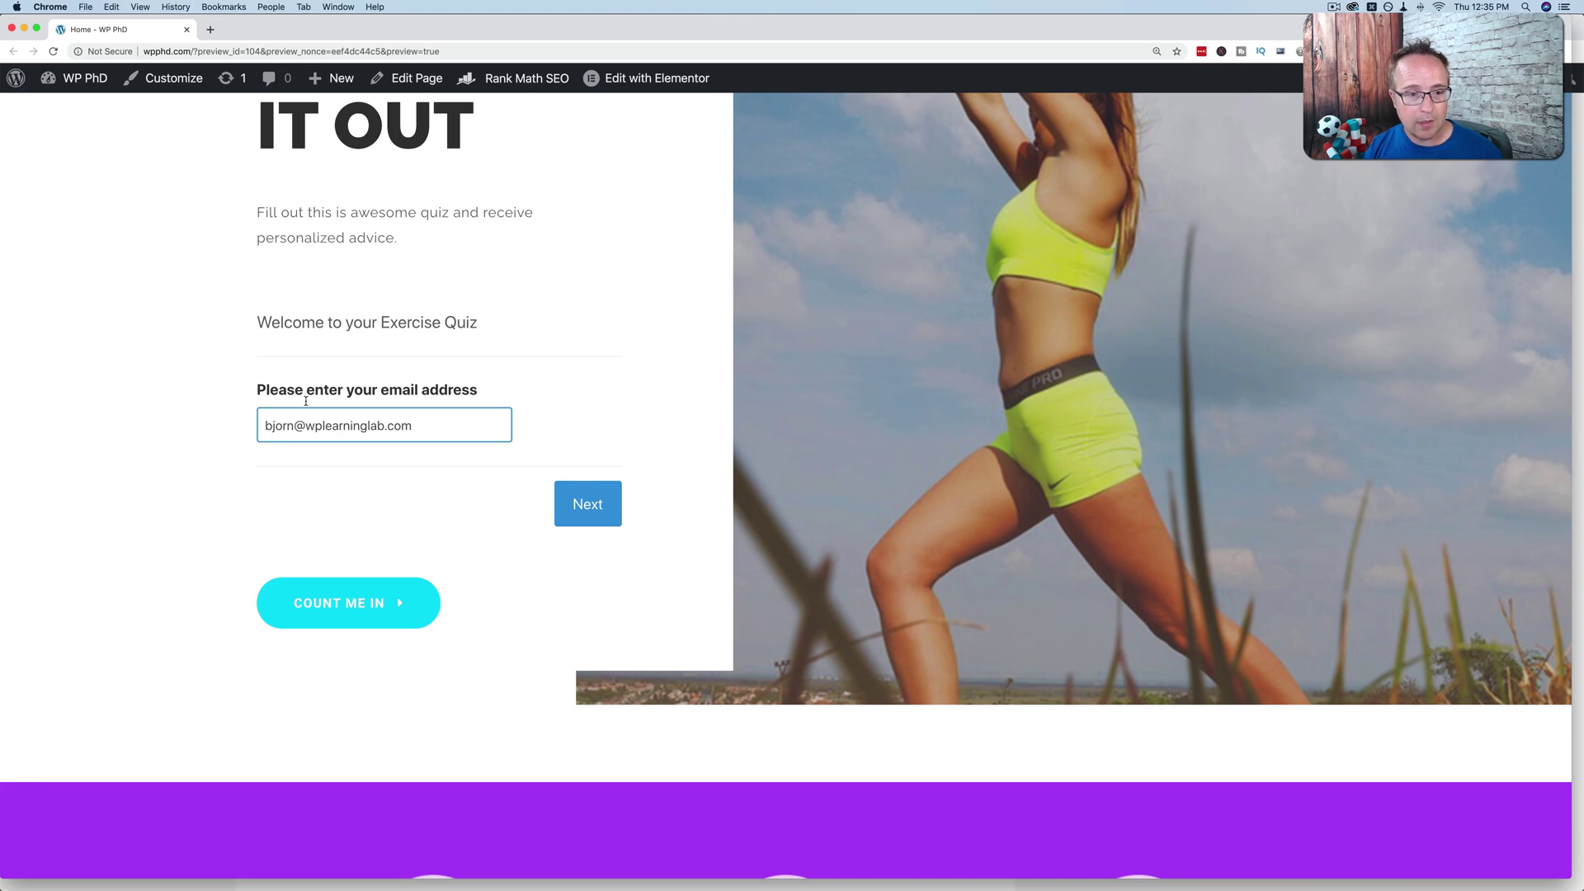
click(585, 513)
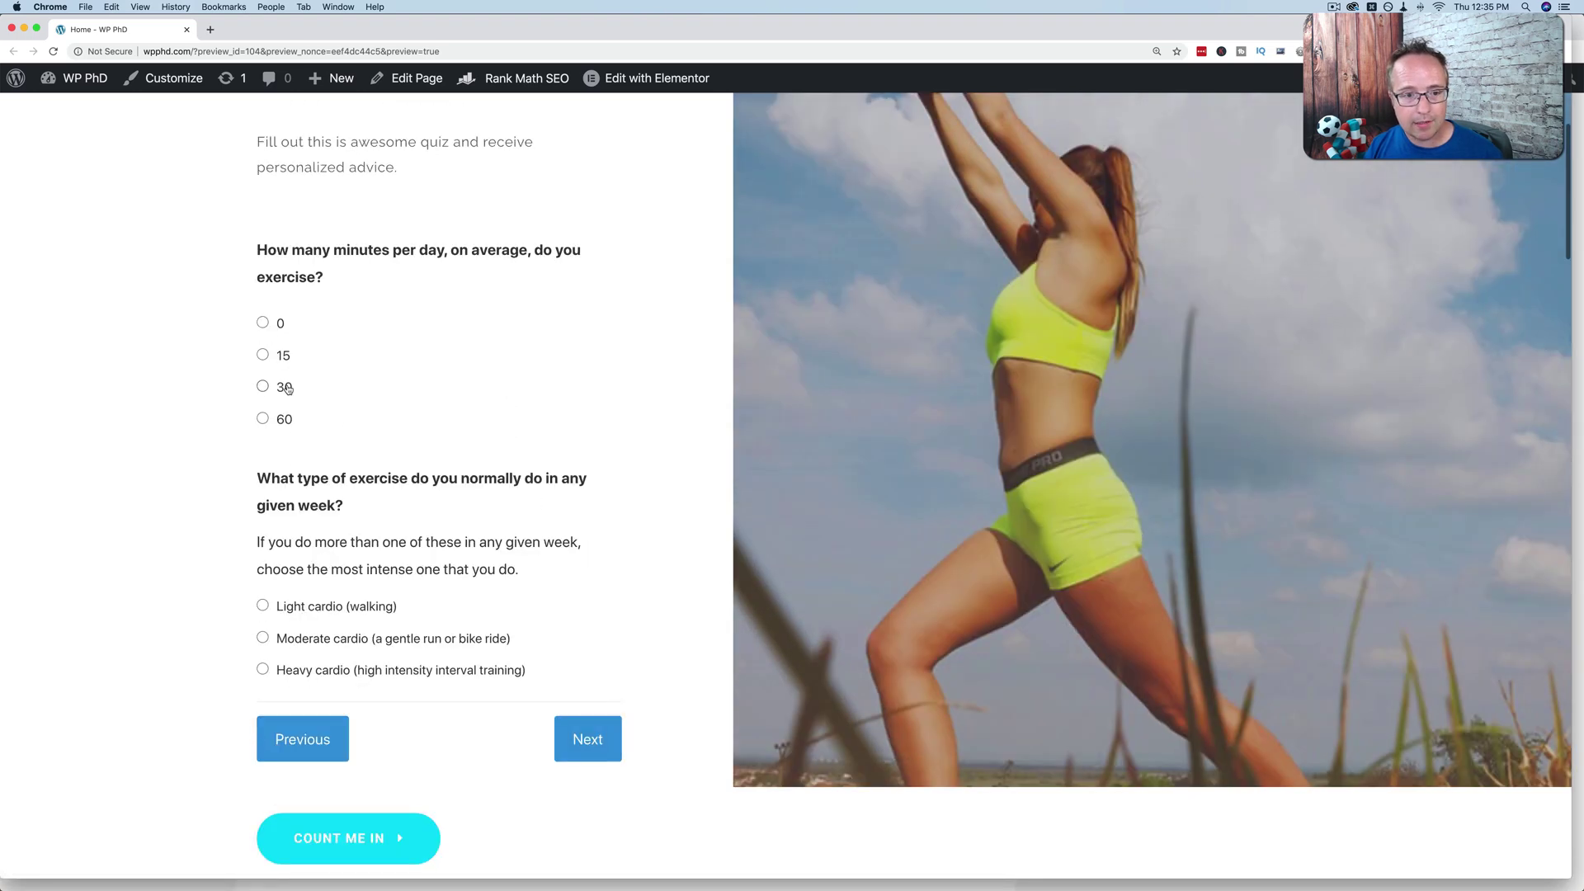
Step: Answer the quiz with 0 minutes of daily exercise and Light cardio (walking), and continue to the following page
scroll(288, 388, down, 2)
click(263, 307)
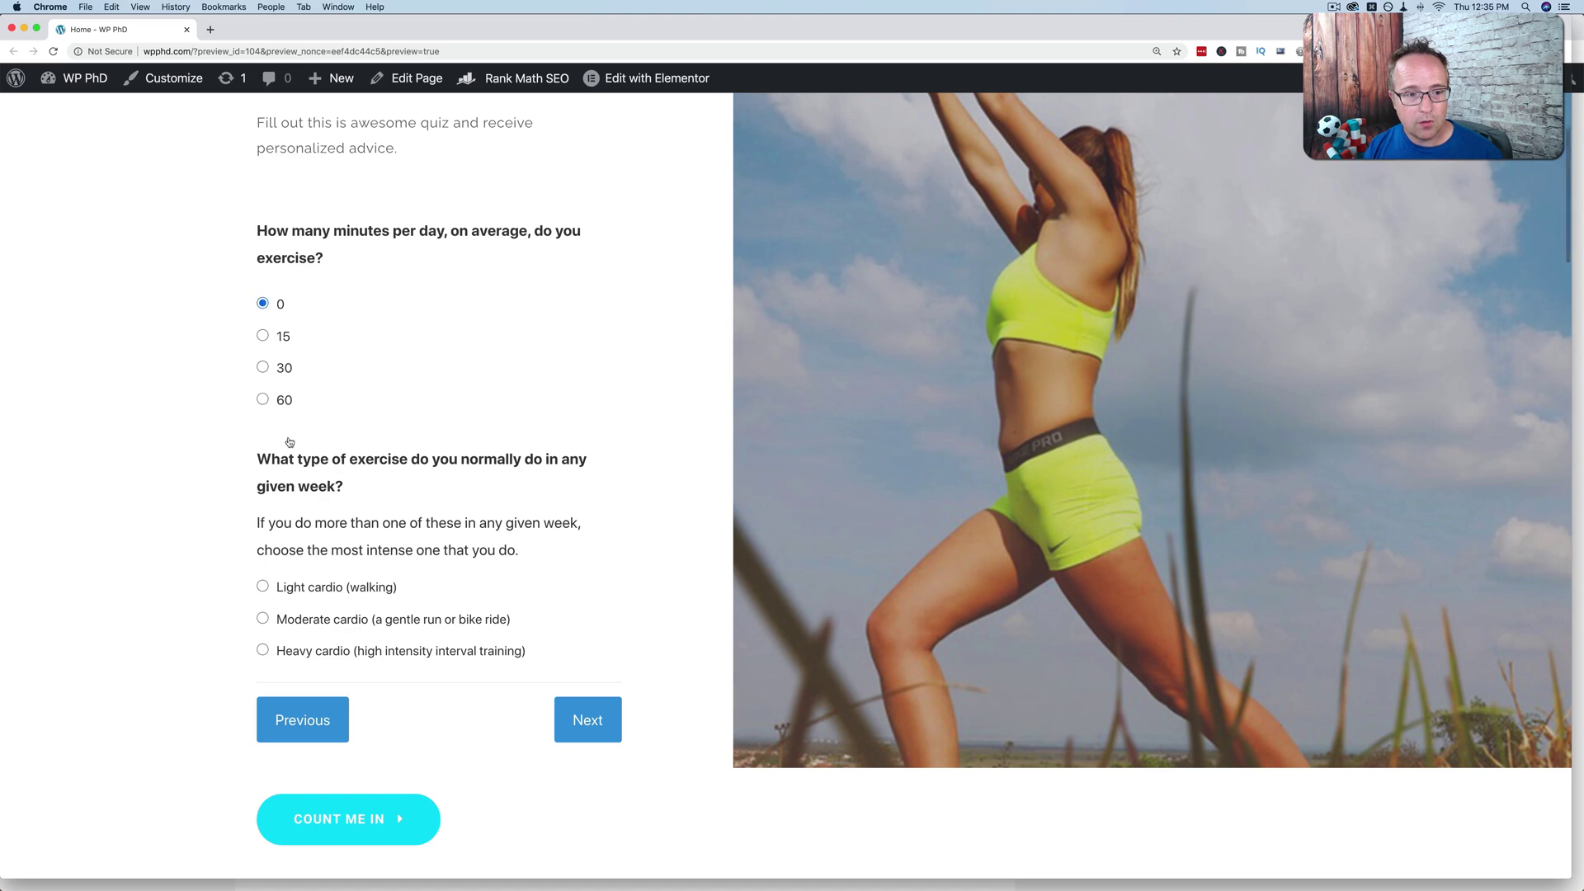
scroll(287, 441, down, 1)
click(262, 526)
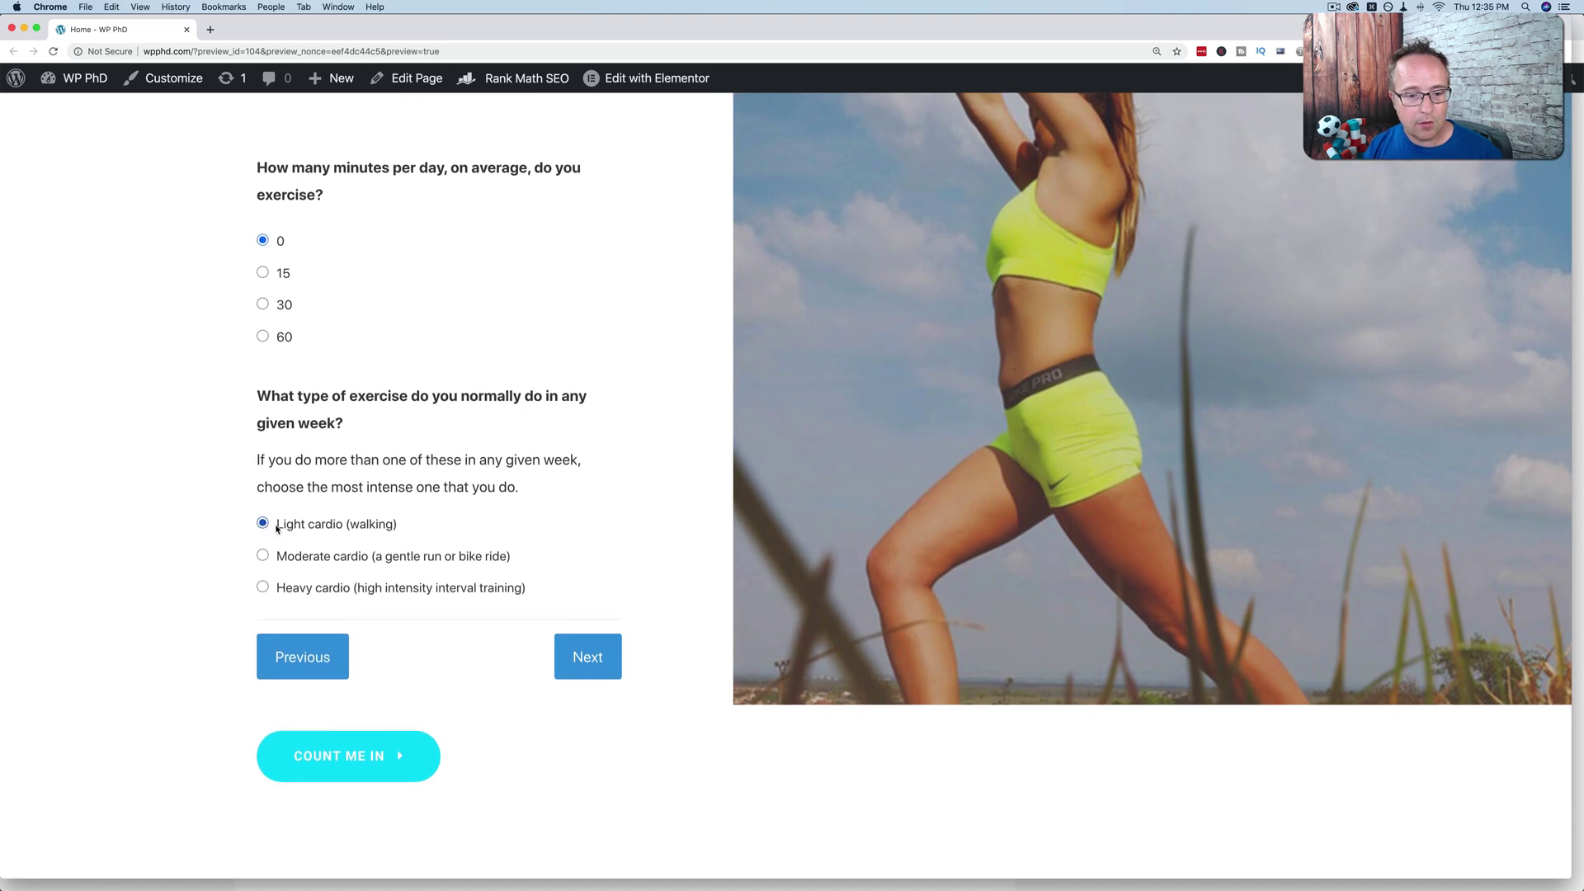
click(558, 661)
Step: Choose Calisthenics as the non-cardio exercise and submit the quiz
scroll(283, 587, down, 3)
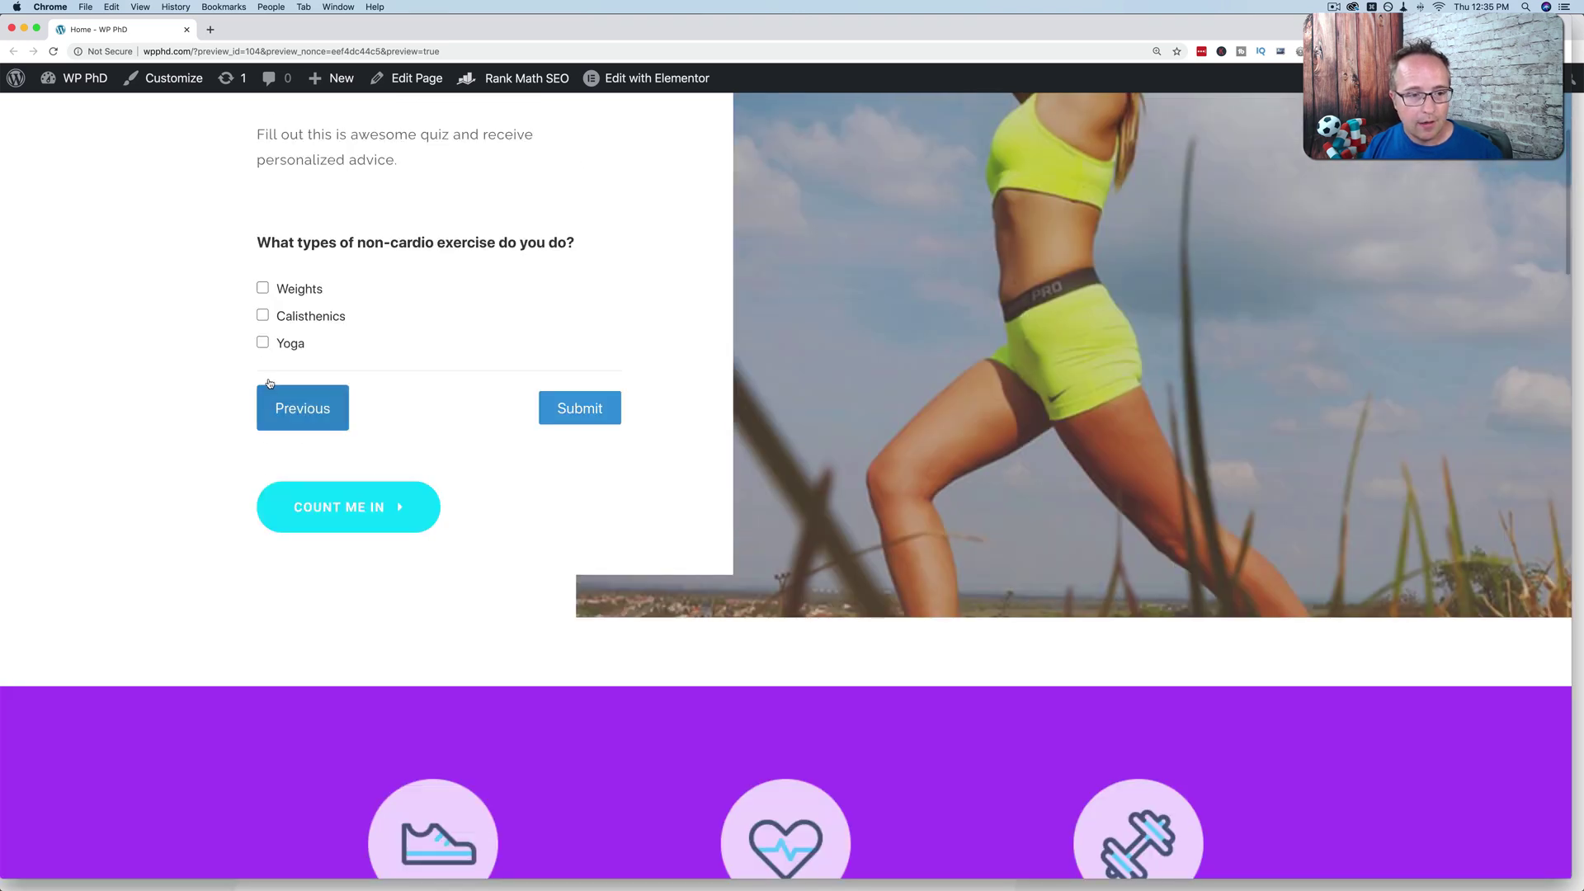
click(263, 304)
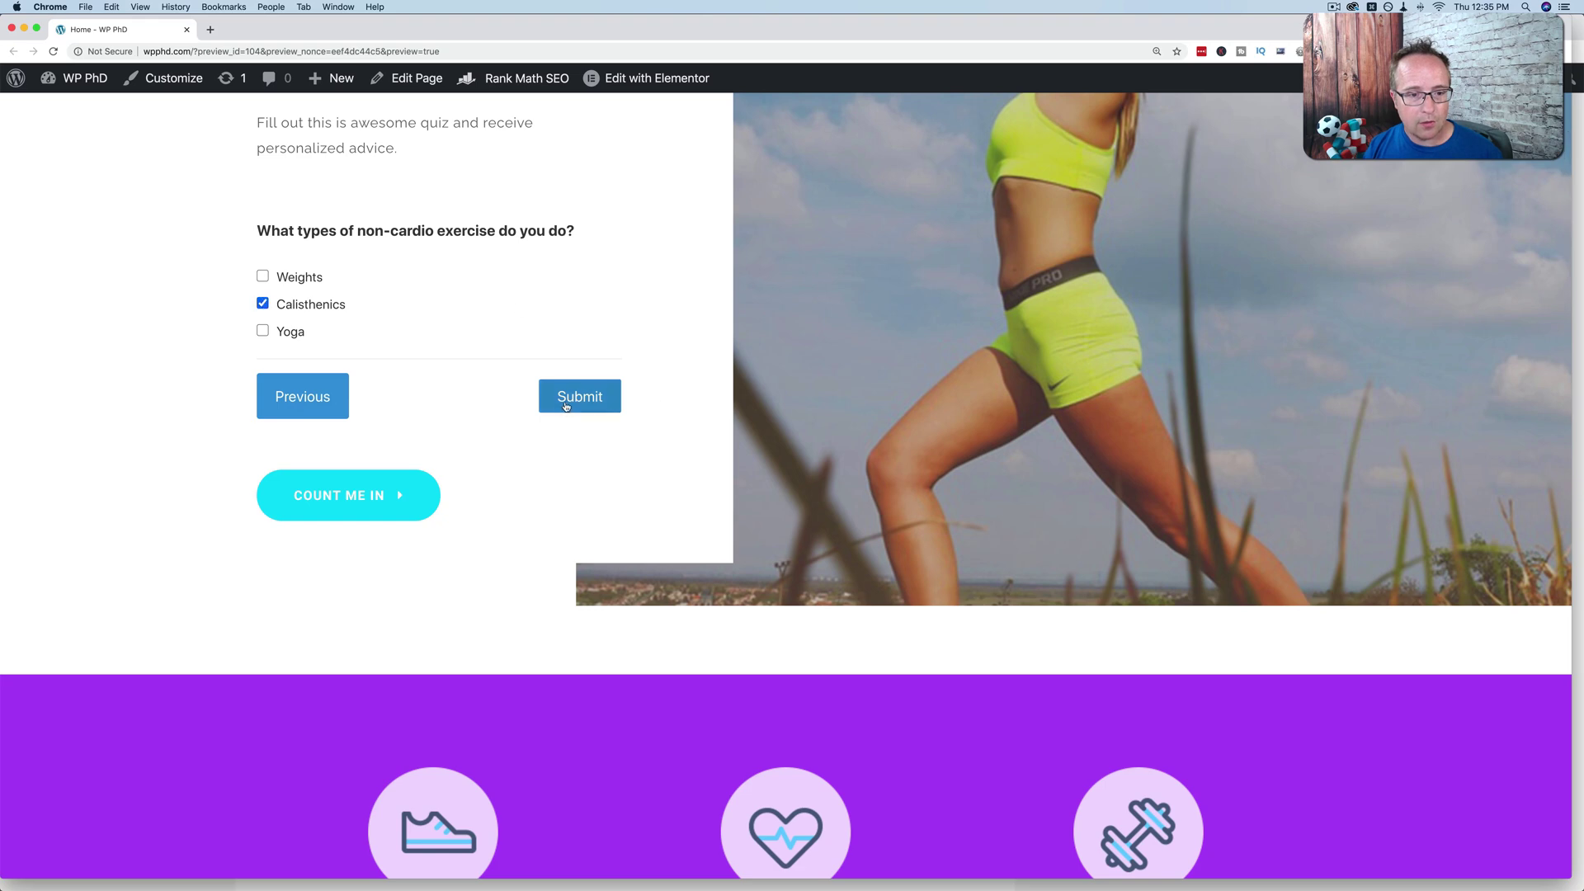
click(576, 396)
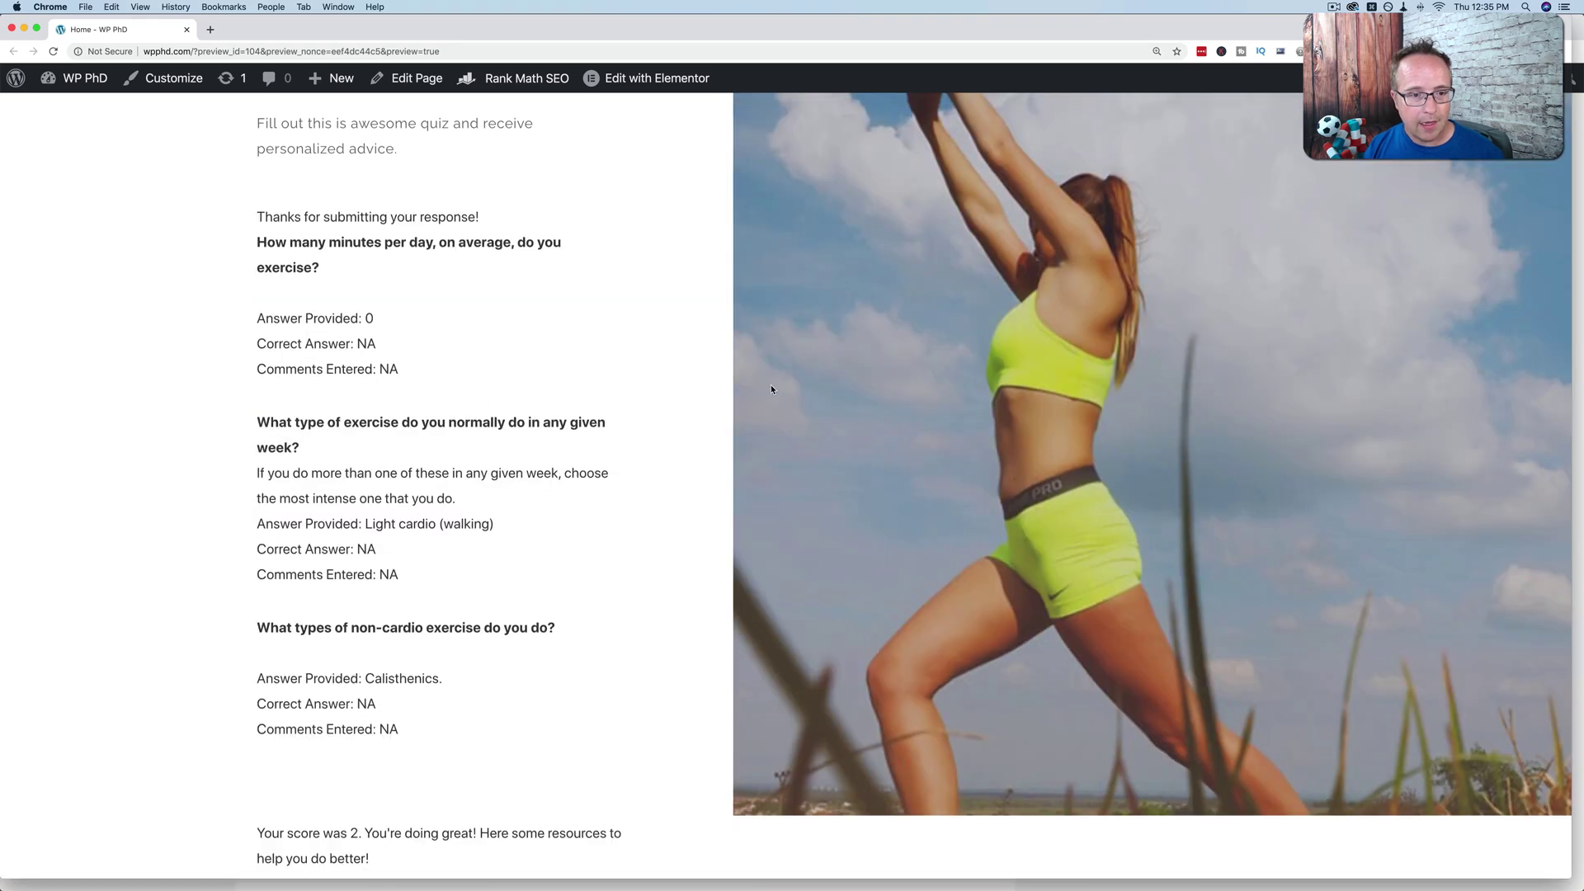
Step: Review the quiz results page, including the thank-you text, the answer summary, the score and the resources message
scroll(374, 343, down, 2)
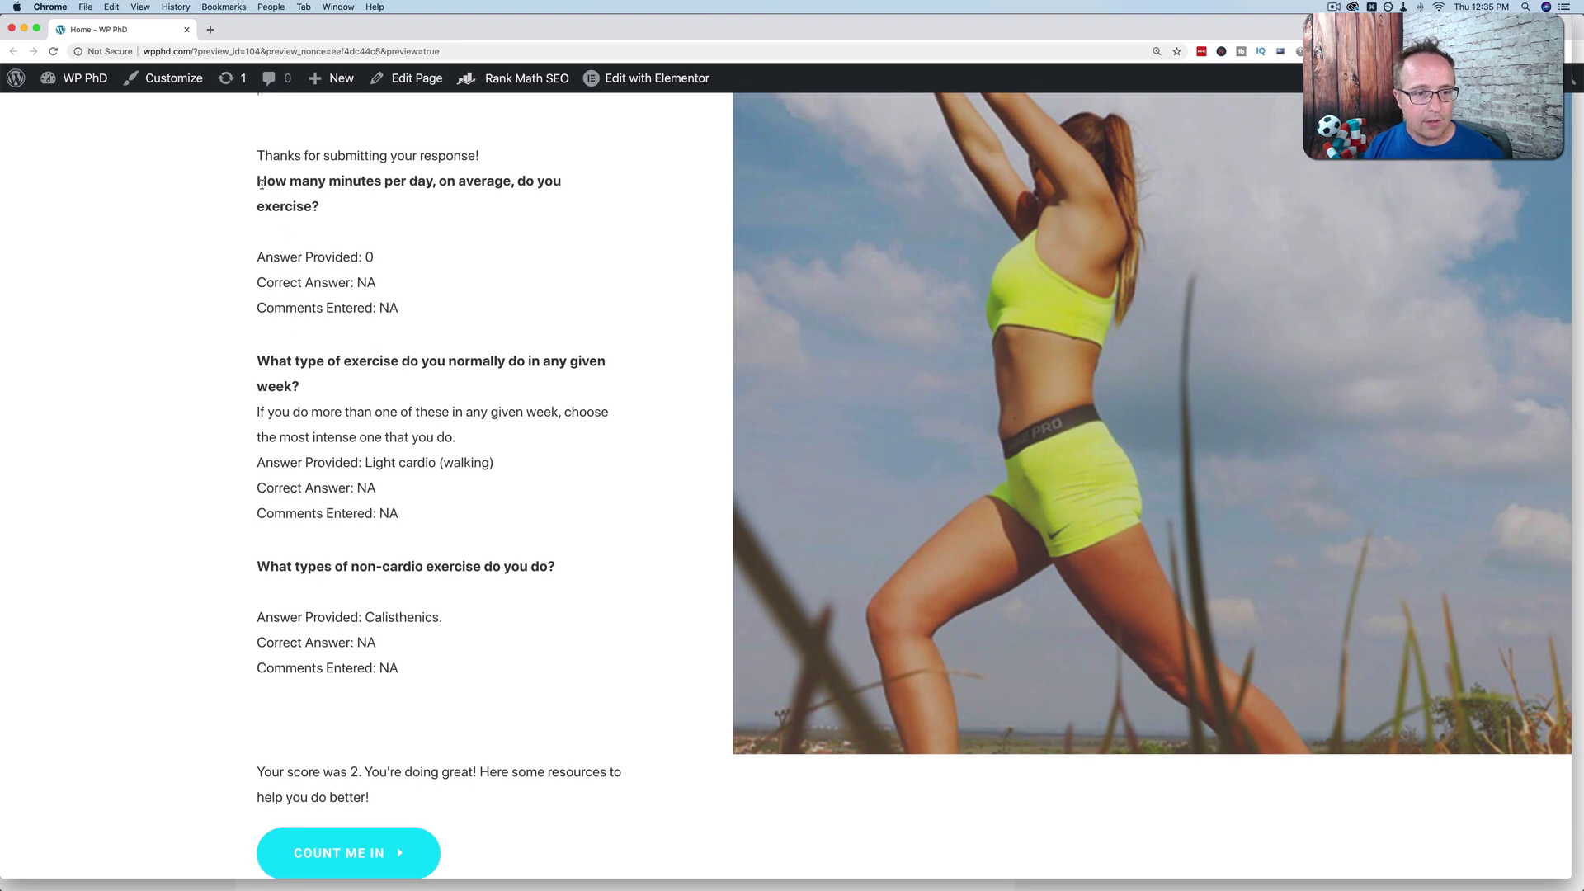
drag(258, 180, 448, 664)
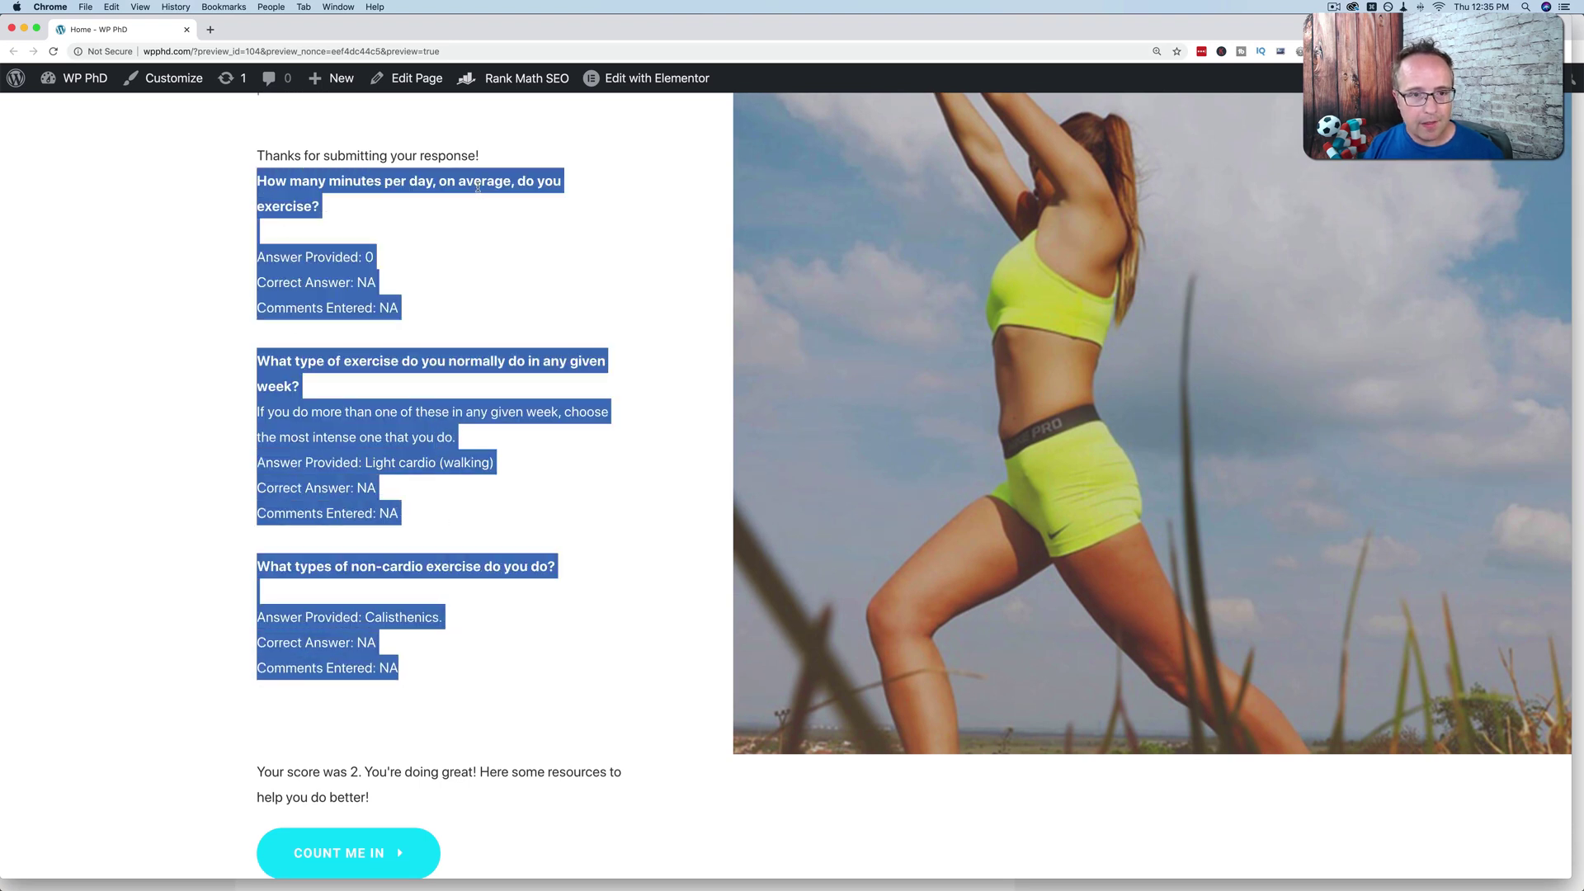
drag(479, 156, 257, 155)
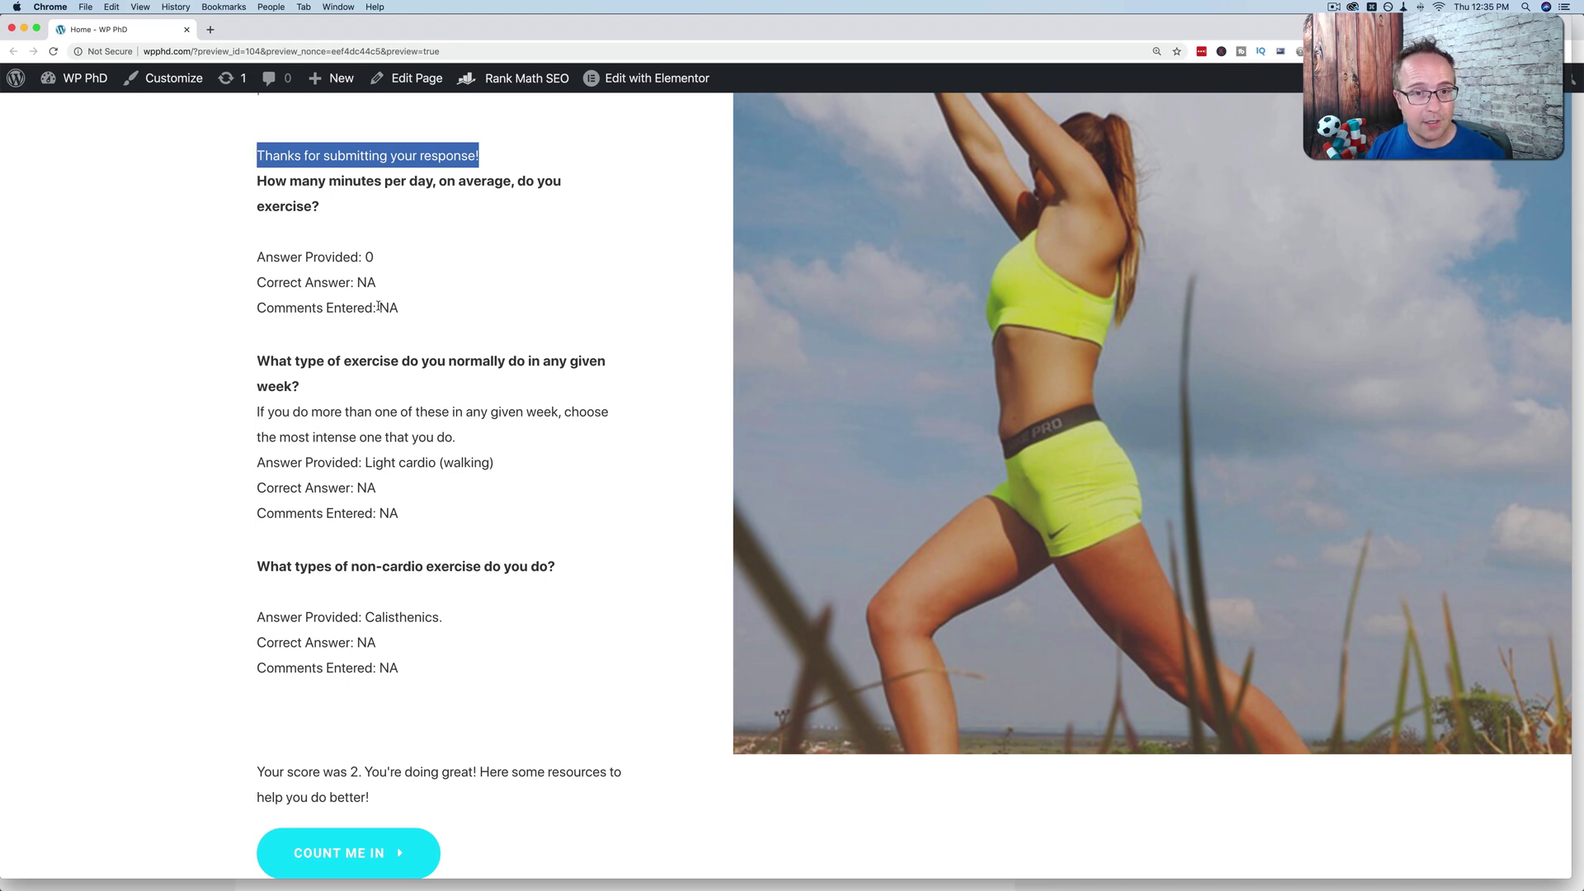
scroll(378, 314, down, 5)
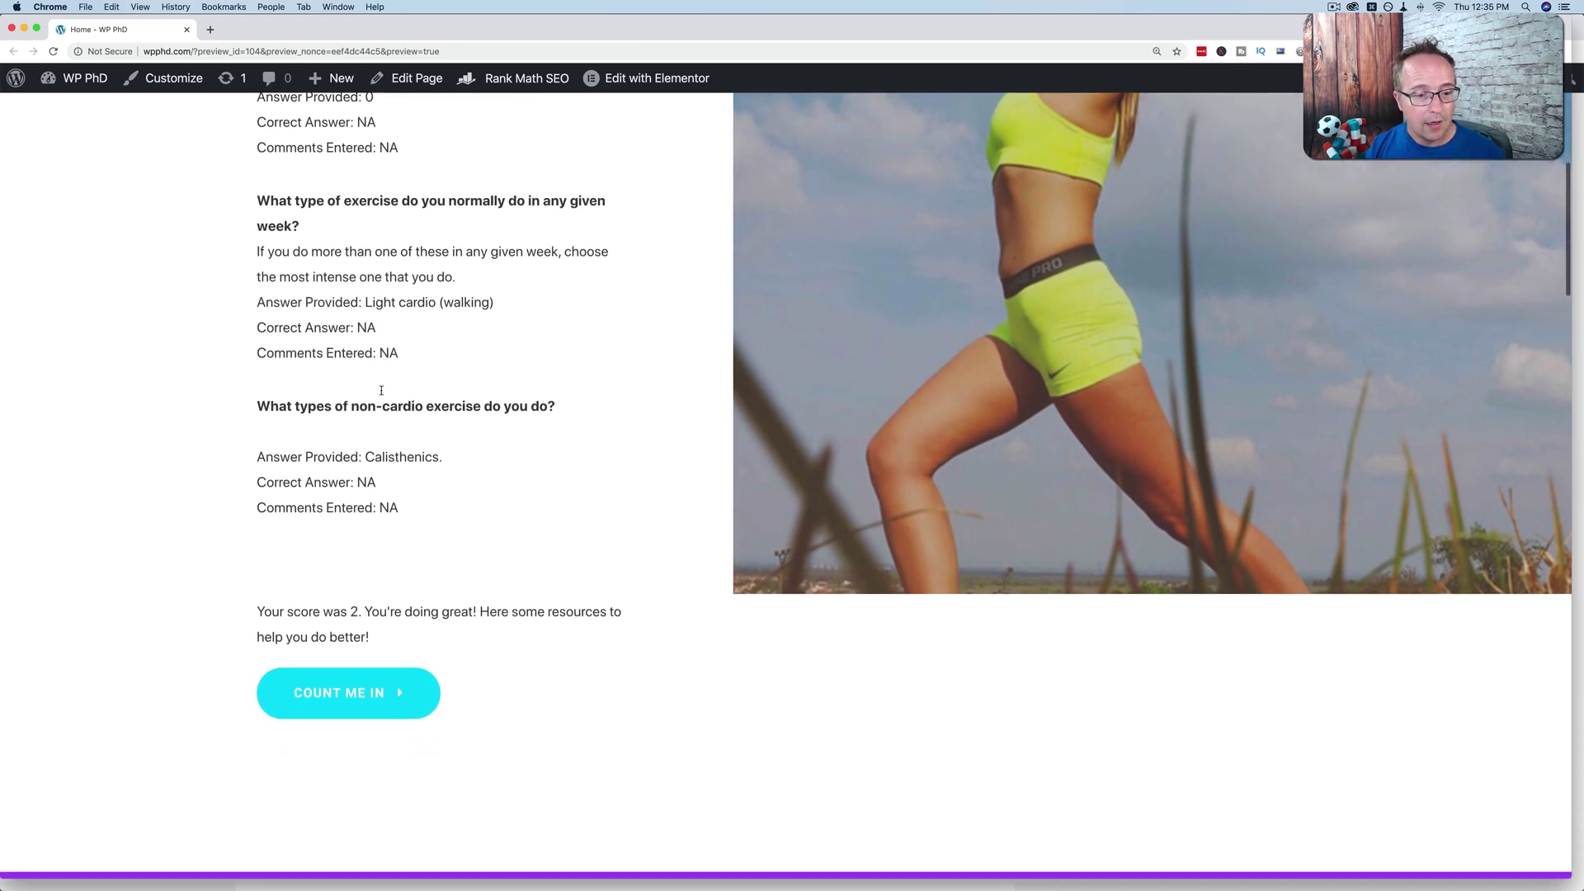
drag(256, 554, 367, 556)
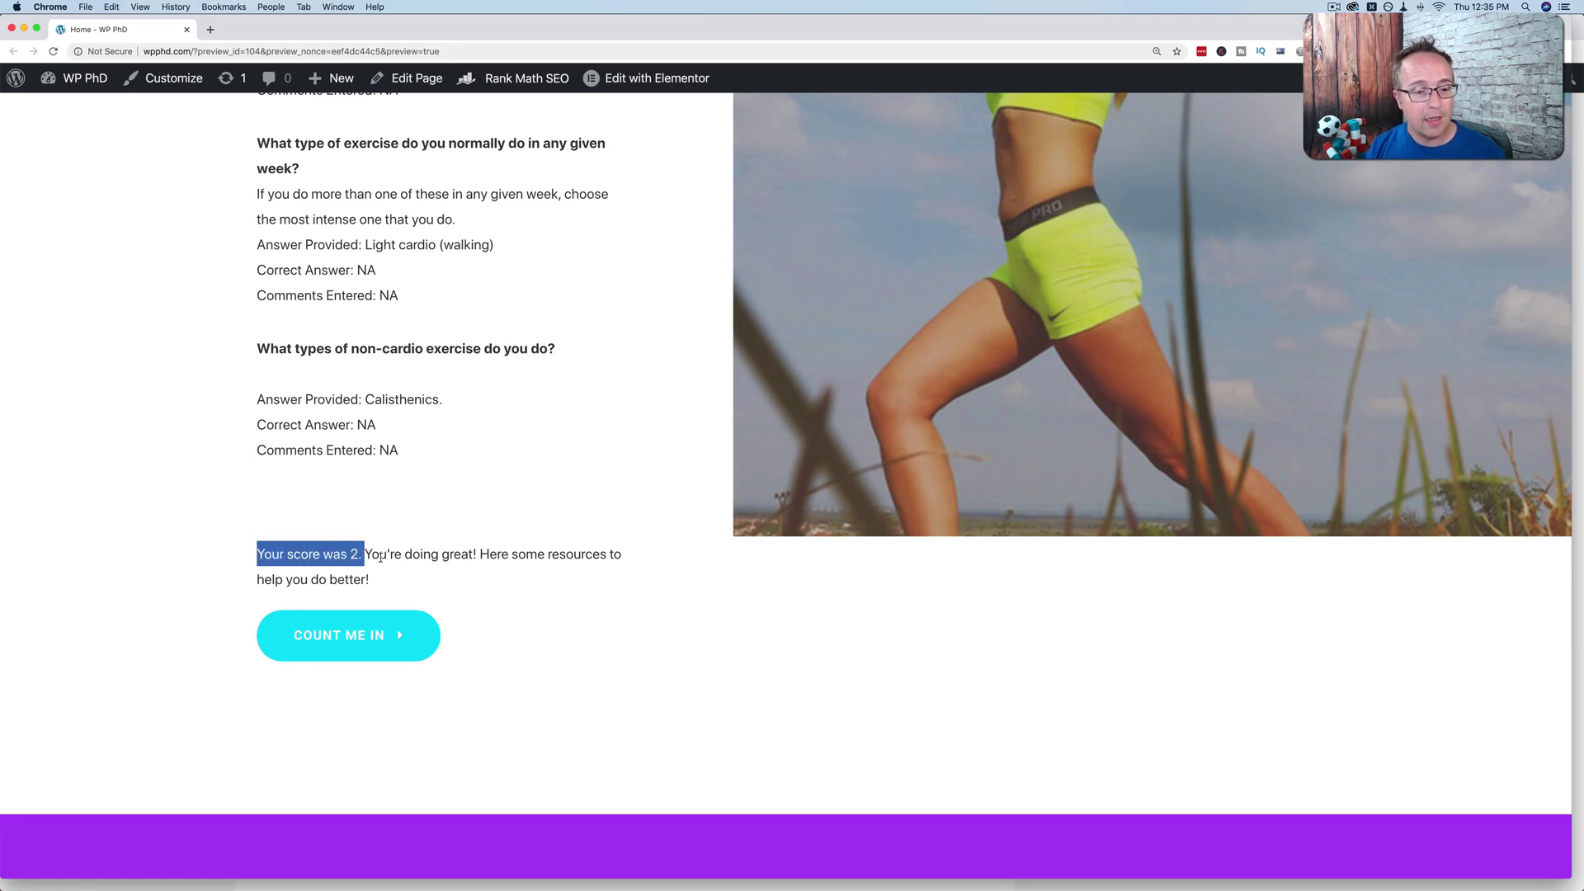
click(368, 558)
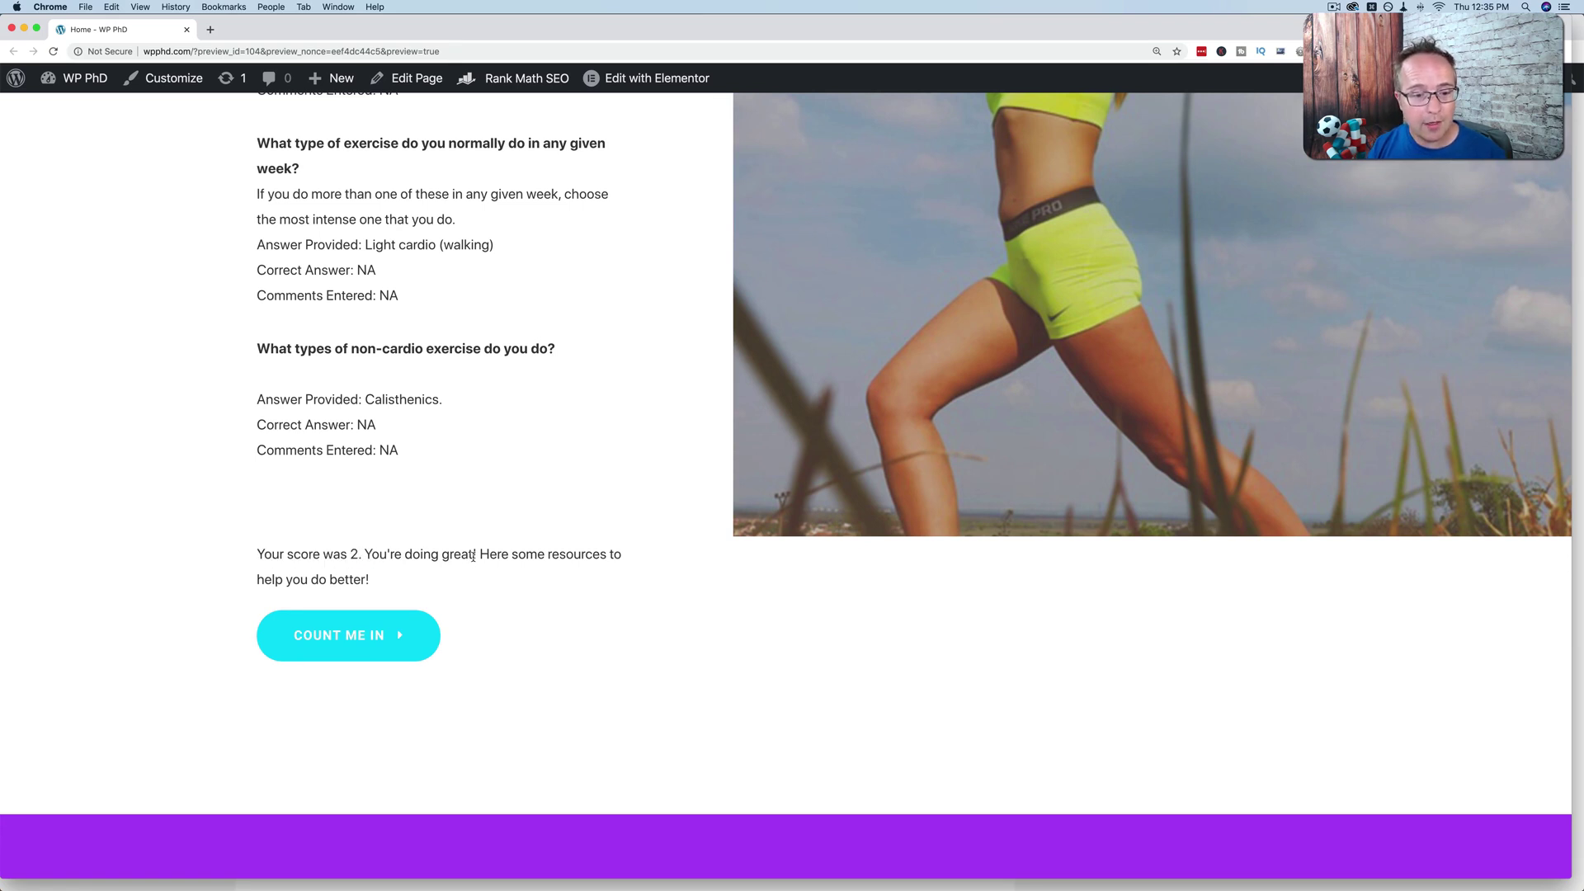
drag(480, 554, 482, 578)
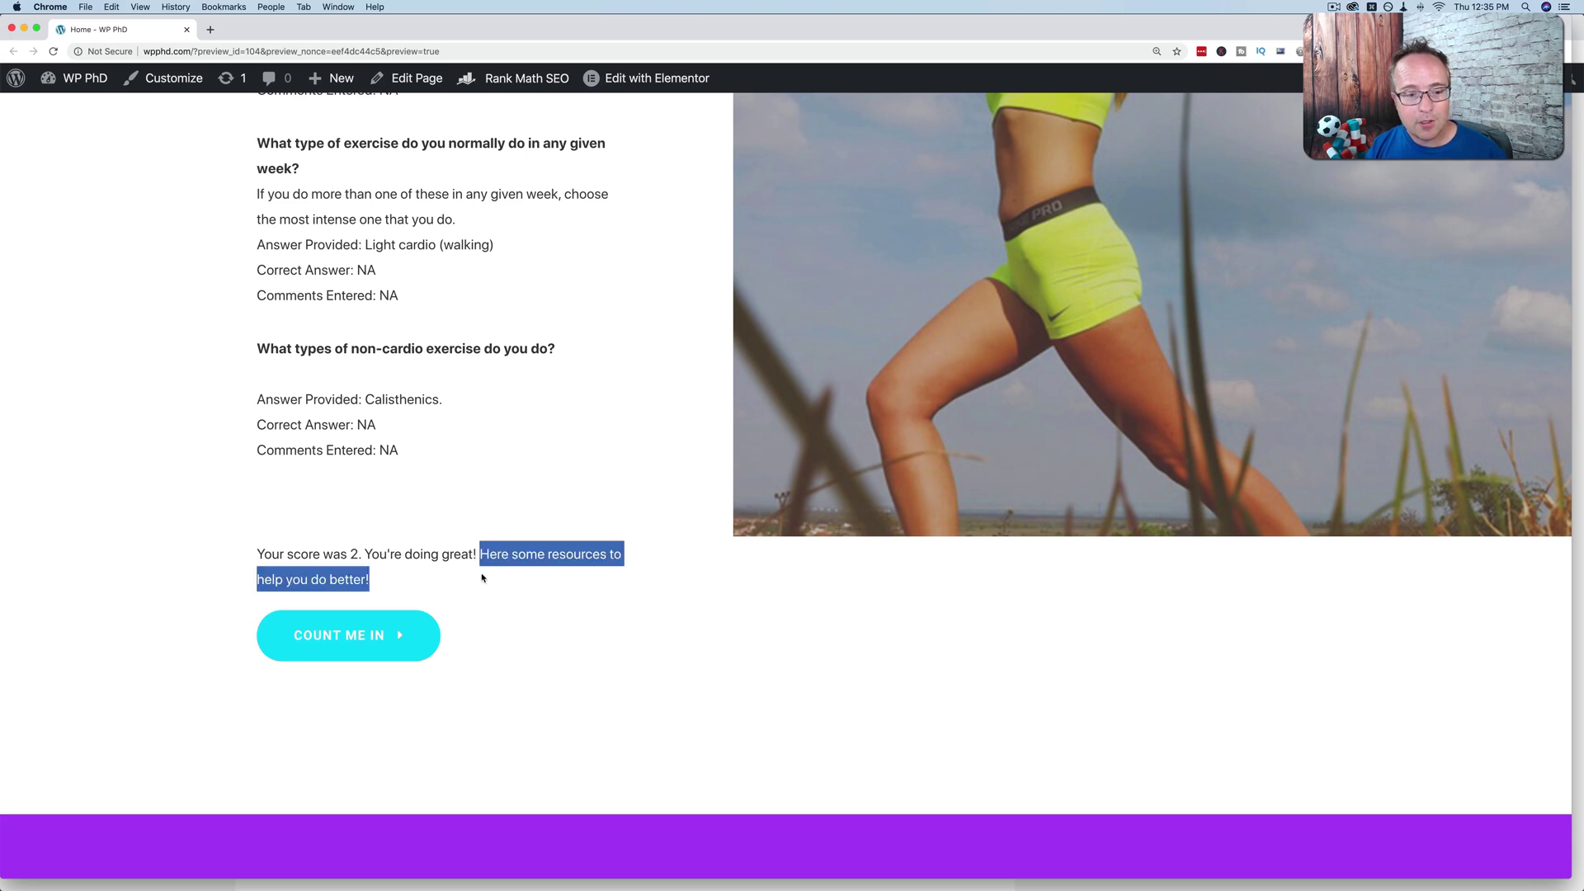
click(380, 581)
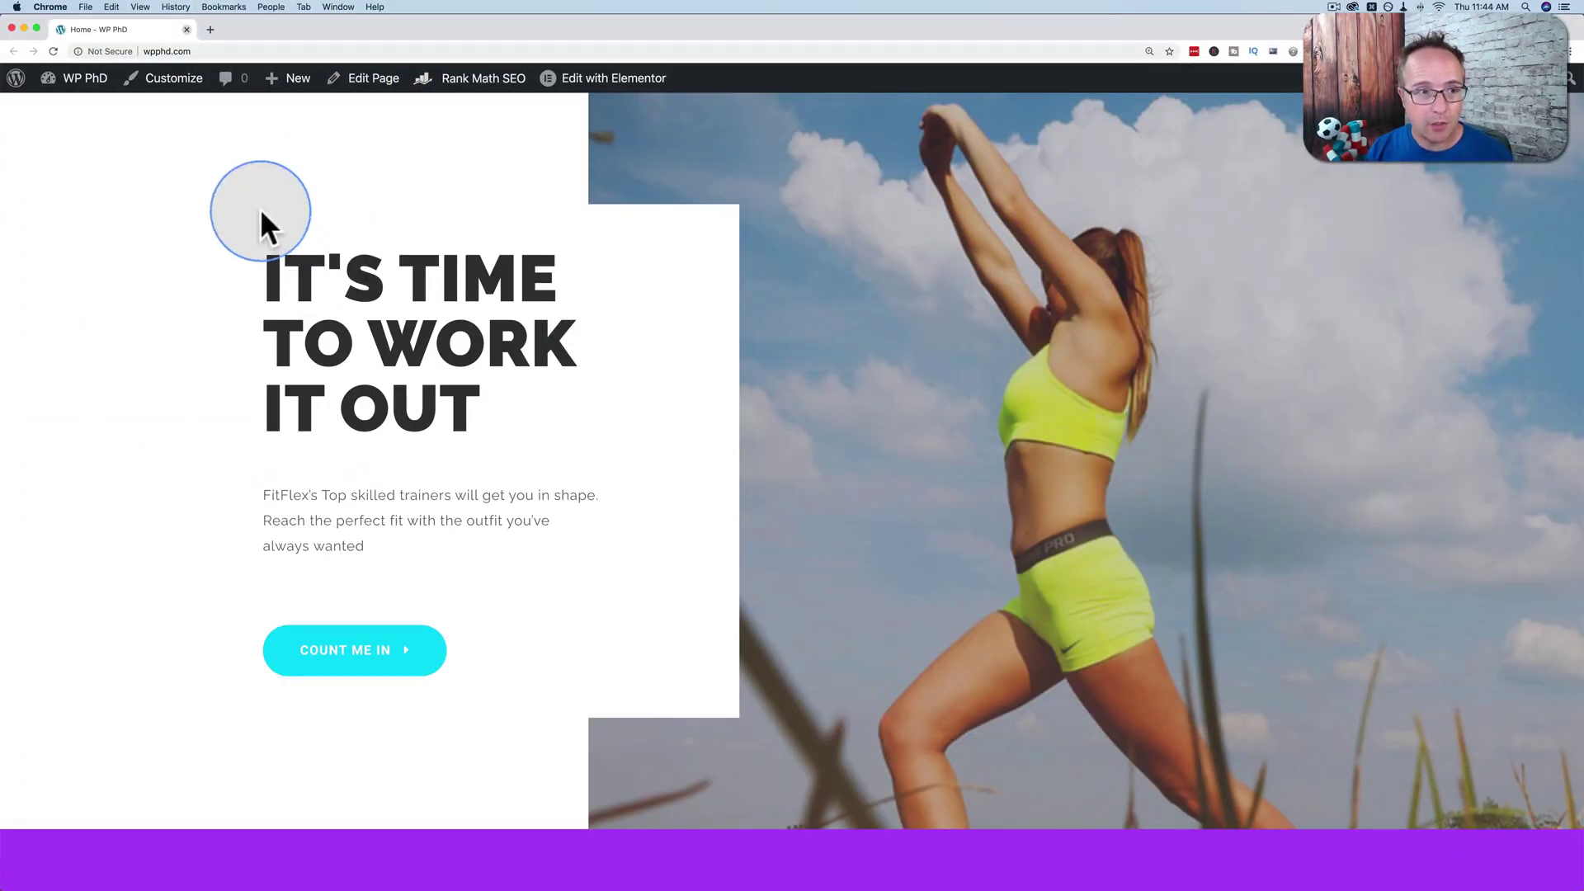
Step: Go to the site's dashboard and search the plugins available to add for "quiz and survey master"
mouse_move(82, 87)
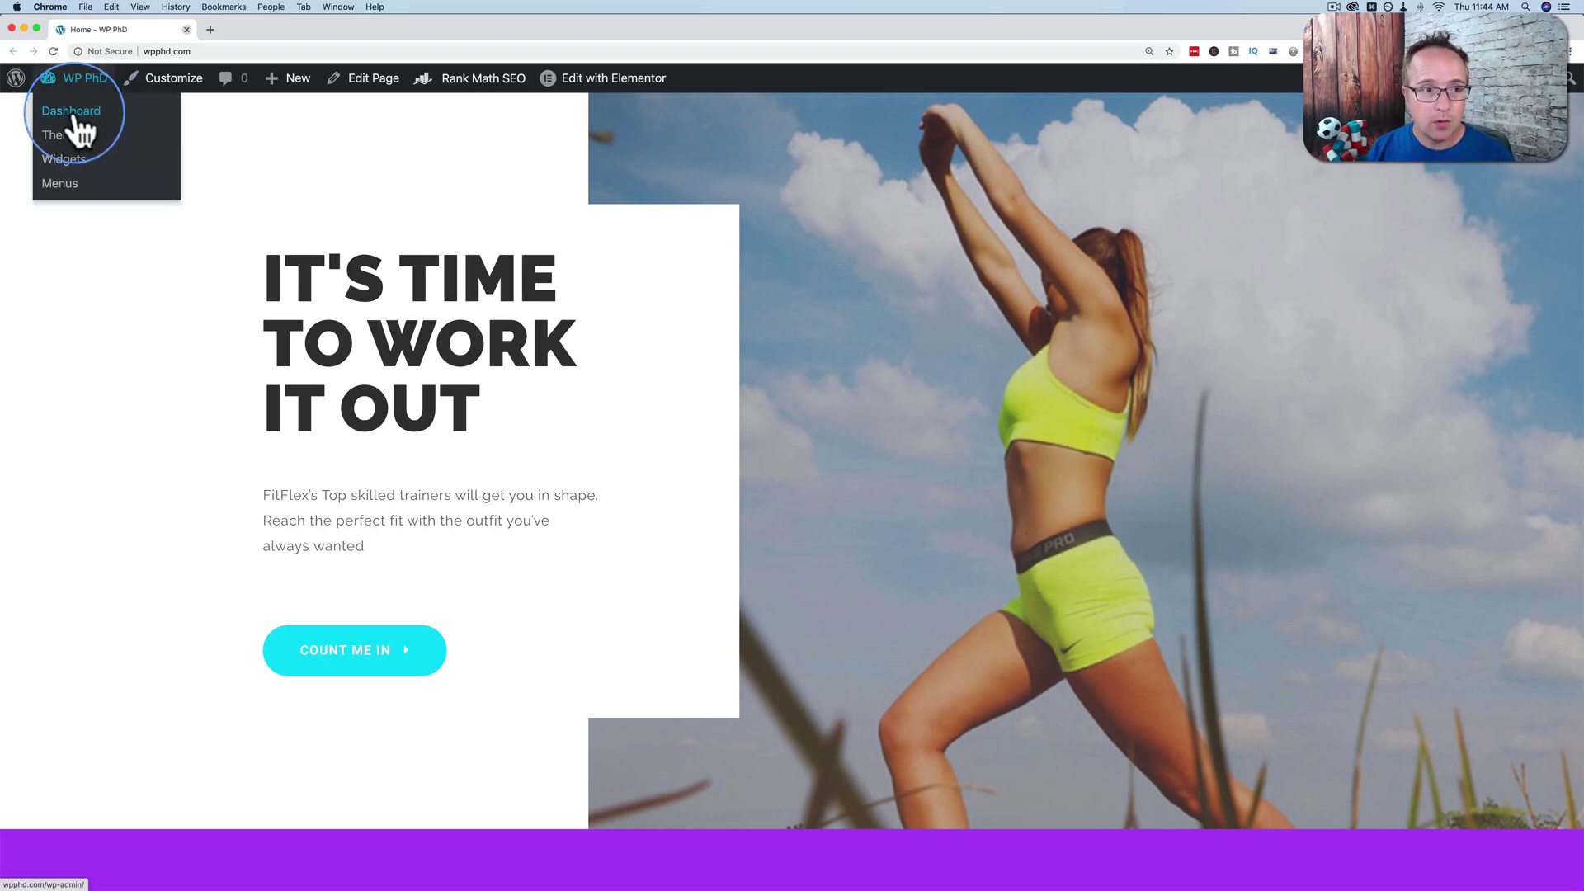
click(73, 118)
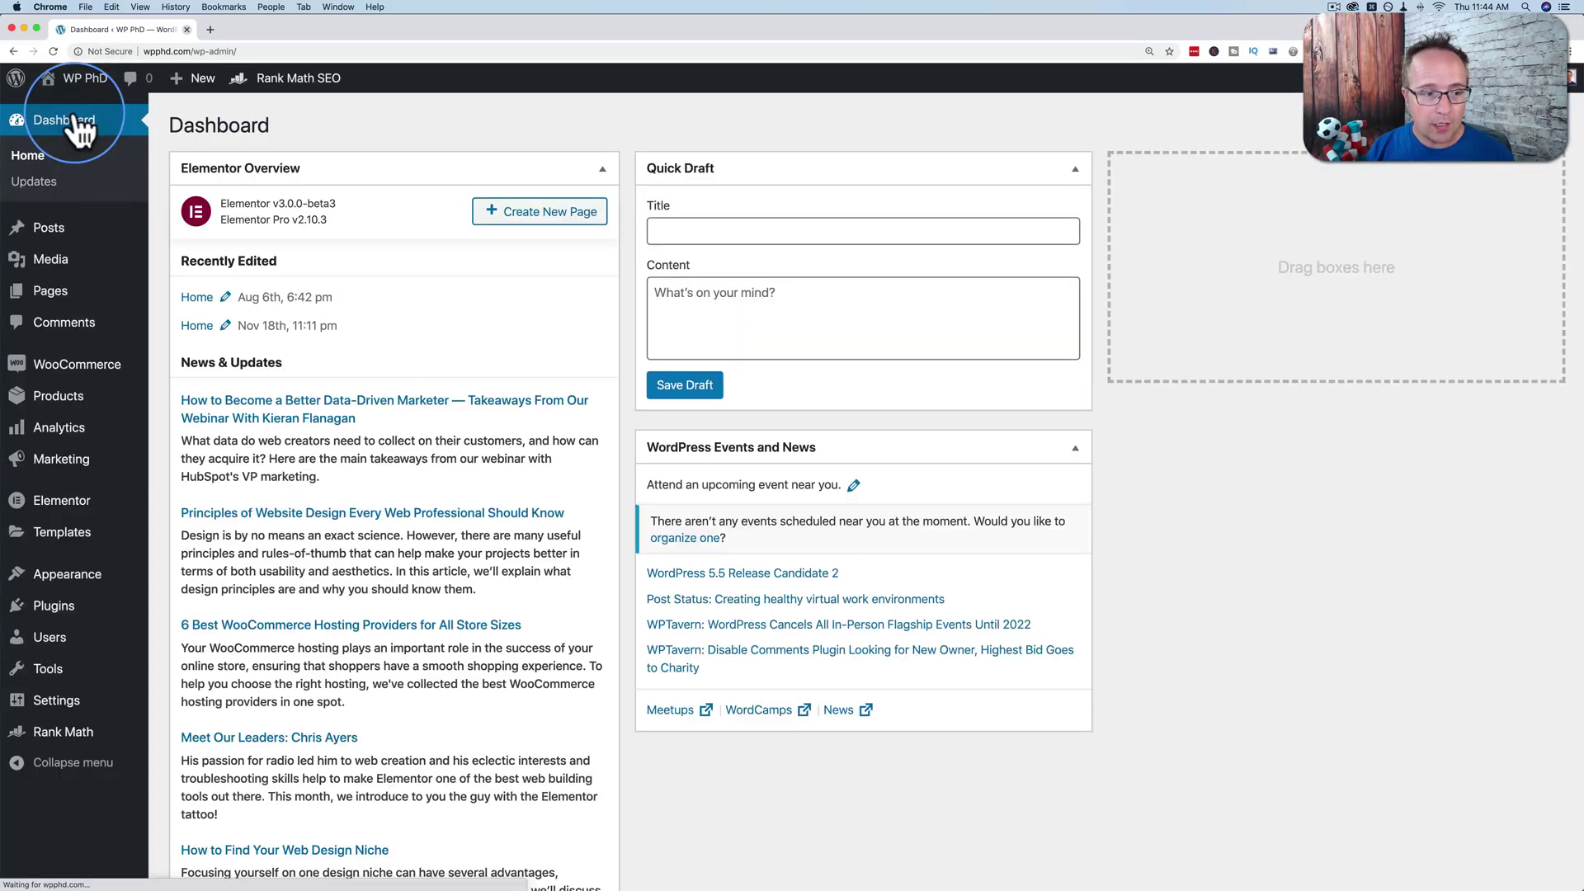
mouse_move(72, 643)
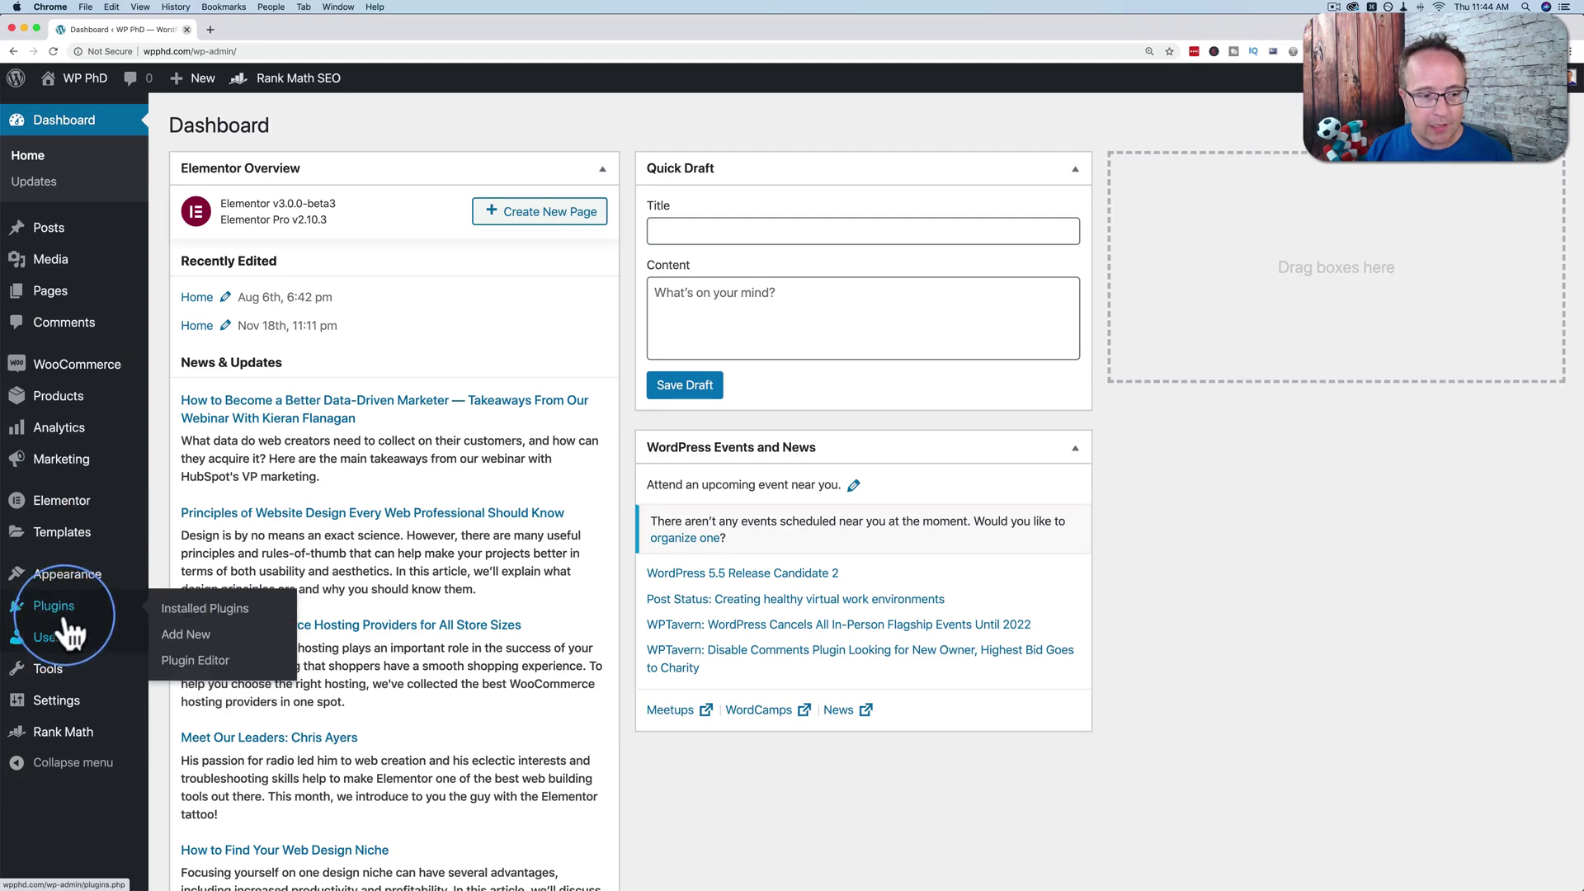
click(184, 637)
click(1345, 179)
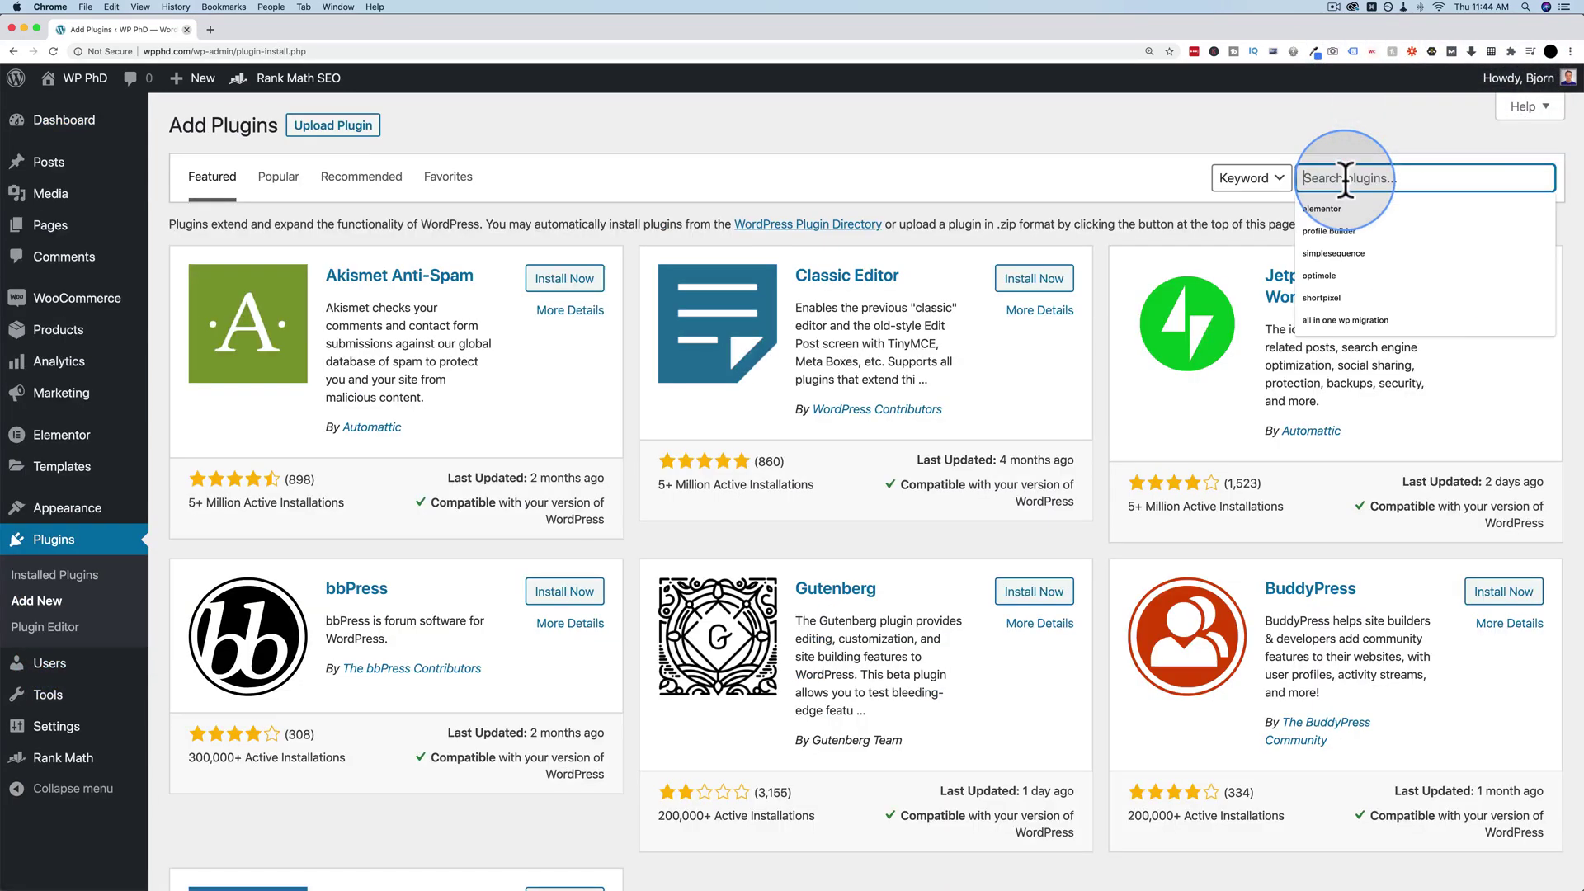
text(quiz and survey master)
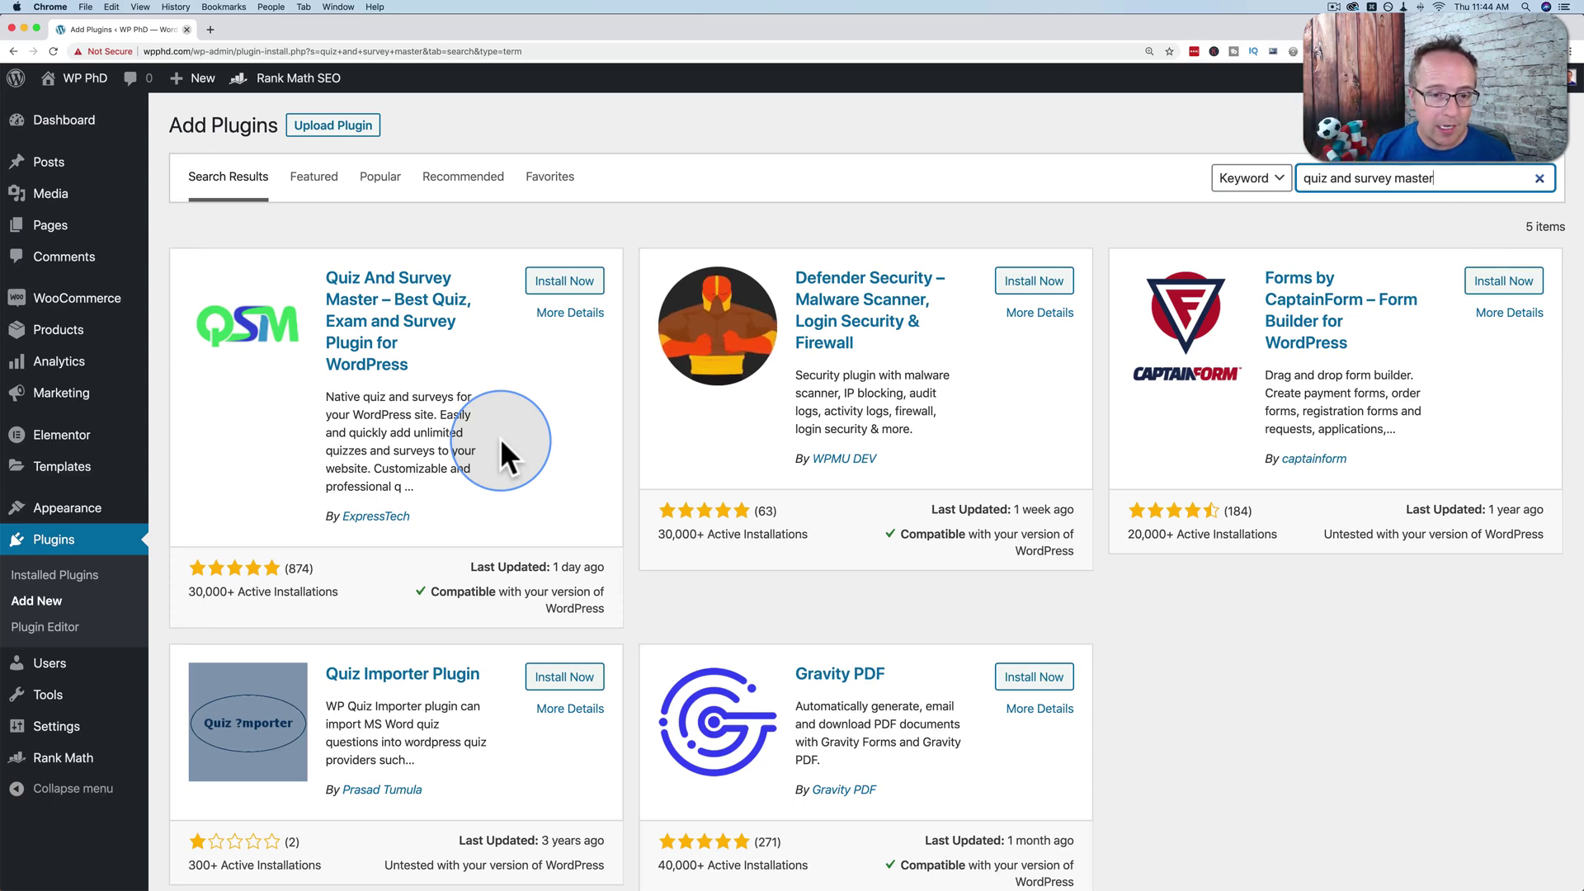
Step: Install and activate the Quiz And Survey Master plugin and allow it to track its usage
click(574, 296)
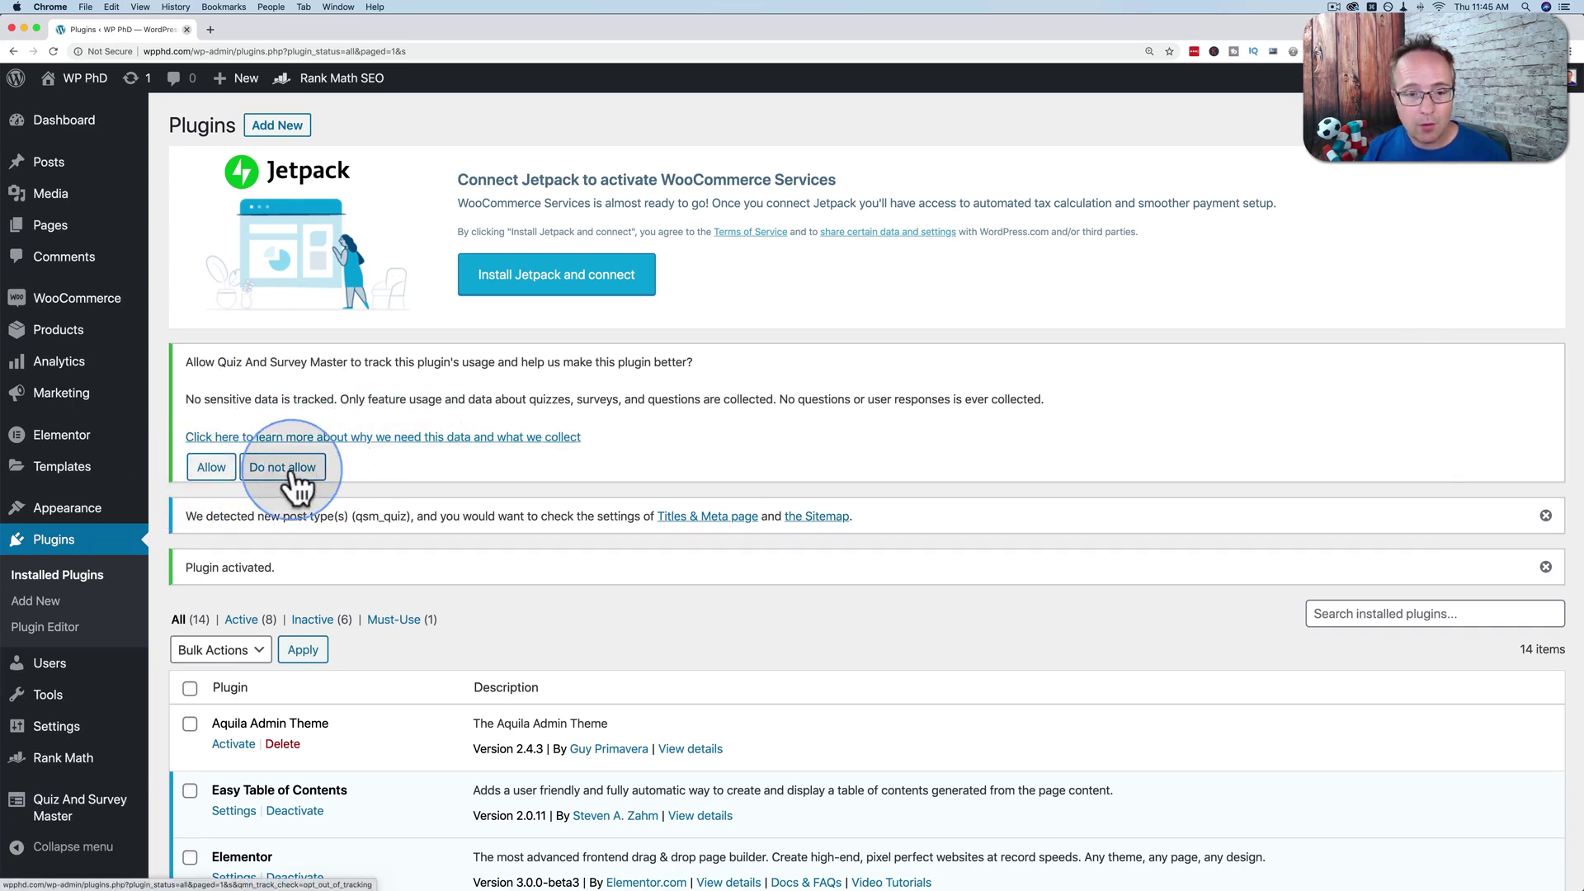
click(204, 477)
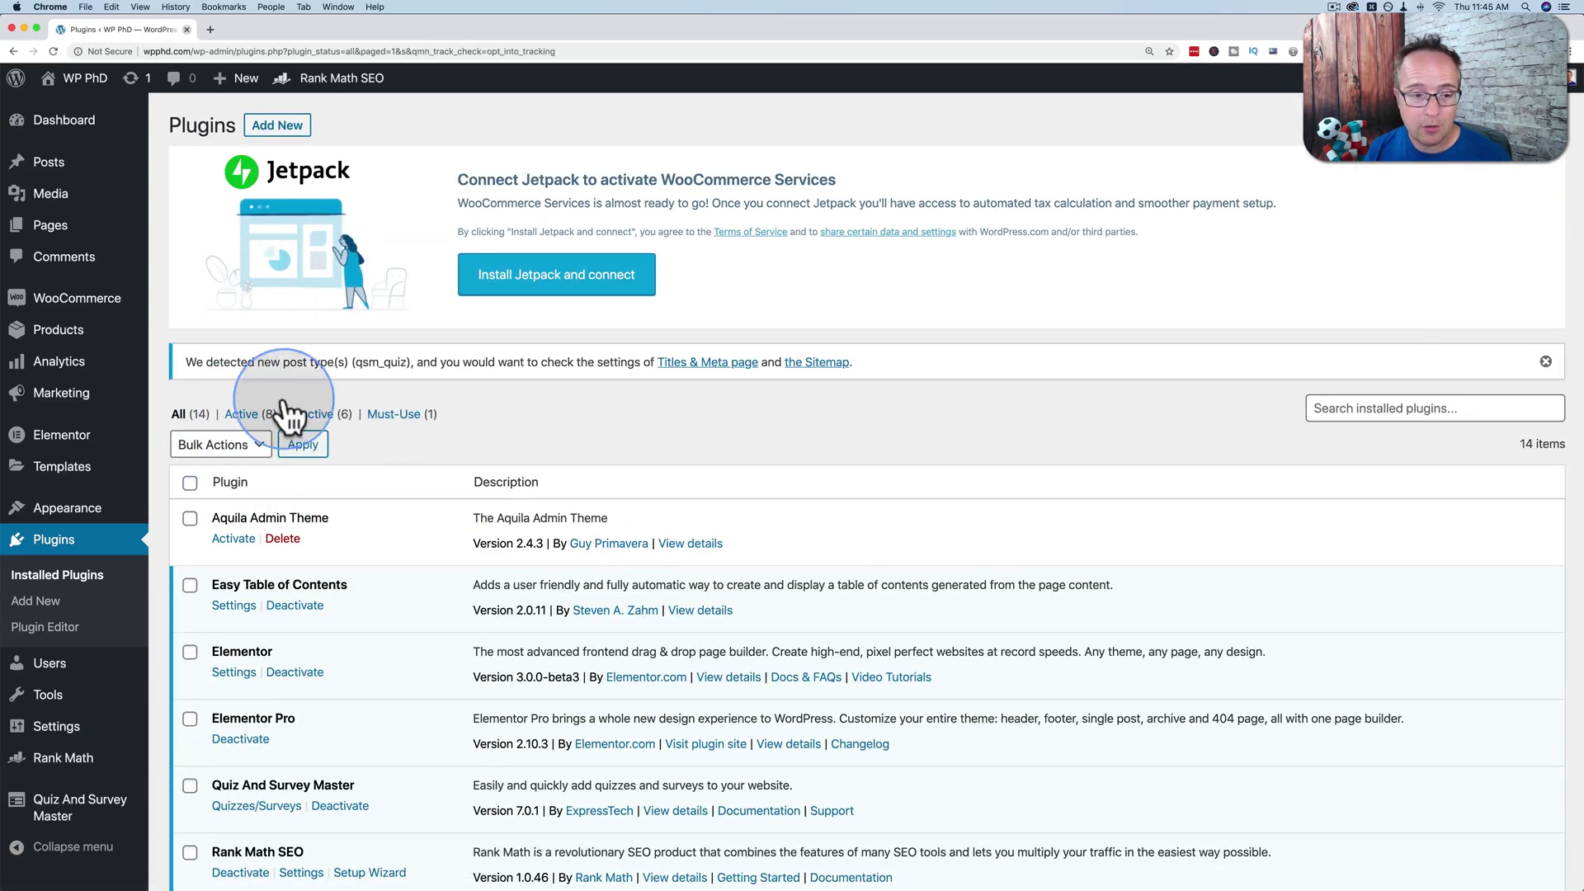
scroll(293, 418, down, 1)
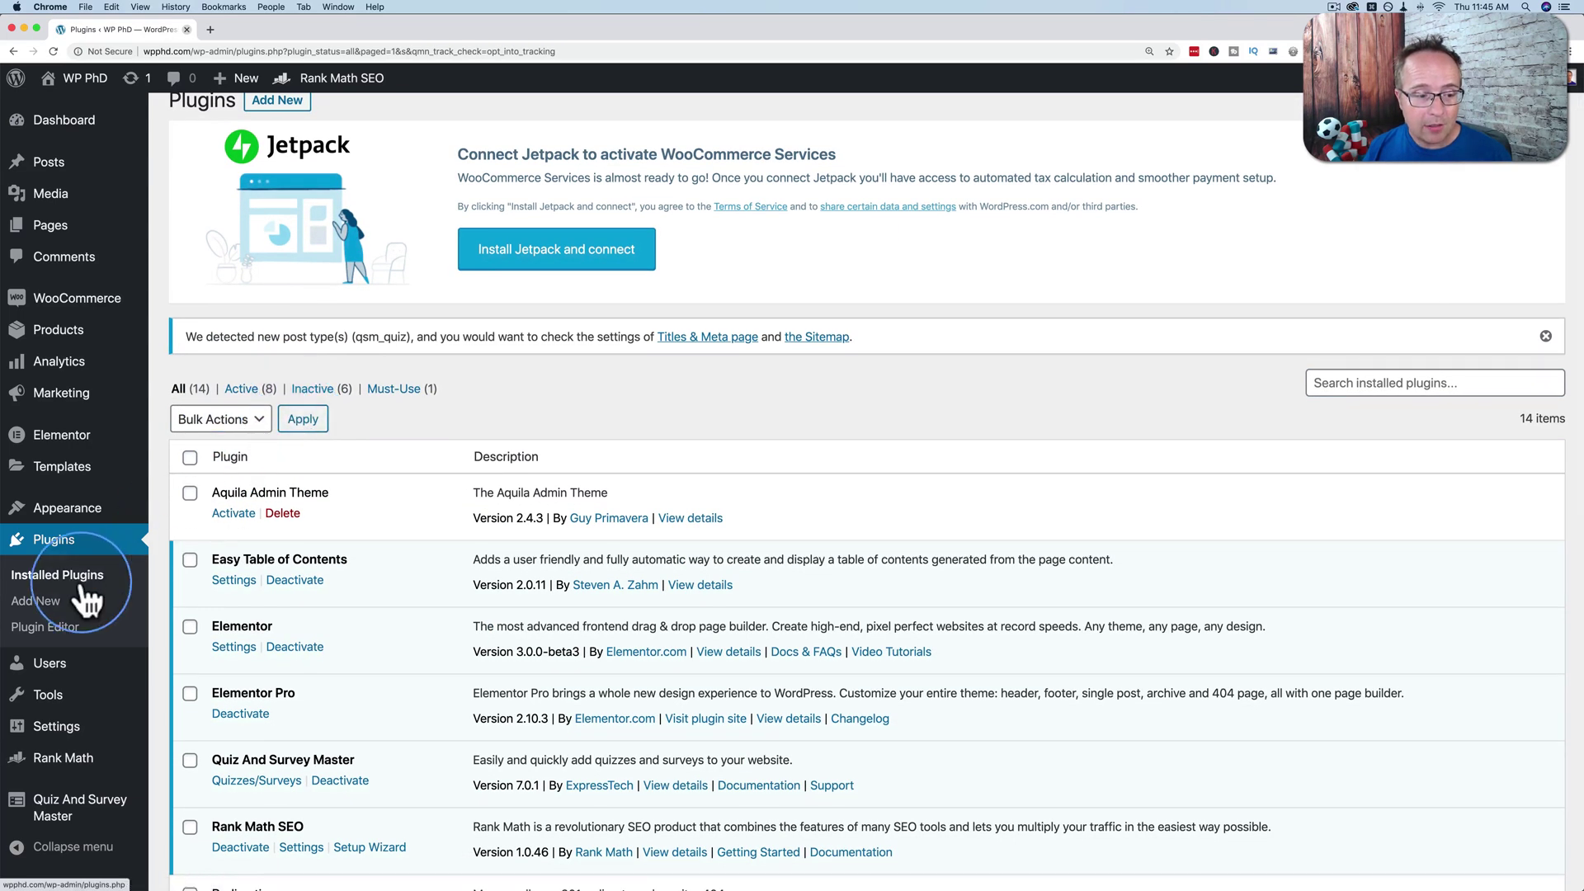
Step: Start a new quiz in Quiz And Survey Master and name it "Exercise Quiz"
mouse_move(50, 821)
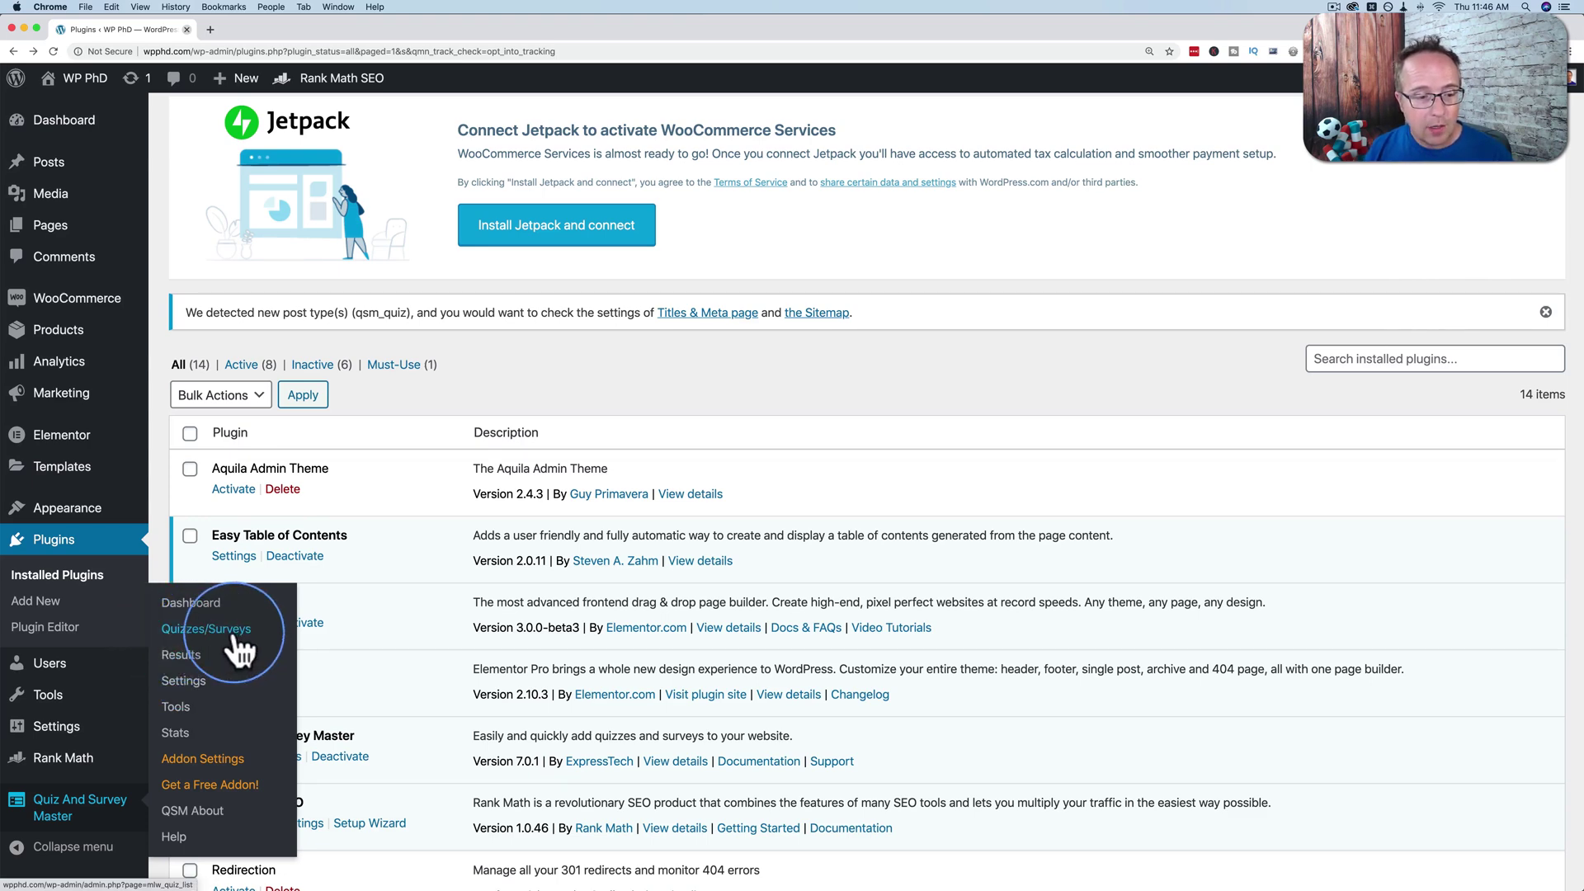
click(175, 639)
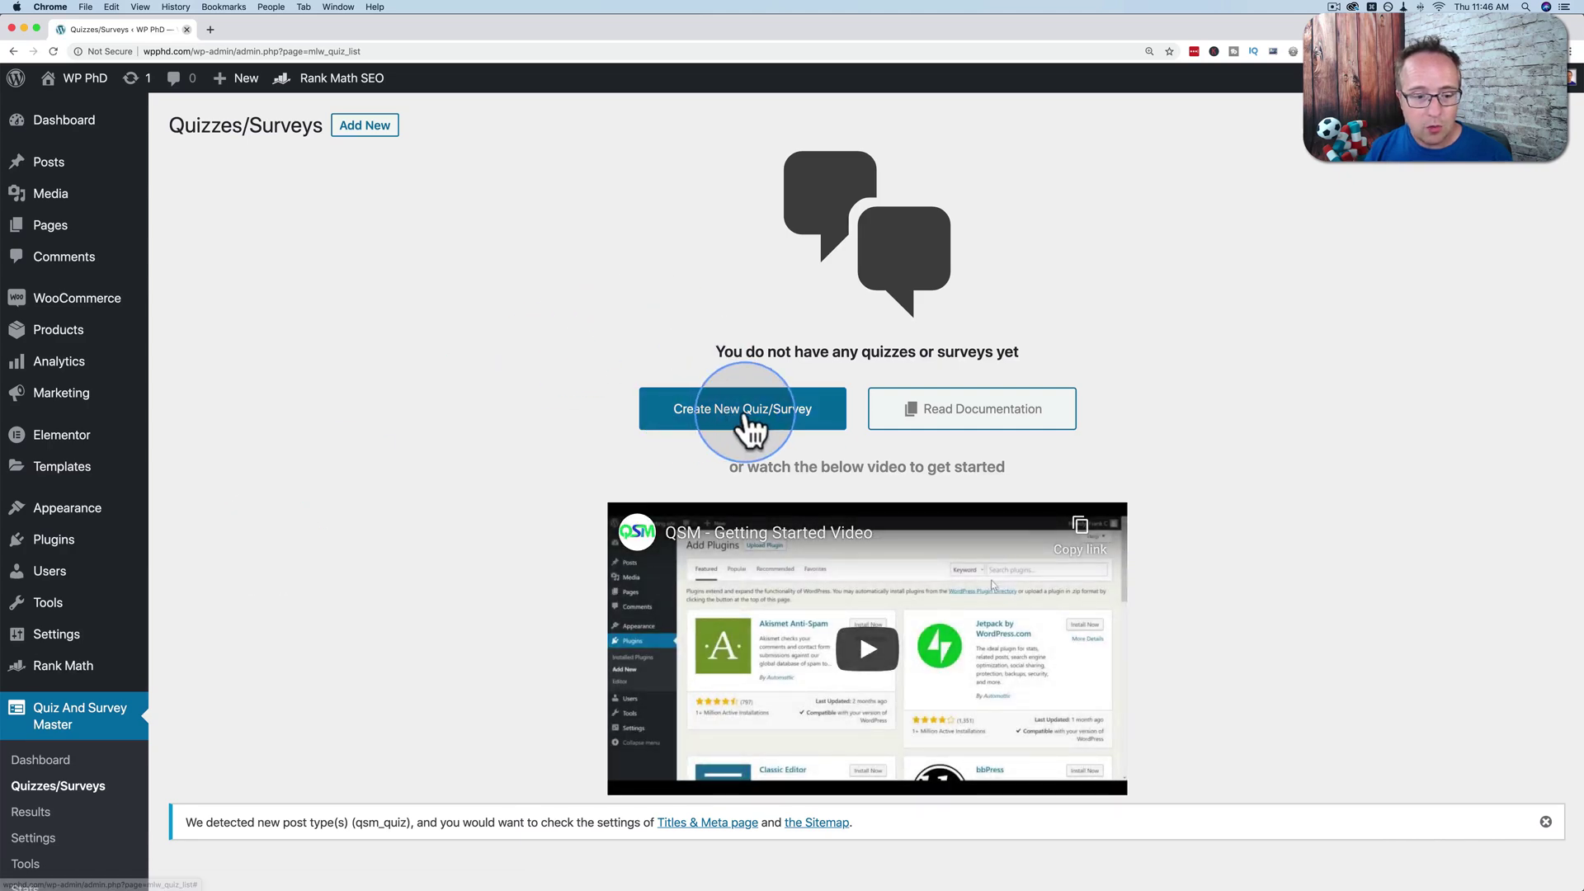
click(744, 409)
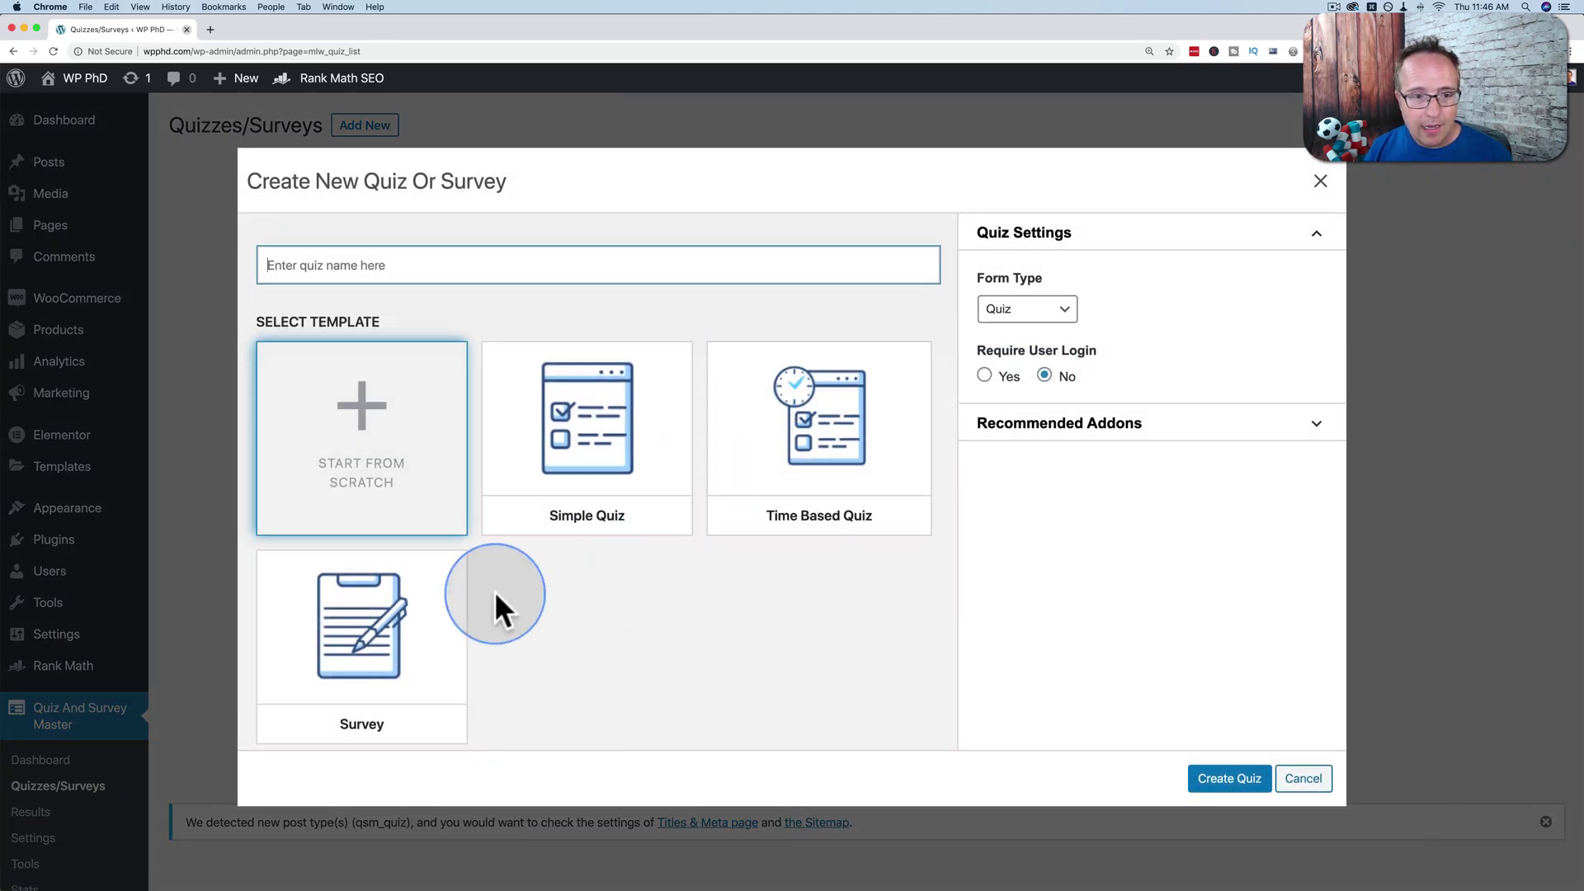
click(386, 265)
text(Exercise Quiz)
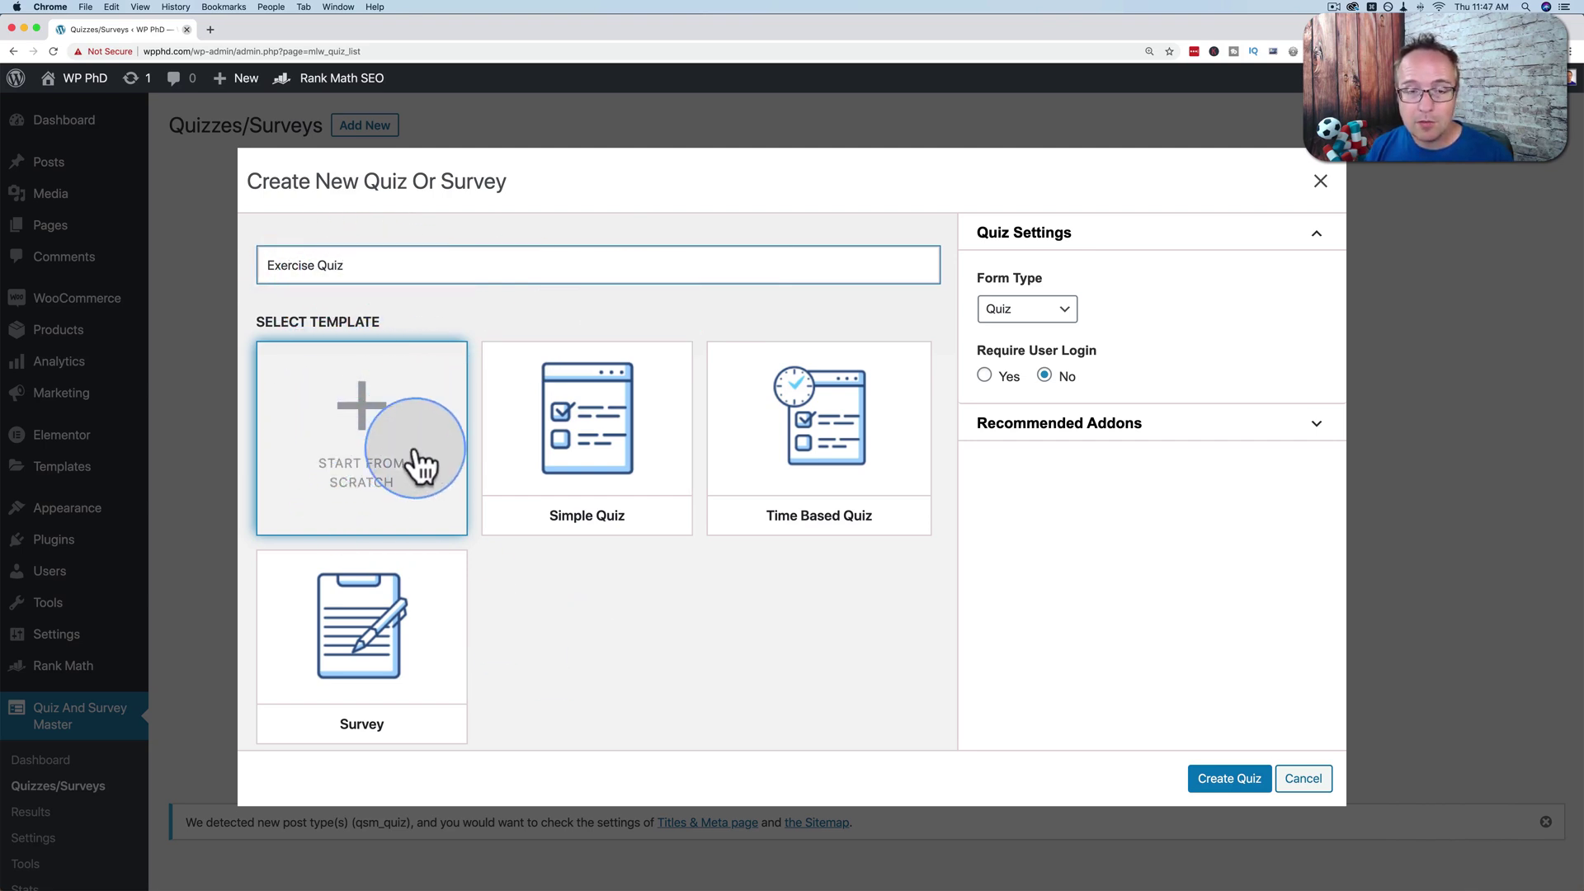
Step: Choose the Simple Quiz template, check the recommended addons, and create the quiz
click(577, 436)
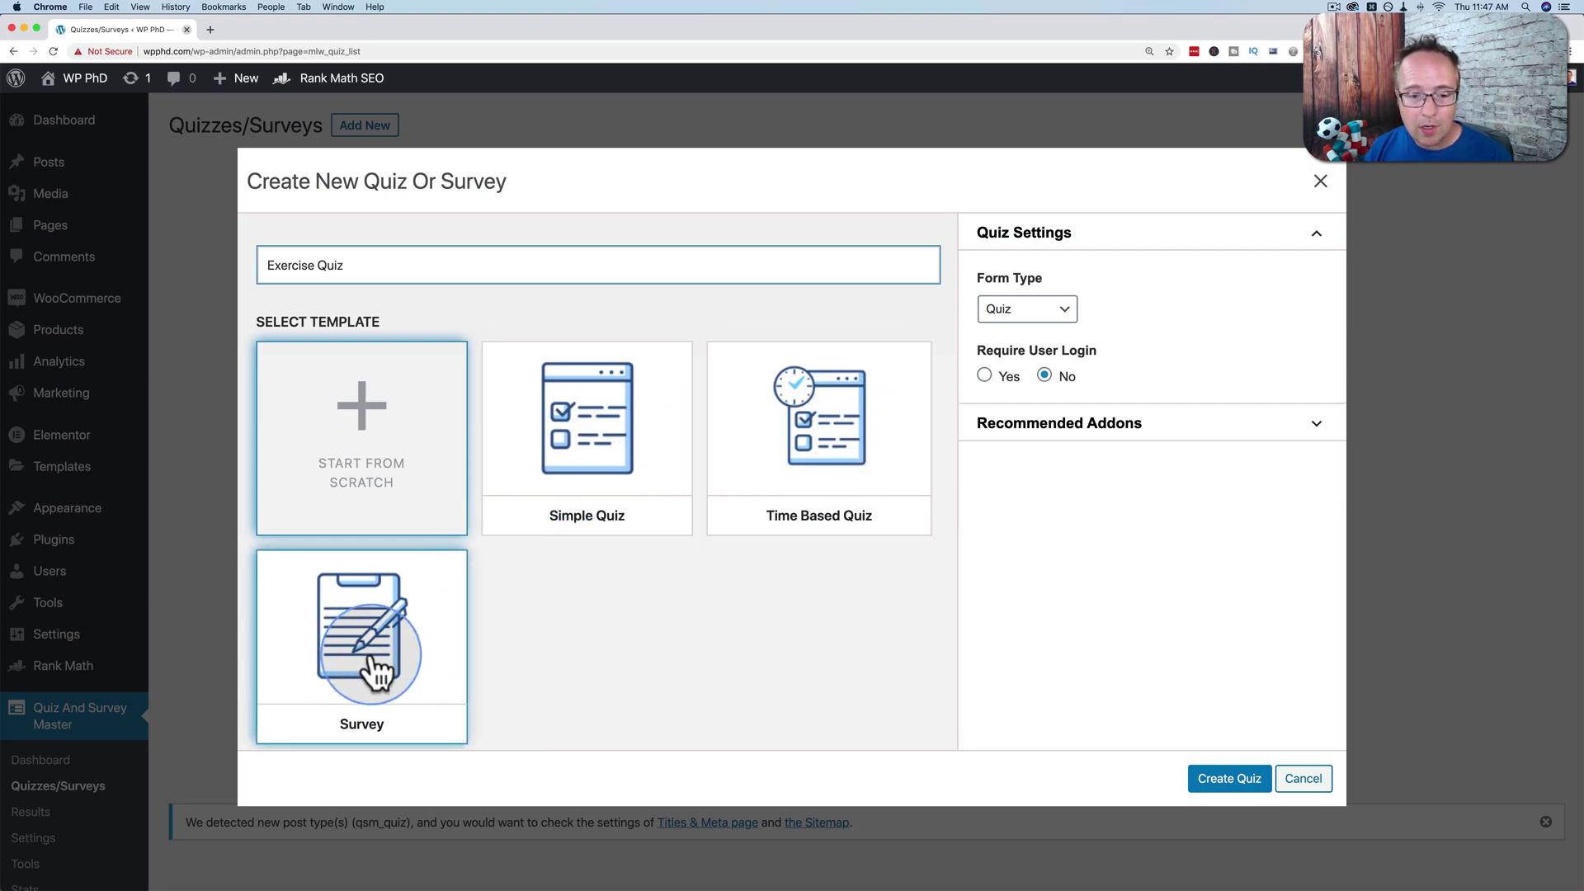
click(628, 441)
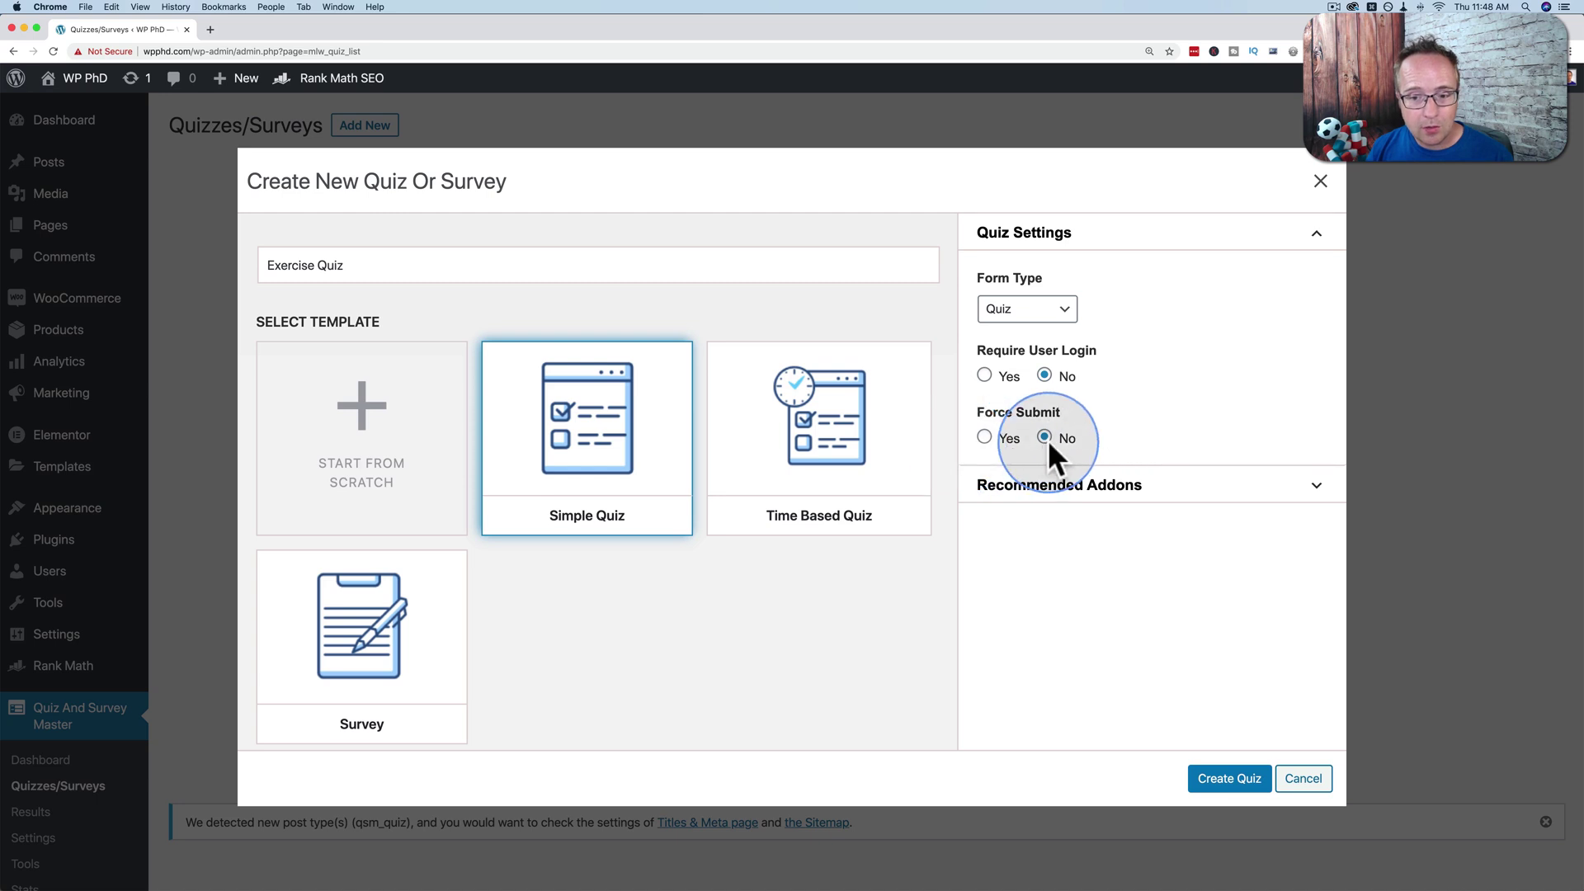
click(1076, 484)
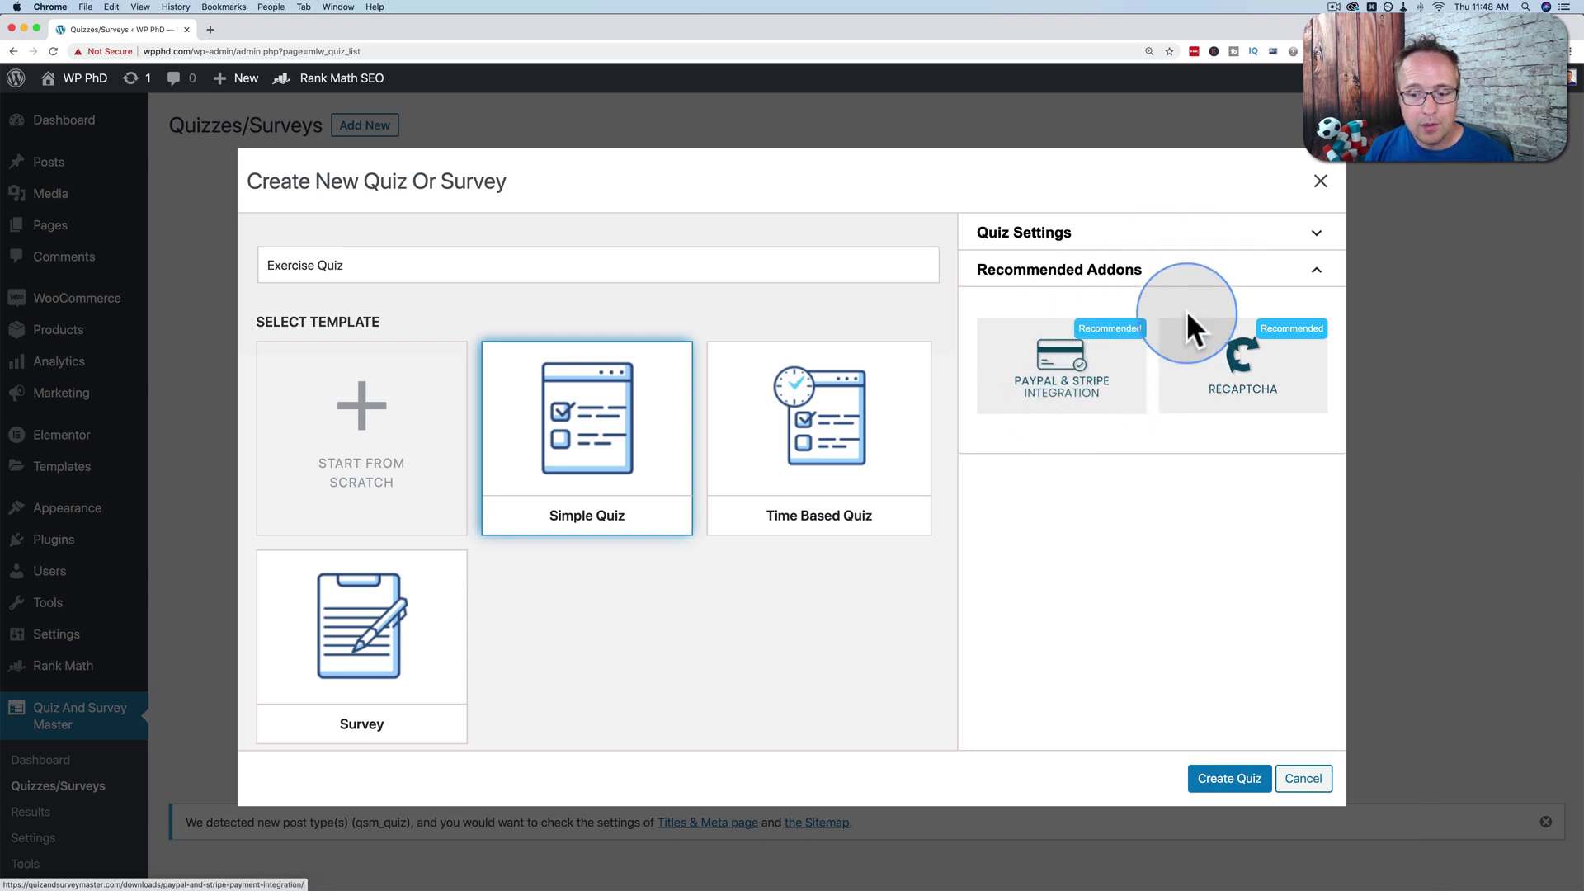
click(1221, 784)
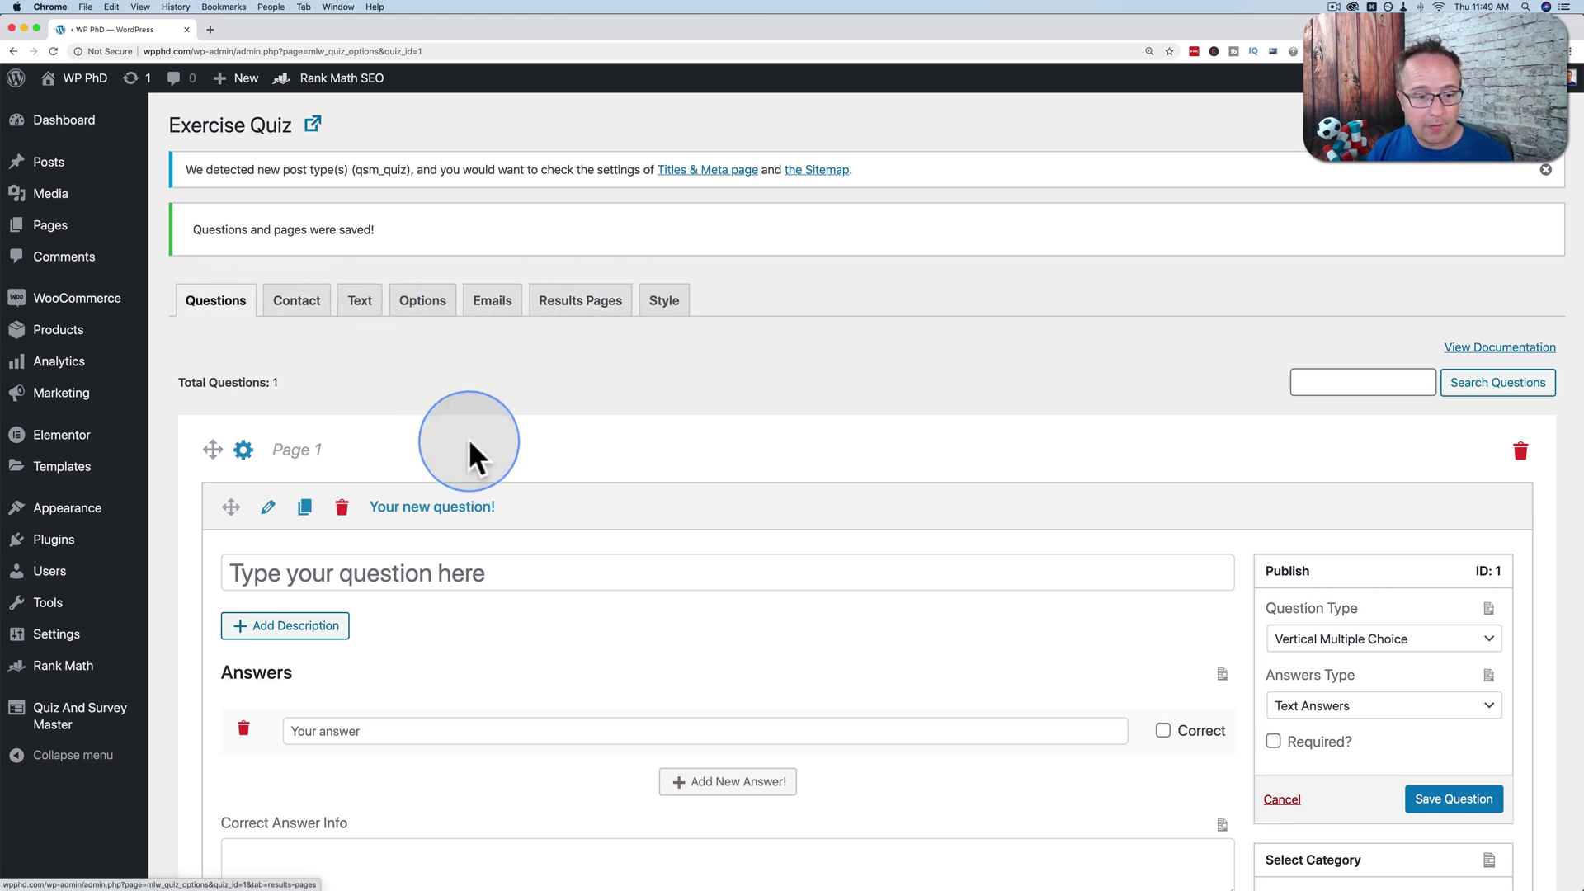
Step: Enter "How many minutes per day, on average, do you exercise?" as the text of the first question on Page 1
scroll(819, 295, down, 3)
click(428, 435)
text(How many minutes per day, on average, do you exercise?)
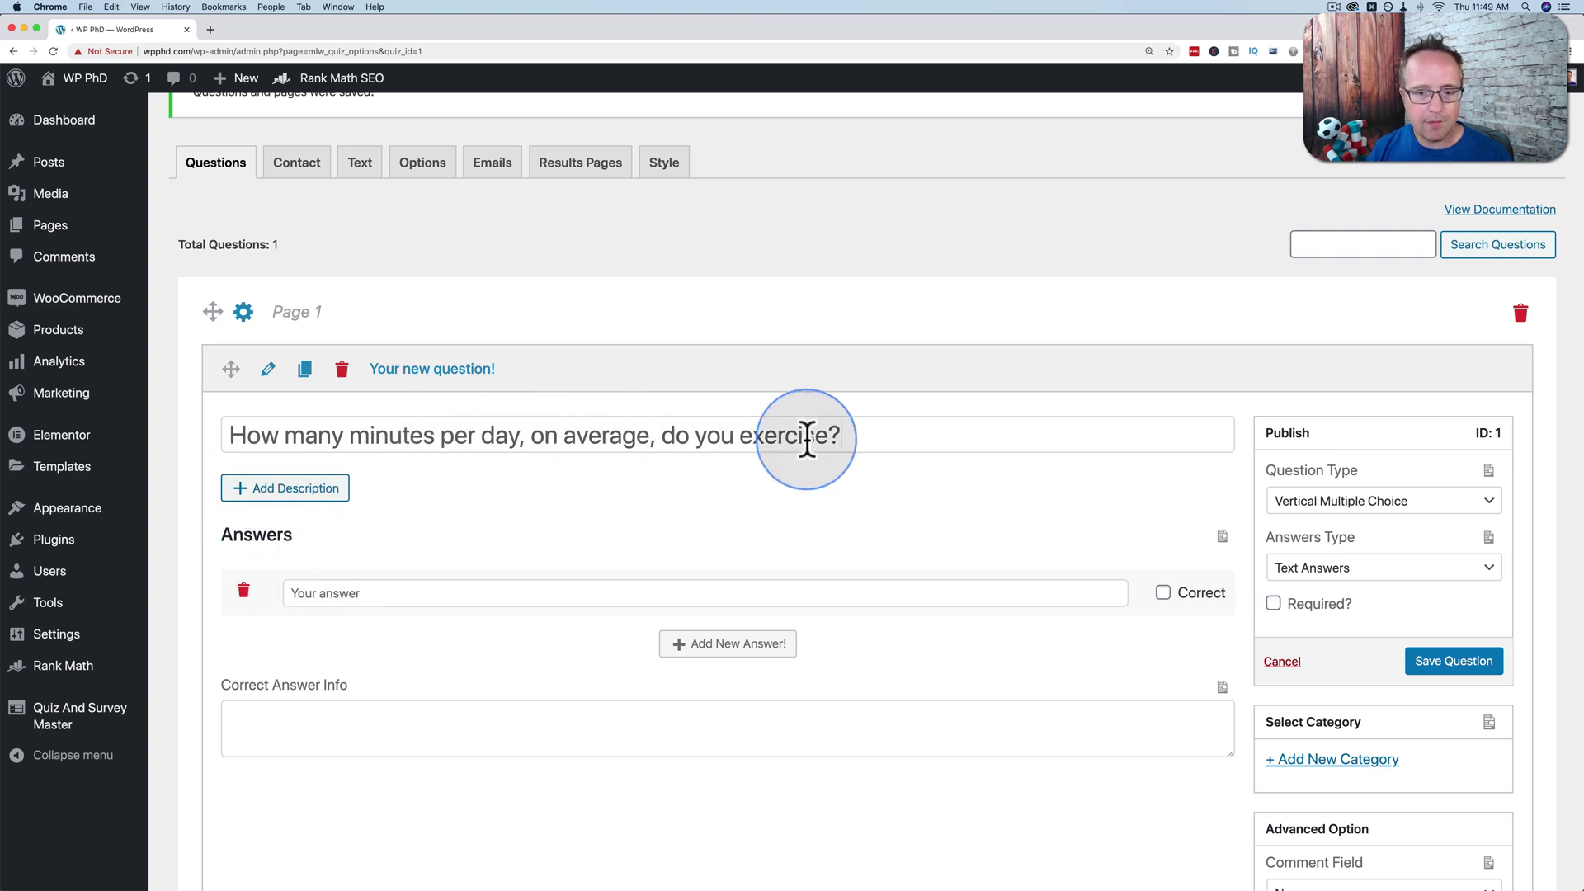
Step: Choose Vertical Multiple Choice as the question type for the exercise-minutes question
scroll(770, 449, down, 2)
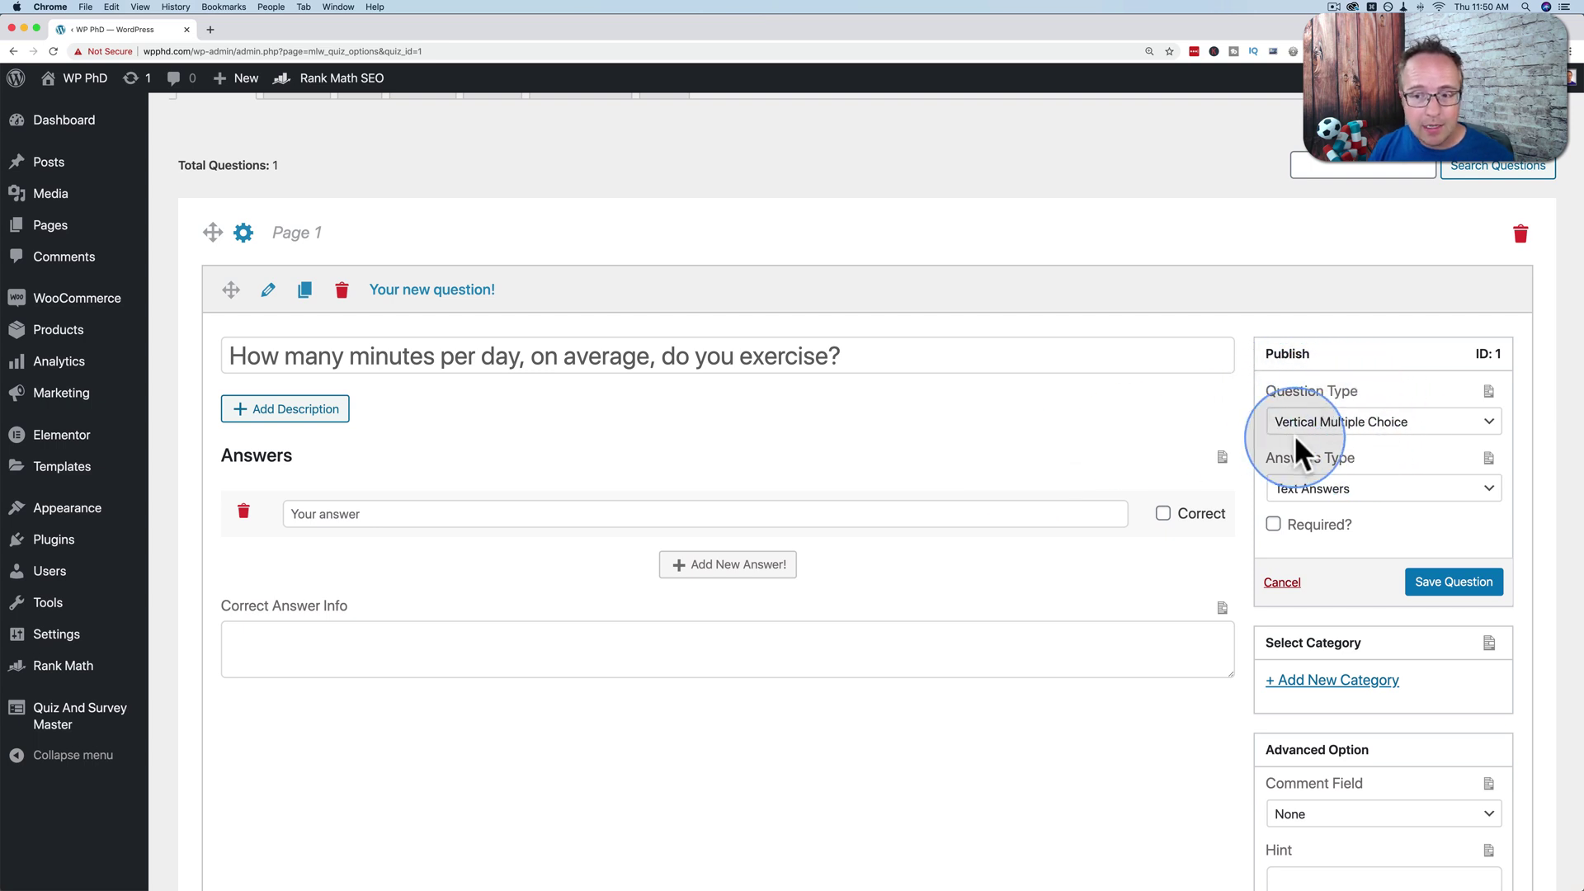
click(1413, 430)
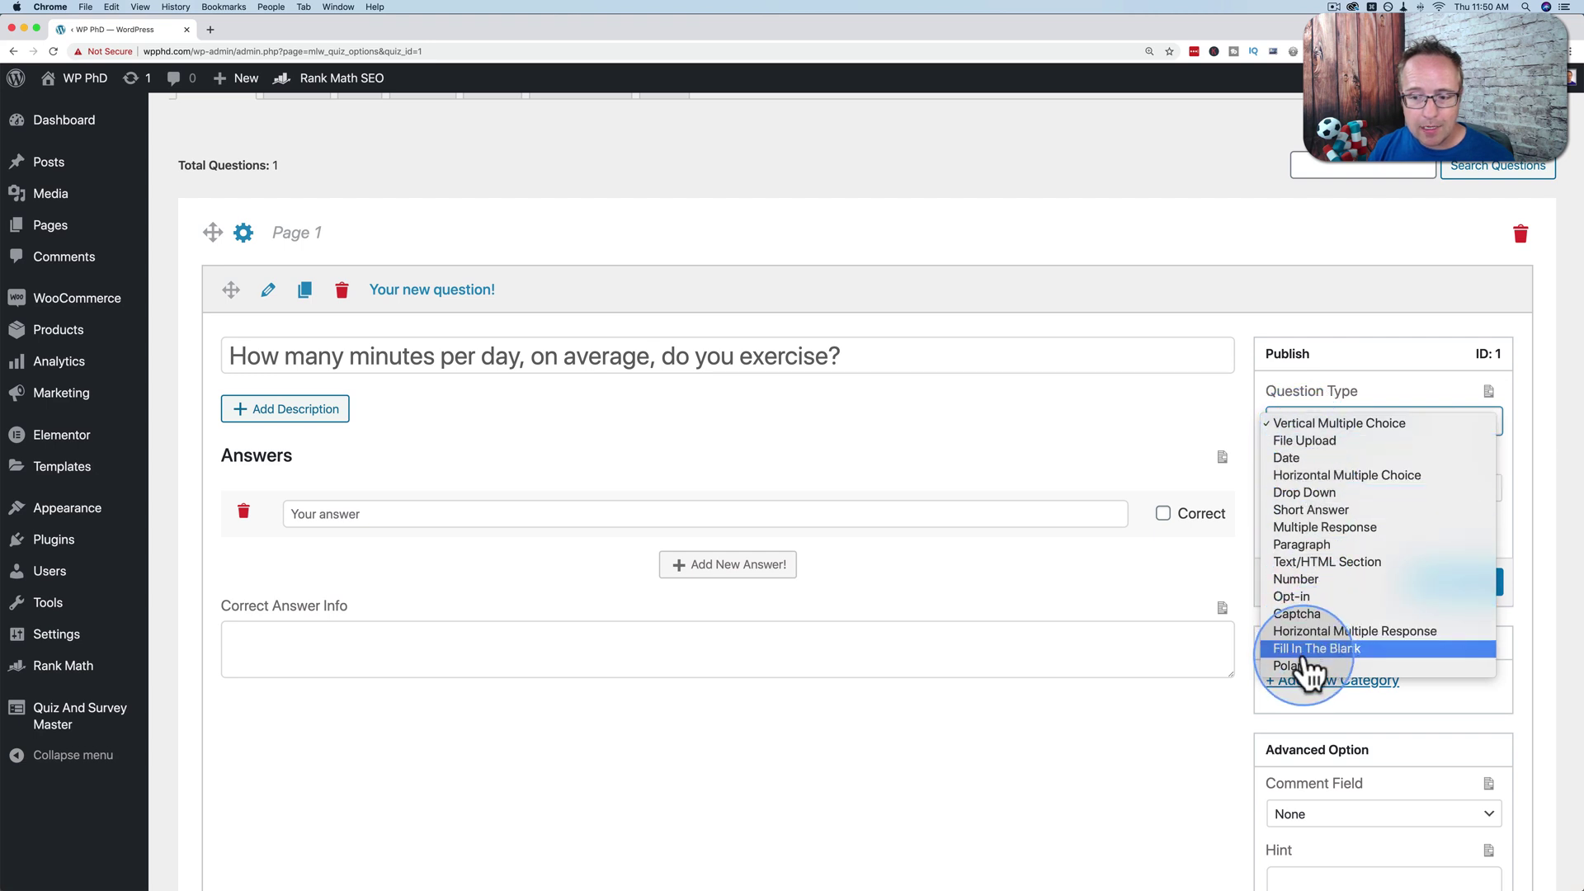
click(1301, 424)
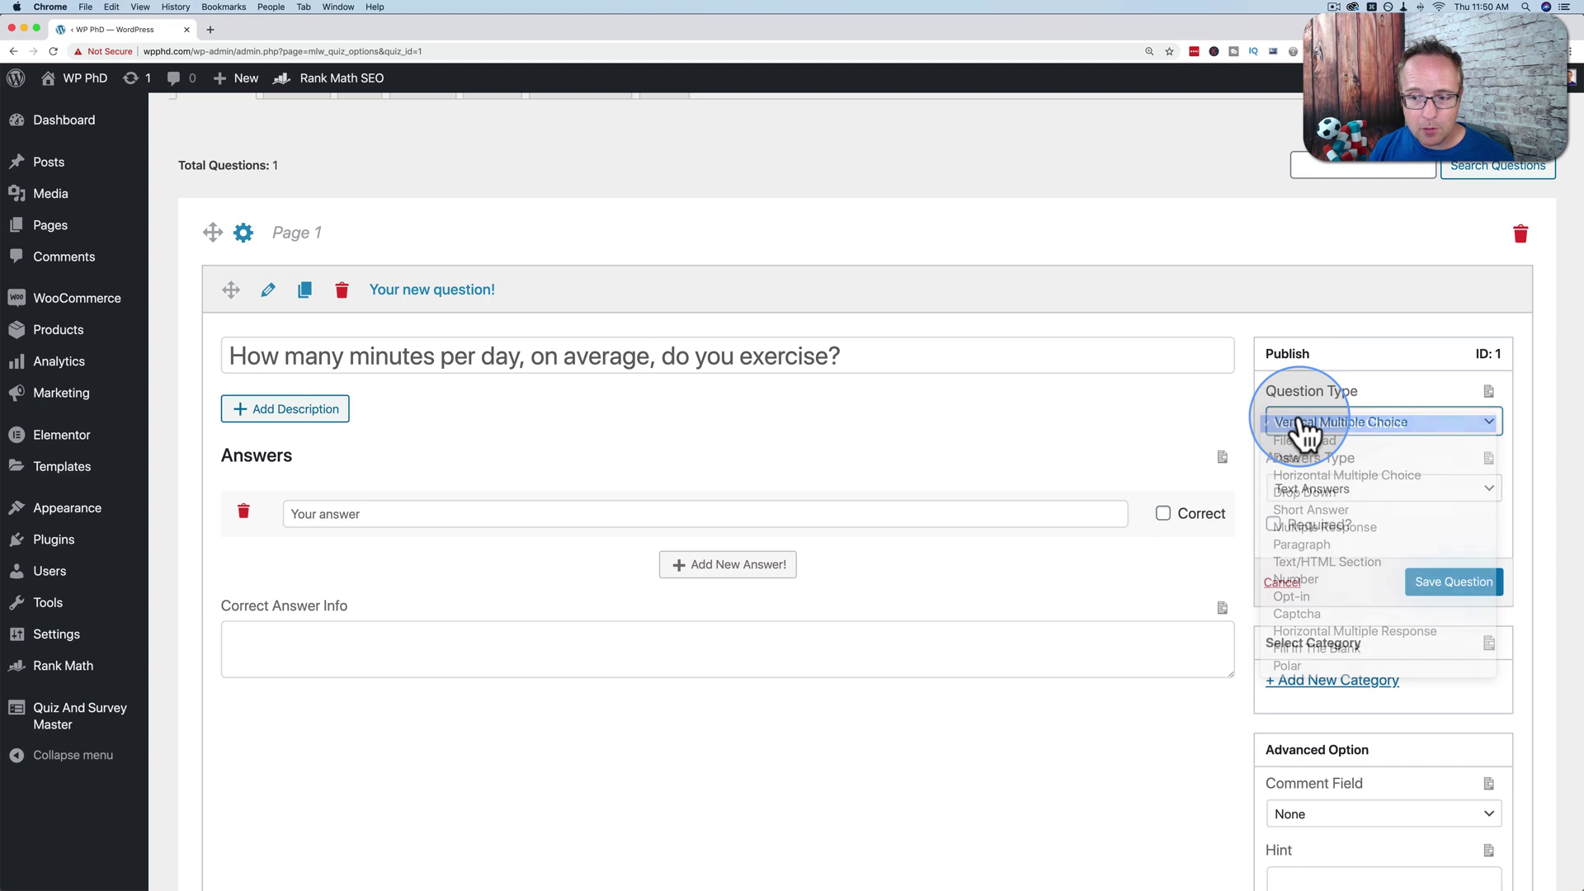
Step: Give the exercise-minutes question four text answers: 0, 15, 30 and 60
click(490, 509)
text(0)
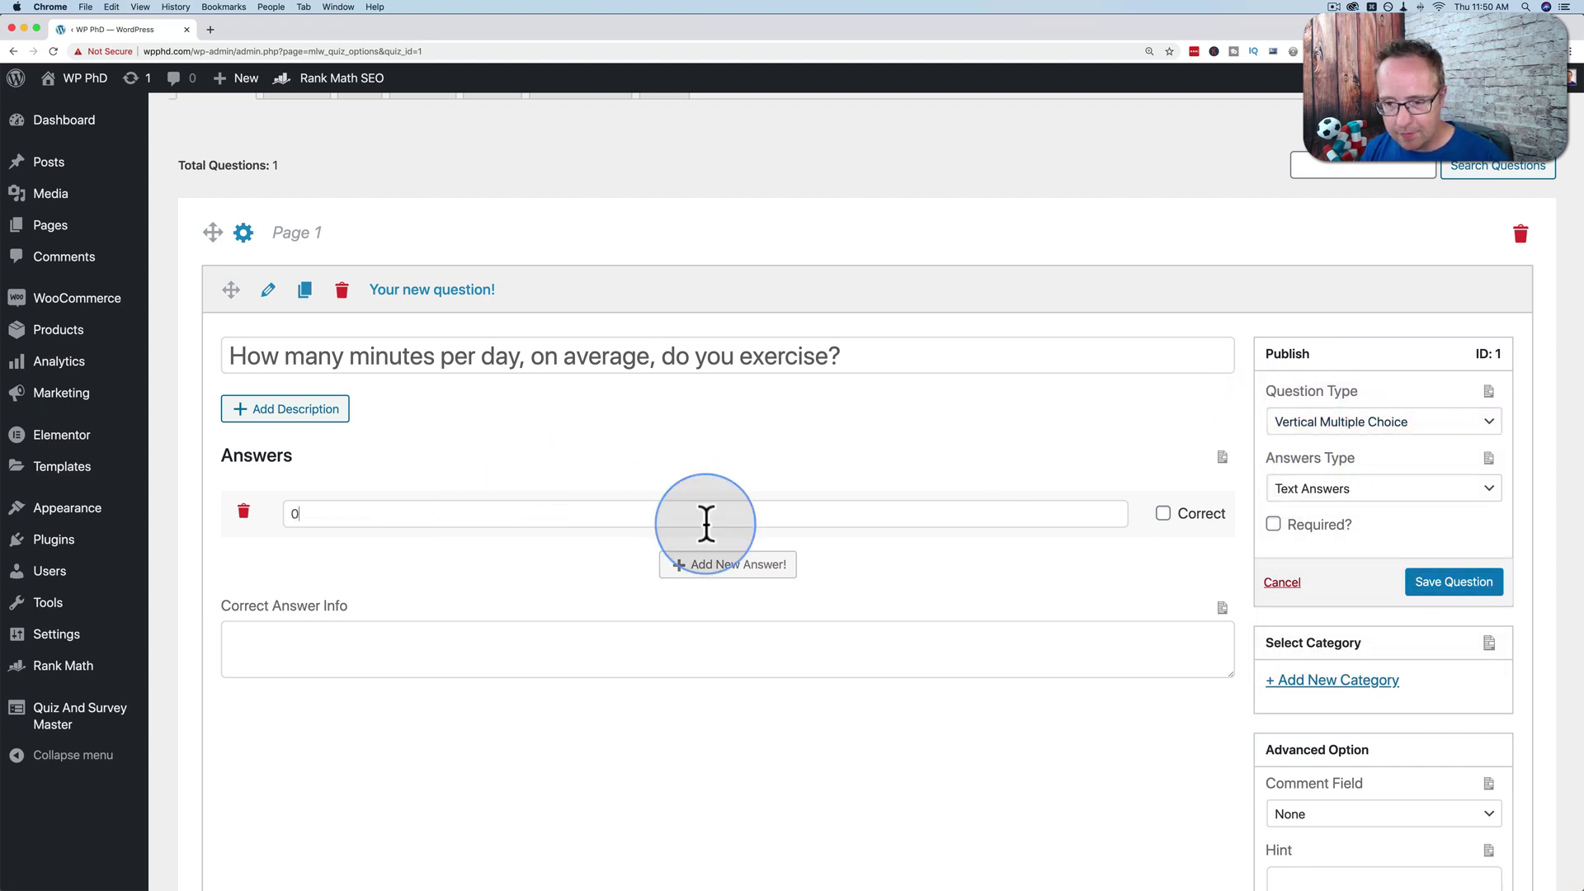
click(706, 568)
click(552, 513)
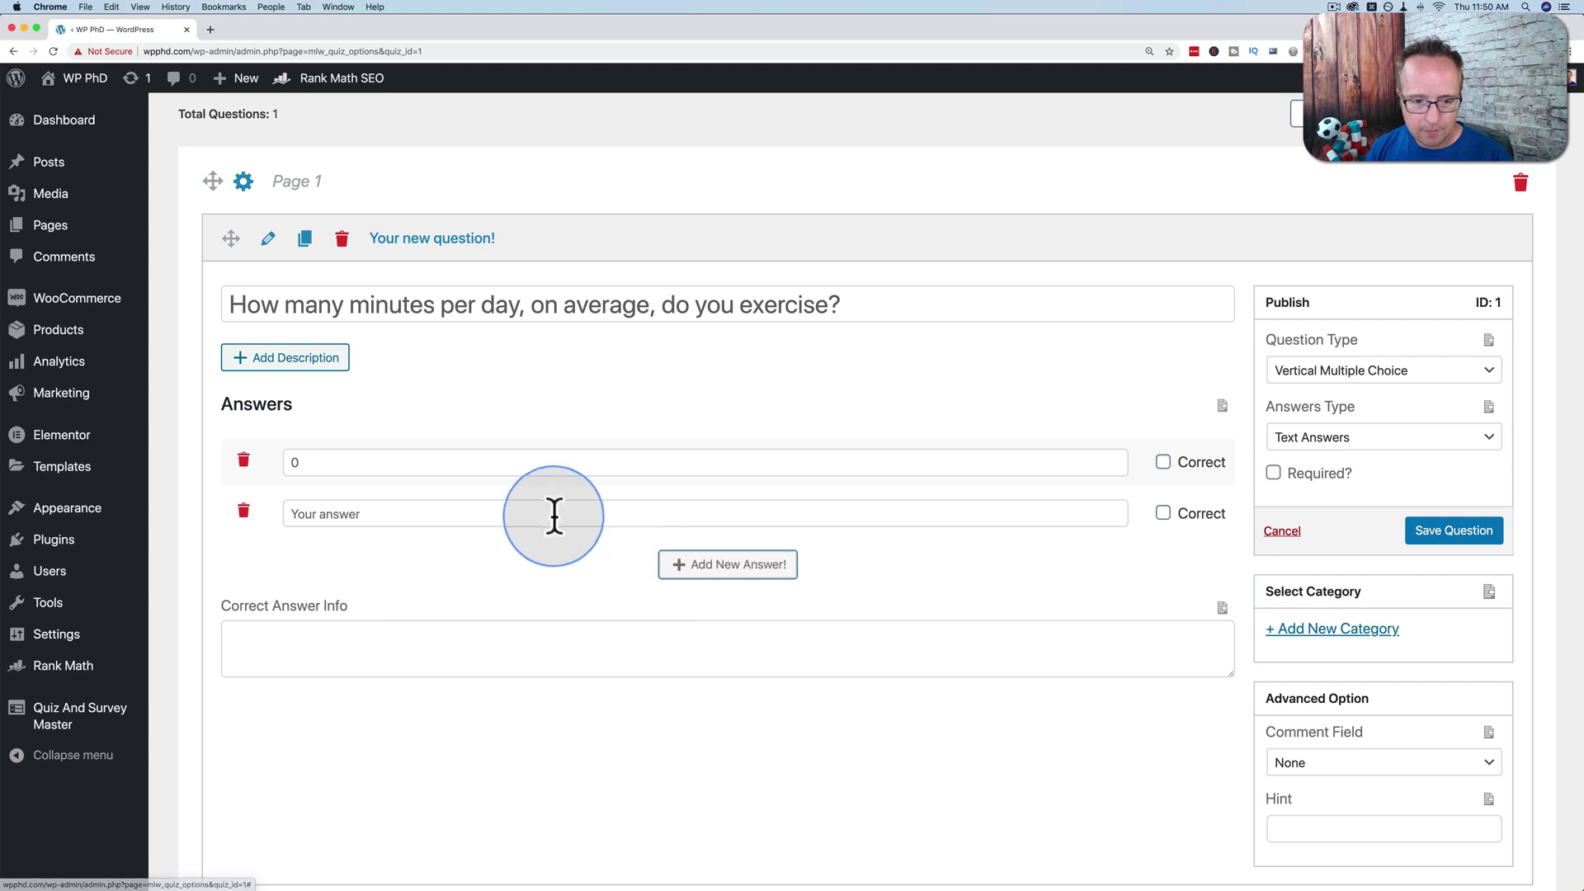
text(15)
click(729, 561)
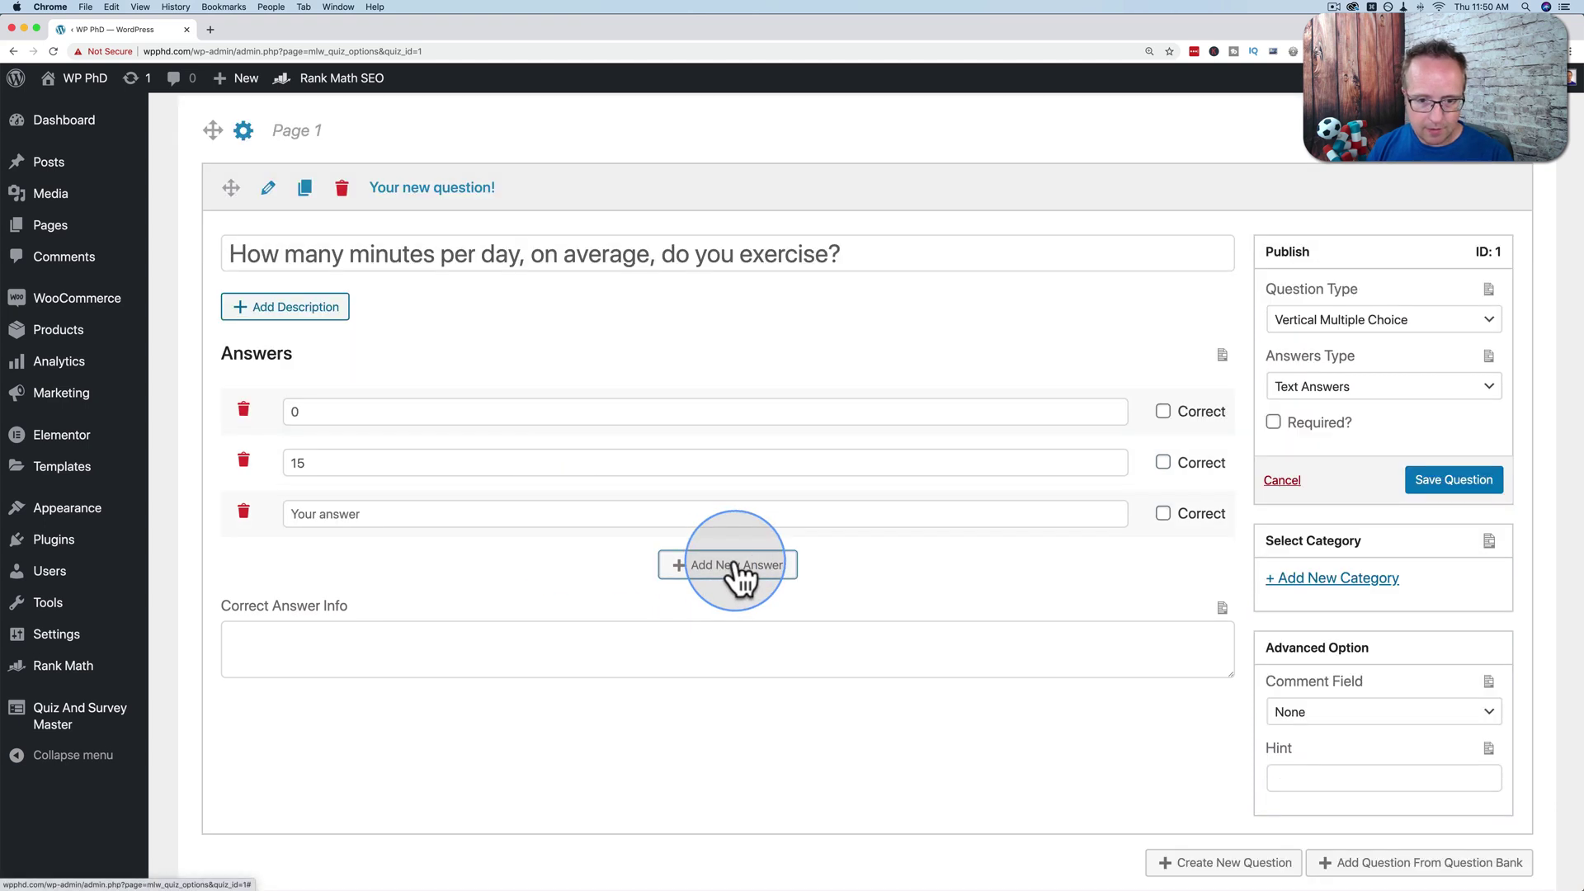
click(710, 514)
text(40)
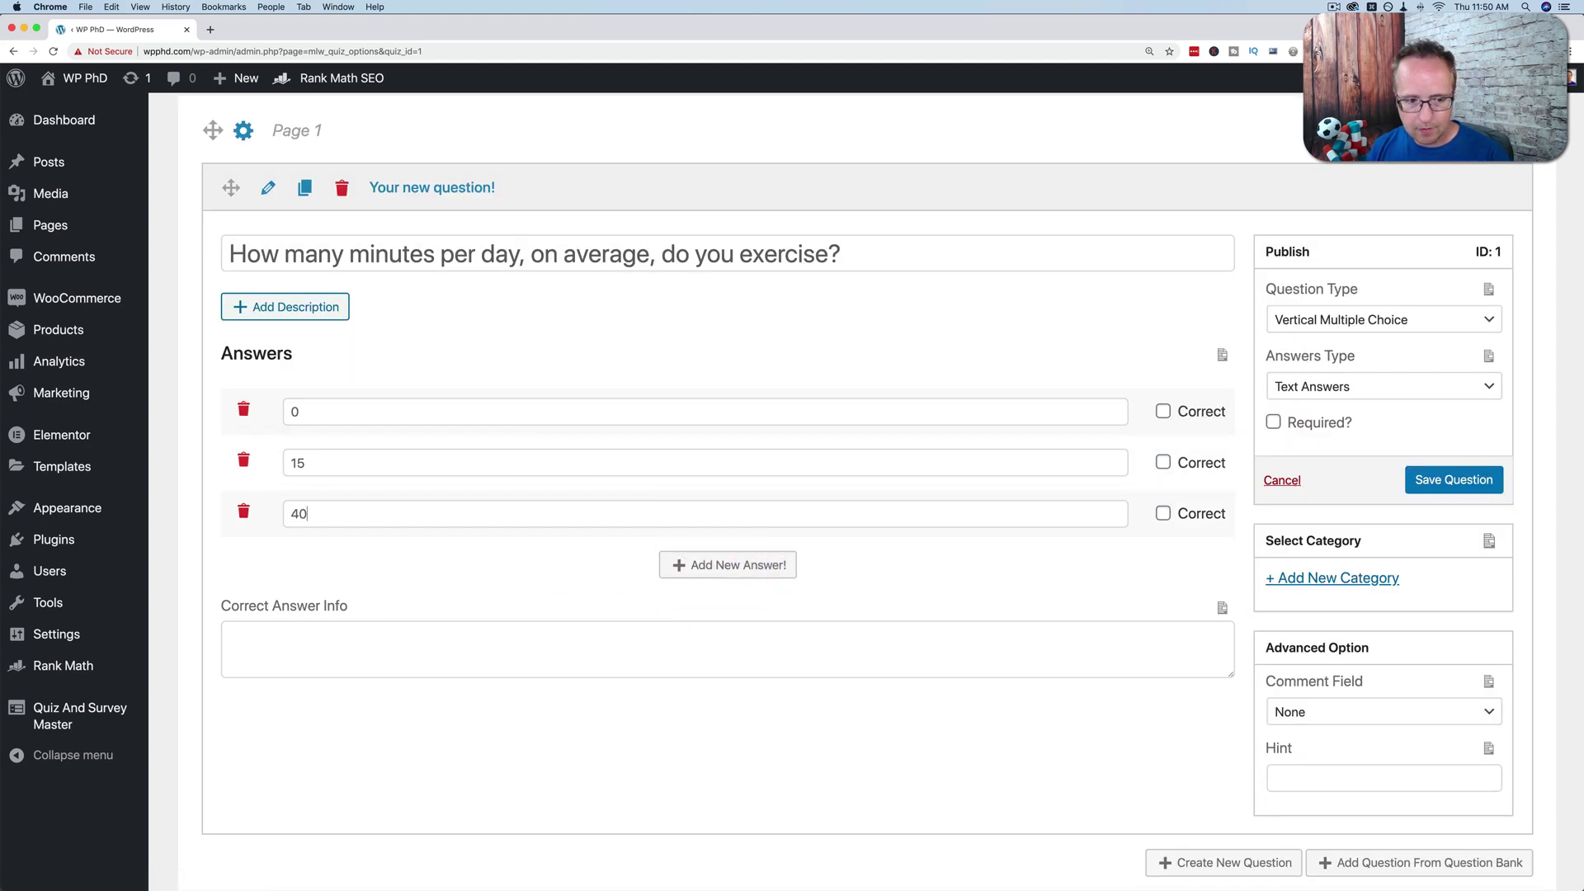
click(739, 566)
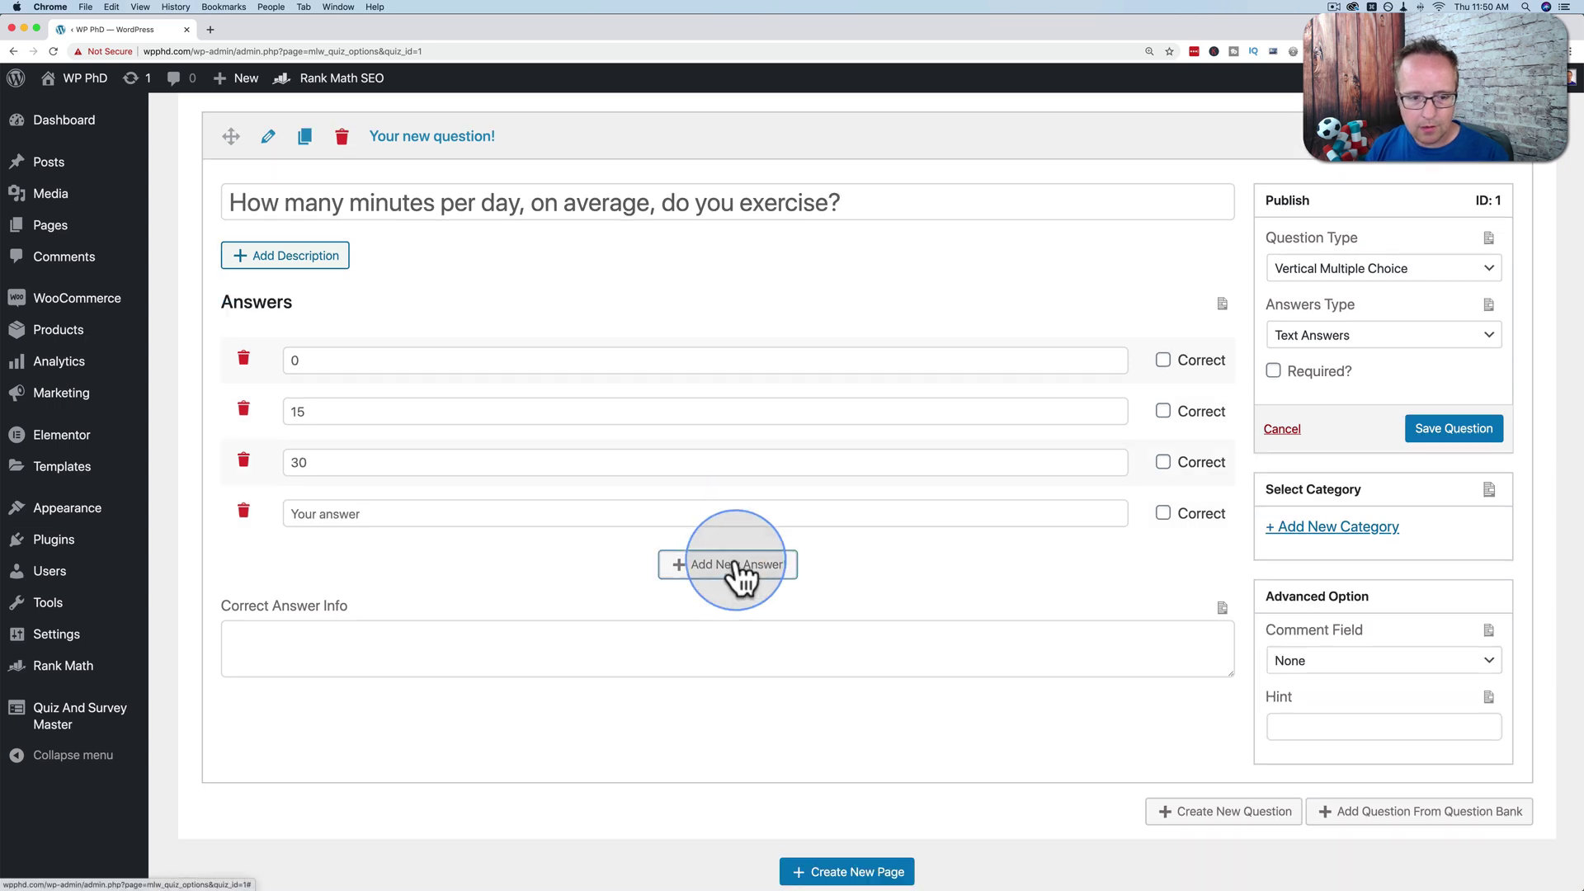
text(60)
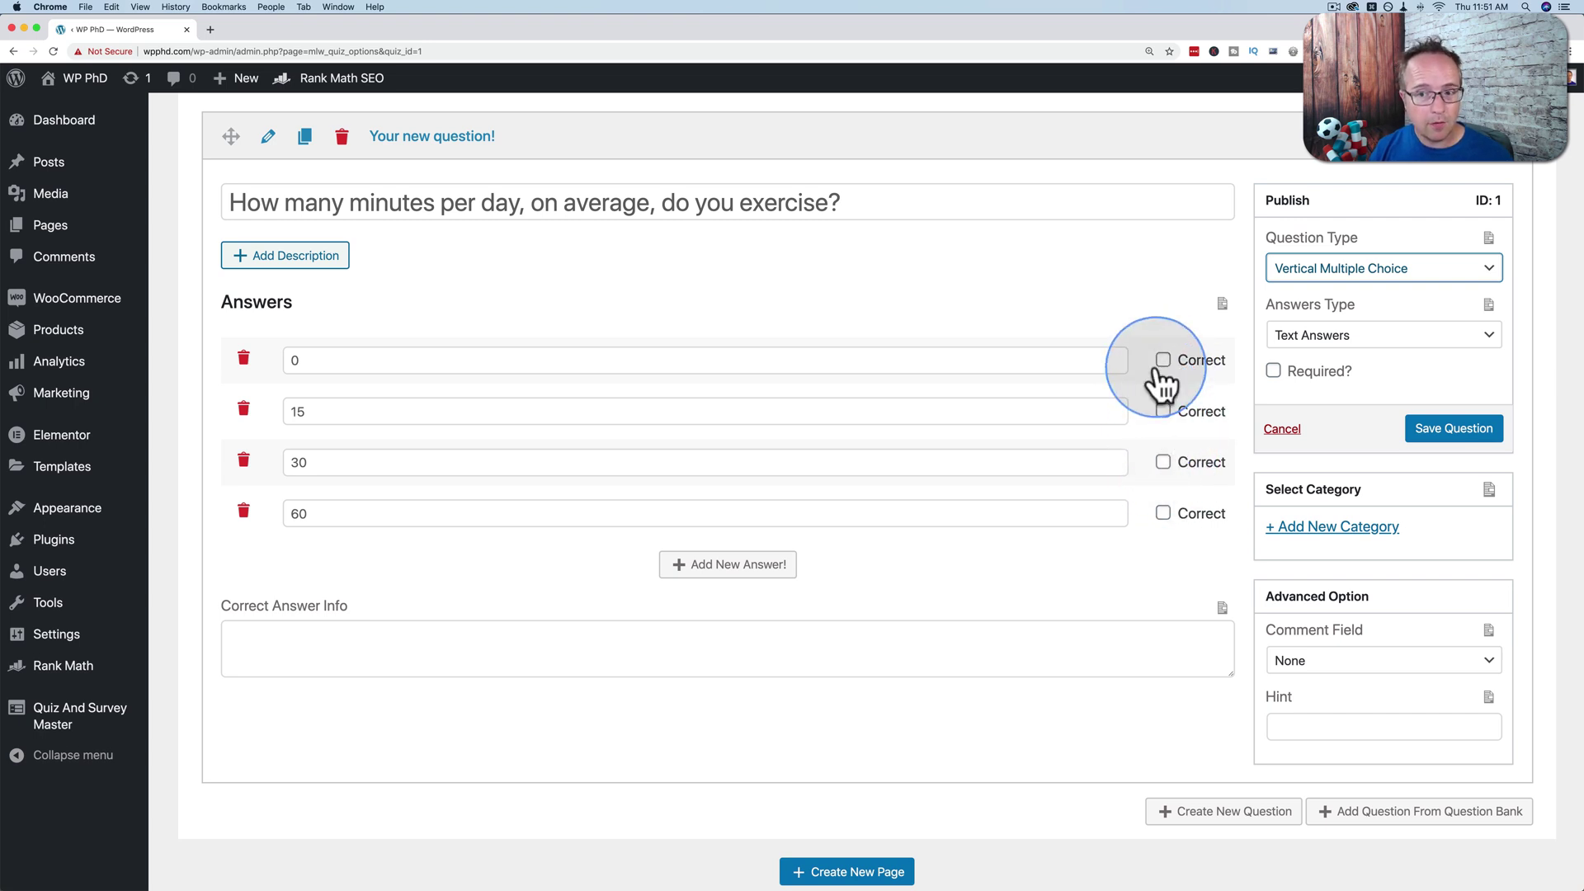
Step: Leave all four answers unmarked as correct and save the exercise-minutes question
click(1164, 463)
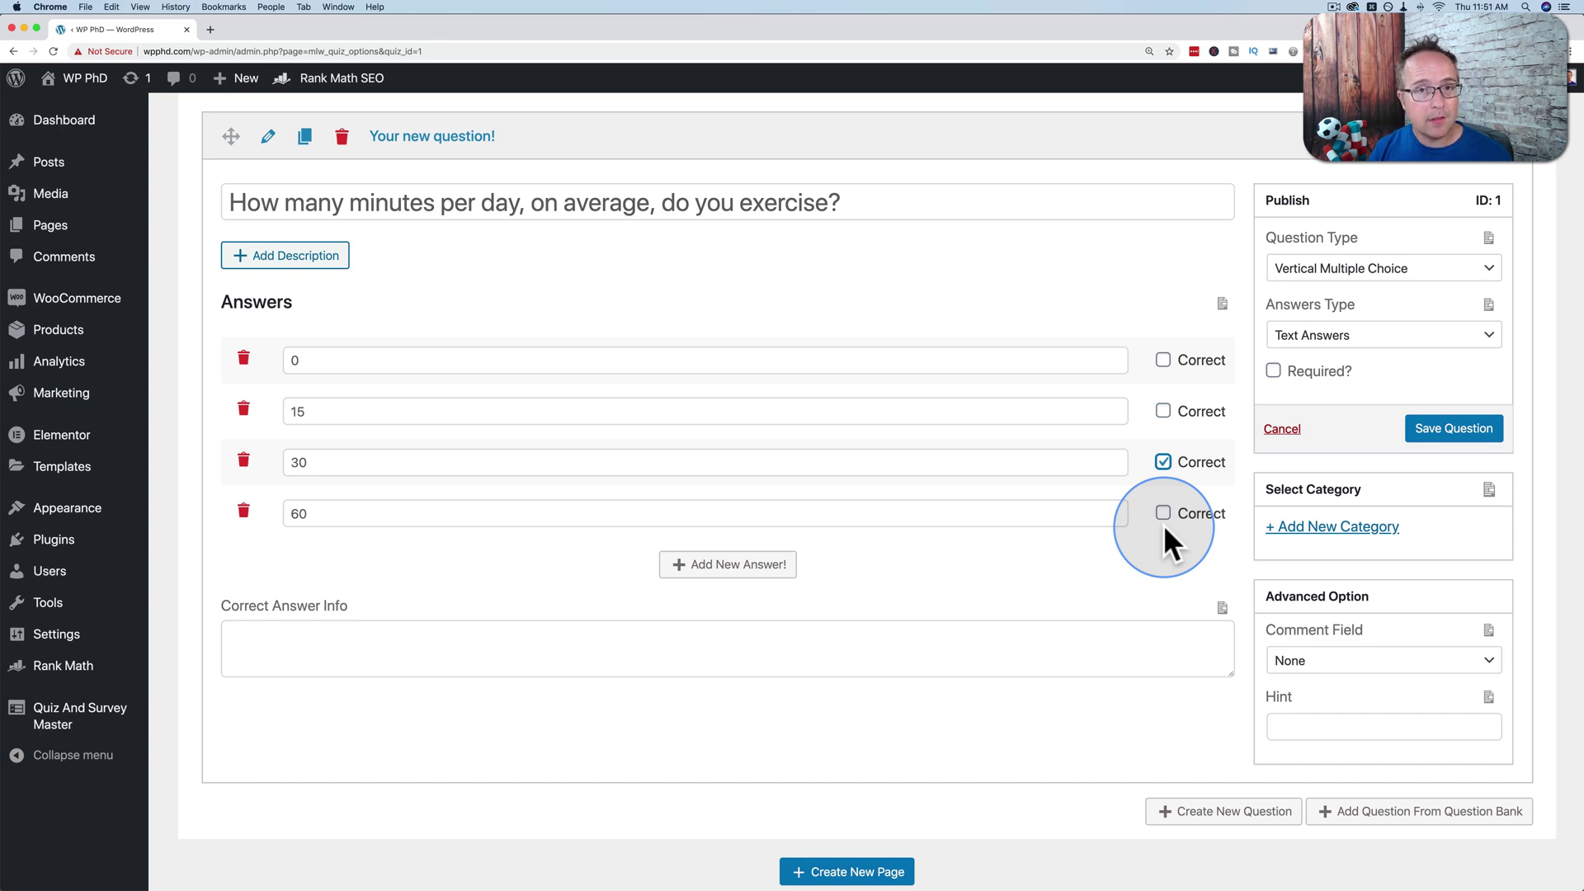
click(1163, 462)
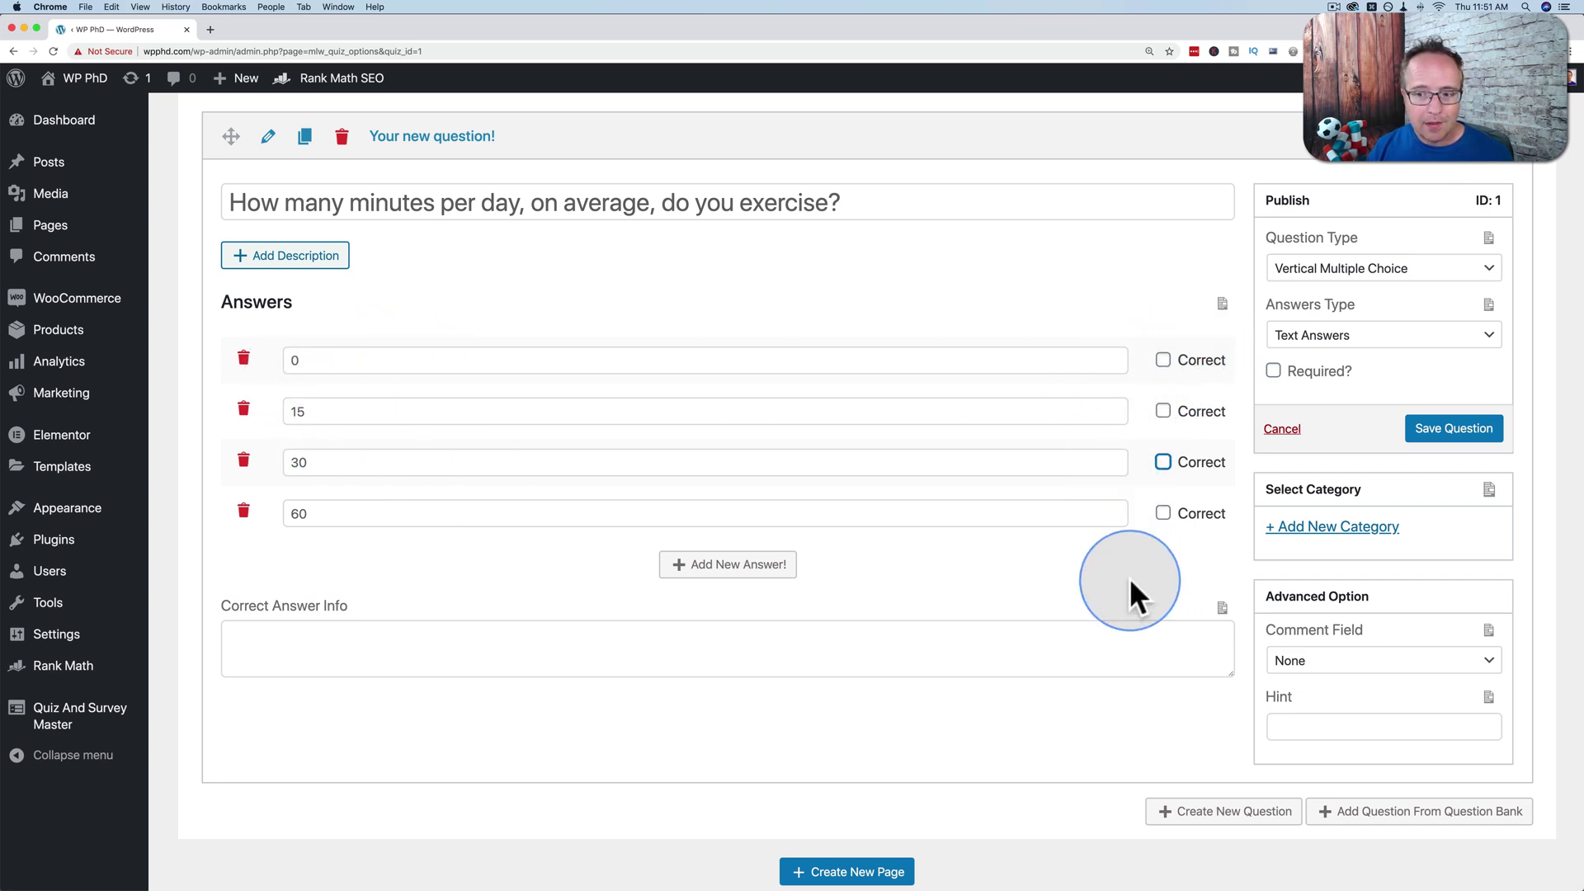
click(1457, 434)
click(1457, 433)
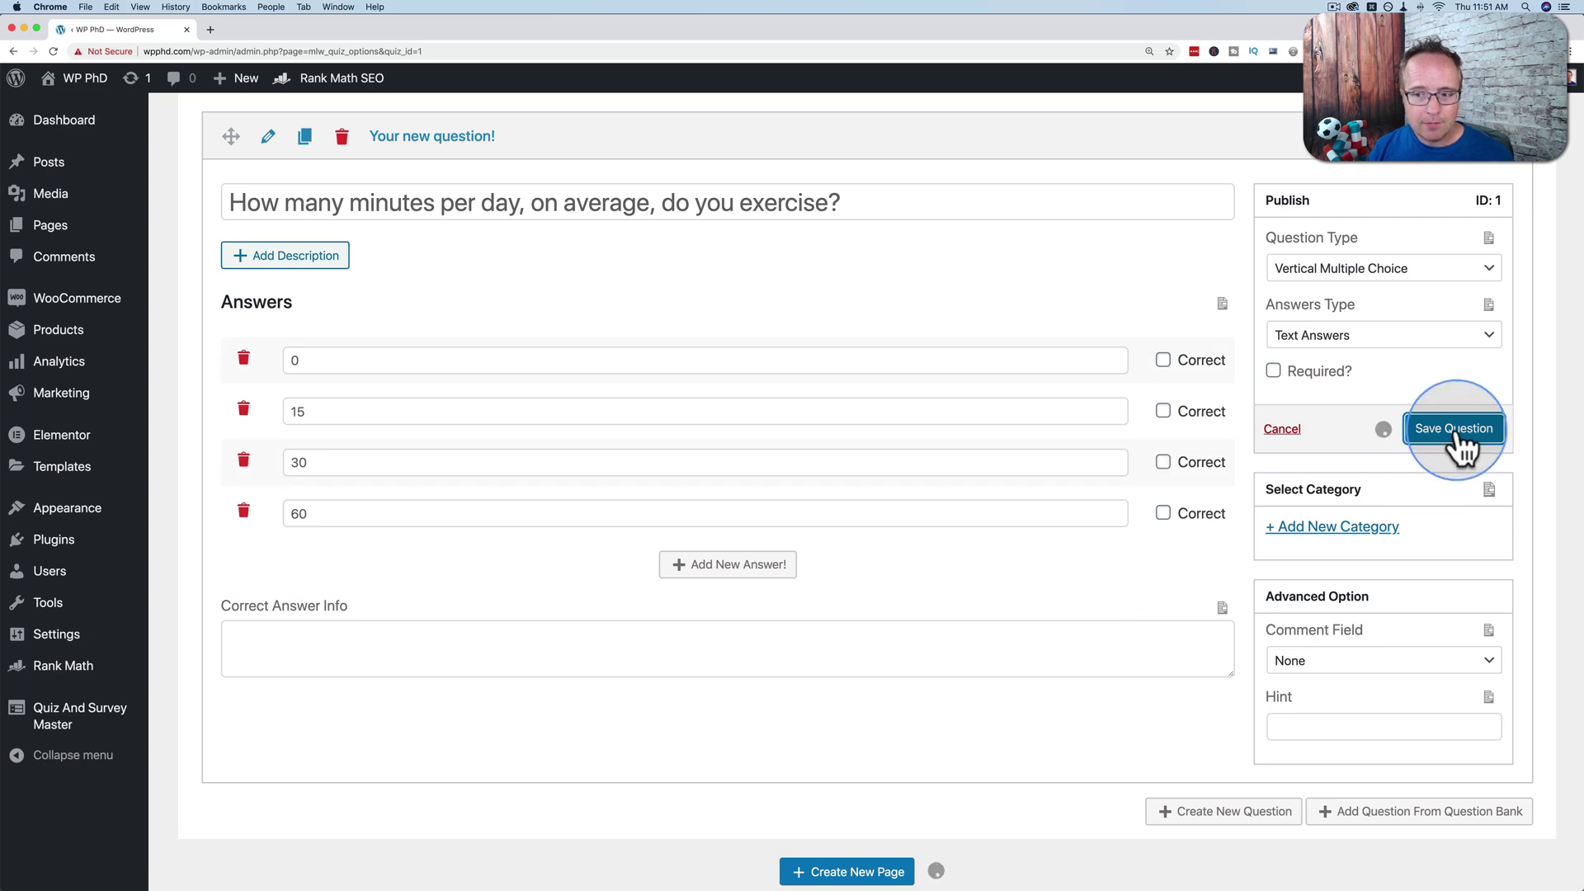
Step: Create a second question on Page 1 with the text "What type of exercise do you normally do in any given week?"
scroll(944, 544, down, 2)
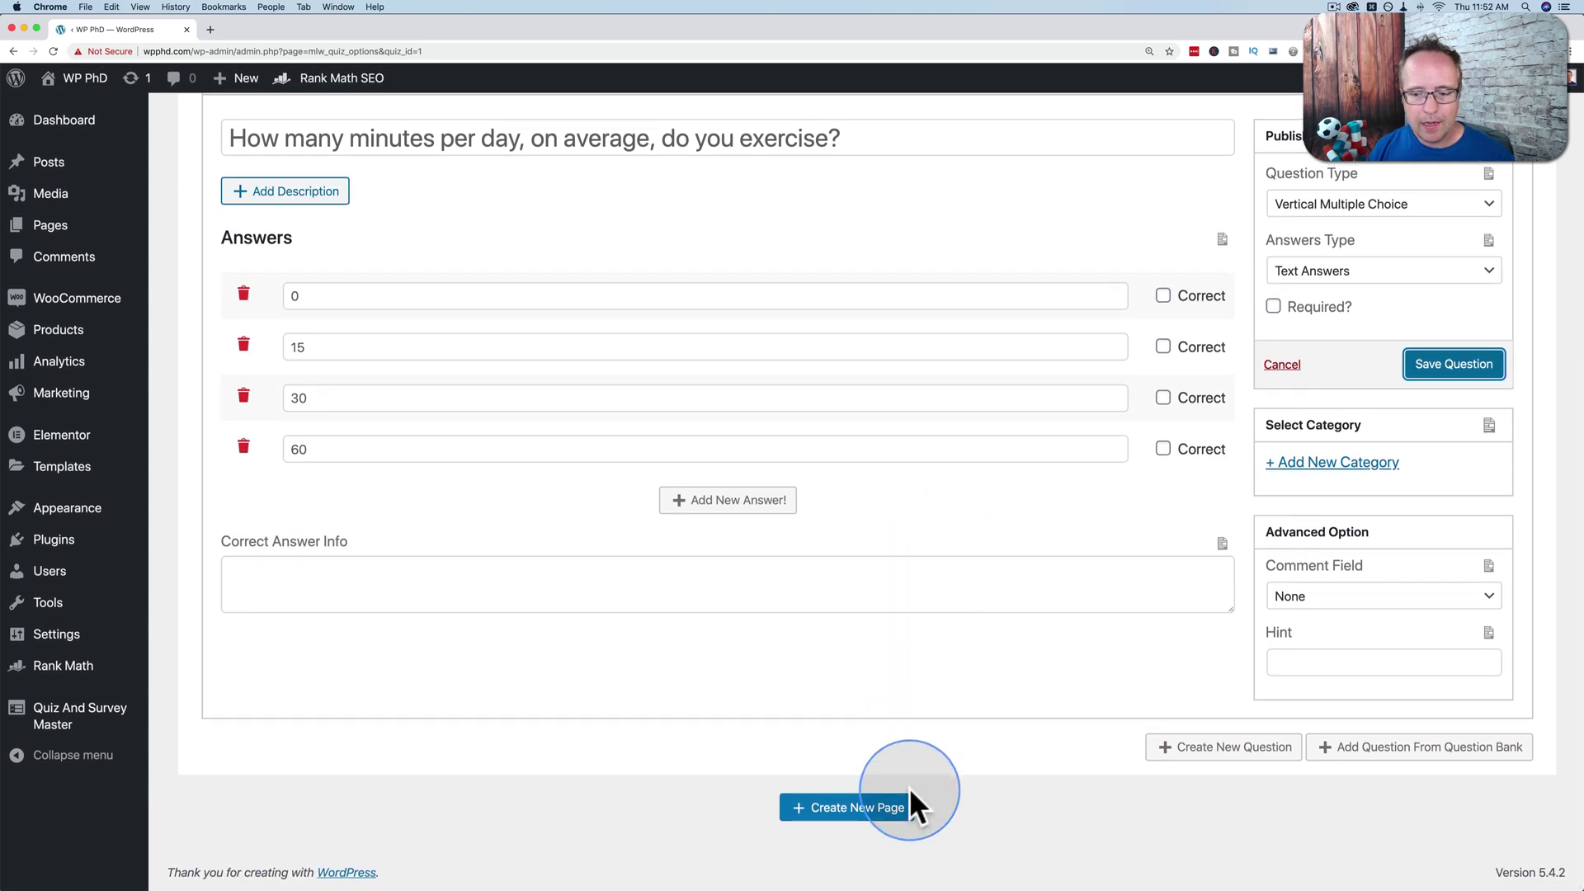
click(1221, 747)
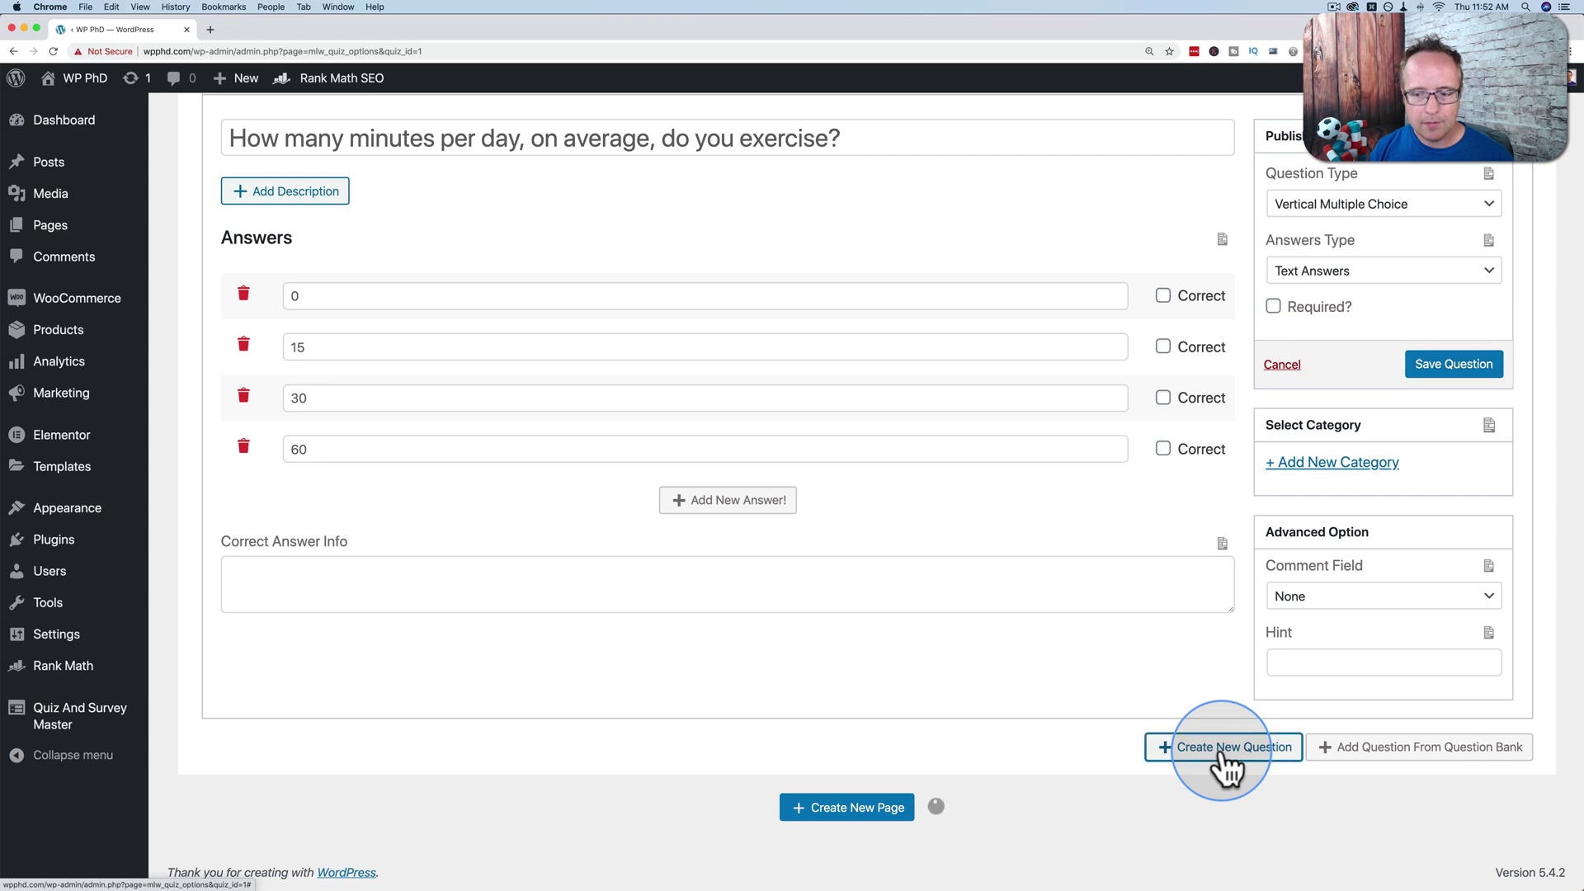
scroll(627, 453, down, 3)
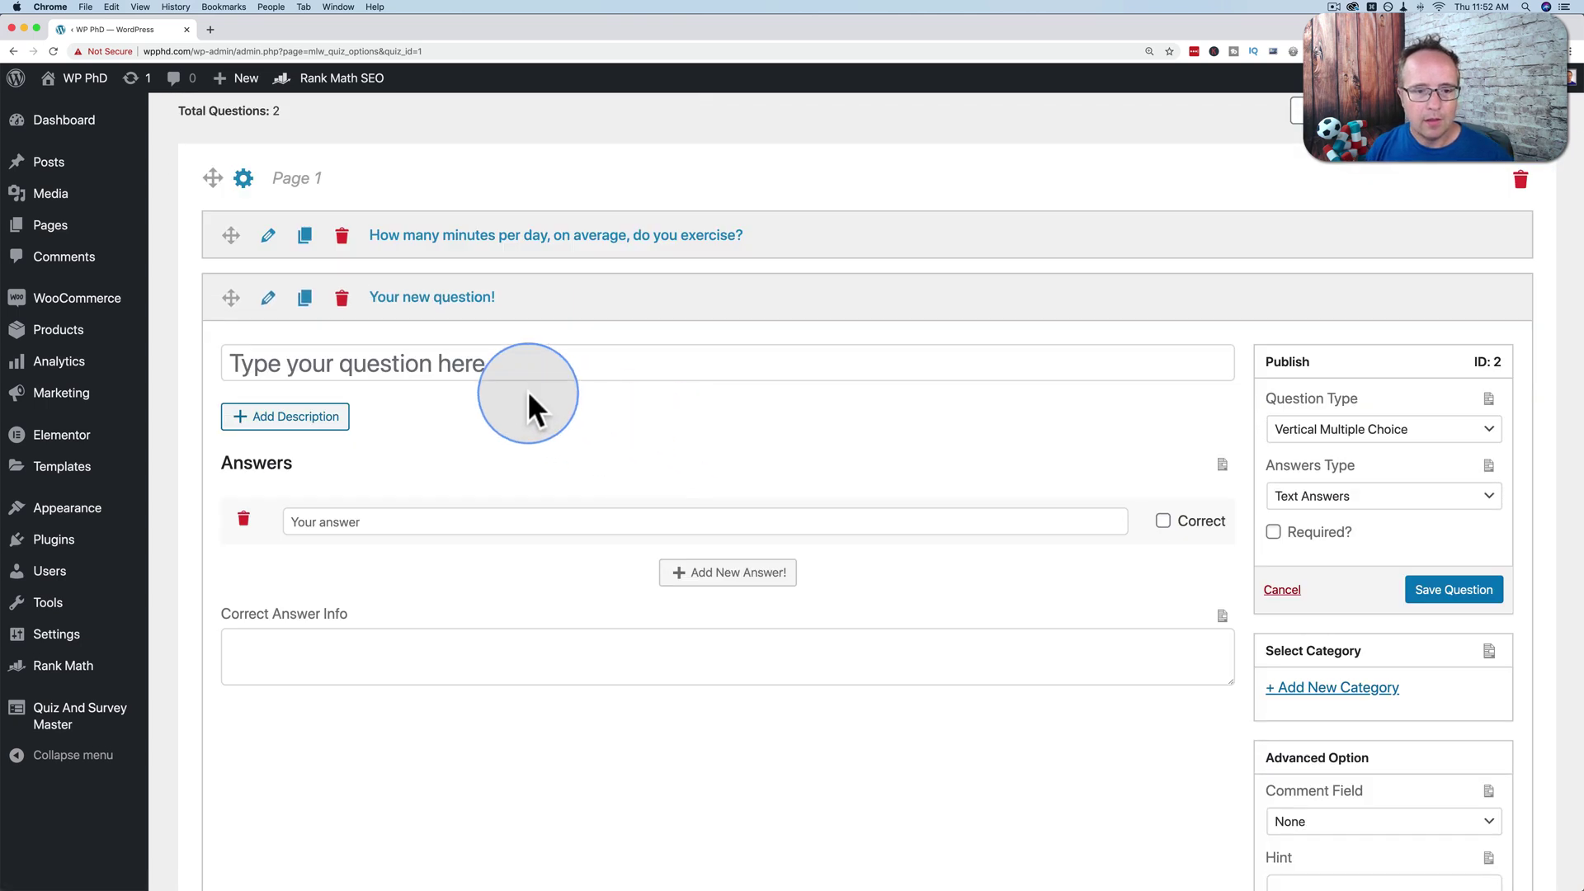
click(473, 365)
key(Down)
key(Return)
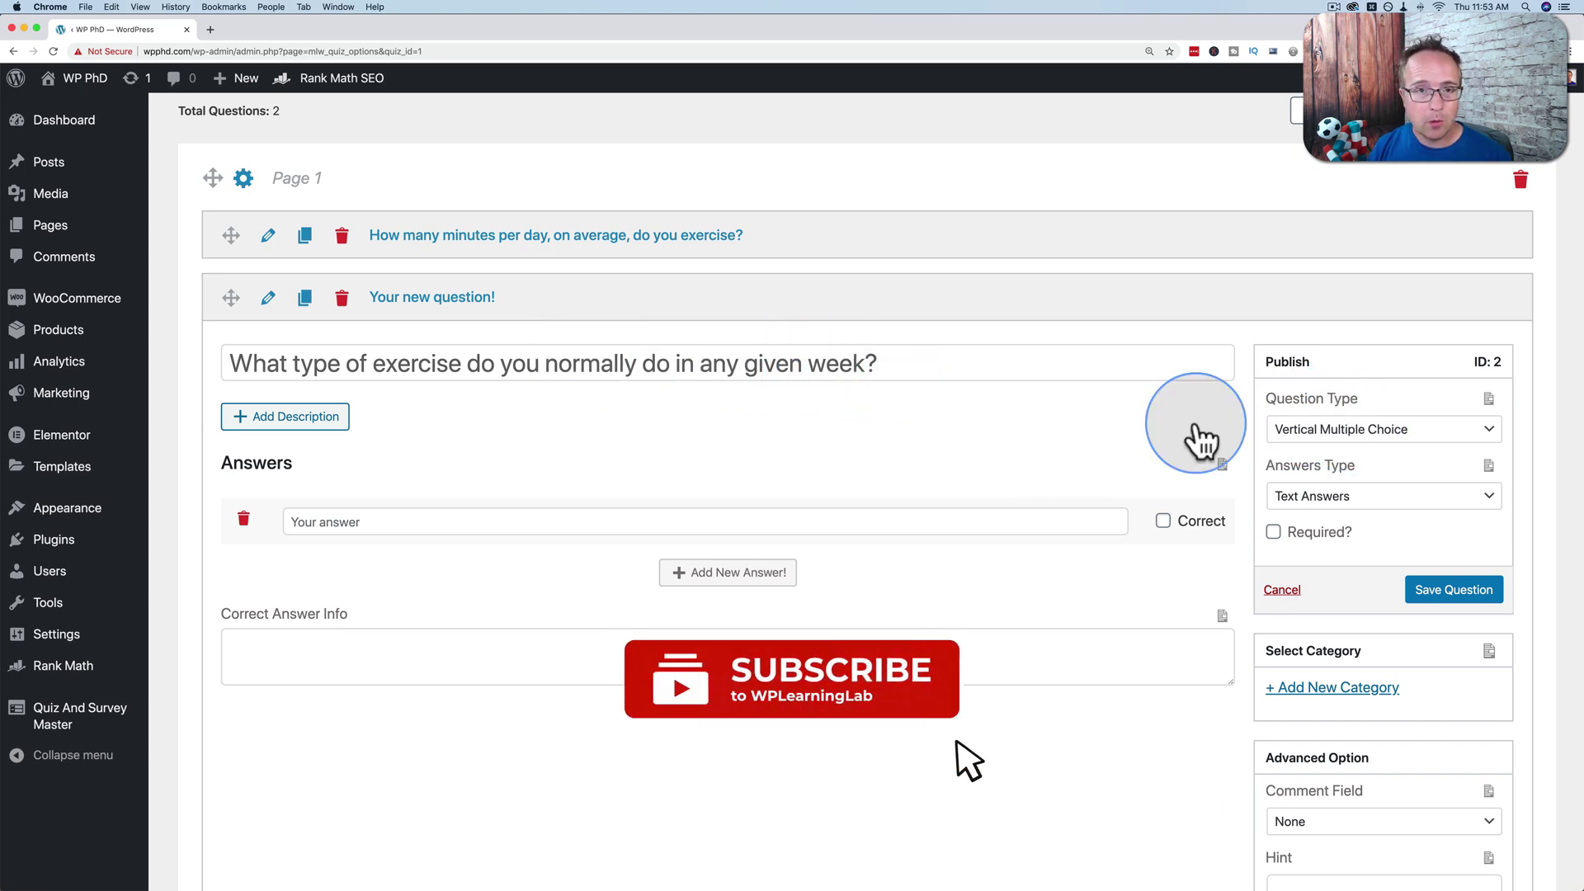
Step: Add the answers "Light cardio (walking)", "Moderate cardio (a gentle run or bike ride)" and "Heavy cardio (high intensity interval training)" to the second question
click(497, 519)
text(Light cardio (walking))
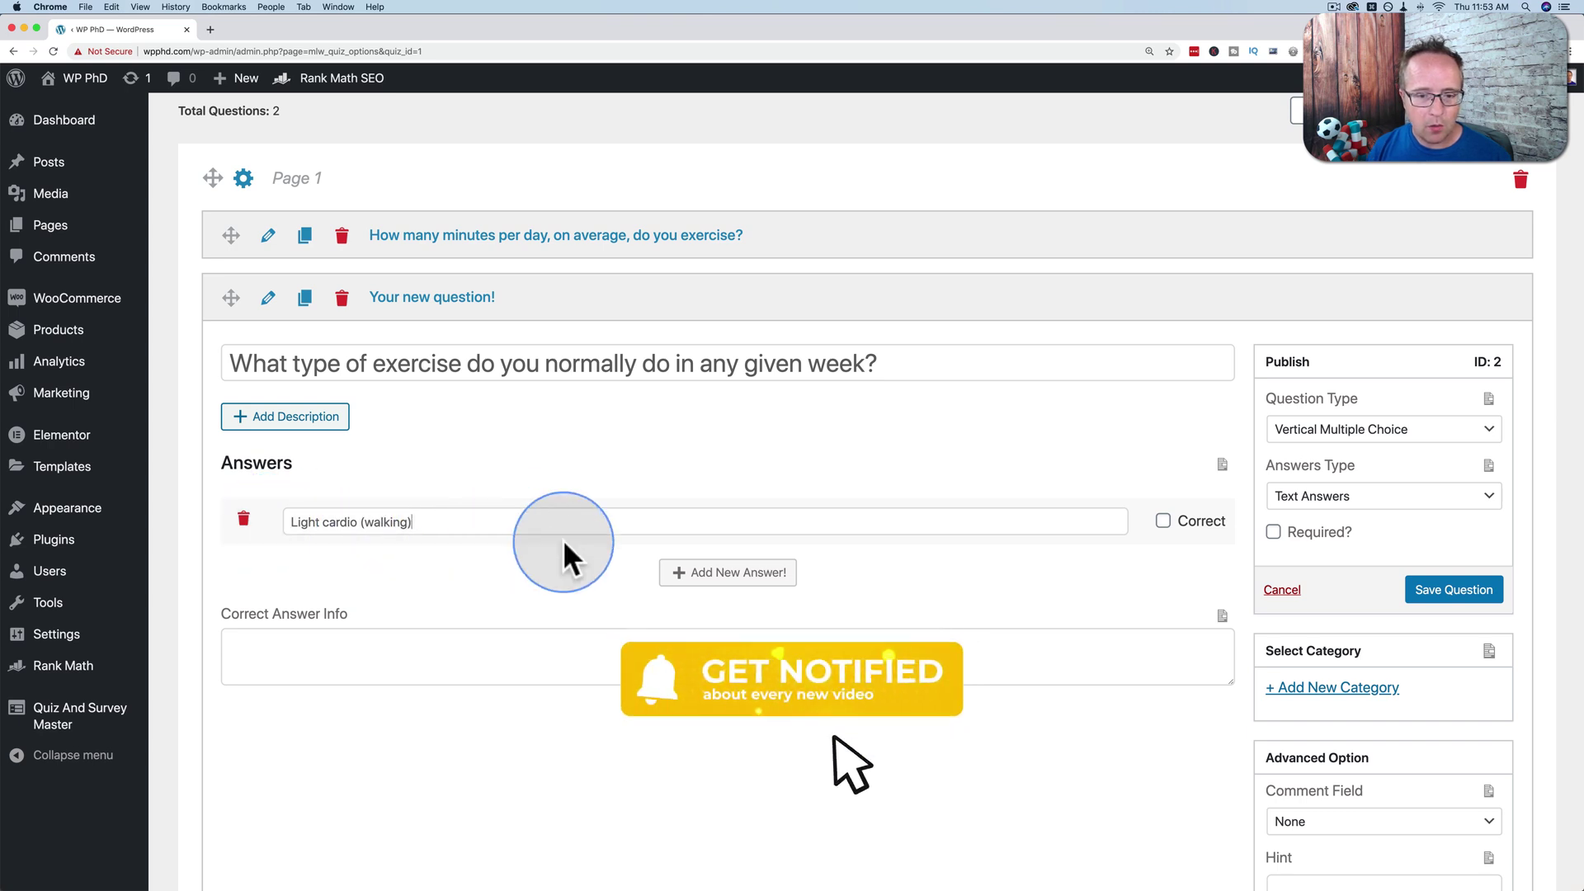
click(731, 575)
click(446, 523)
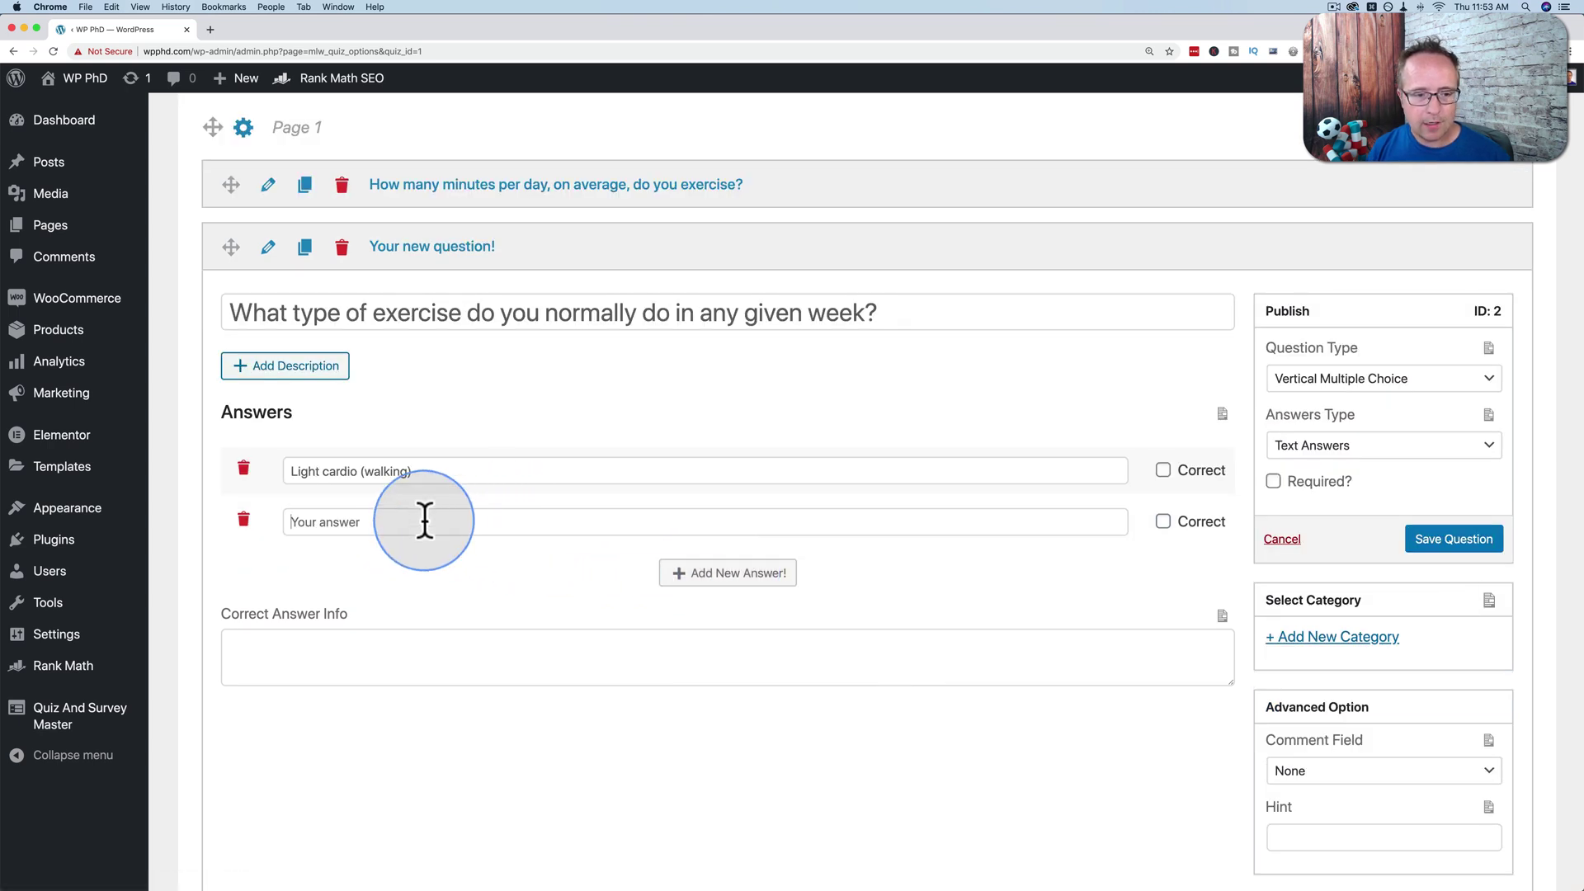
text(Moderate cardio (a gentle run or bike ride))
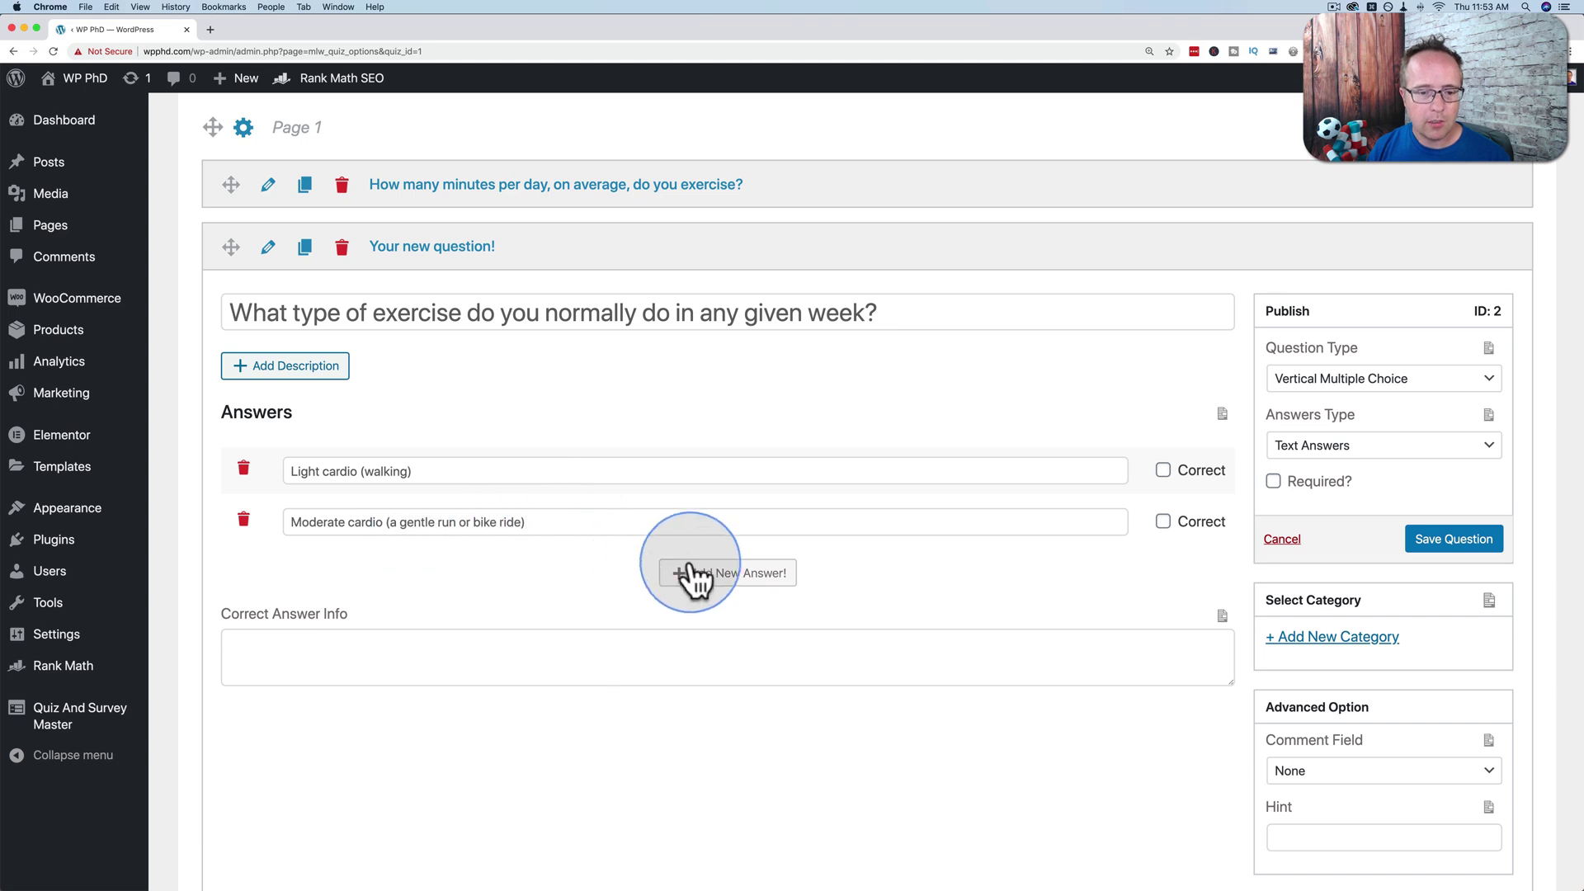
click(726, 575)
click(365, 520)
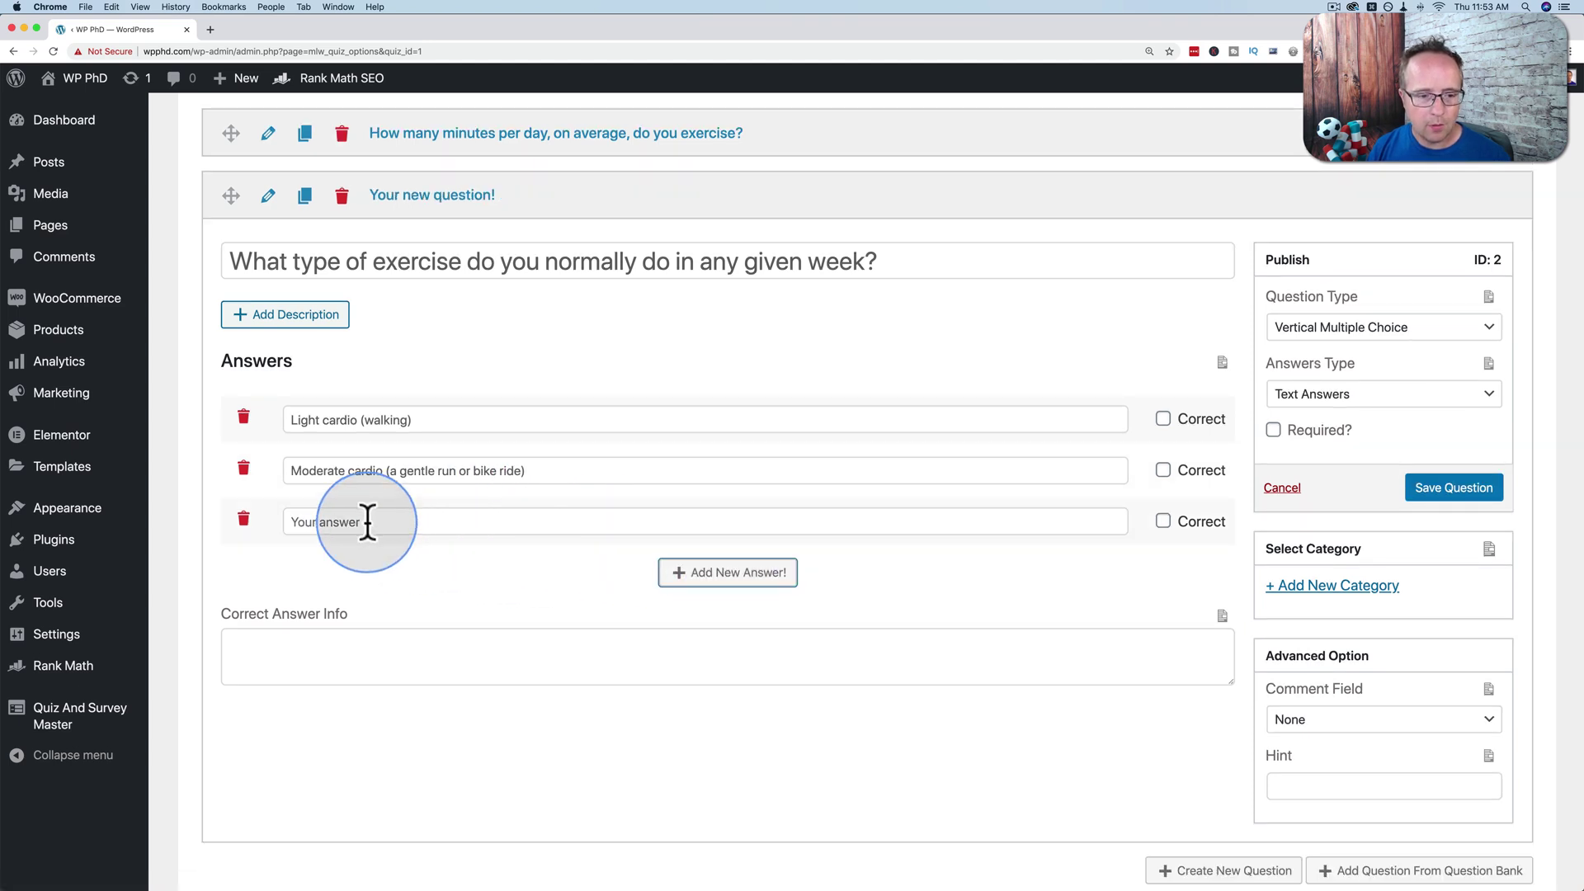
text(Heavy cardio (high intensity interval training))
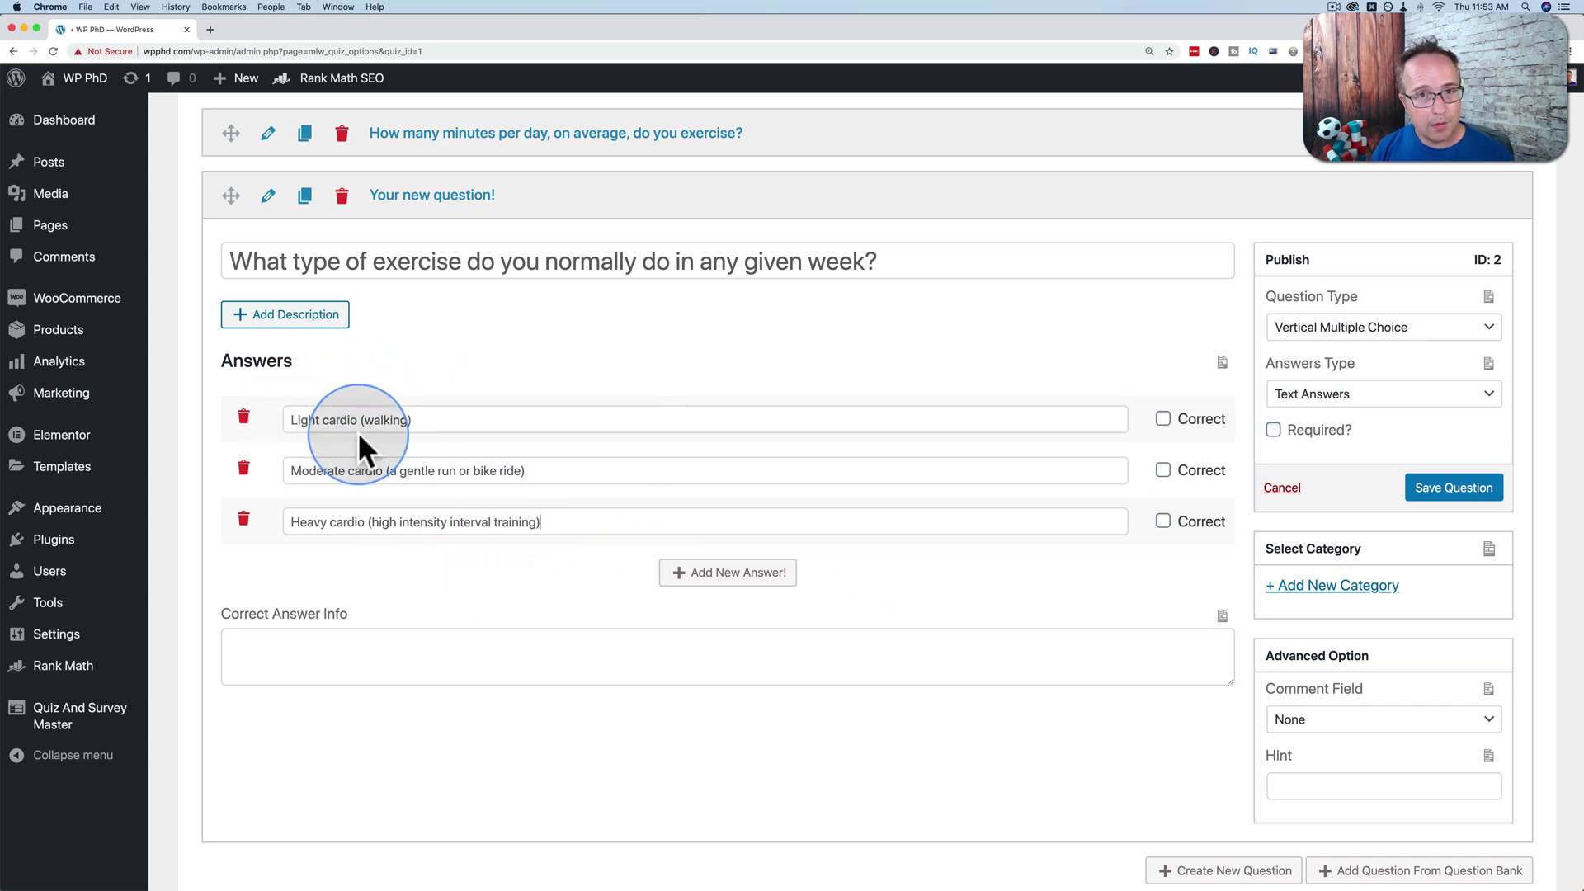
Step: Describe the question as "If you do more than one of these in any given week, choose the most intense one that you do." and save it
click(297, 318)
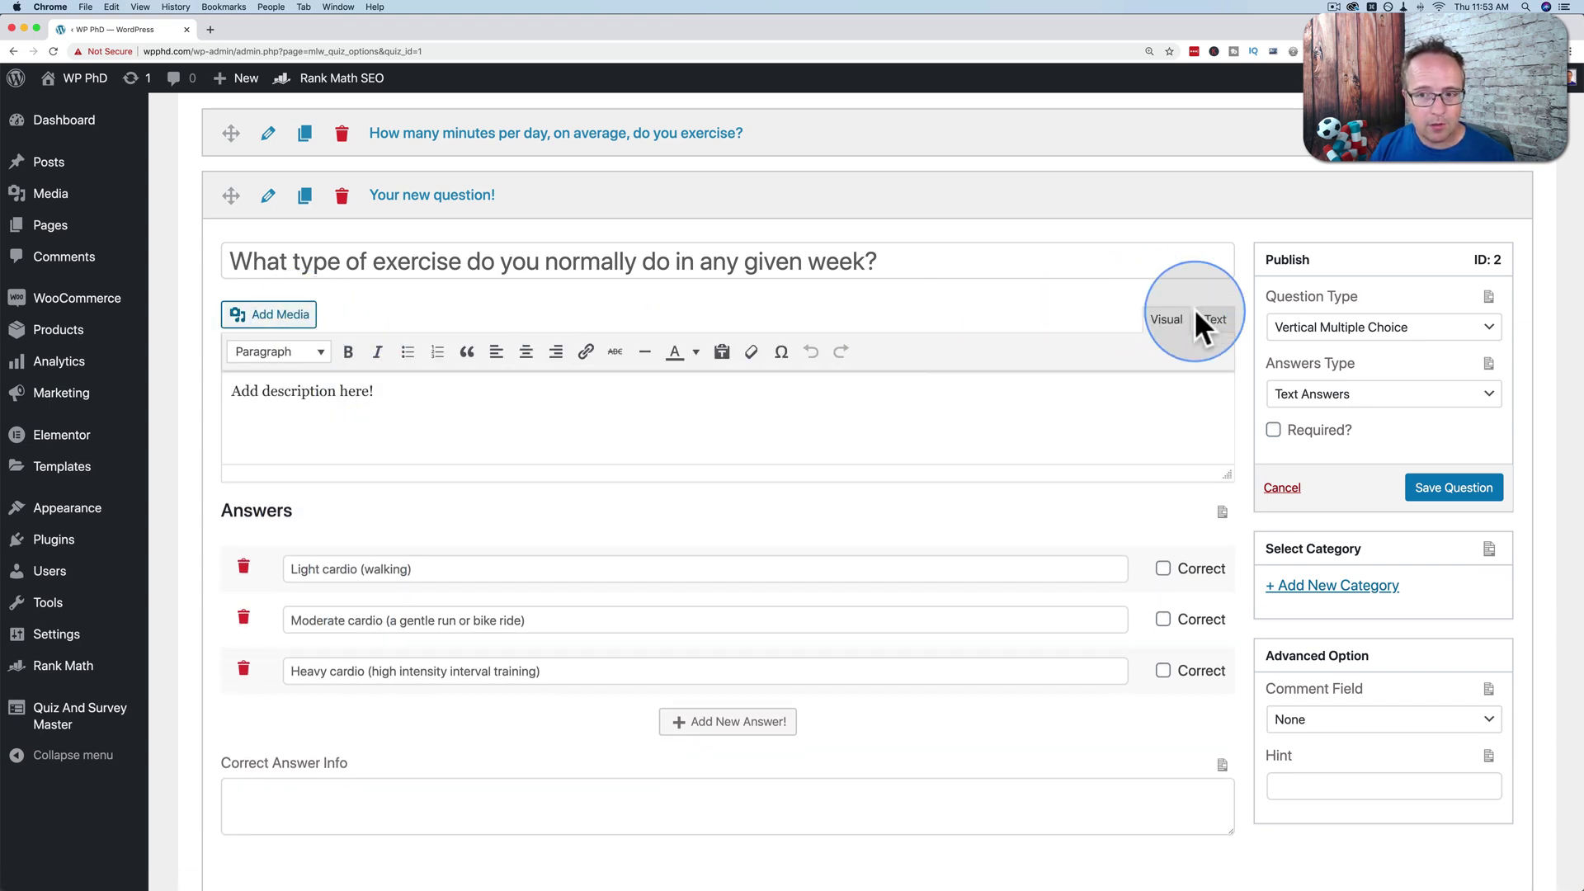
click(1213, 321)
click(990, 389)
key(super+a)
text(If you do more than one of these in any given week, choose the most intense one that you do.)
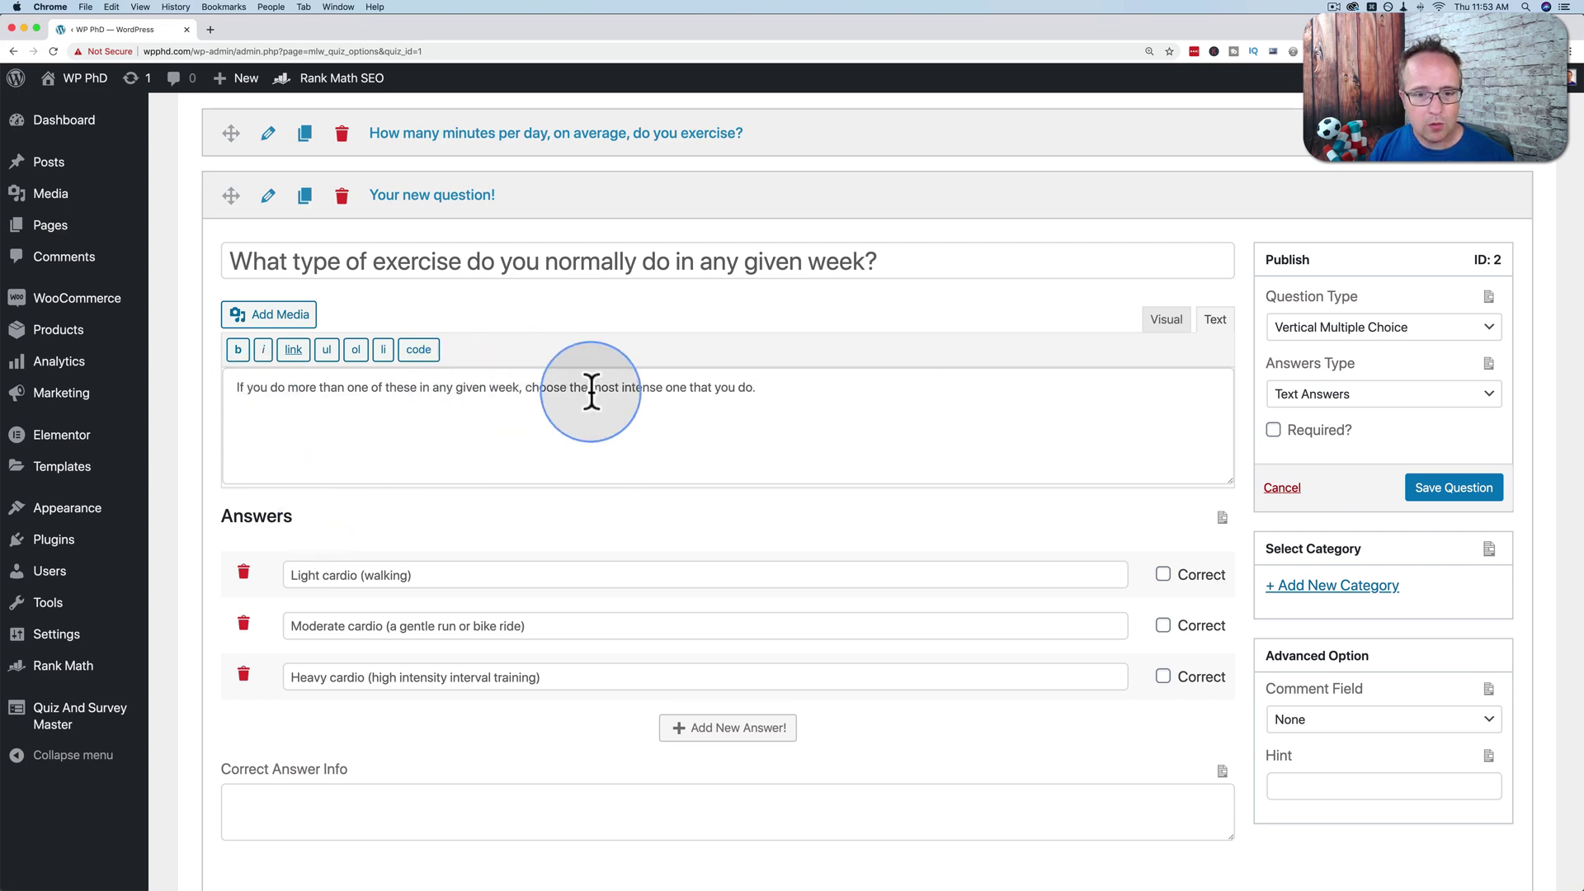
scroll(601, 495, down, 2)
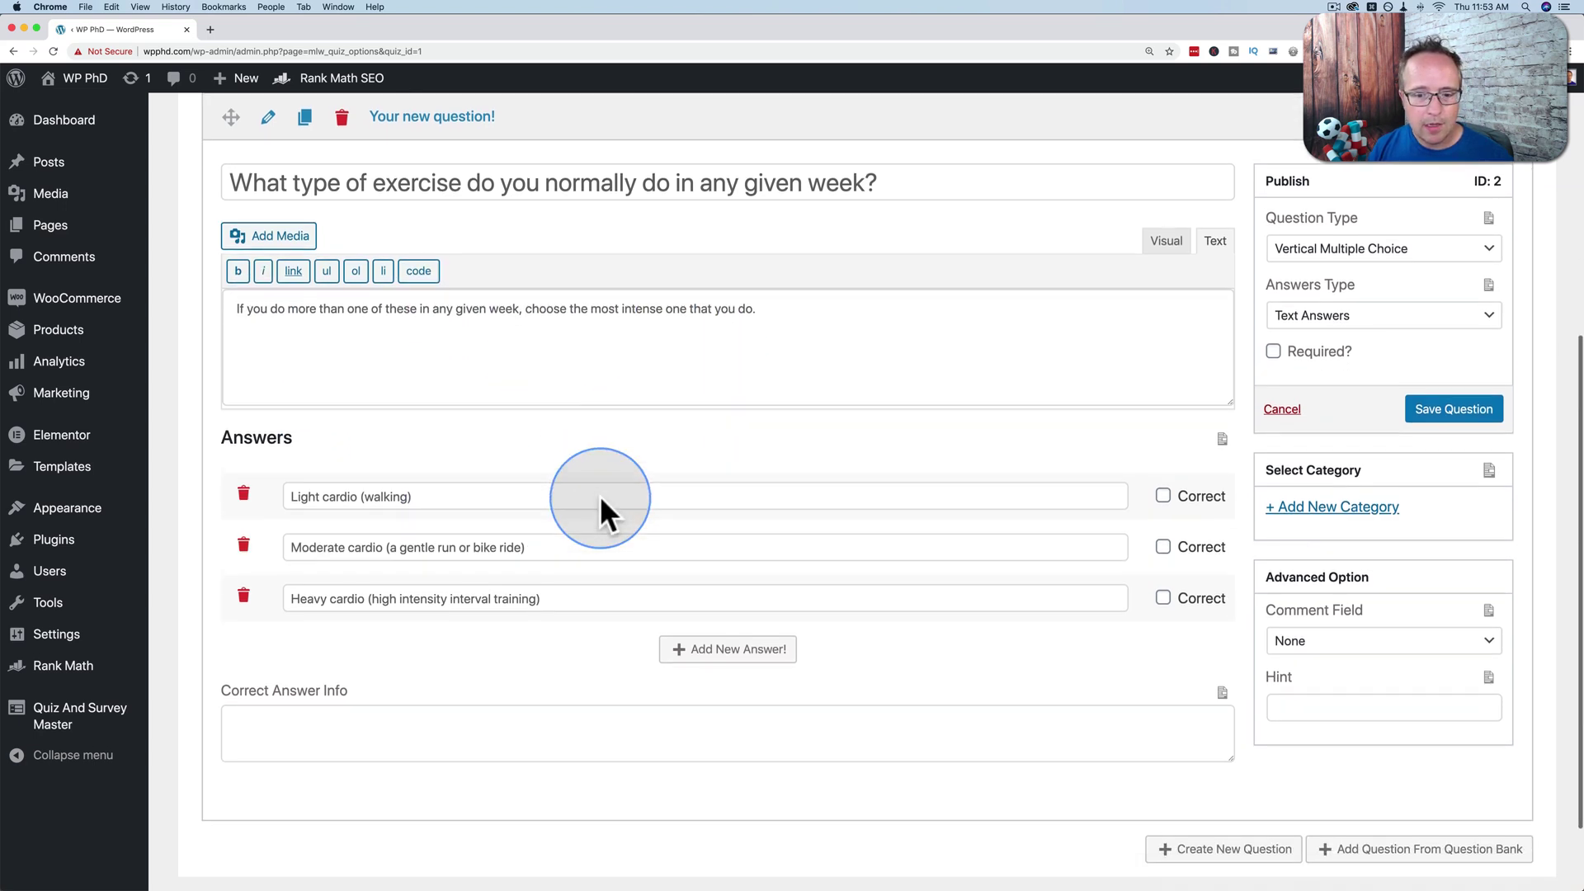
scroll(1017, 487, down, 1)
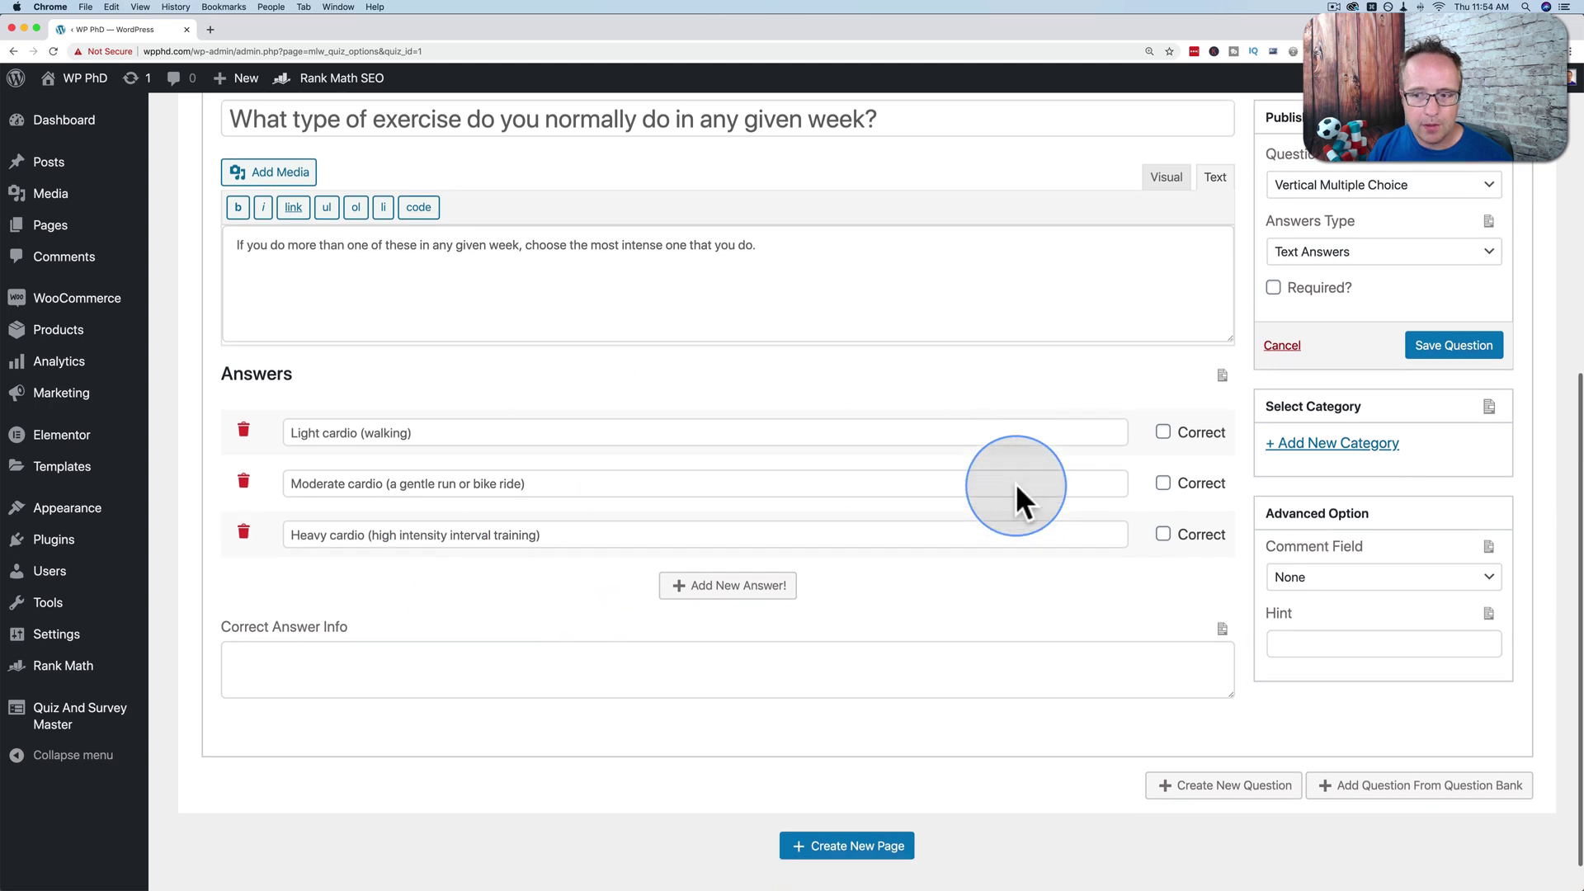
click(1459, 353)
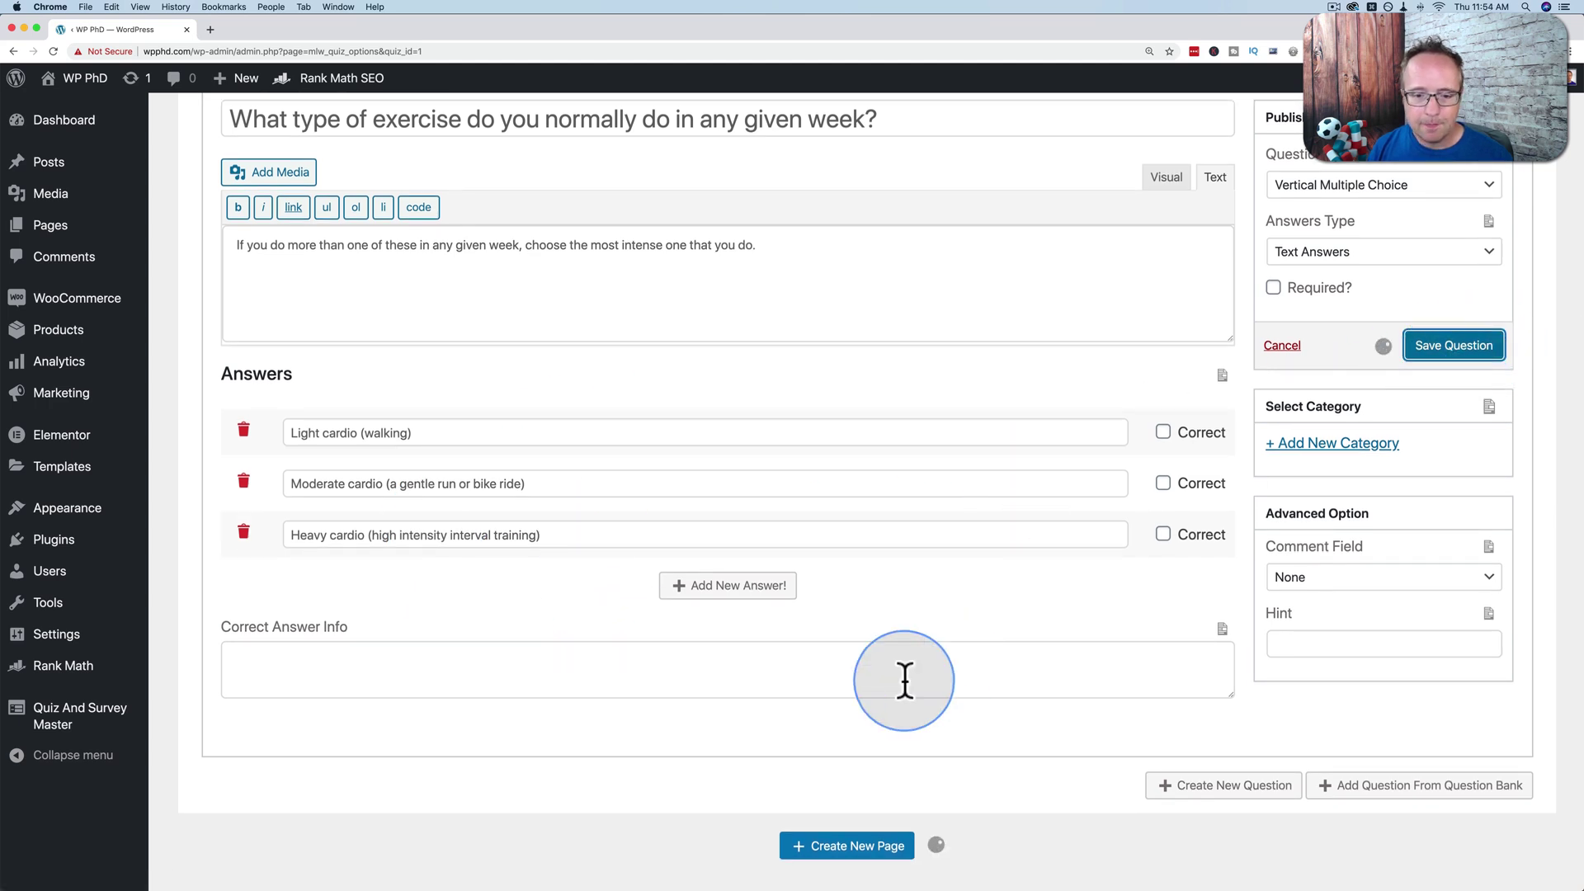
Step: Create a third question, "What types of non-cardio exercise do you do?", and set its question type to Multiple Response
scroll(940, 693, down, 1)
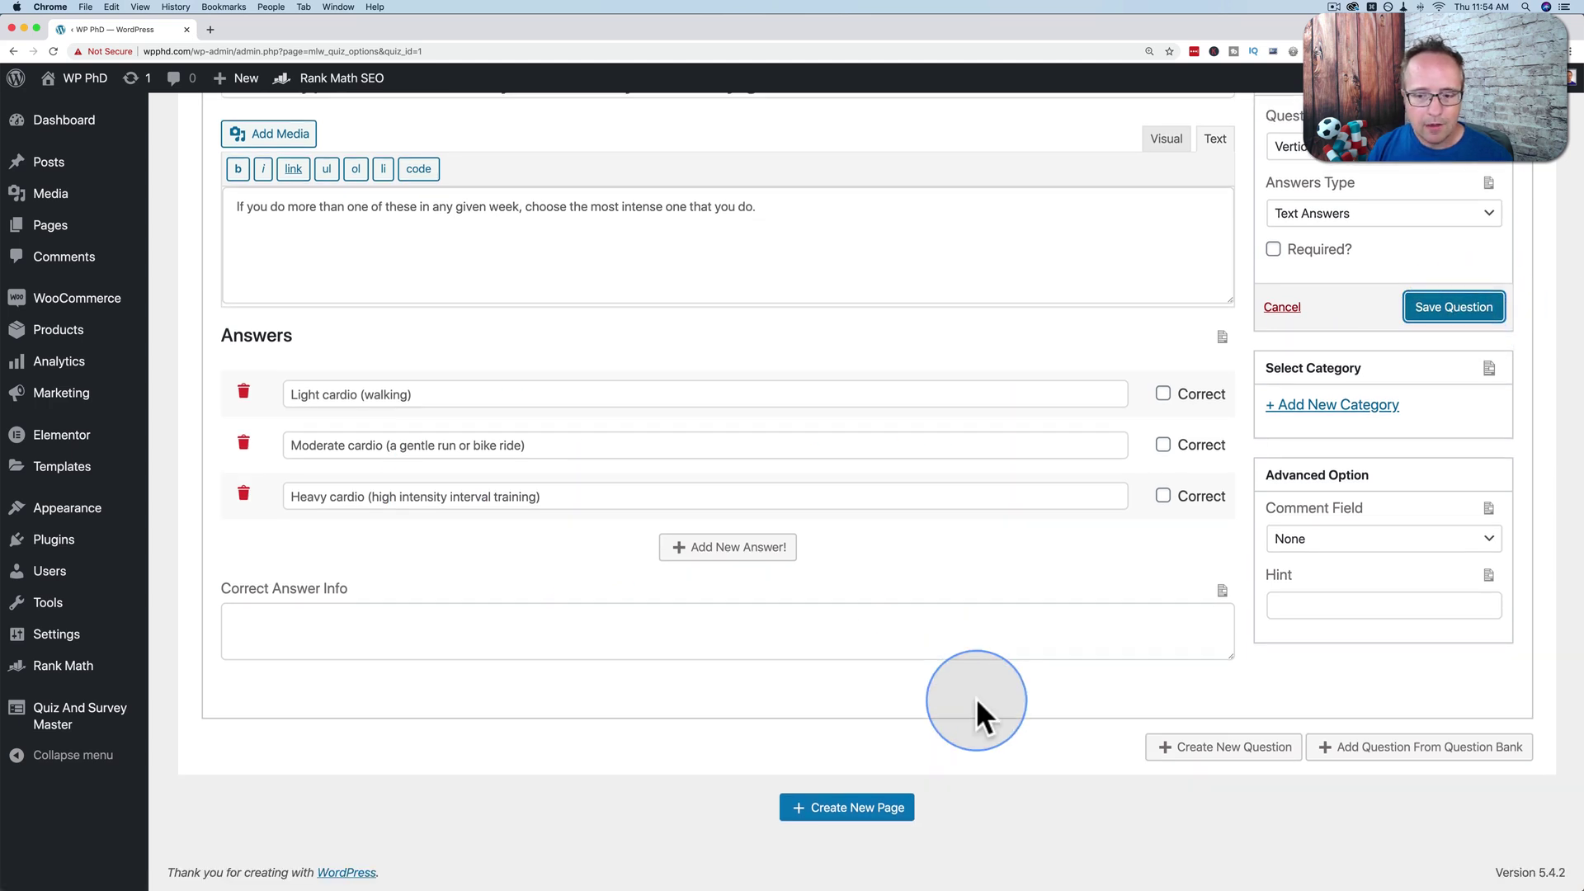
click(1206, 753)
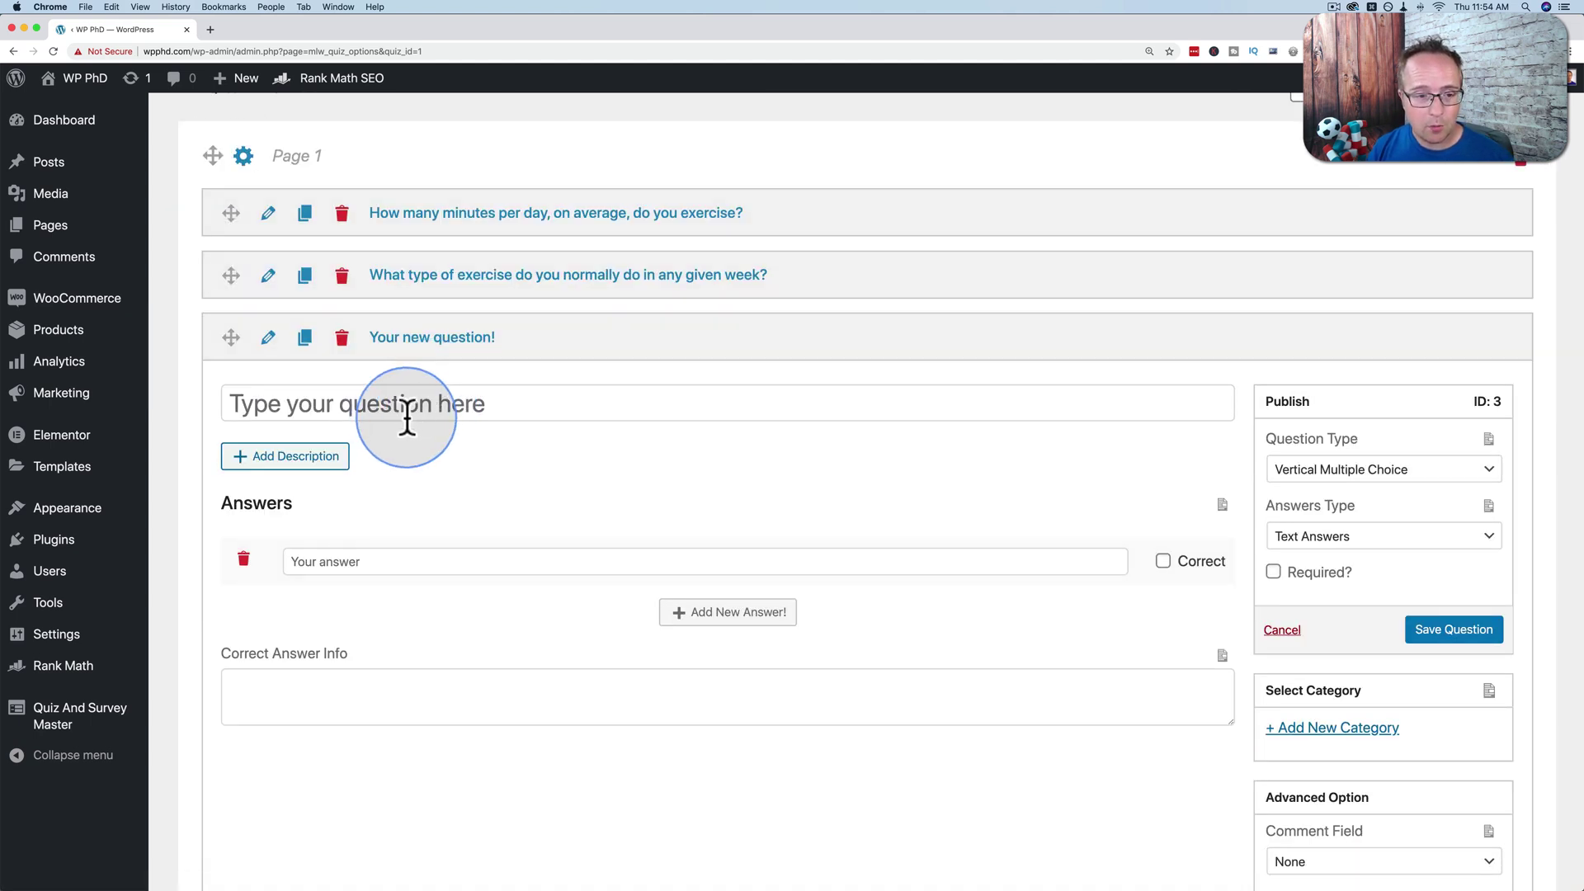
click(442, 410)
text(What types of non-cardio exercise do you do?)
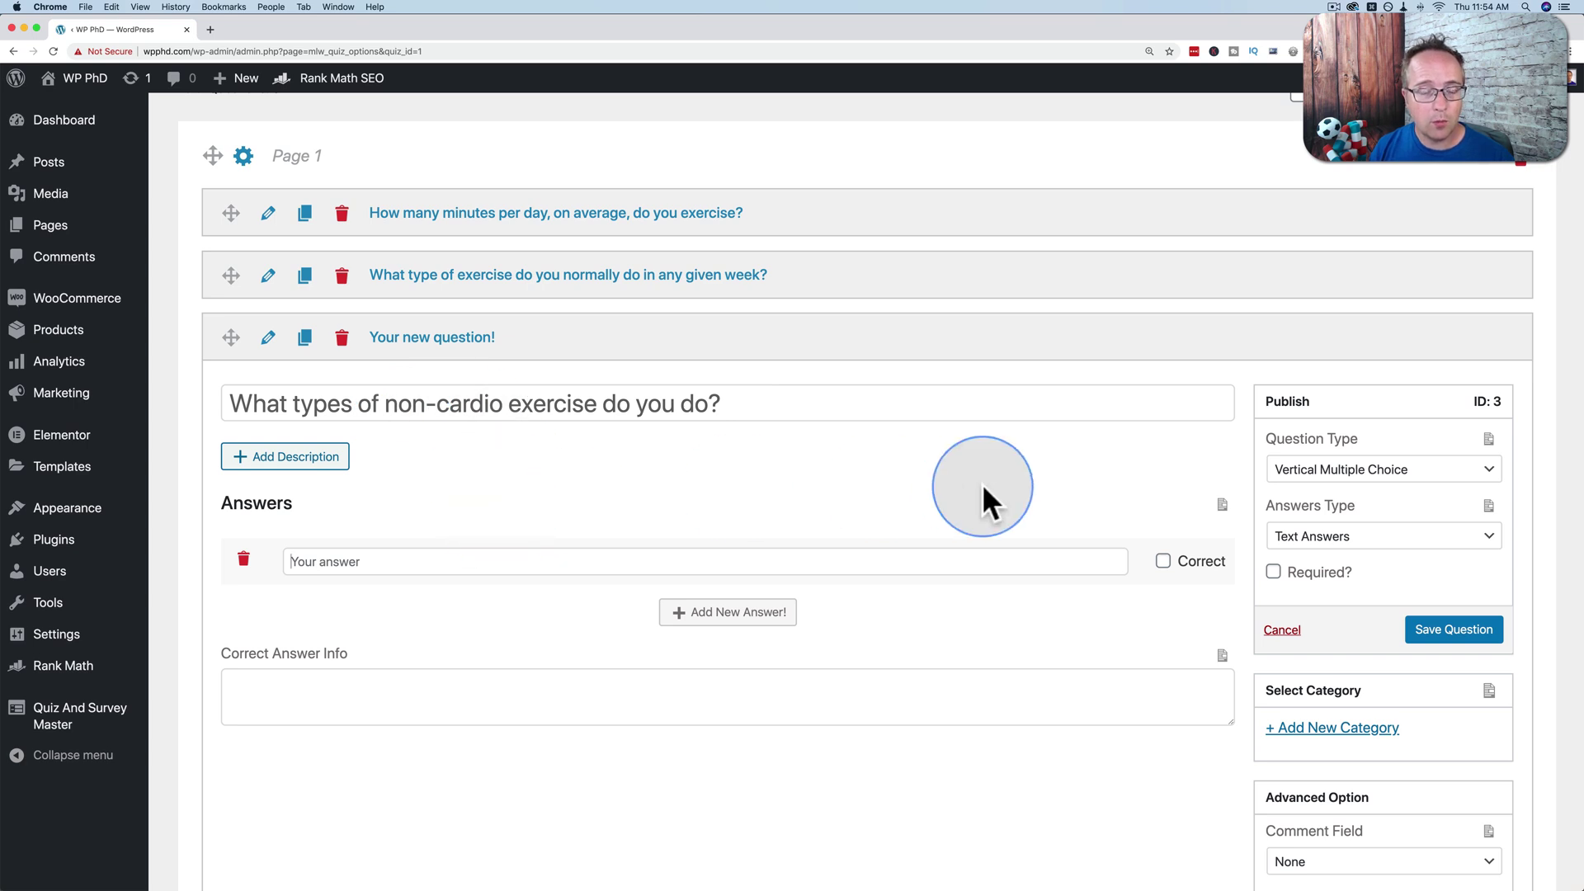
click(1320, 468)
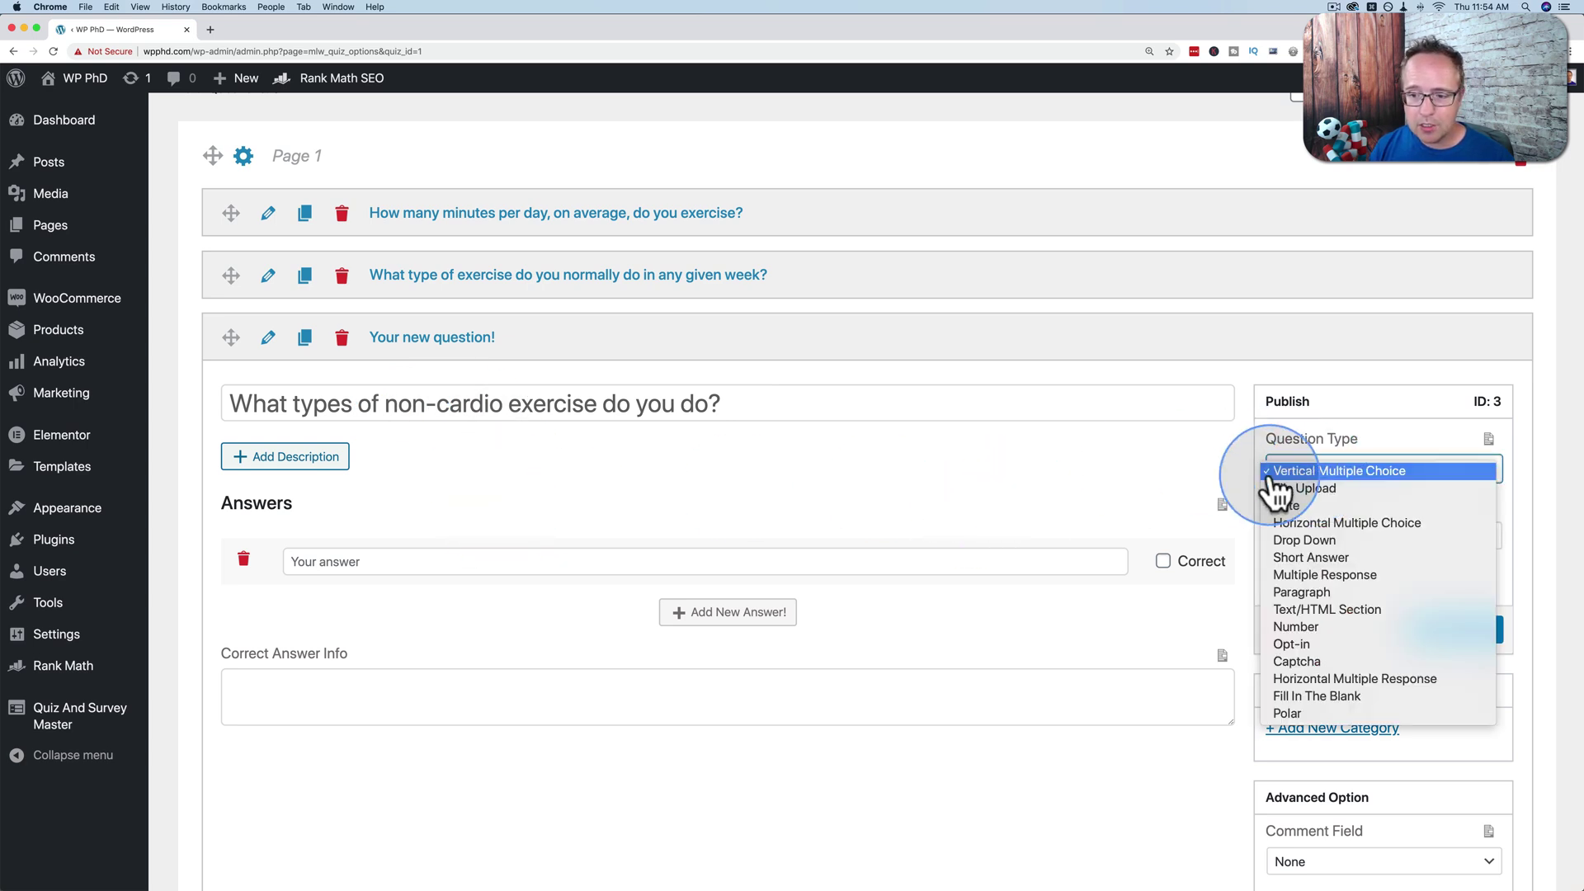
click(1322, 578)
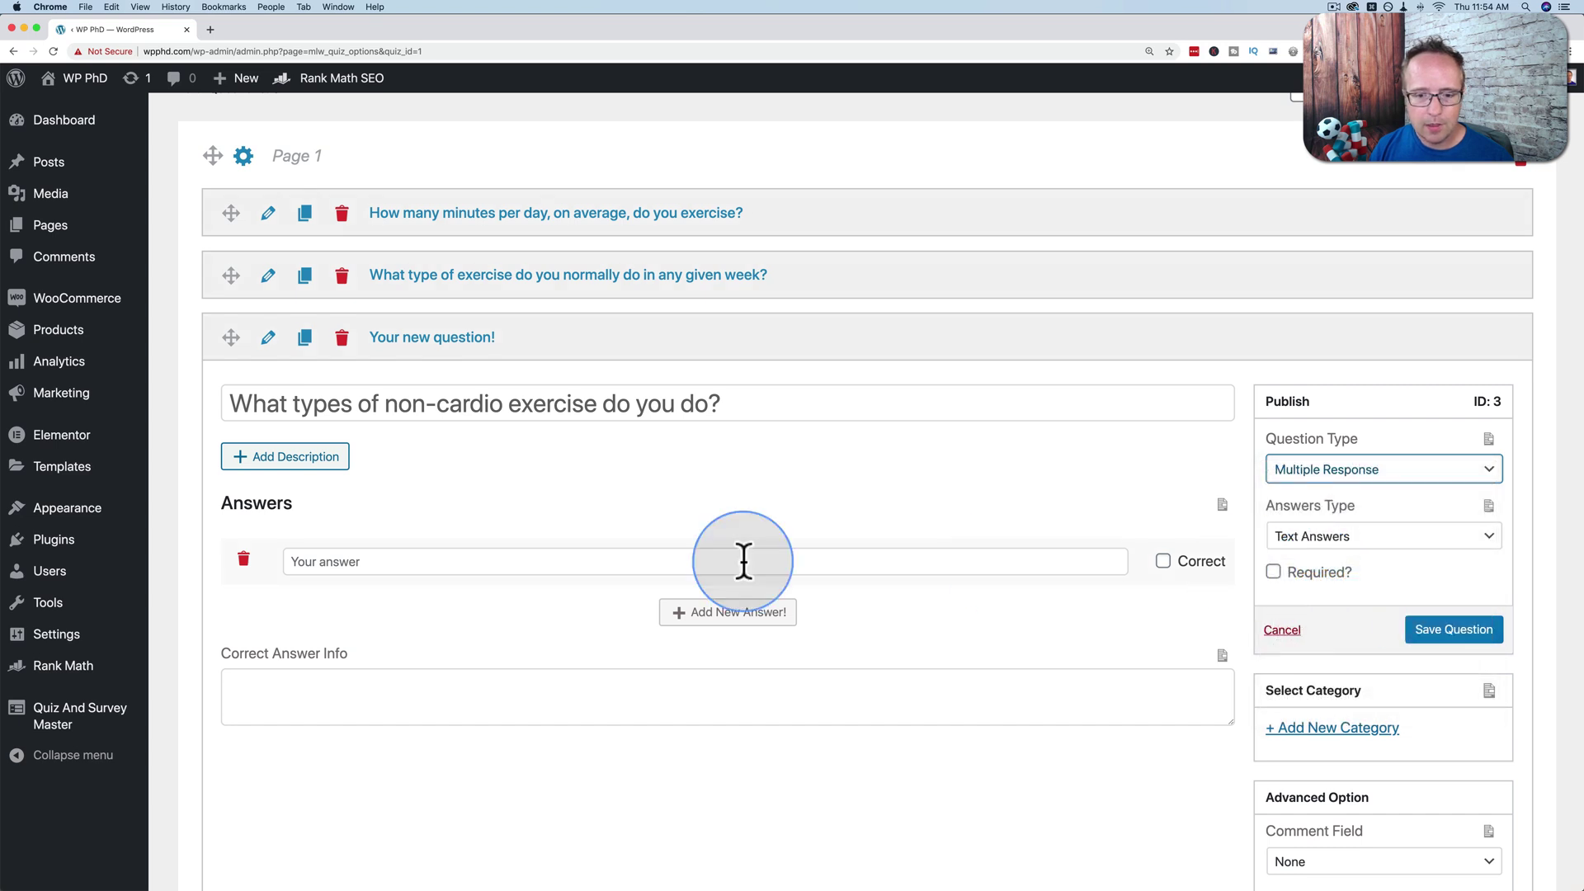
Step: Enter Weights, Calisthenics and Yoga as the answers to the non-cardio exercise question
click(345, 563)
text(Weights)
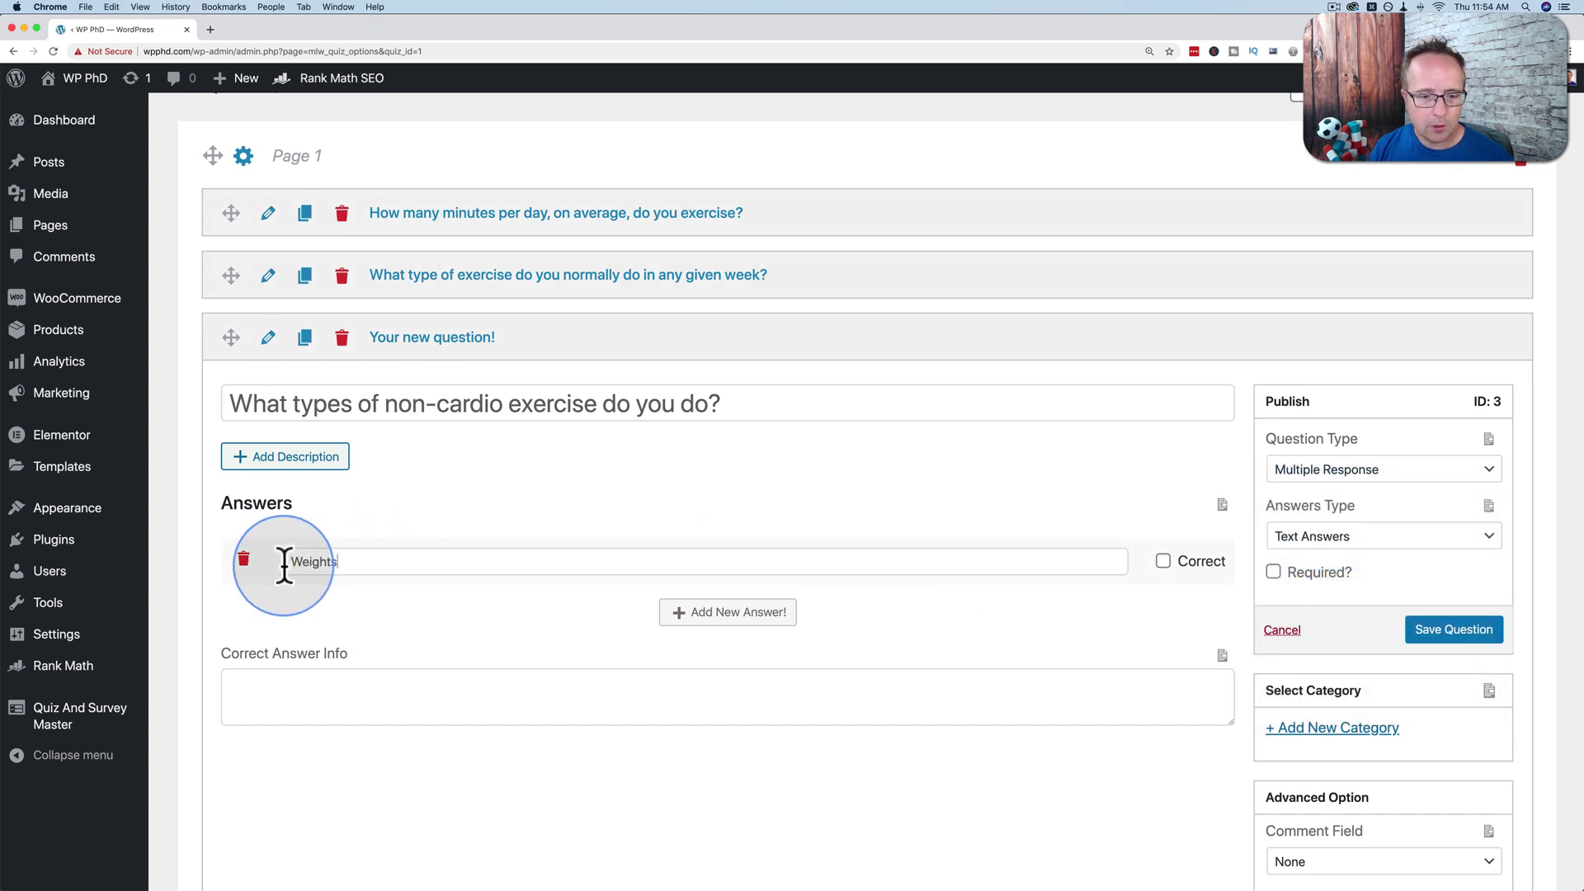
click(740, 615)
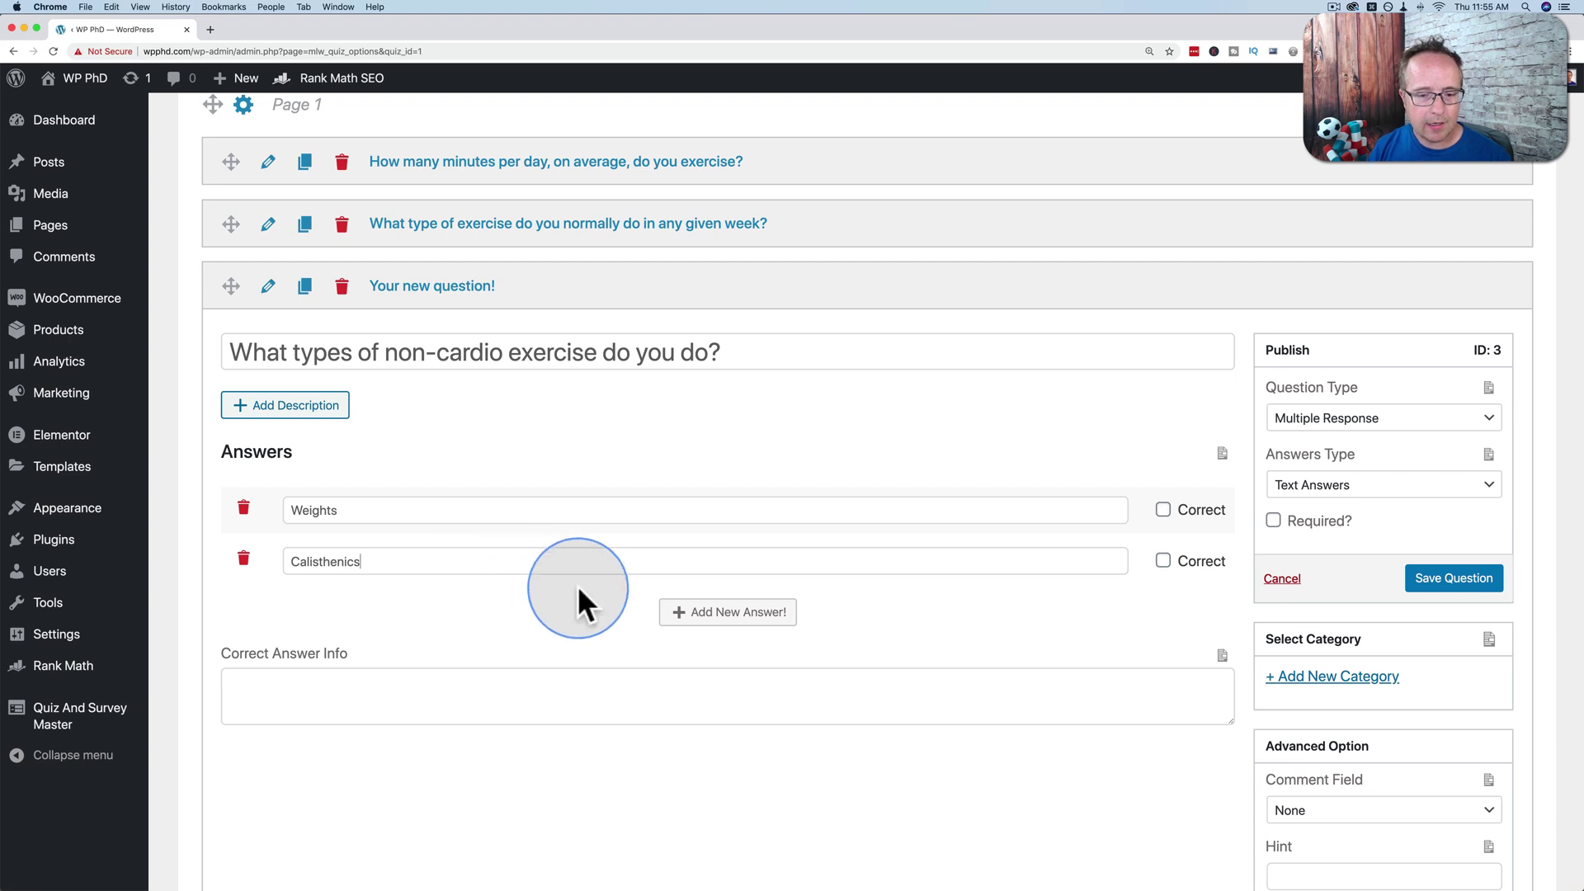
click(702, 614)
click(442, 573)
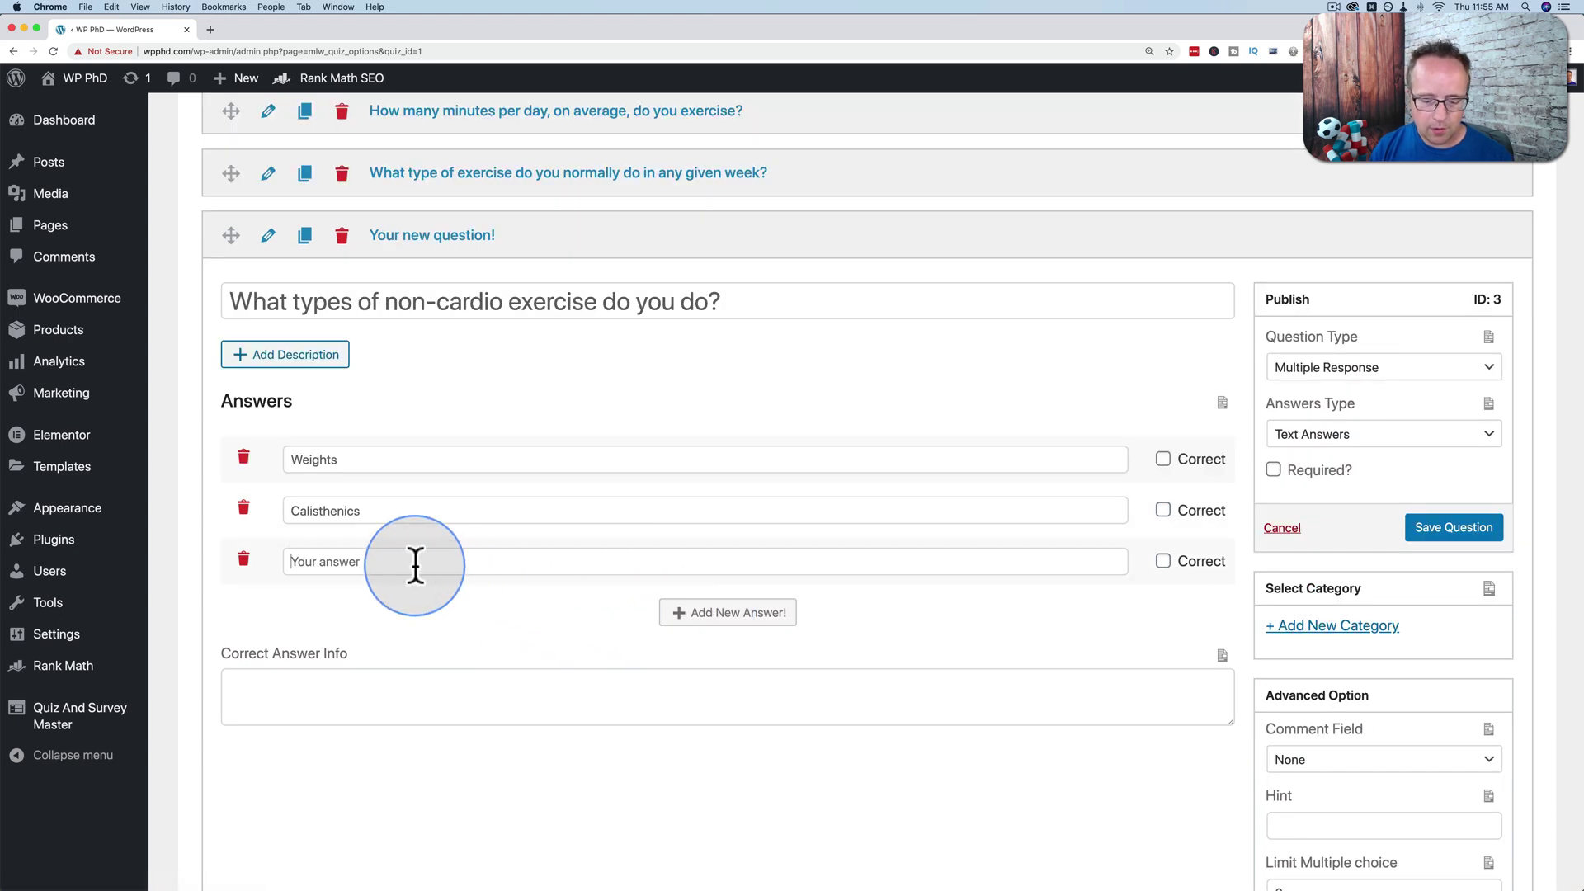
text(Yoga)
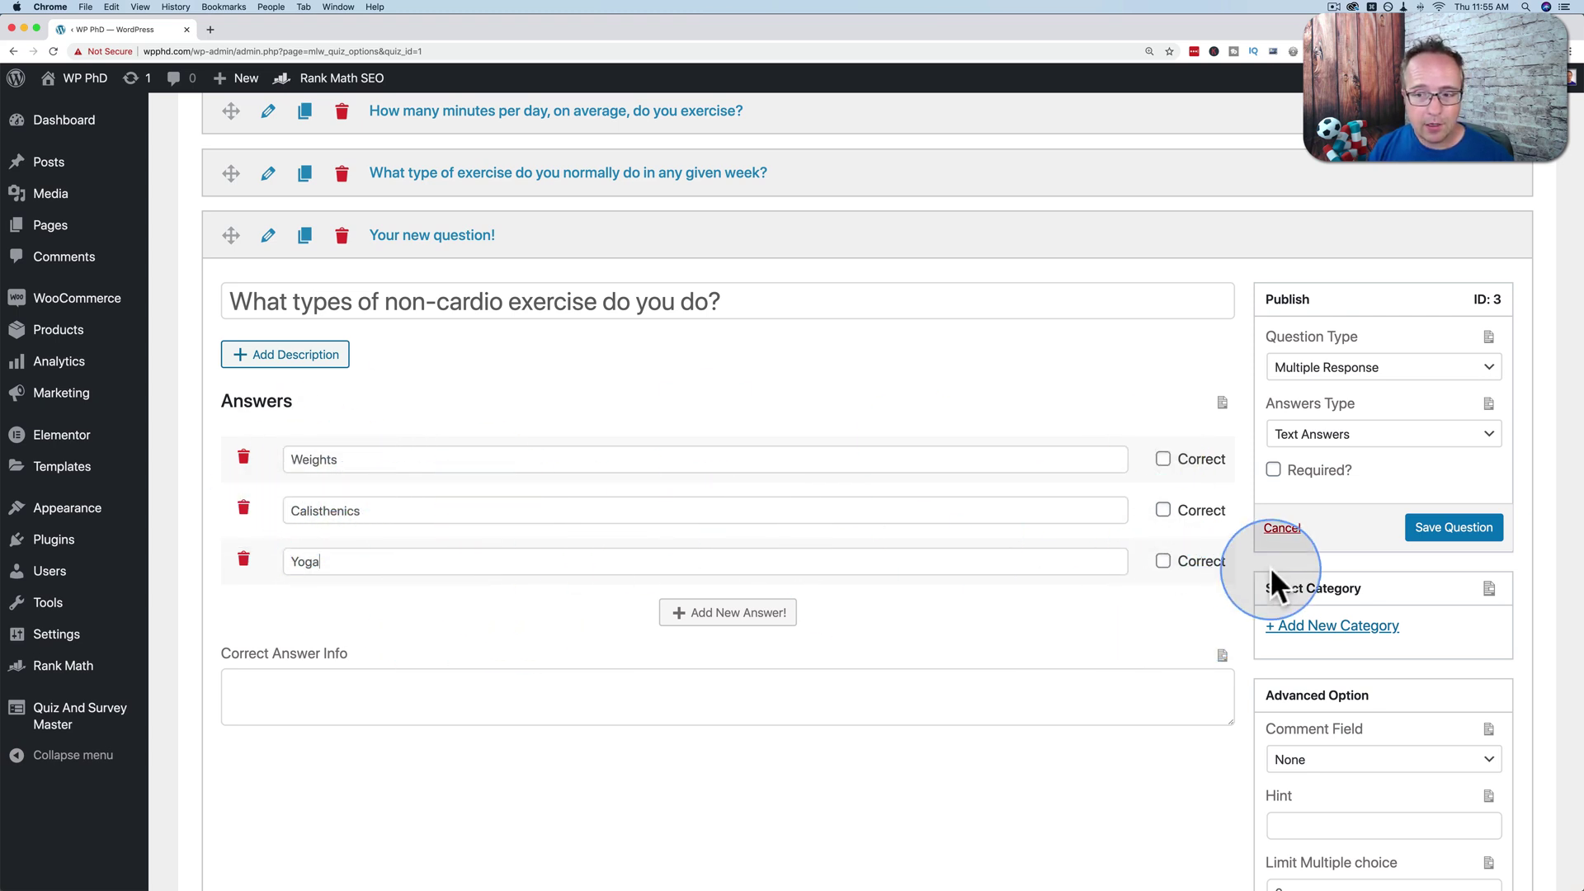
Step: Save the non-cardio exercise question and collapse its editor
click(1452, 534)
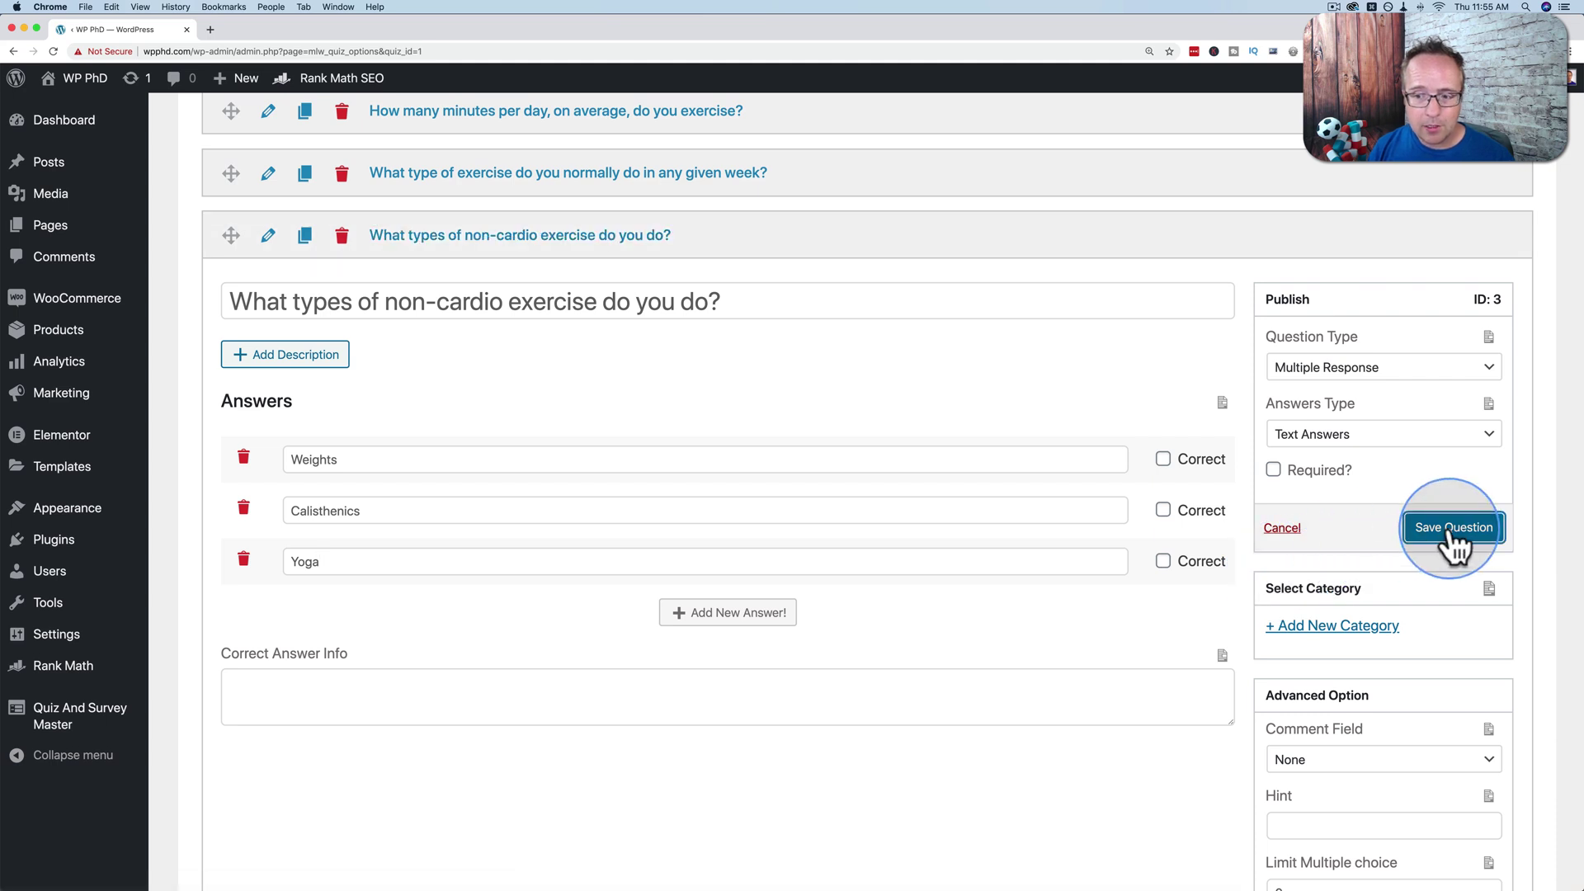
scroll(1127, 667, down, 1)
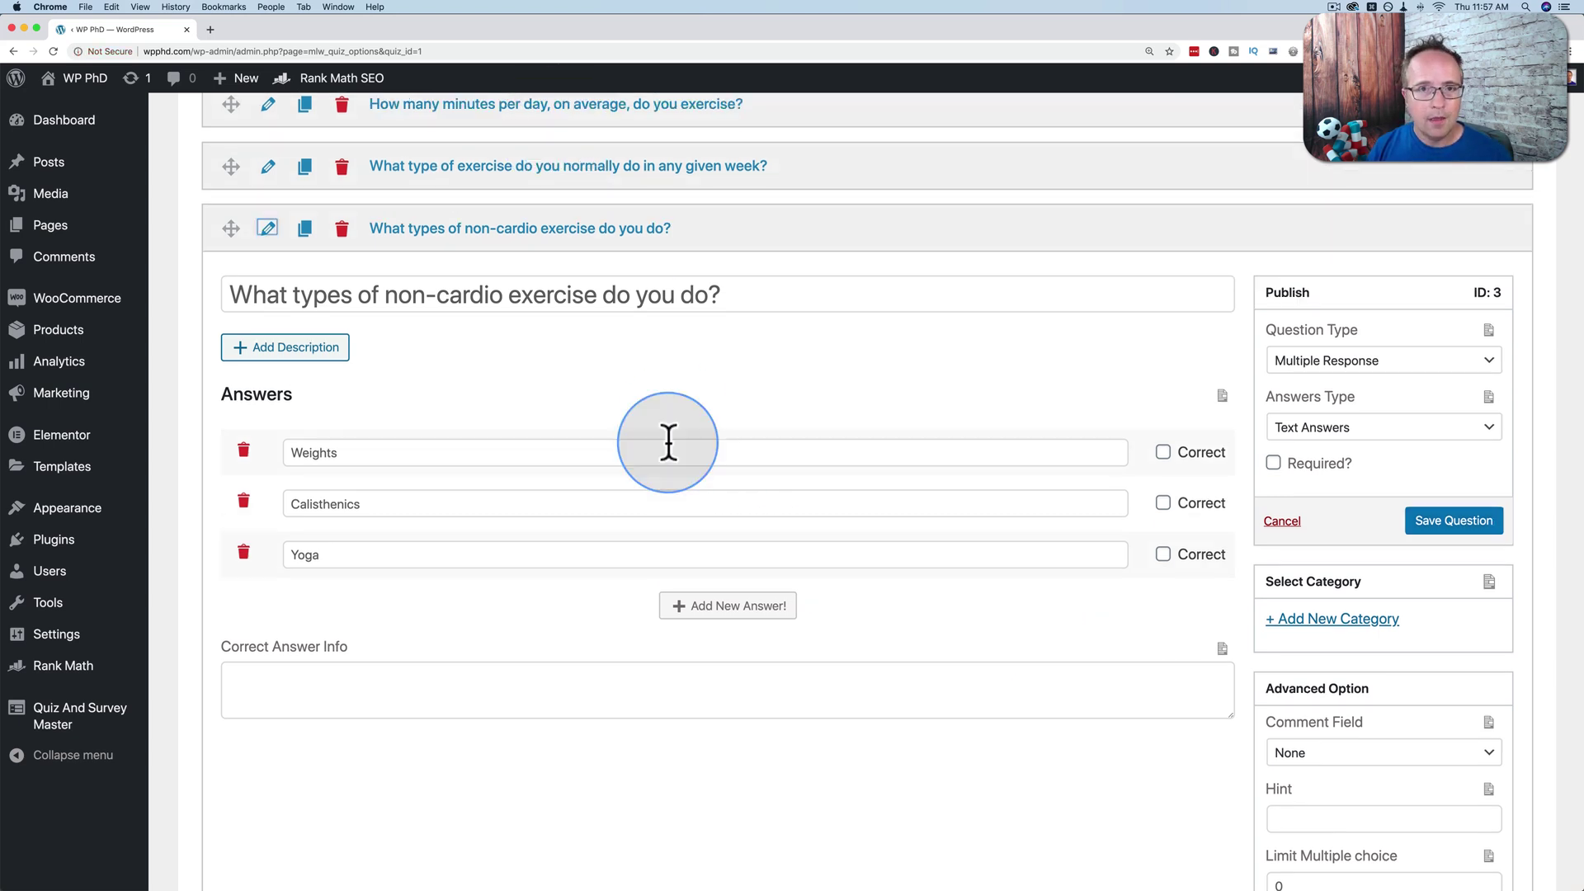
scroll(669, 443, up, 3)
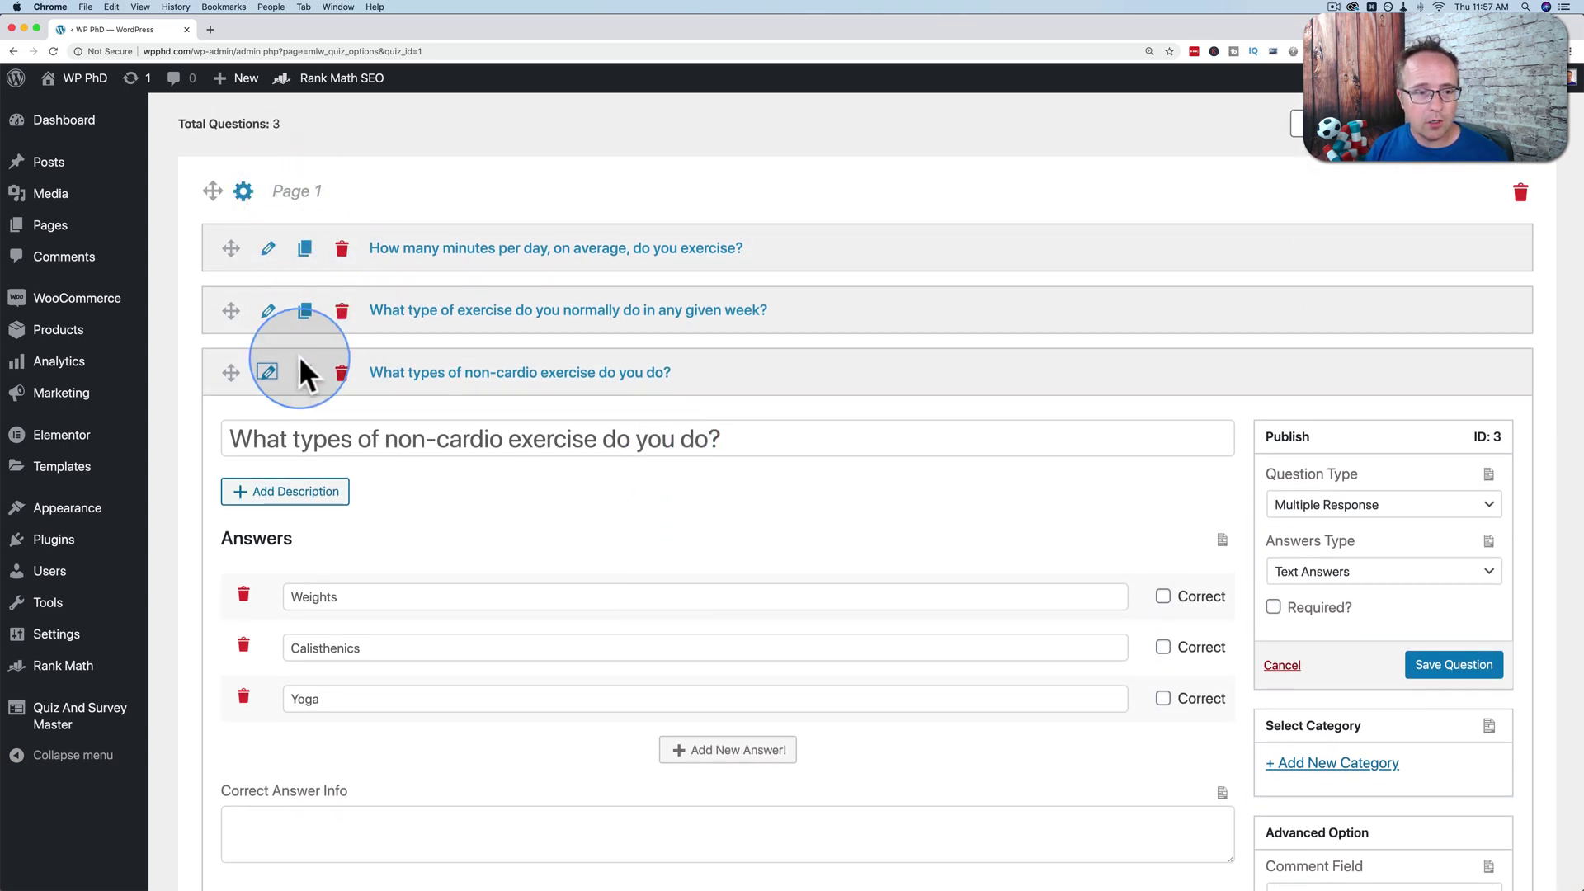
click(269, 376)
scroll(443, 437, up, 3)
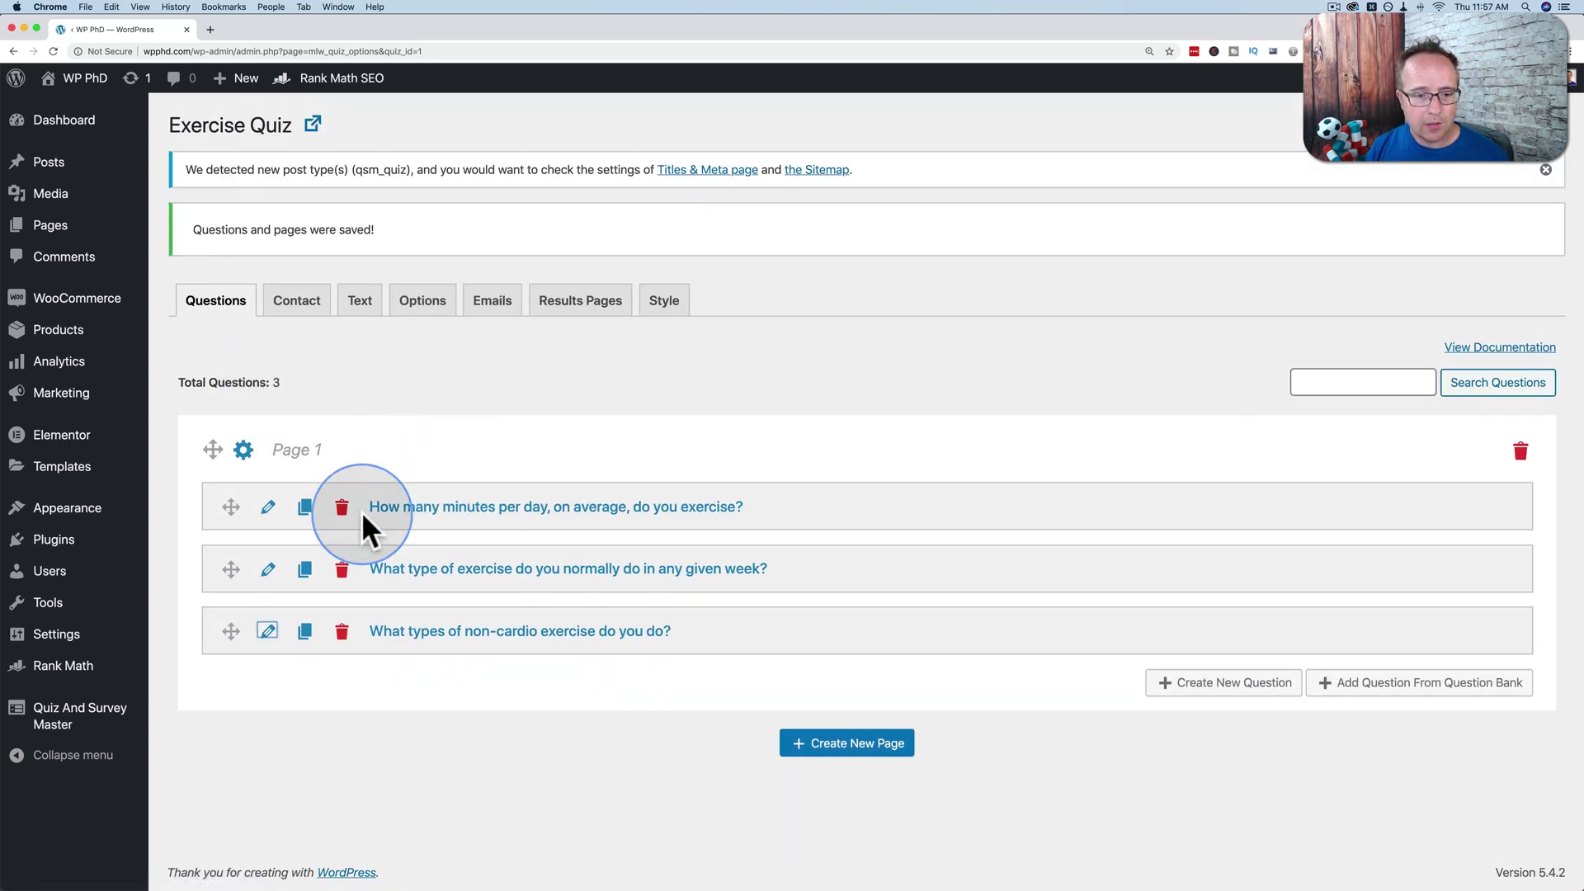
Step: Add a second page to the quiz and move the "What types of non-cardio exercise do you do?" question onto it
click(267, 506)
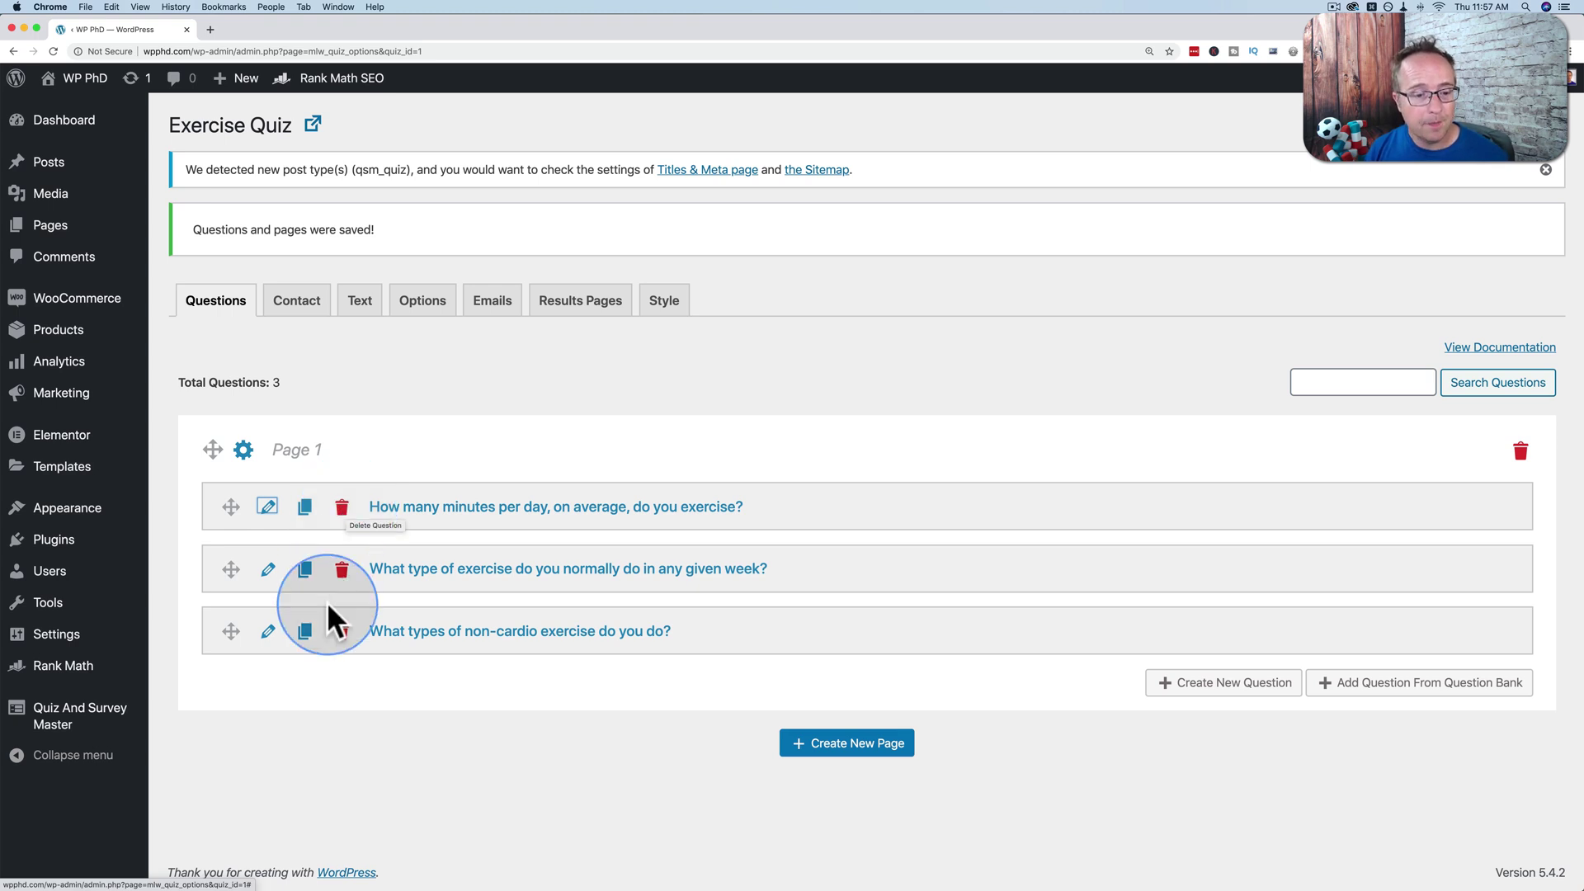
mouse_move(232, 630)
mouse_down()
mouse_move(229, 495)
mouse_move(233, 634)
mouse_up()
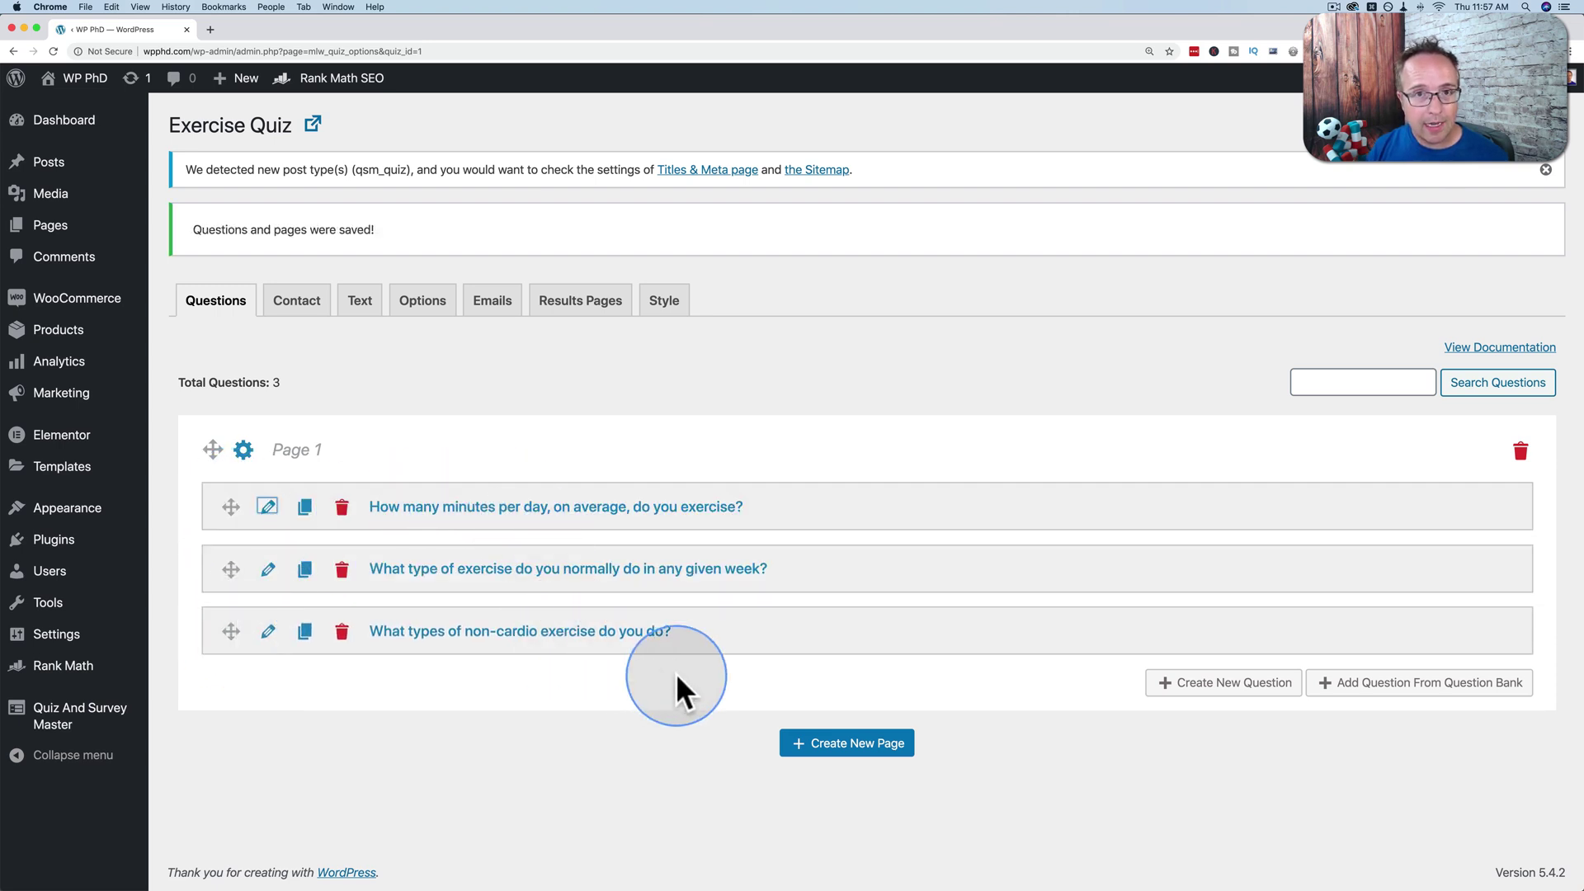
click(866, 745)
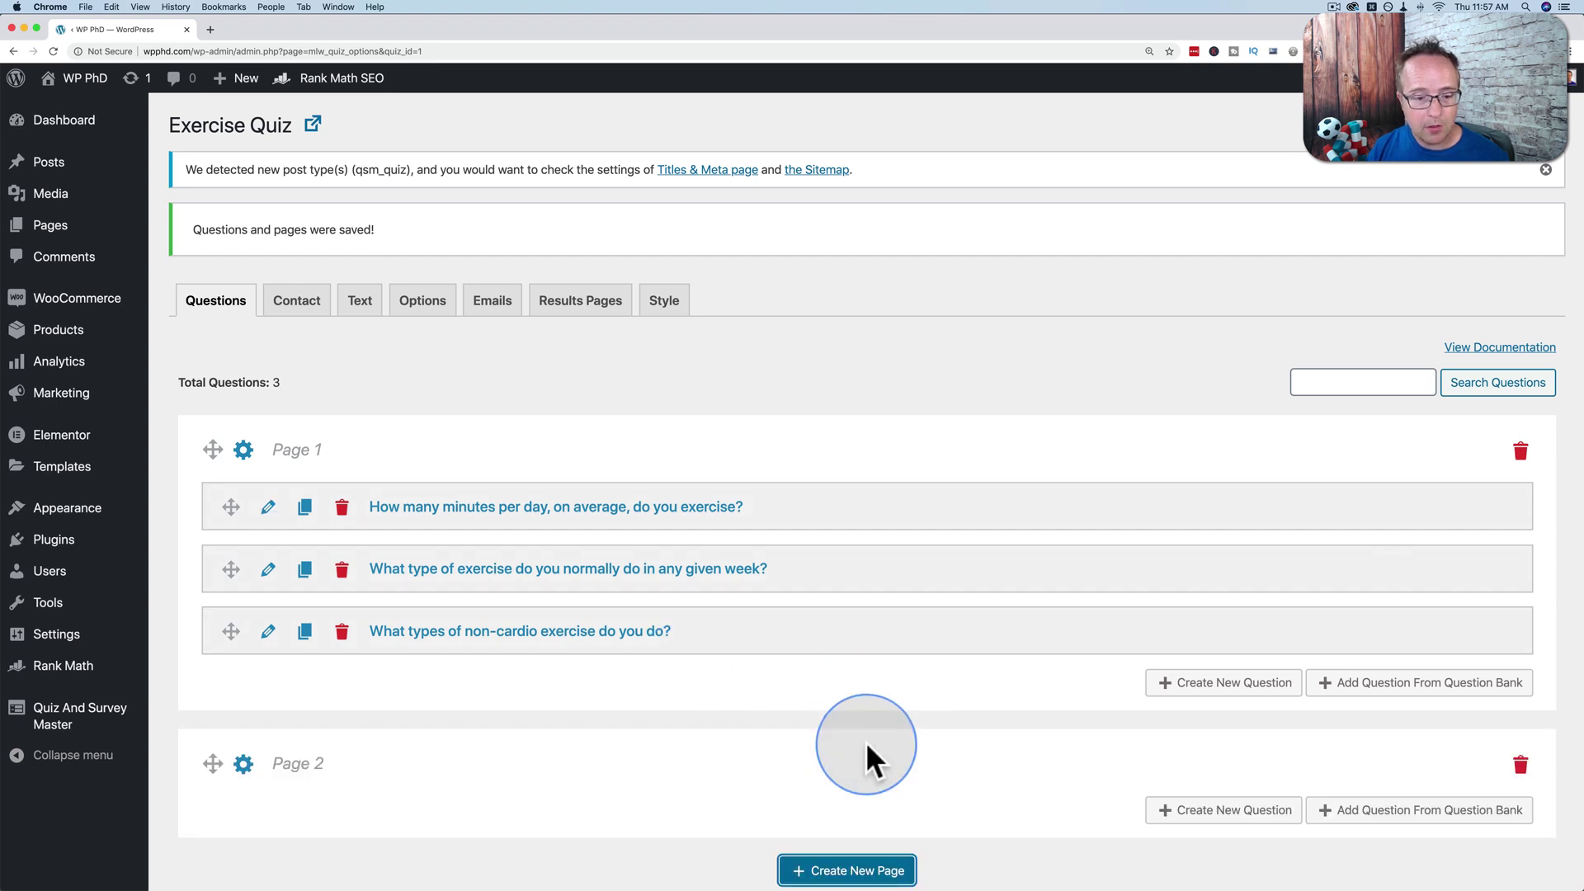
scroll(621, 601, down, 2)
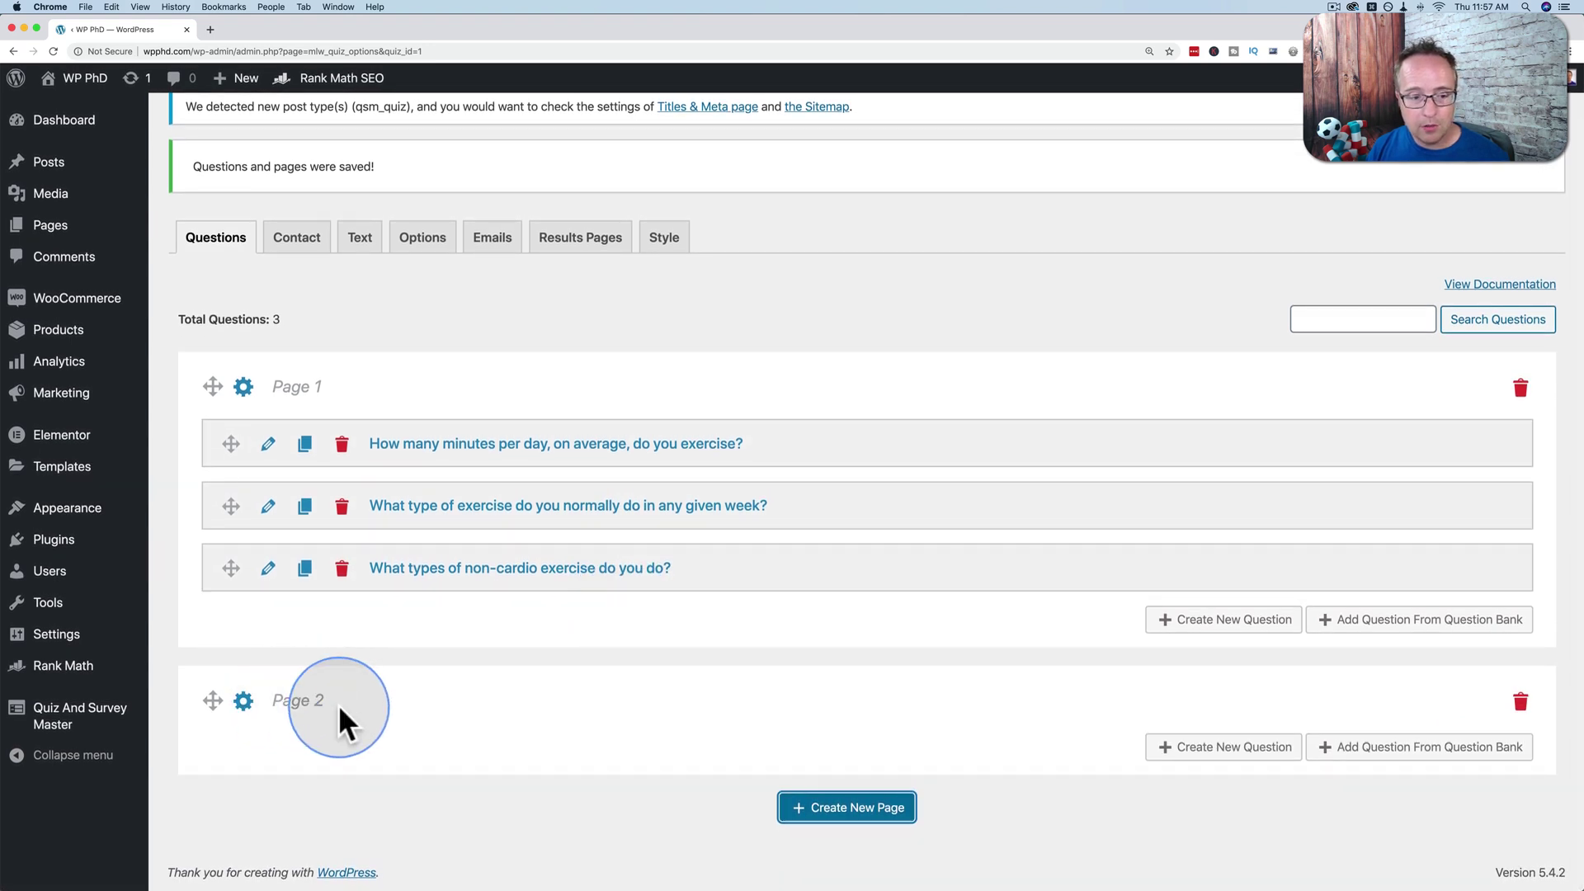
drag(218, 555, 289, 696)
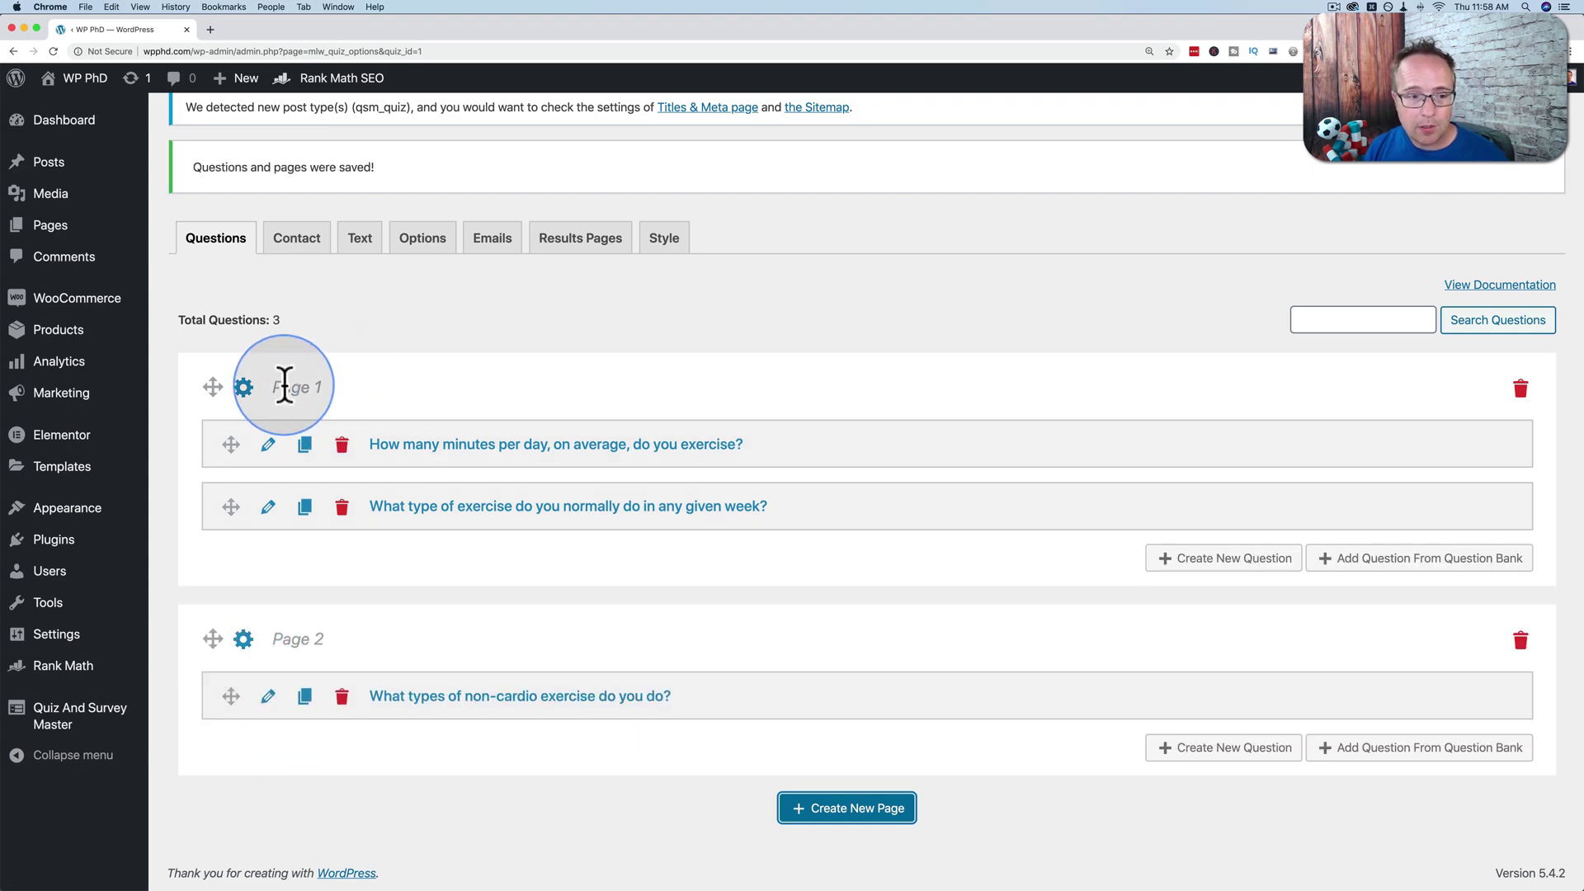
Step: Review the Page 1 settings for page name and hiding the previous button, and close them without changes
click(243, 388)
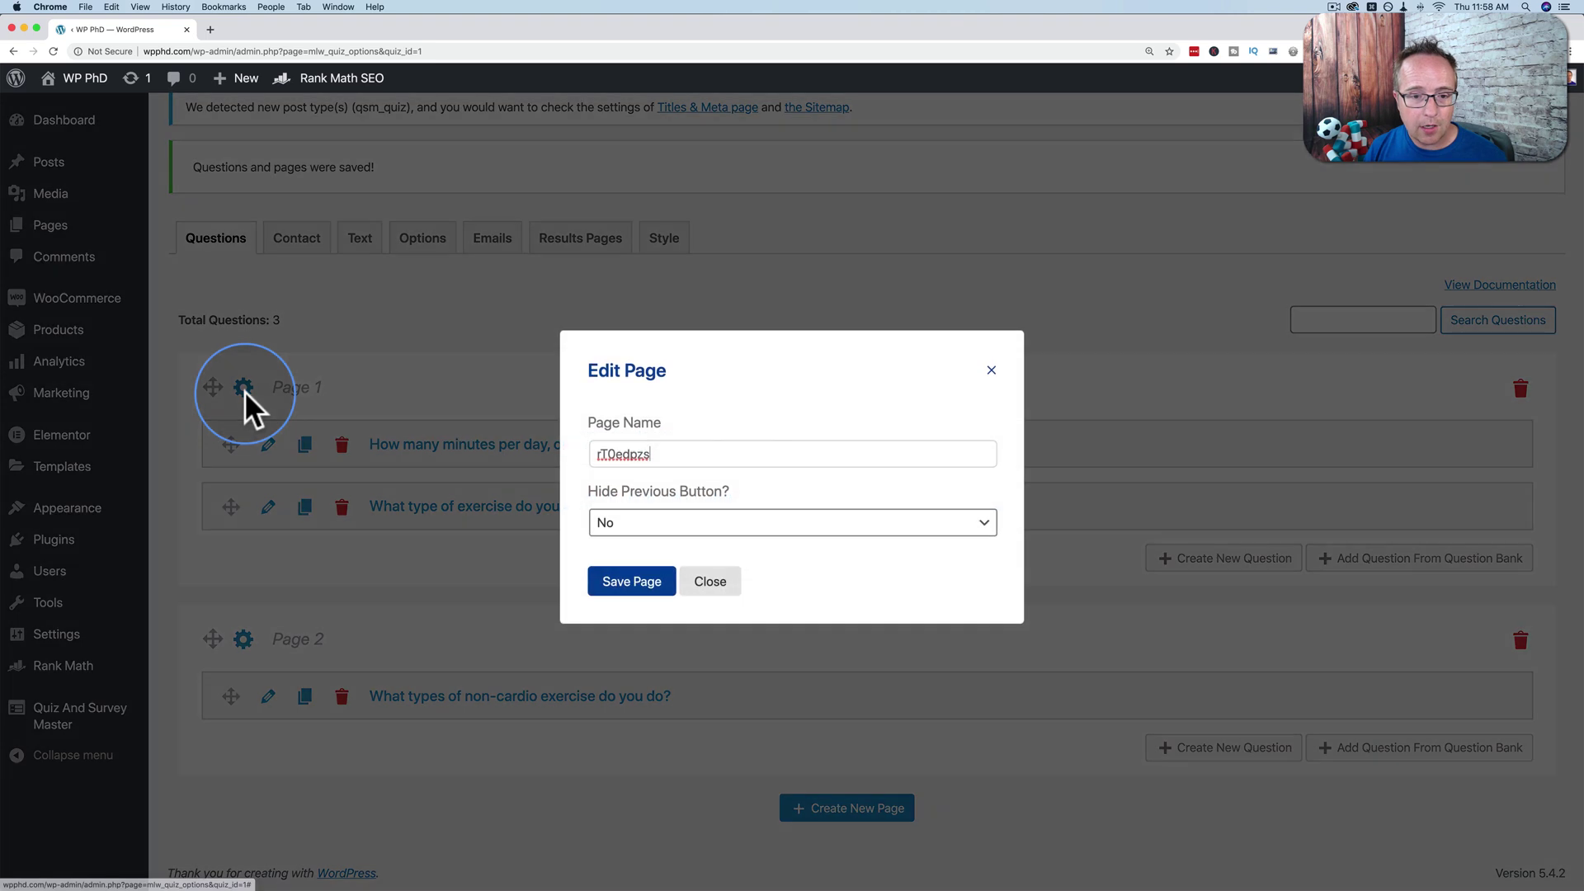
double_click(618, 455)
click(631, 526)
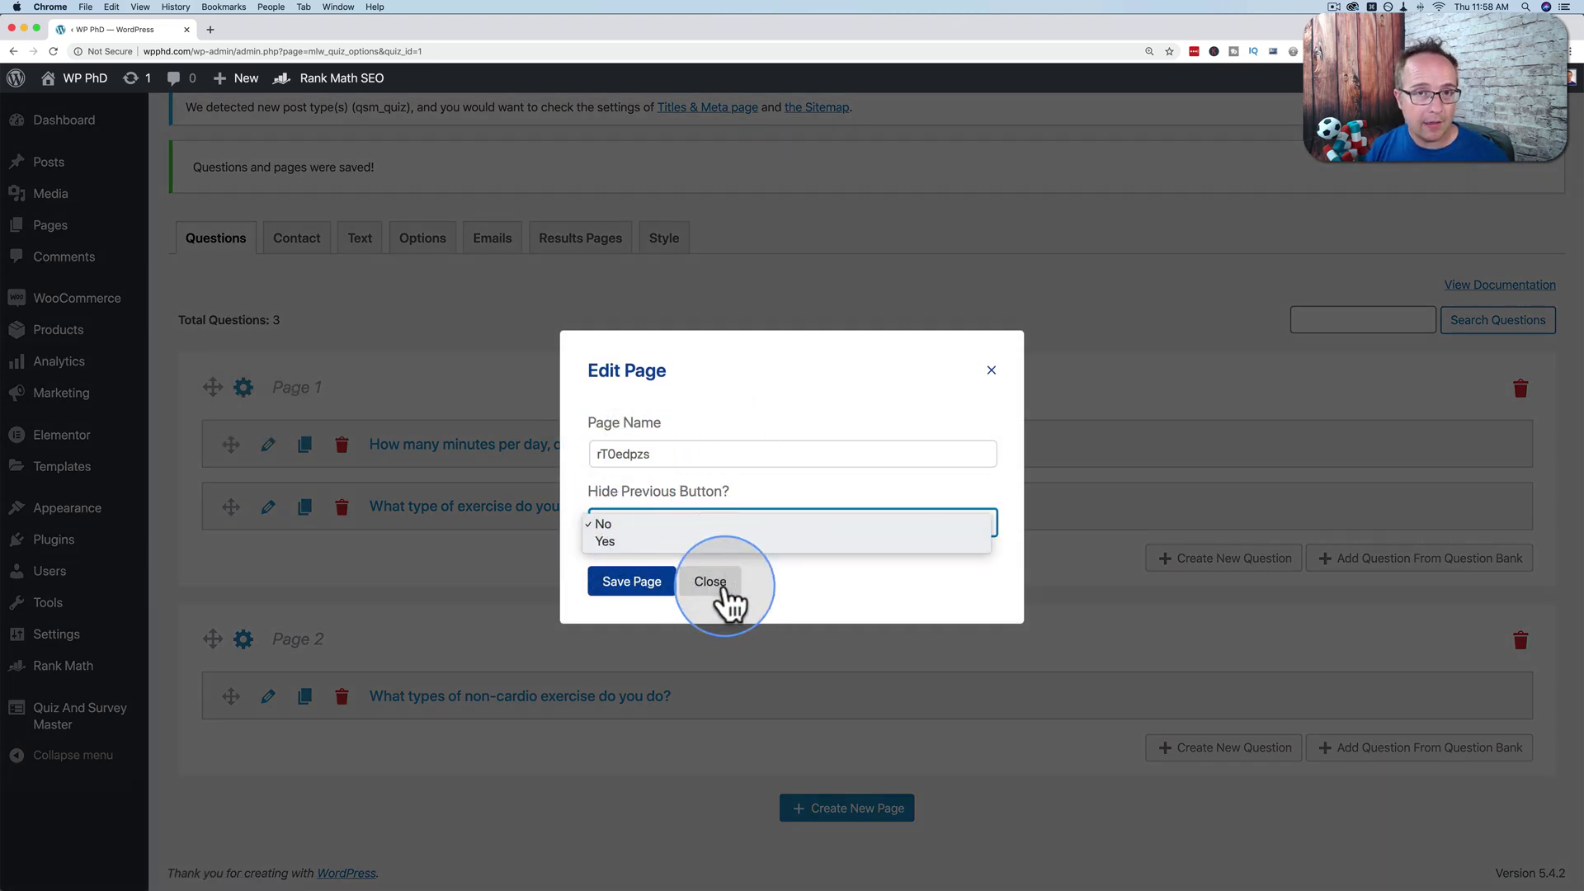
click(715, 583)
click(712, 583)
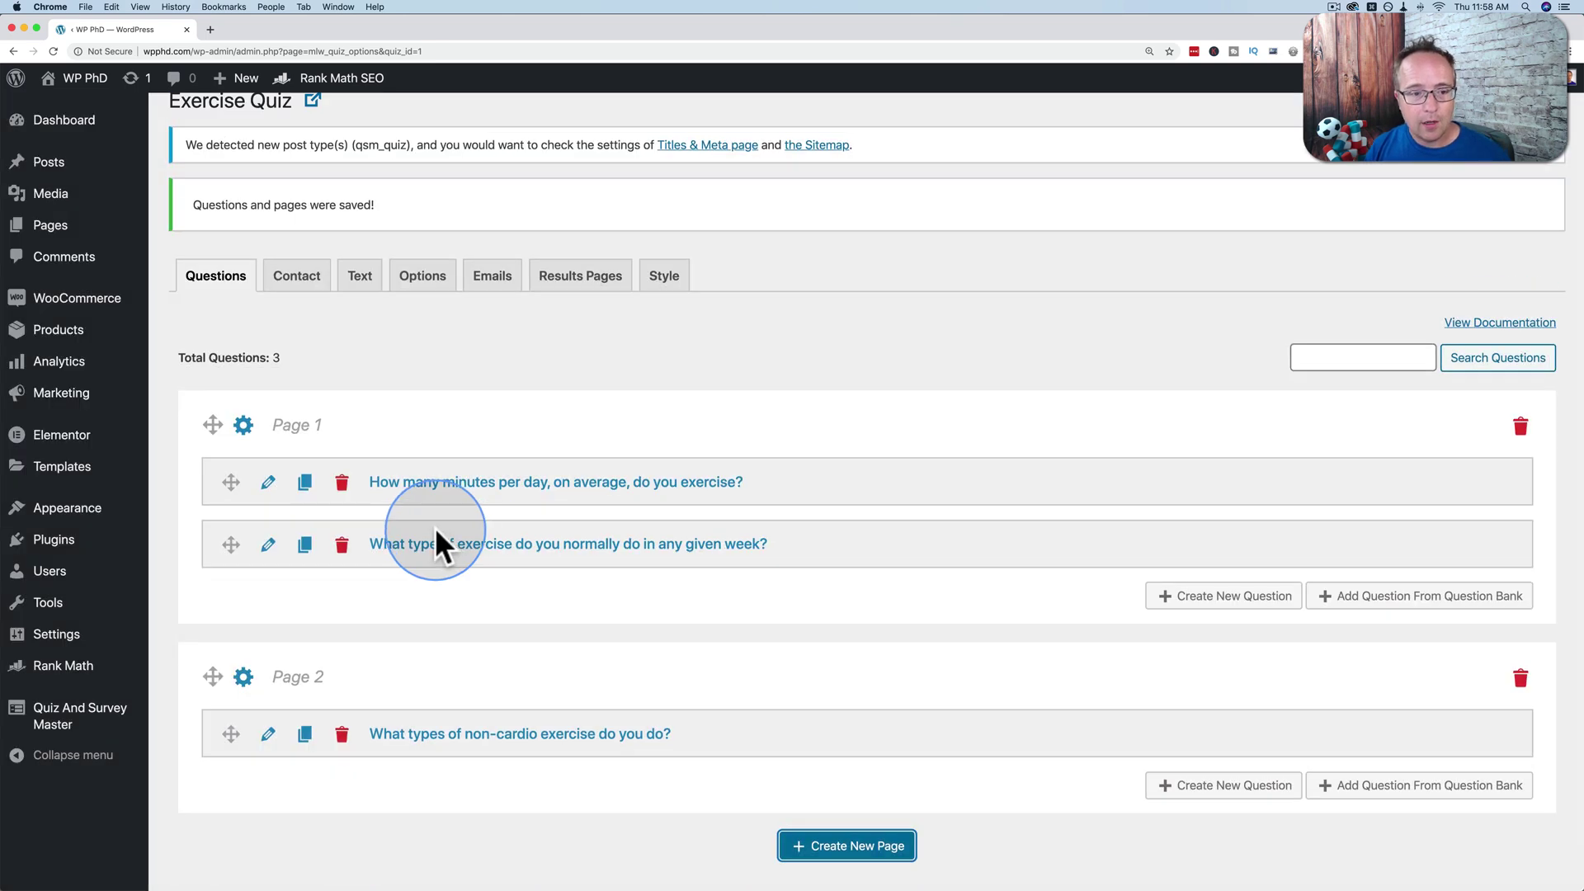
Step: Open the question about average exercise minutes per day for editing and save it
click(272, 488)
scroll(810, 259, up, 2)
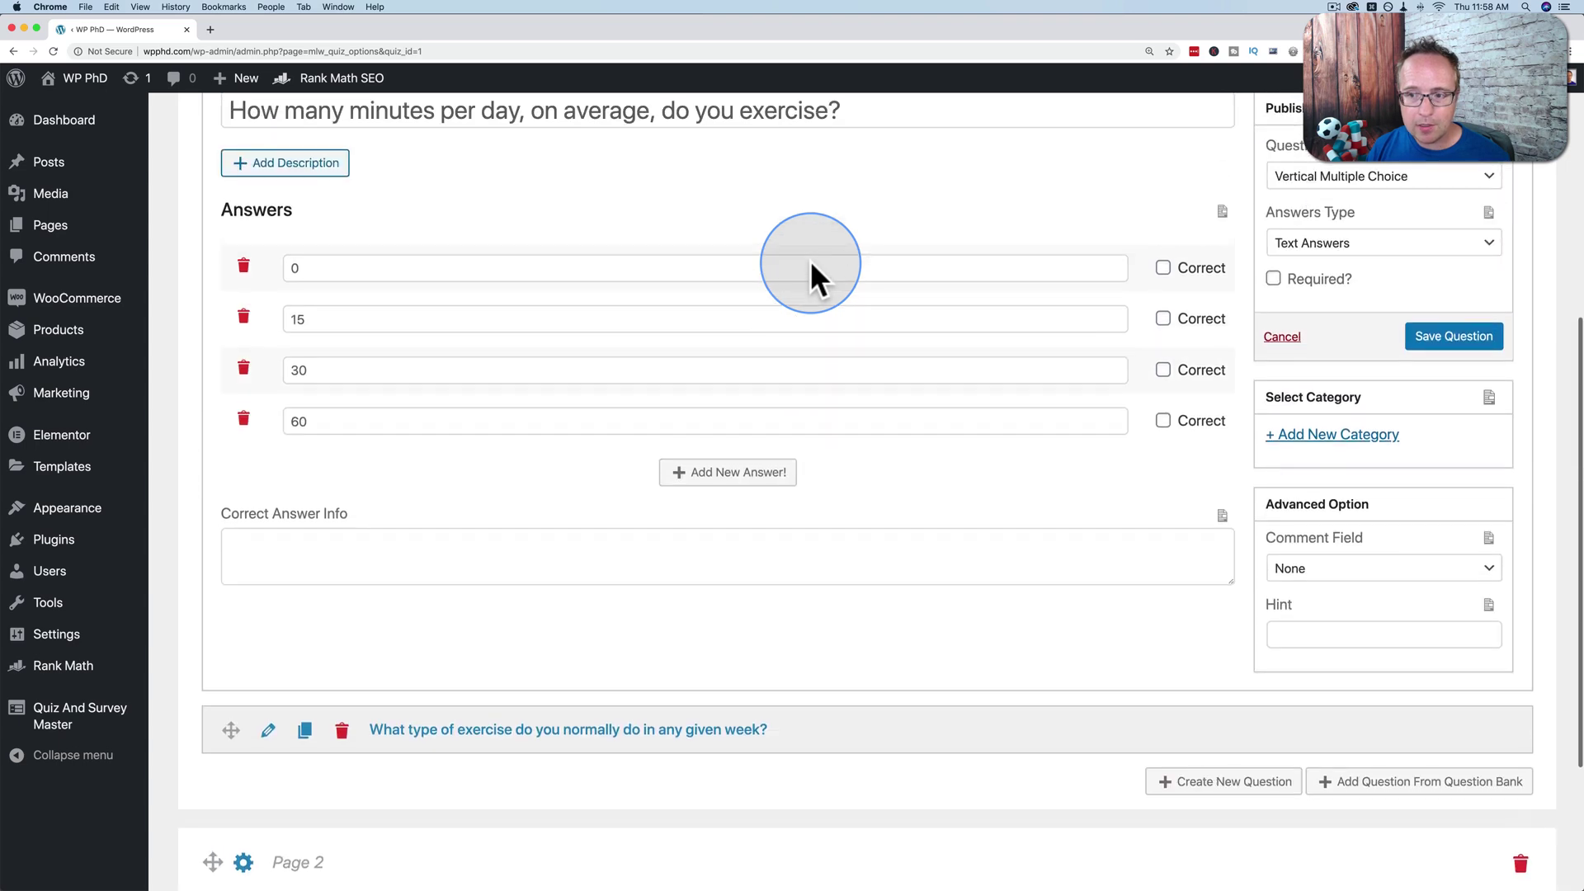
click(1448, 338)
scroll(477, 648, down, 2)
scroll(477, 635, down, 2)
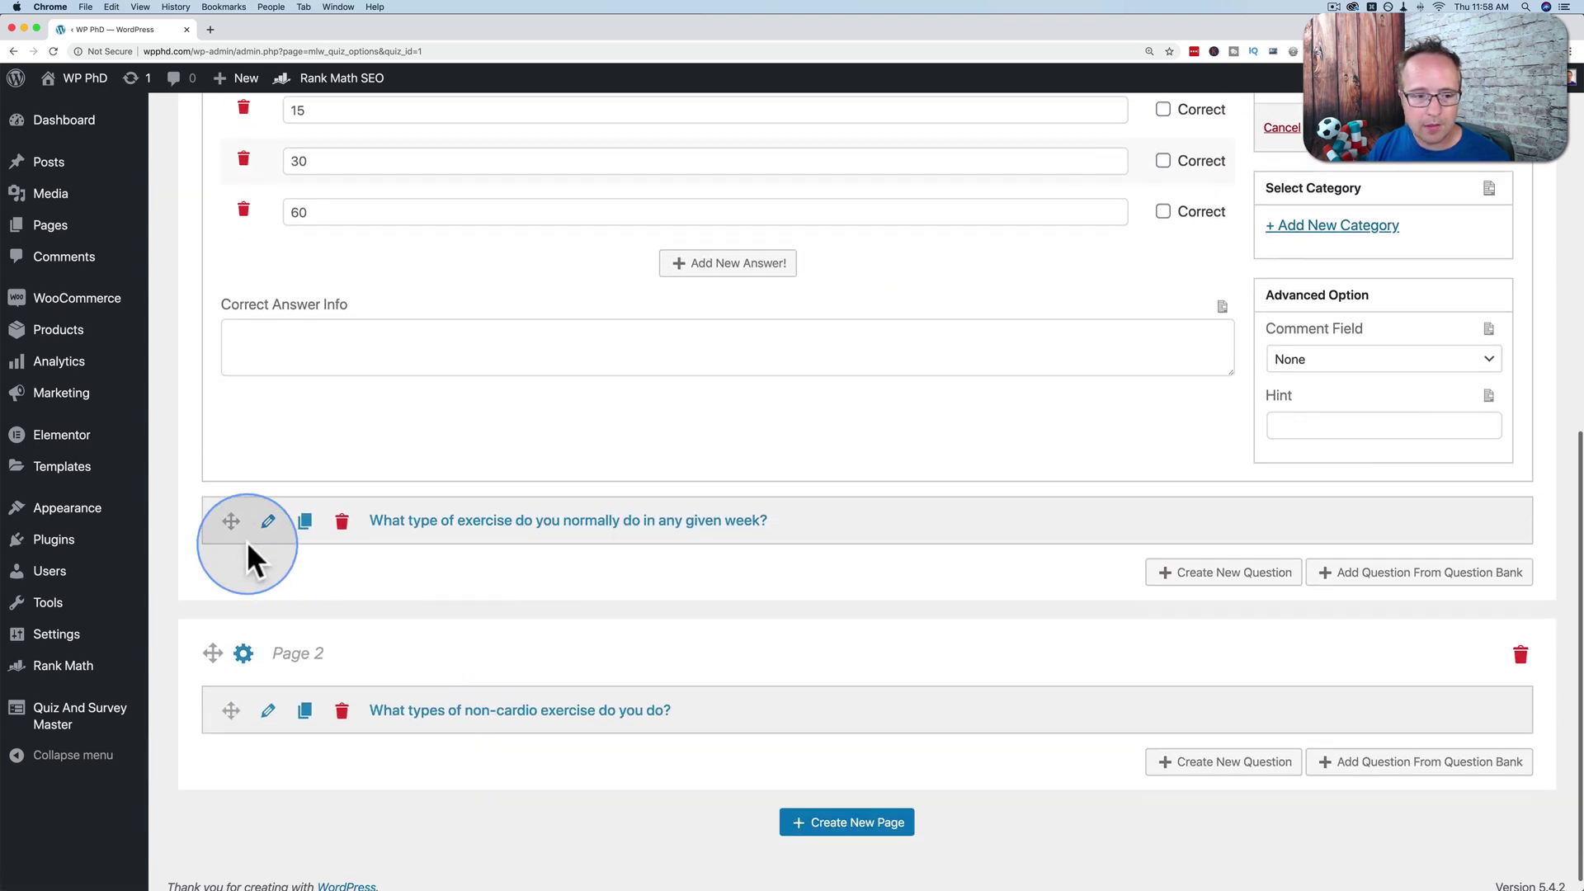
Step: Try to make the "What type of exercise do you normally do in any given week?" question required and save it
click(267, 517)
scroll(1234, 477, up, 1)
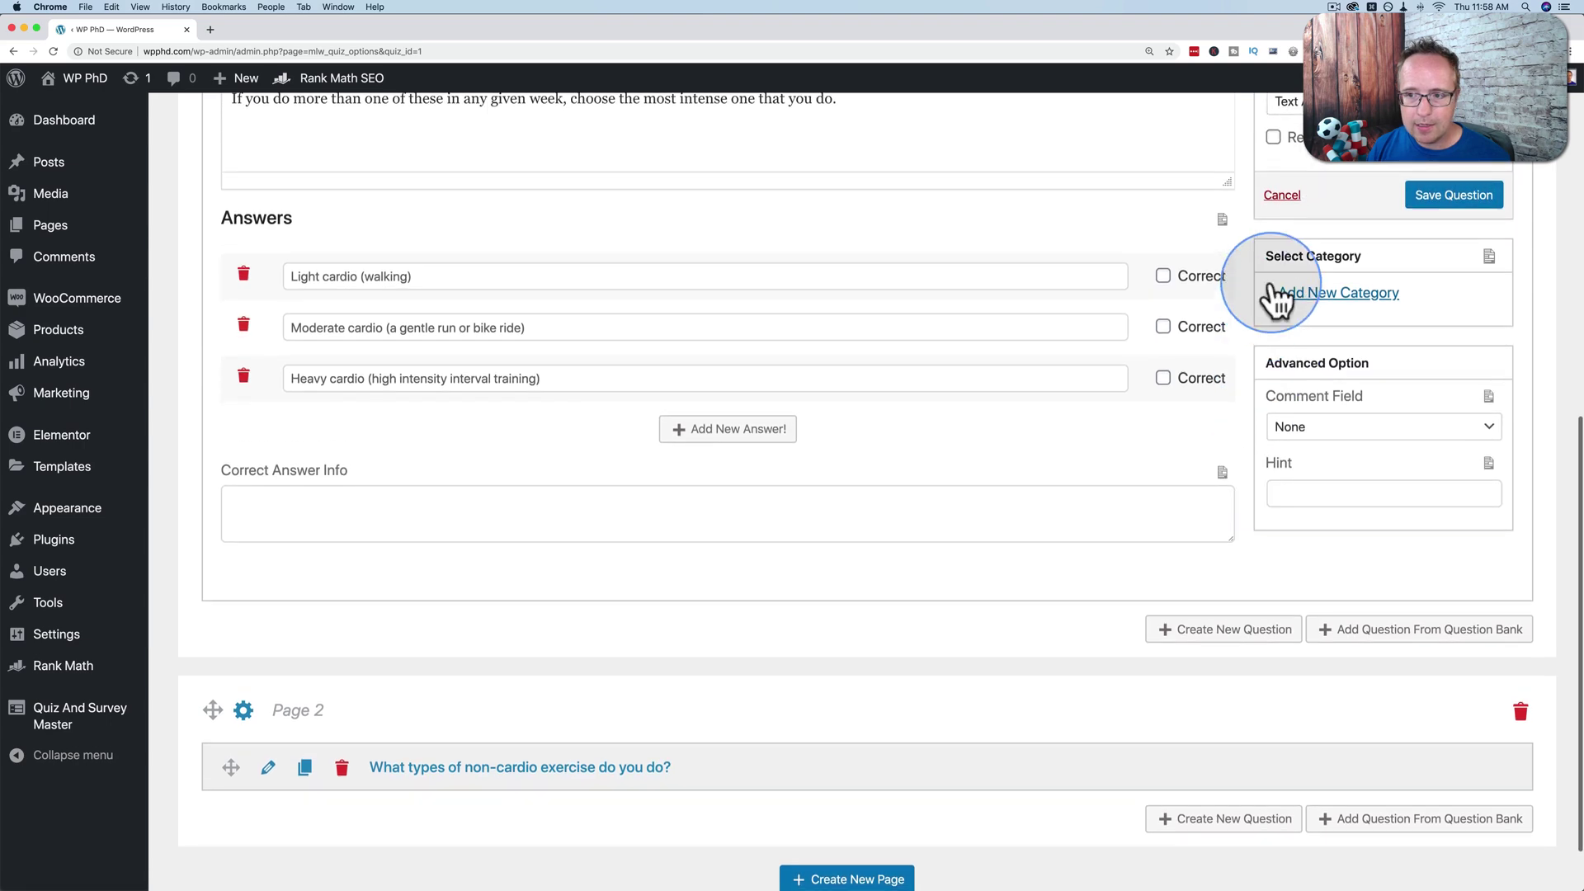
click(1273, 137)
click(1440, 194)
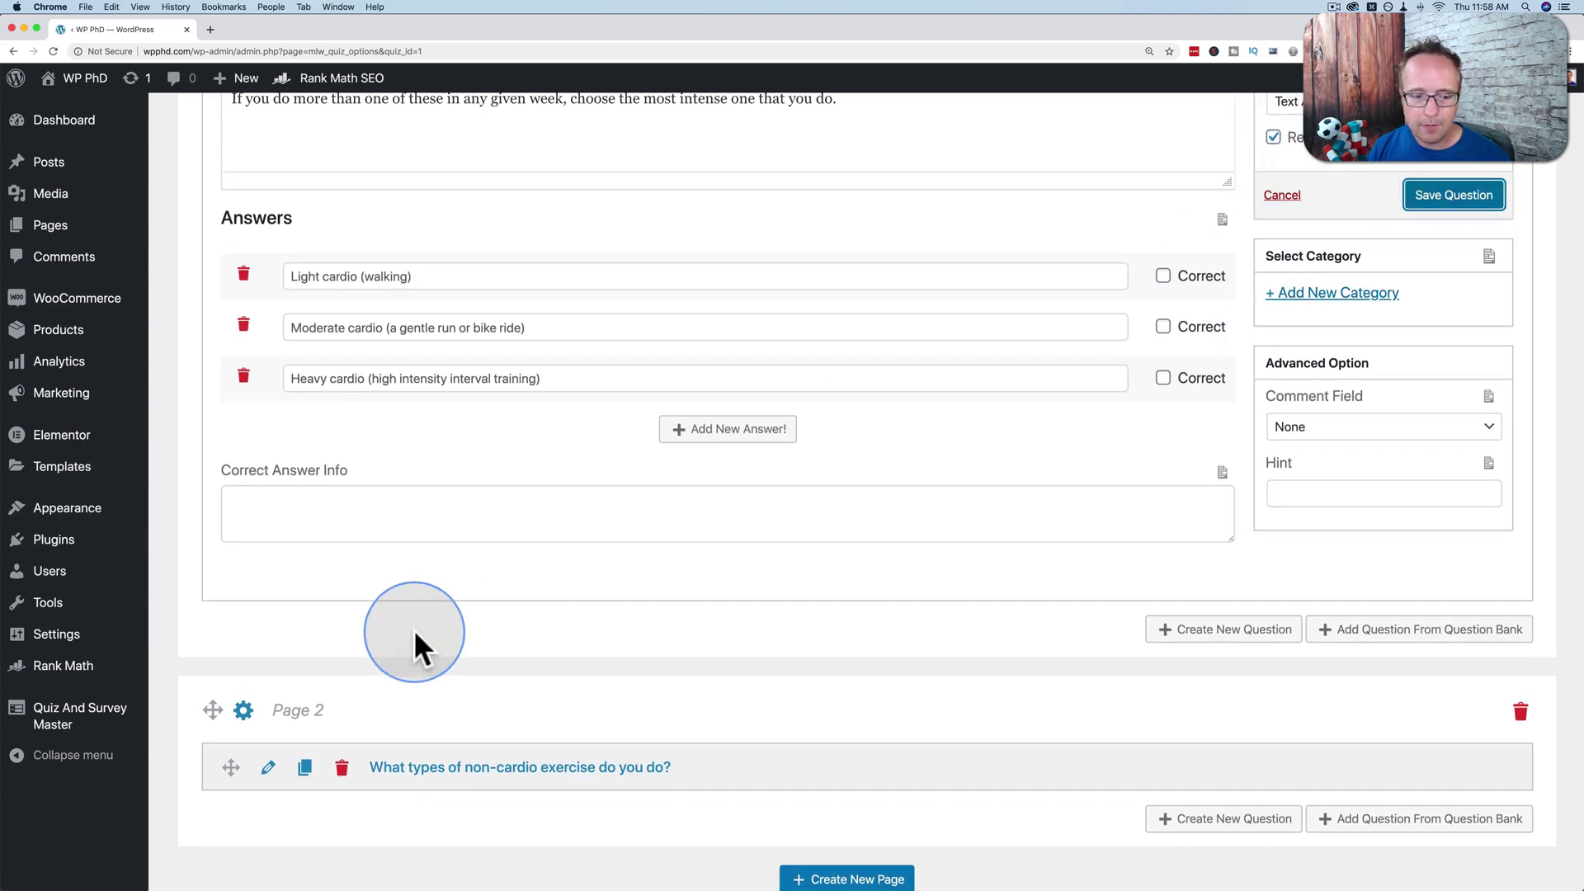
Step: Make the non-cardio exercise question on Page 2 required and save it
click(267, 767)
scroll(1147, 701, down, 4)
scroll(1155, 691, down, 2)
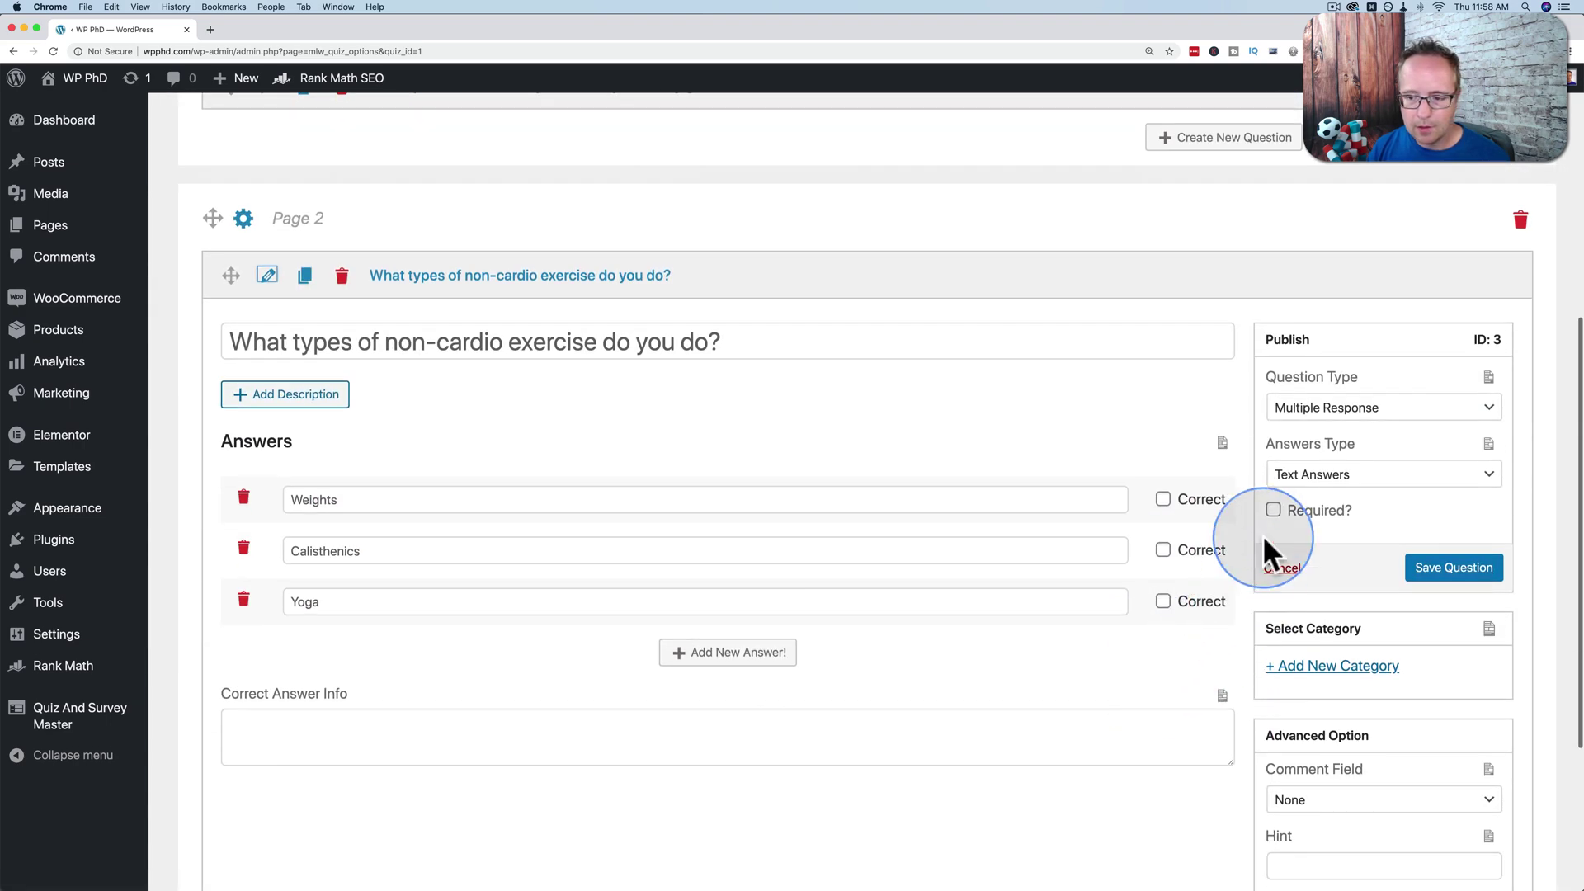
click(1273, 510)
click(1442, 574)
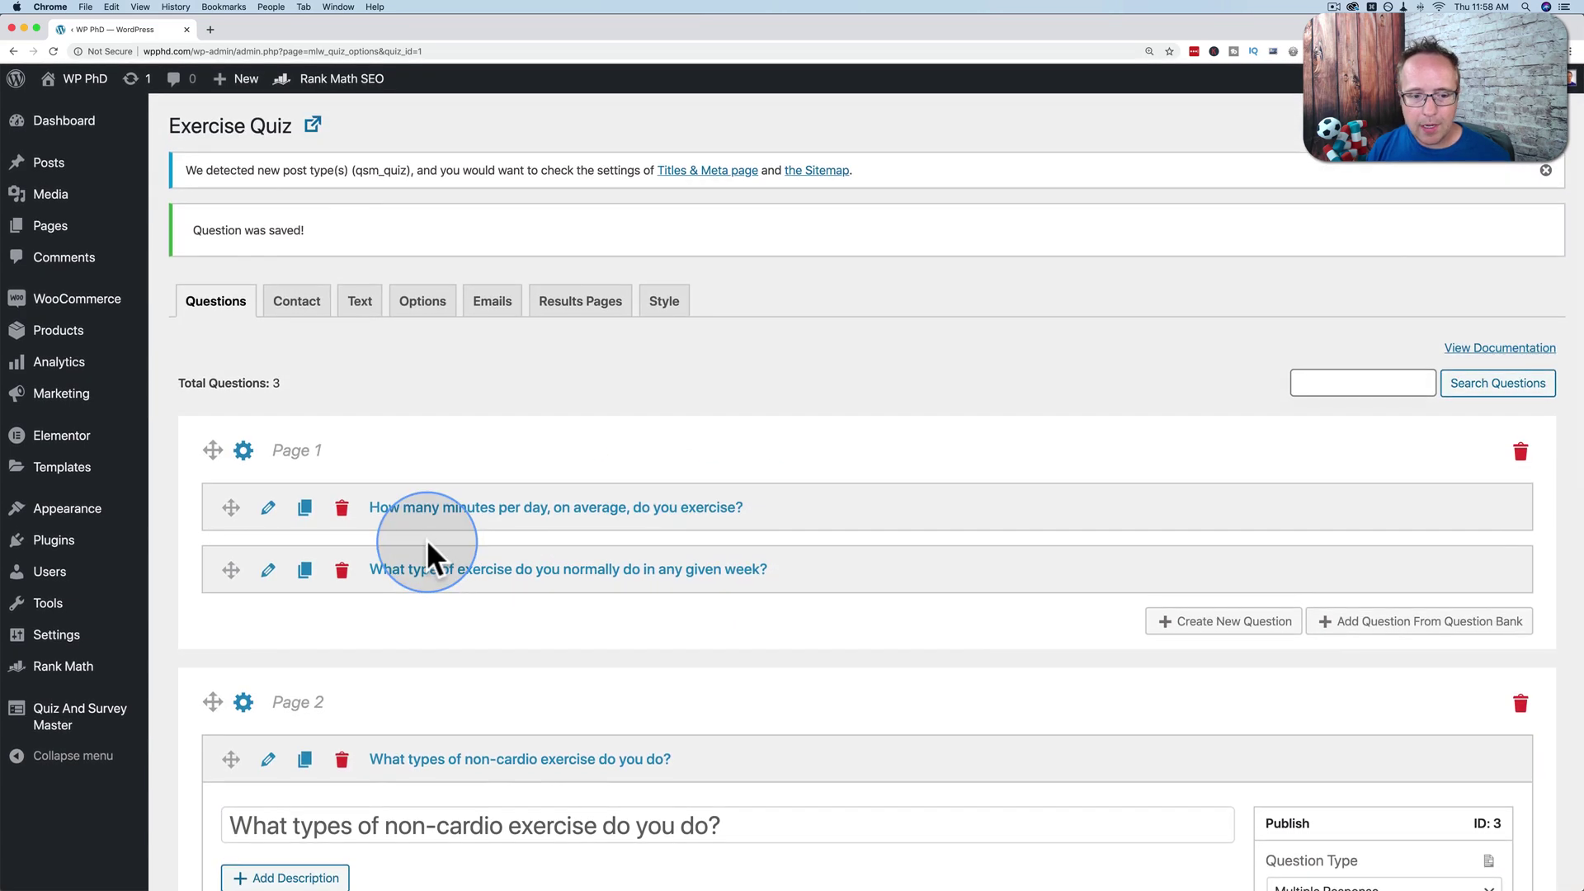
Step: Reopen the weekly exercise type question on Page 1, mark it as required again and save it
click(267, 569)
scroll(1017, 558, down, 3)
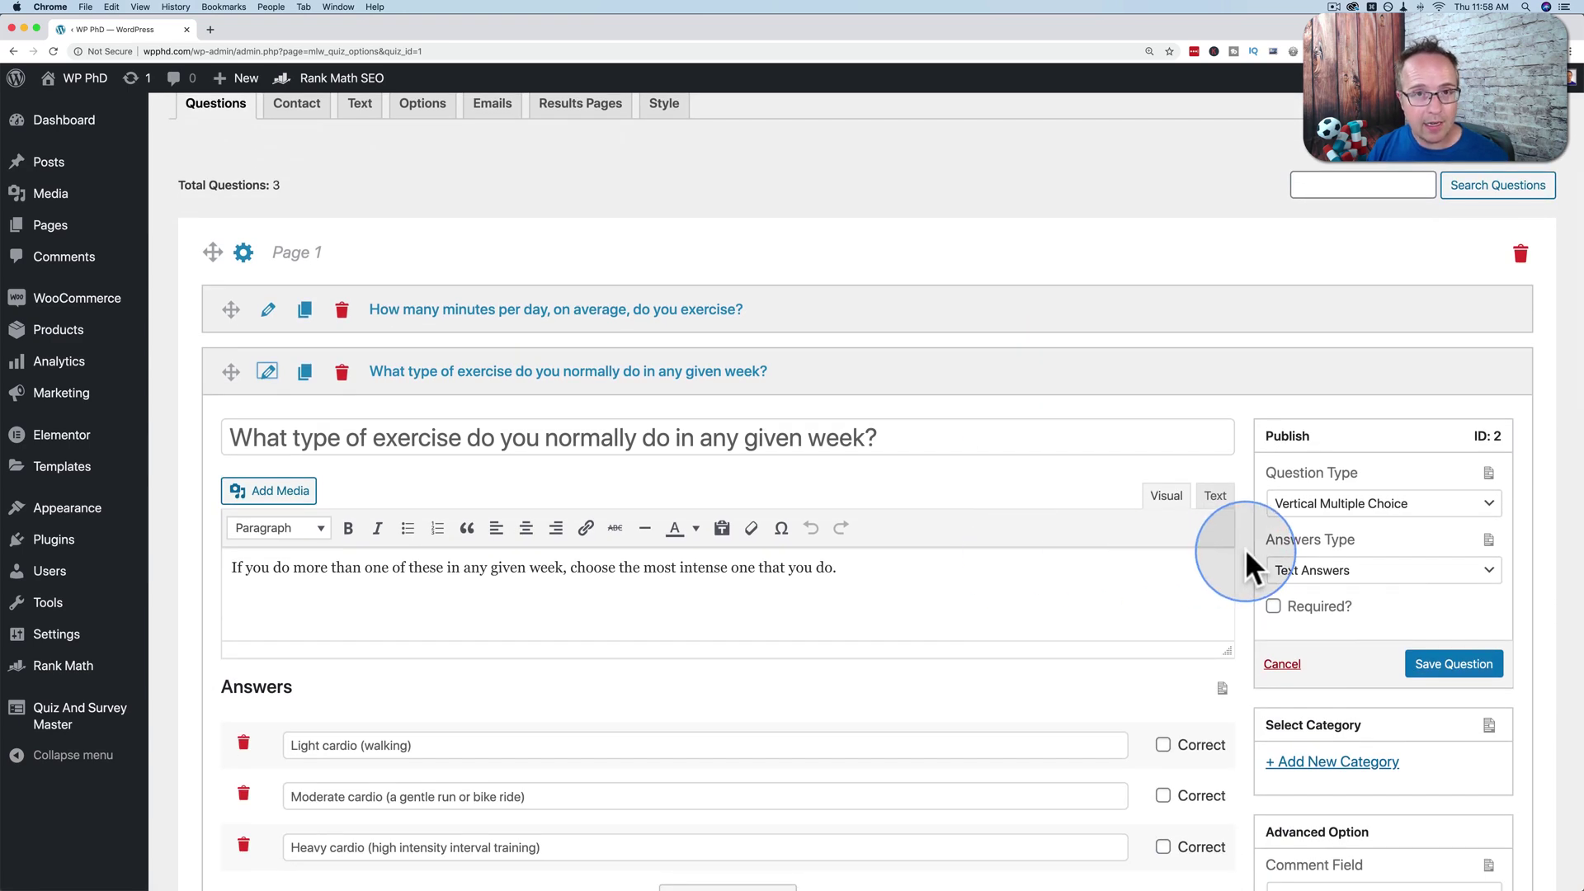
scroll(1245, 547, down, 5)
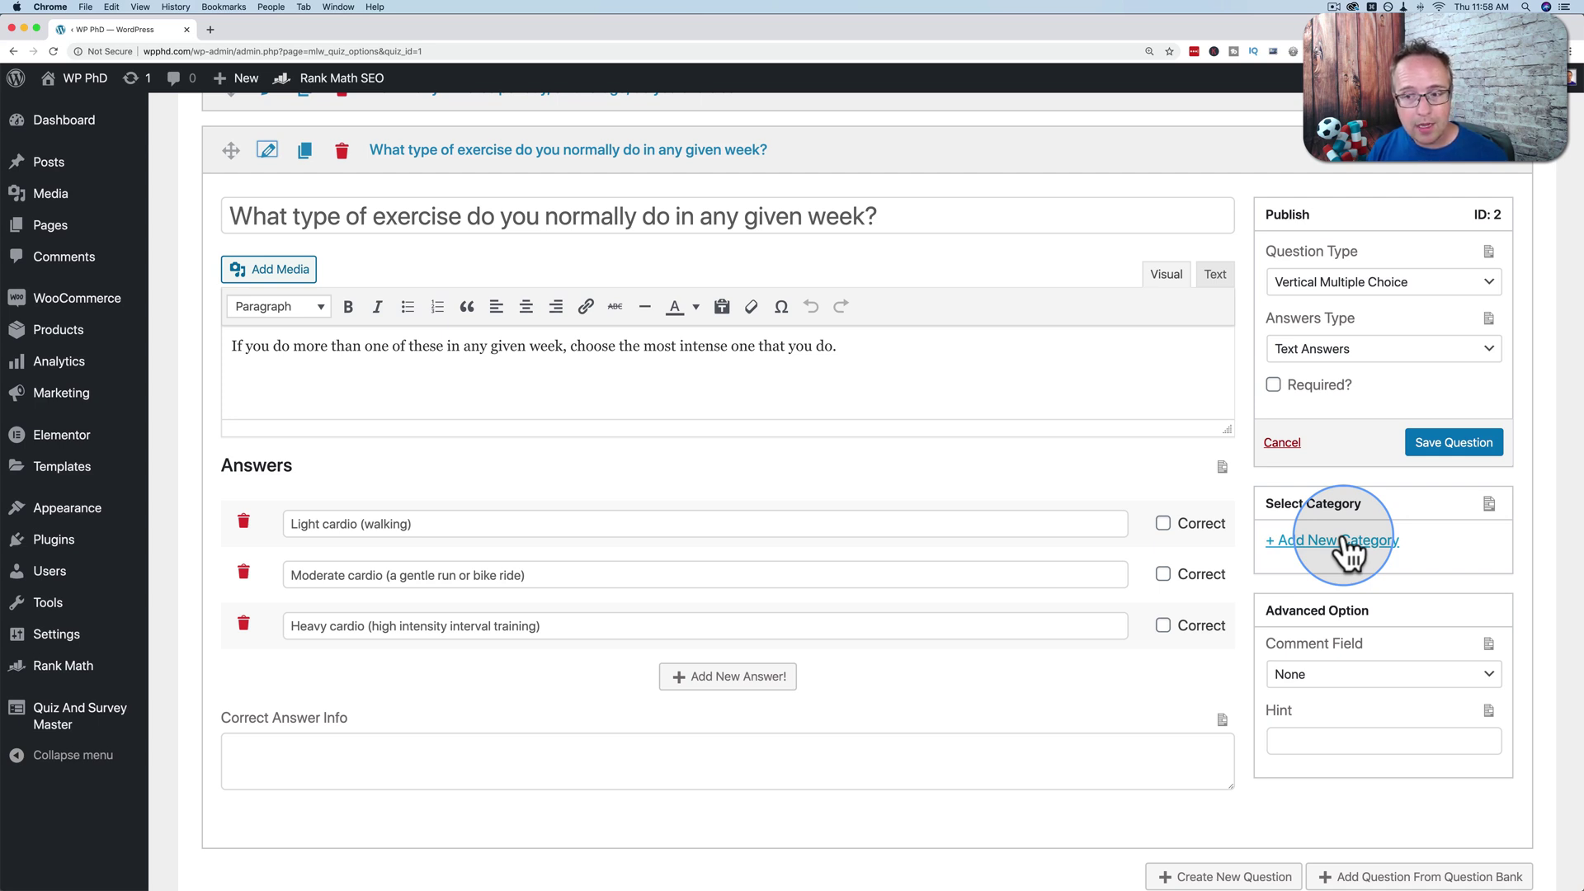
click(1273, 385)
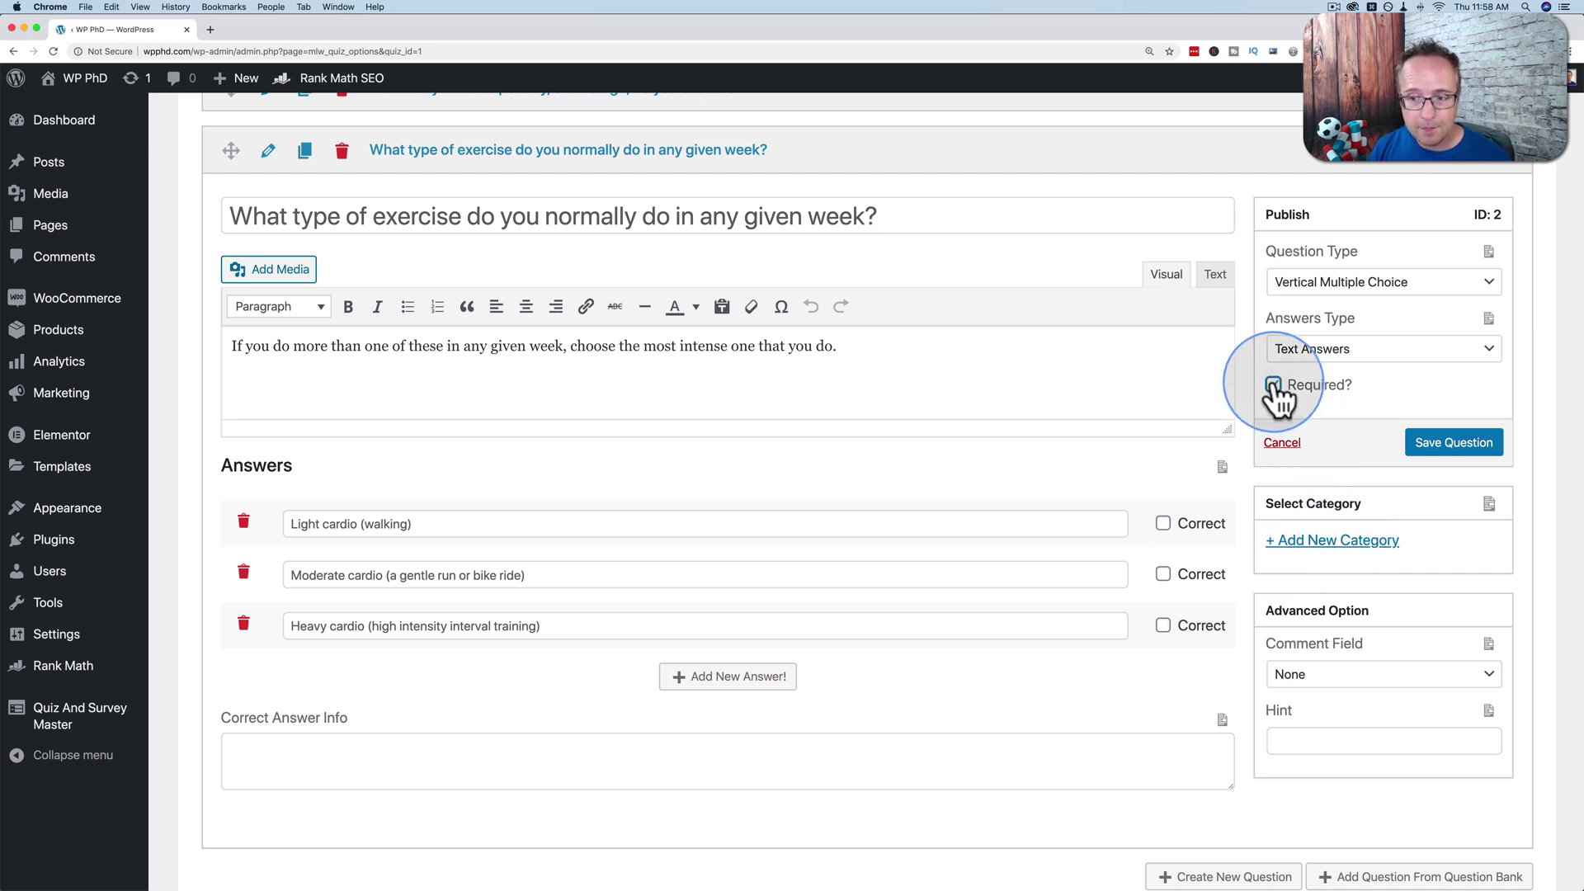
click(1442, 444)
scroll(866, 220, up, 2)
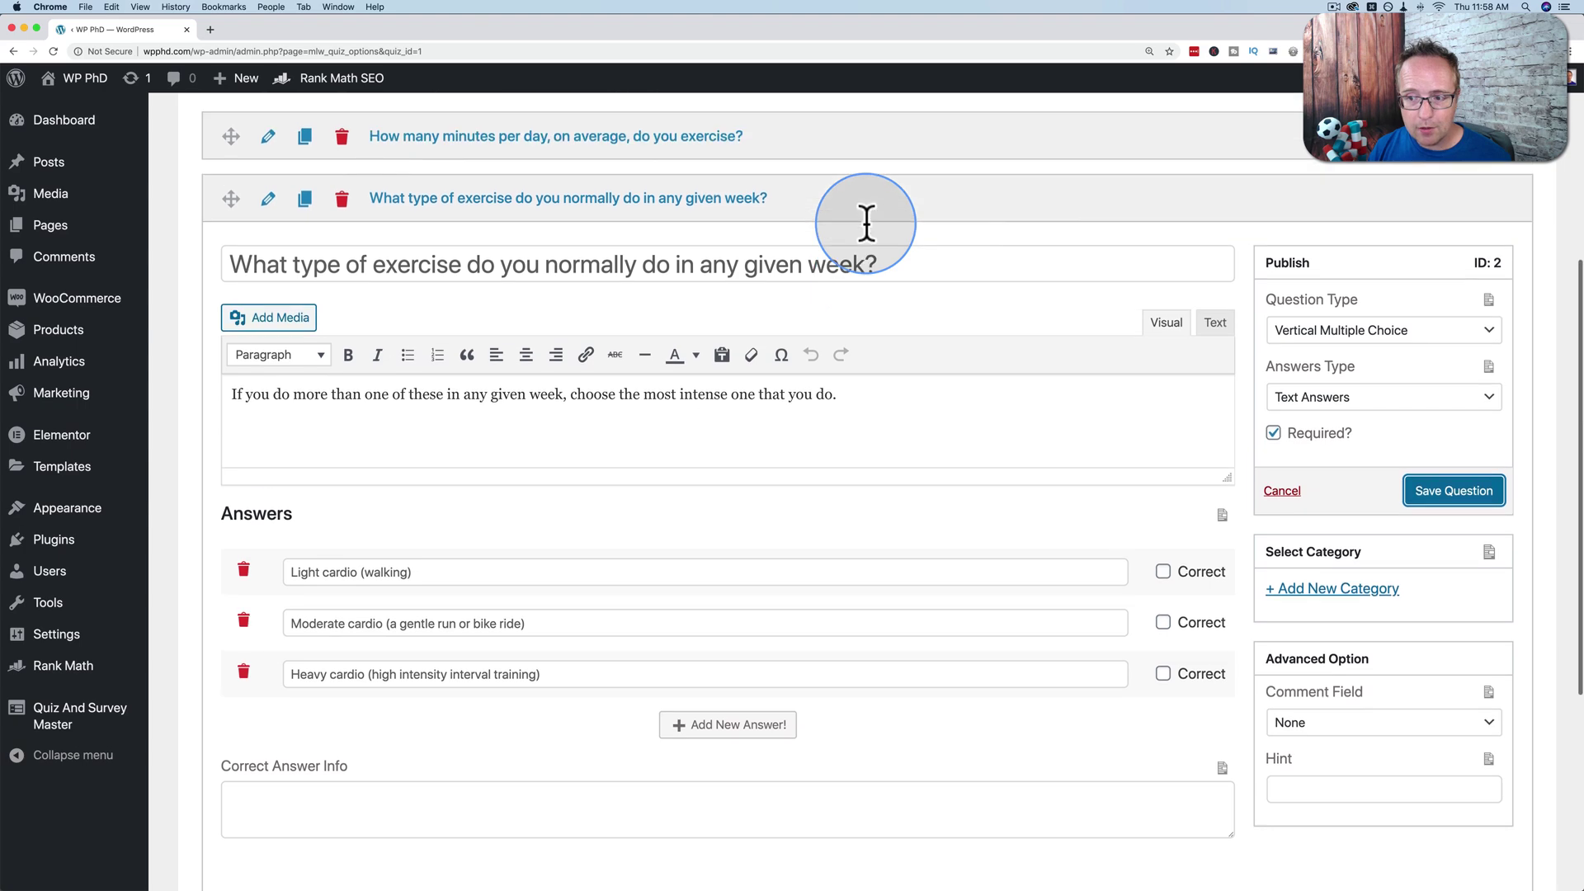
Step: Try Small Text Field and Large Text Field as the weekly exercise question's comment field, and return it to None
scroll(1150, 460, down, 2)
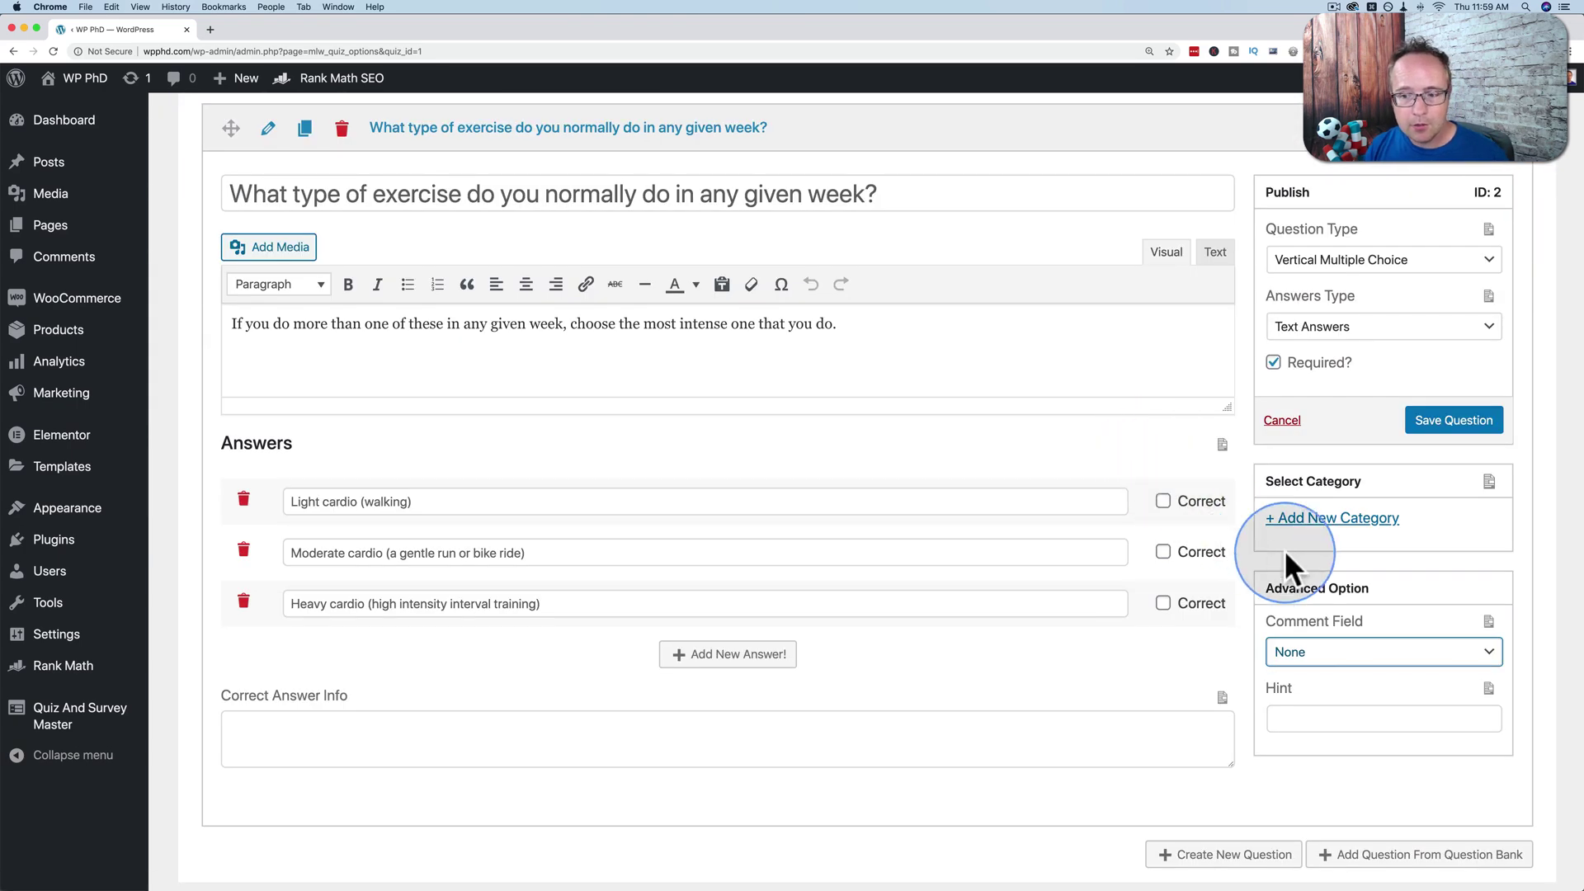
click(1305, 657)
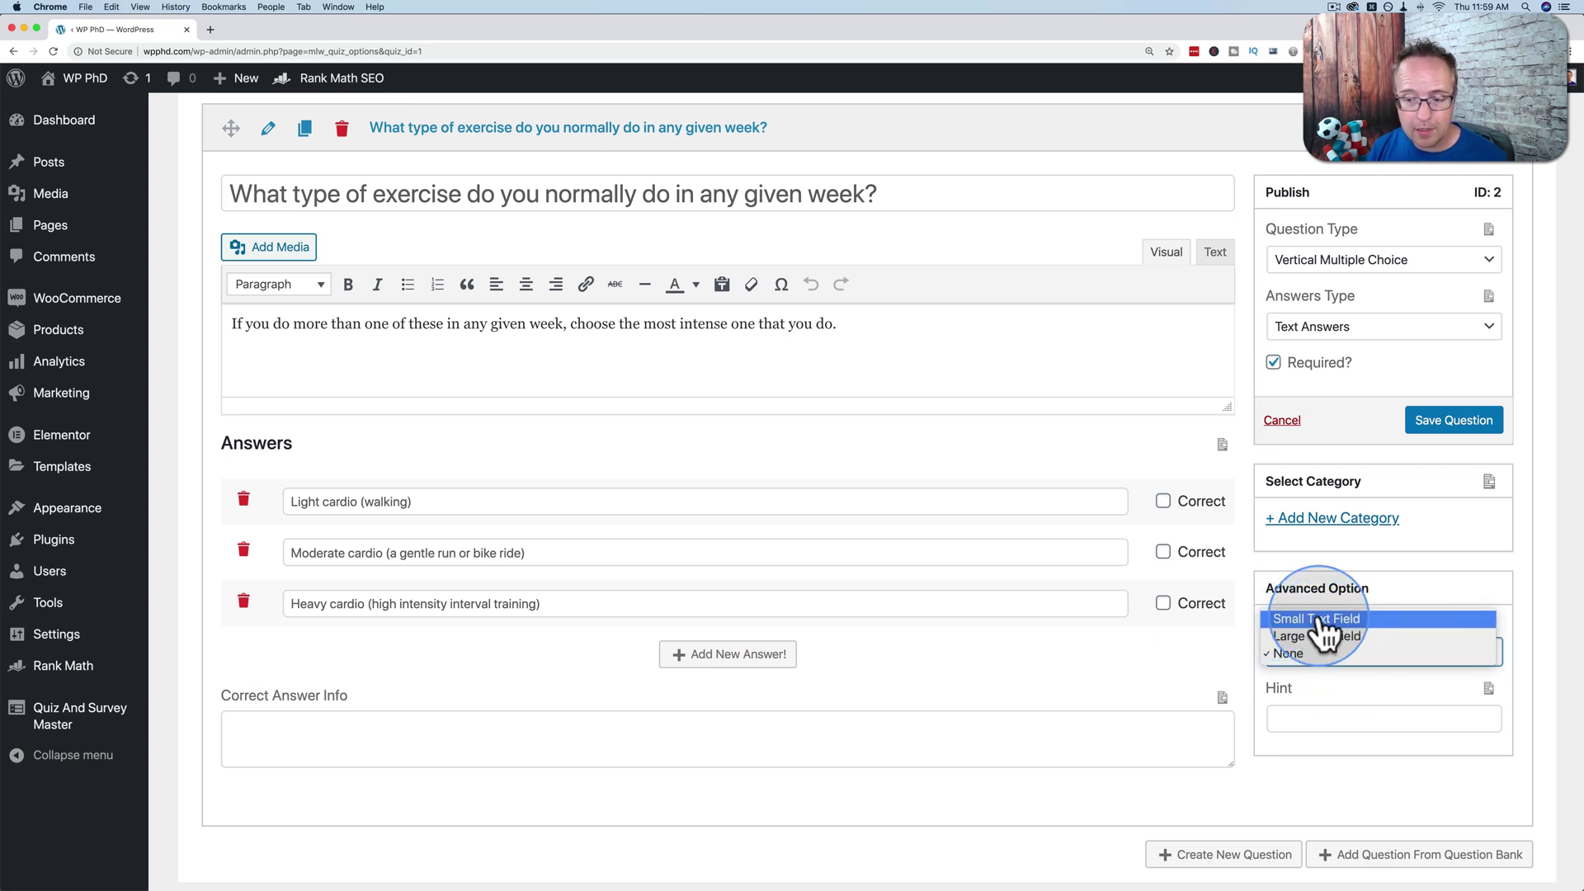
click(1307, 620)
scroll(1222, 651, down, 1)
scroll(1221, 640, down, 1)
click(1312, 536)
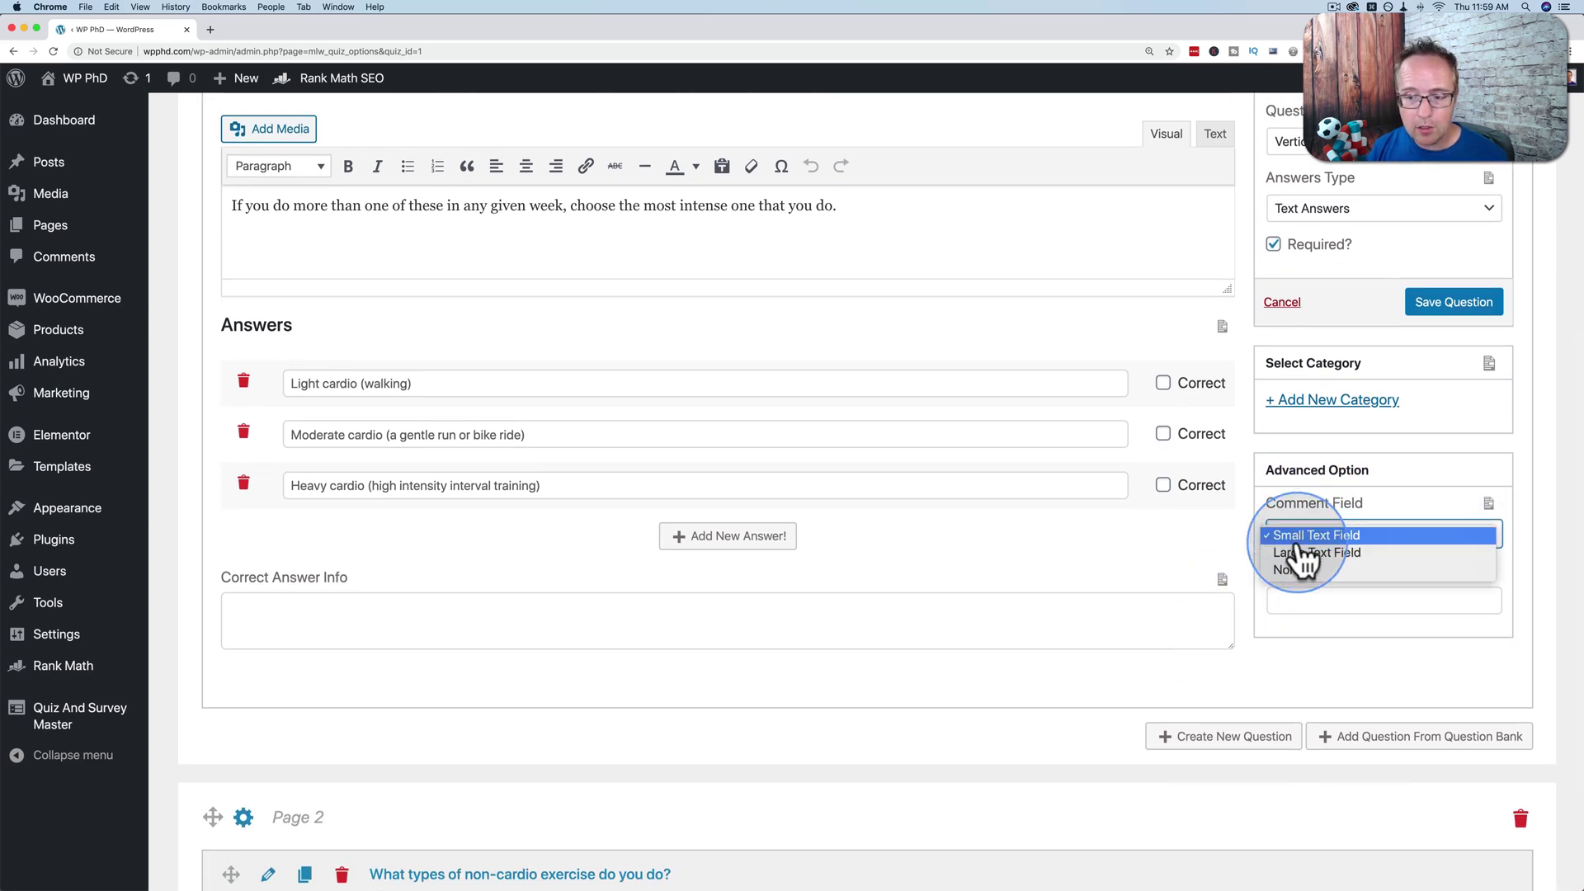
click(1318, 556)
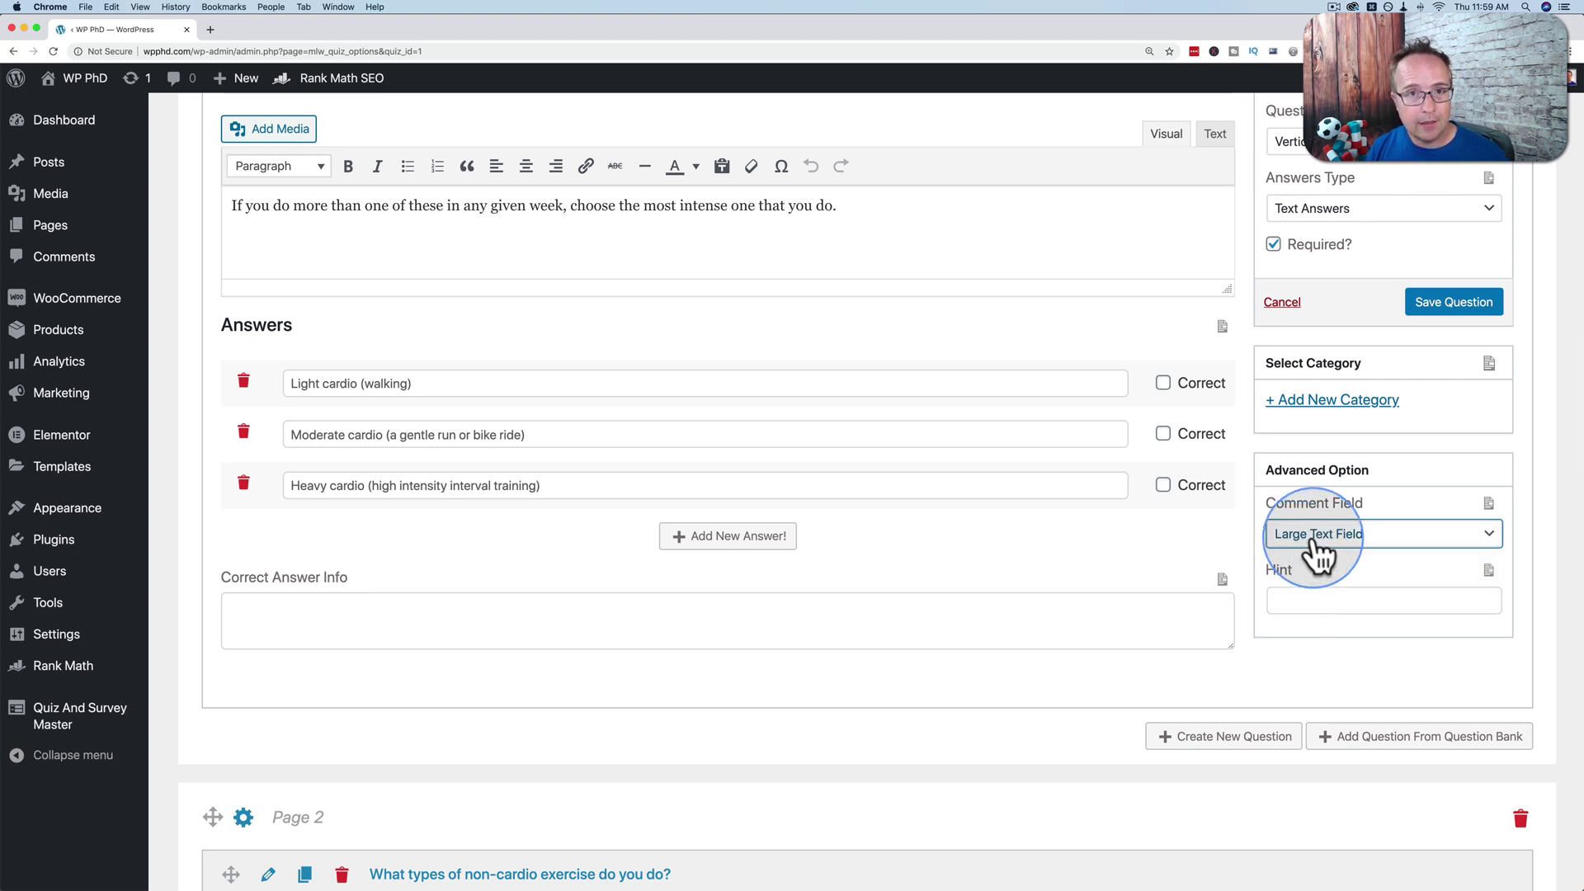
click(1318, 557)
click(1303, 557)
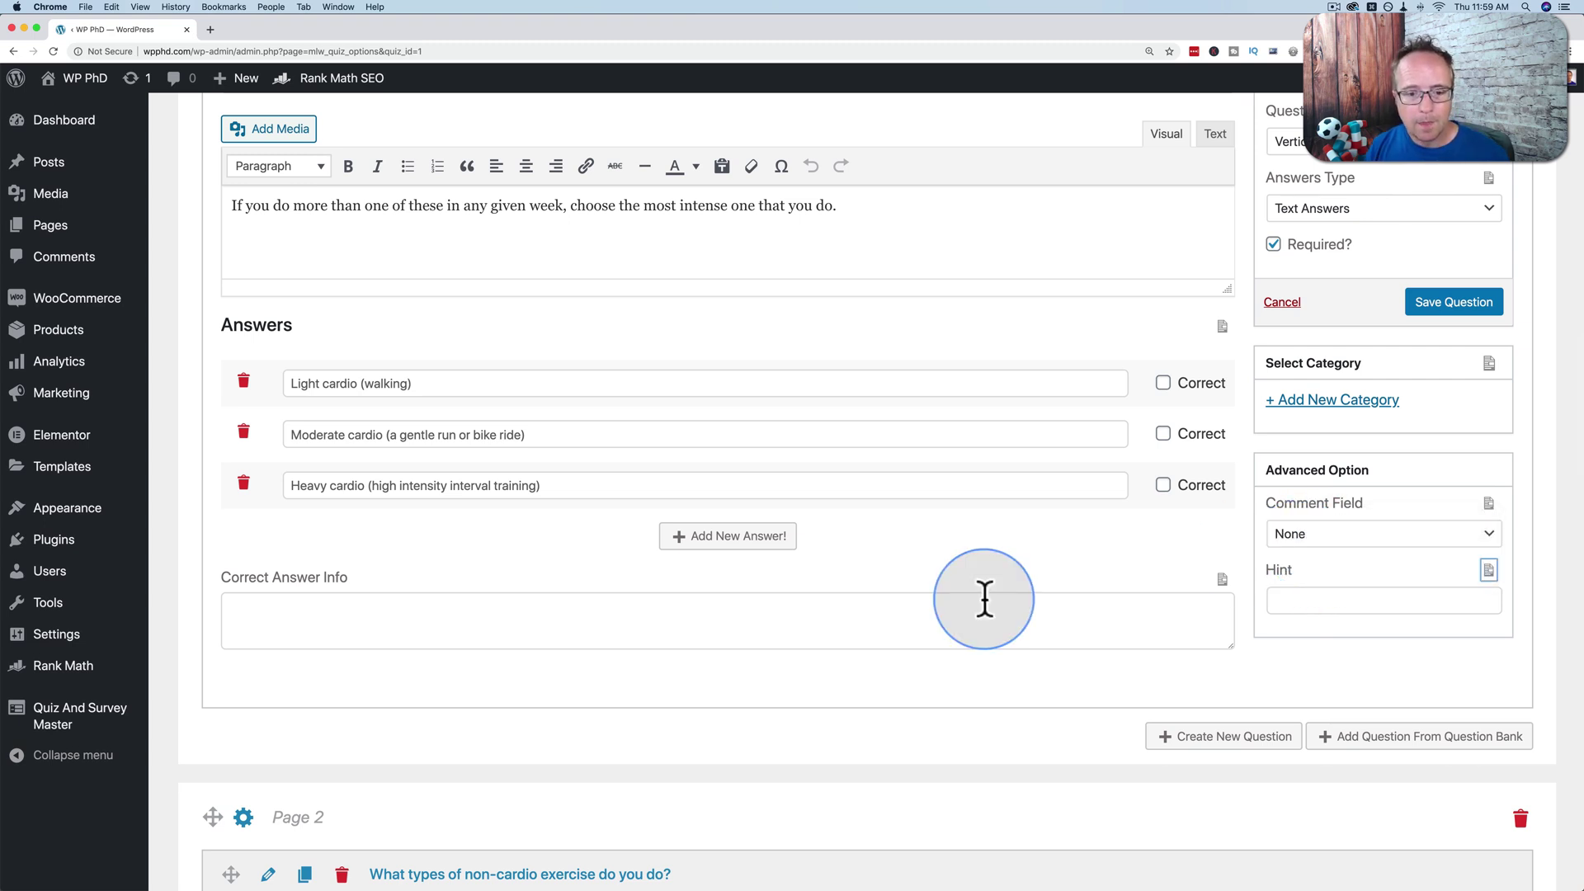
Step: Consult the plugin documentation on the Comment Field options and return to the quiz editor
click(277, 621)
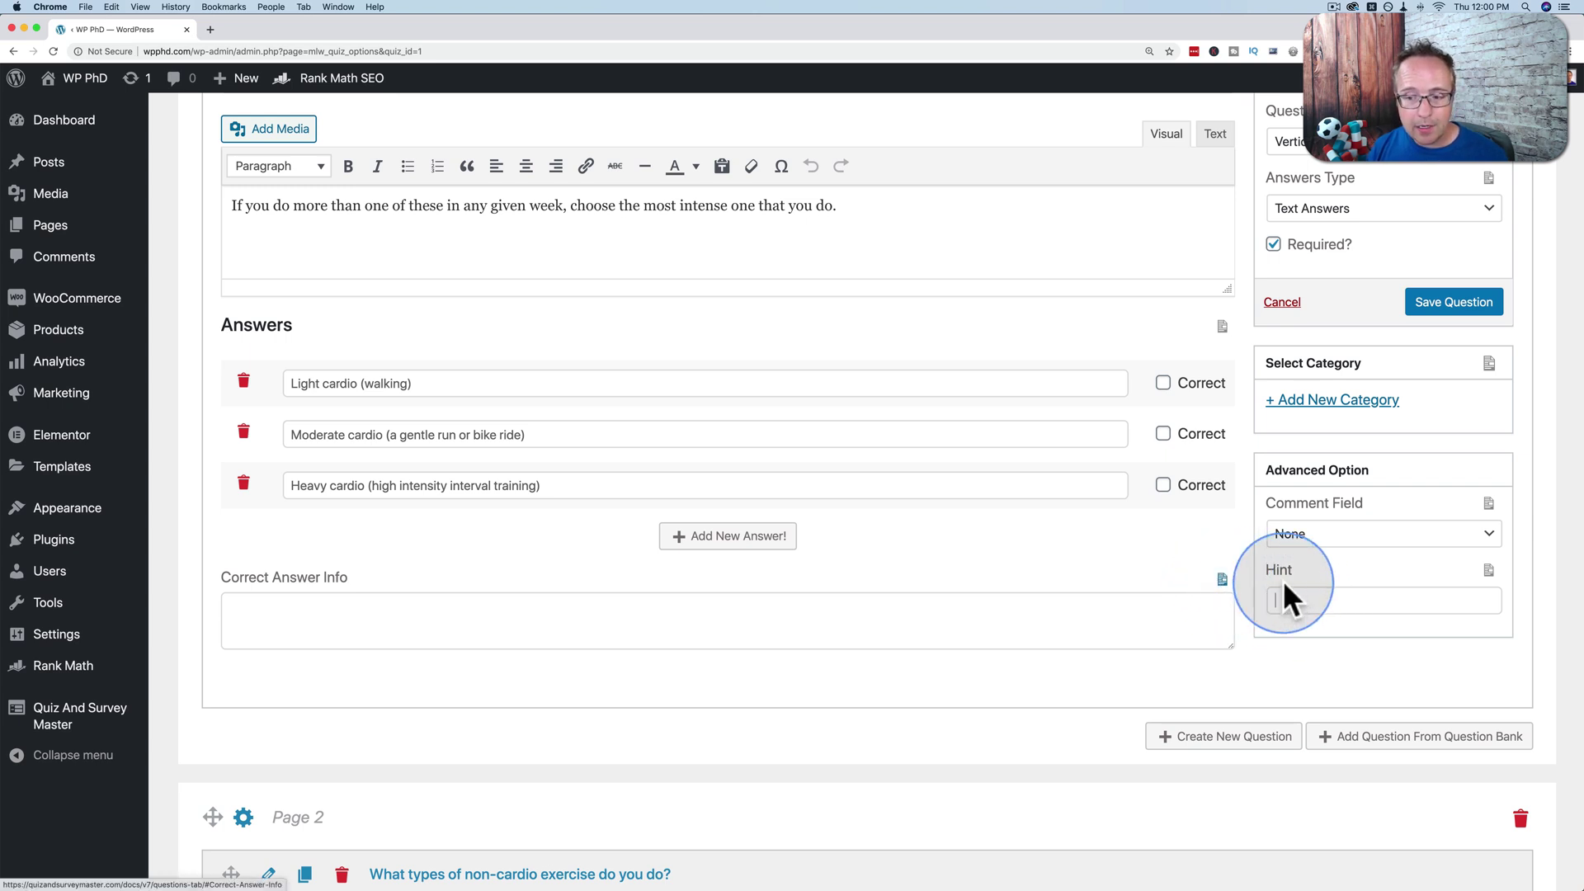
click(1488, 502)
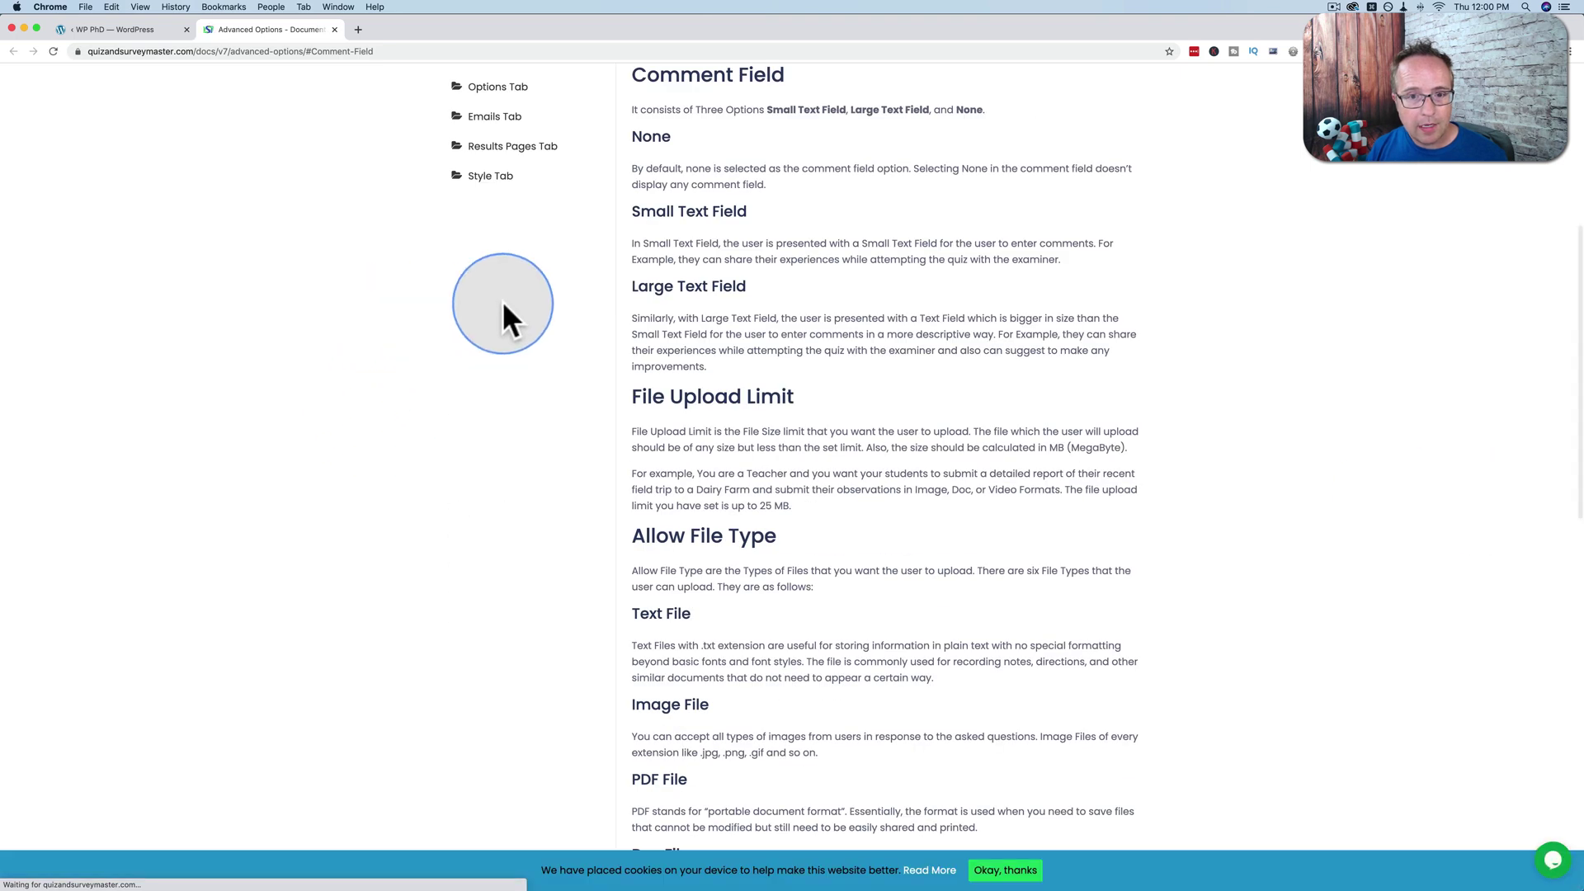
drag(633, 110, 996, 116)
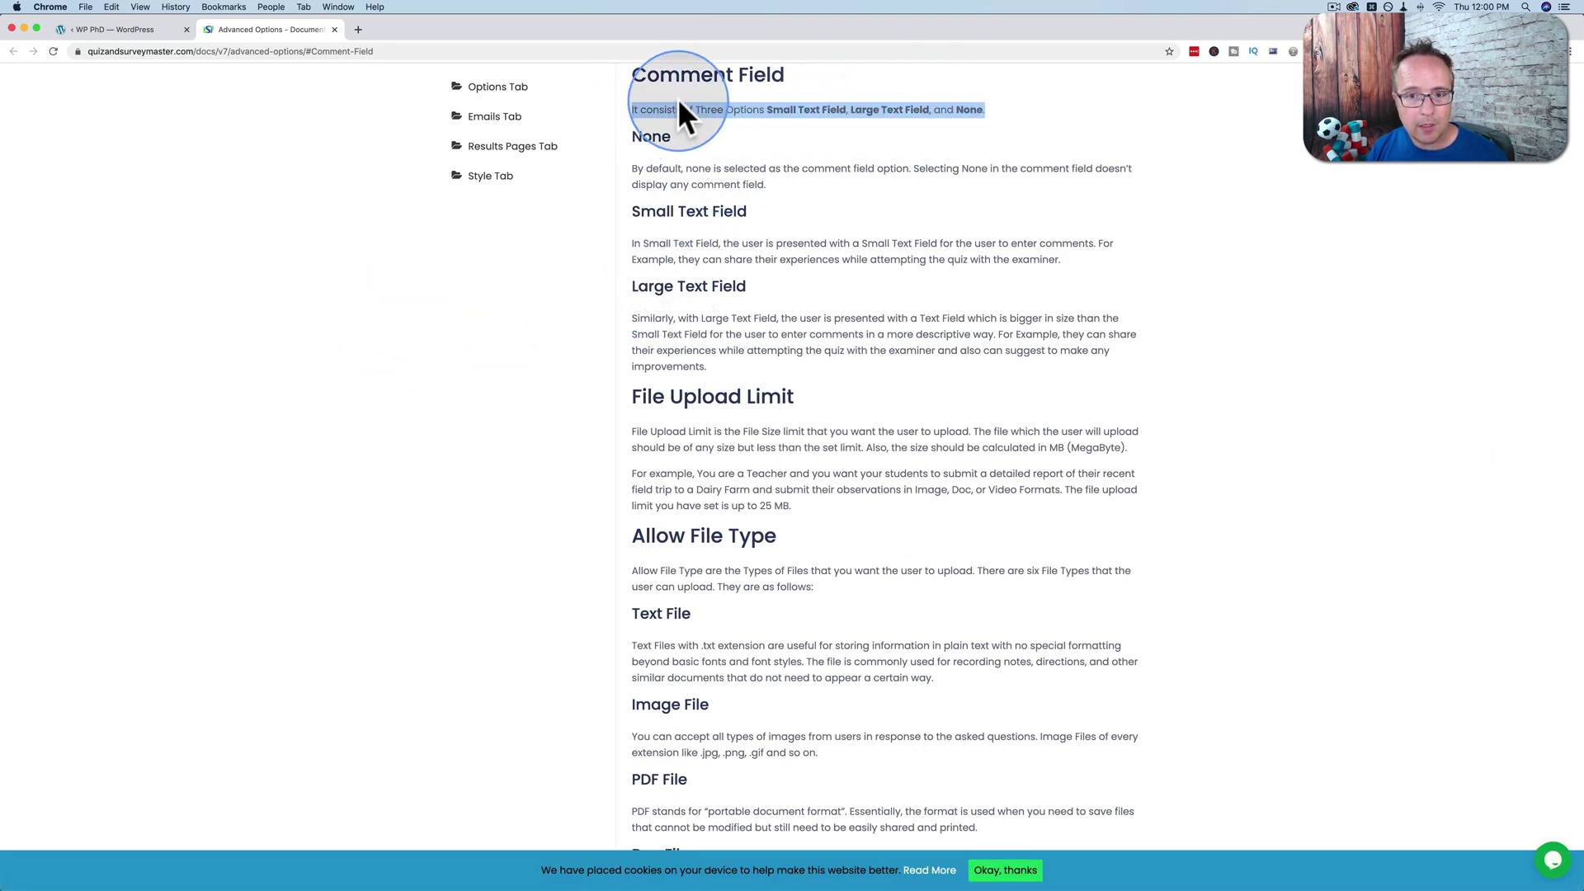
click(334, 29)
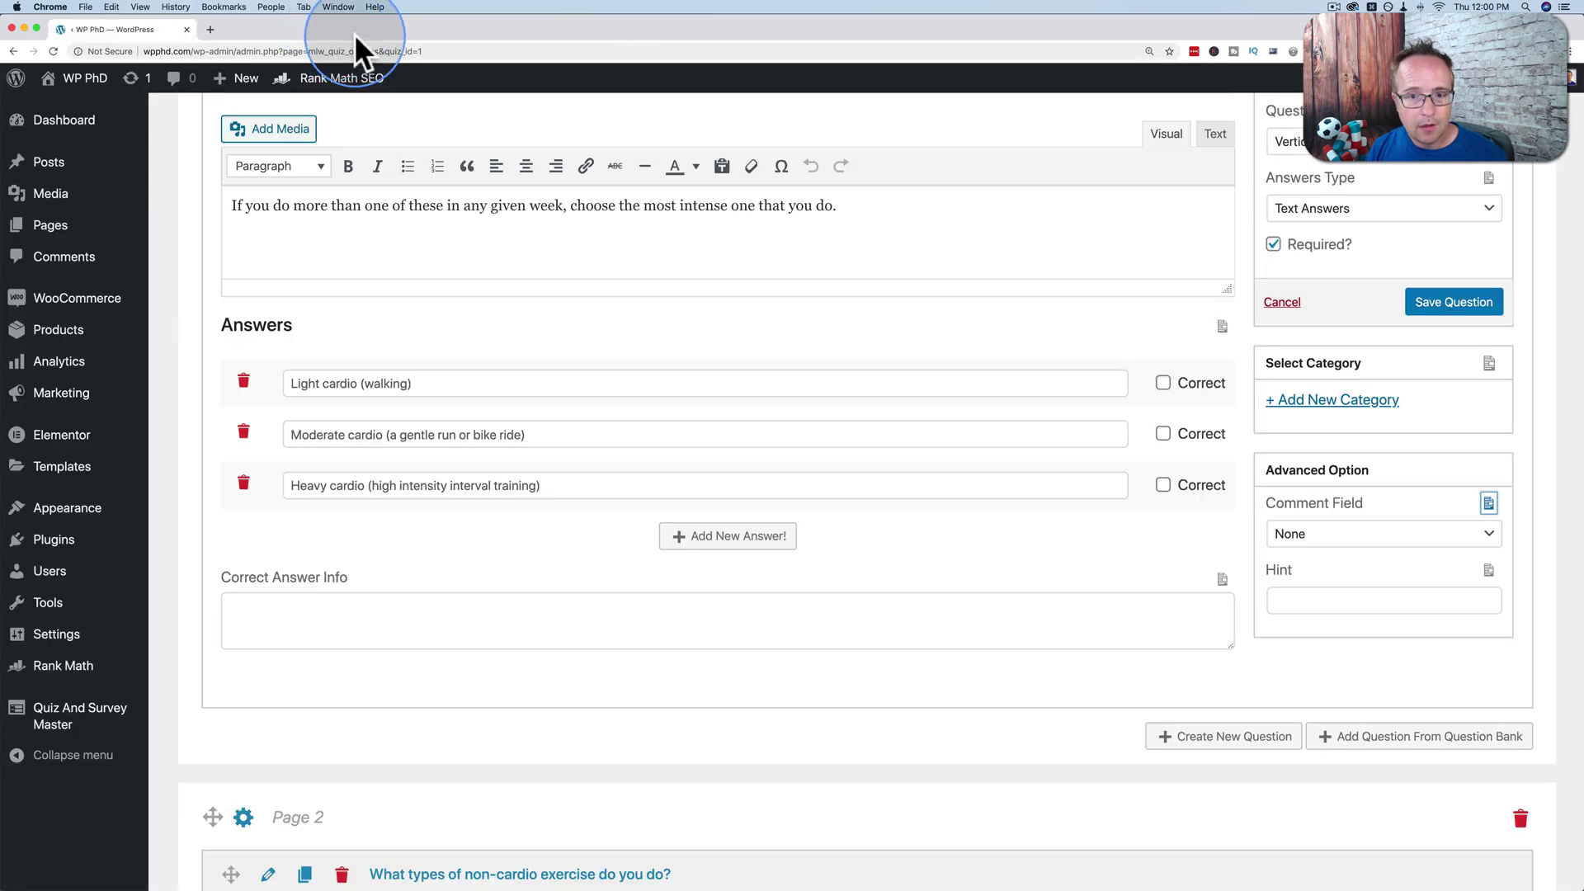
Step: Review the available question types and their plugin documentation, and return to the quiz editor
scroll(1485, 401, up, 3)
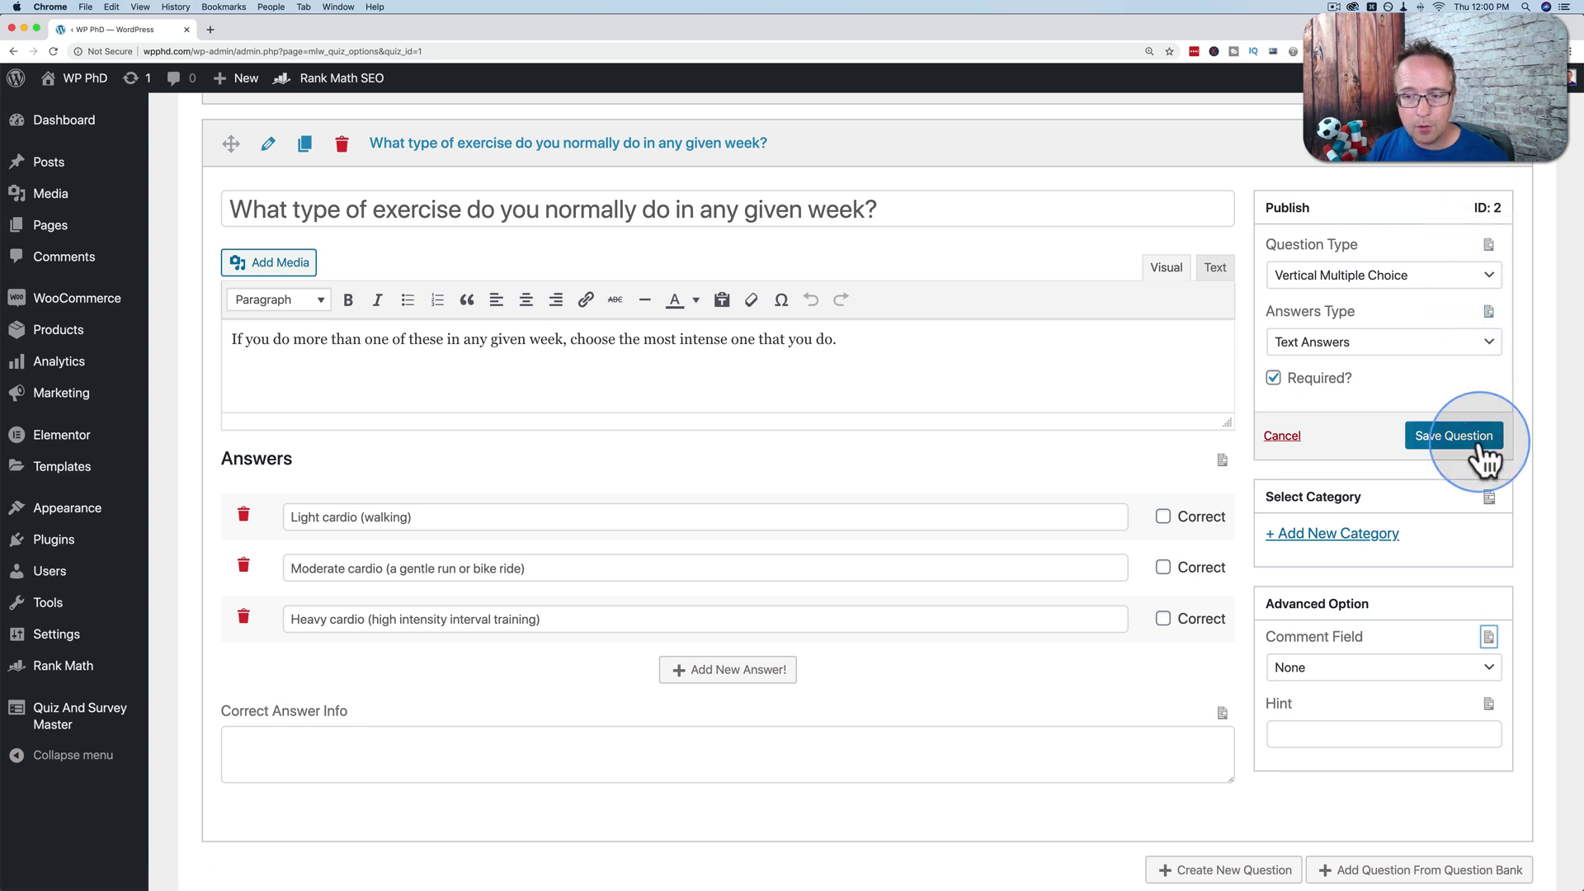
click(1489, 281)
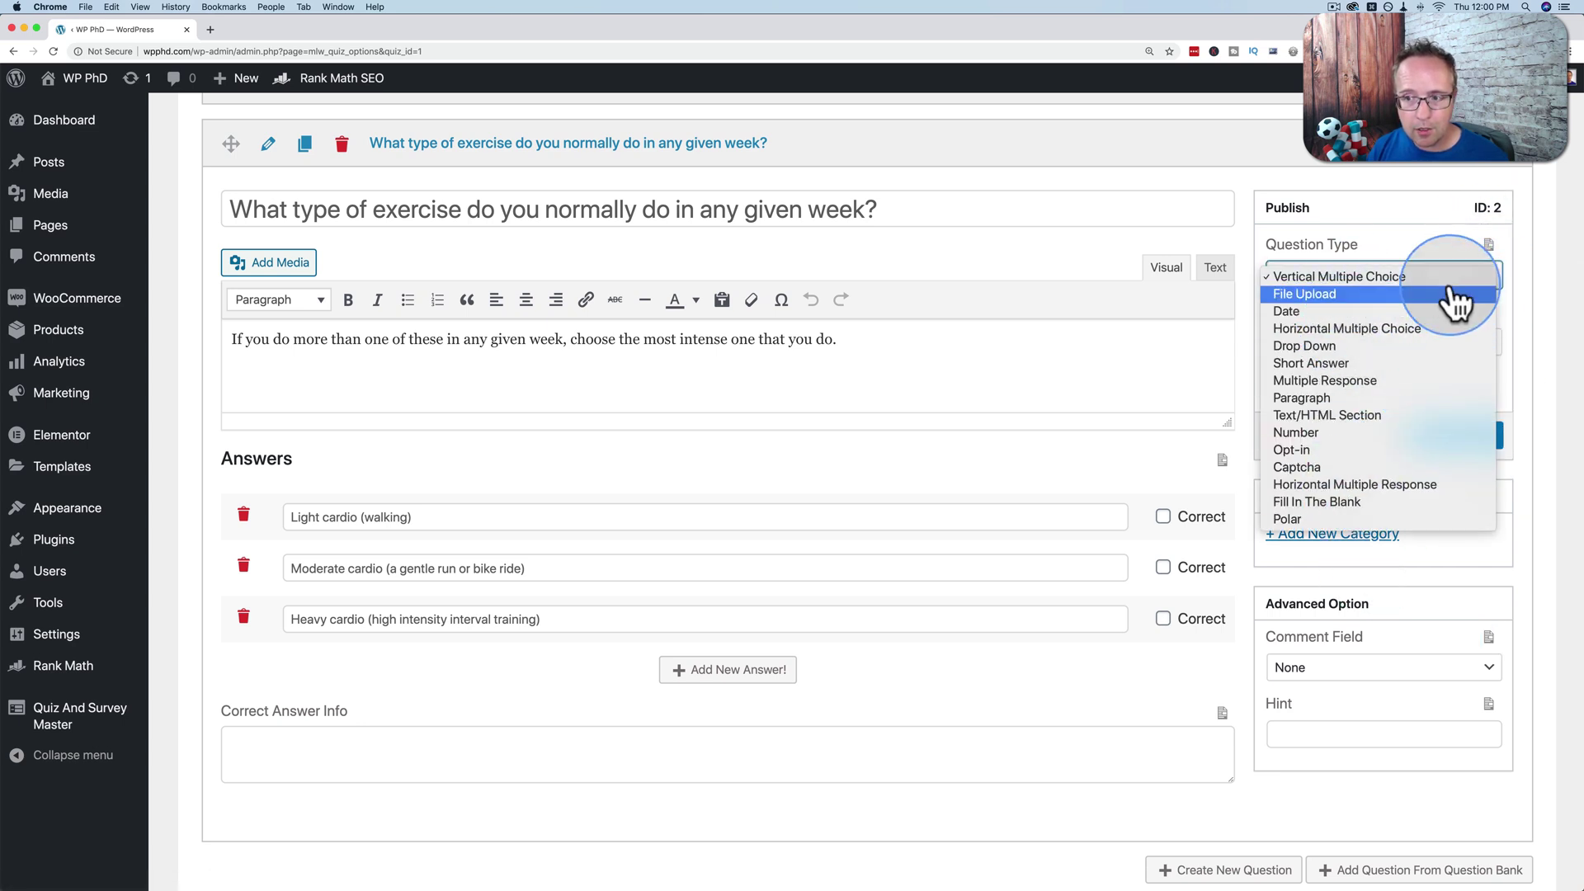
click(1490, 258)
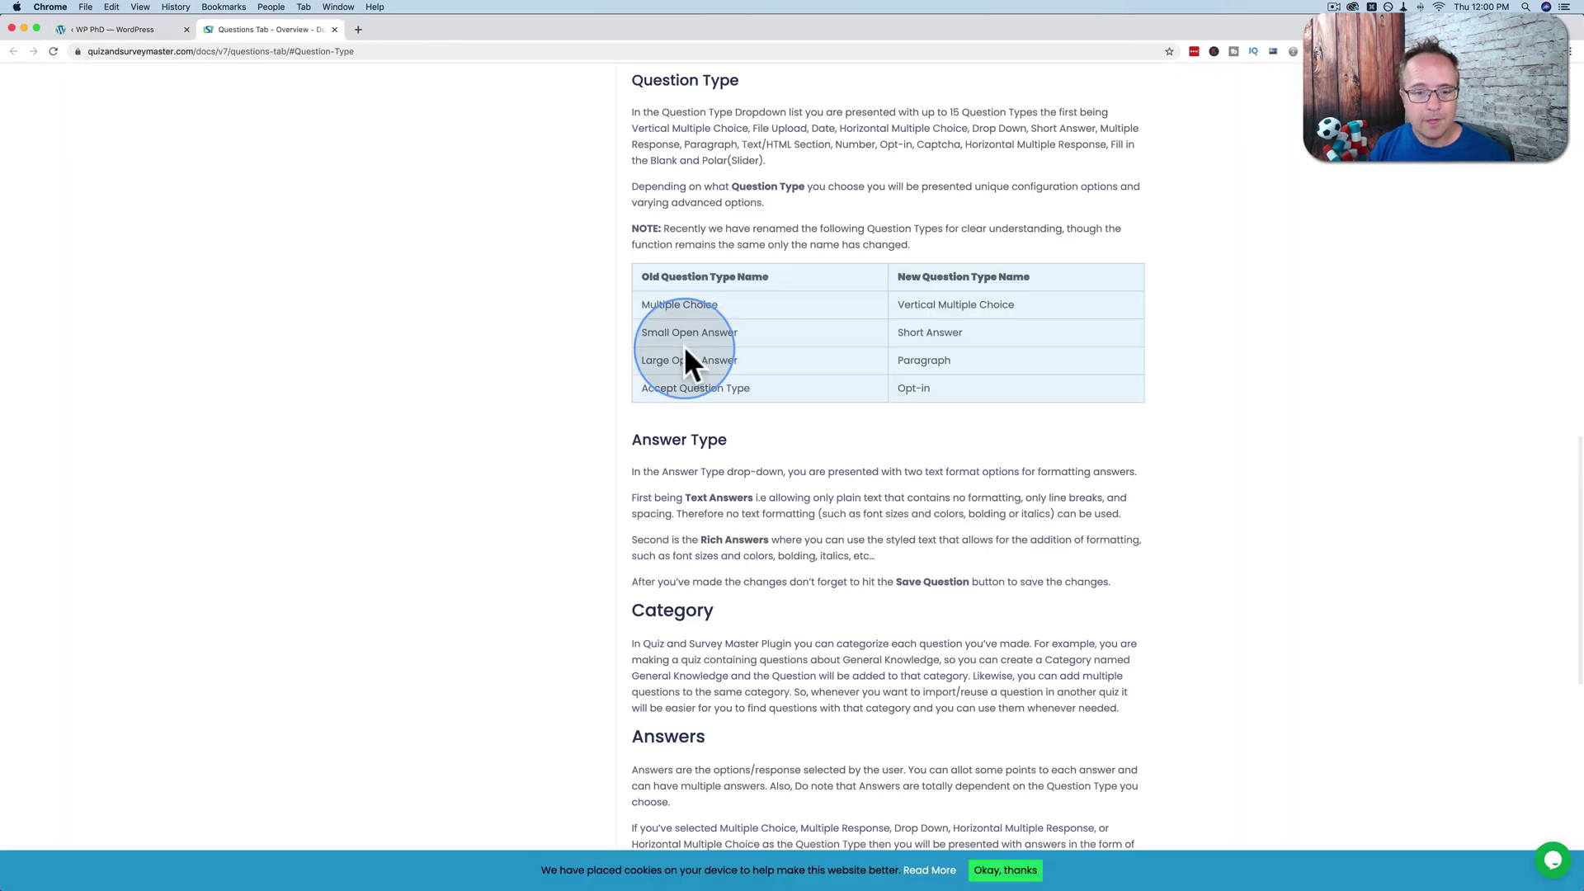
click(335, 29)
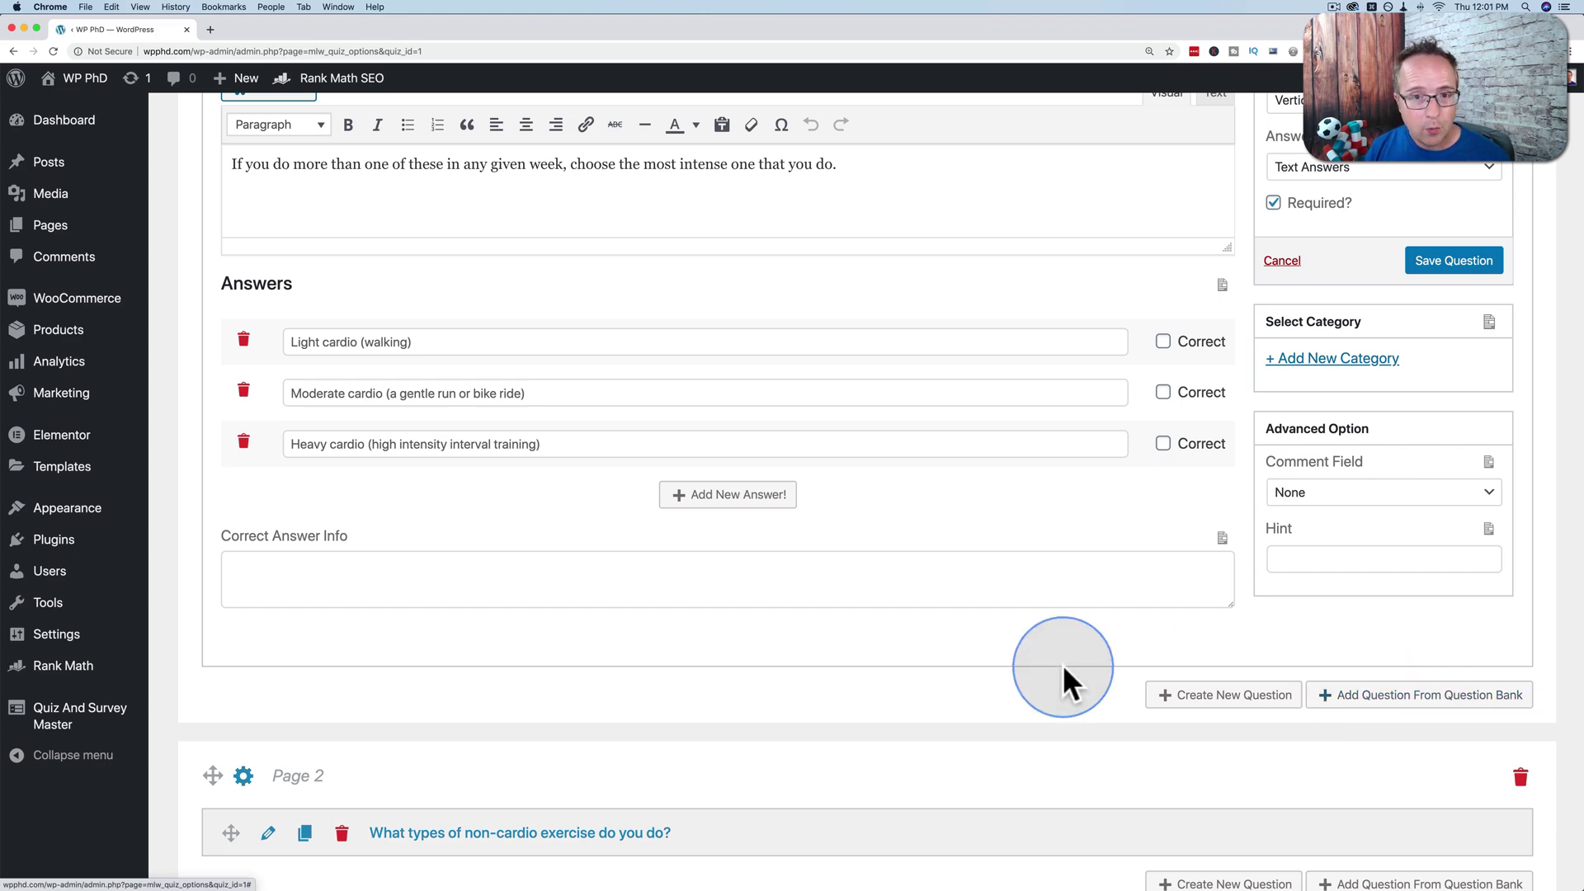
Step: Close the weekly exercise question and add "How many minutes per day, on average, do you exercise?" from the question bank to Page 2
scroll(1062, 665, up, 5)
click(263, 244)
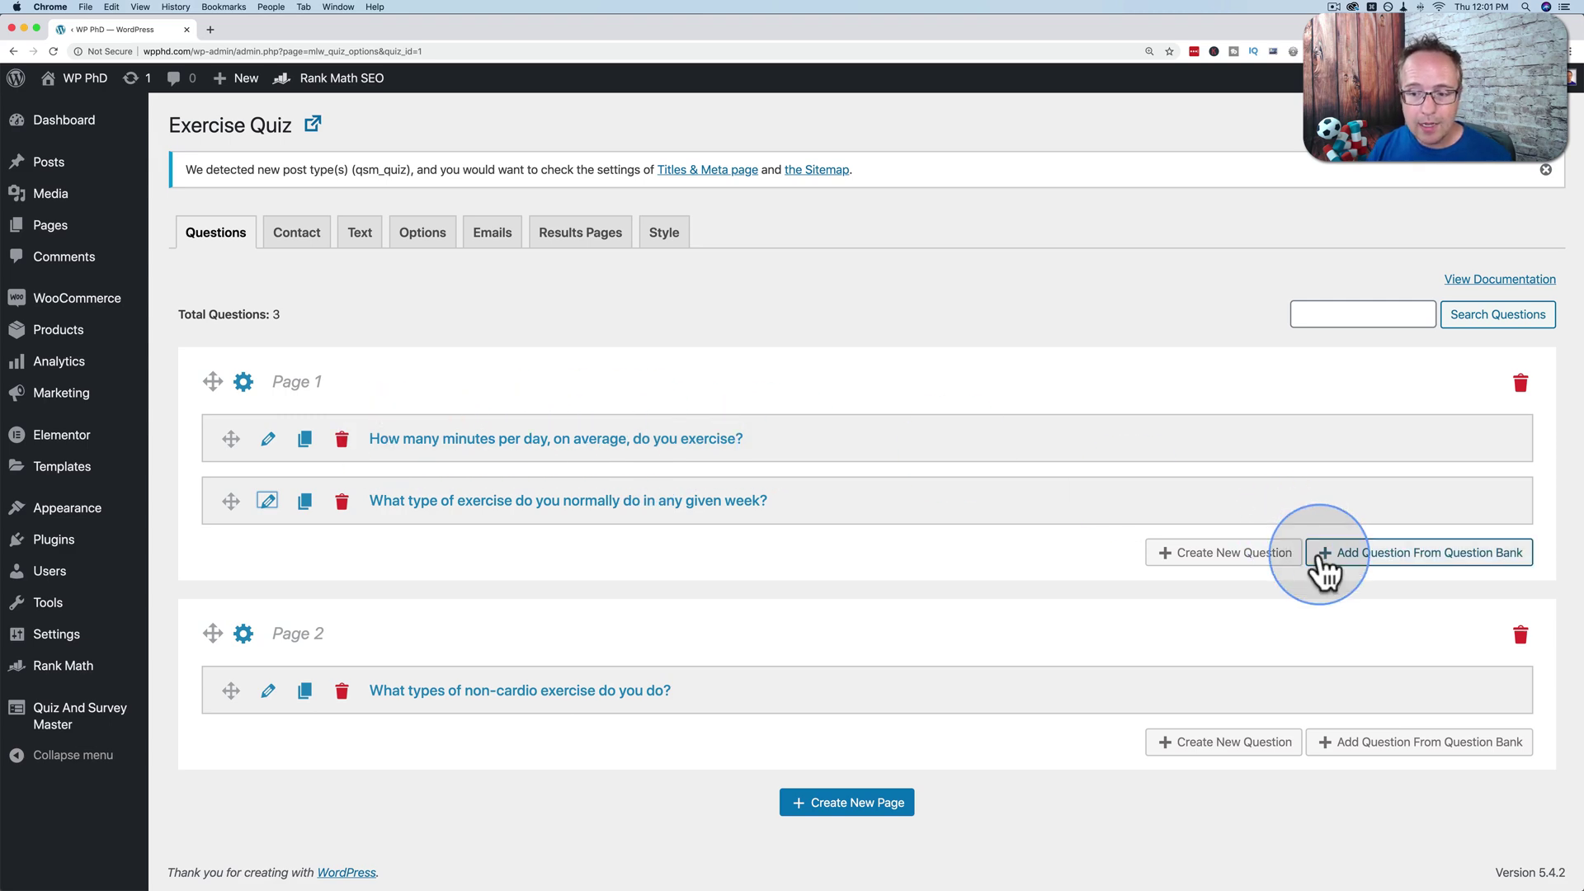
click(1375, 741)
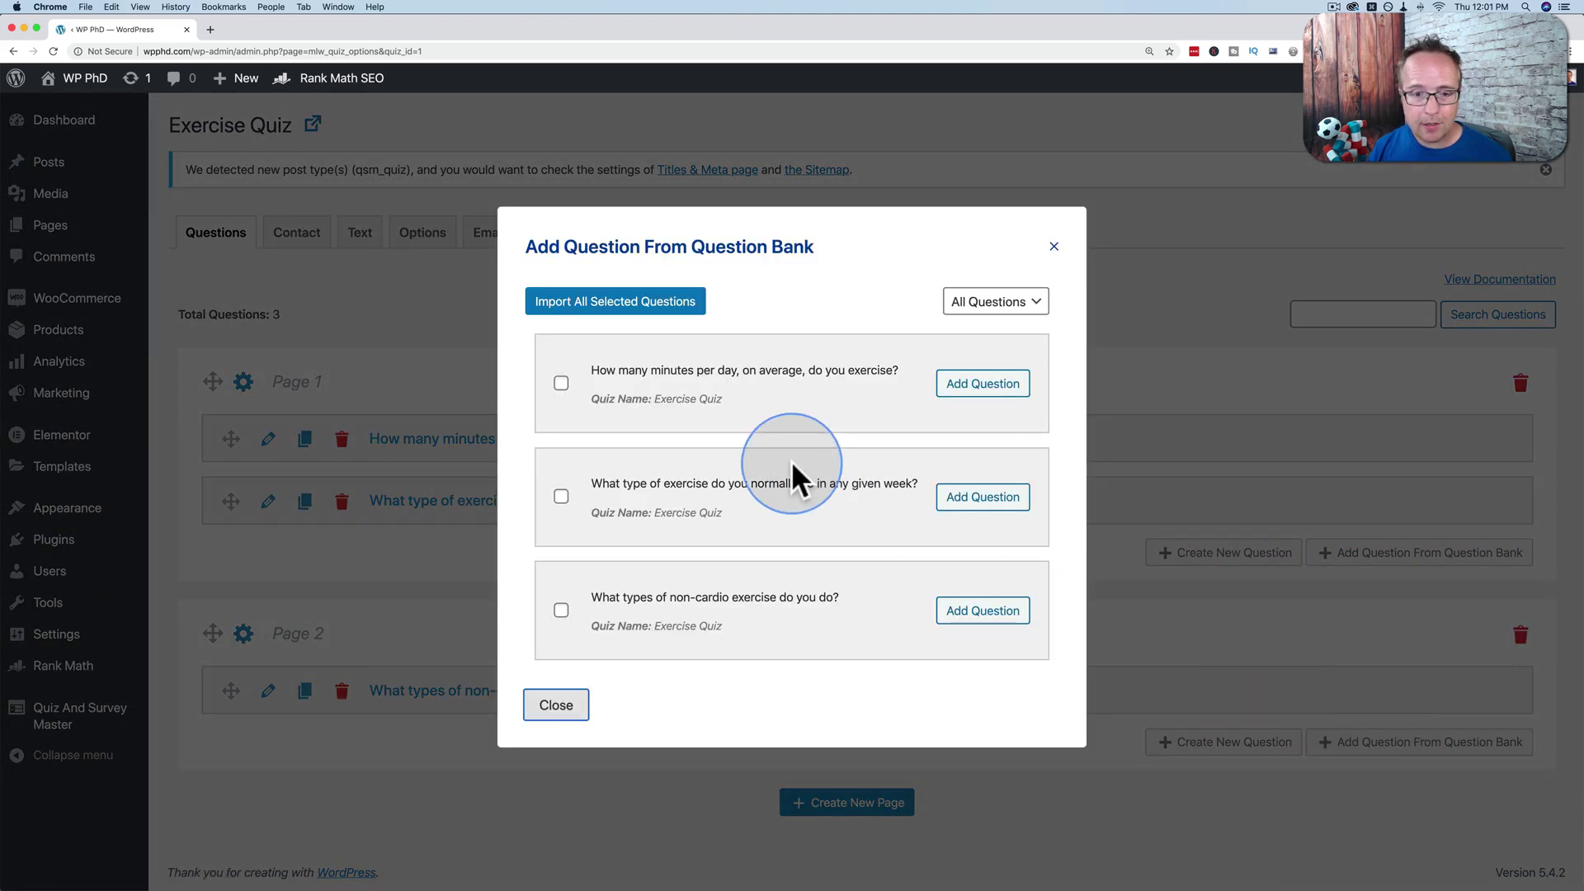
click(561, 383)
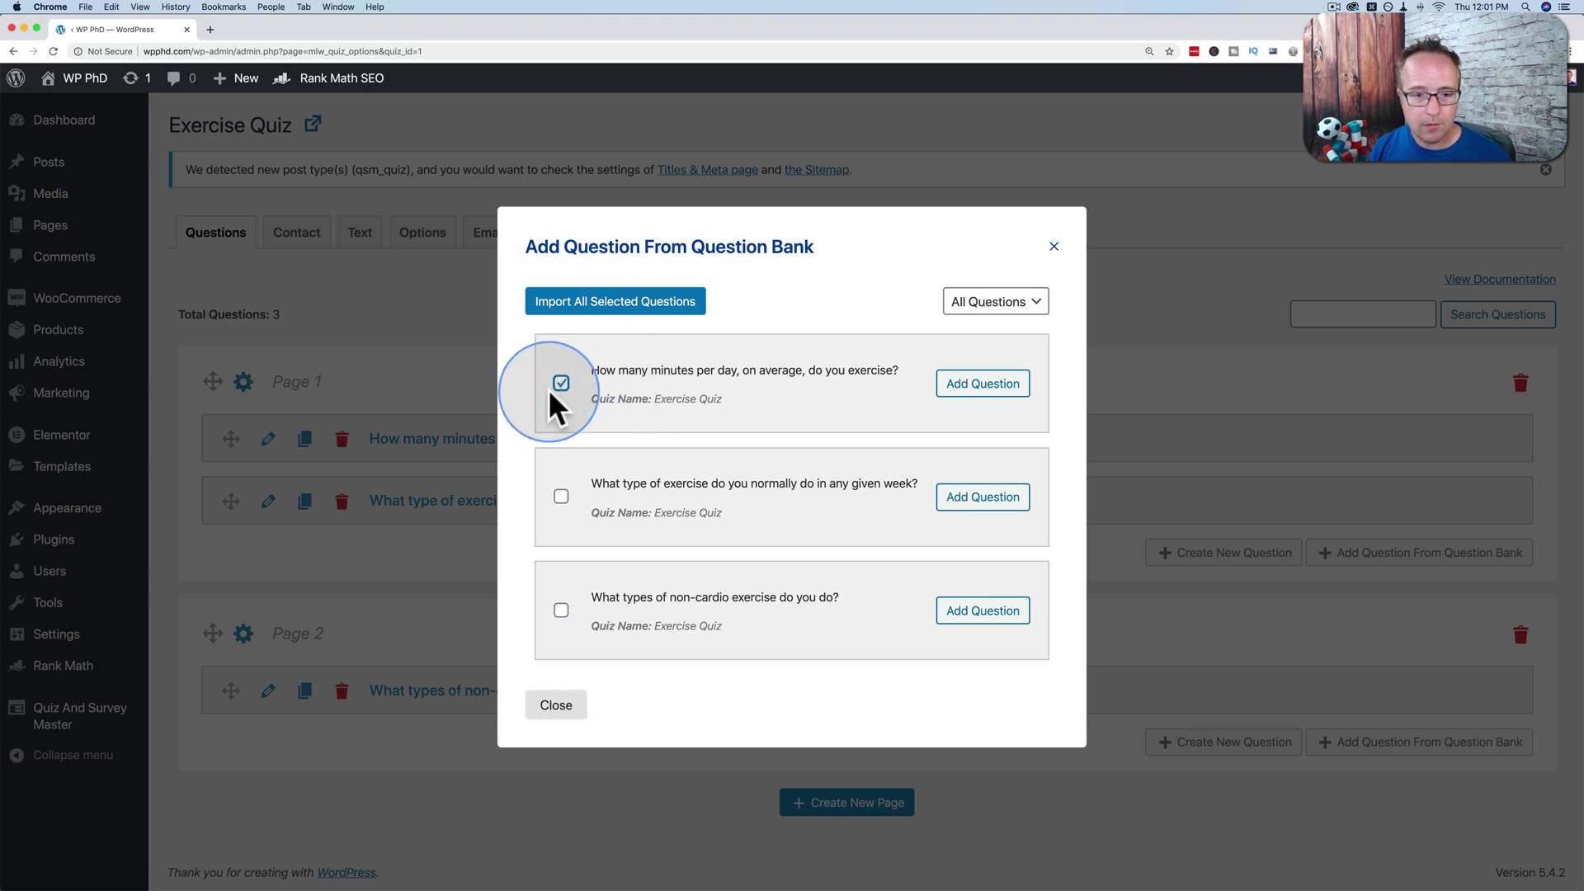
click(1008, 386)
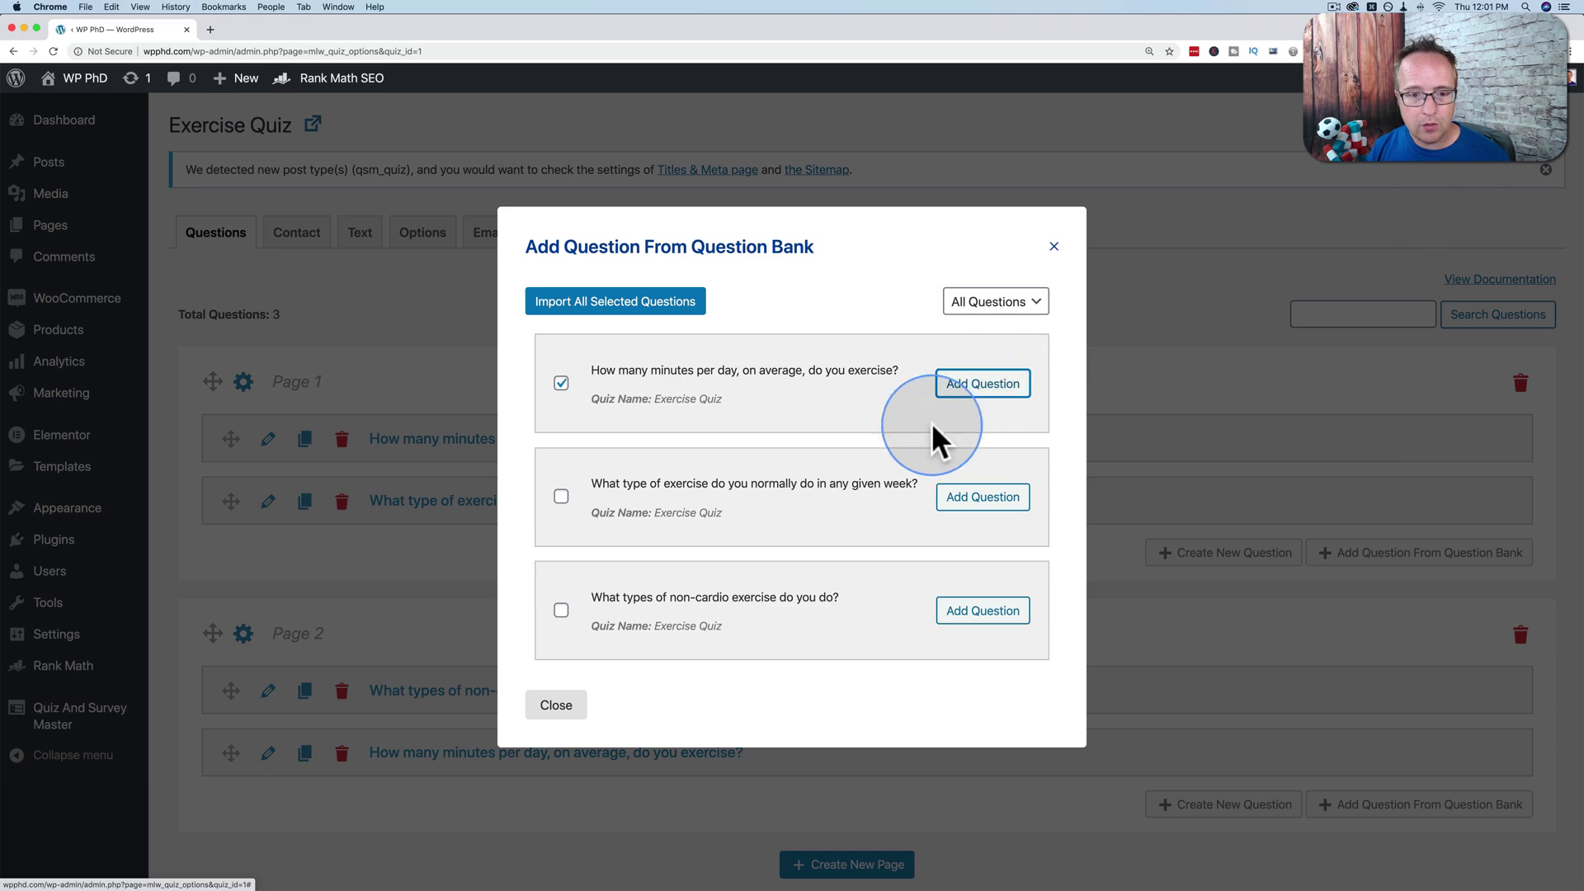
click(556, 705)
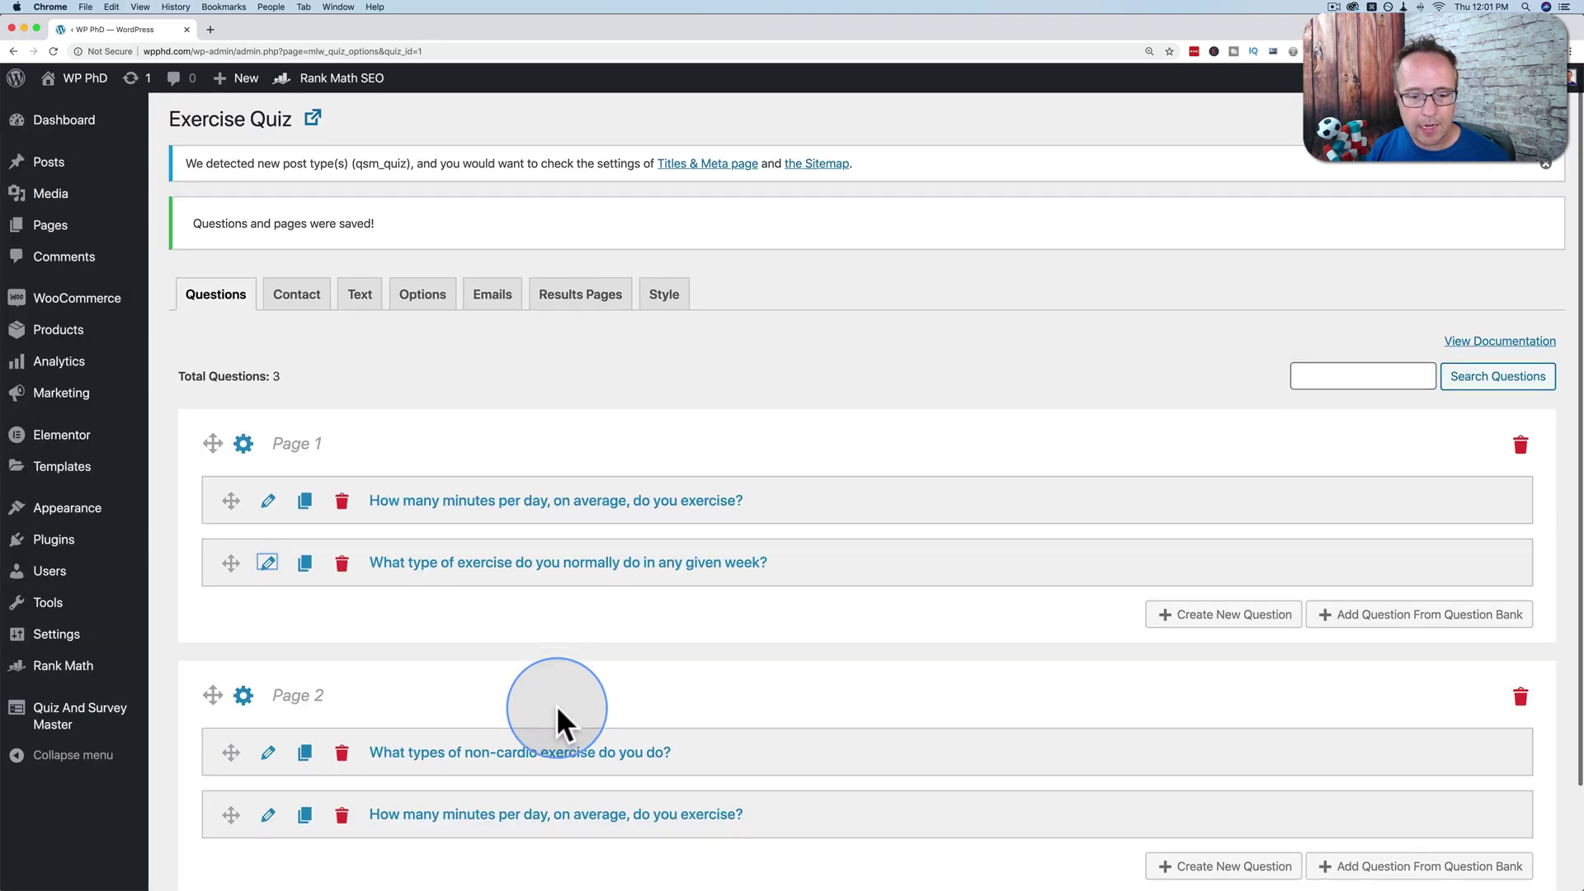
Step: Delete the duplicate minutes-per-day question from Page 2 and confirm the deletion
scroll(556, 705, down, 2)
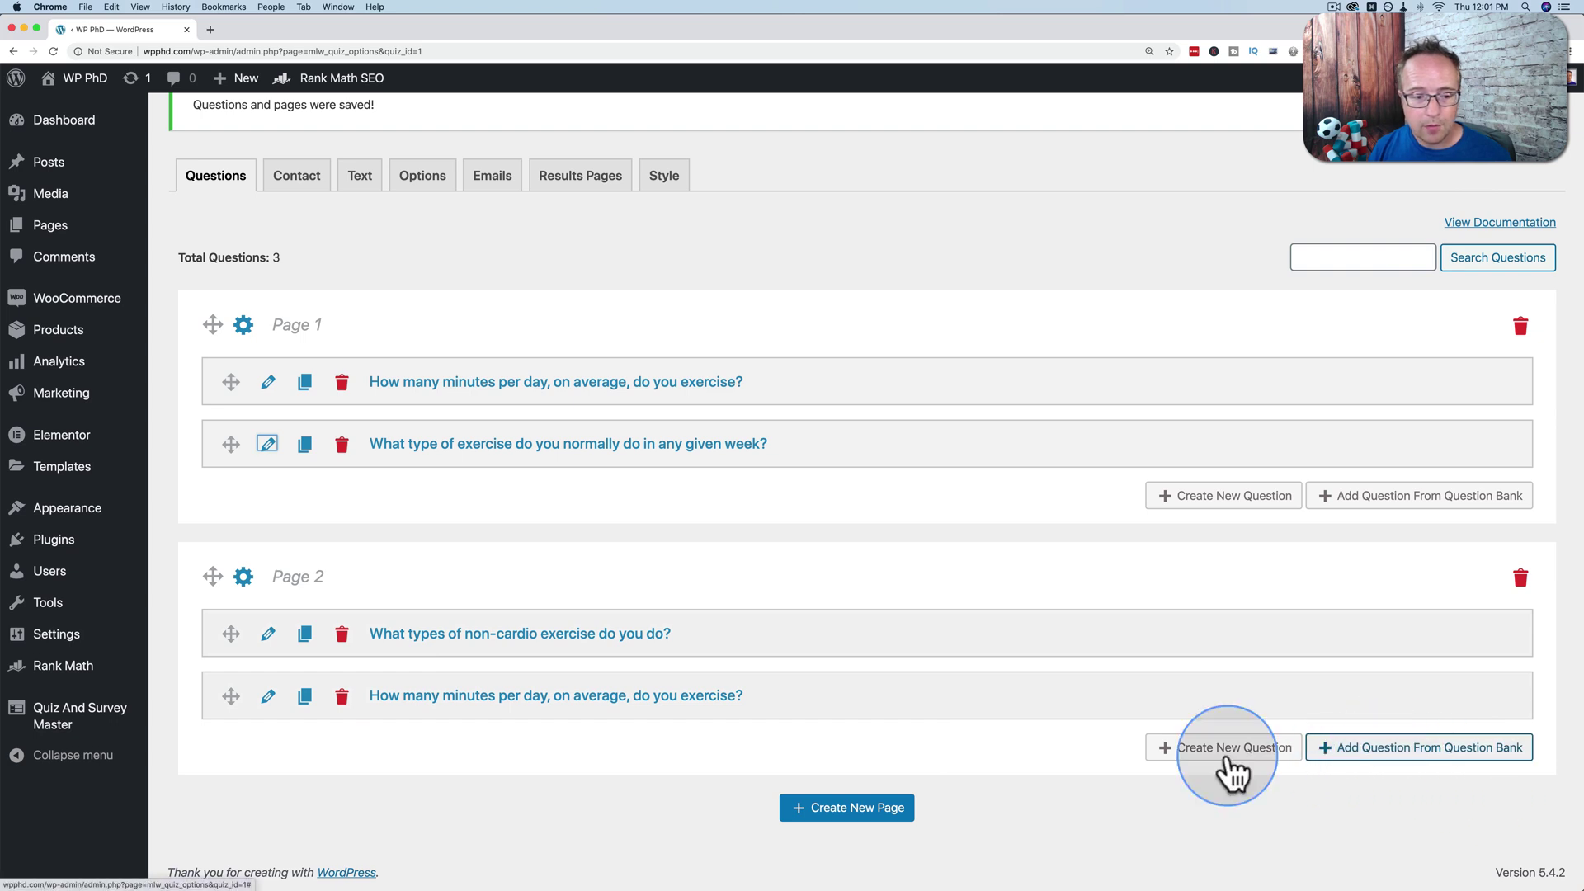
click(341, 698)
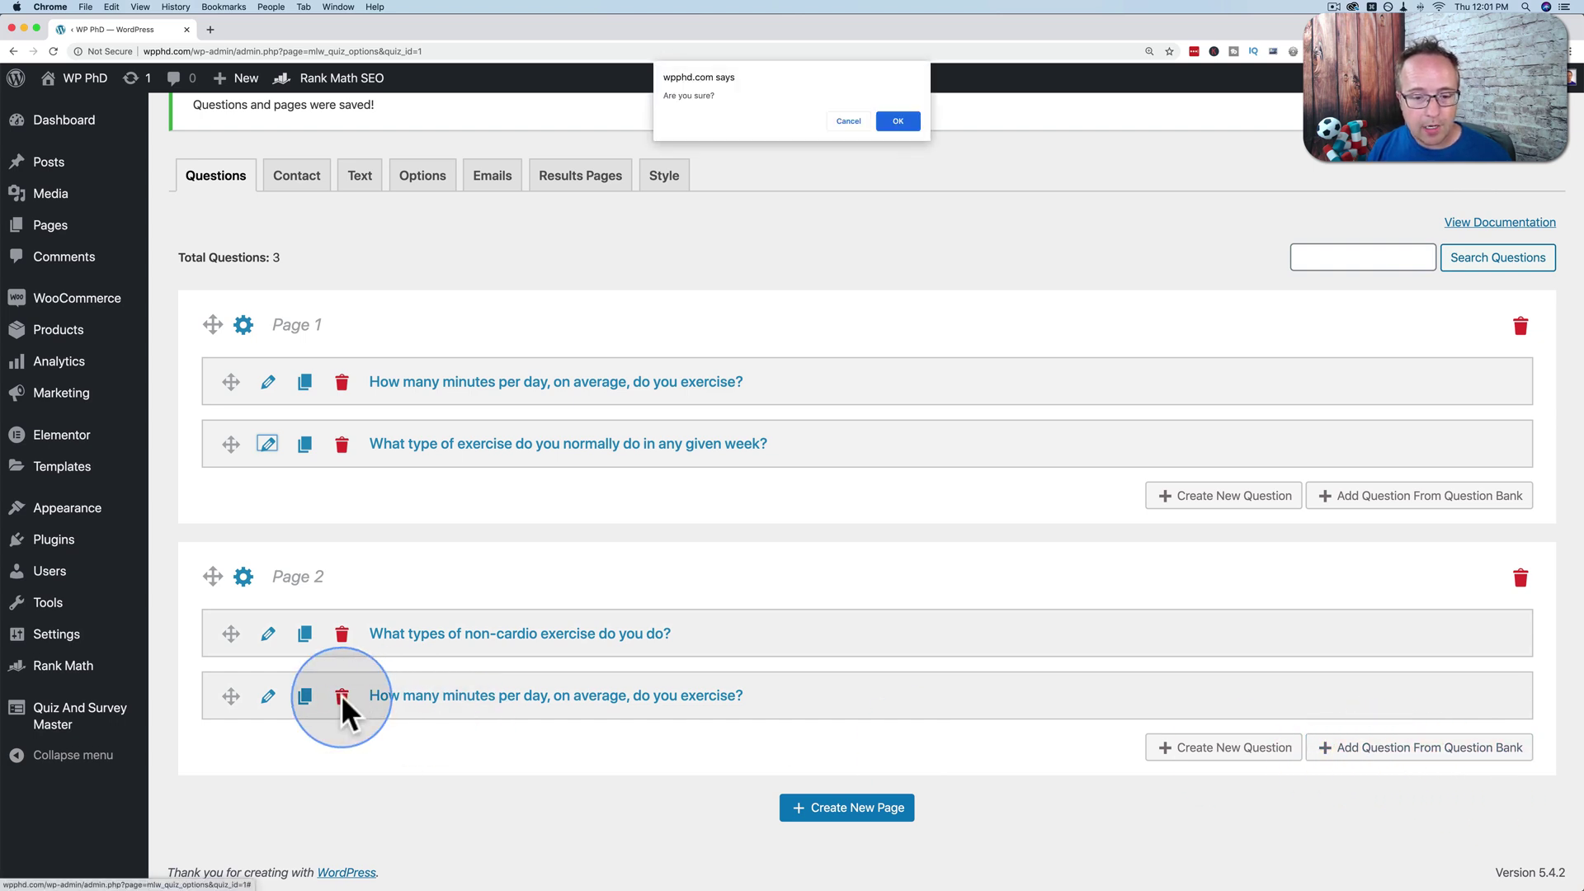
click(894, 117)
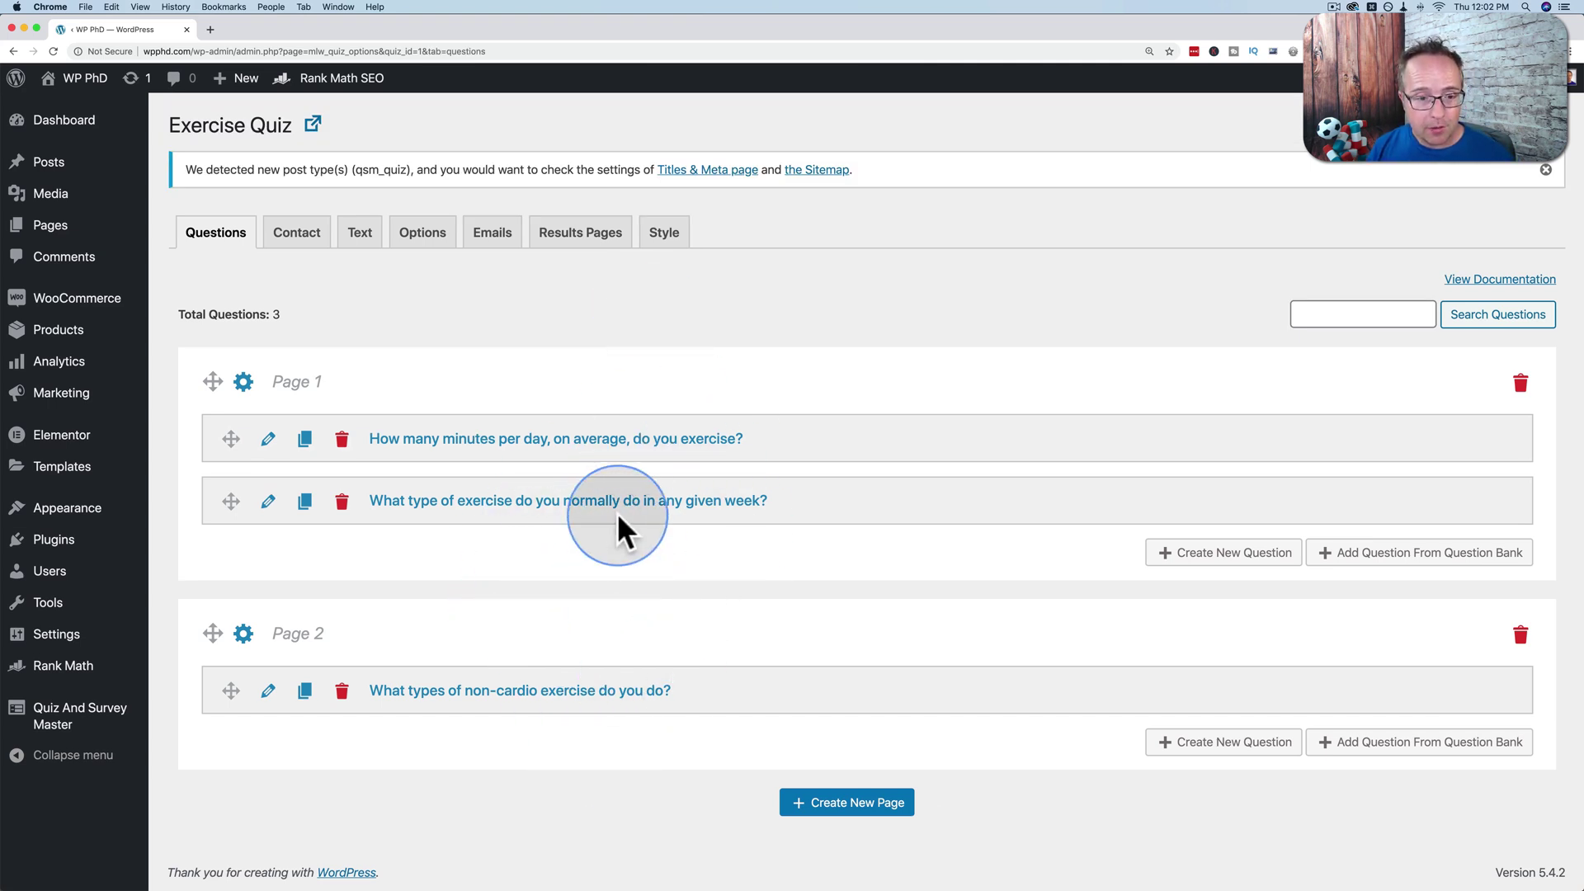
Step: Open the minutes-per-day question on Page 1 and examine how its answers are graded
click(267, 439)
scroll(799, 564, down, 2)
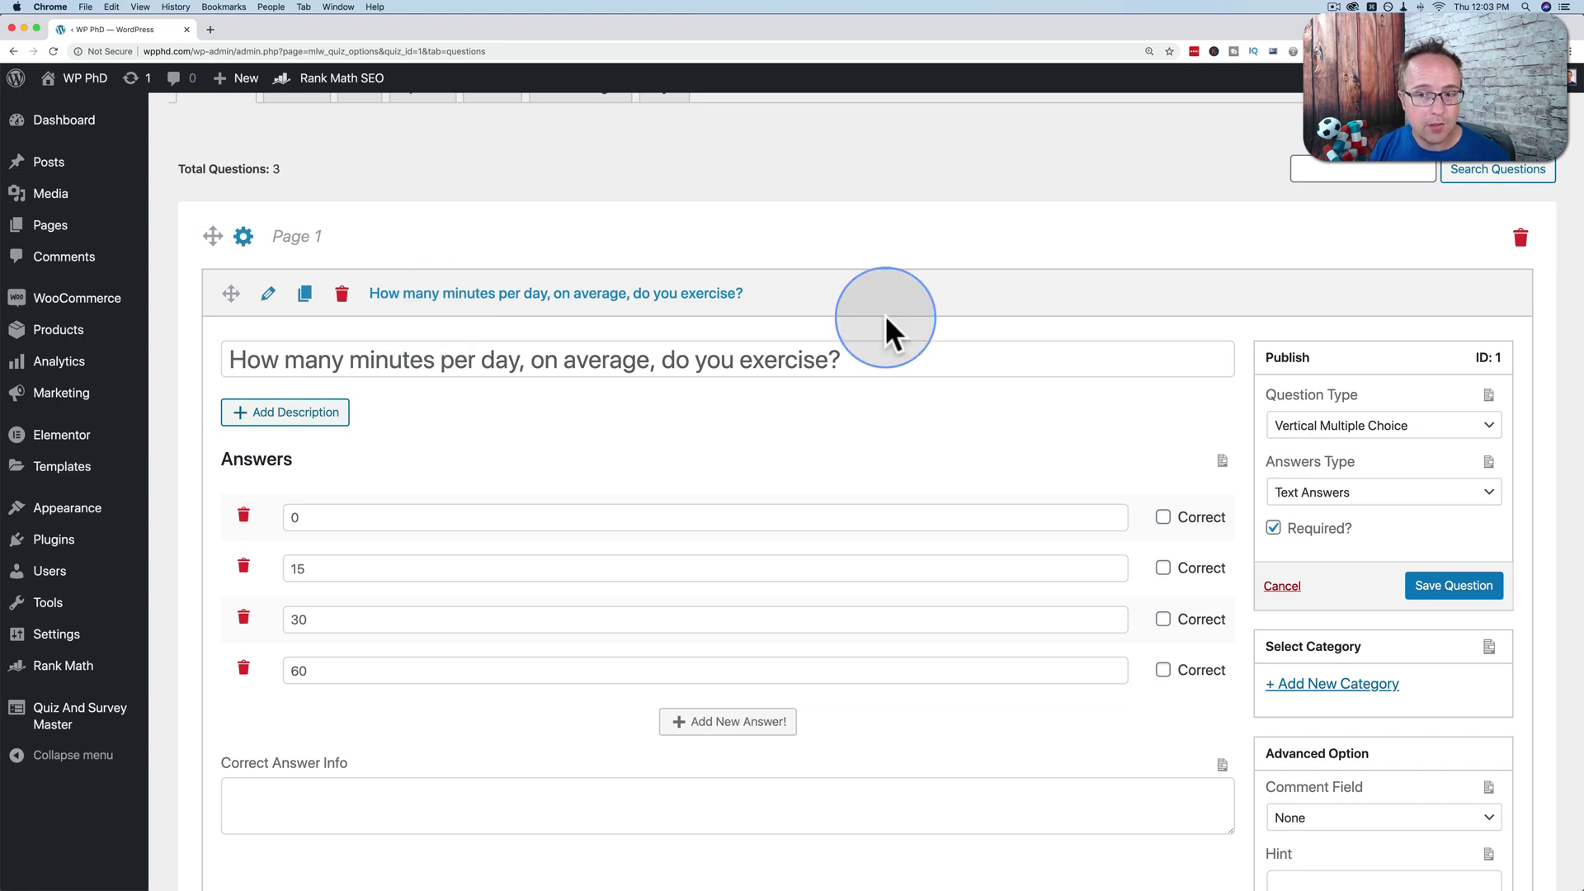
scroll(464, 231, up, 3)
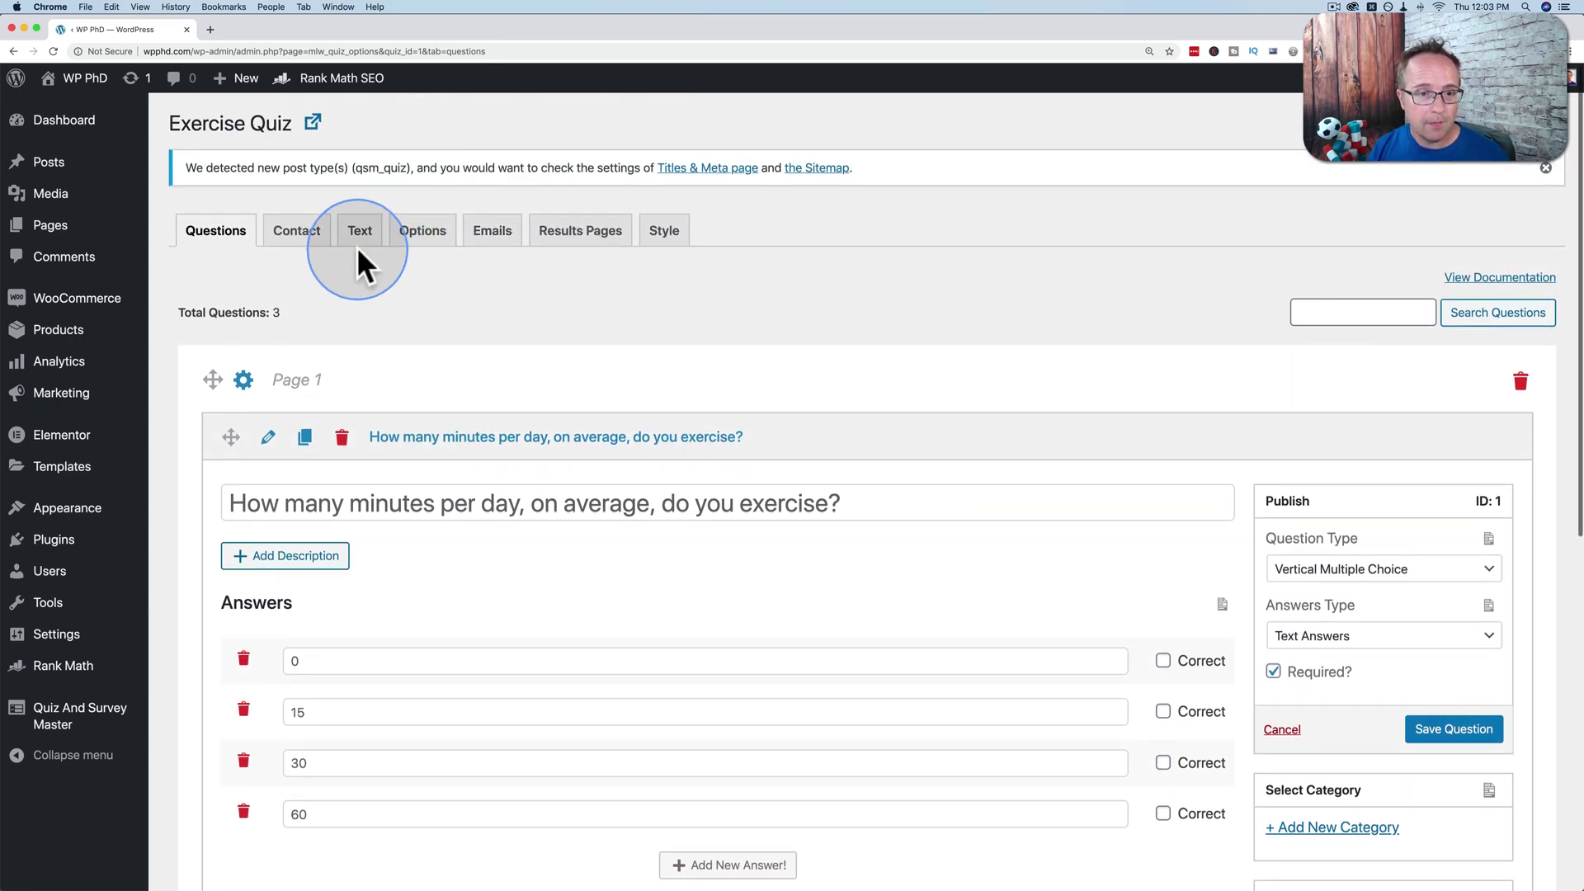
Step: Set the quiz's grading system to Points and save the quiz options
click(419, 231)
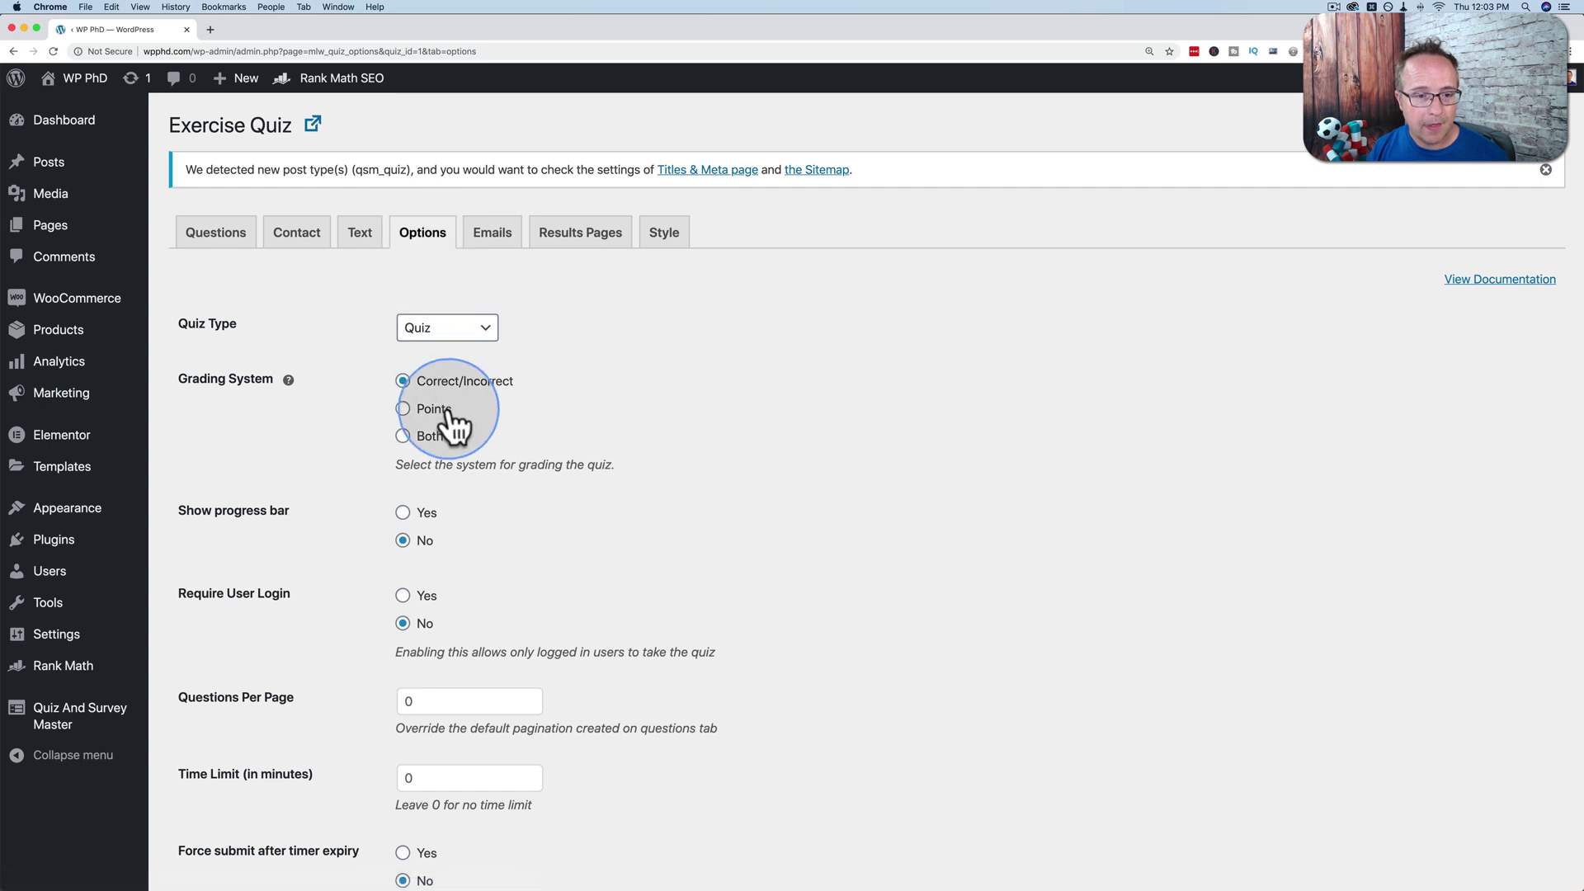
click(404, 409)
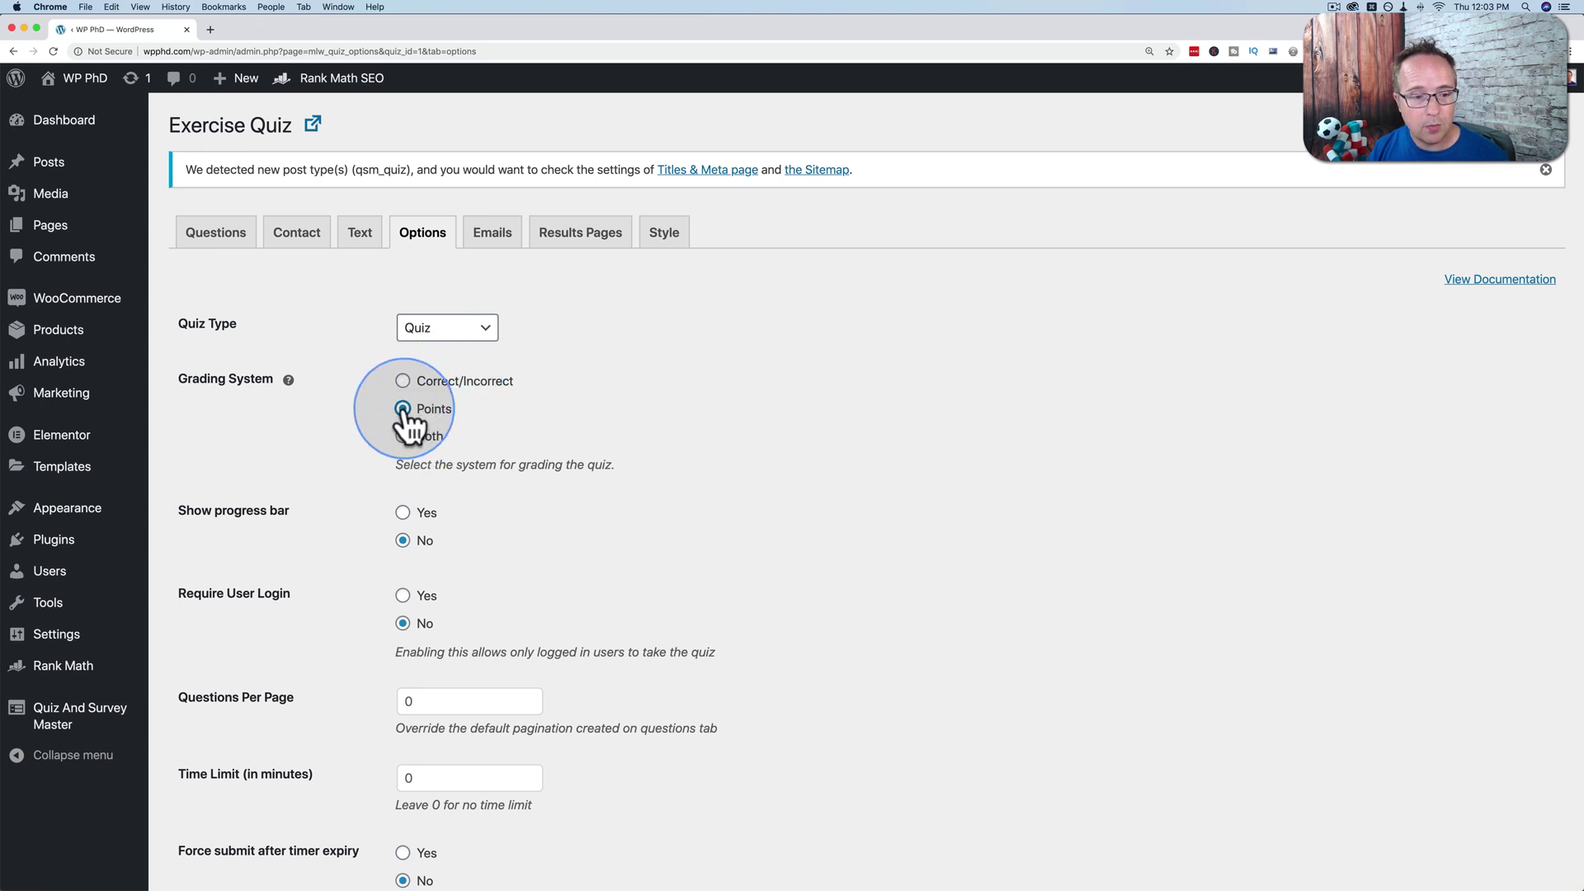
scroll(311, 566, down, 15)
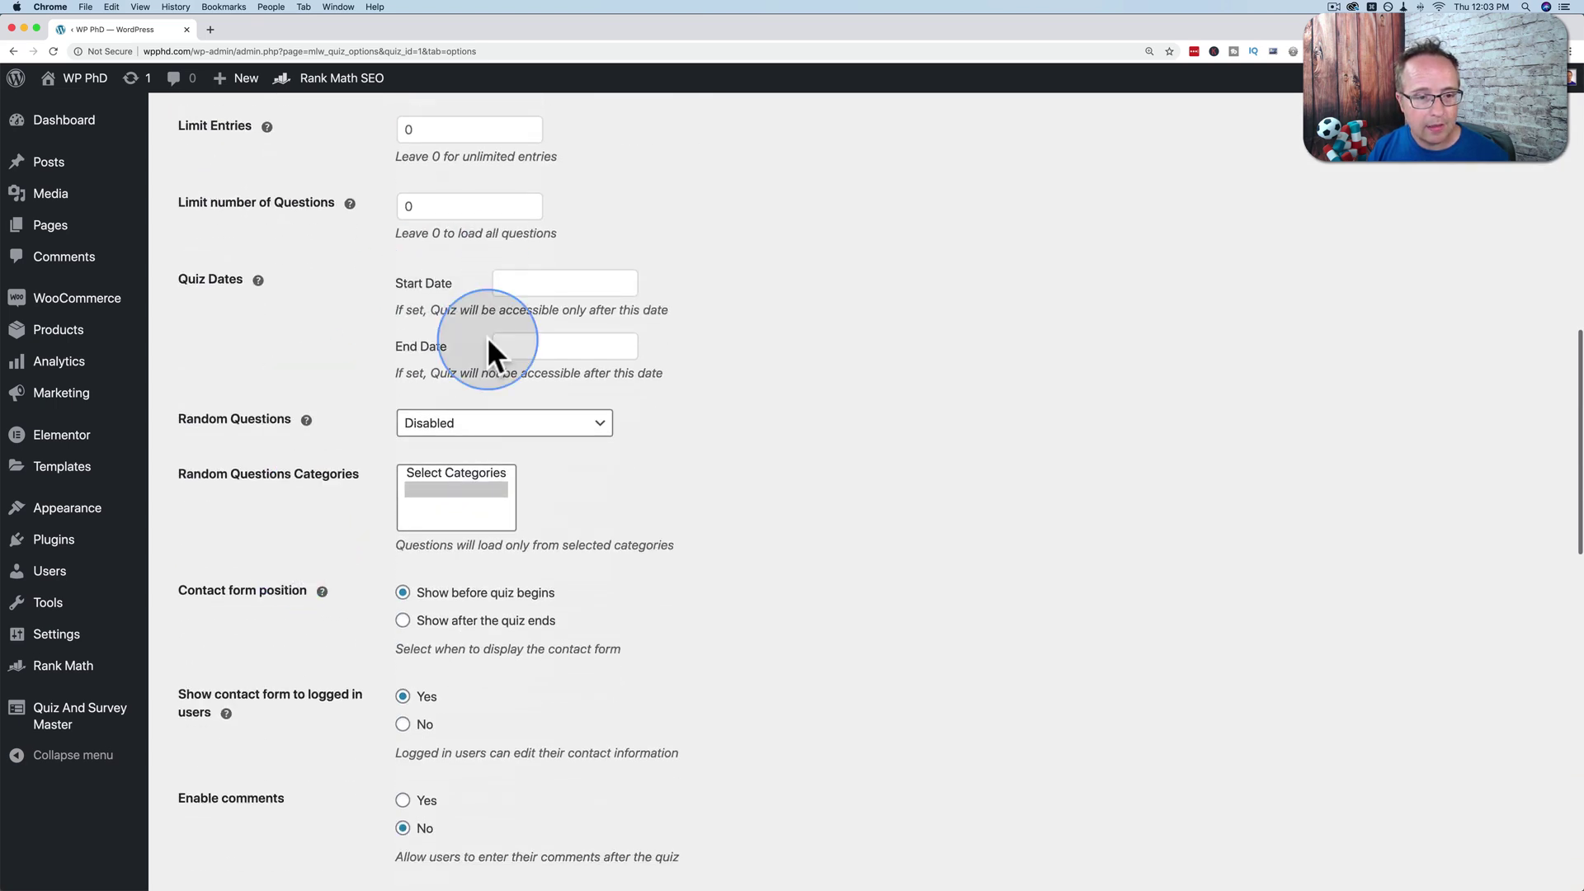
scroll(269, 639, down, 20)
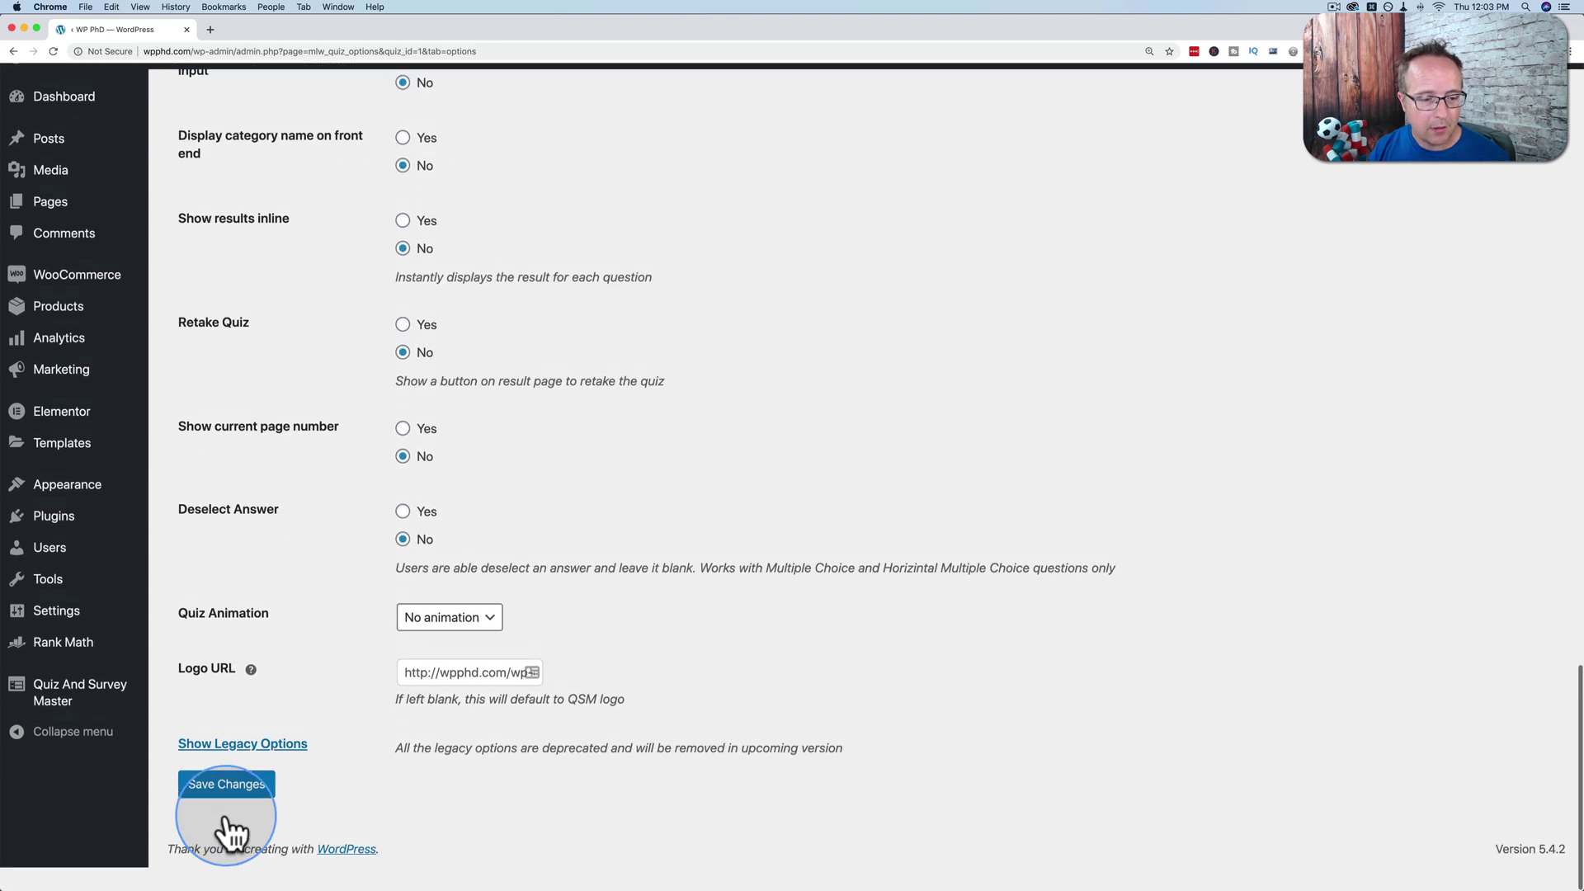
click(219, 813)
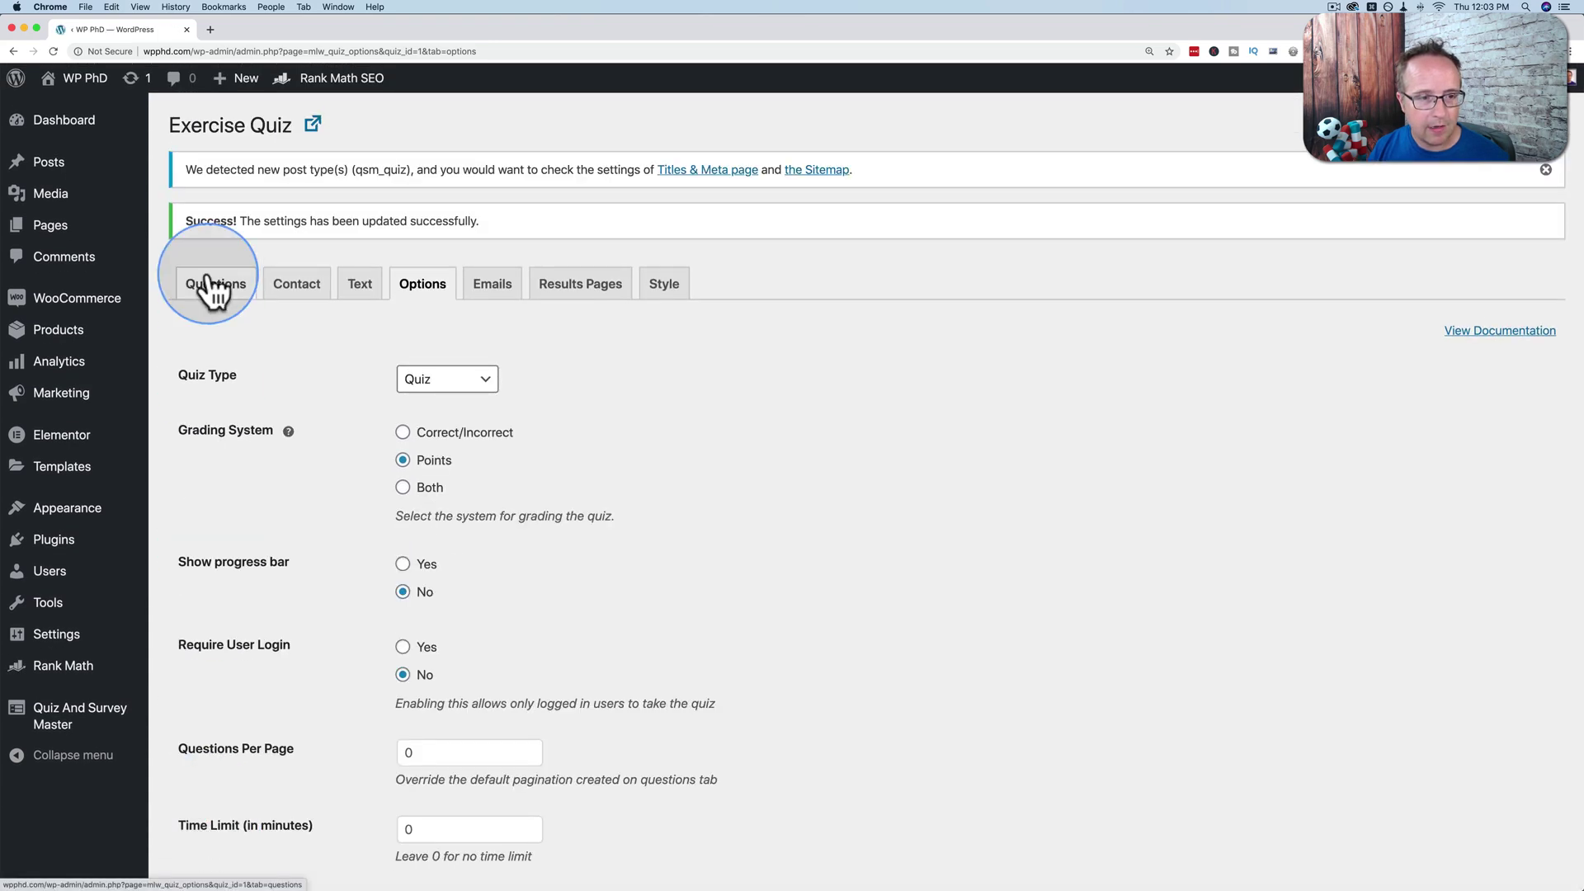
Step: In the minutes-per-day question, assign 1, 2 and 3 points to the answers 15, 30 and 60, and save the question
click(211, 284)
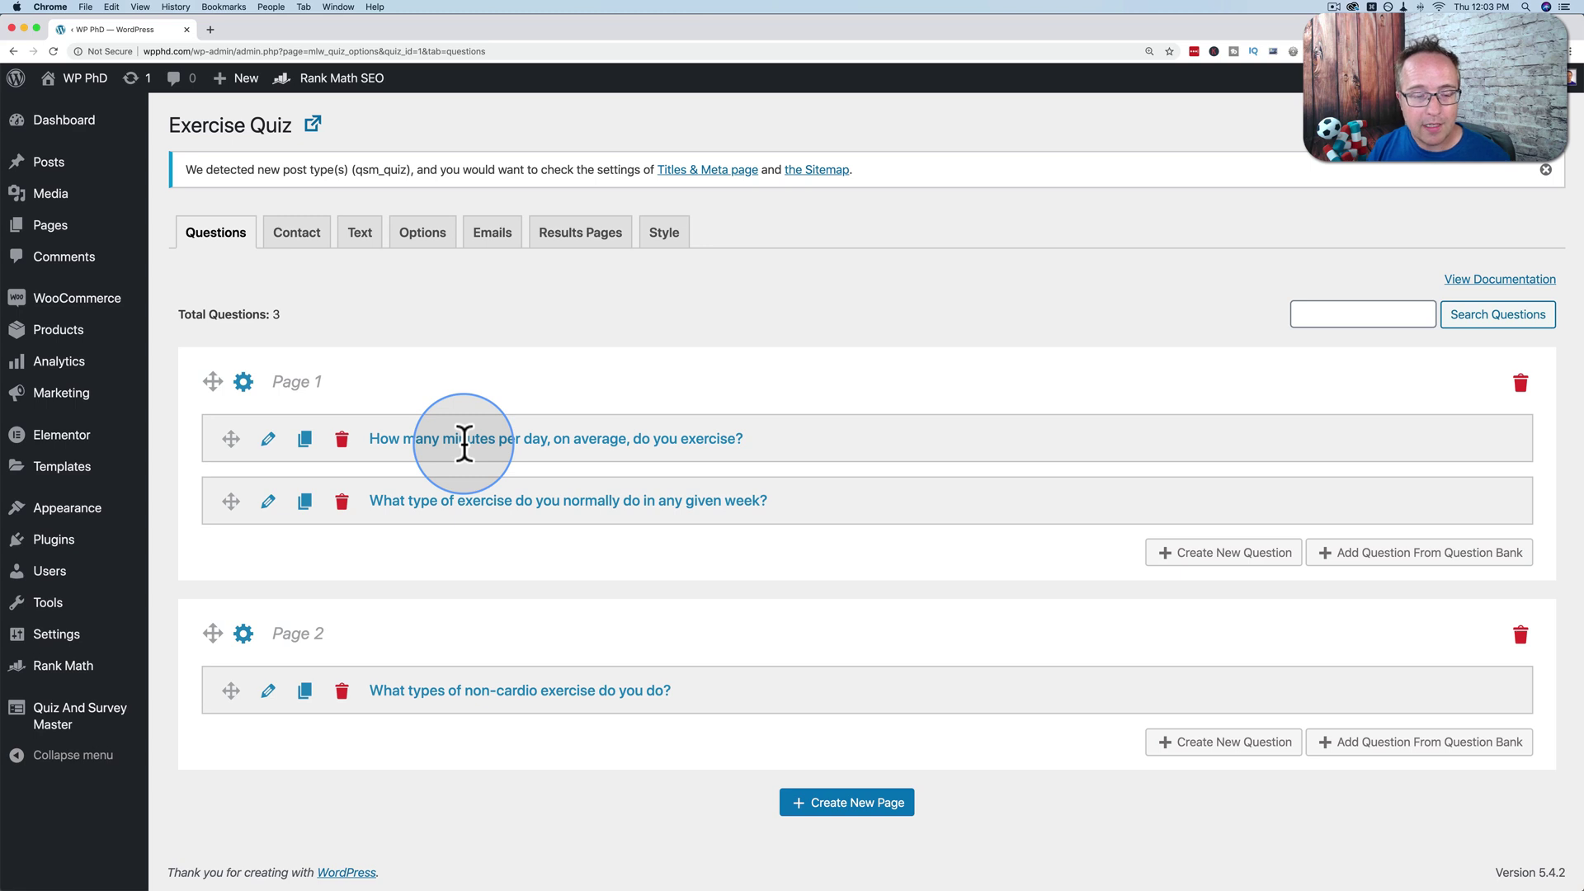
click(267, 438)
scroll(886, 563, down, 4)
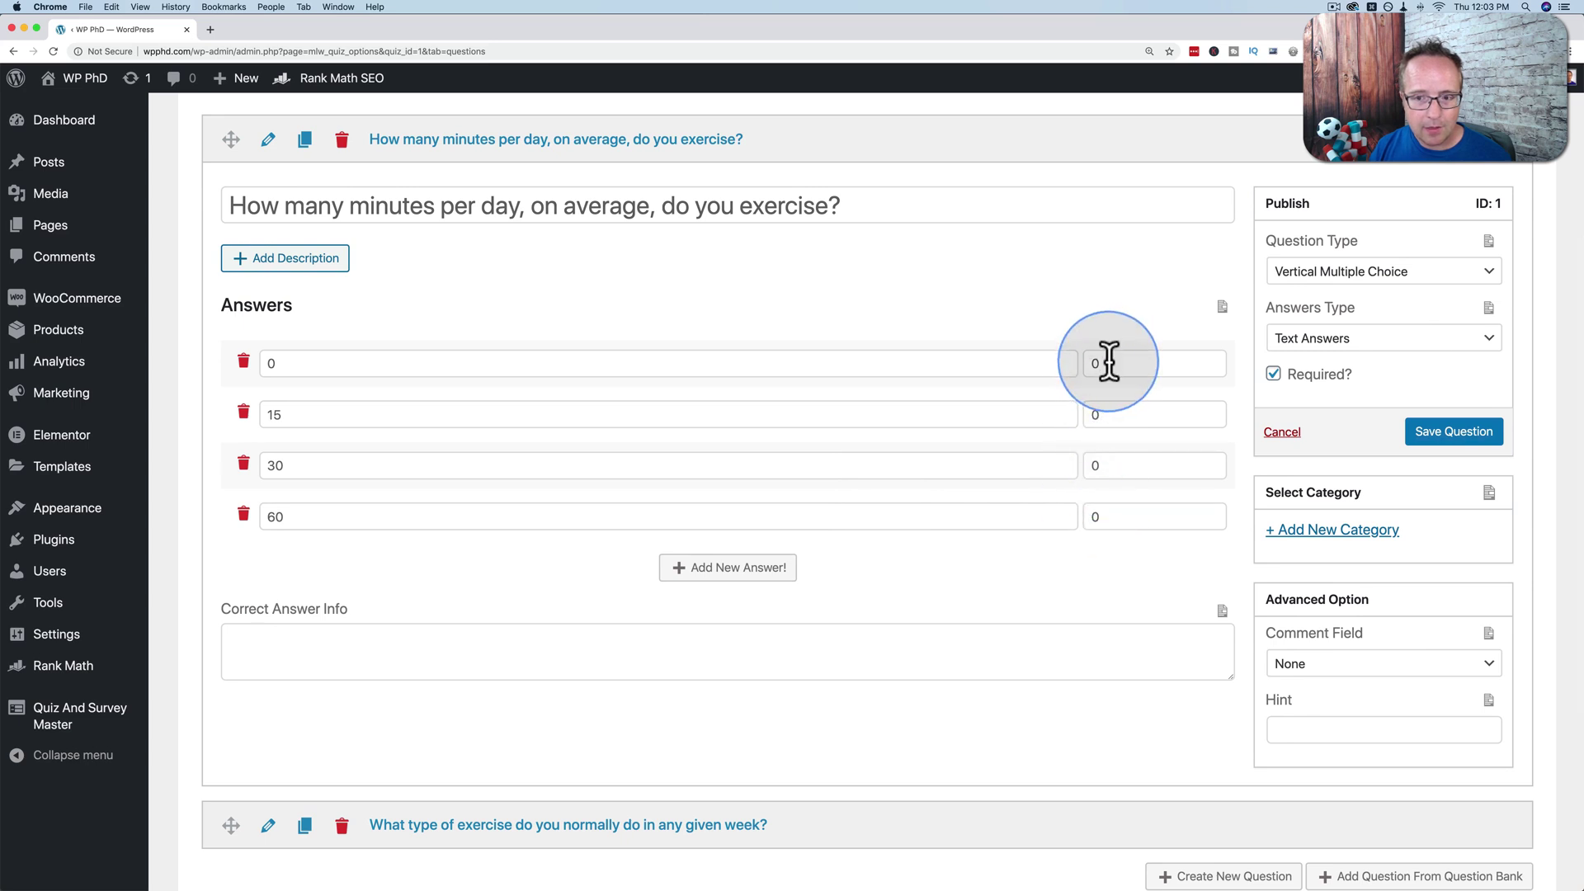
drag(1109, 361, 1075, 365)
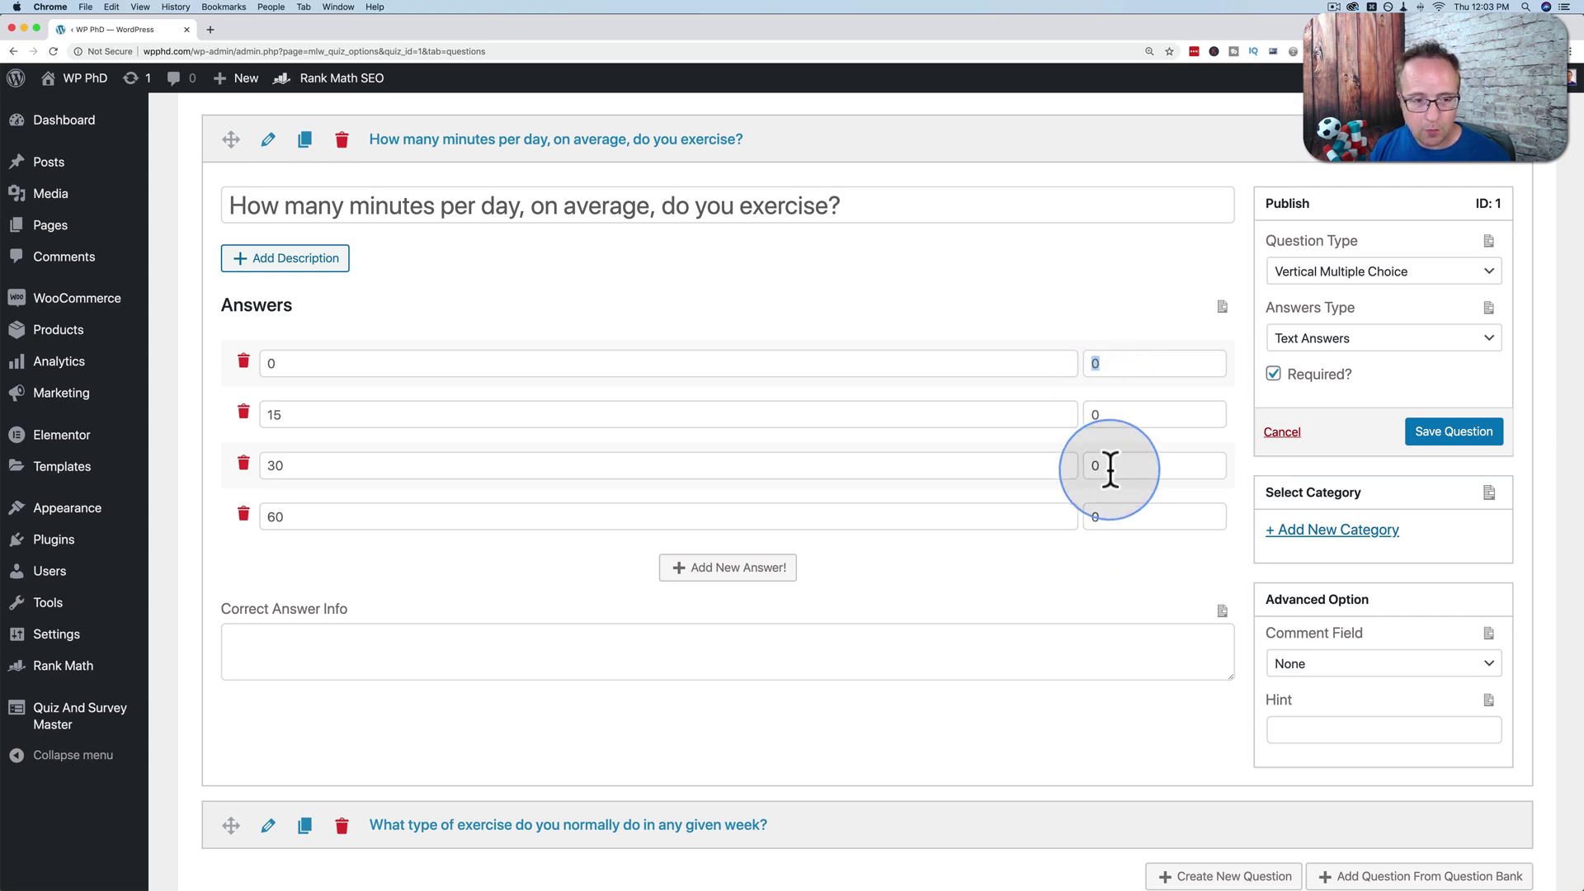
double_click(1107, 414)
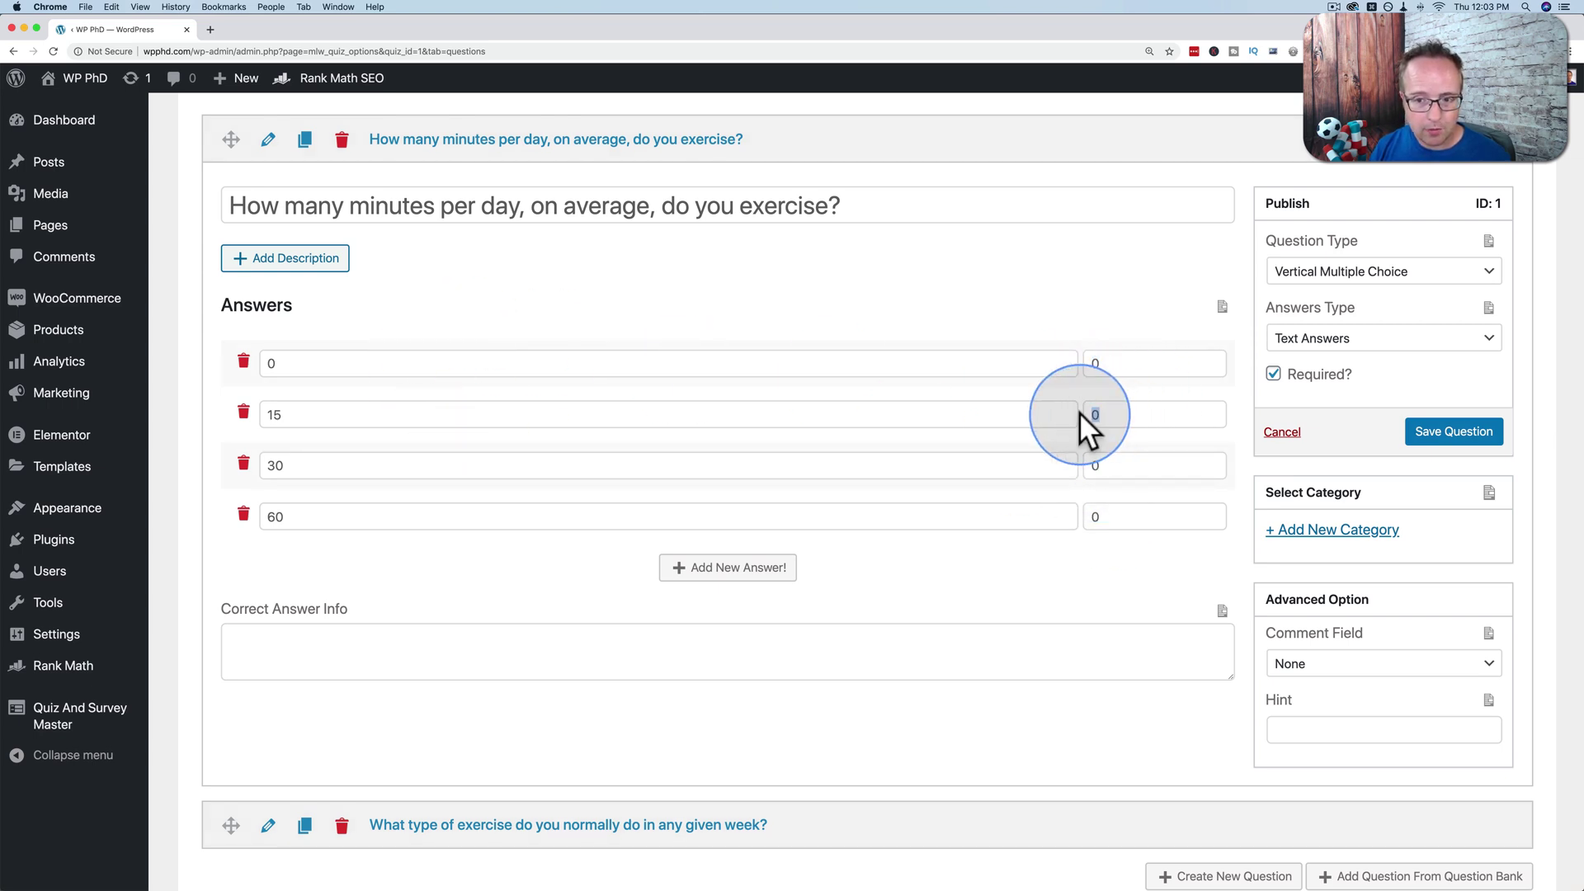
text(1)
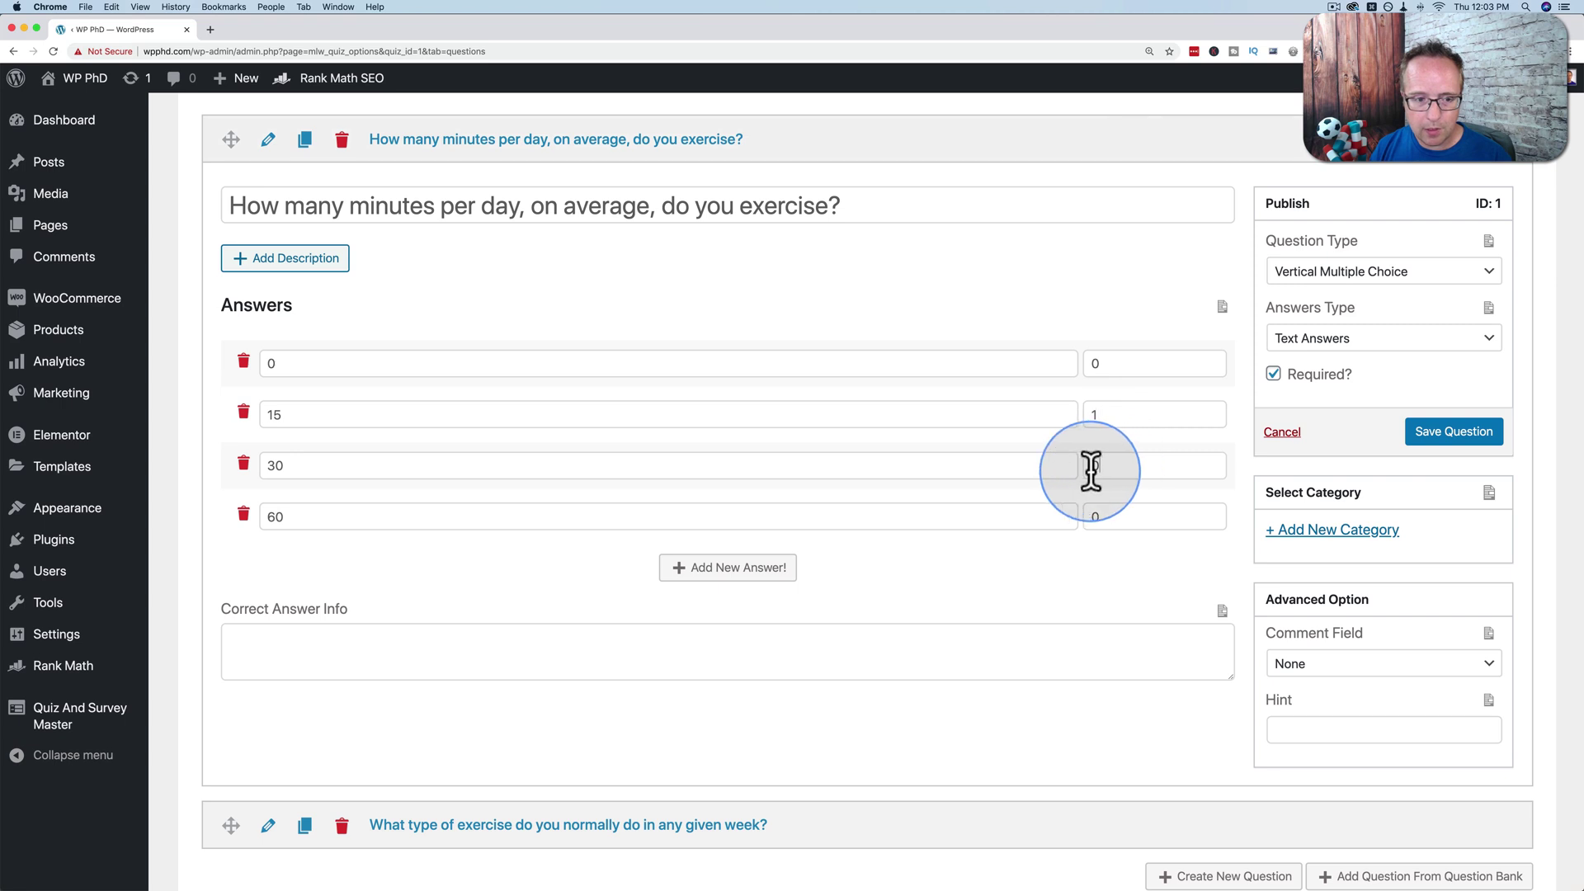
double_click(1094, 465)
text(2)
double_click(1100, 516)
text(3)
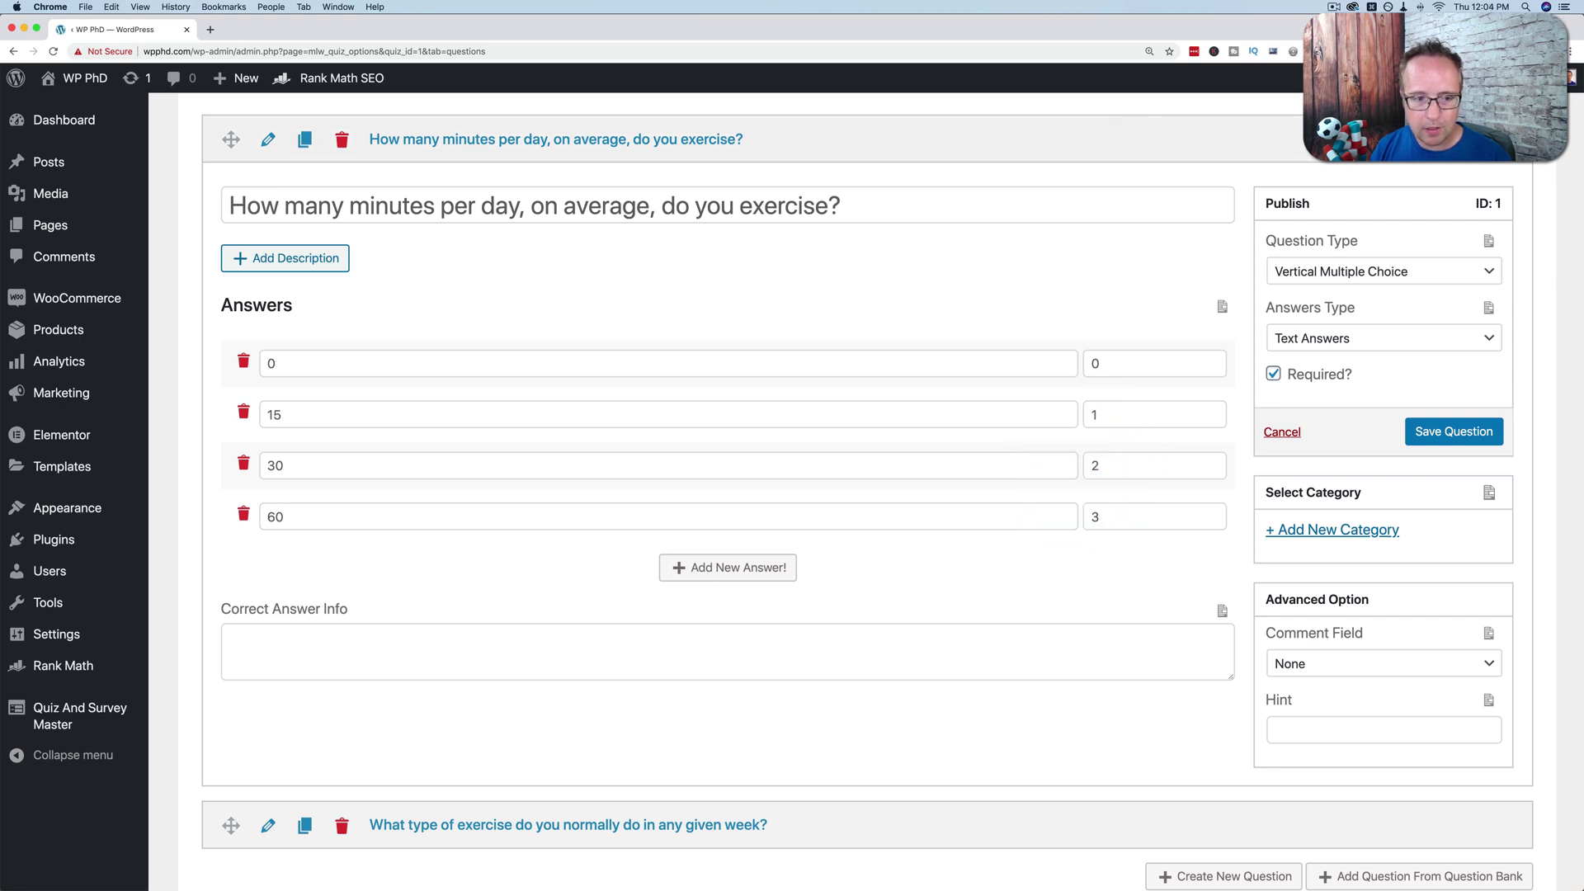
click(1447, 449)
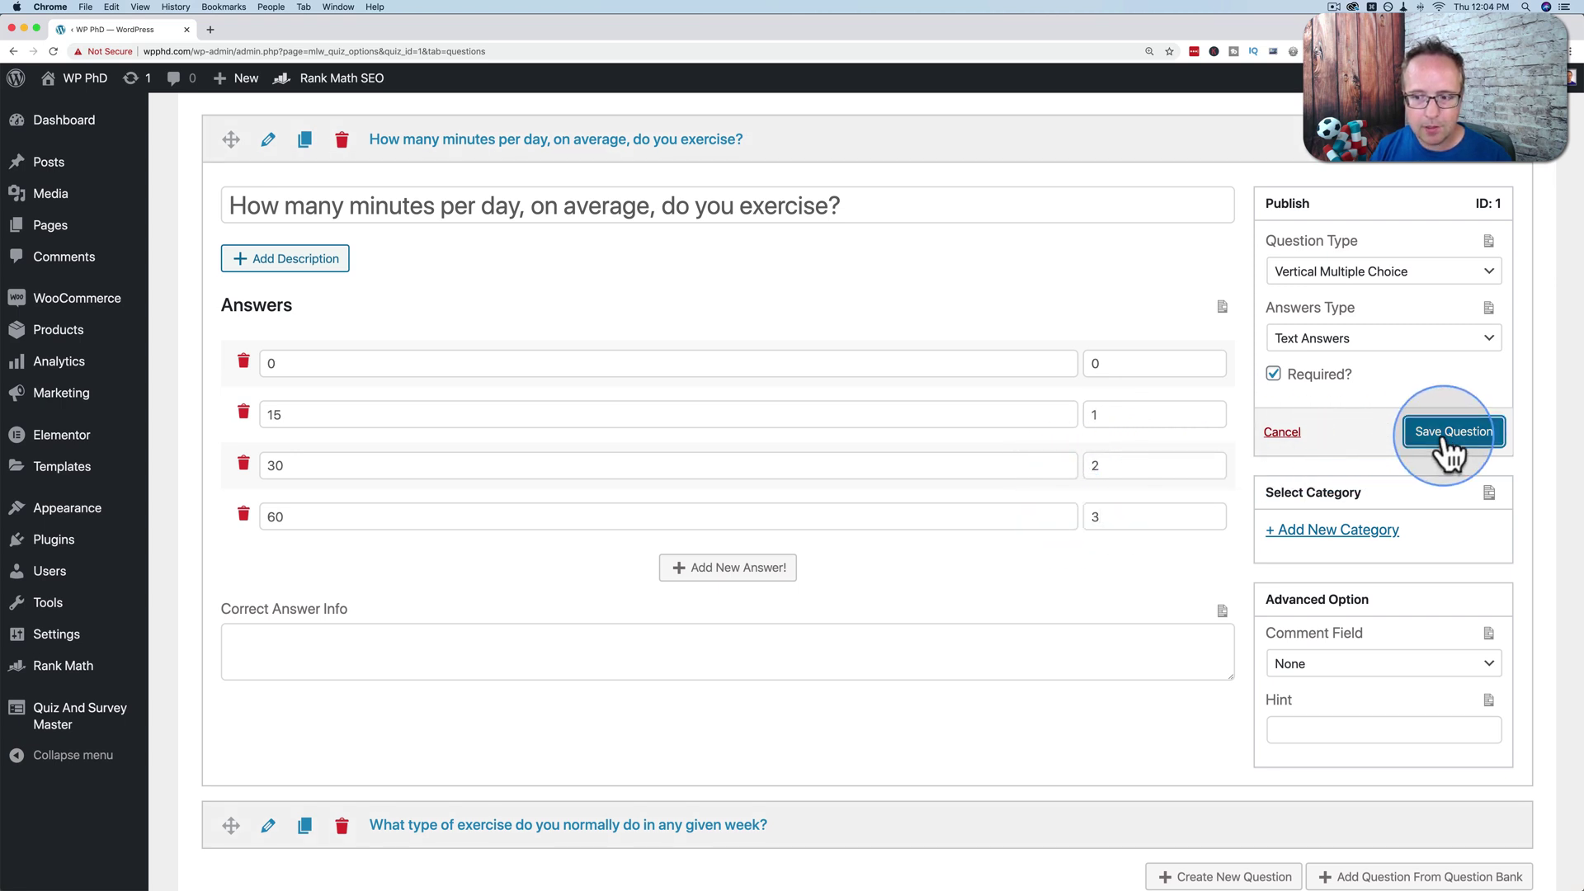
click(267, 140)
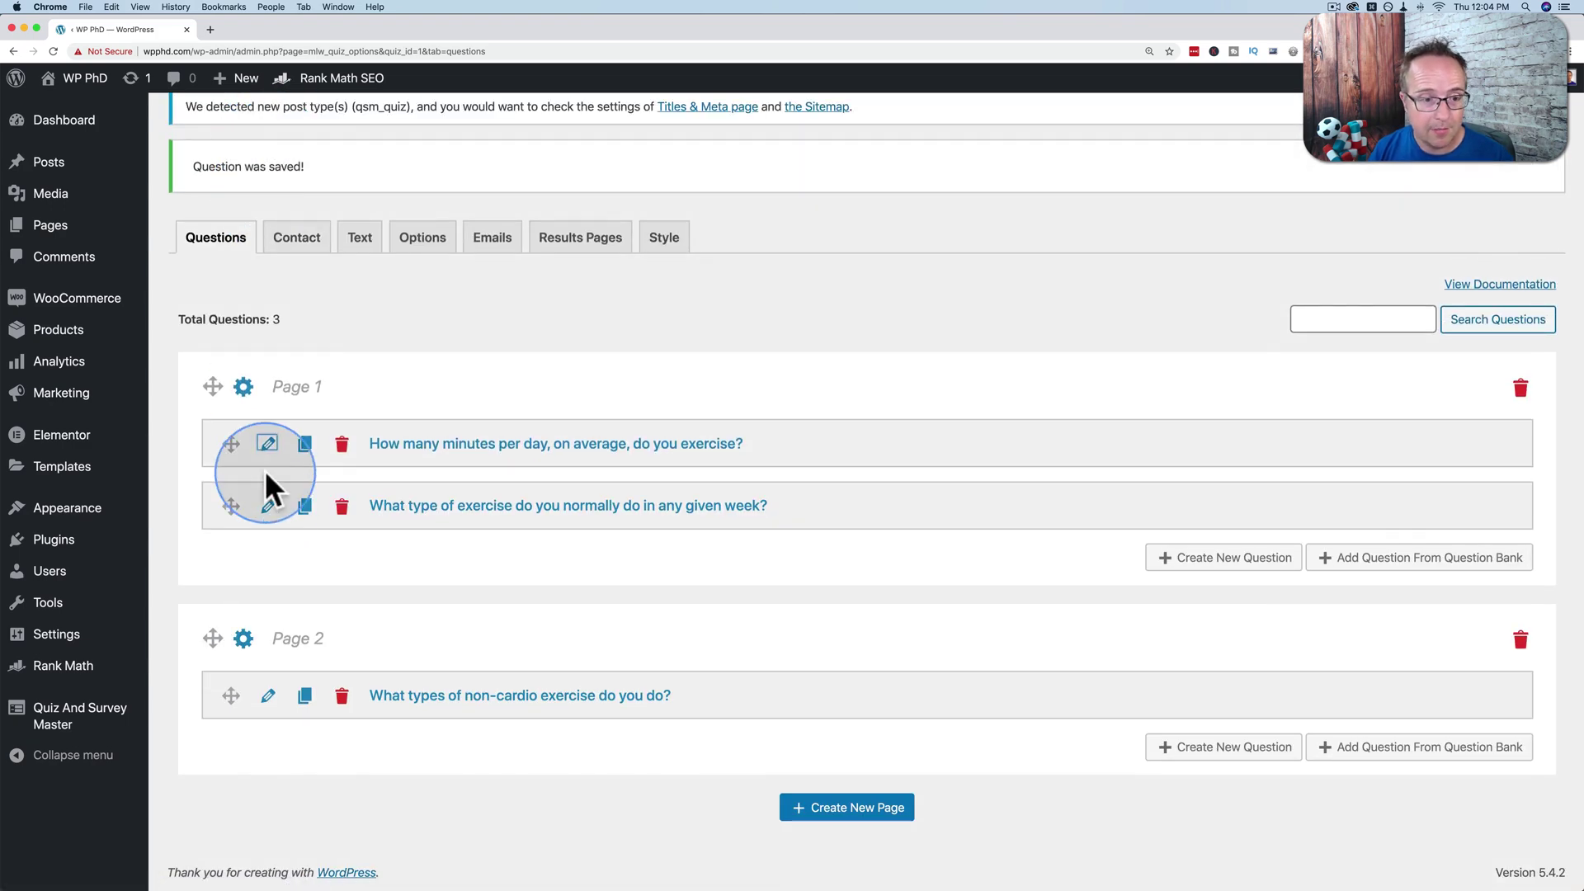
Step: In the weekly exercise type question, assign 1 point to light, 2 to moderate and 3 to heavy cardio, and save it
click(265, 503)
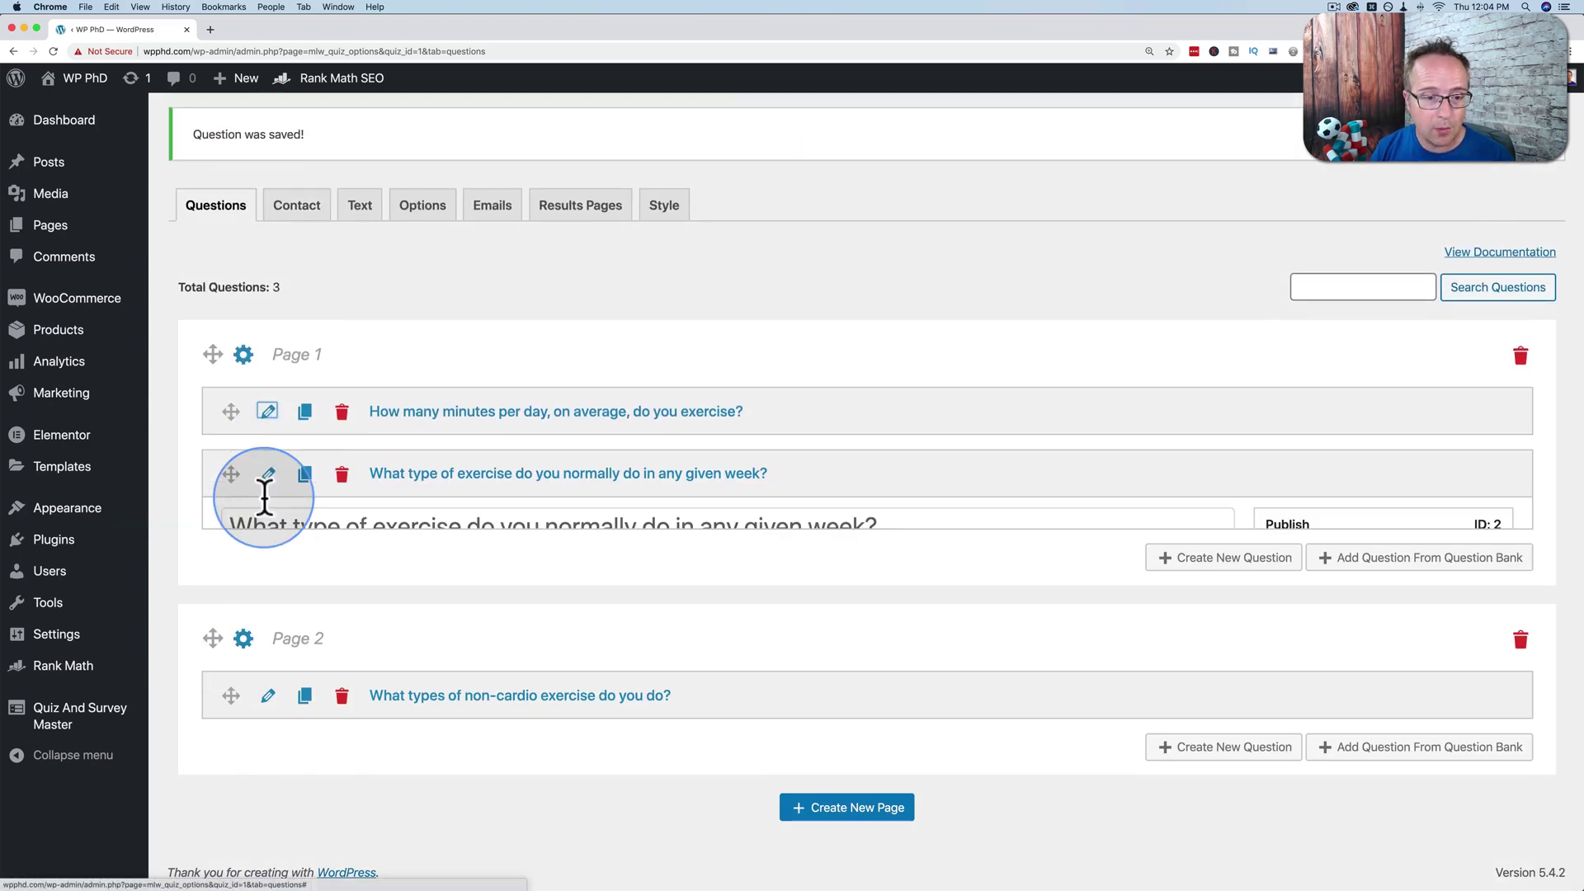
scroll(671, 506, down, 5)
scroll(804, 547, down, 2)
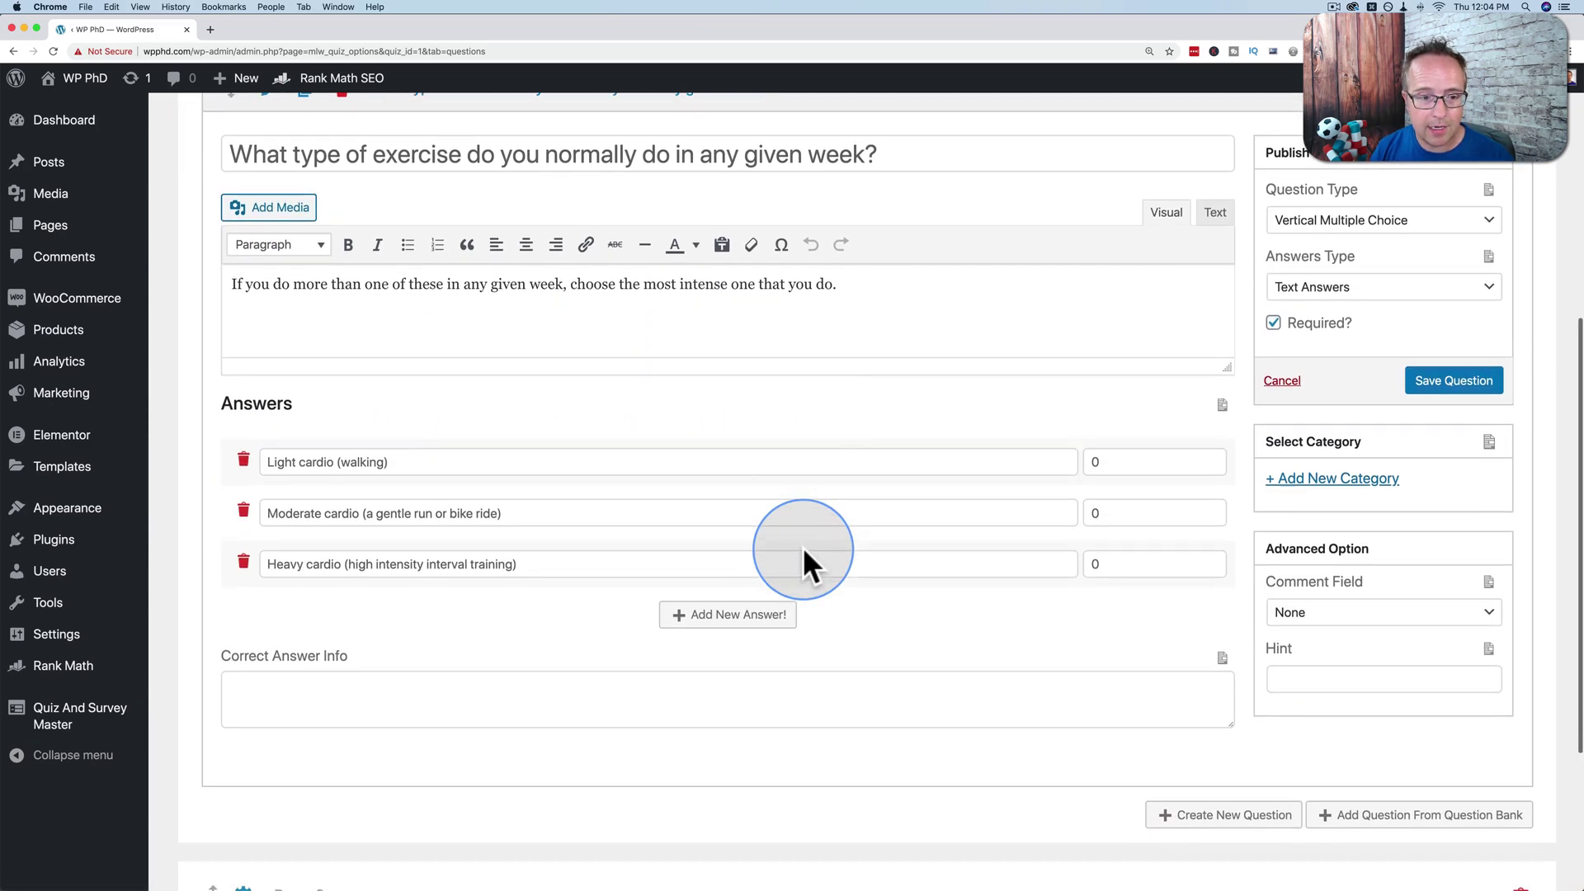
drag(1104, 457, 1068, 455)
text(1)
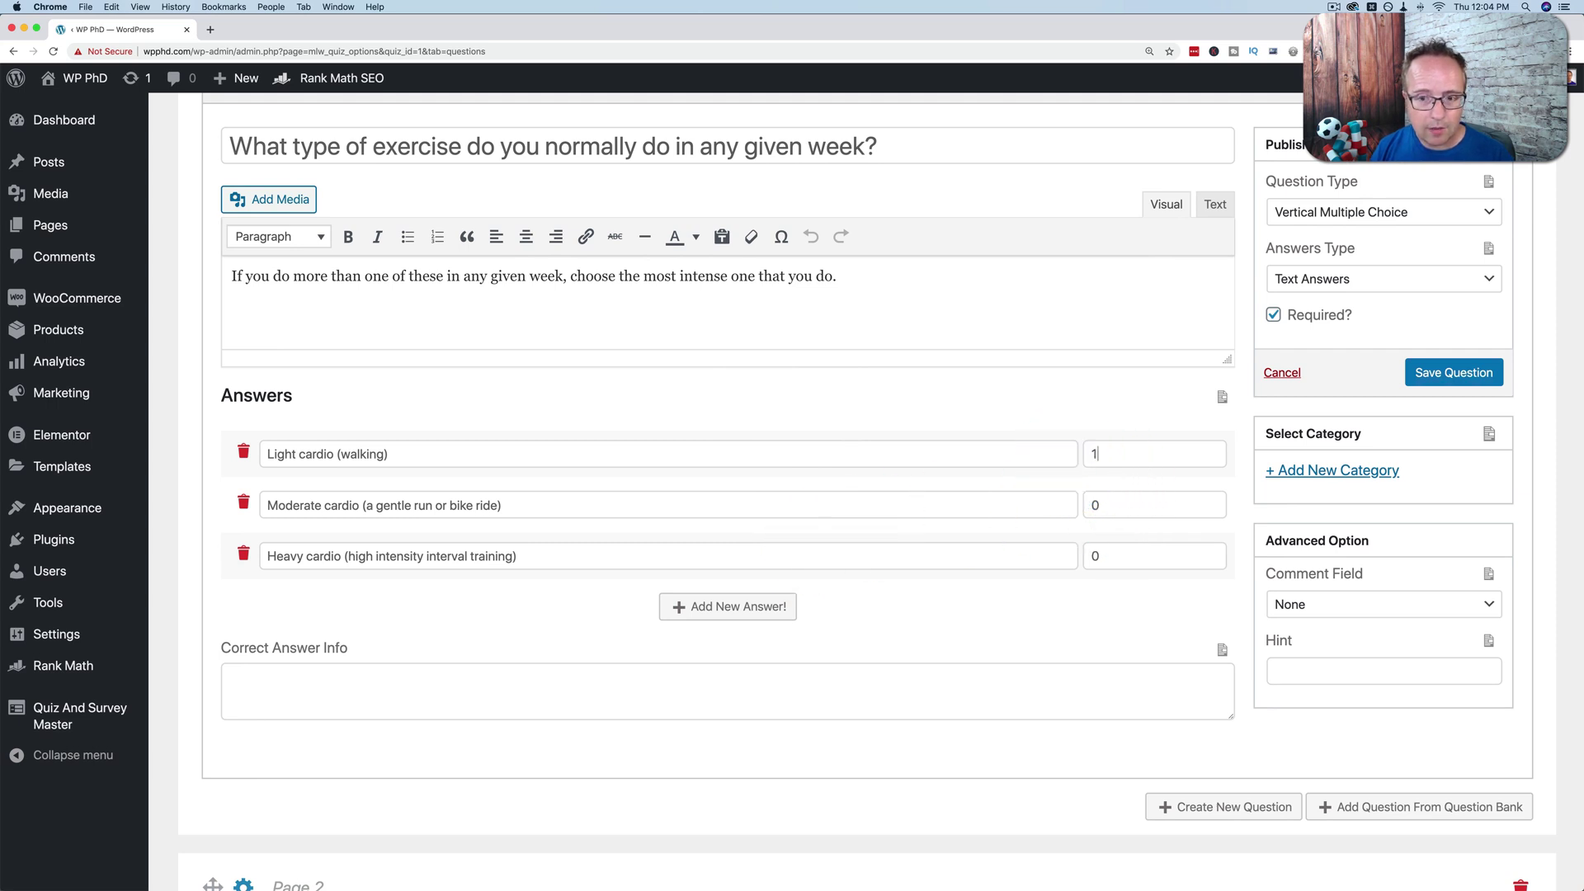
drag(1103, 505, 1072, 503)
text(2)
drag(1097, 555, 1065, 551)
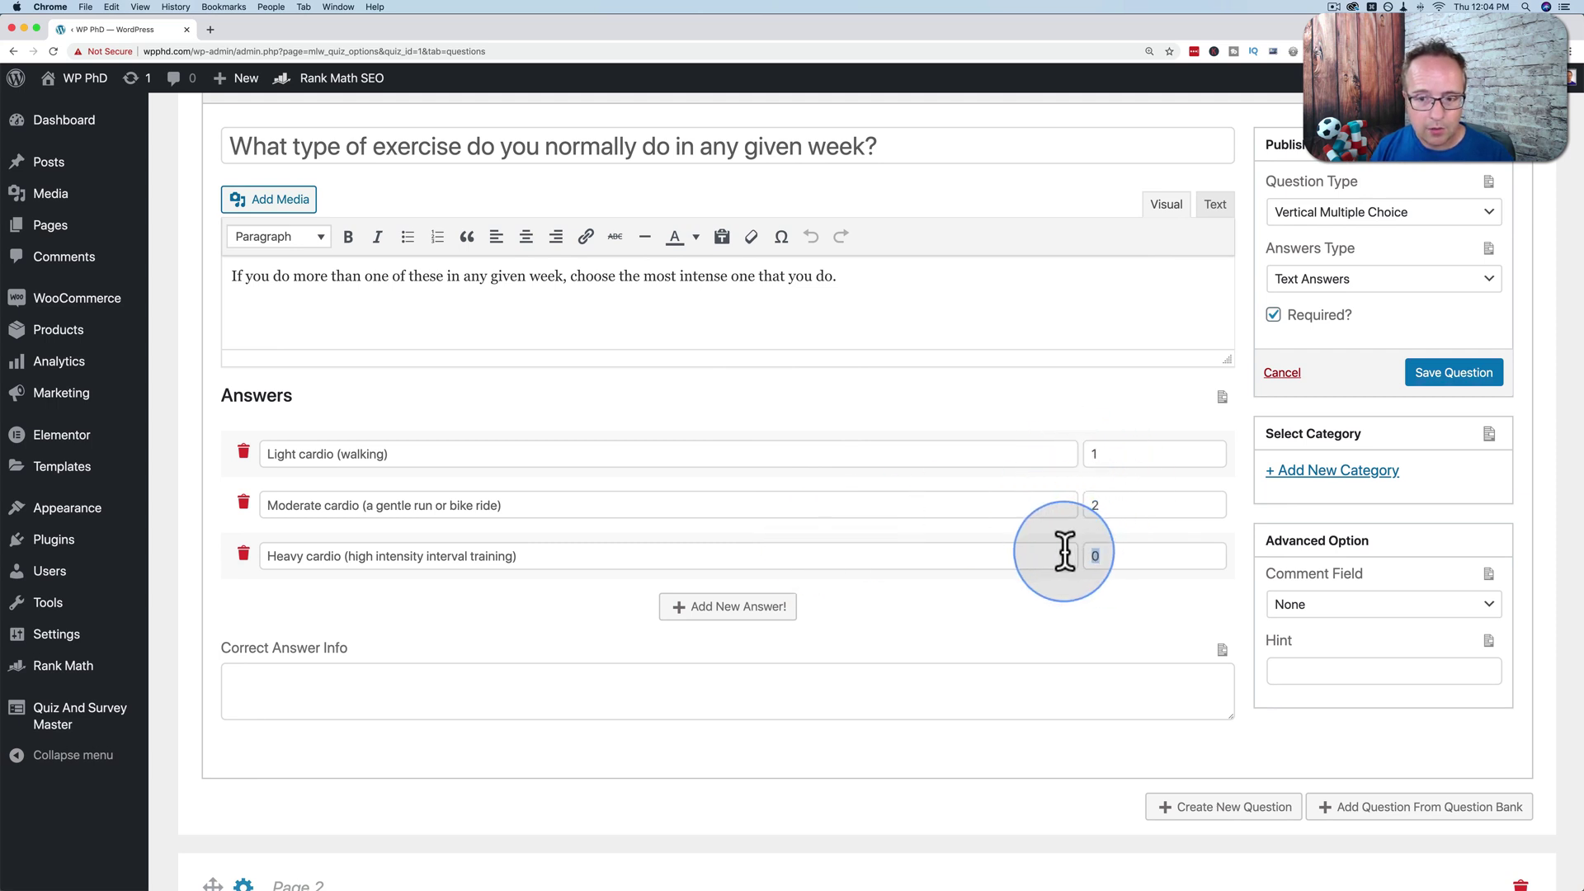
text(3)
click(1427, 386)
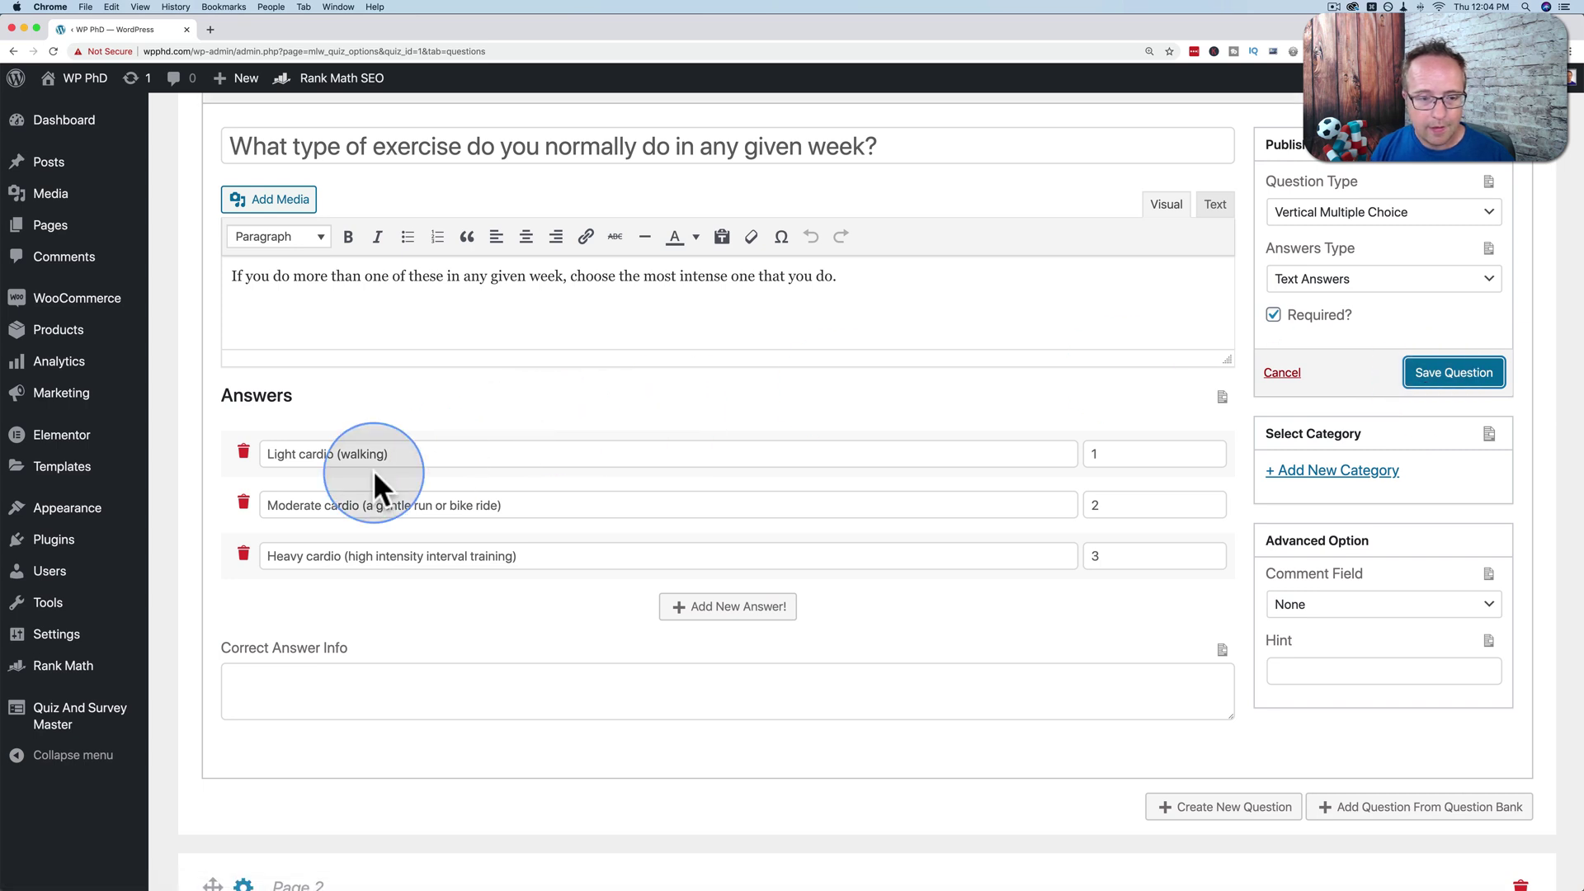
Step: In Page 2's non-cardio exercise question, assign 1 point each to Weights, Calisthenics and Yoga, and save the question
scroll(373, 469, down, 5)
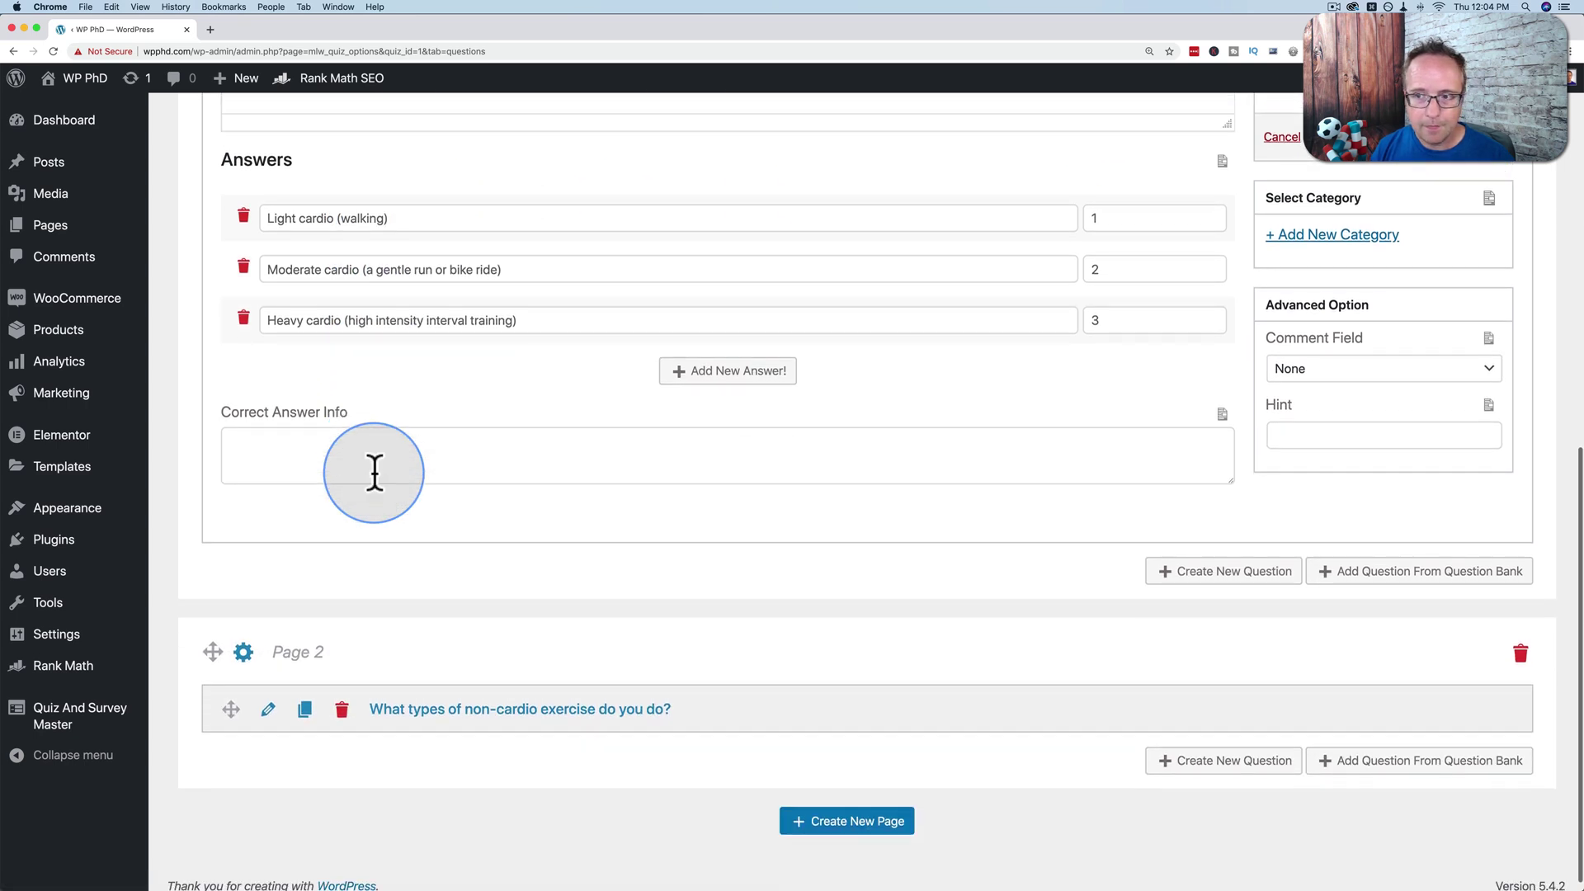
click(267, 695)
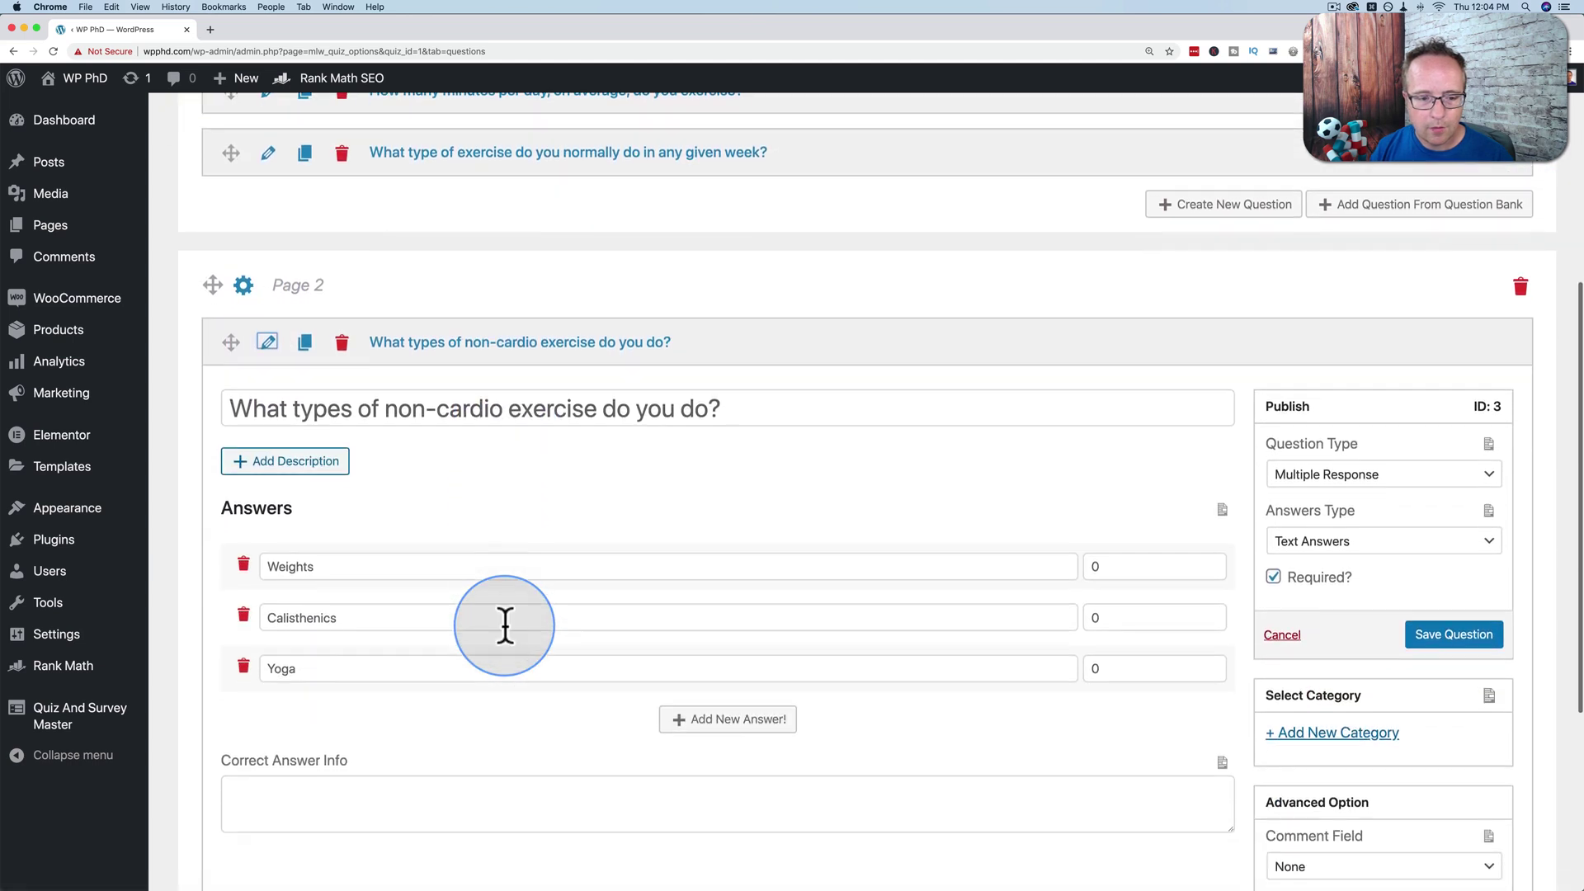
double_click(1102, 472)
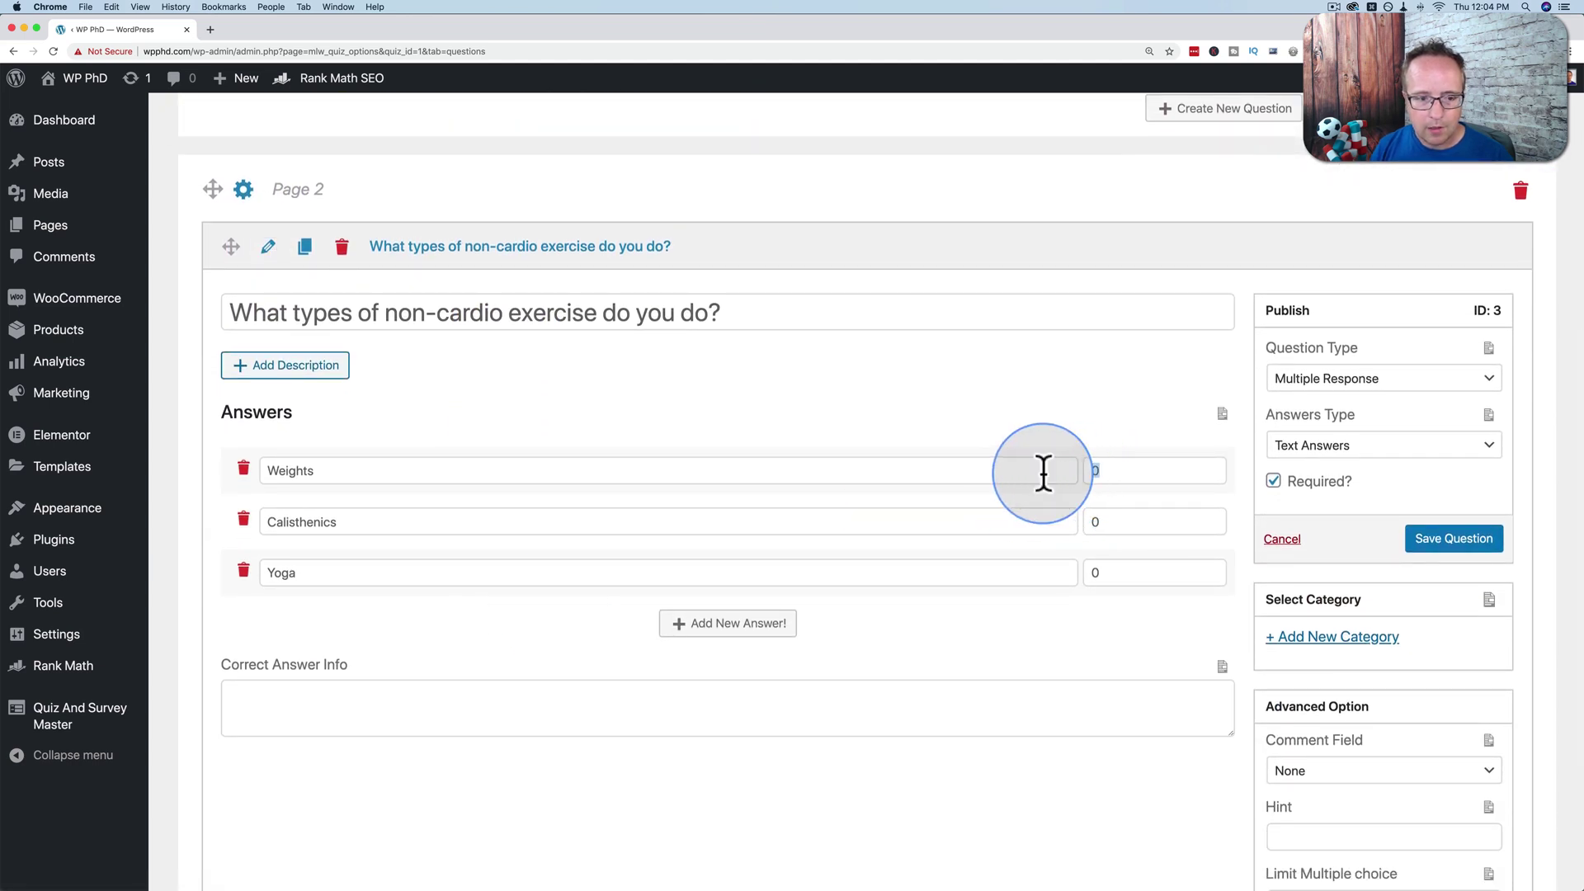
text(1)
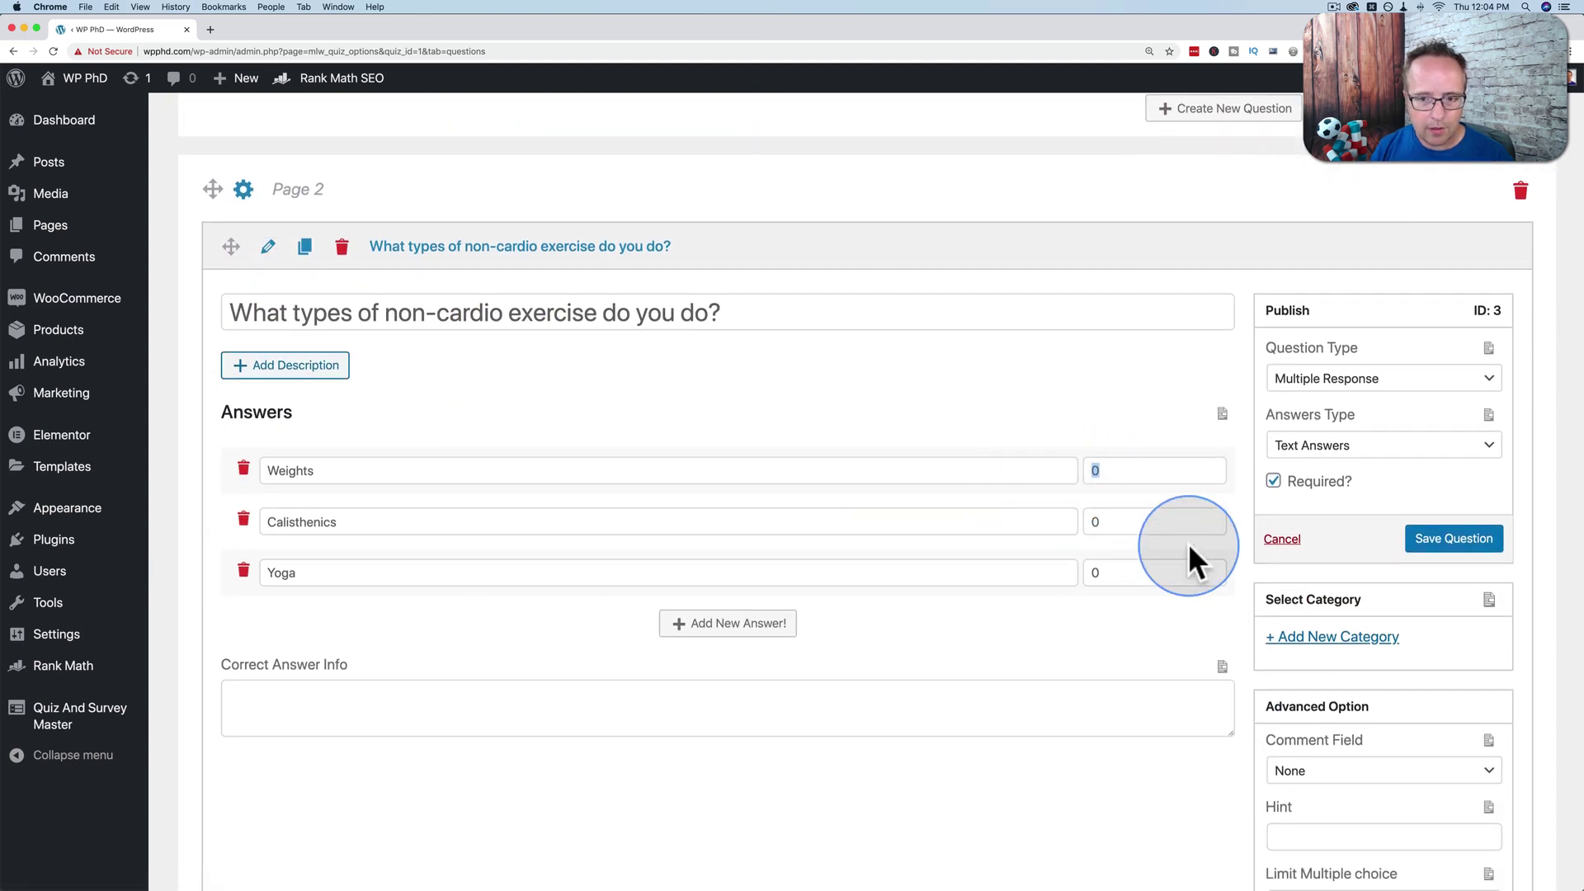
double_click(1105, 523)
text(1)
double_click(1108, 573)
text(1)
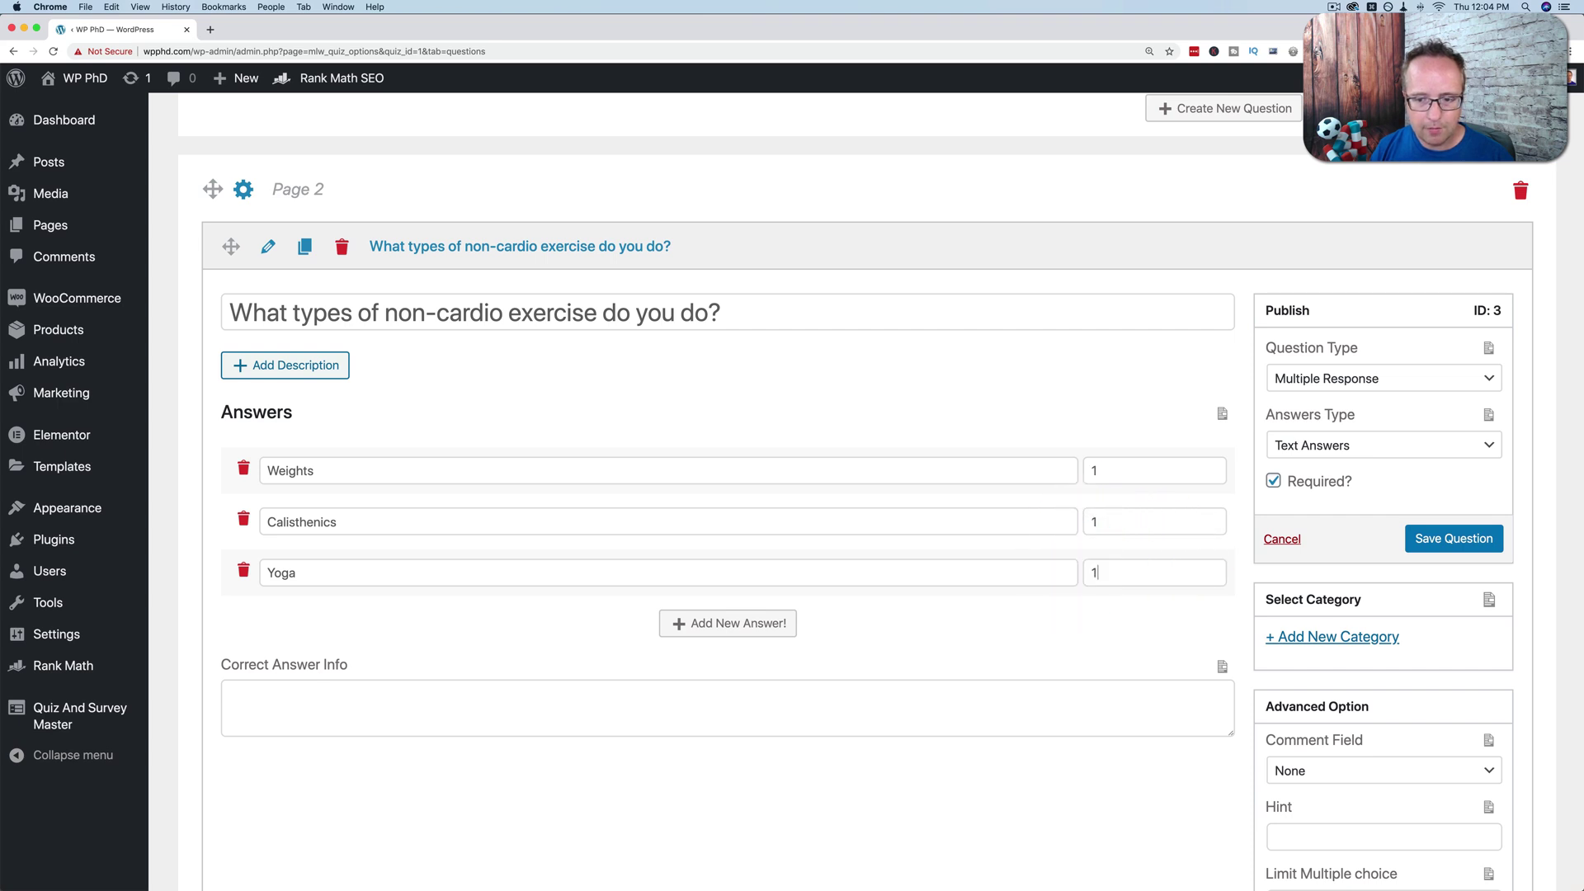
click(1452, 539)
click(280, 521)
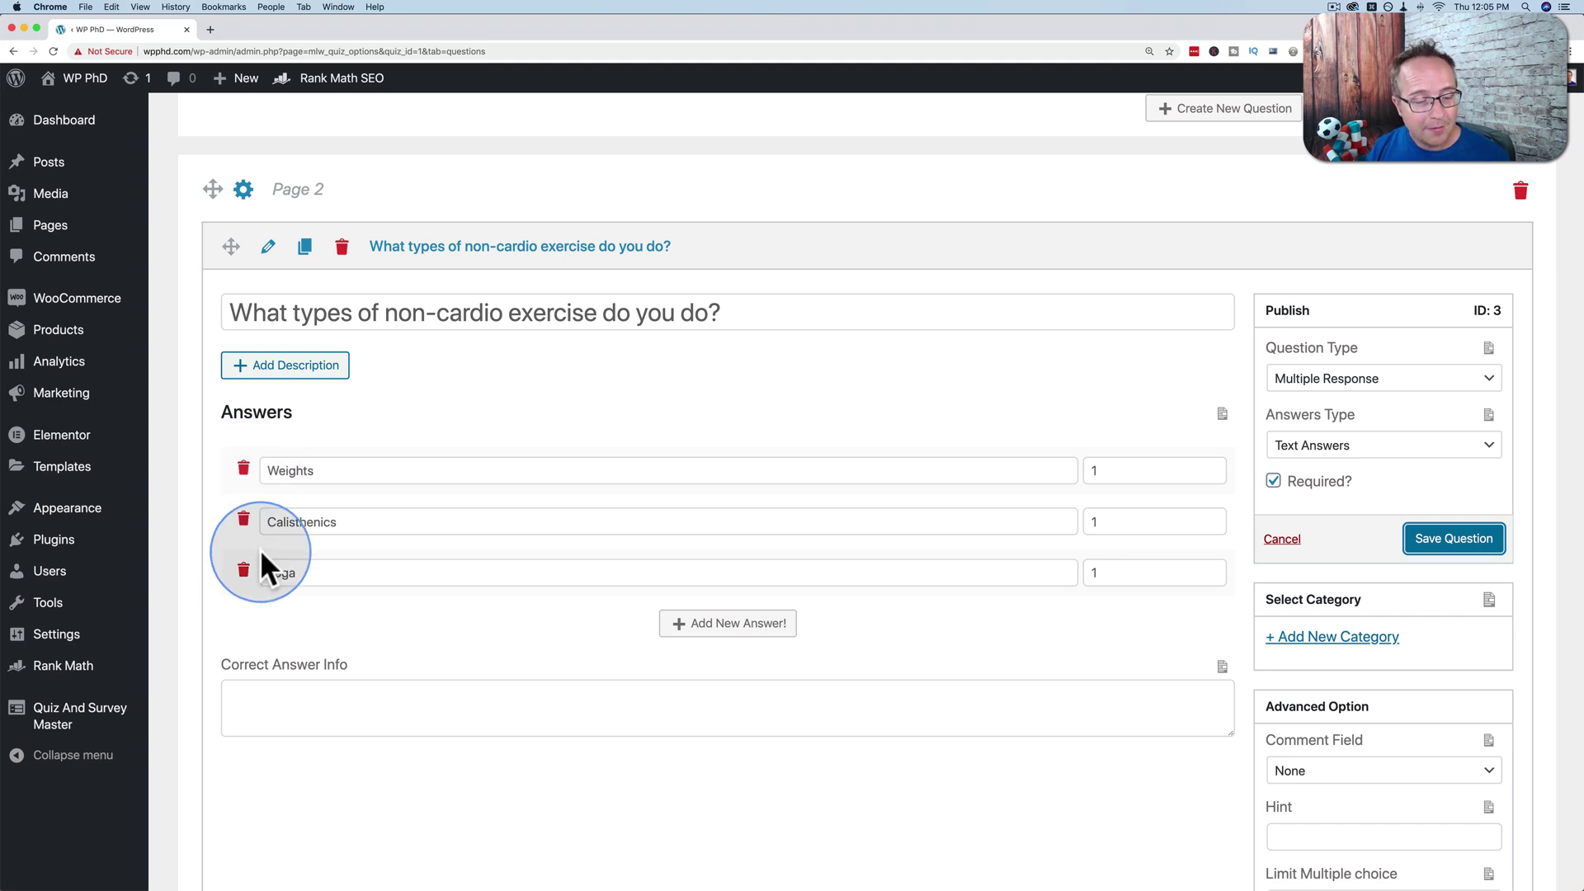
scroll(260, 548, up, 5)
scroll(315, 384, down, 5)
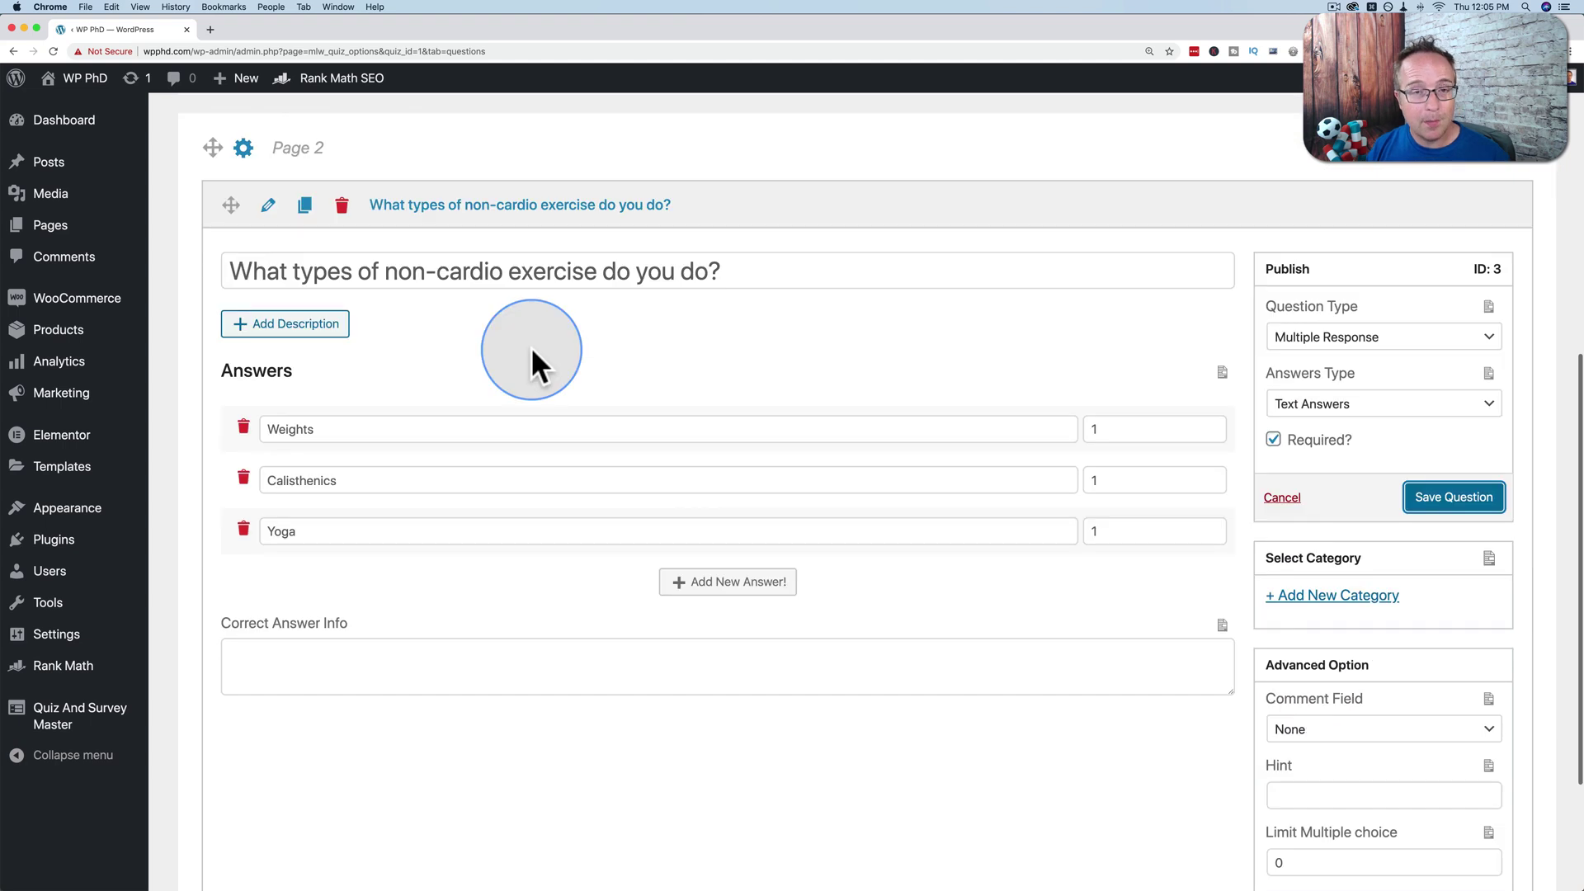
Step: Open the quiz's Emails settings and examine the recipient and content variables of the email sent to the quiz taker
scroll(531, 353, up, 2)
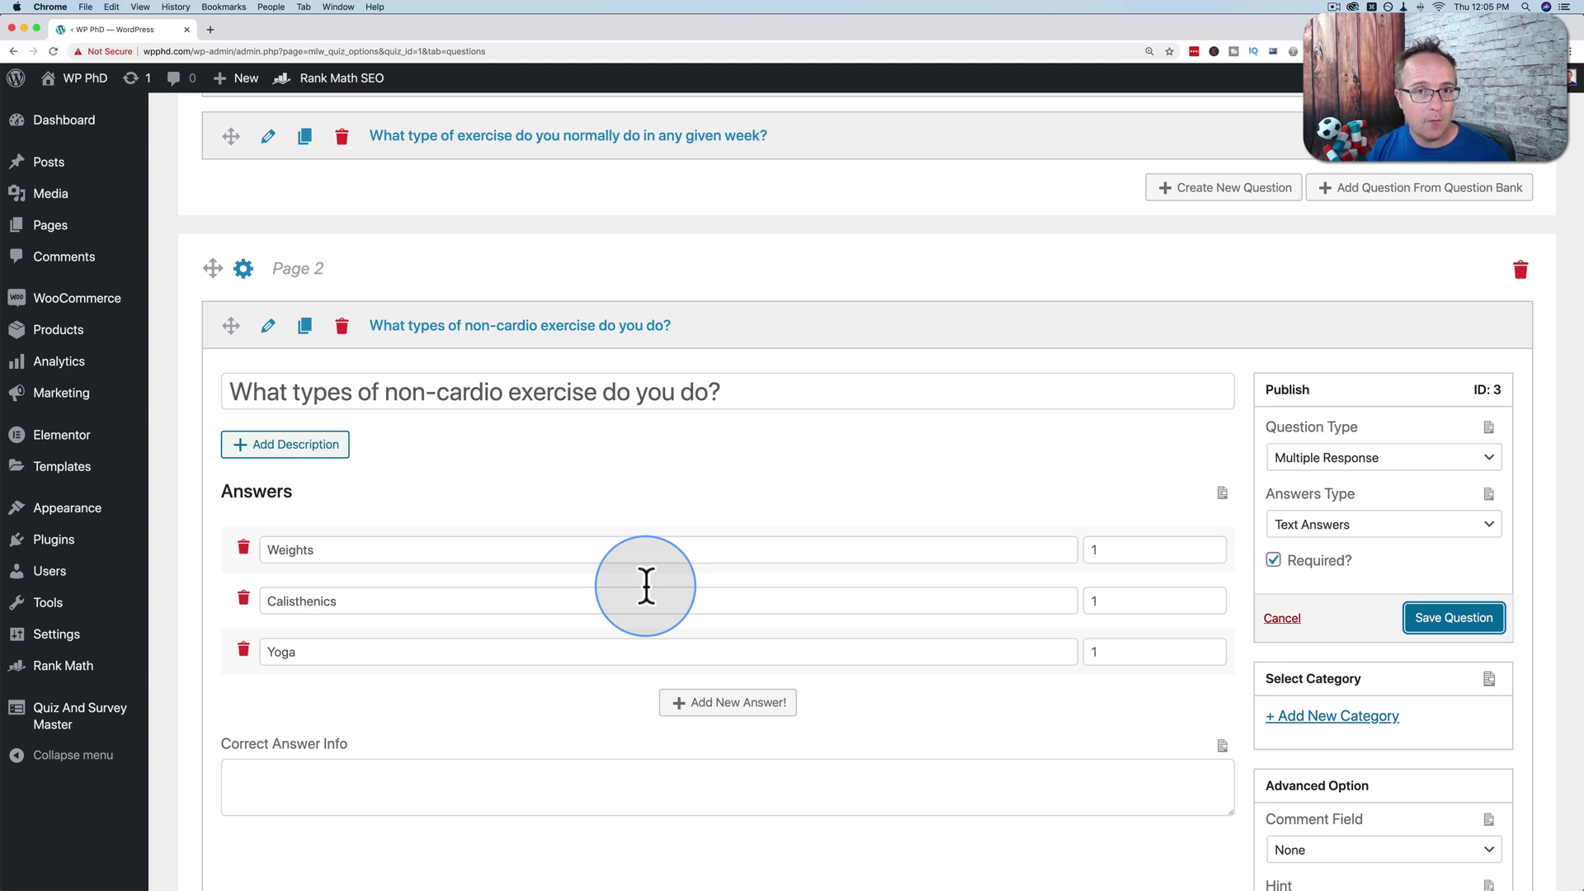
scroll(645, 585, up, 5)
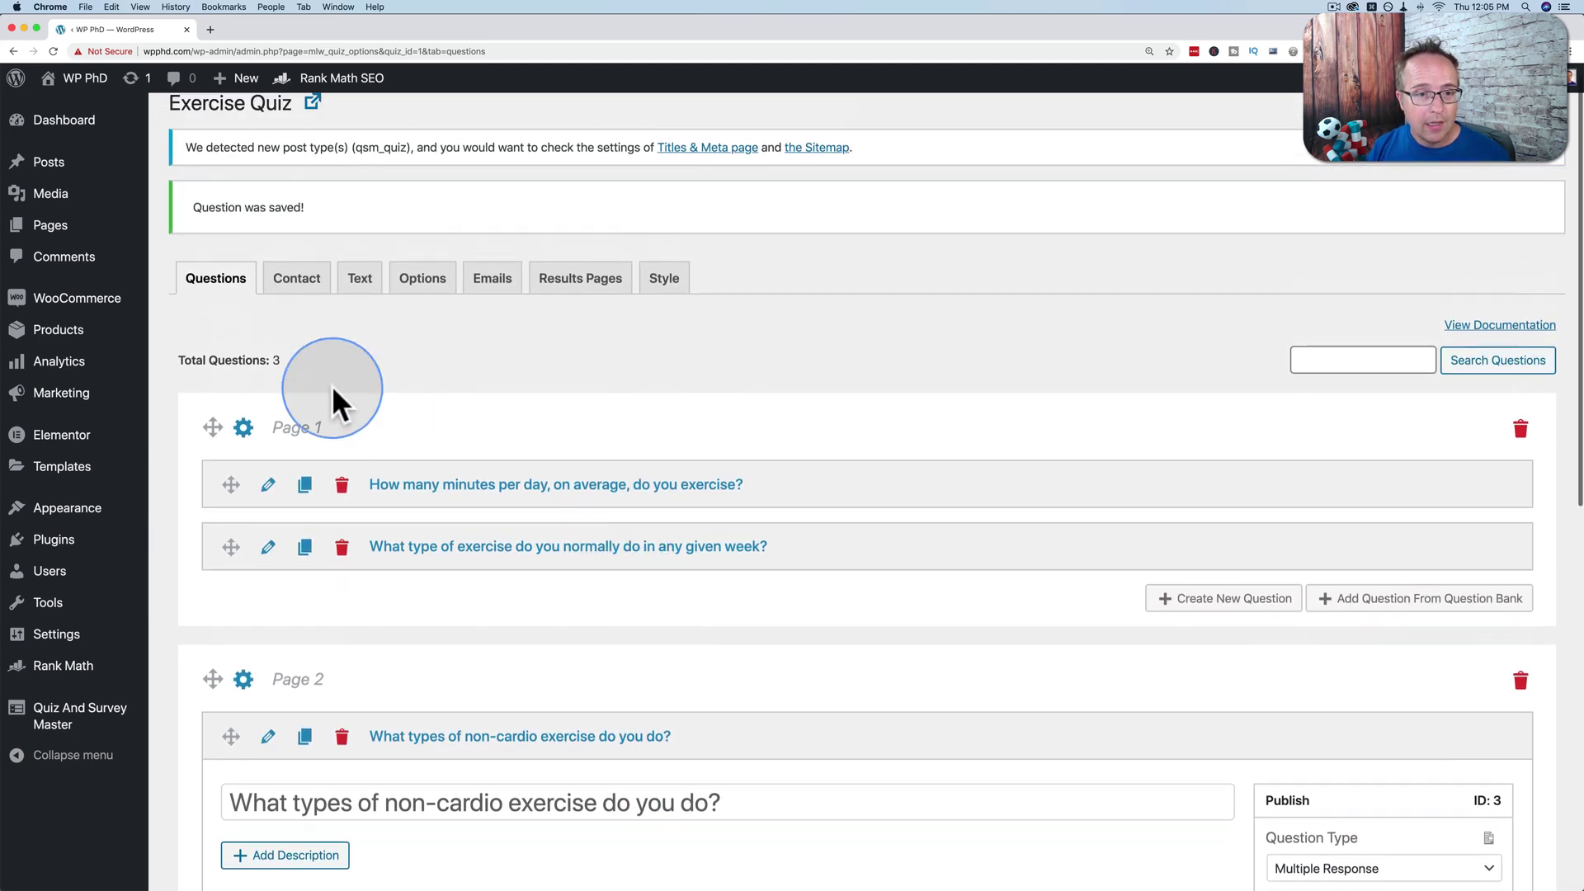
click(495, 281)
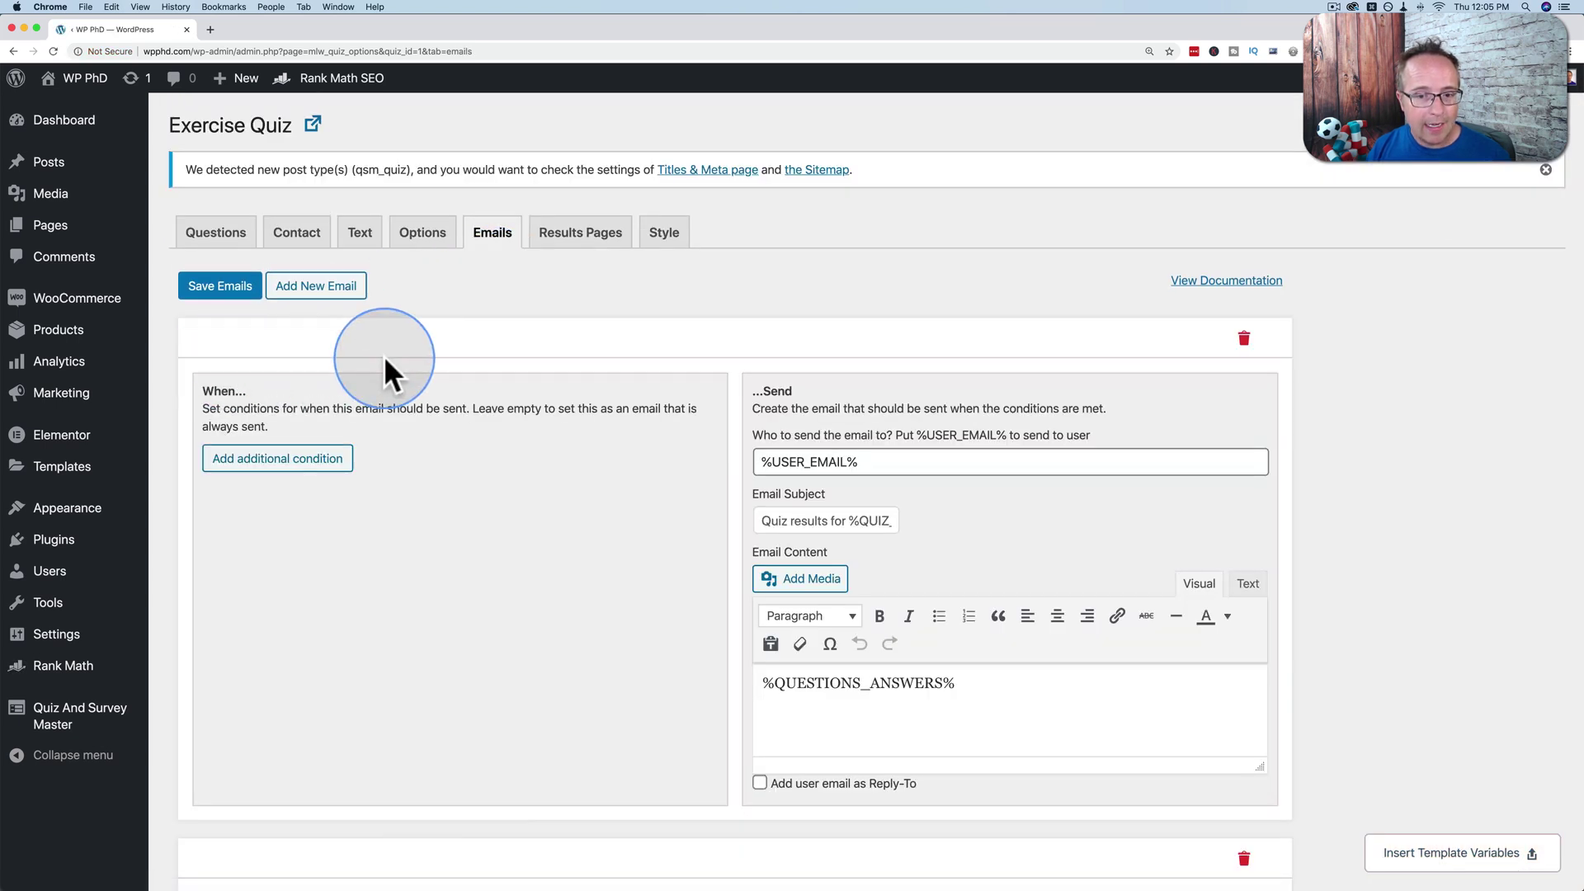
scroll(394, 434, down, 3)
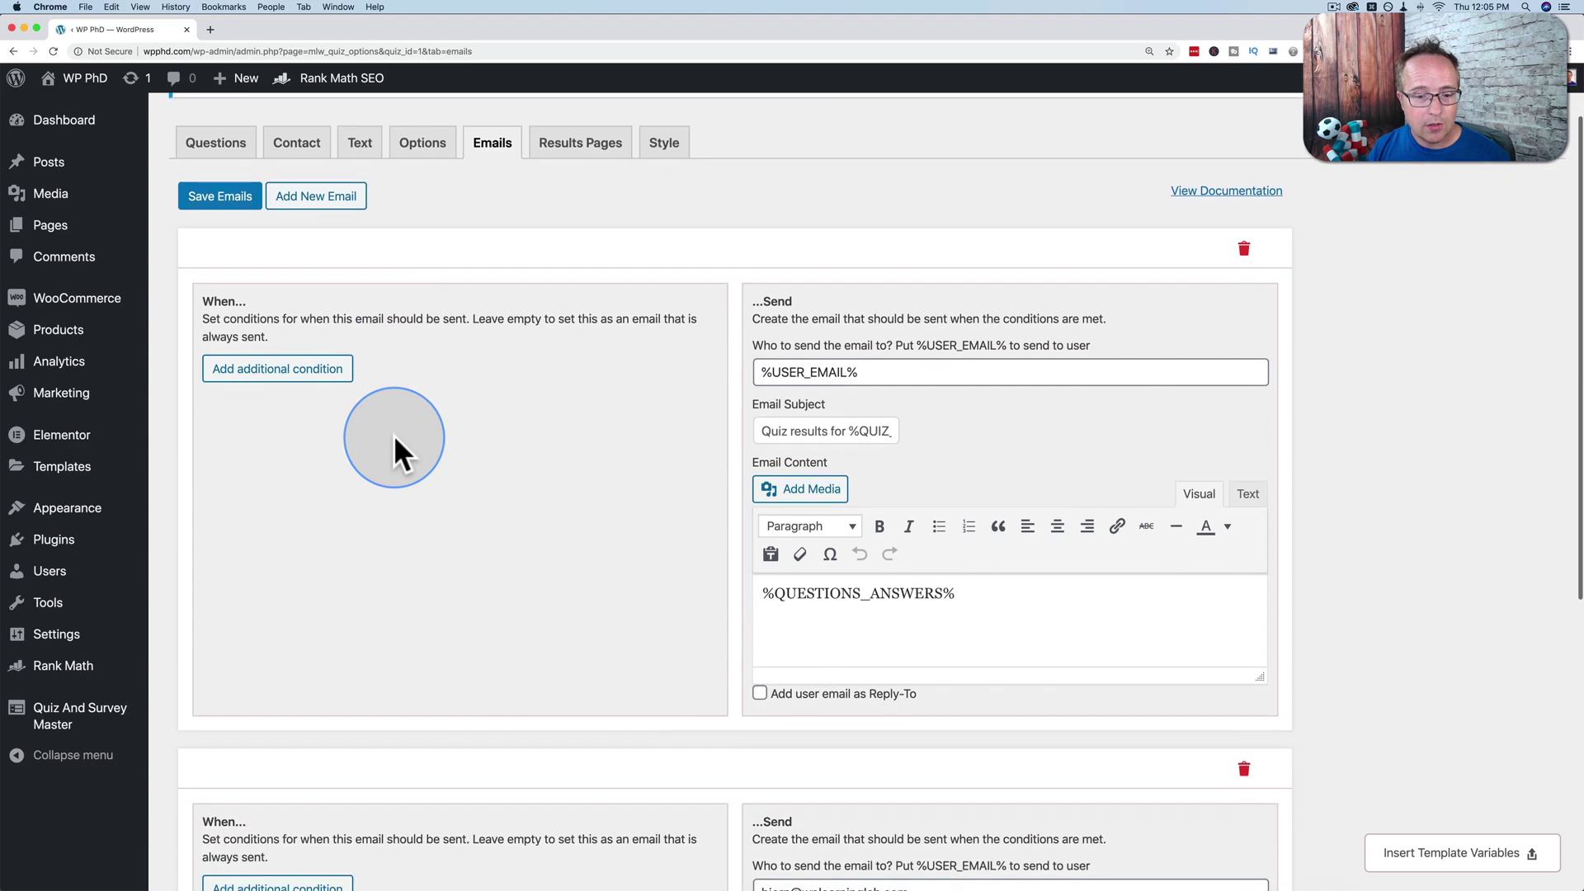
scroll(394, 434, down, 3)
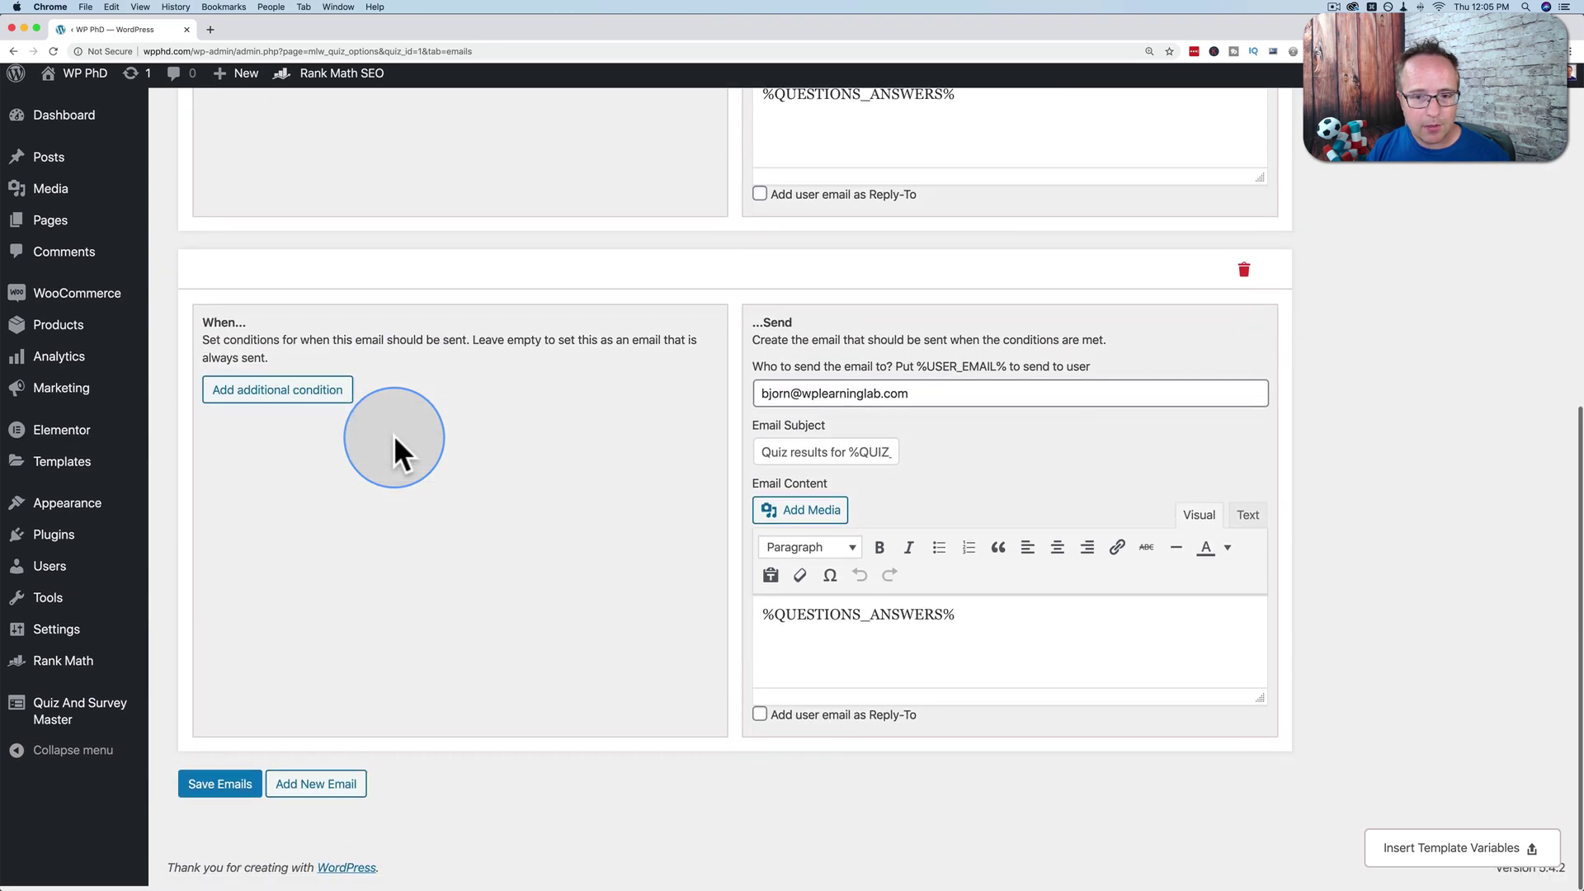
scroll(394, 434, up, 5)
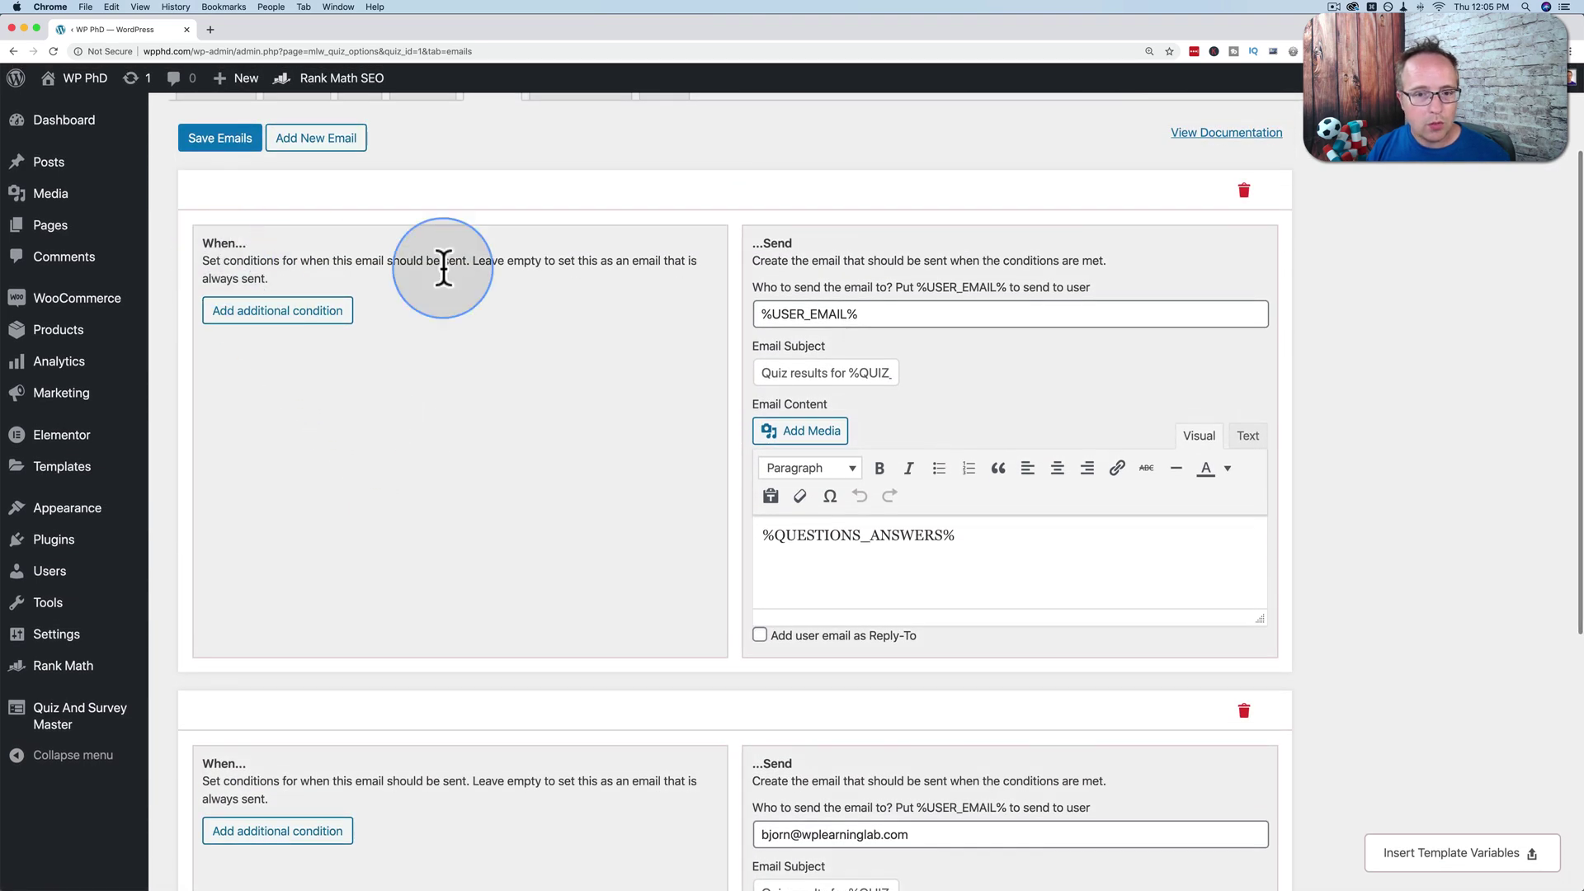
drag(870, 316, 745, 315)
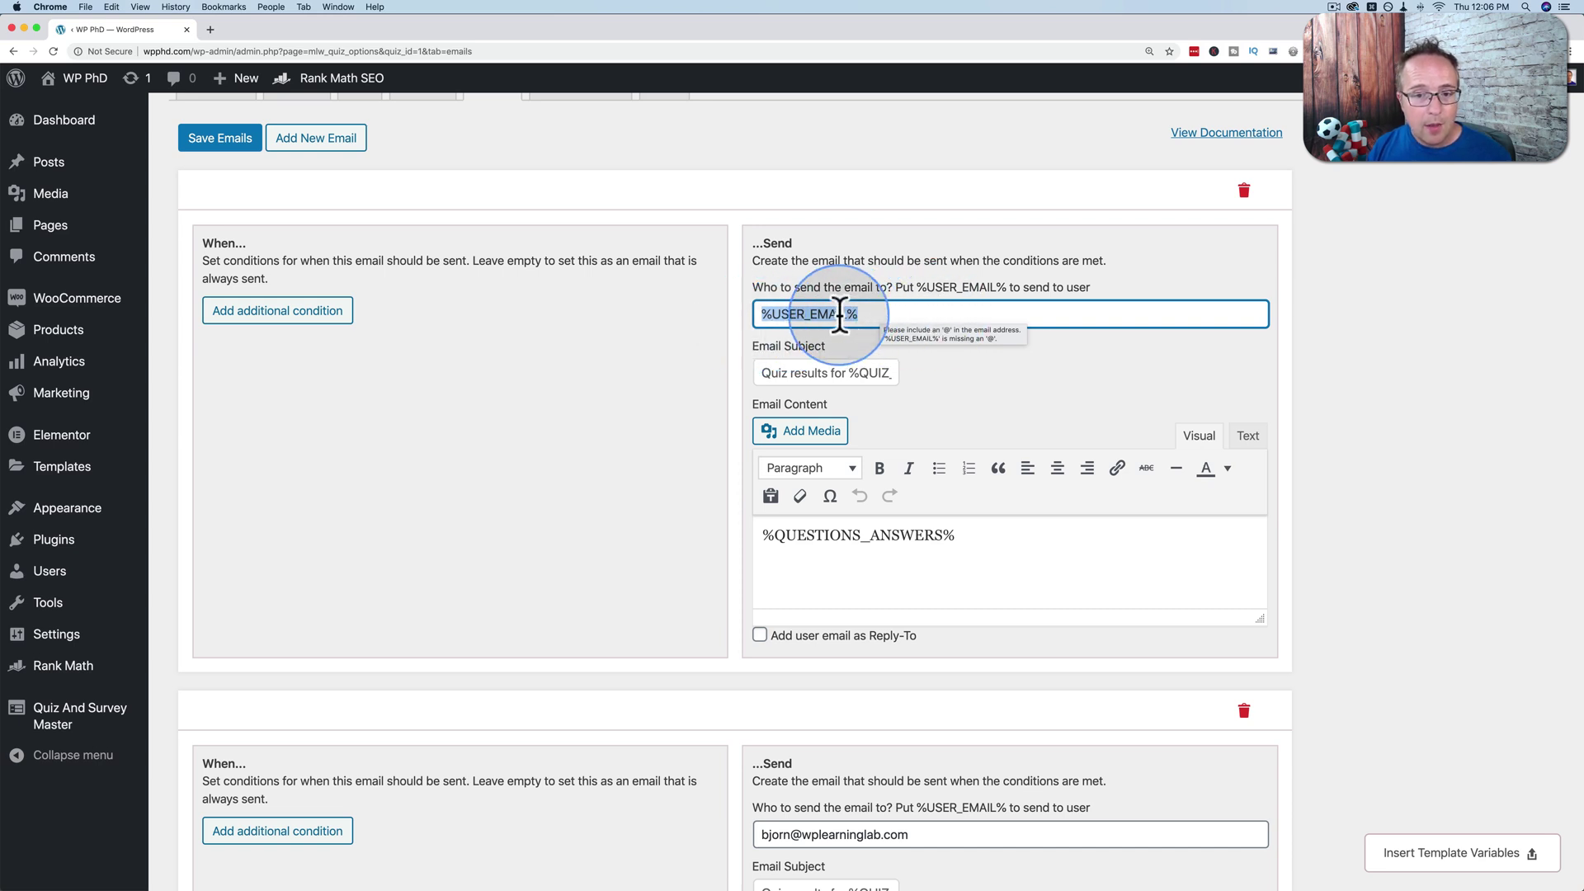
triple_click(774, 534)
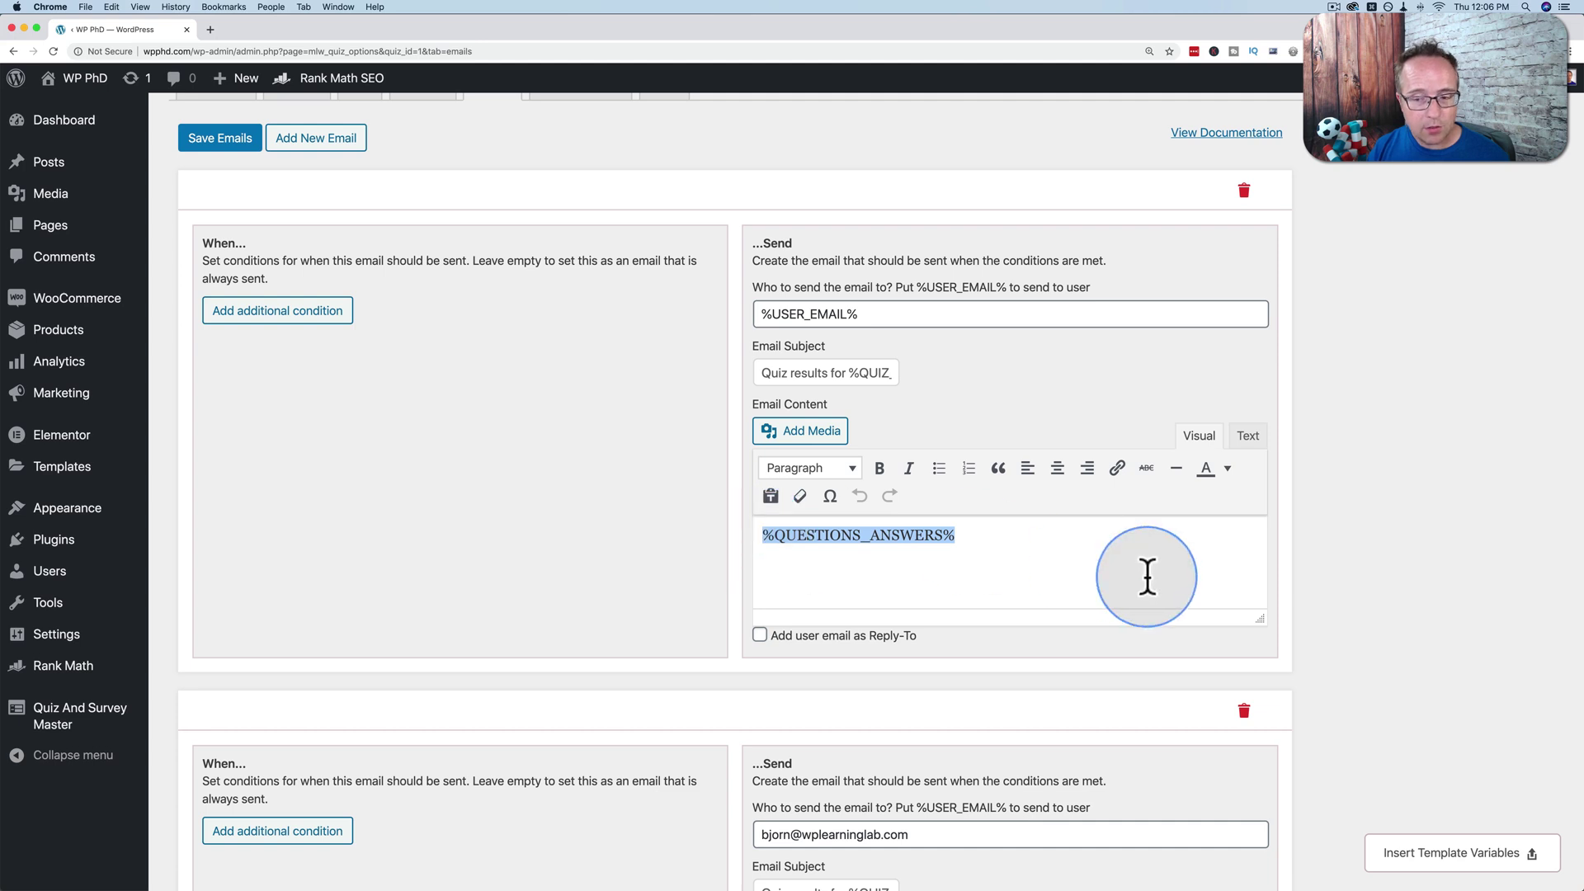
triple_click(764, 314)
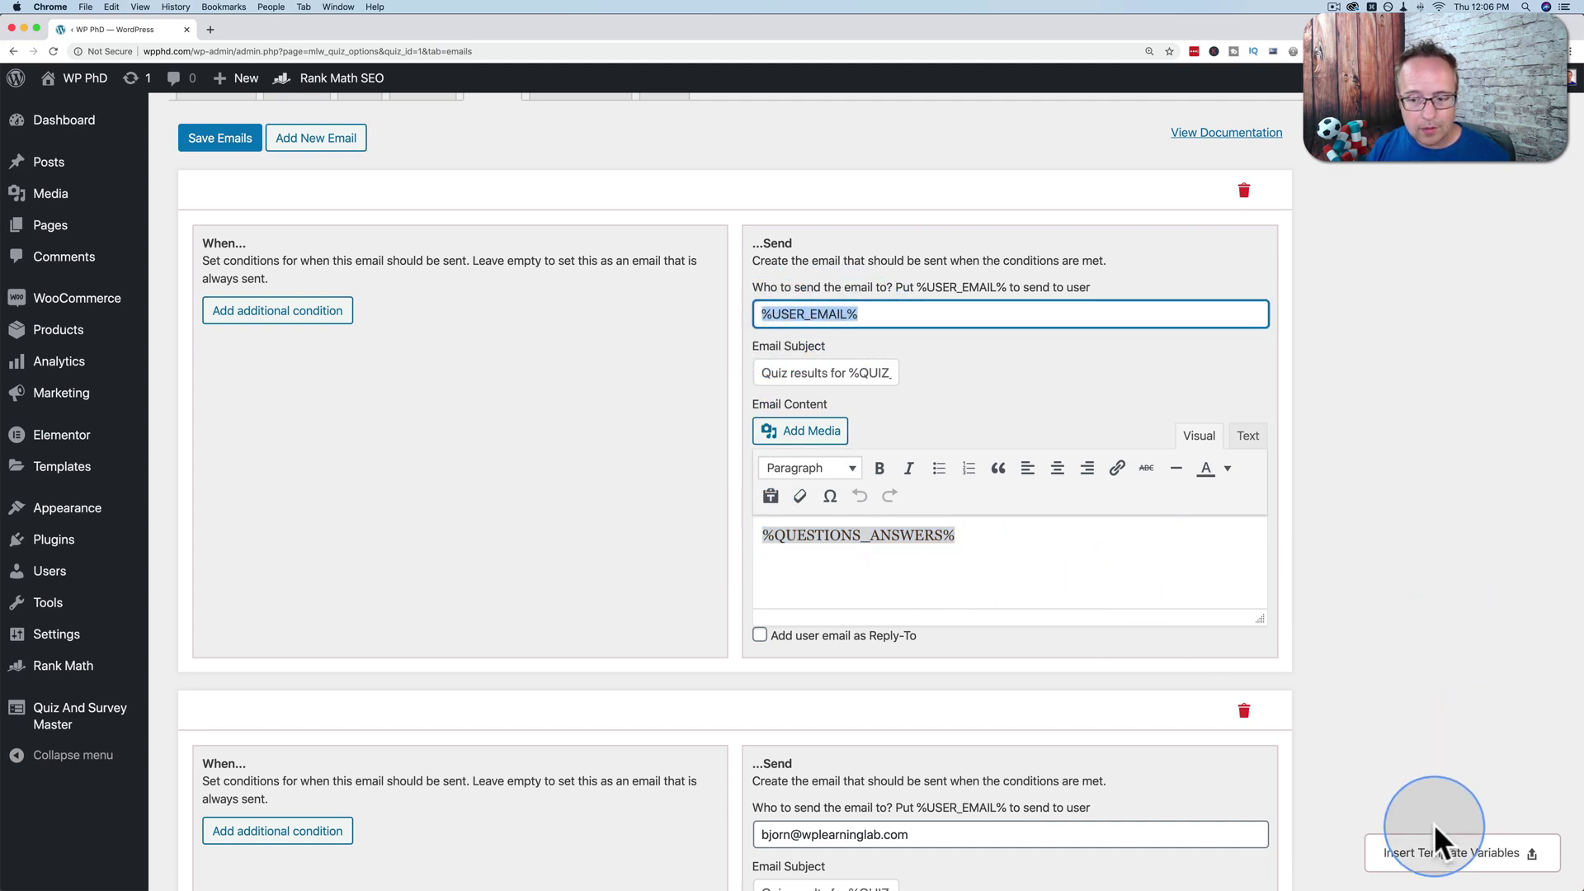
Step: Look through the list of available template variables for the quiz emails and close it
click(1475, 858)
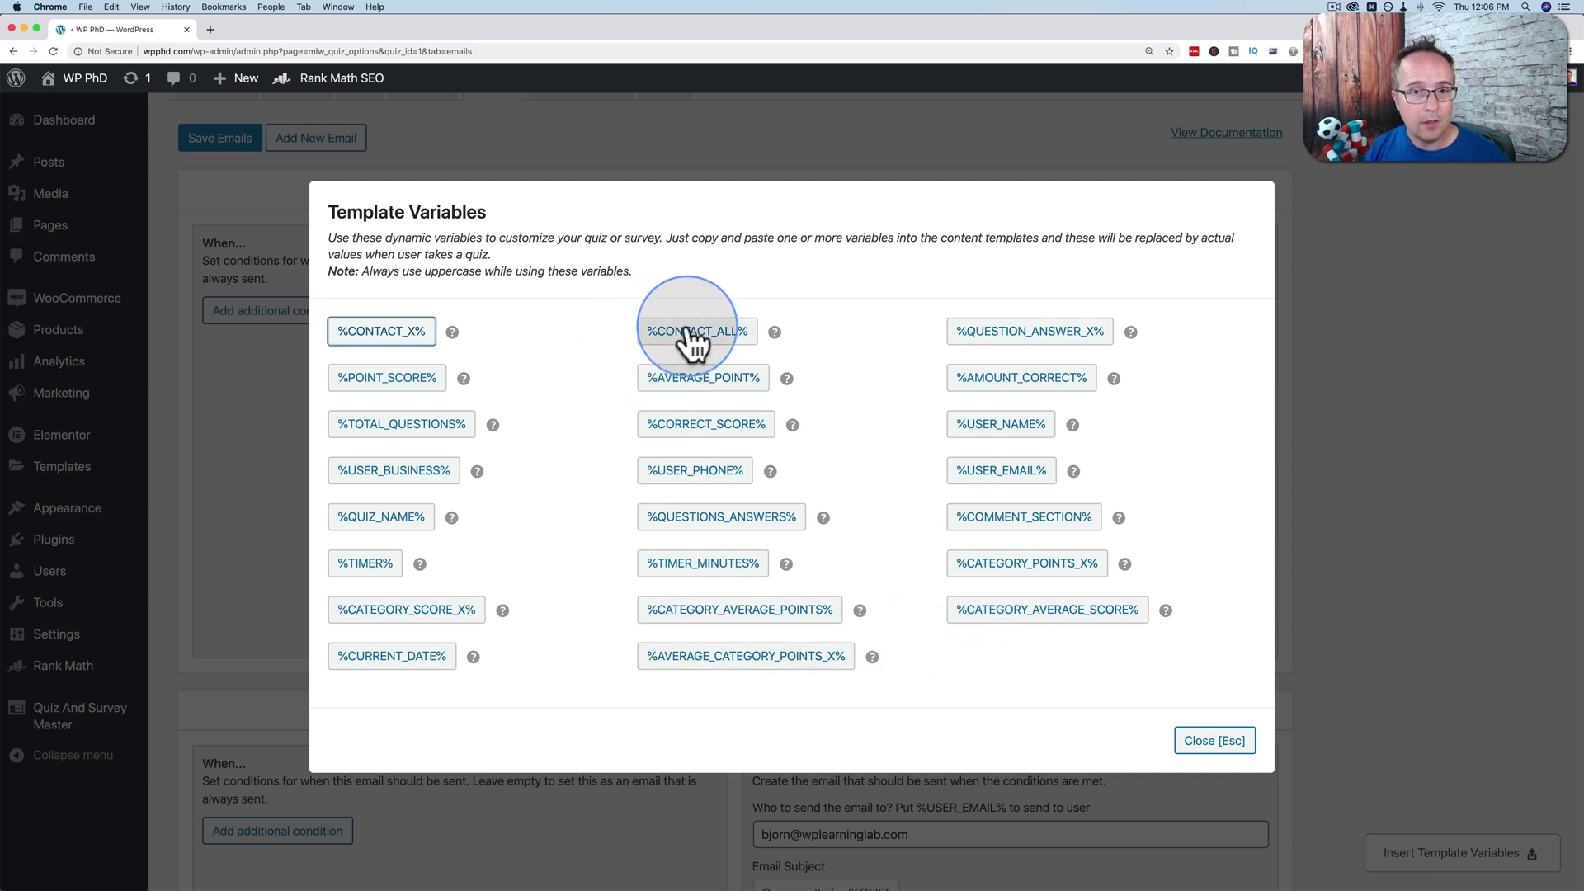
mouse_move(773, 330)
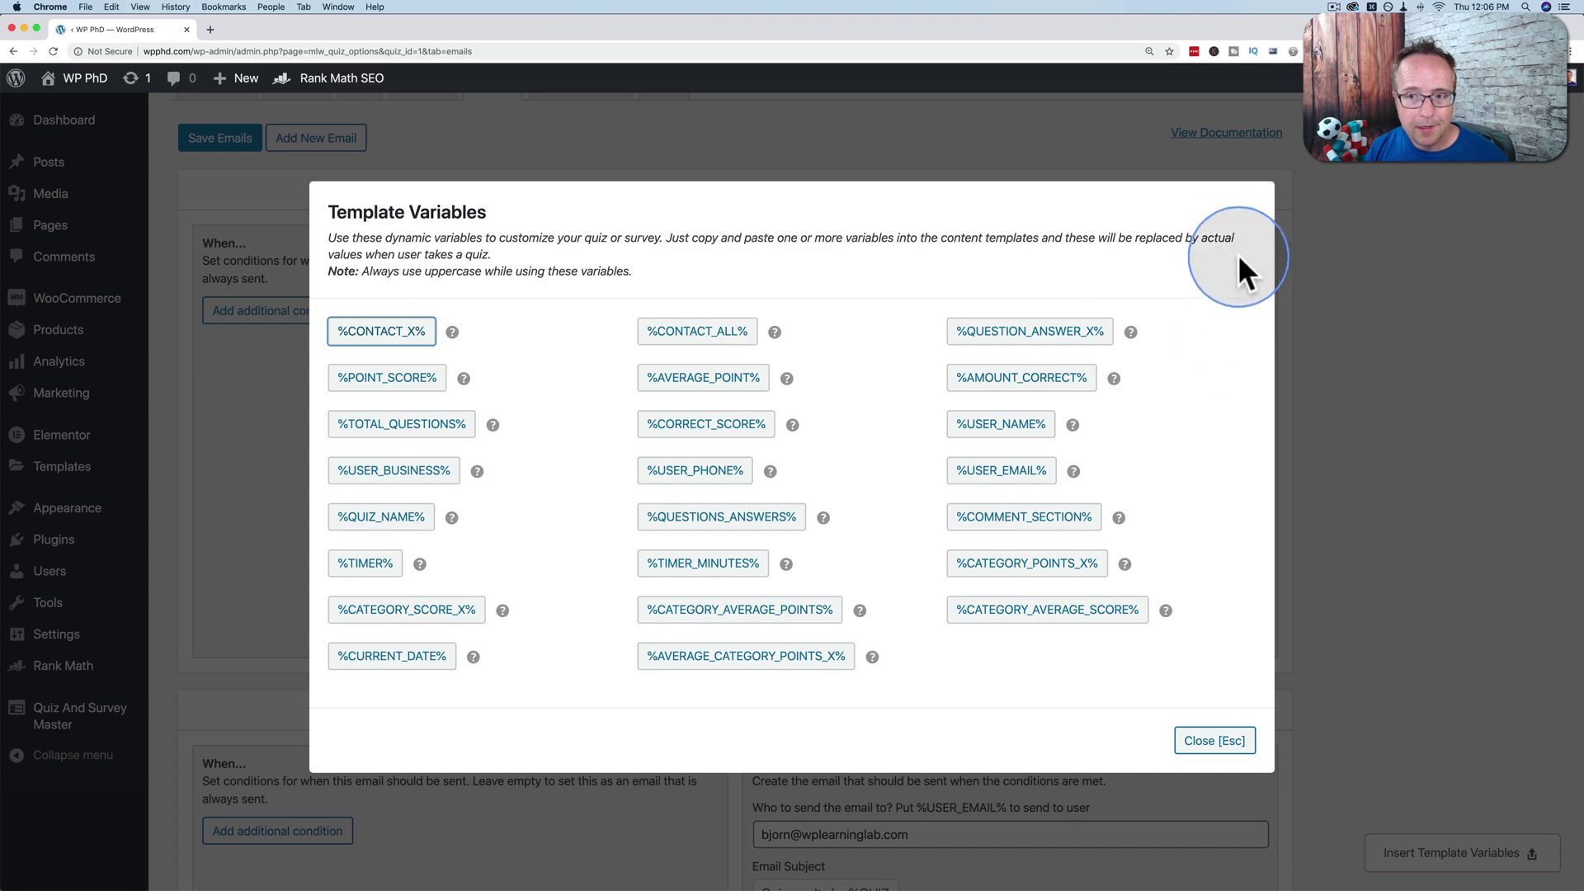
click(1213, 742)
Step: Examine the recipient and subject of the second, administrator email and compare it with the quiz taker's email
scroll(614, 553, down, 5)
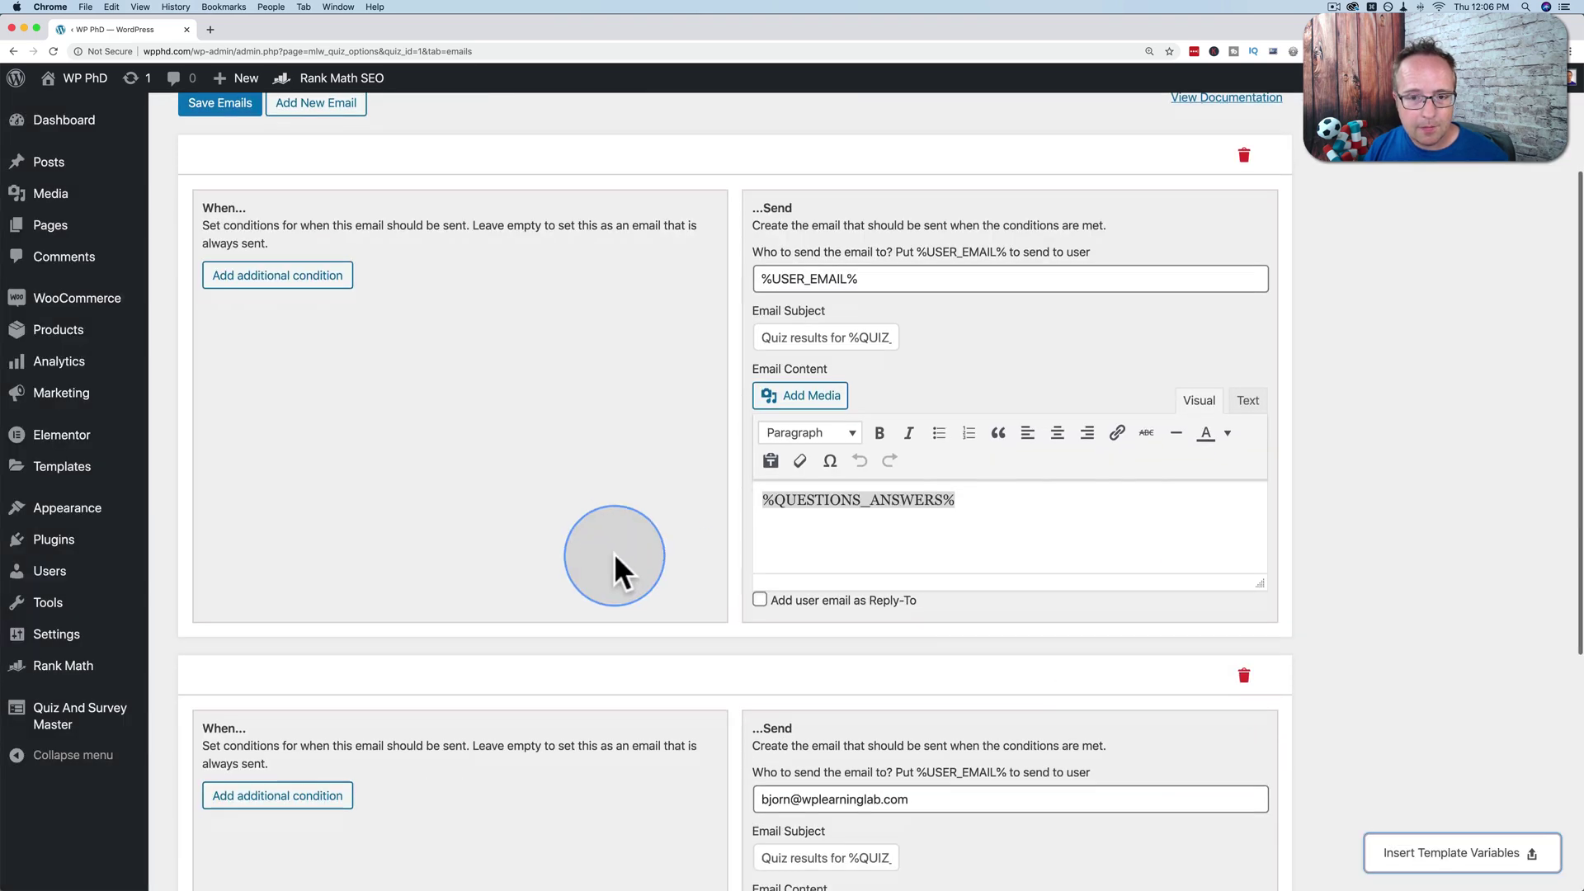
scroll(614, 553, down, 4)
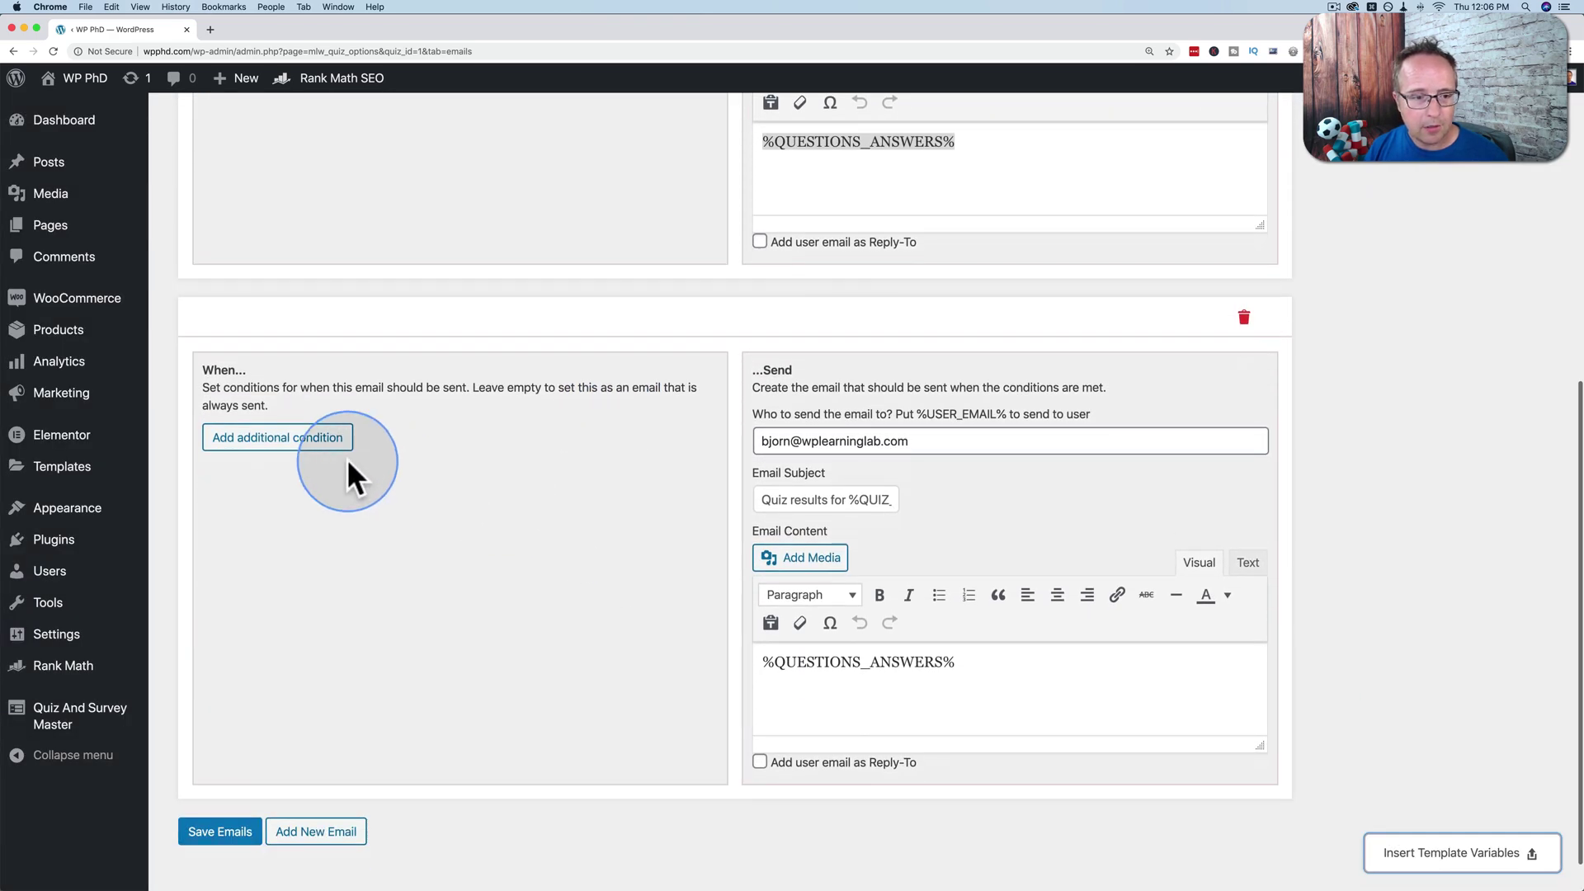
drag(898, 452, 744, 434)
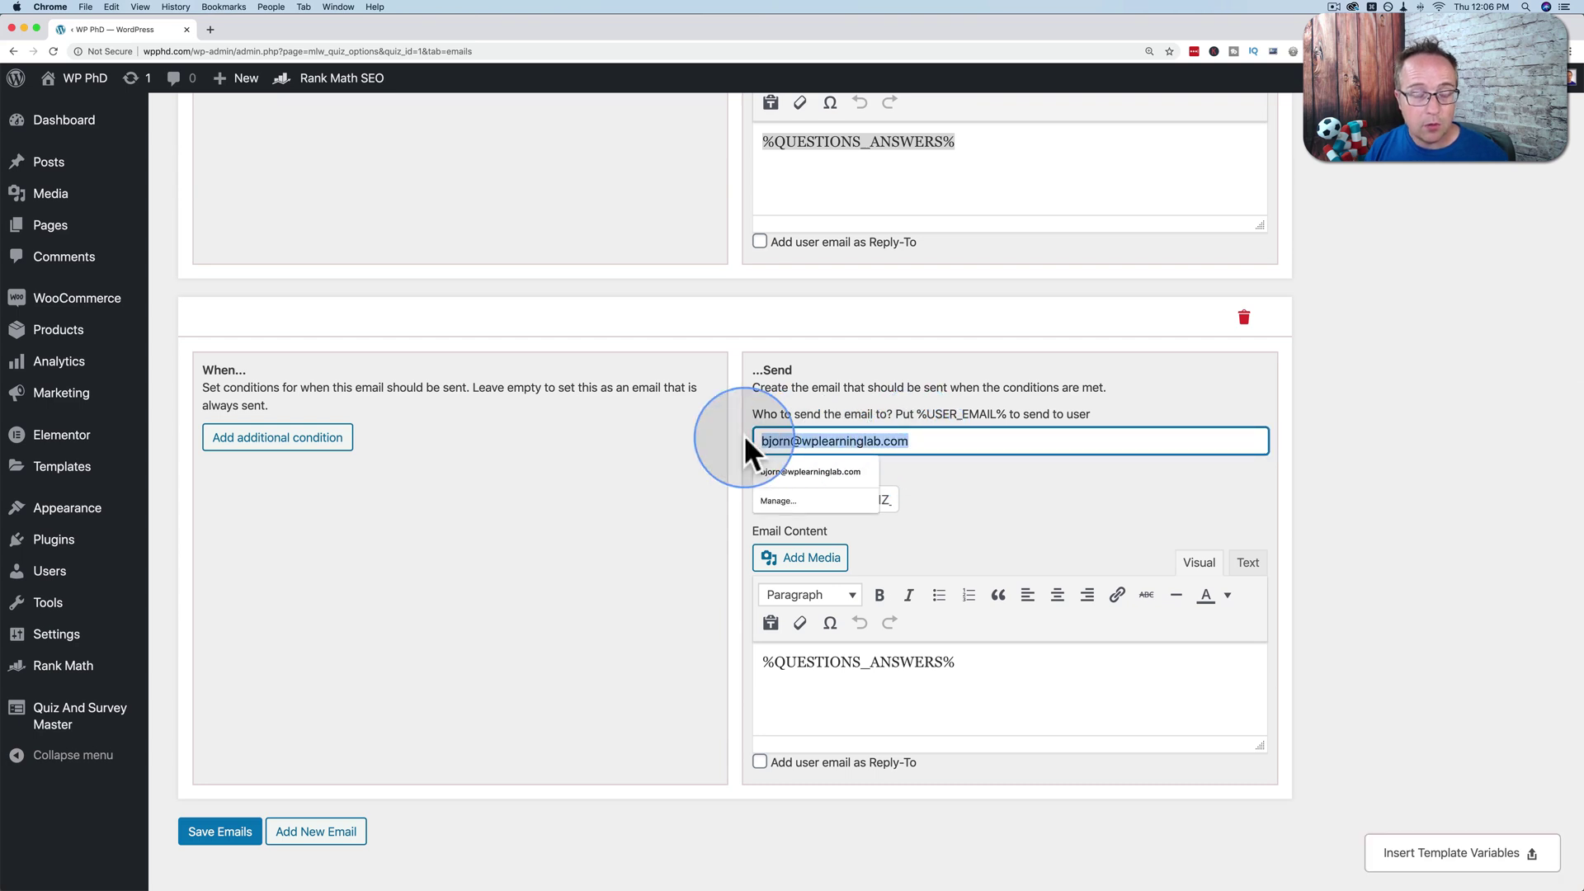
click(726, 447)
click(766, 429)
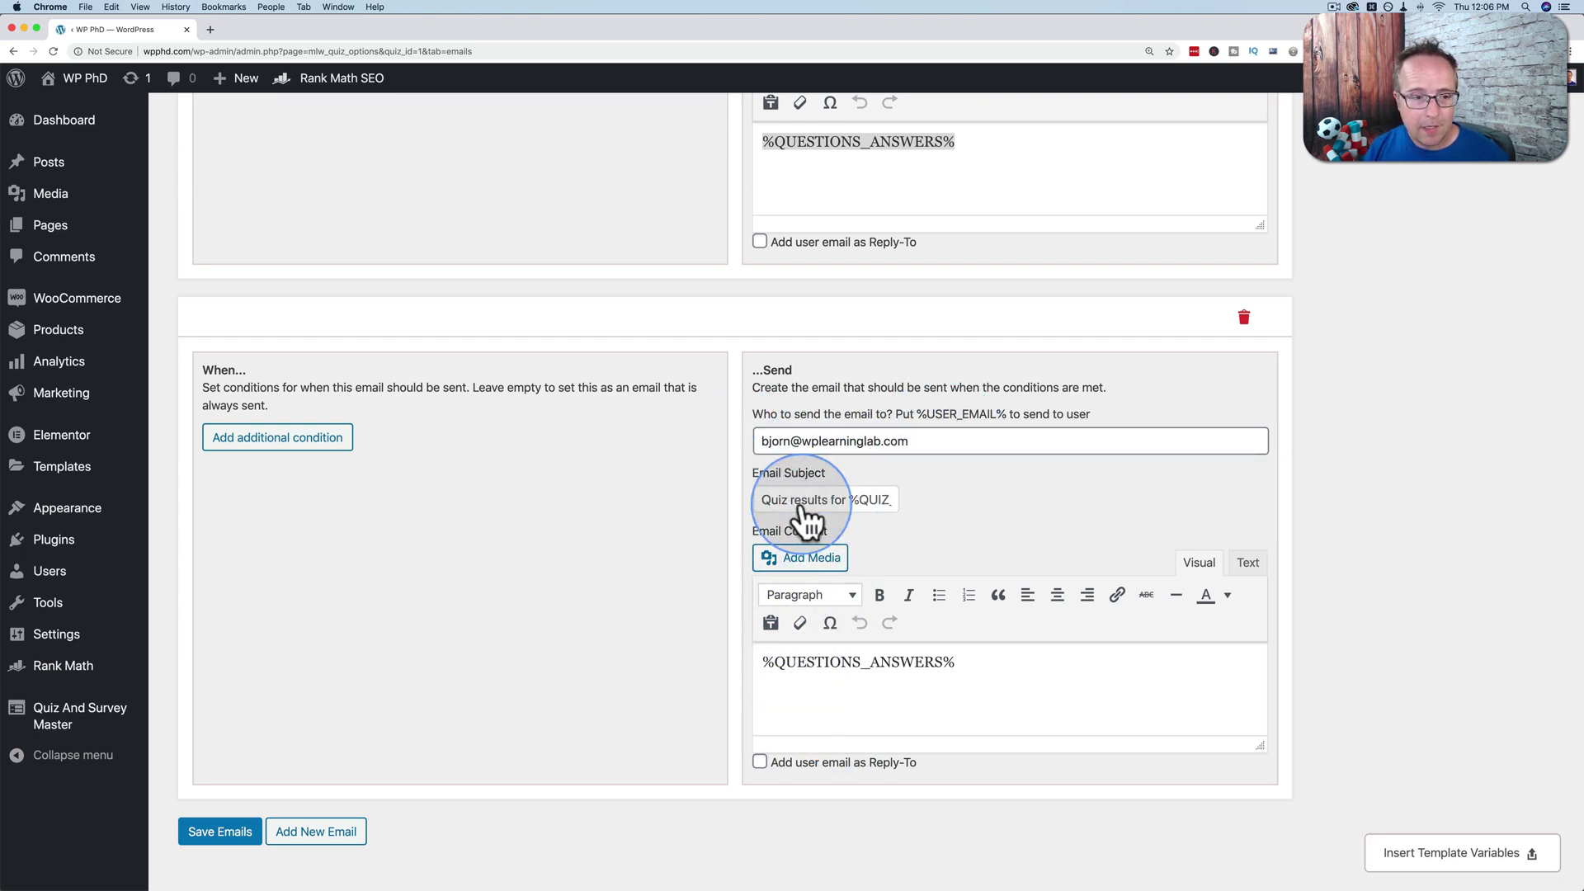
scroll(640, 627, up, 5)
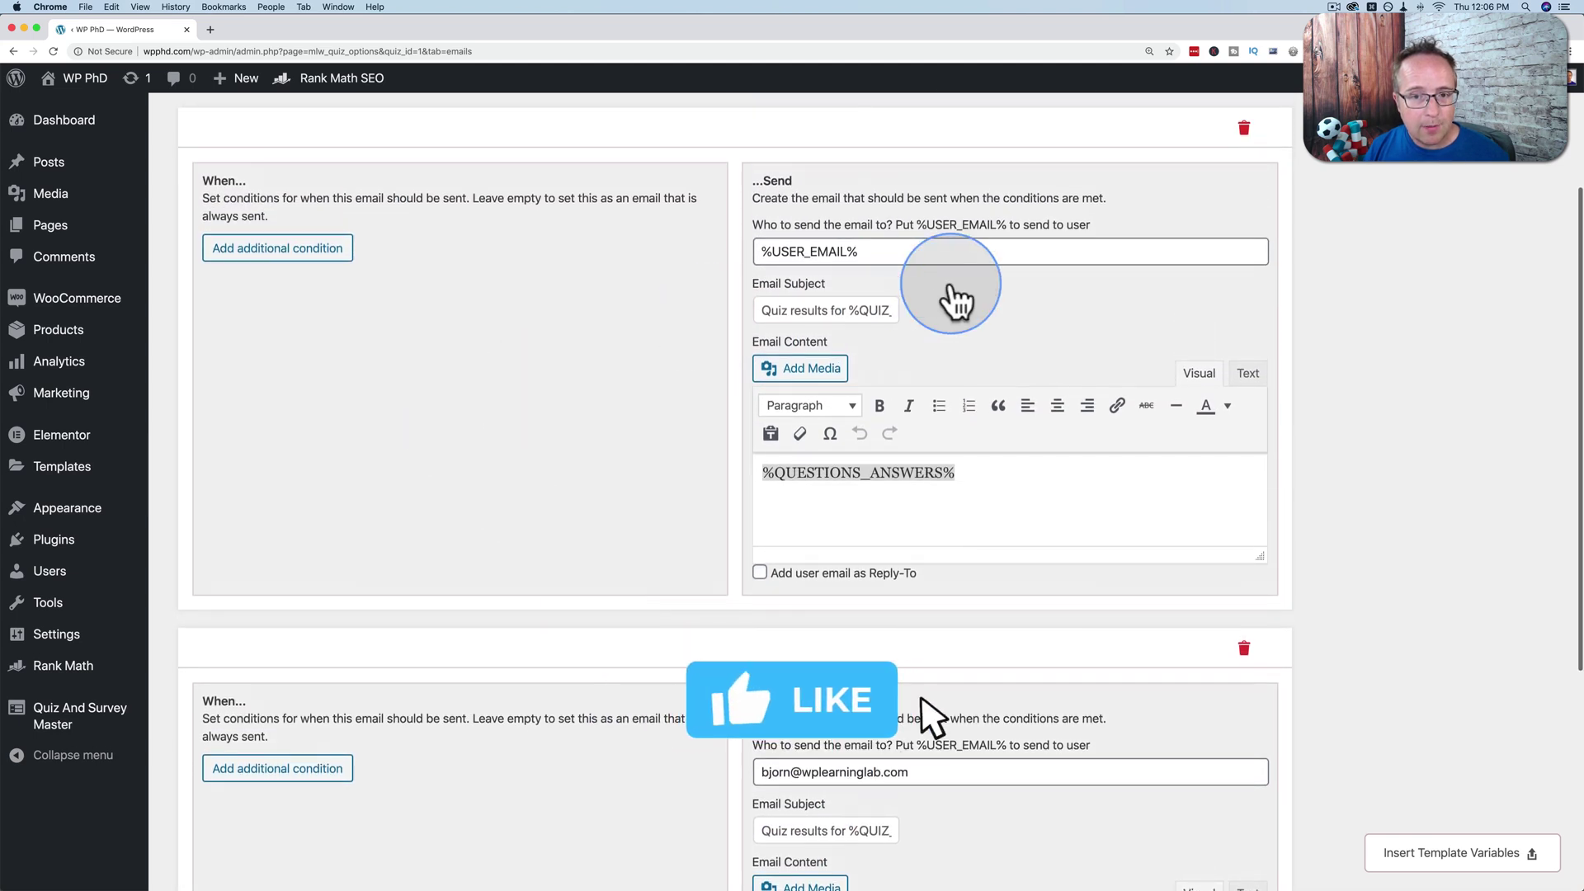
scroll(637, 598, down, 2)
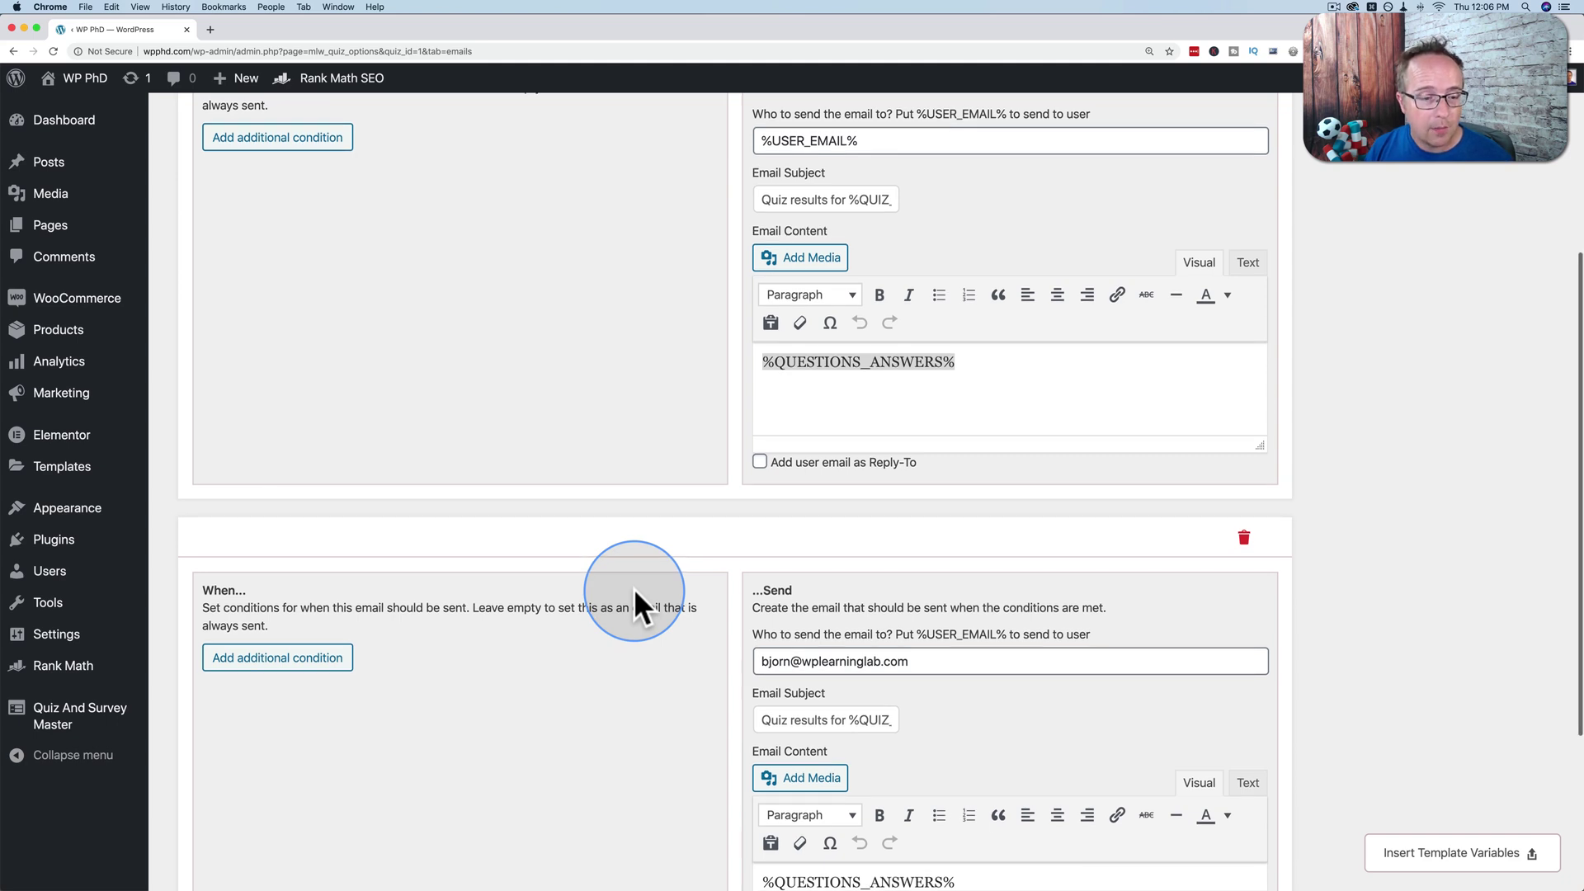
Step: Add a new email below the two existing quiz emails
scroll(634, 590, down, 5)
click(319, 790)
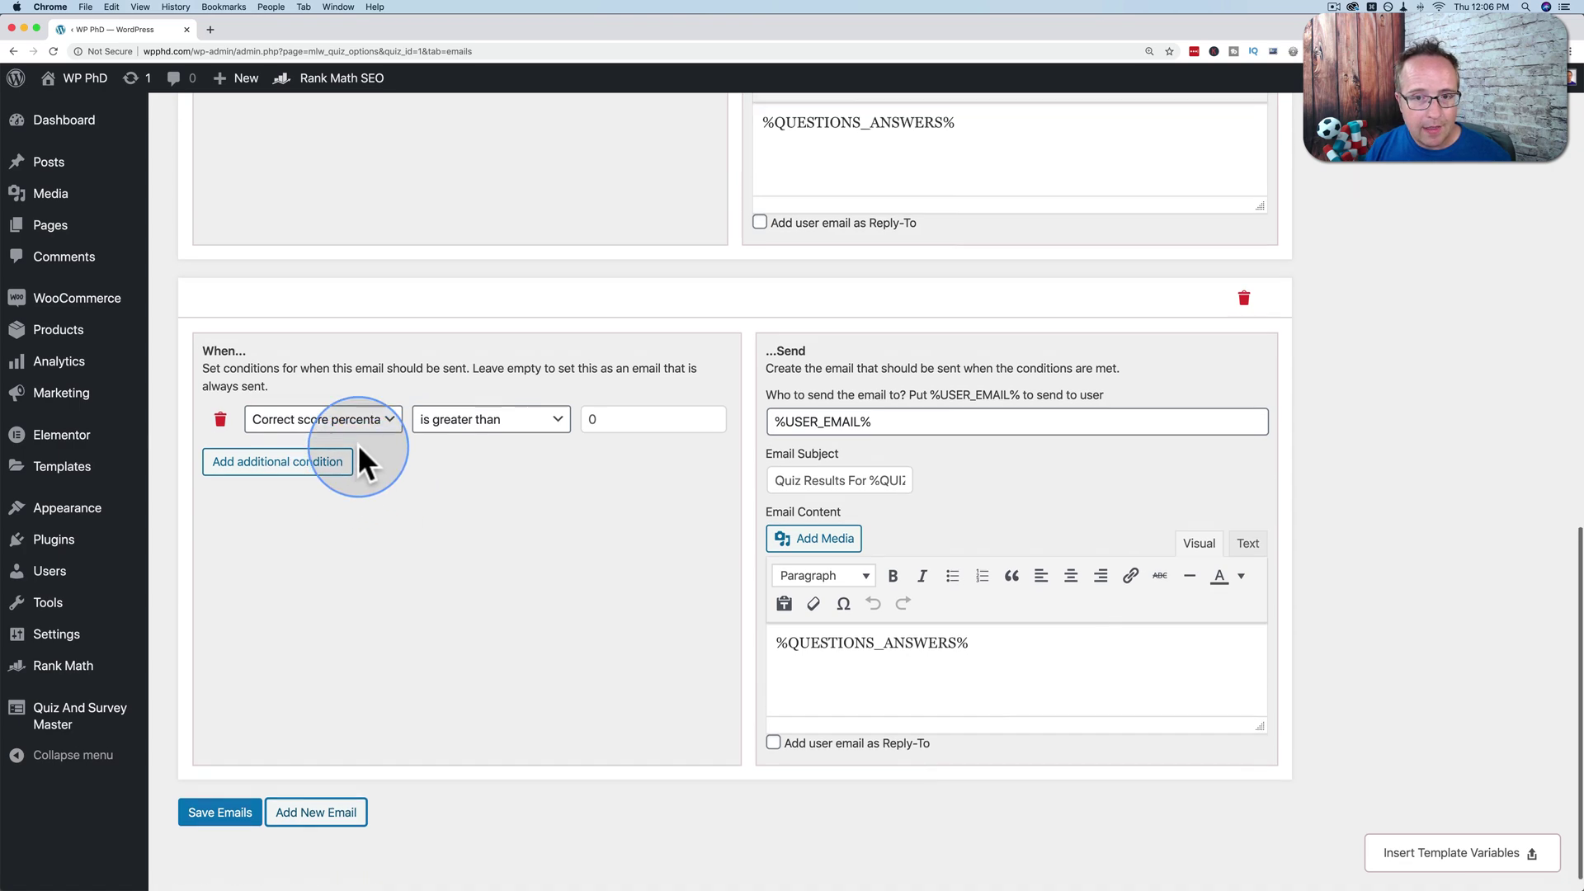
scroll(360, 448, up, 7)
scroll(358, 444, down, 10)
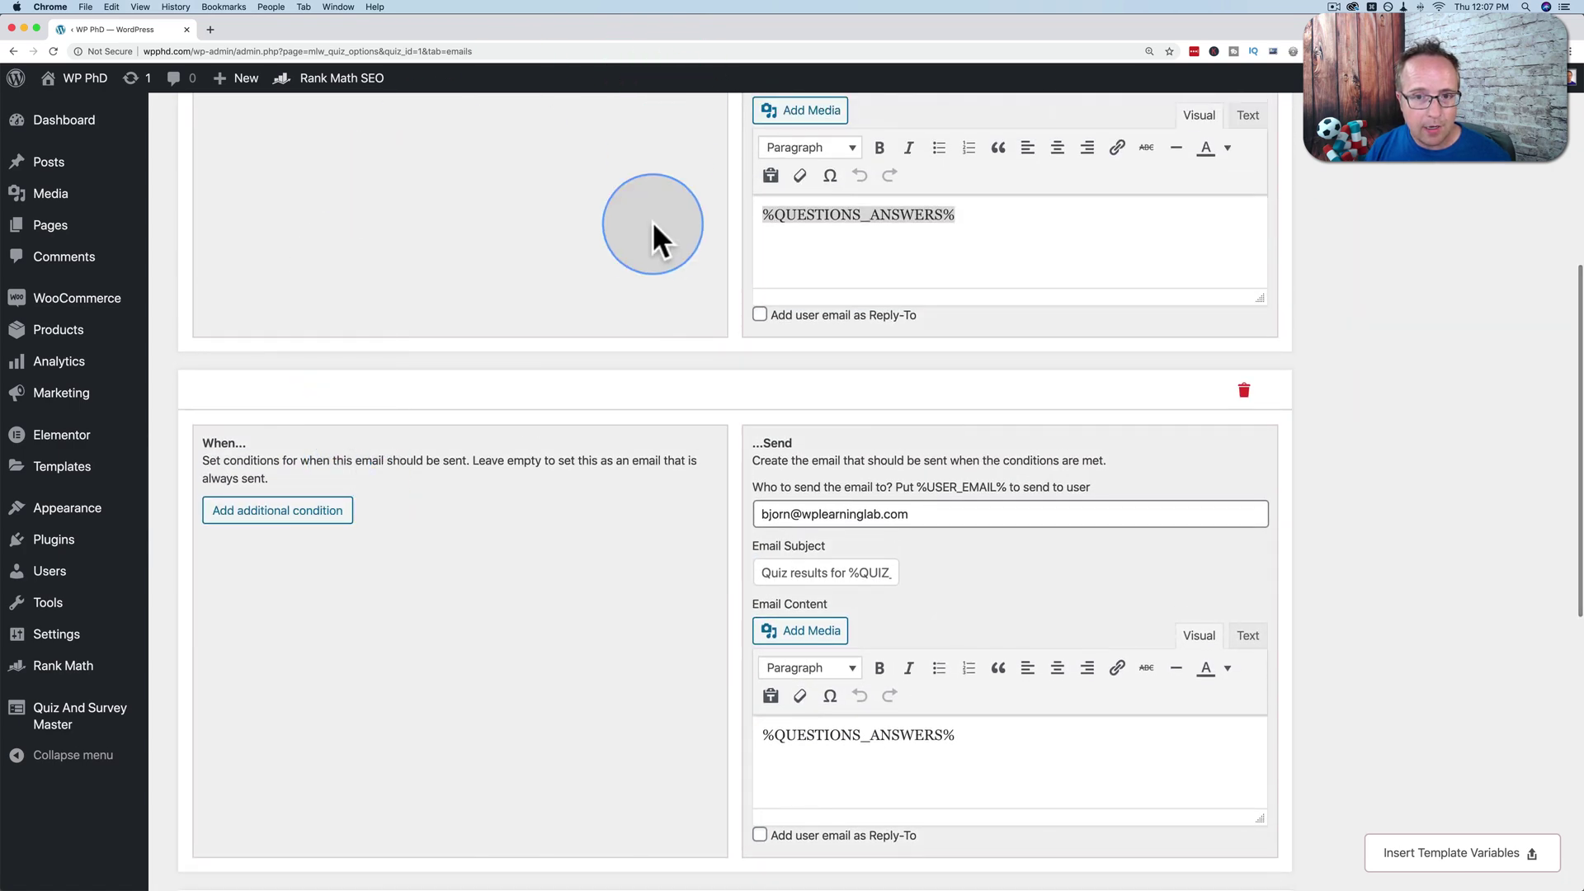
scroll(652, 221, up, 2)
scroll(619, 480, down, 10)
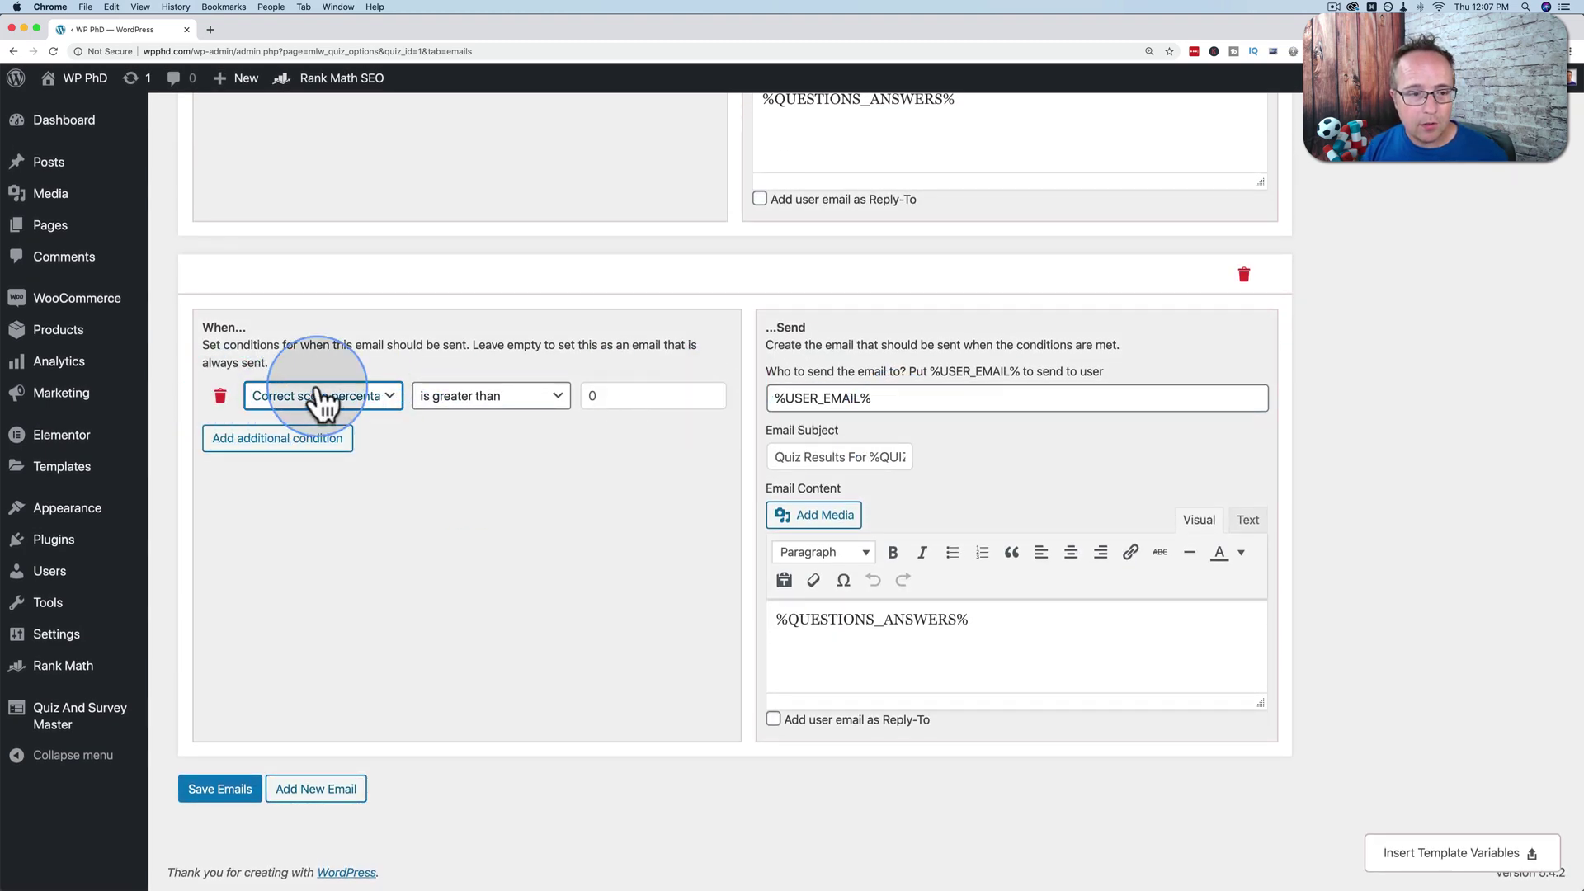
Step: Replace the new email's default condition with one requiring that Total points earned is equal to 0
click(220, 398)
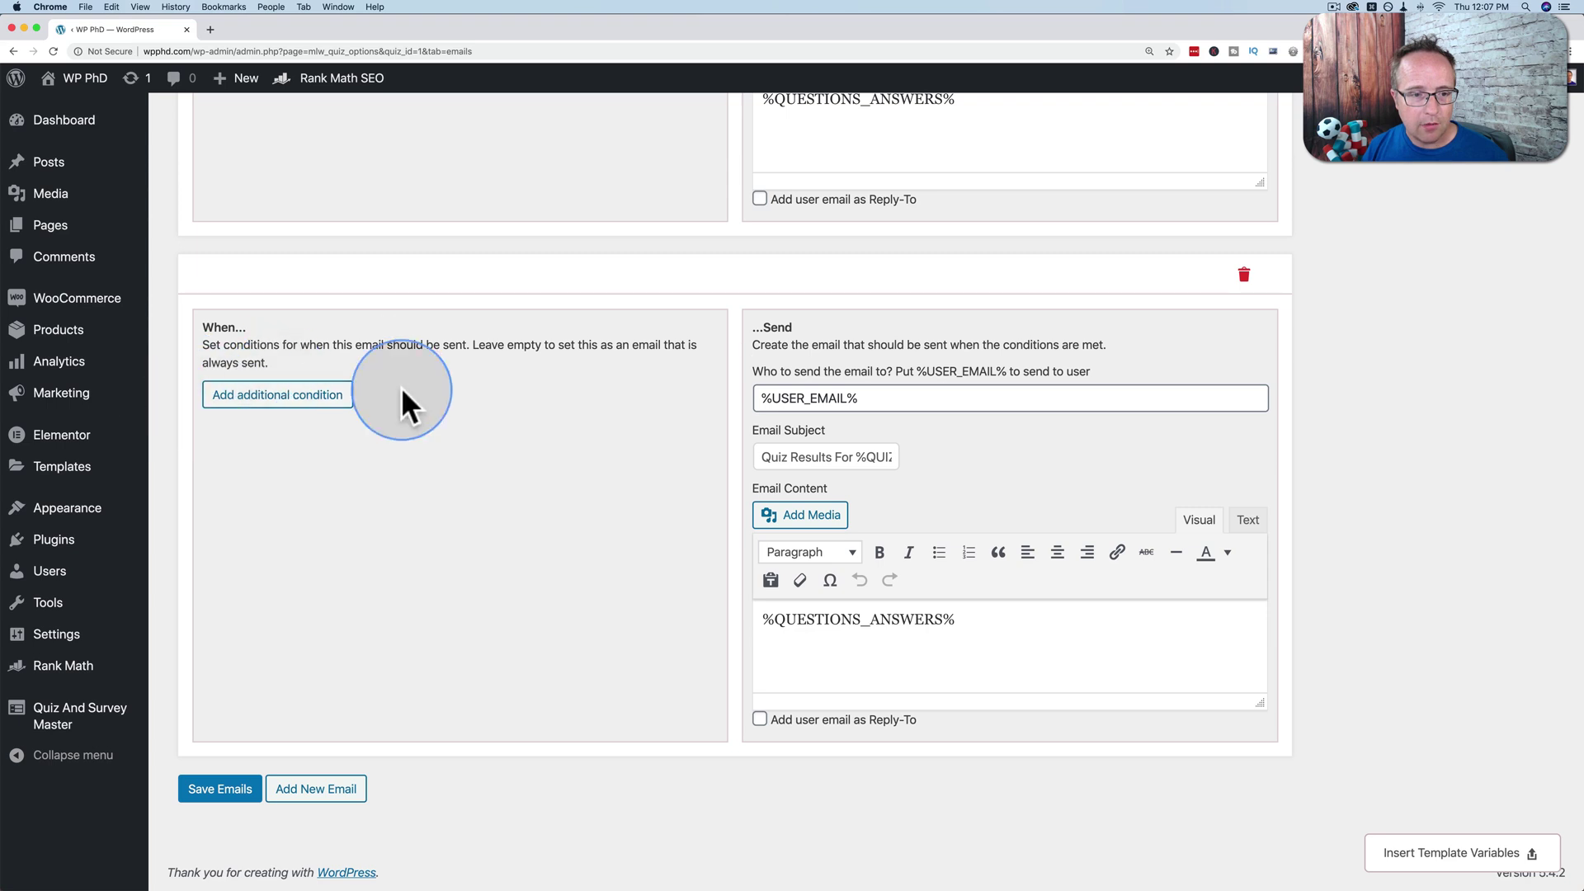
click(243, 400)
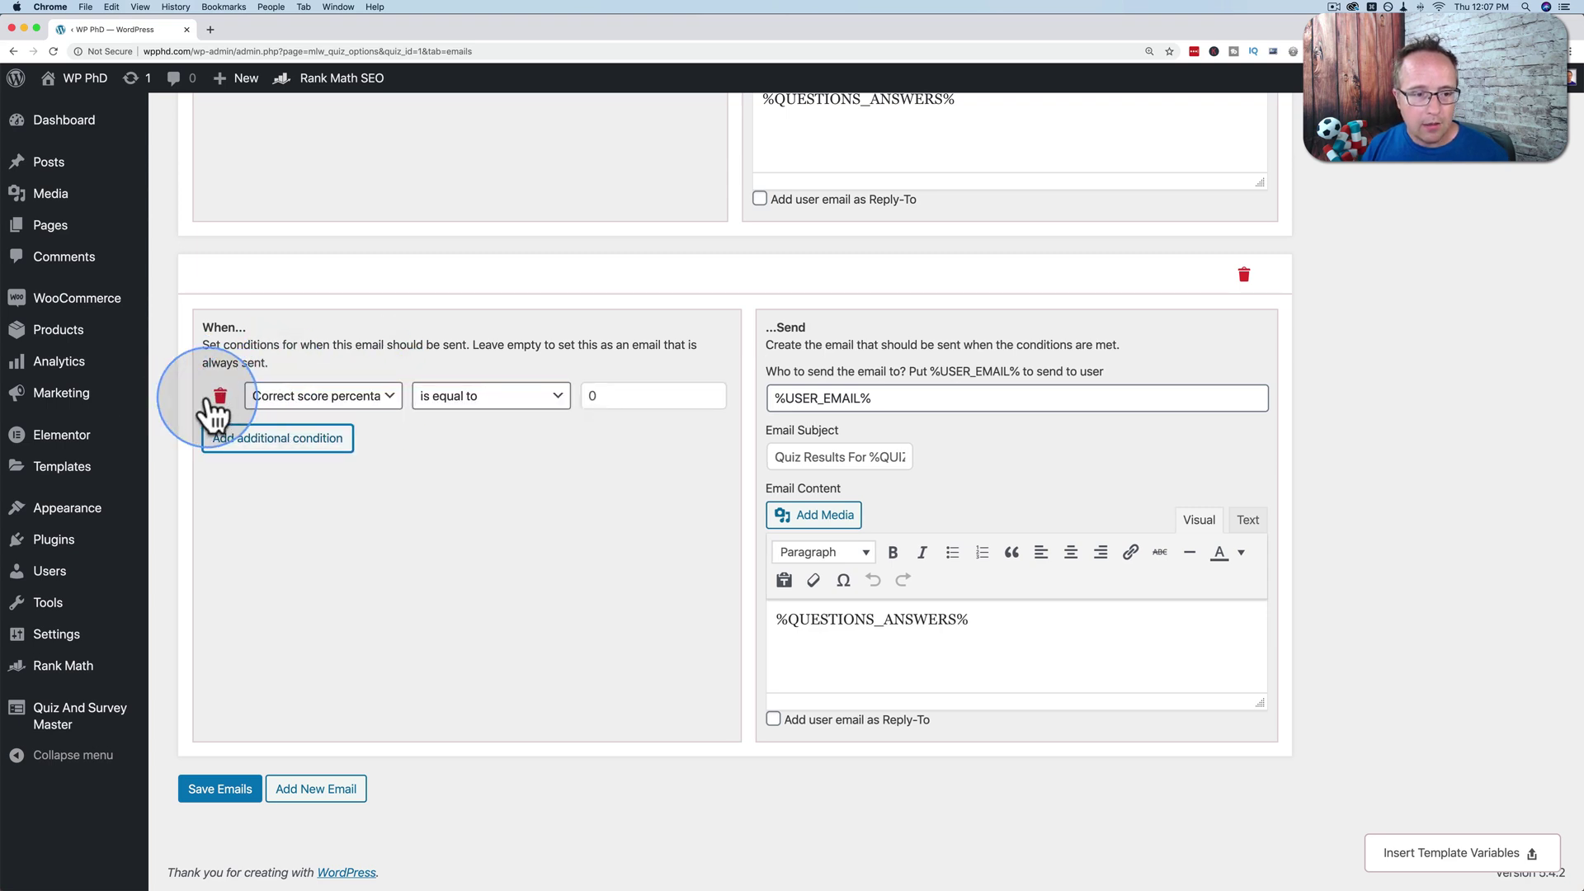
click(384, 403)
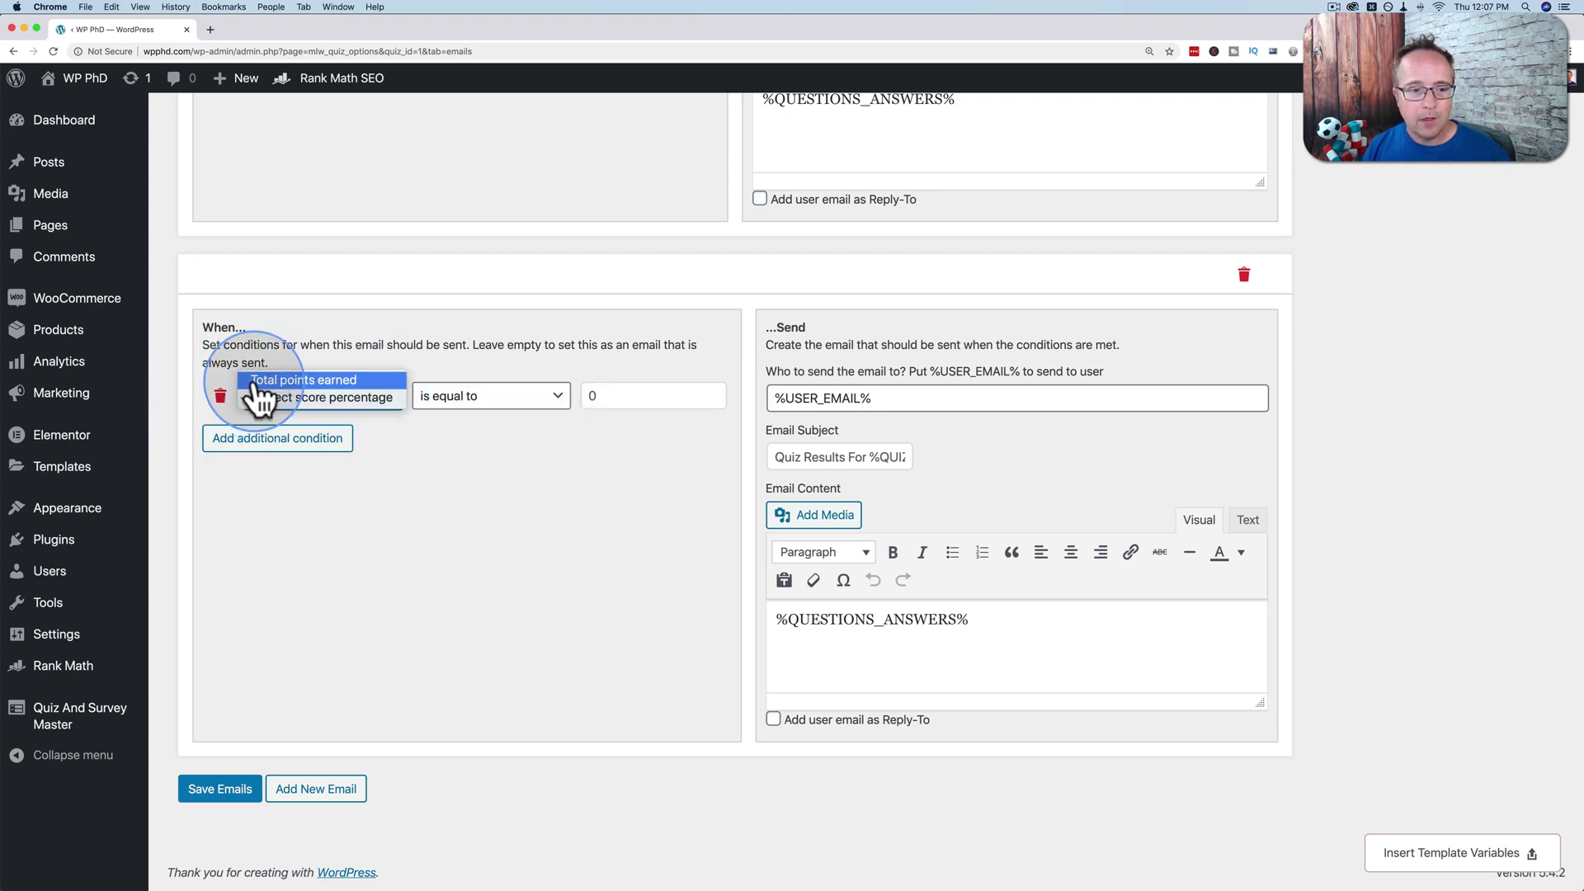
click(301, 381)
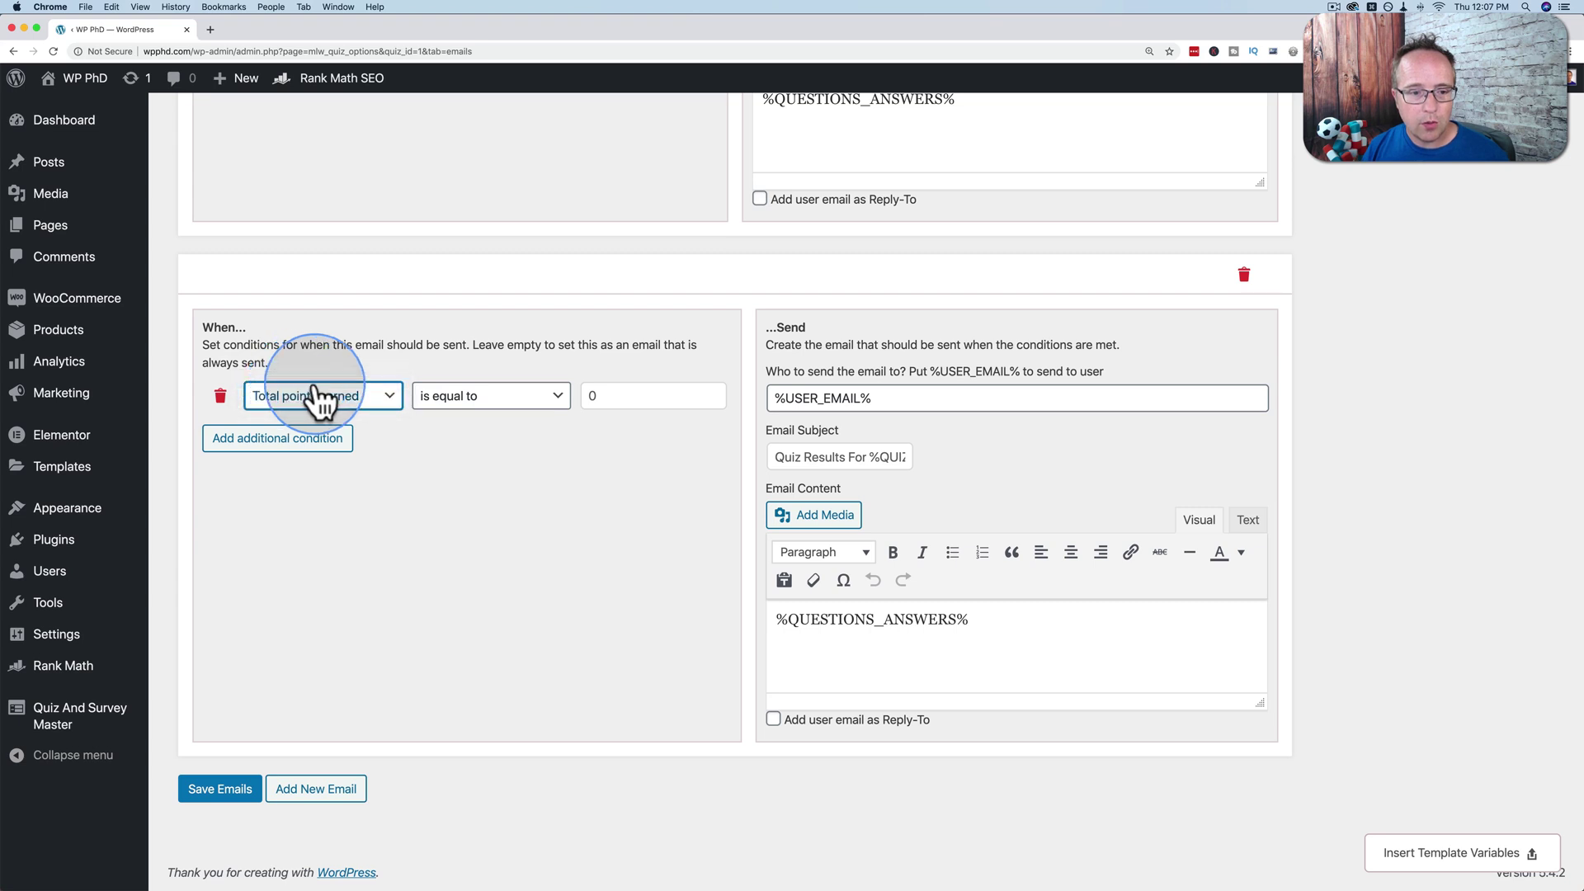
click(559, 397)
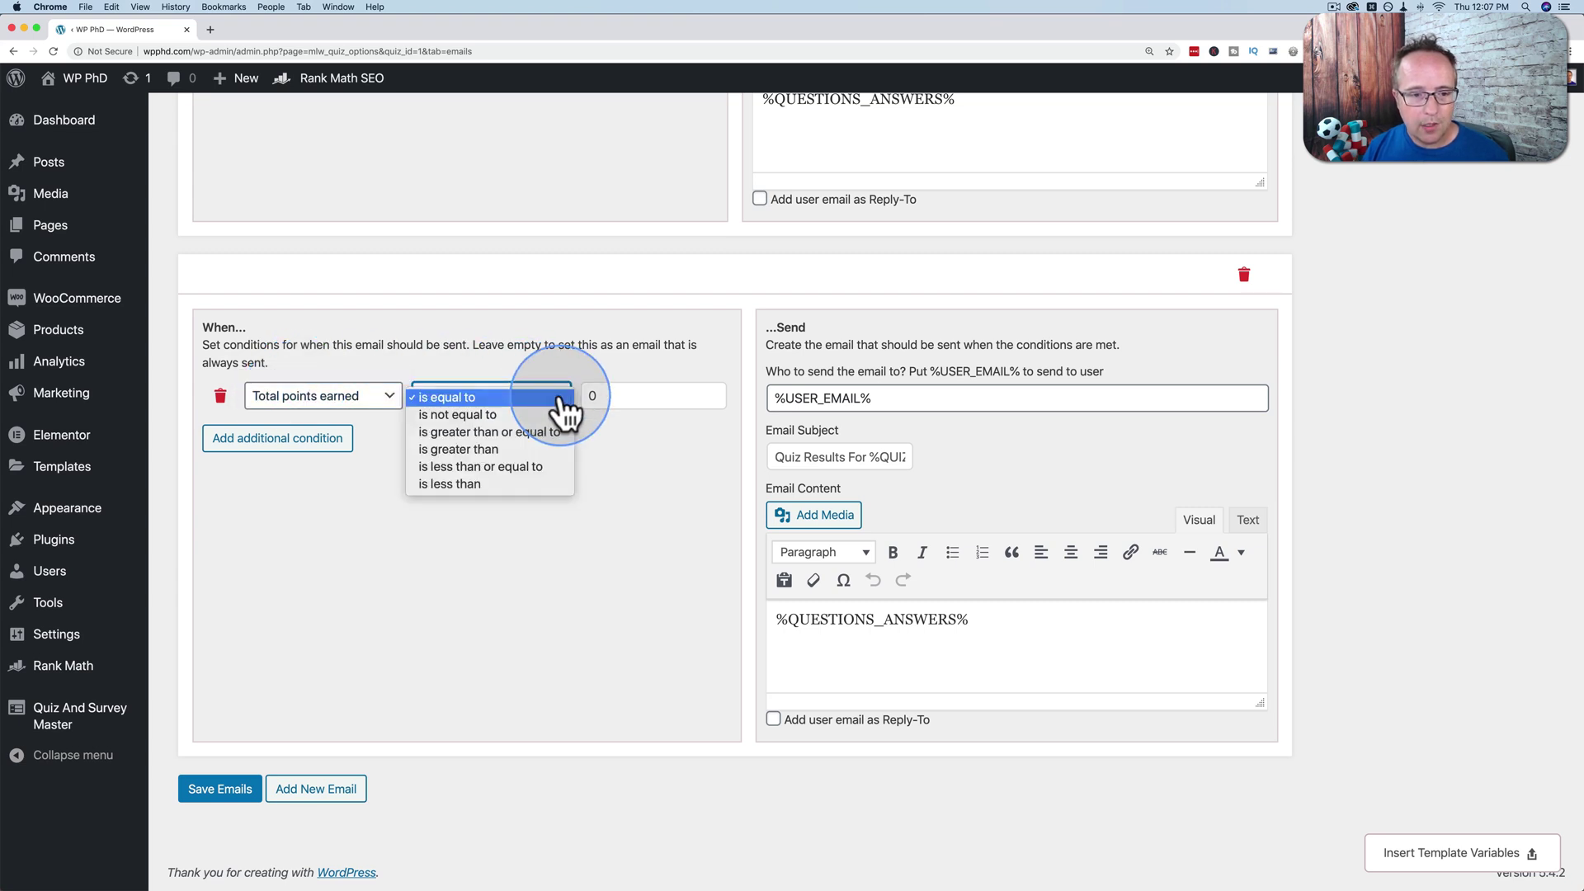
click(566, 404)
double_click(583, 393)
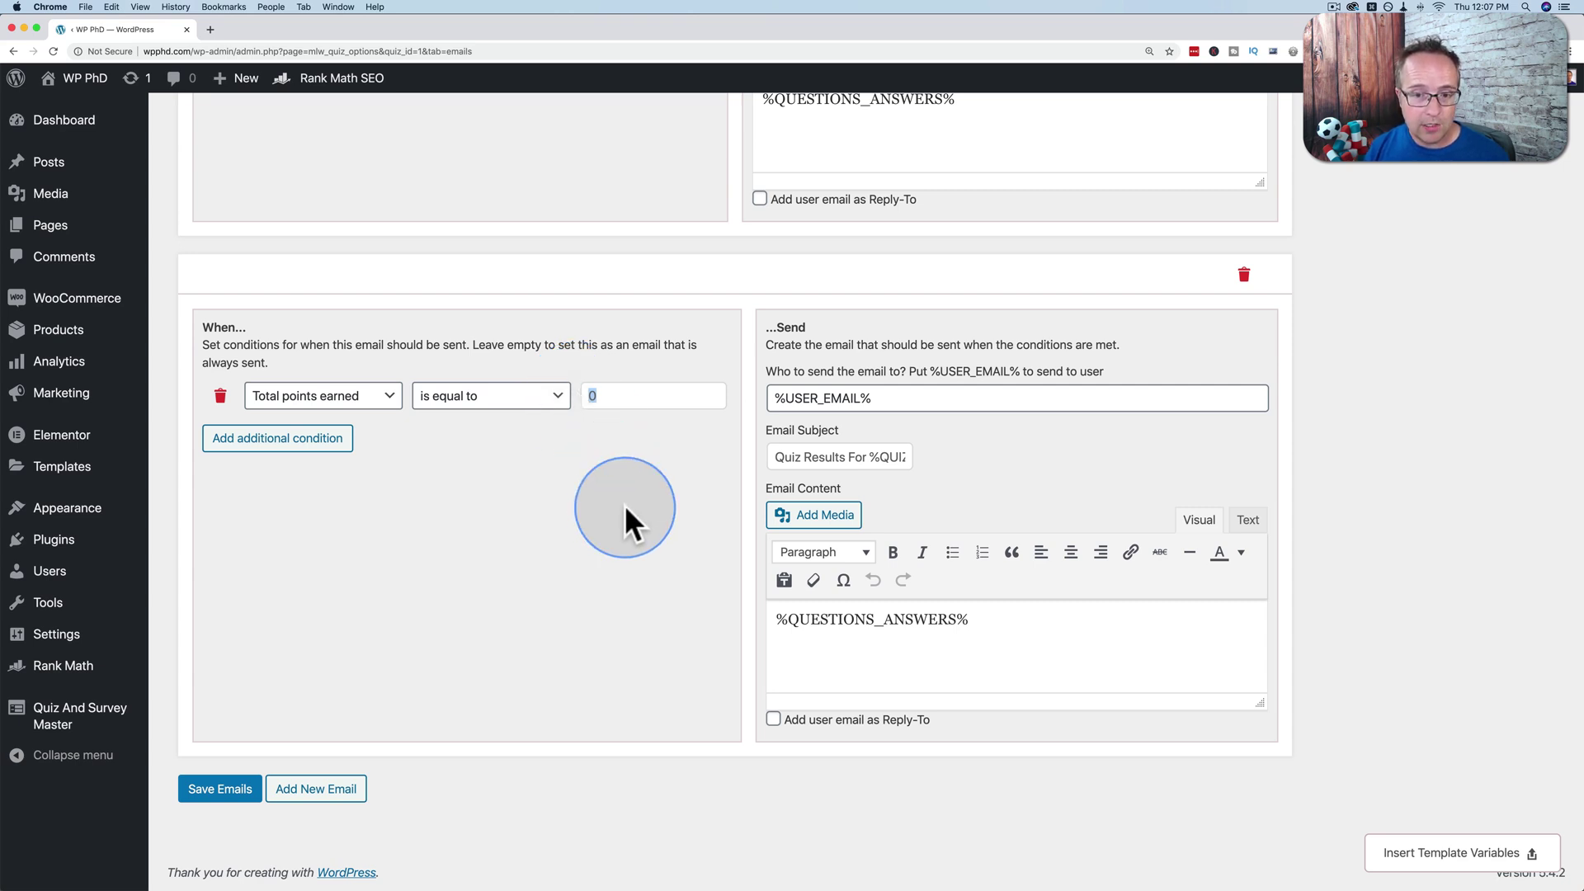
Step: Add a new line reading "Your score was" below %QUESTIONS_ANSWERS% in the new email's content
drag(891, 399, 739, 393)
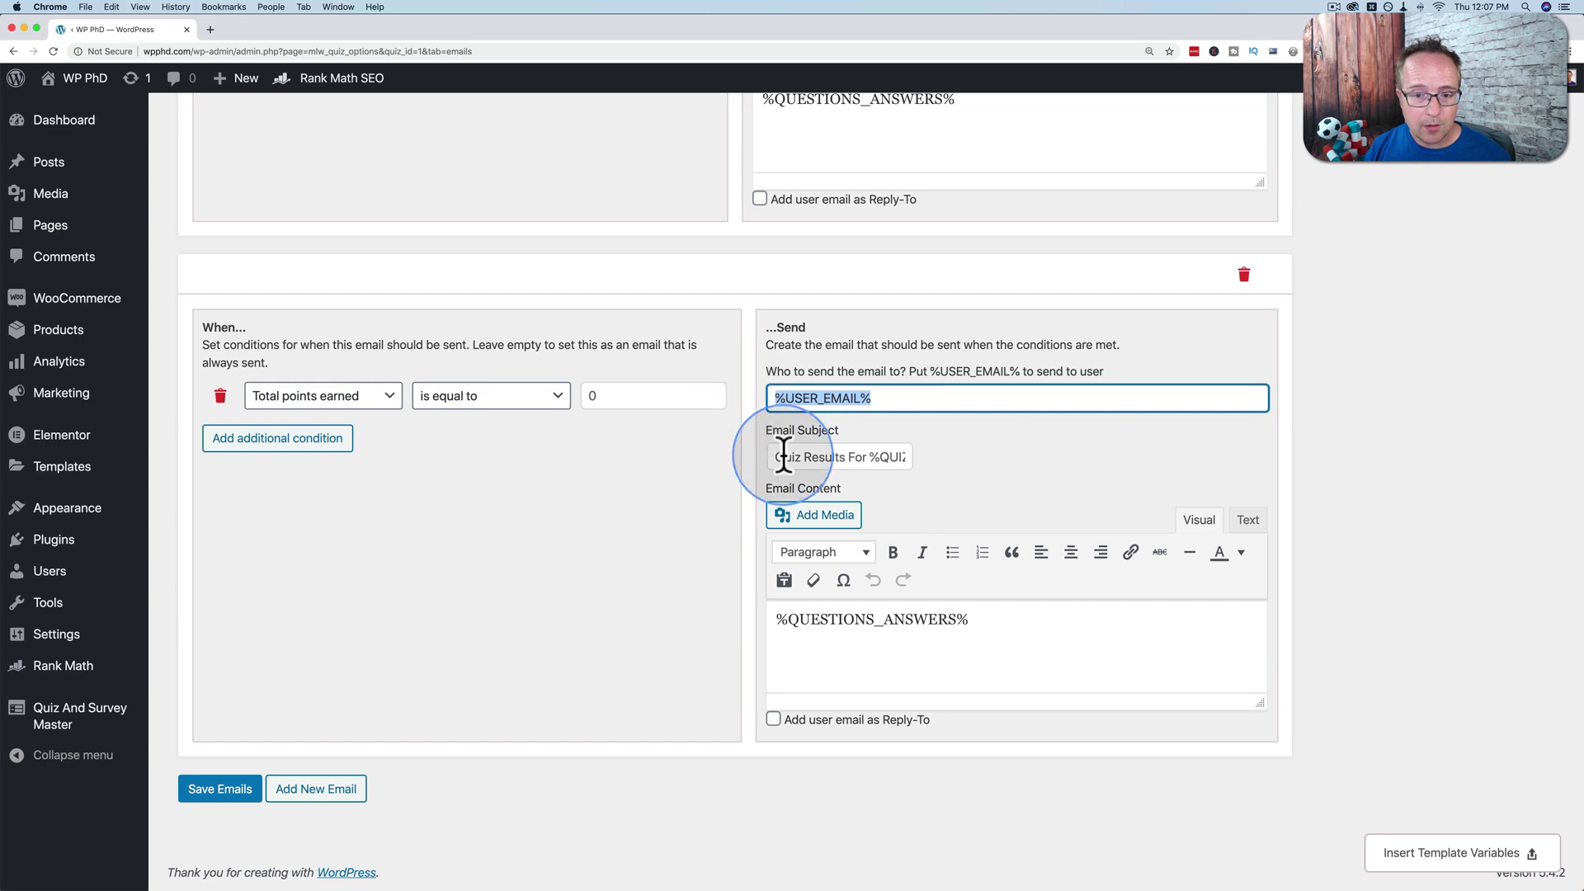
drag(782, 455, 938, 467)
drag(949, 620, 770, 622)
click(981, 621)
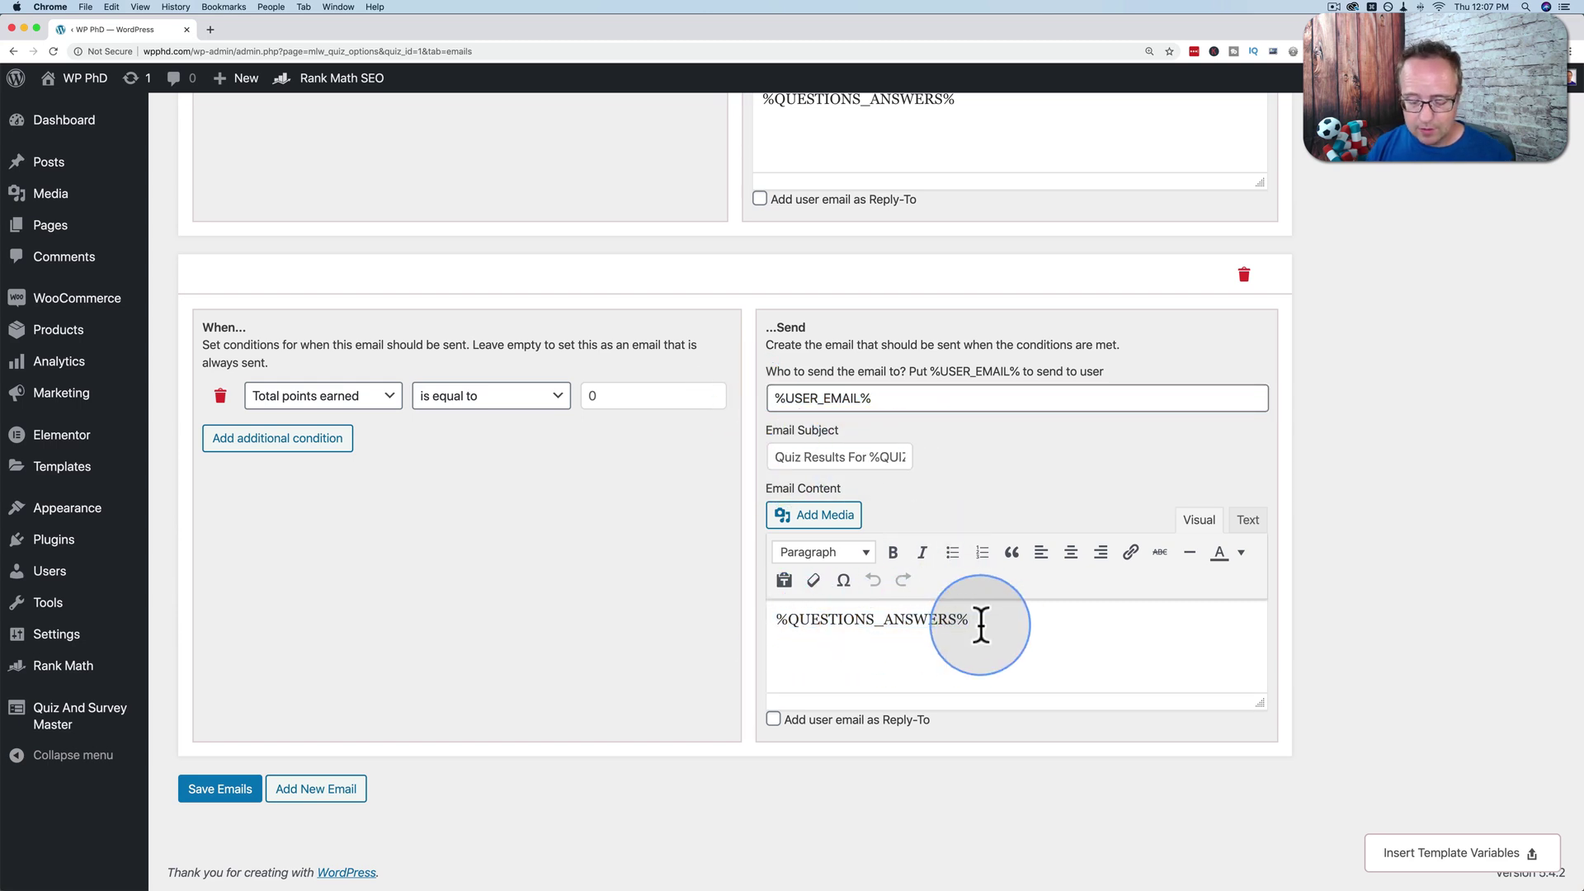
key(Return)
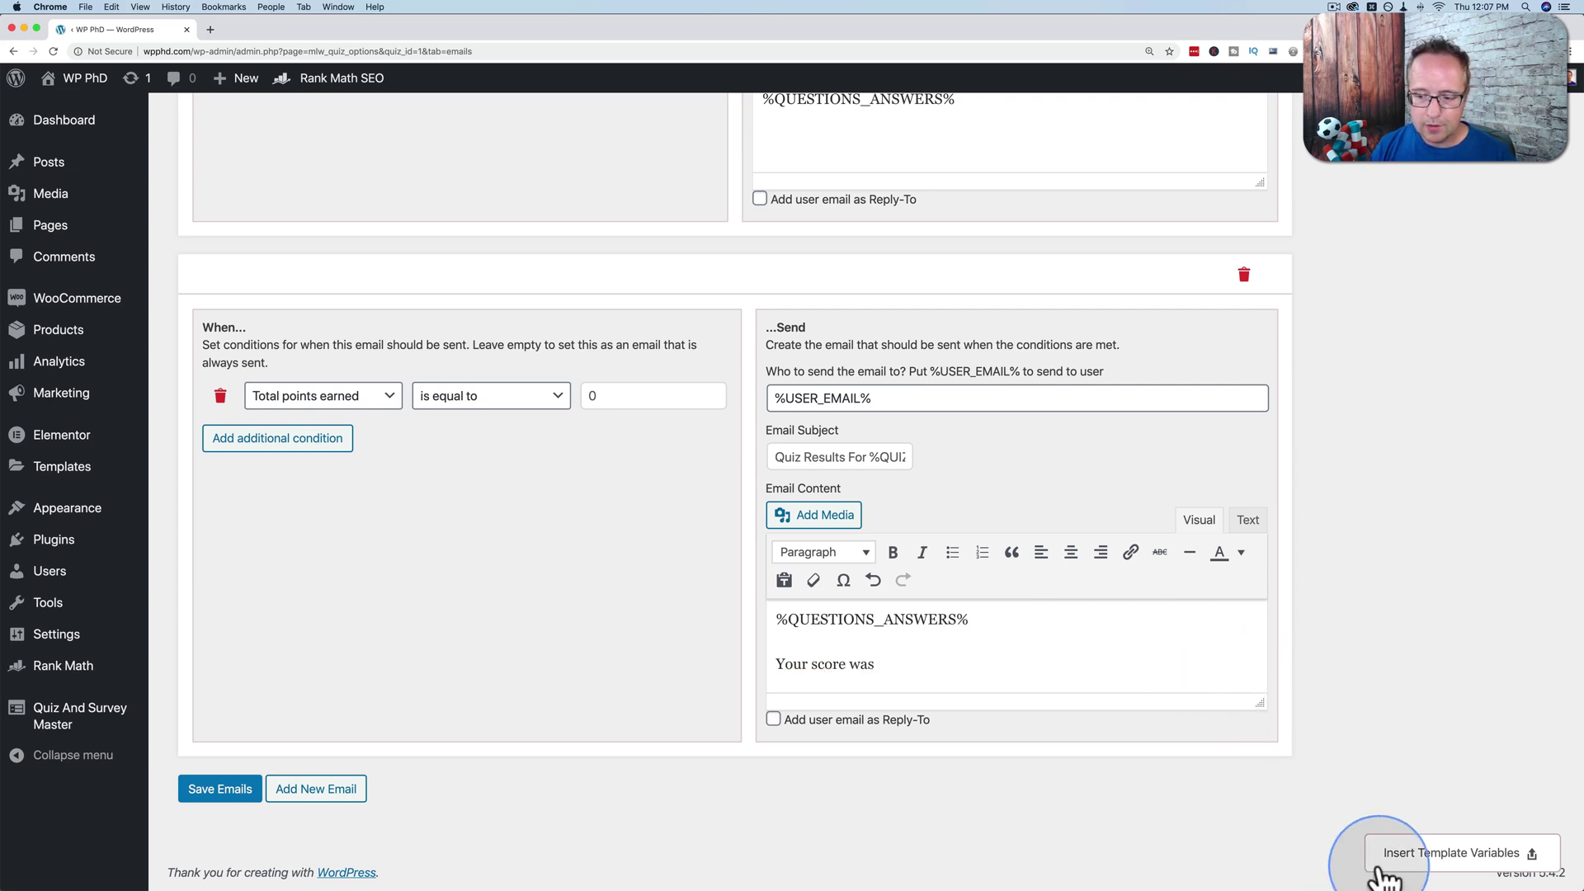
Step: Copy the %POINT_SCORE% template variable and complete the line as "Your score was %POINT_SCORE%."
click(1402, 856)
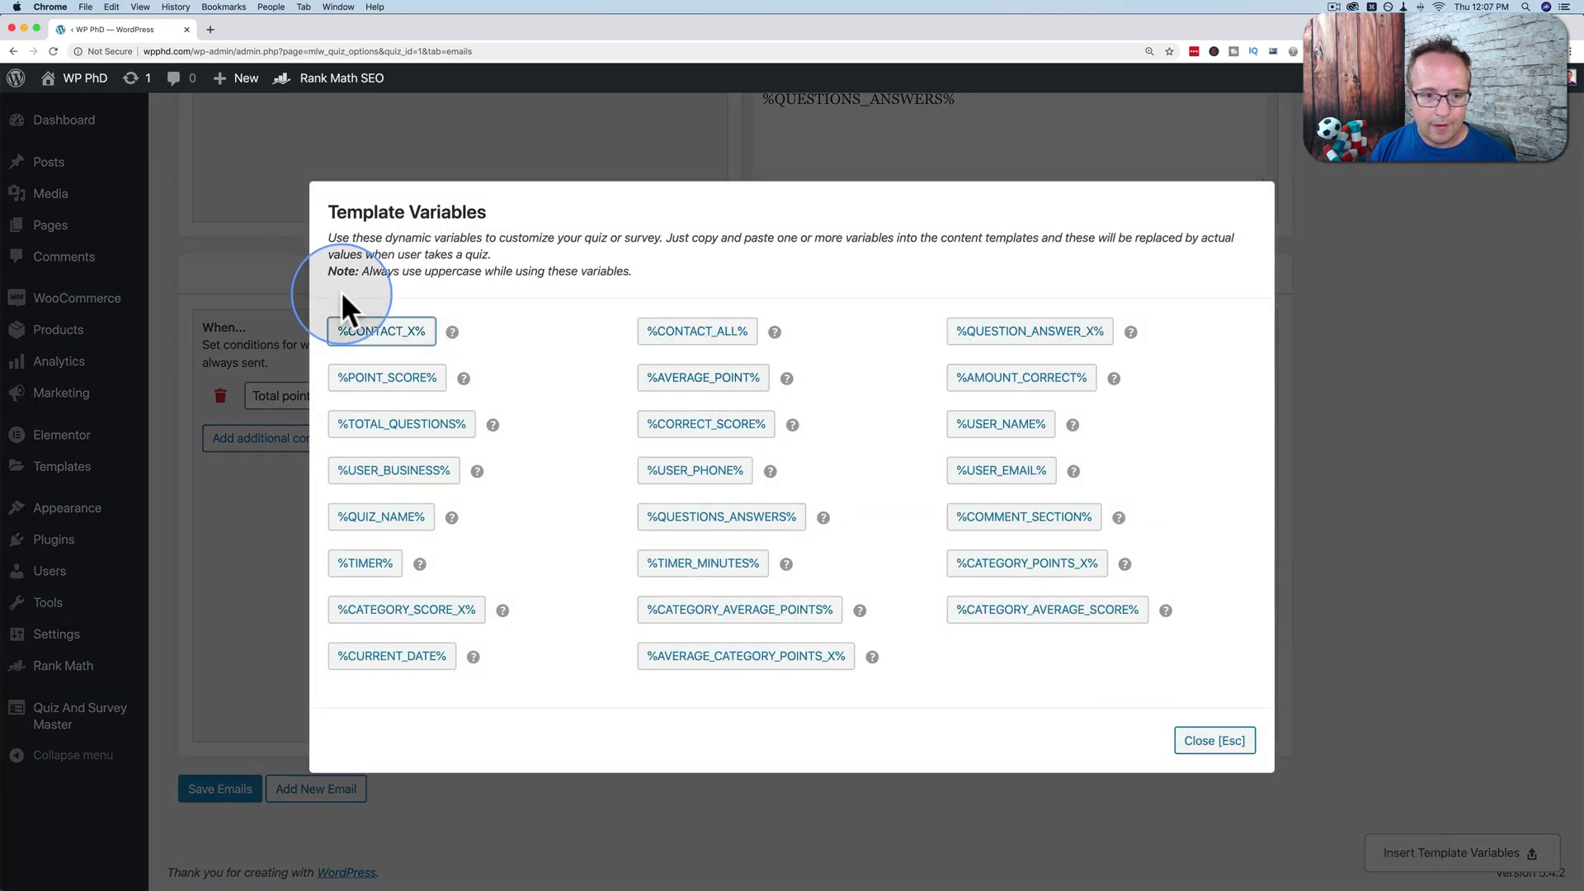
mouse_move(463, 381)
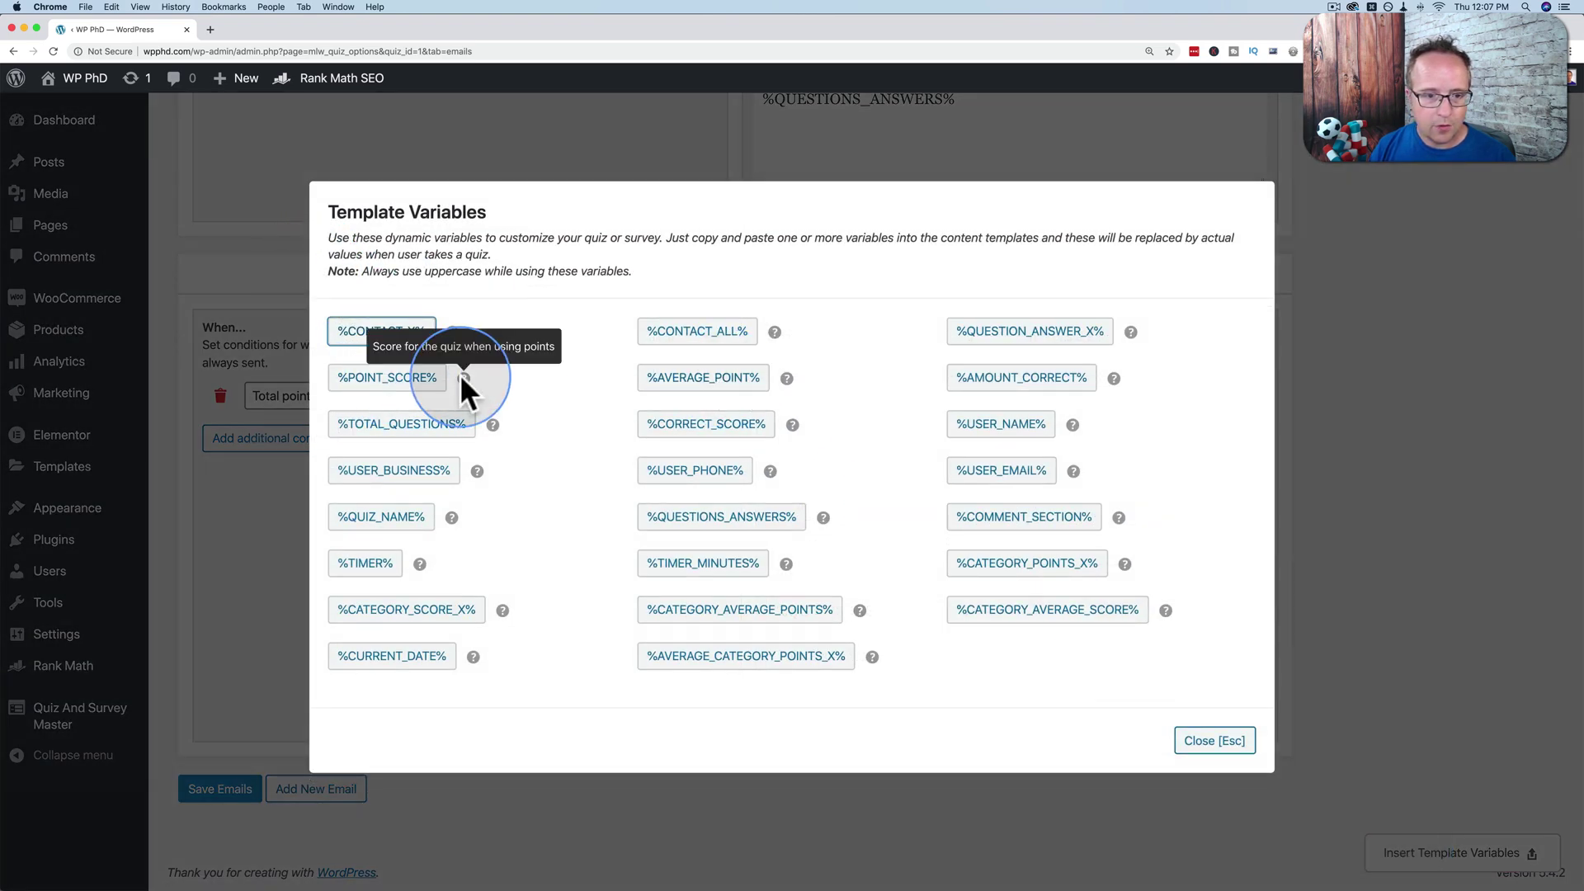
click(390, 380)
click(1211, 745)
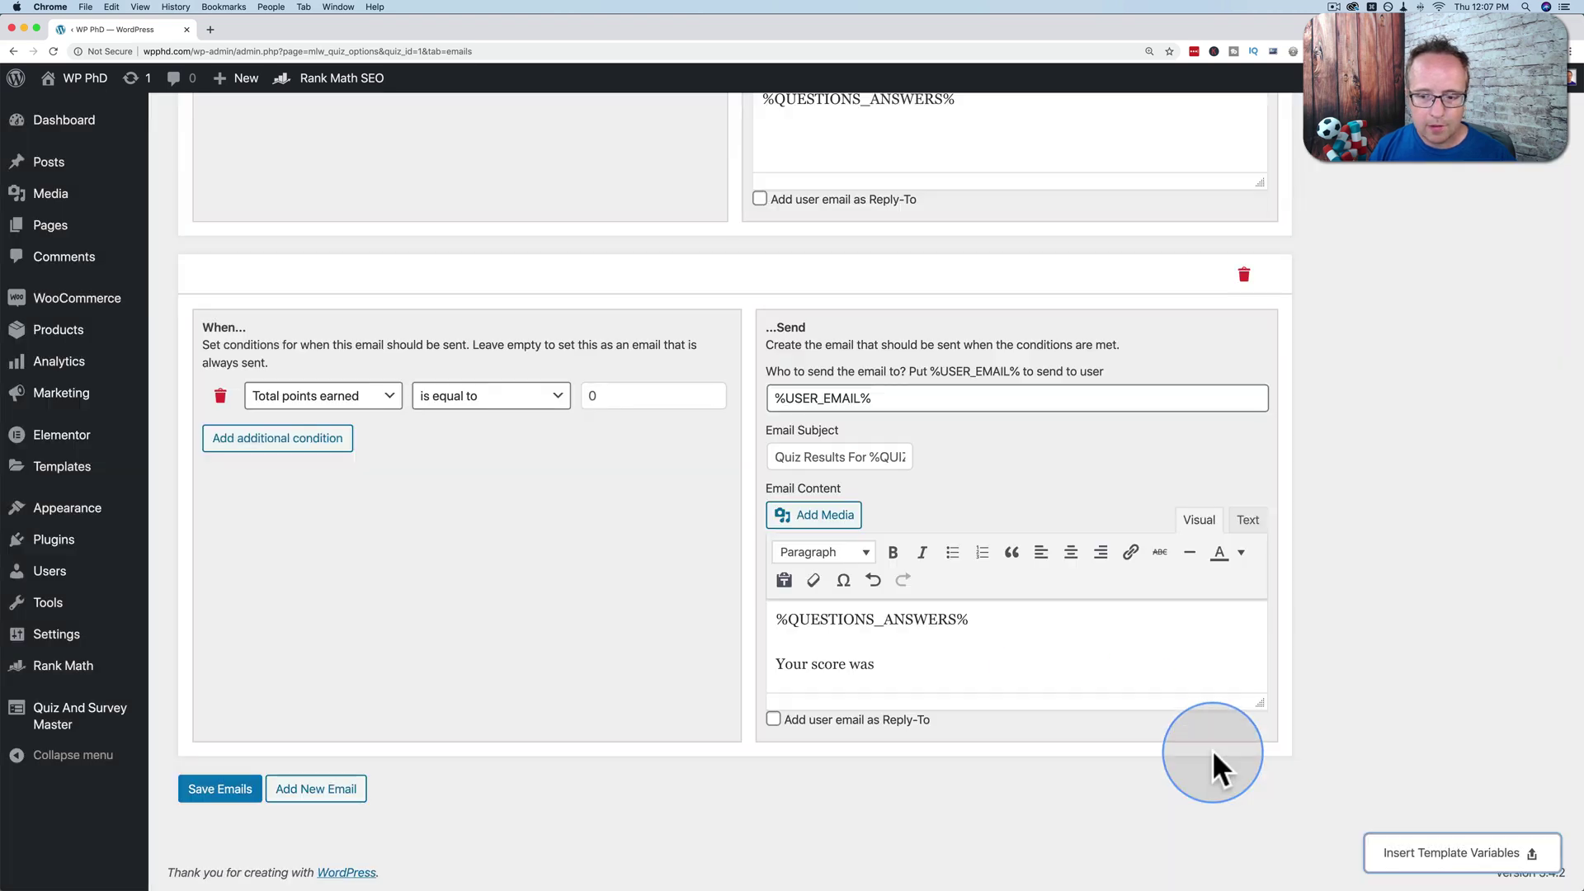
click(895, 665)
key(super+v)
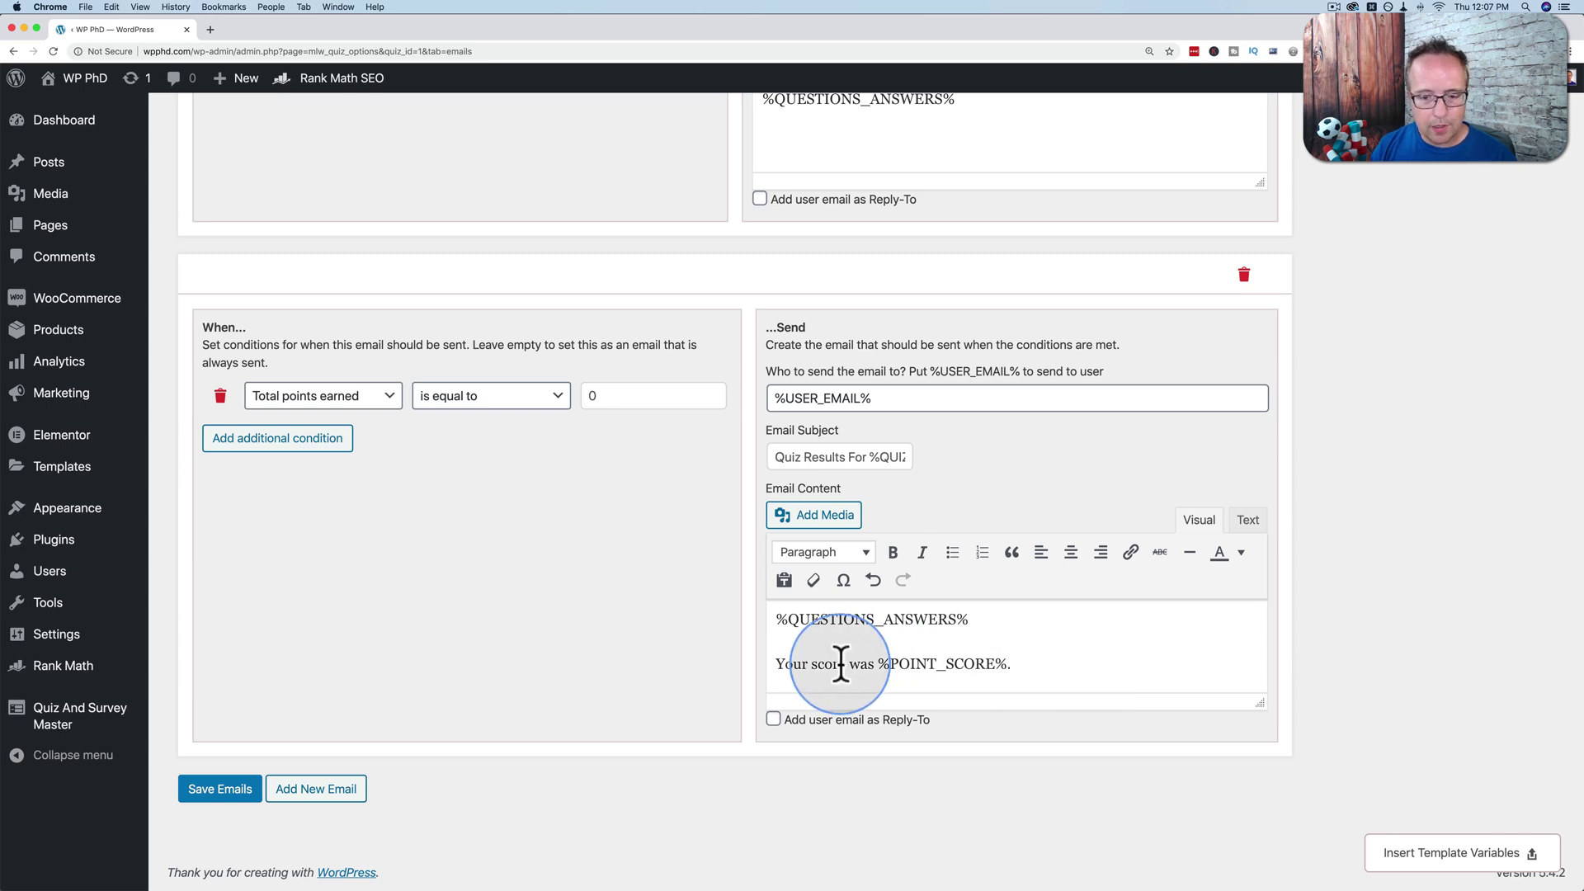
text(.)
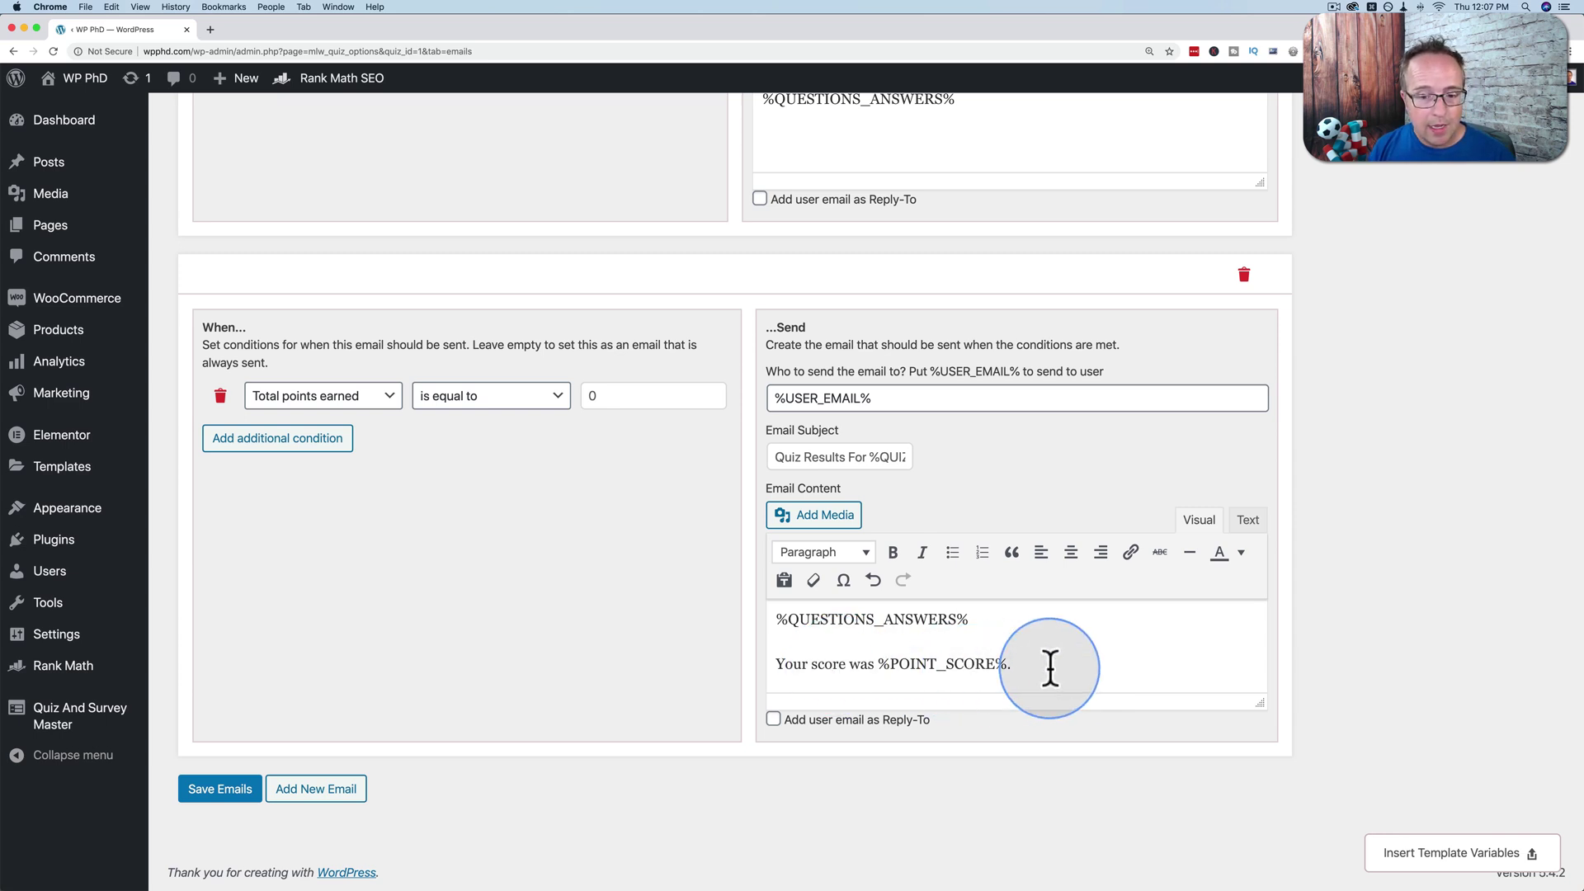
Step: Continue the email after the score with "We have a bit of work do. Here are some resources to help you get started with exercising"
key(super+v)
drag(1018, 661, 1181, 682)
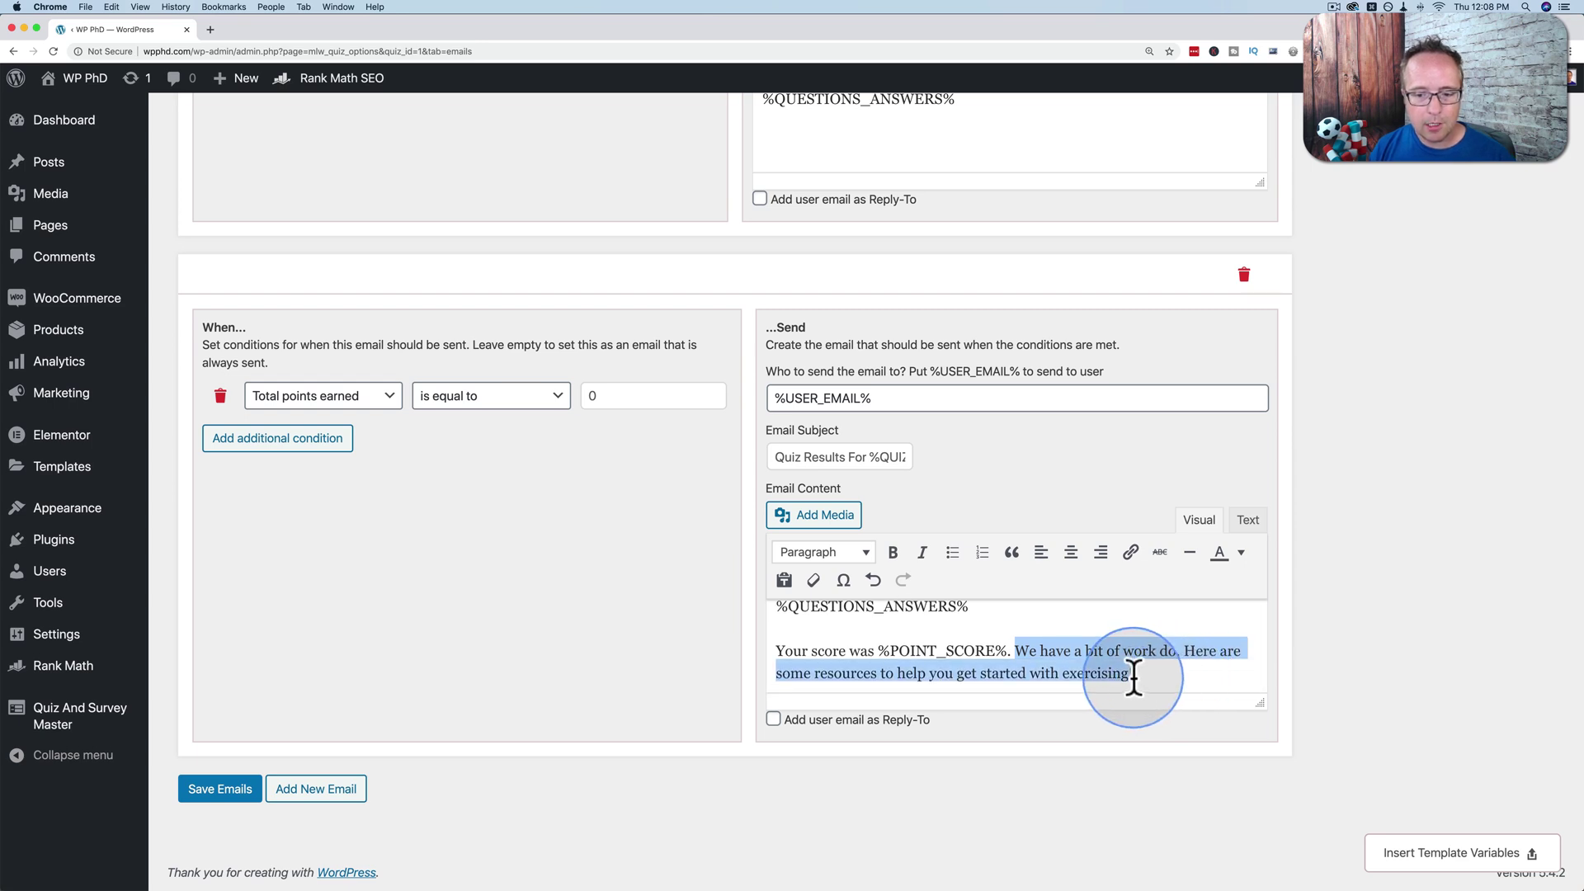
Step: End the zero-points email's closing sentence with an exclamation mark and save the emails
click(1158, 678)
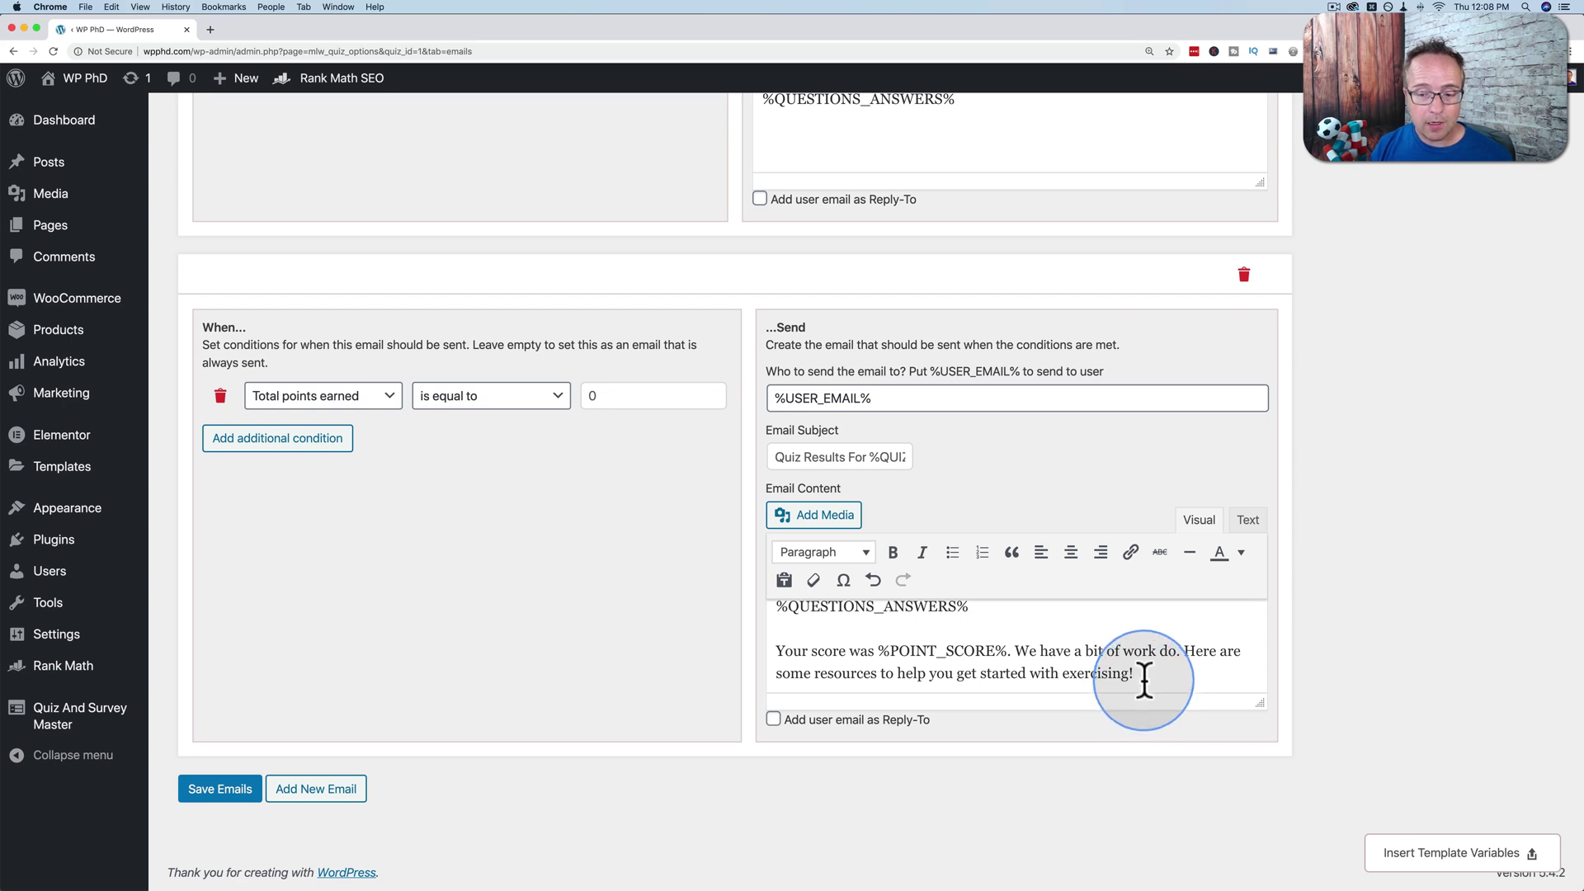
drag(1142, 679, 750, 647)
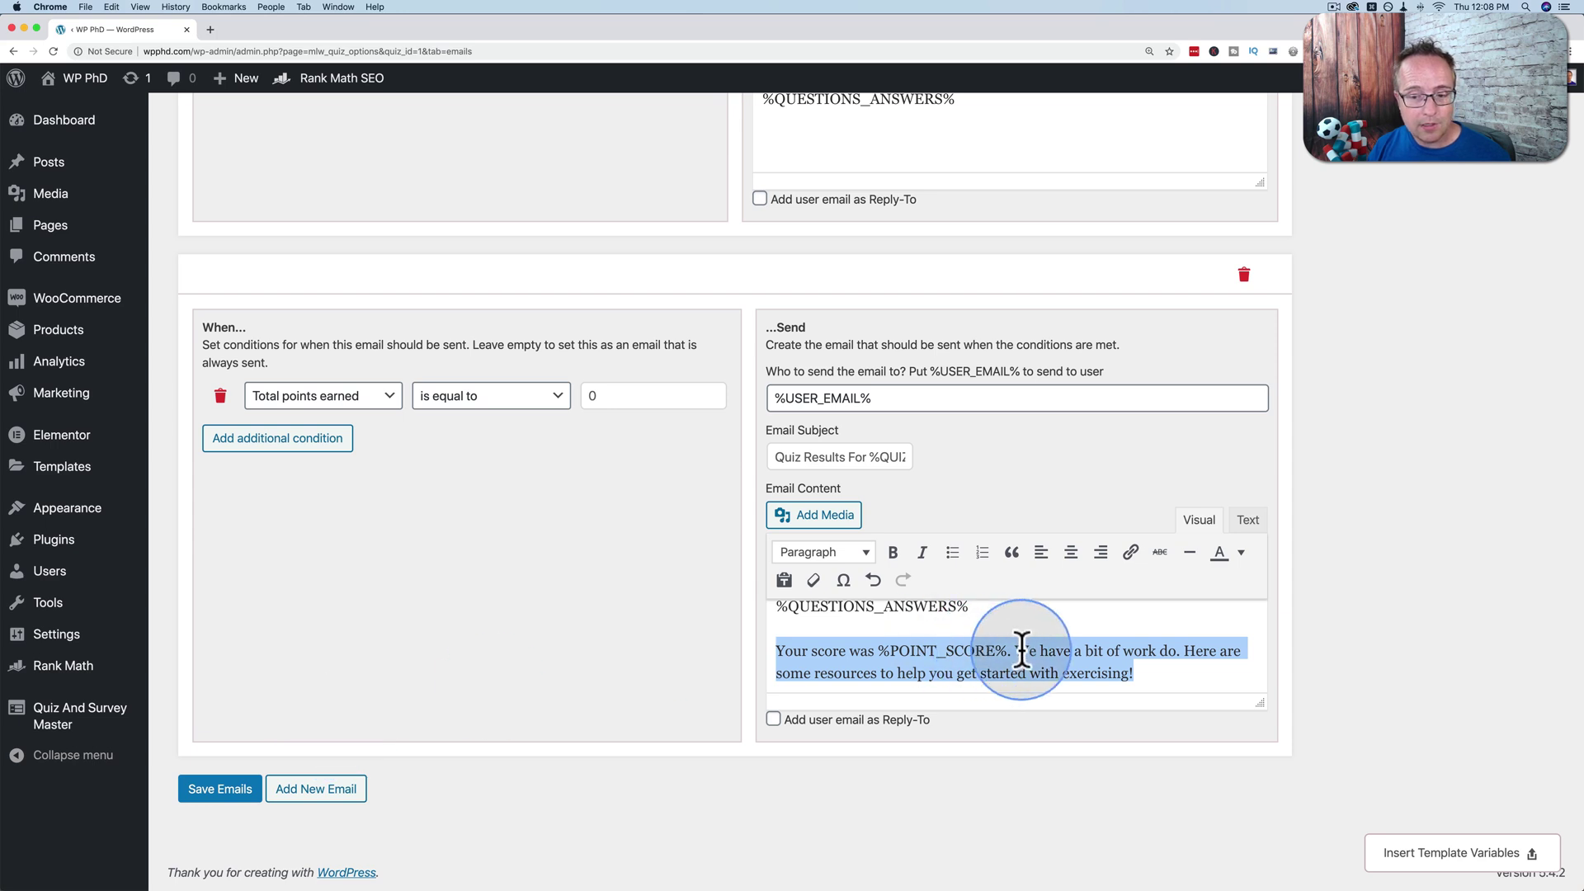
click(1161, 670)
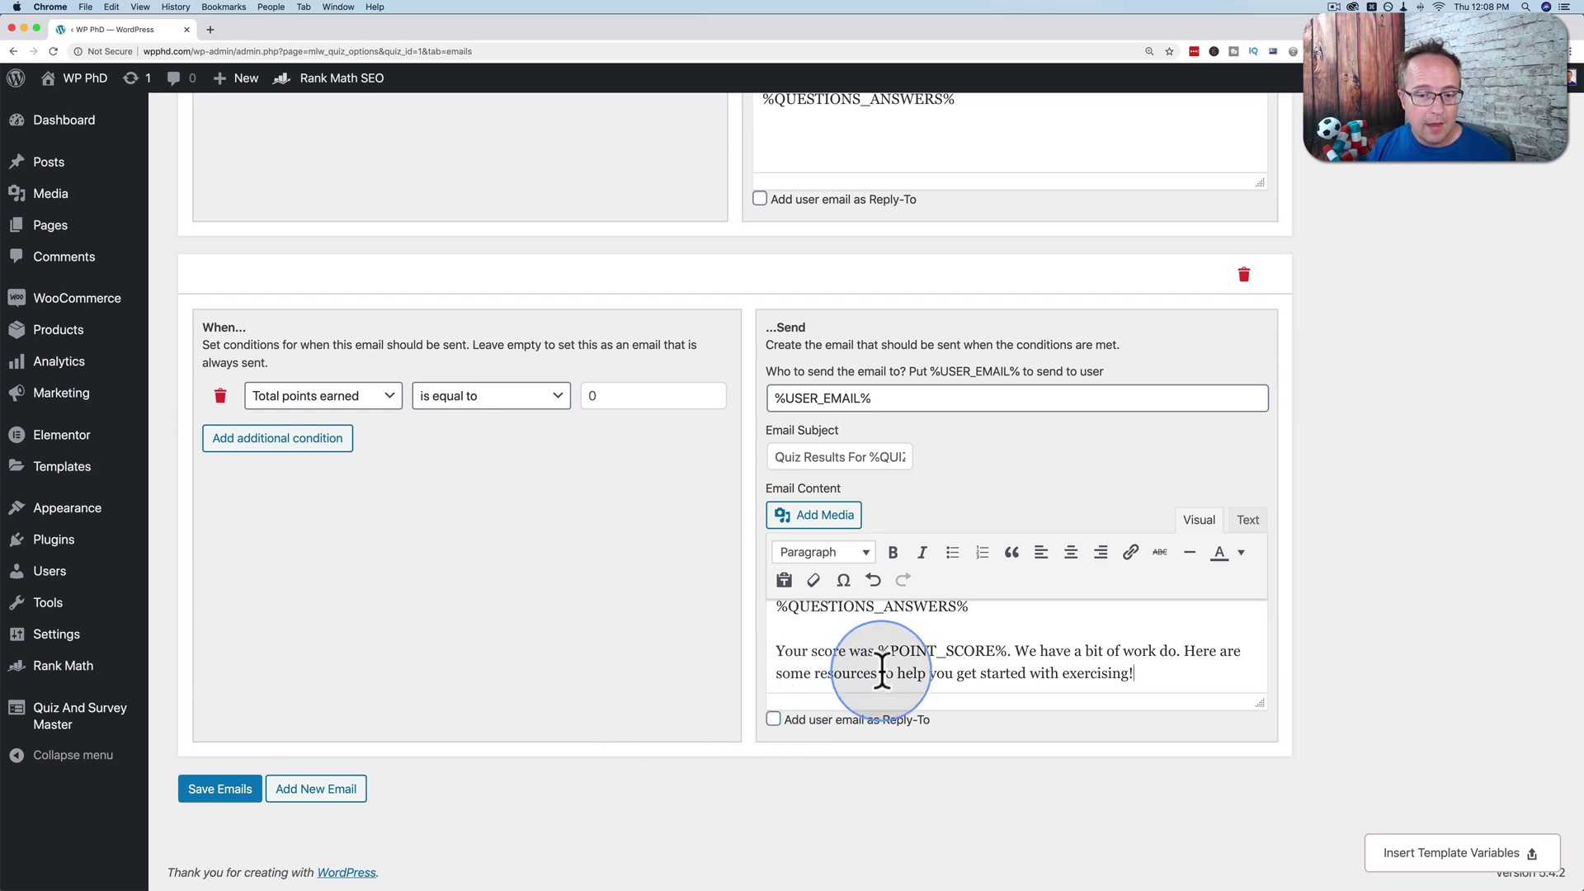
click(223, 790)
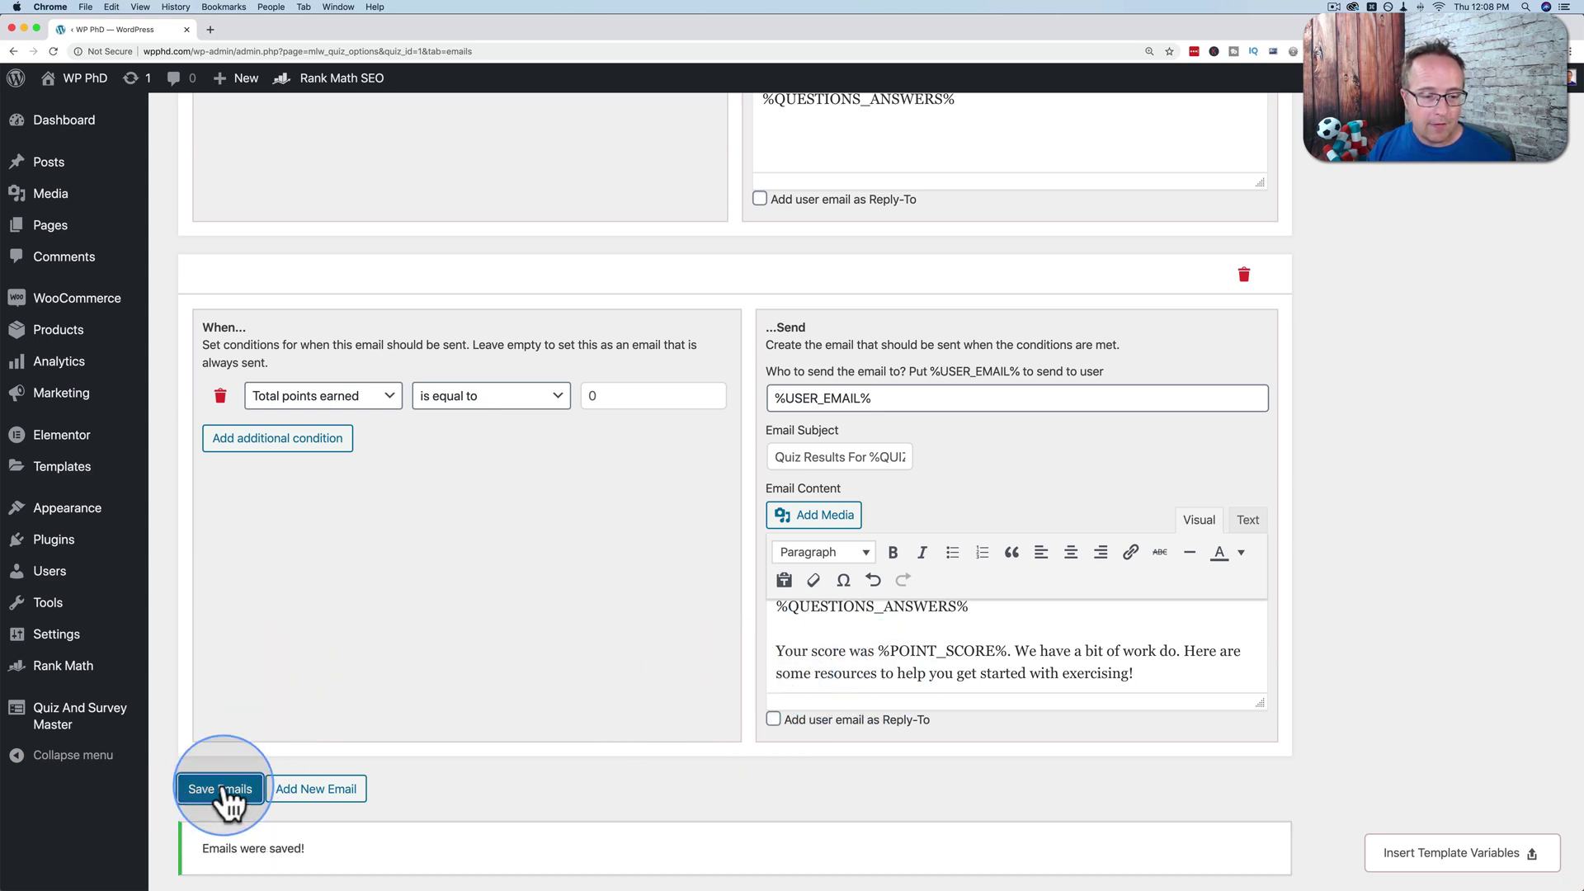
Step: Add another new email with the condition that Total points earned is greater than or equal to 1
scroll(485, 614, down, 1)
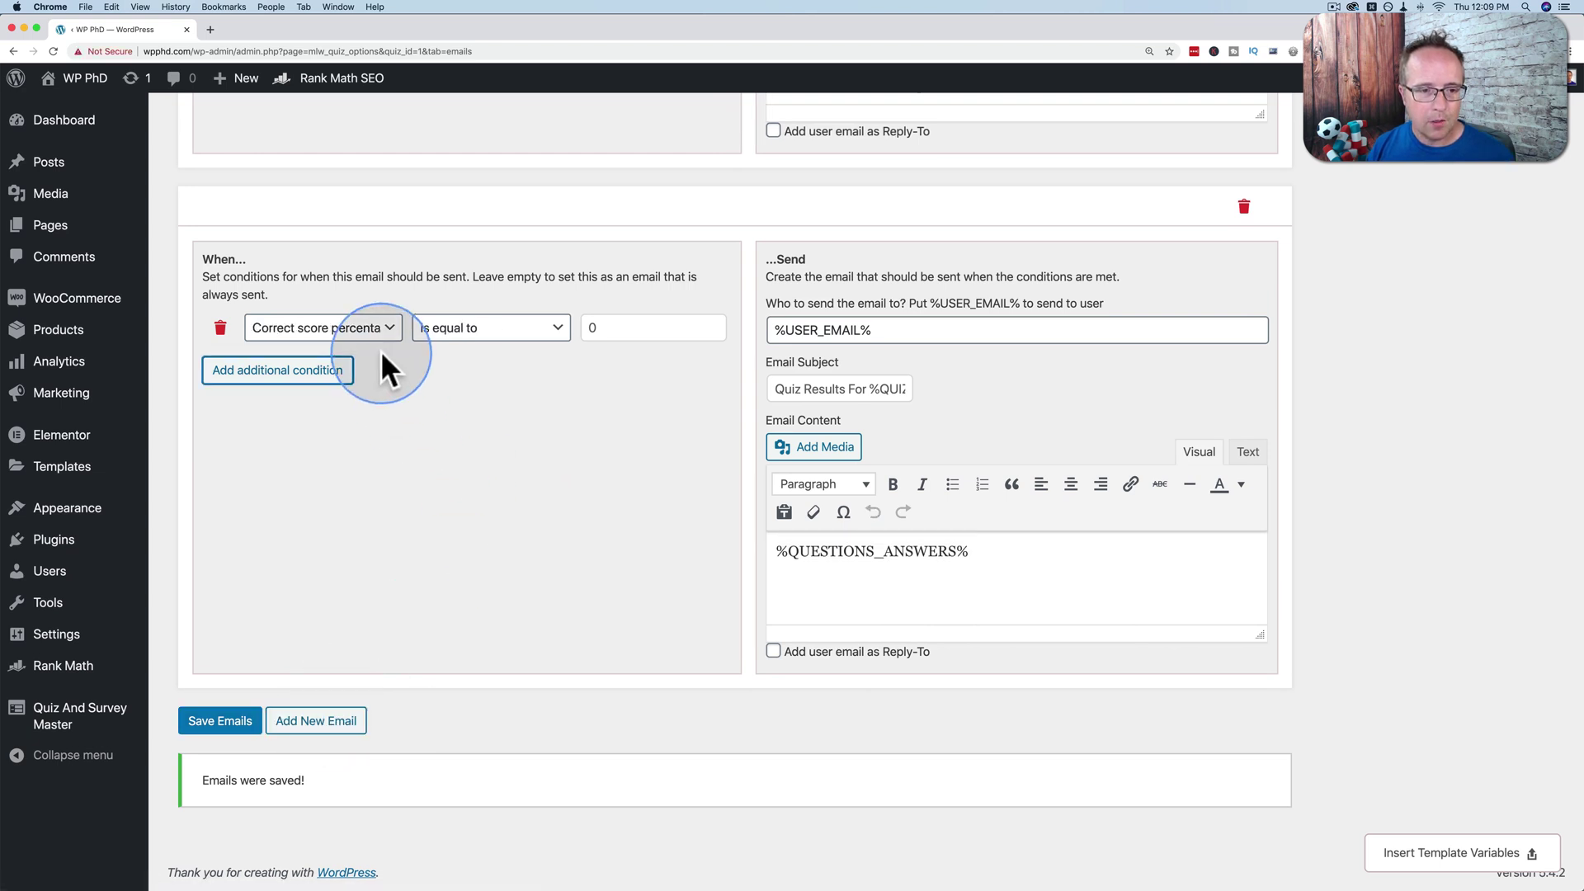
click(383, 326)
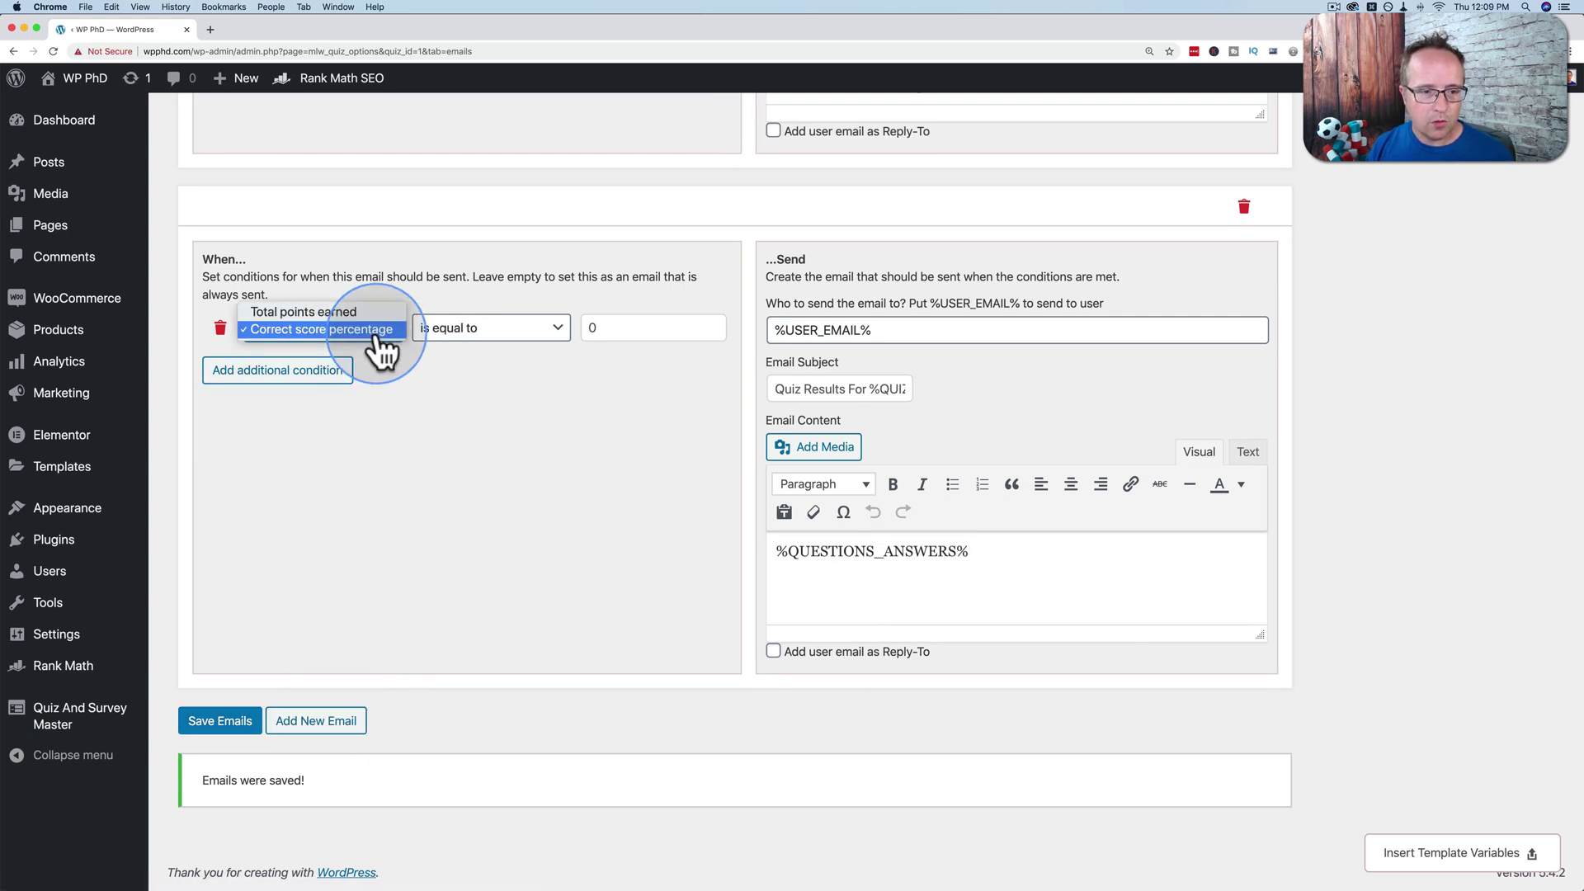
click(294, 309)
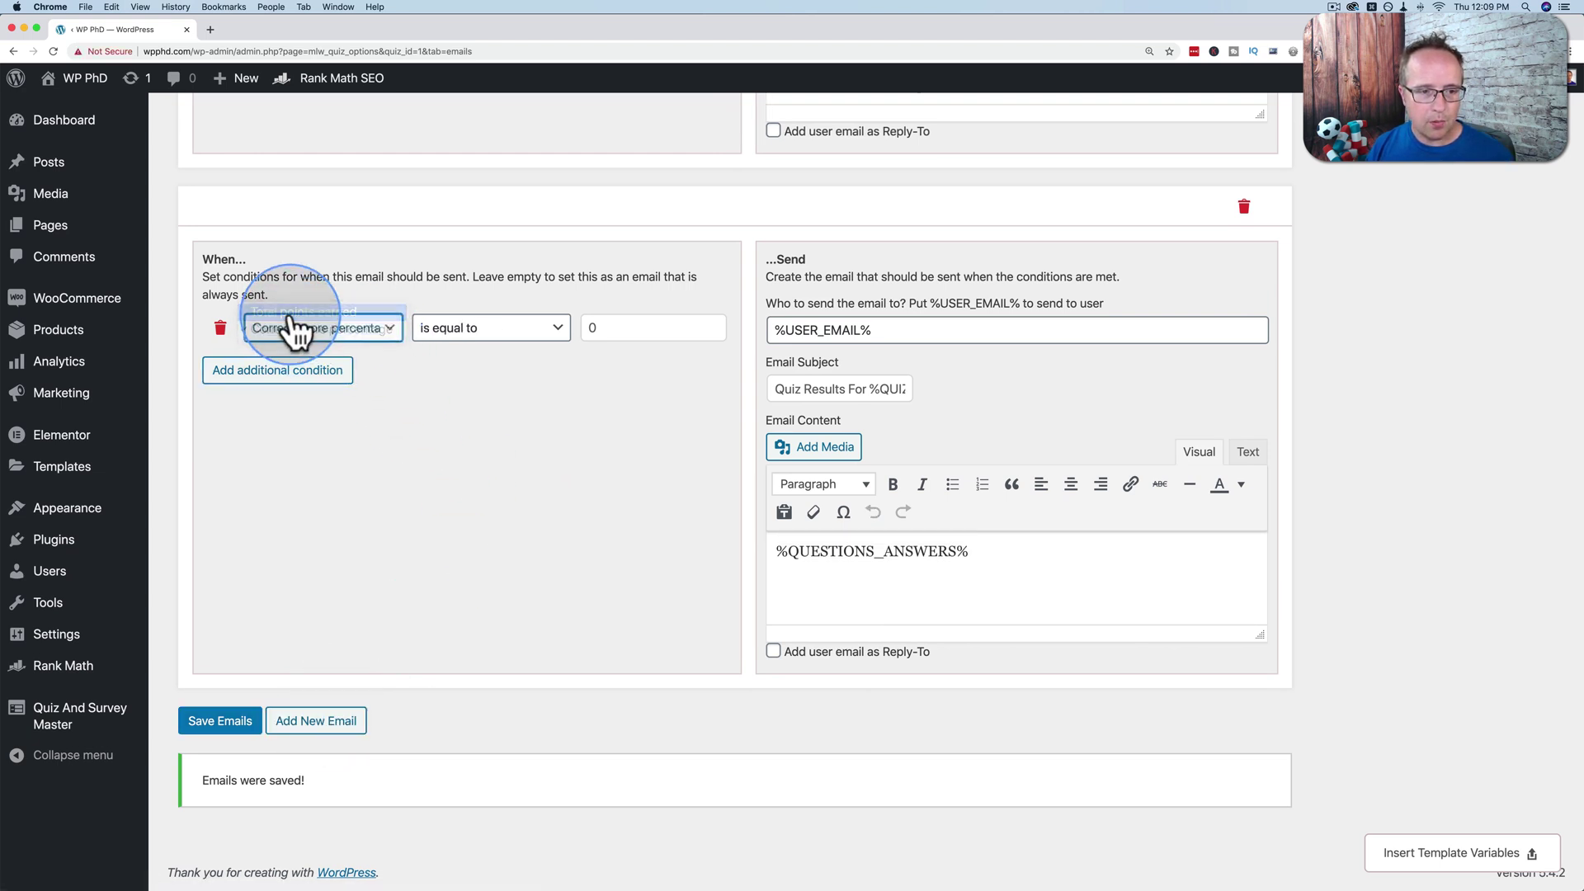
click(552, 330)
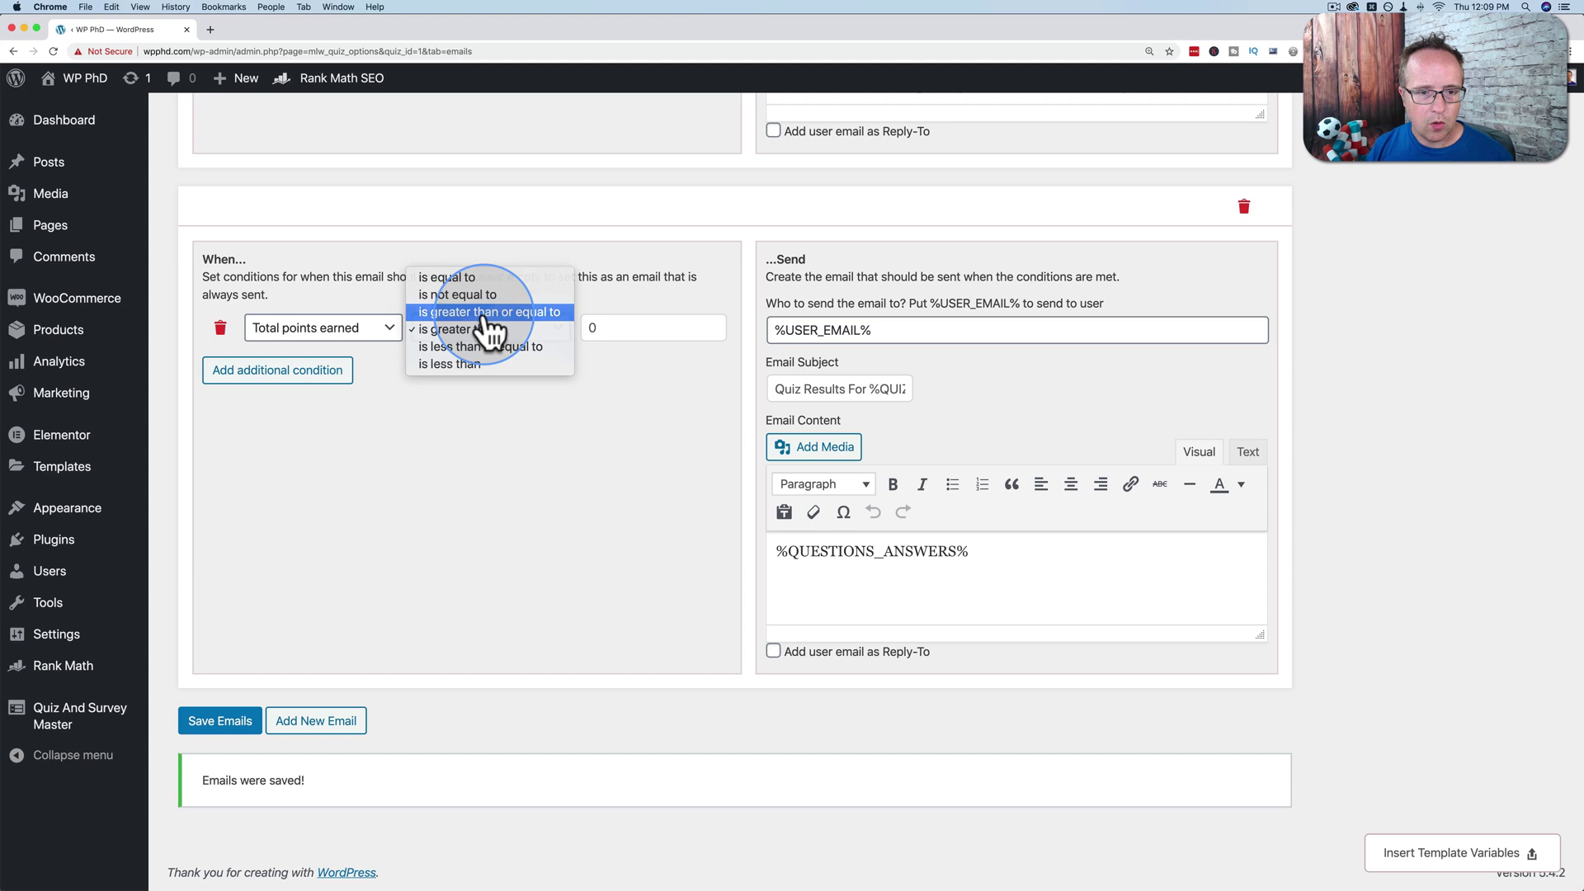
click(487, 313)
double_click(630, 325)
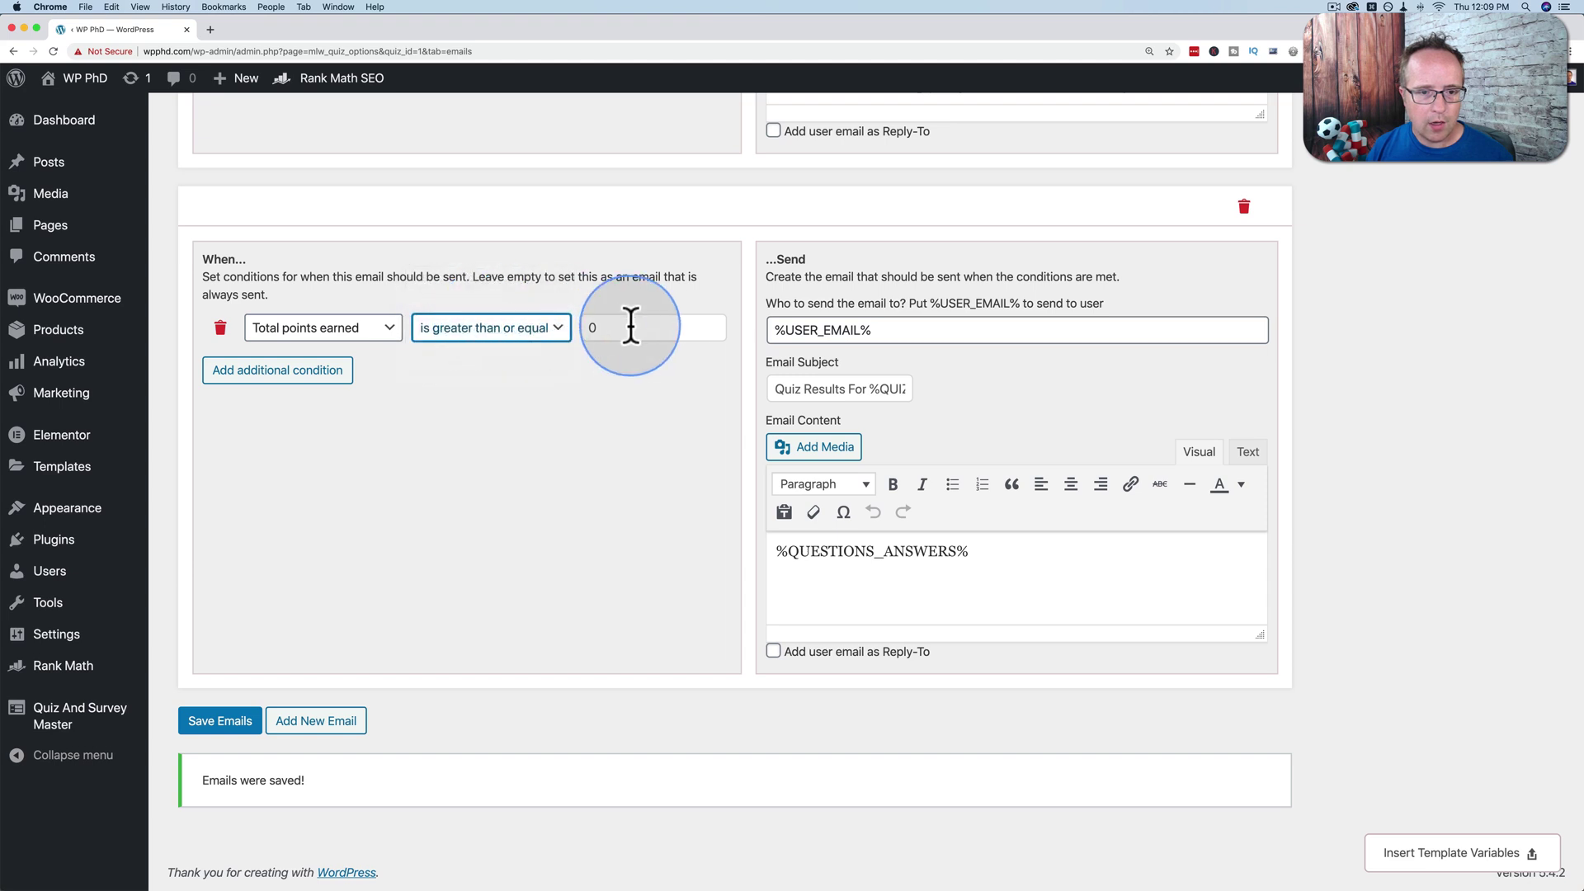
text(1)
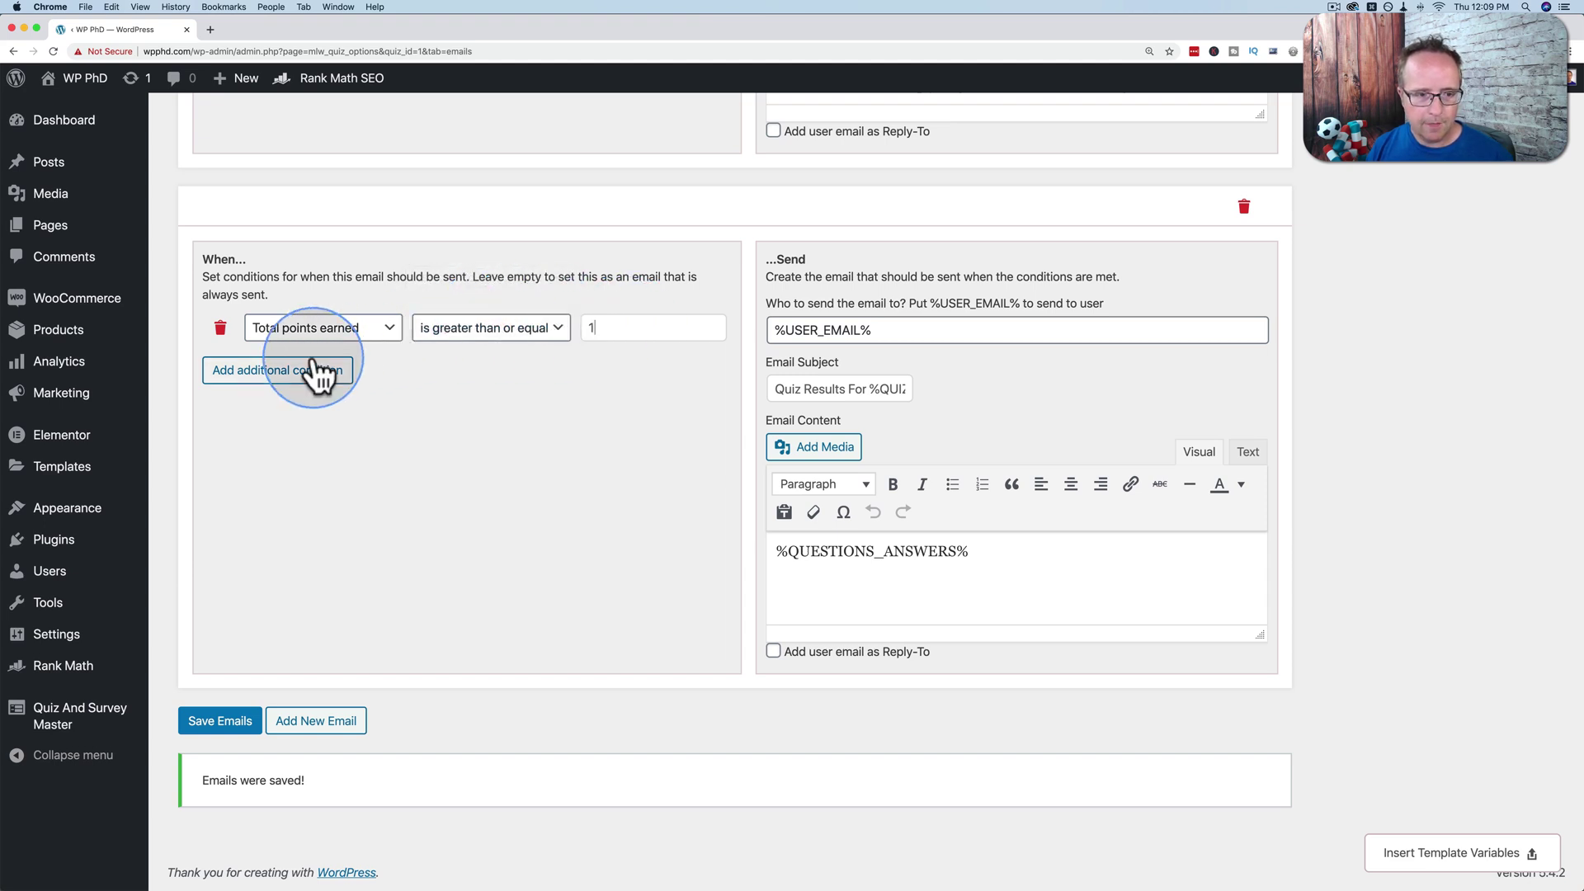
Step: Add a second condition to the new email requiring Total points earned is less than or equal to 3
click(291, 378)
click(262, 381)
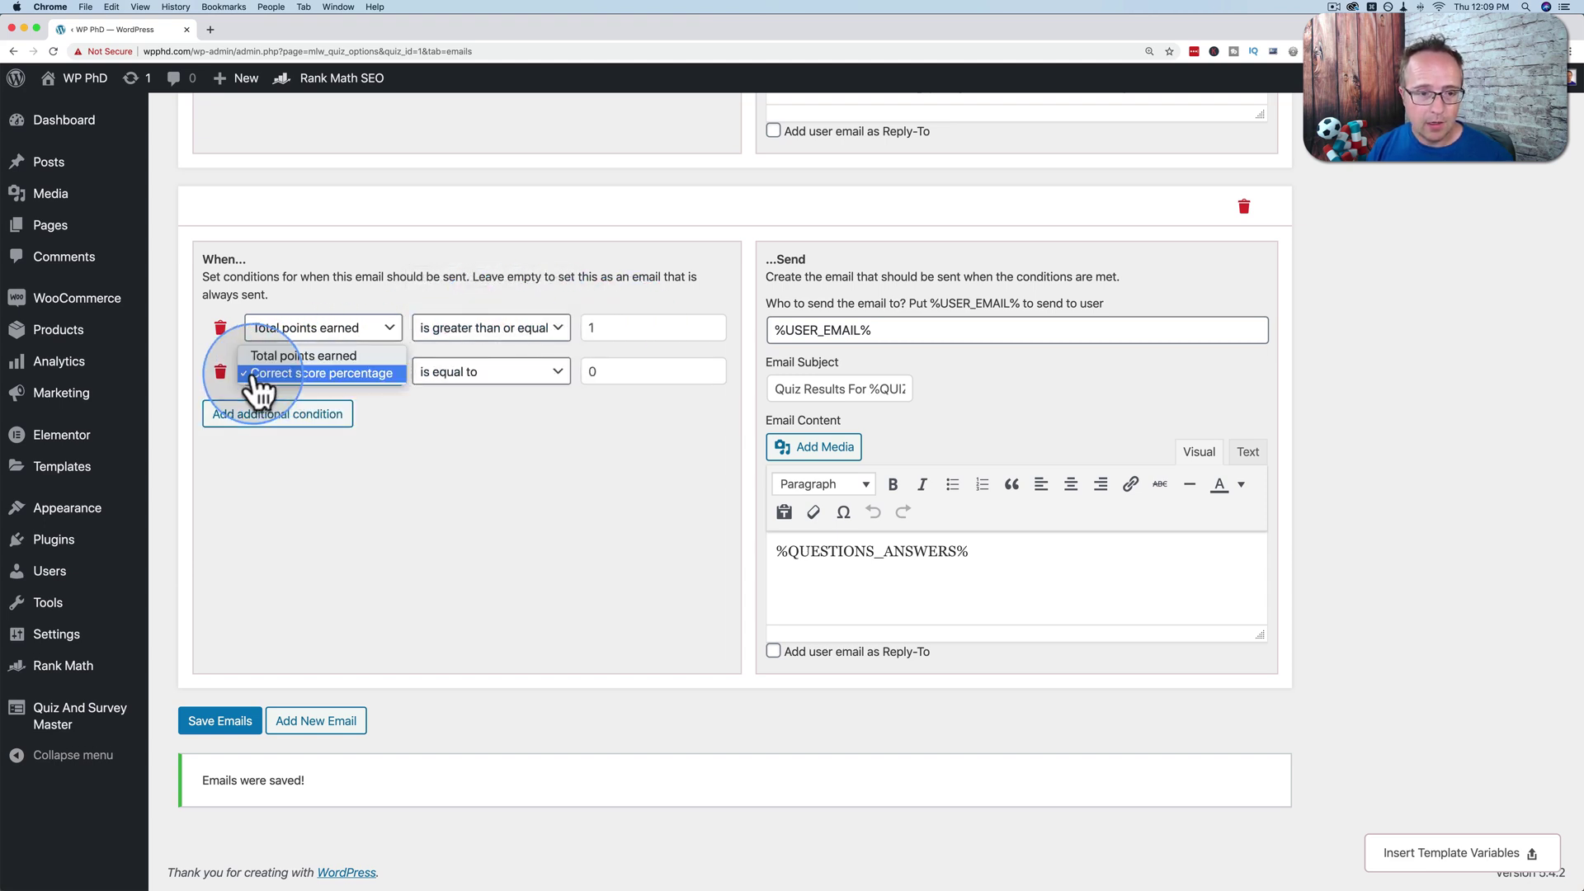
click(284, 355)
click(449, 375)
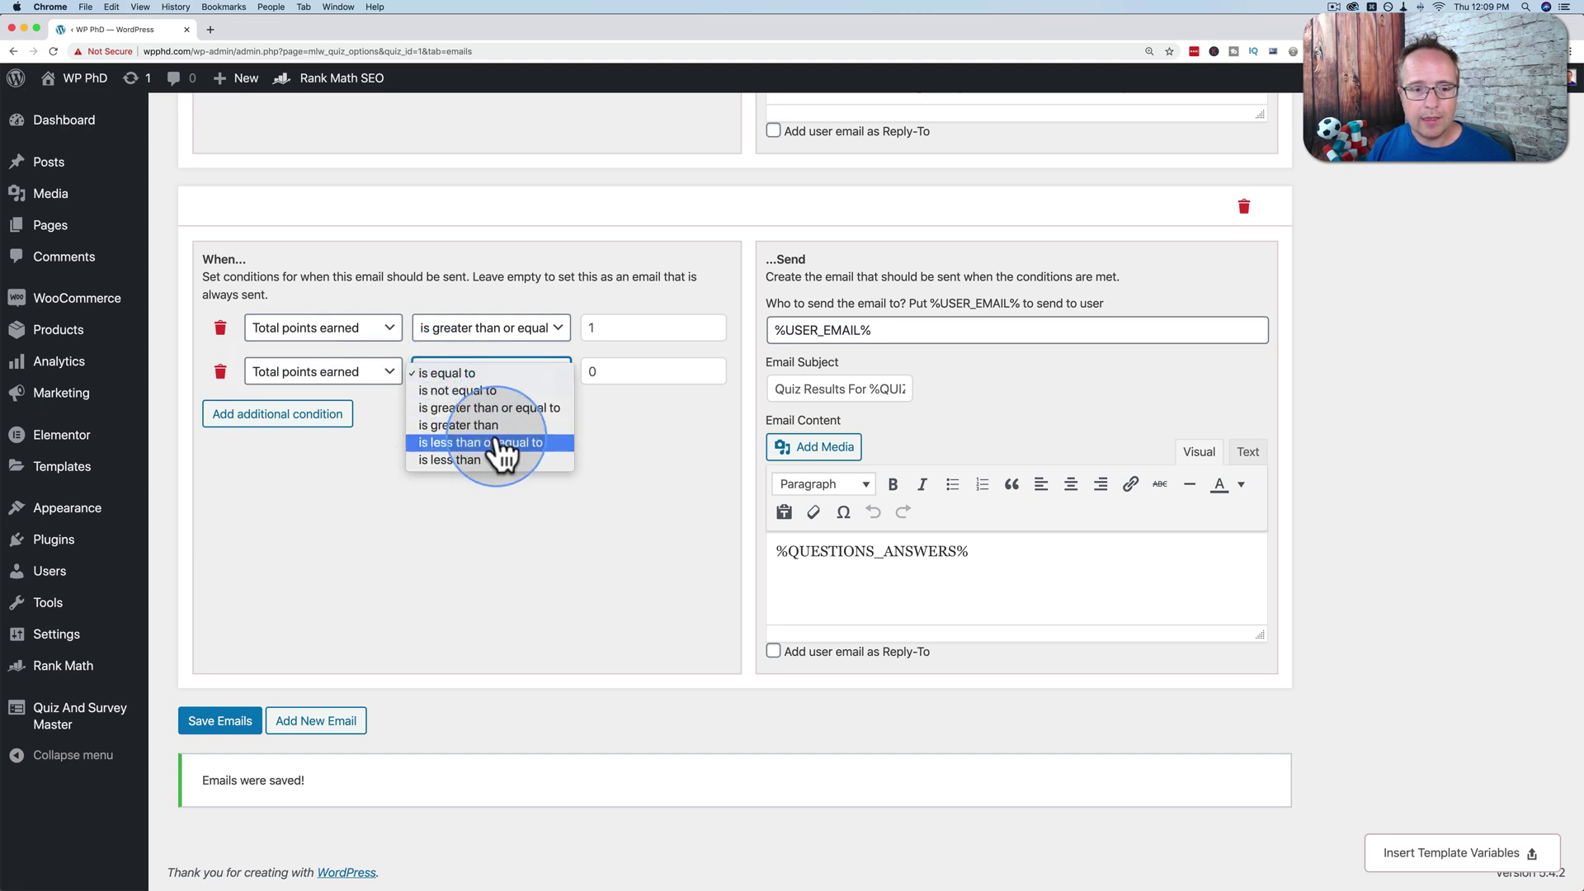
click(495, 442)
double_click(618, 376)
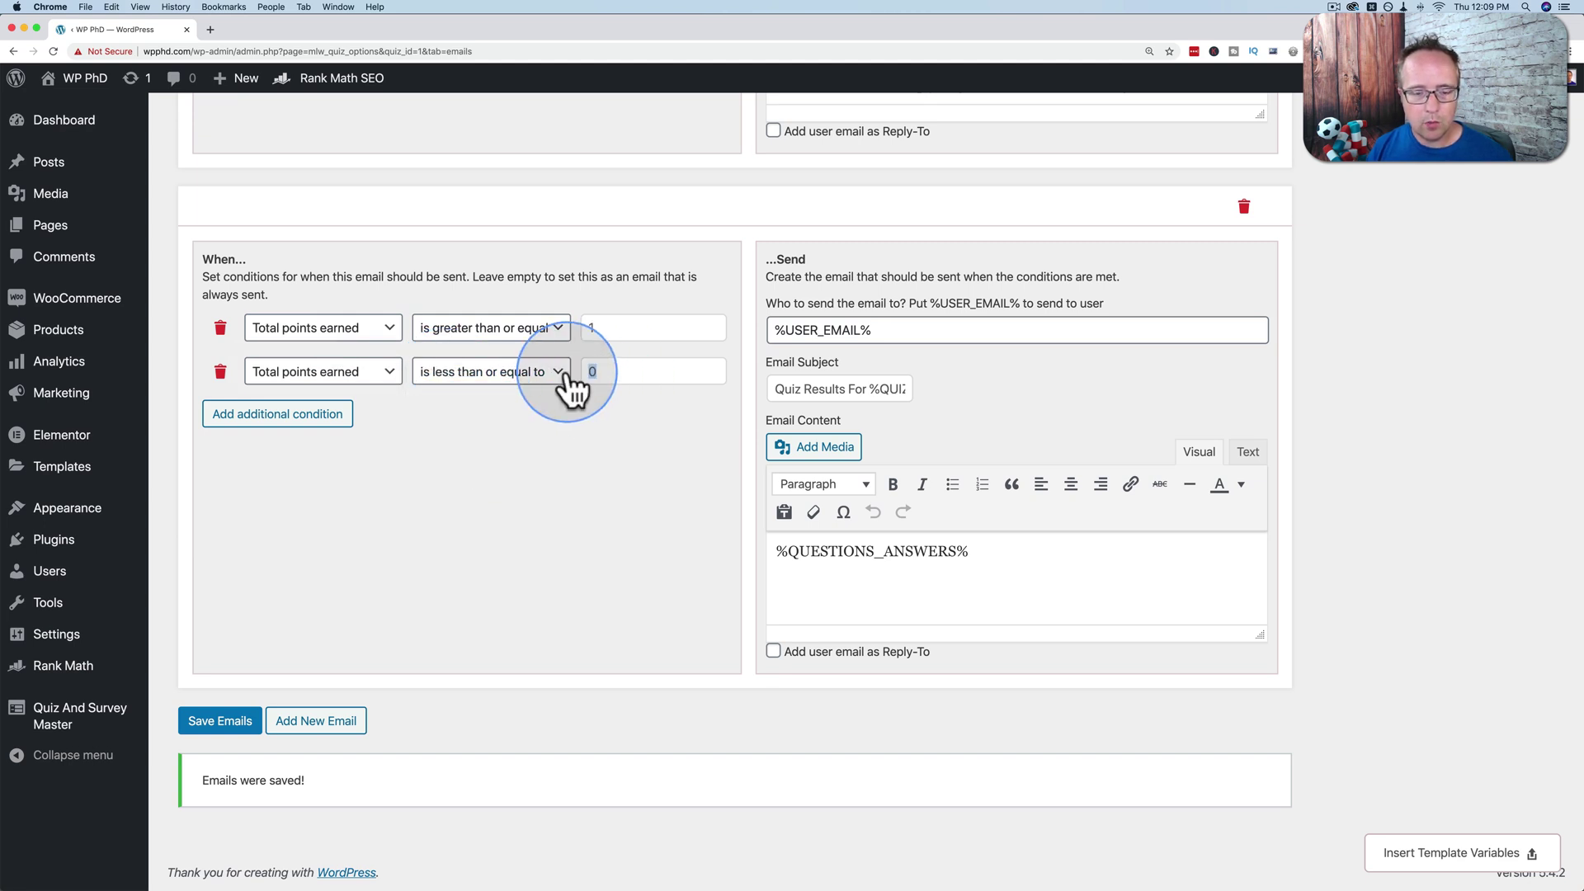
text(3)
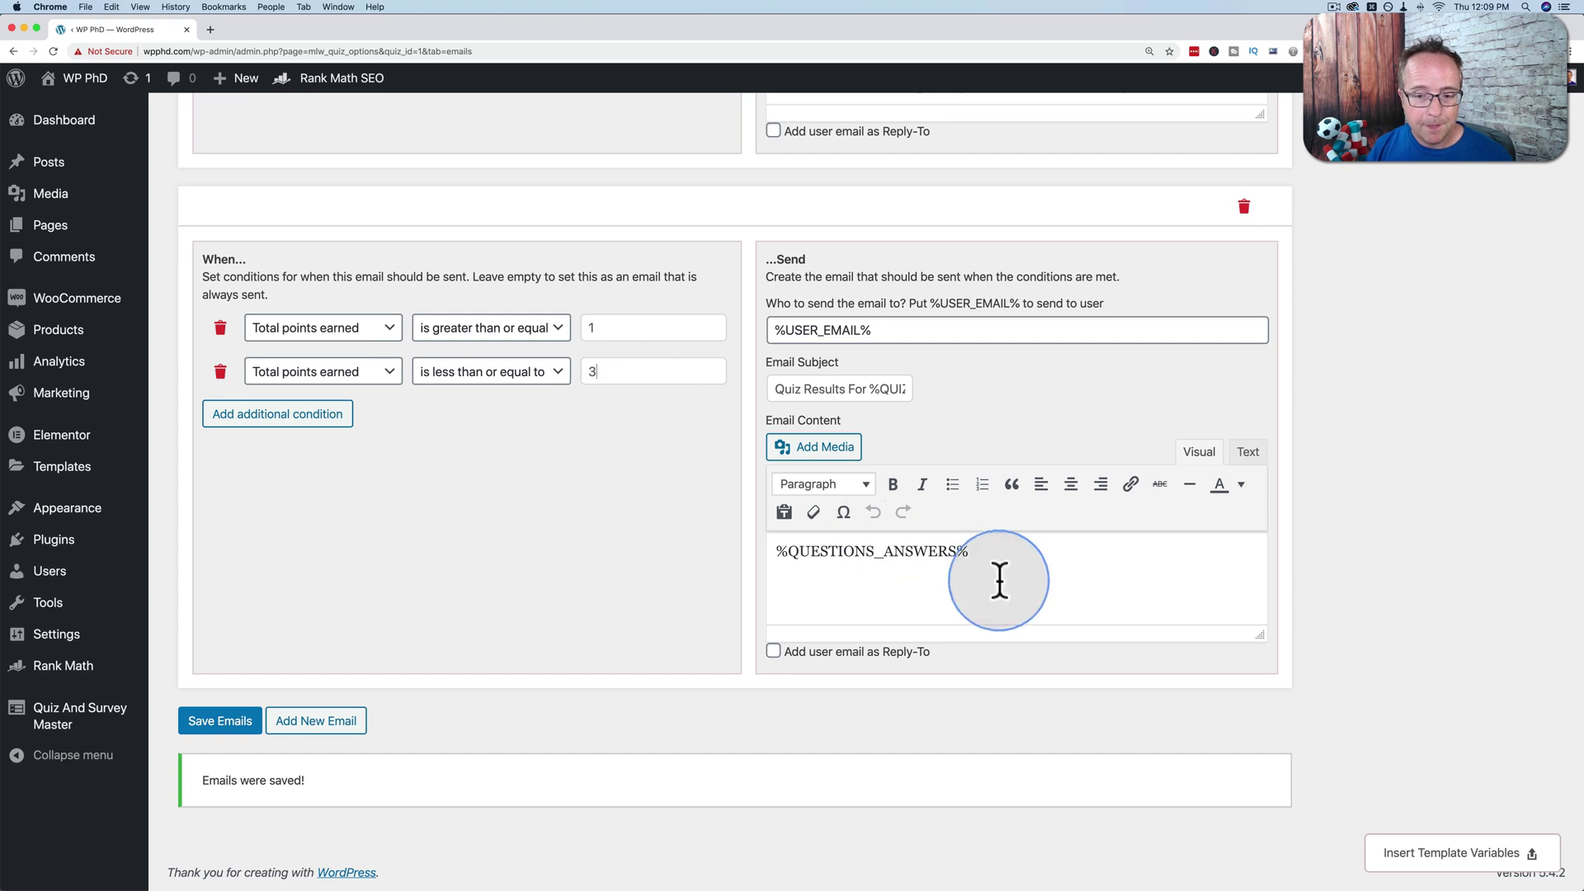
Step: Below %QUESTIONS_ANSWERS%, add "Your score was %POINT_SCORE%. You're doing great! Here some resources to help you do better!", reusing the zero-points email's score sentence, and save the emails
drag(1001, 566, 732, 534)
click(922, 580)
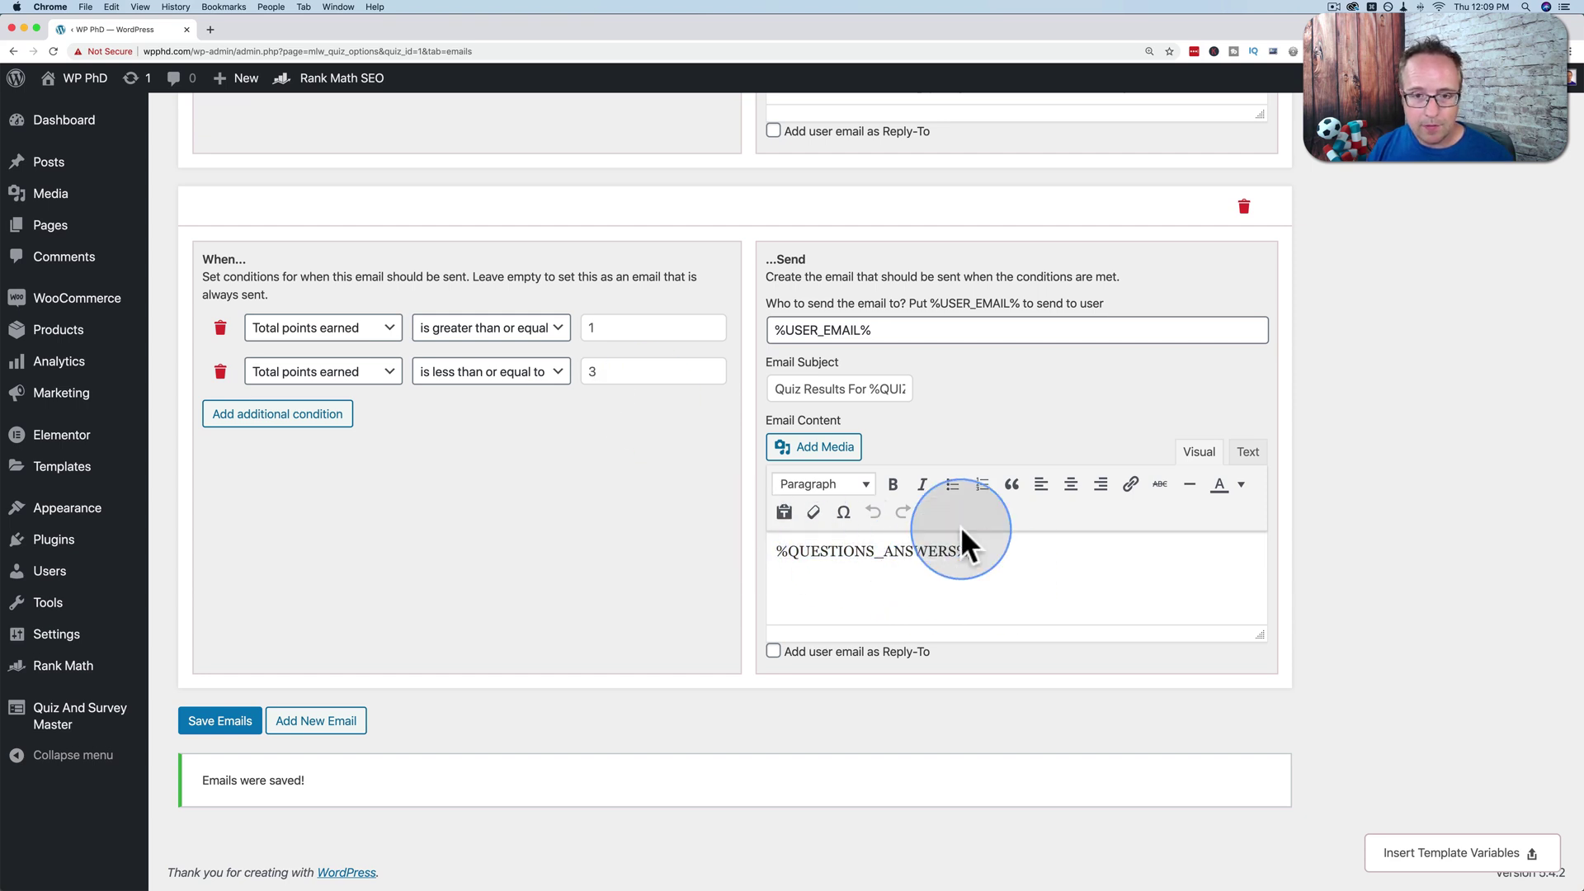
scroll(961, 540, up, 4)
scroll(913, 387, up, 1)
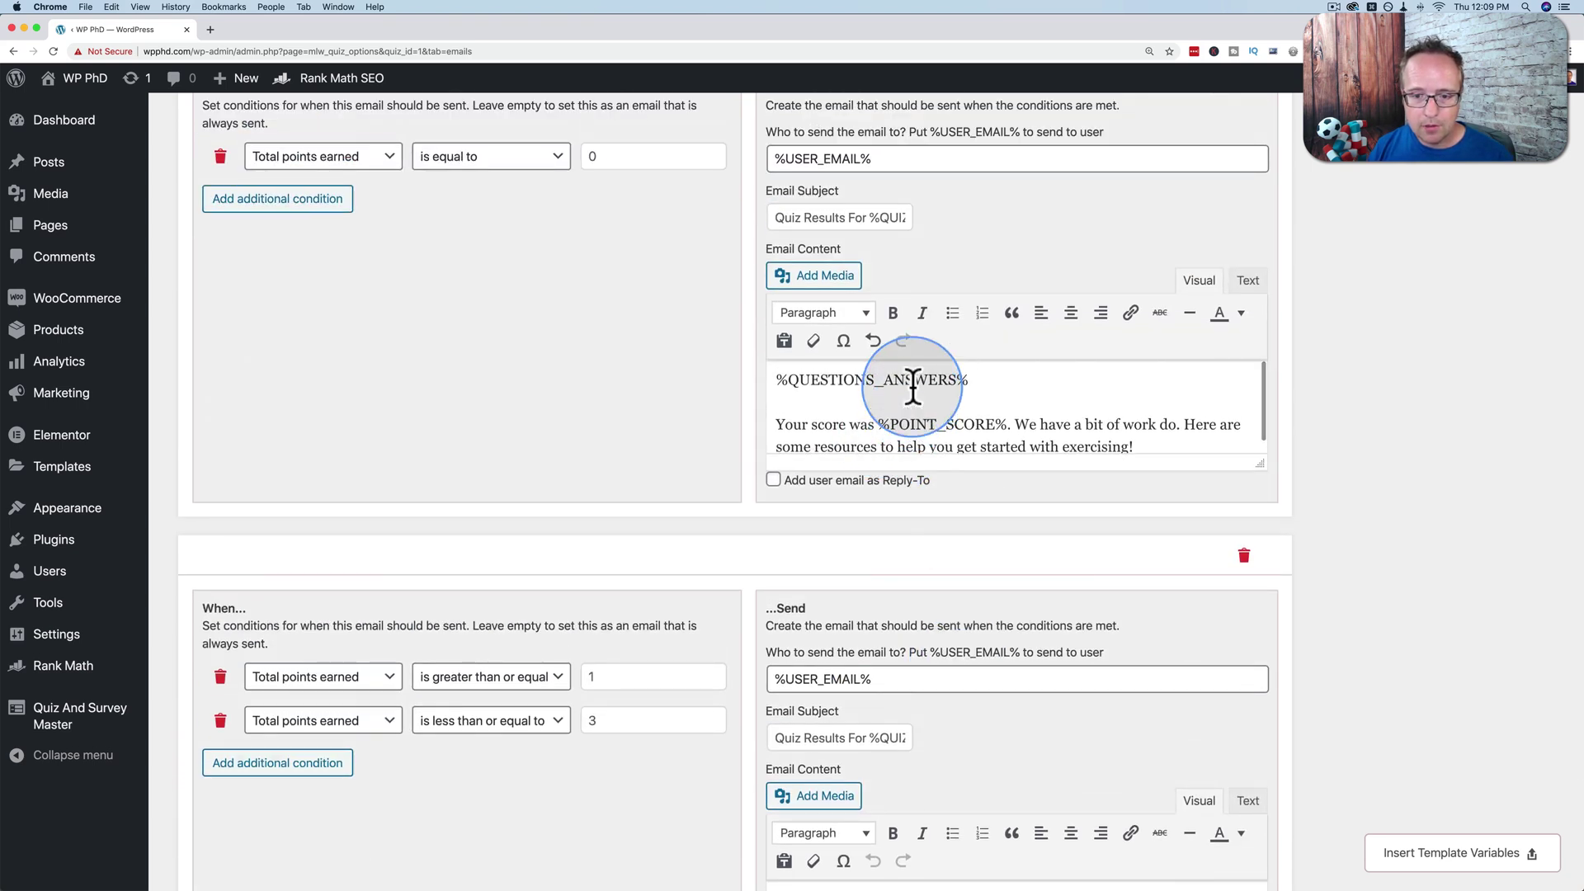
drag(1015, 422, 774, 424)
scroll(810, 533, down, 5)
click(866, 591)
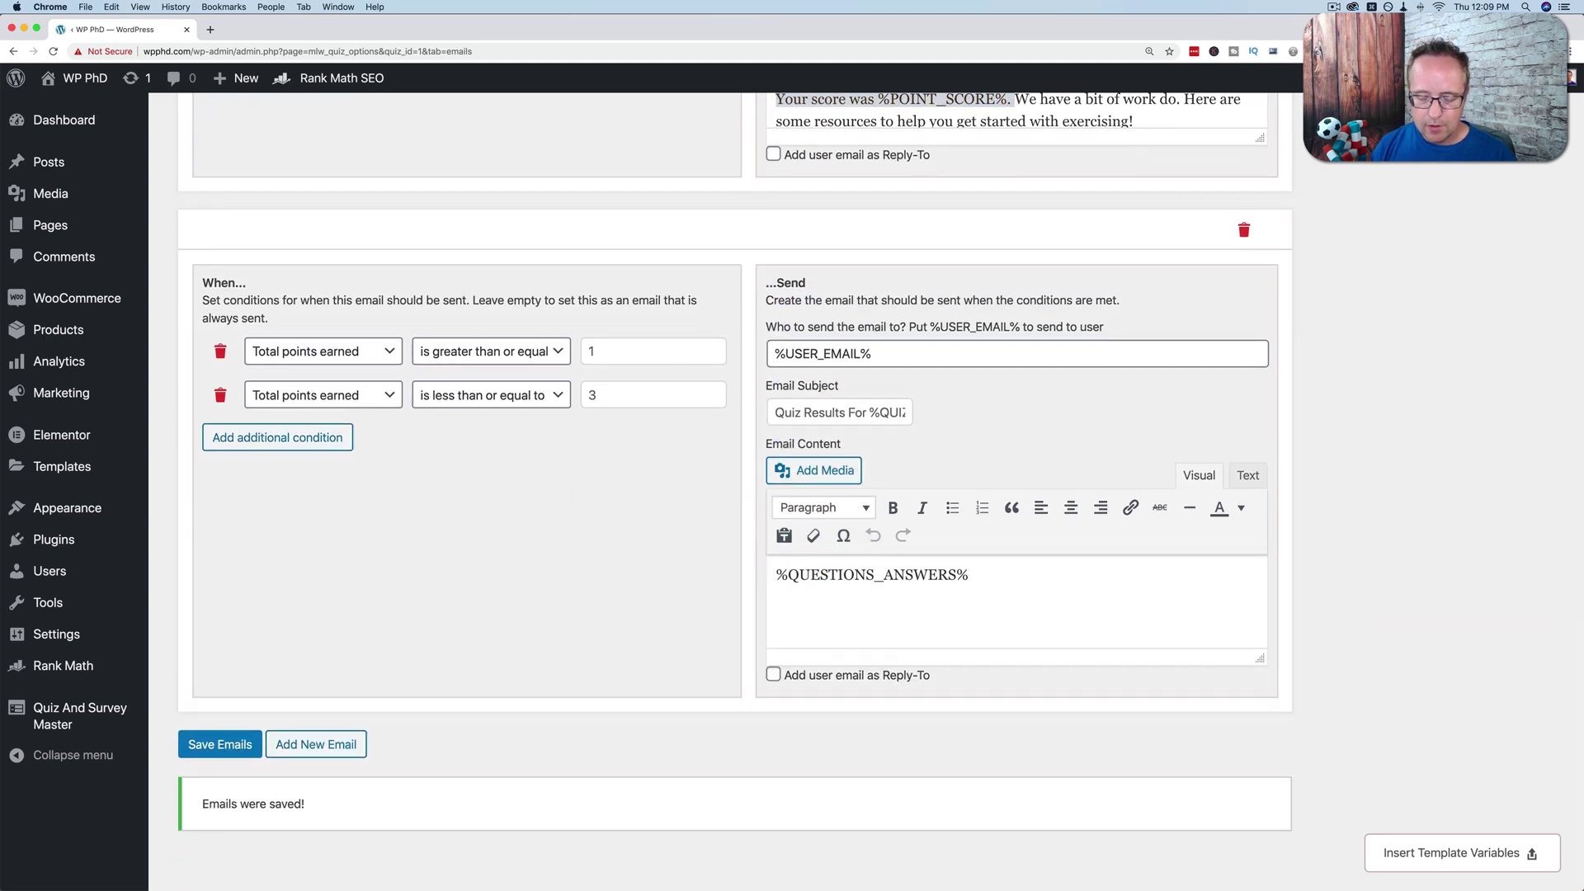
key(ctrl+v)
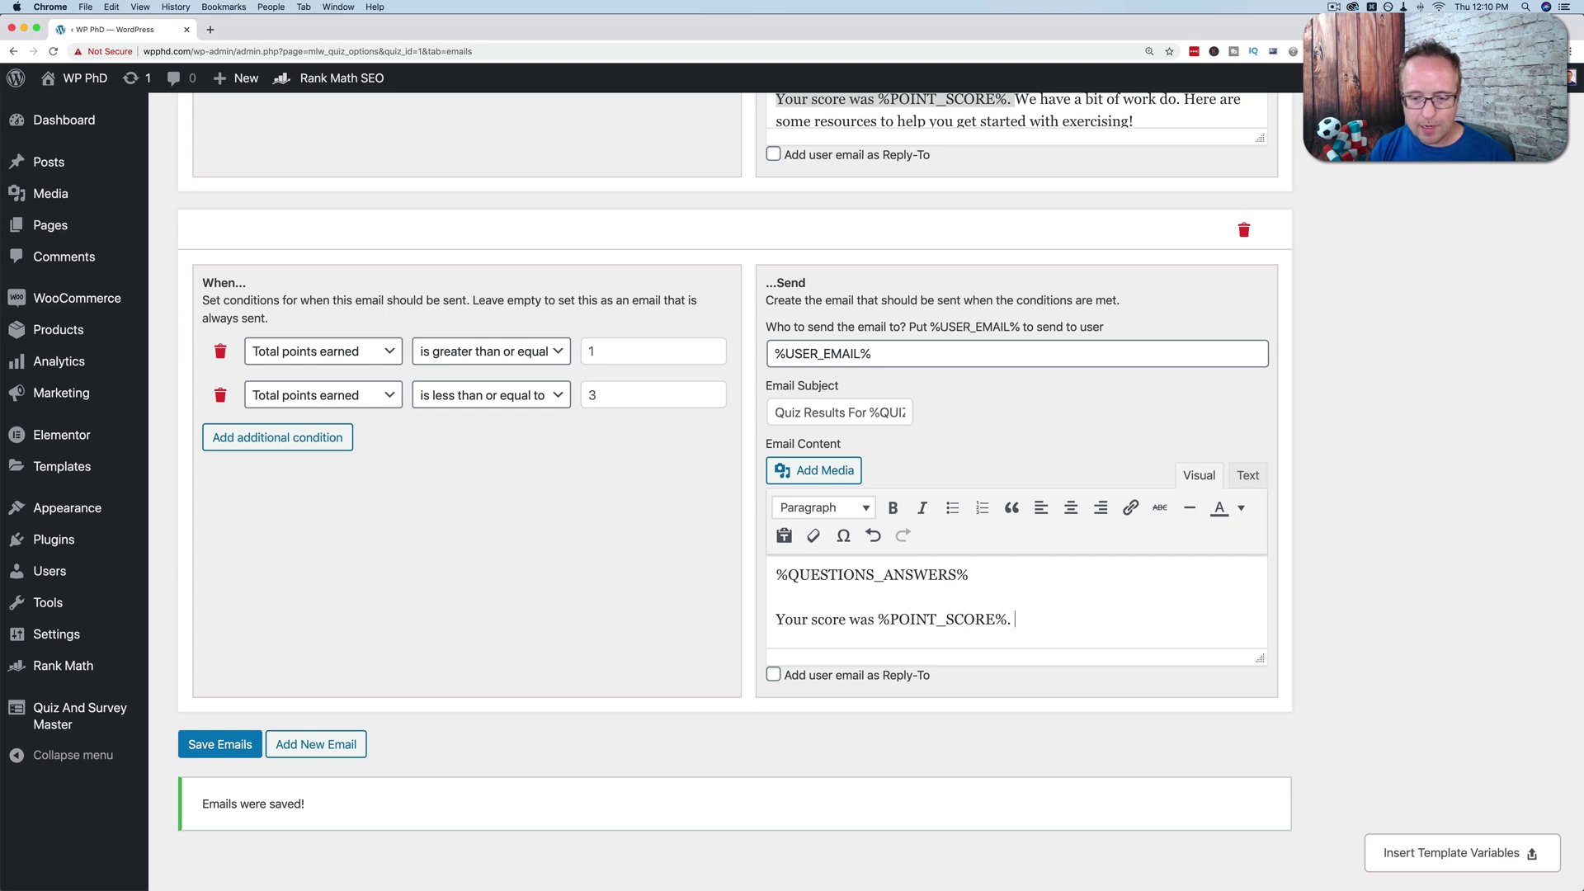
key(ctrl+v)
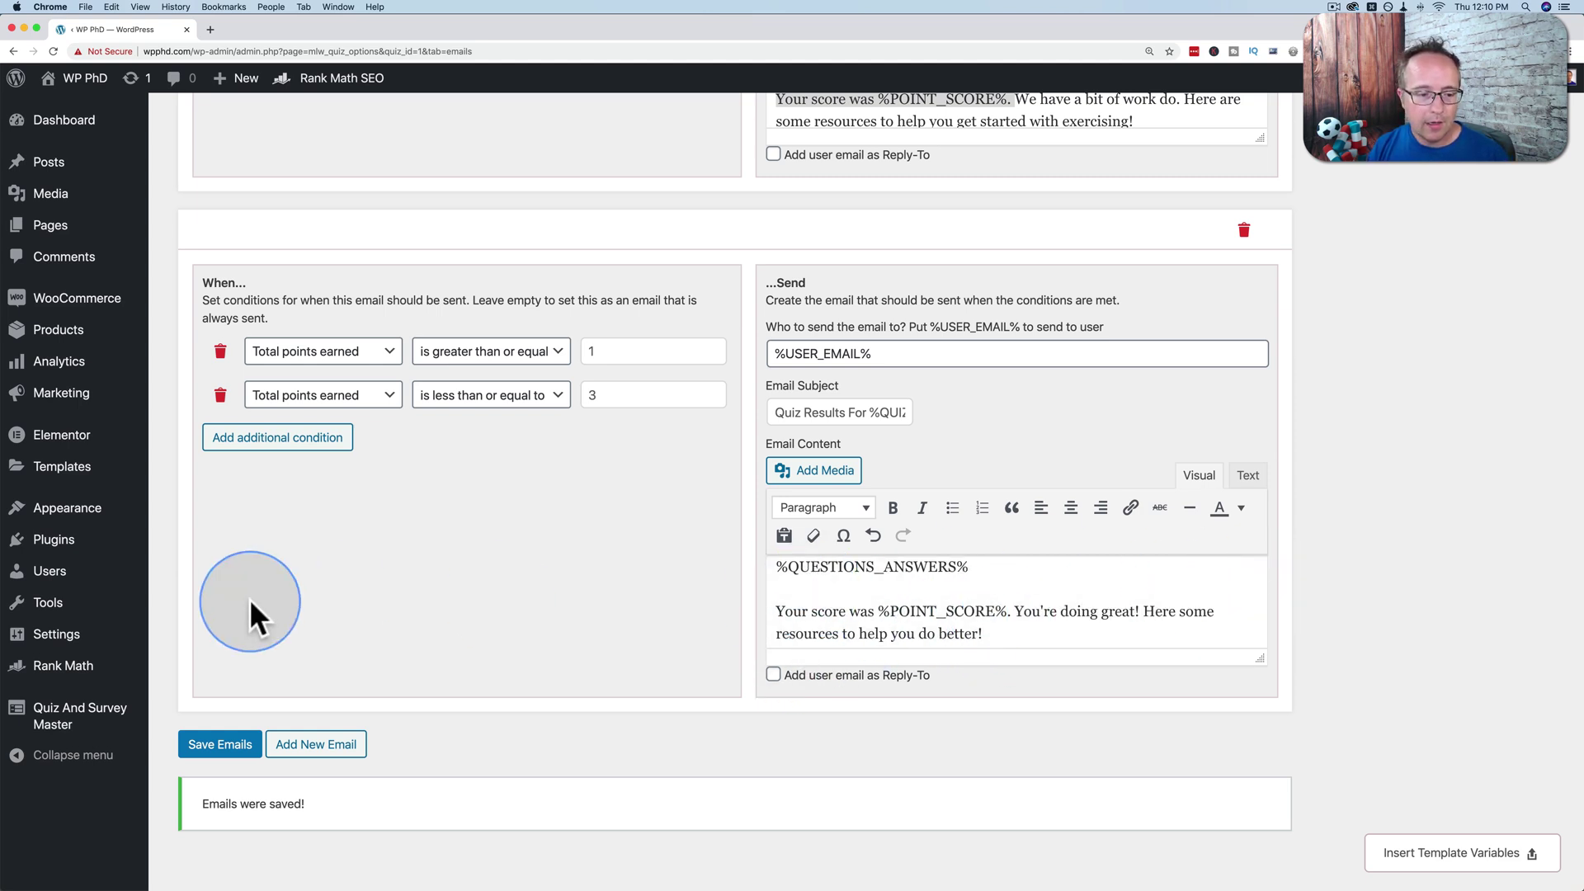
click(205, 753)
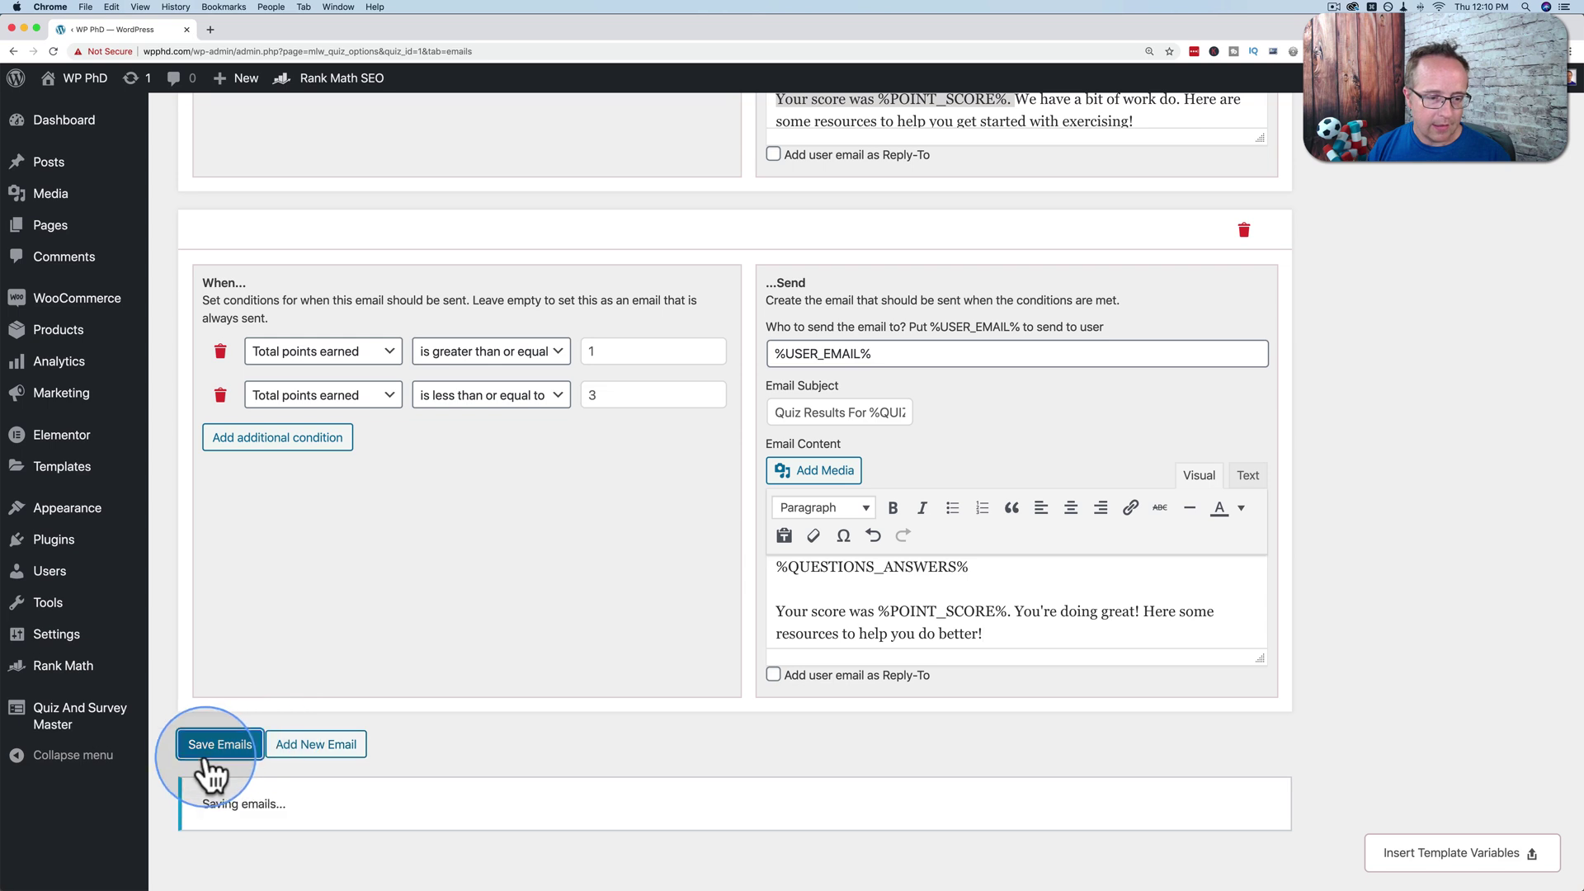
Step: Add another new email with the condition that Total points earned is greater than 3
click(326, 746)
scroll(390, 399, down, 1)
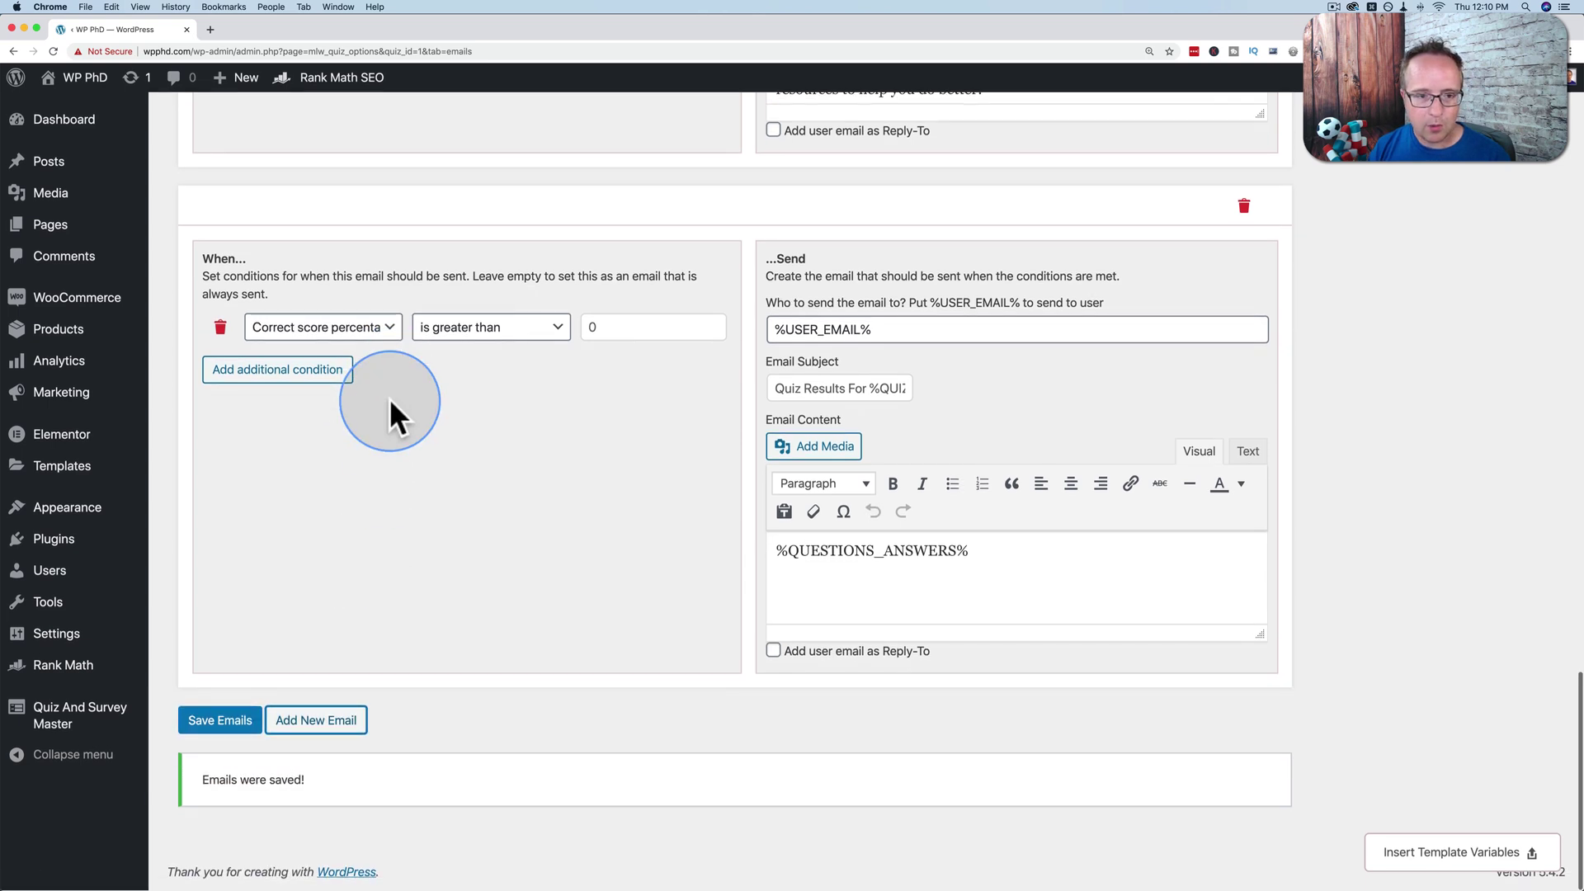
click(379, 338)
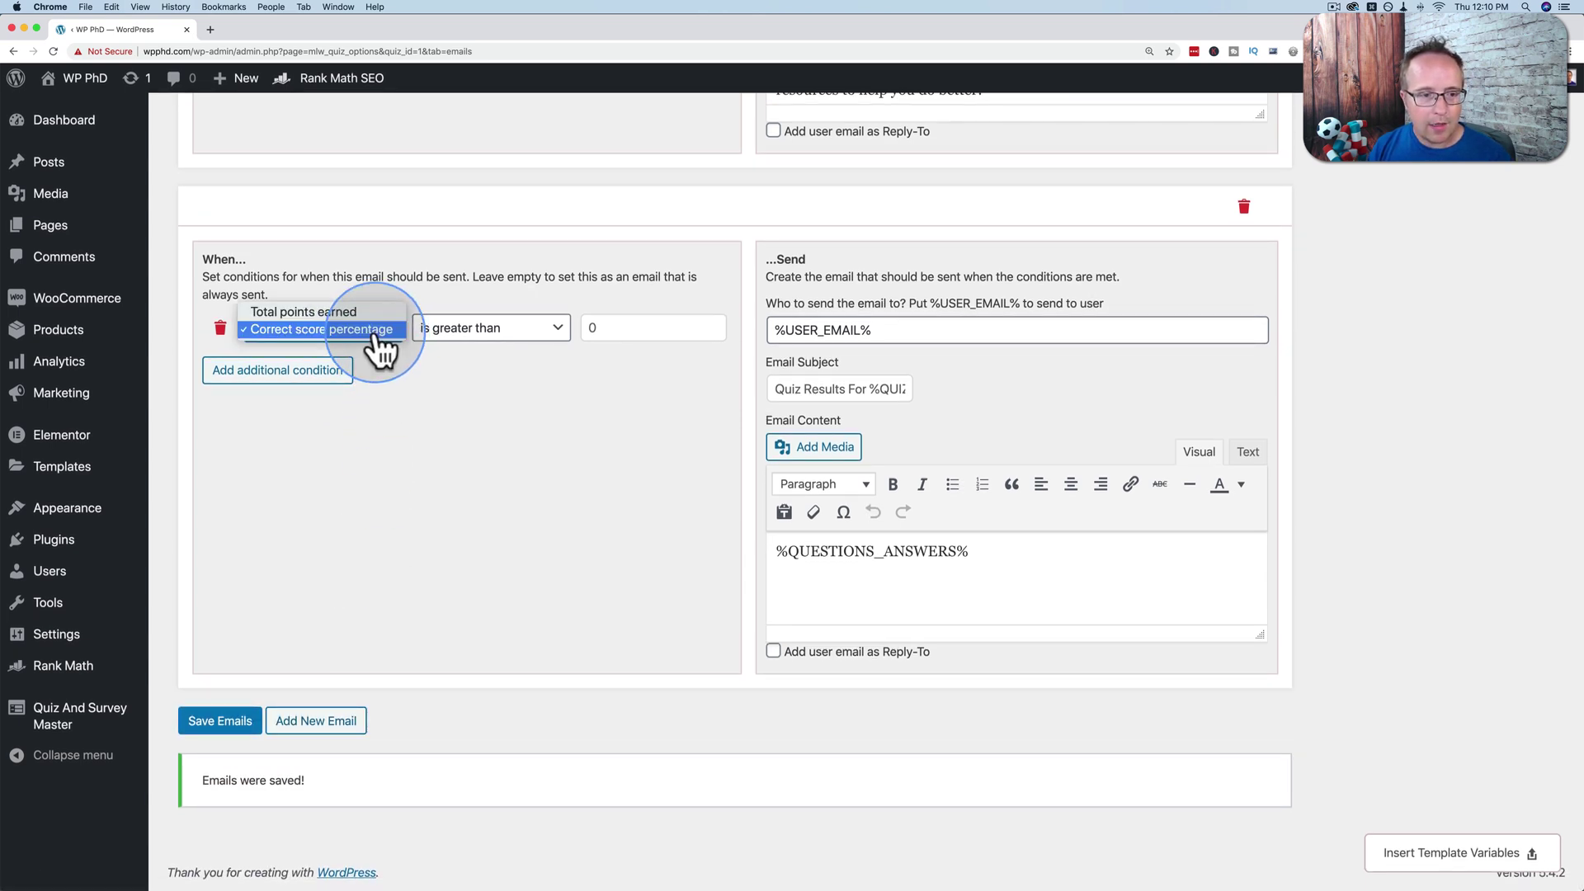
click(343, 312)
click(529, 334)
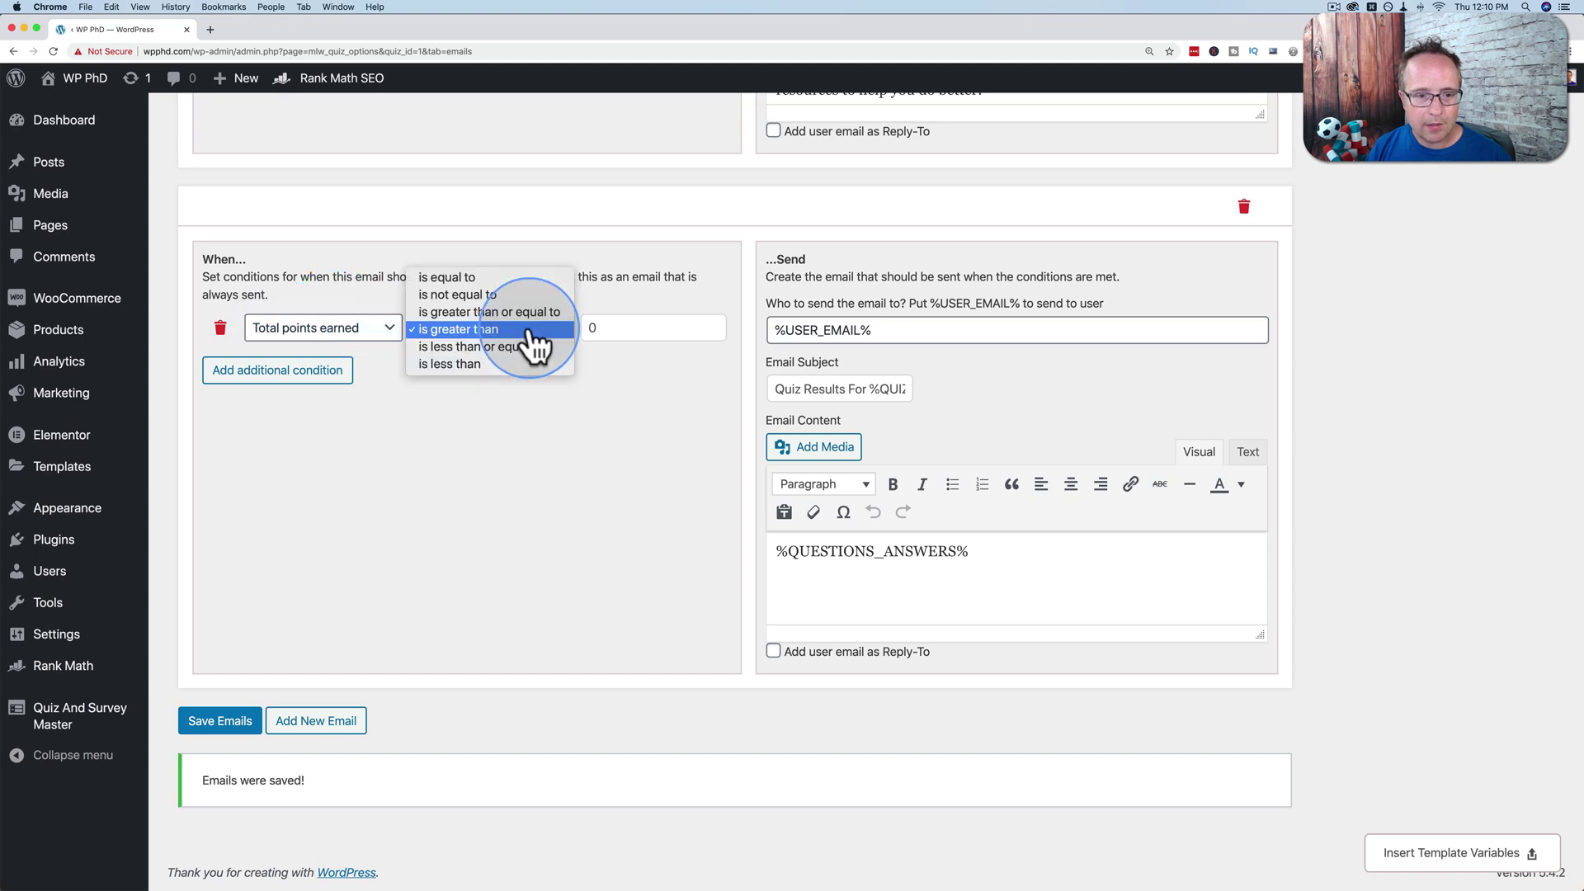
click(440, 330)
drag(613, 323, 554, 322)
text(3)
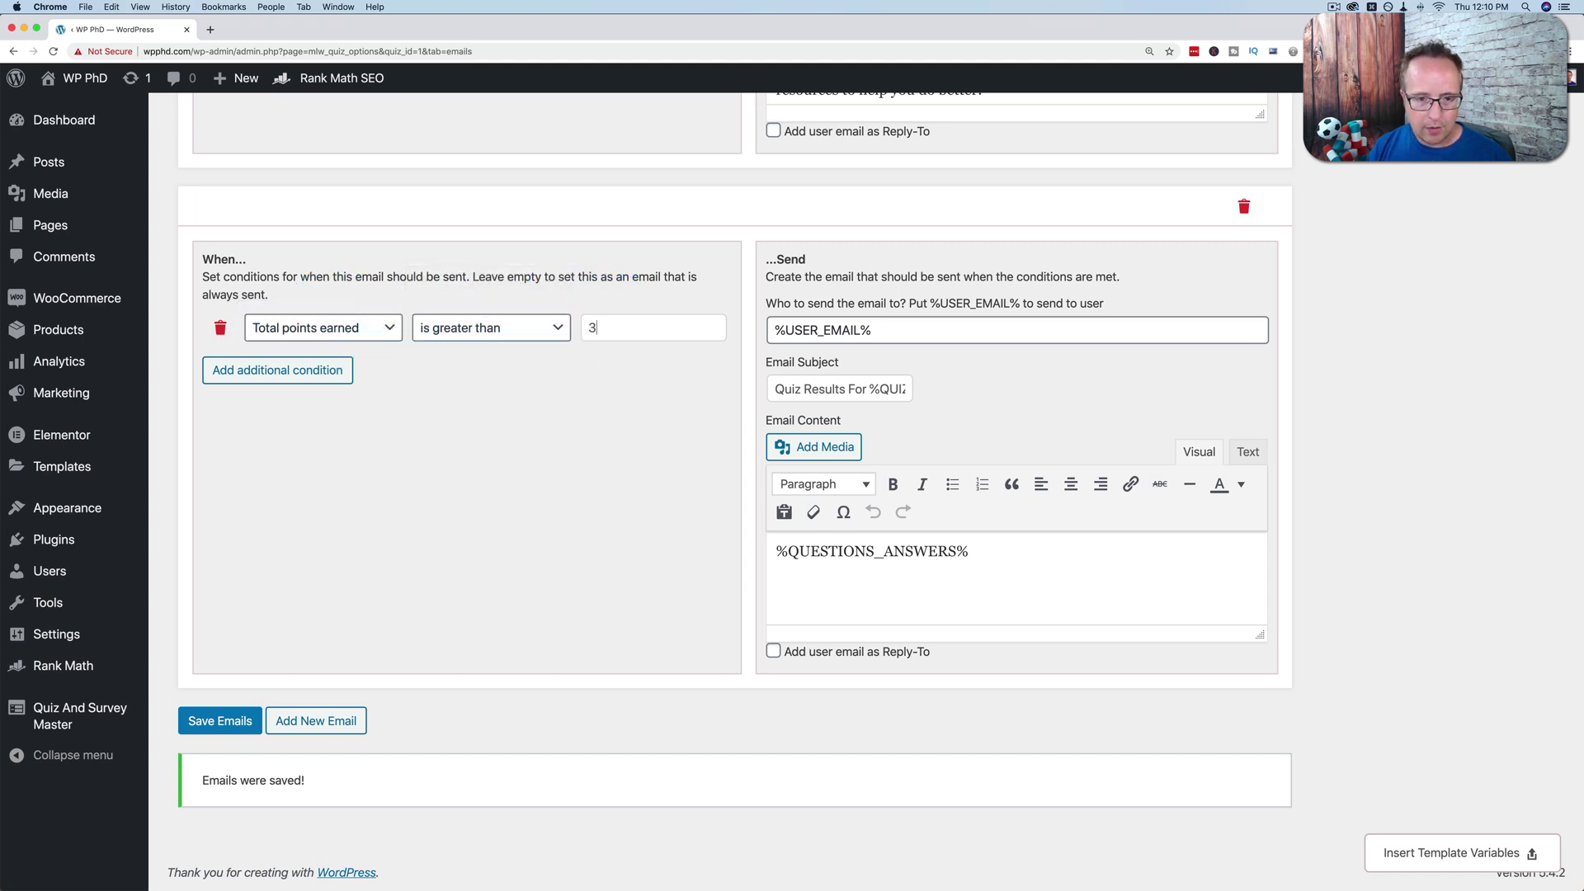
Step: Change the newest email's condition so that Total points earned is greater than or equal to 4
scroll(531, 453, up, 5)
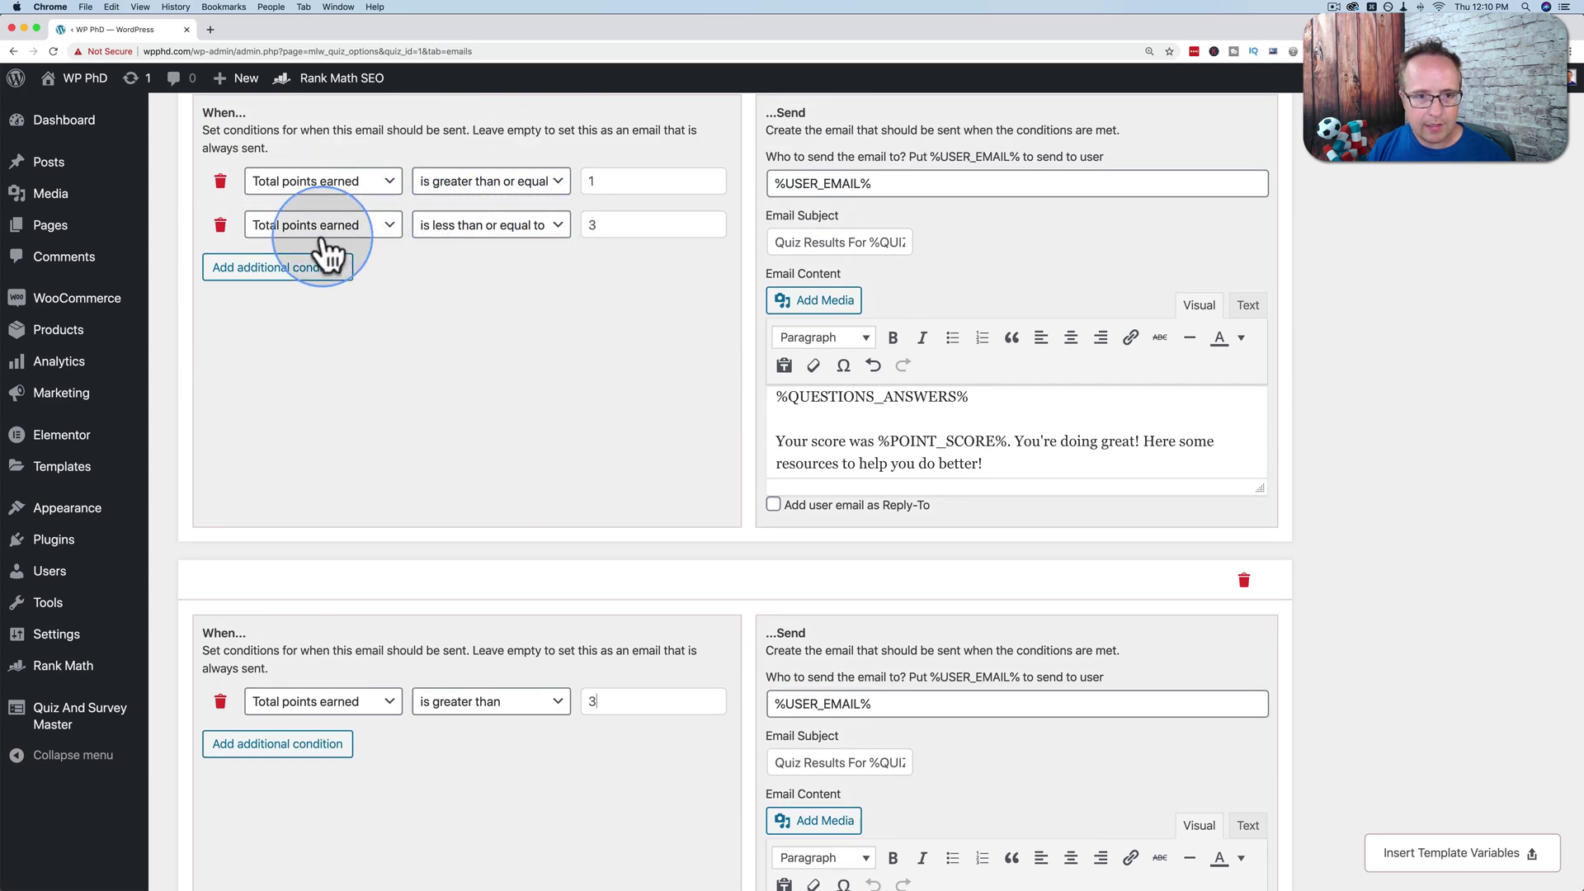
scroll(584, 437, down, 3)
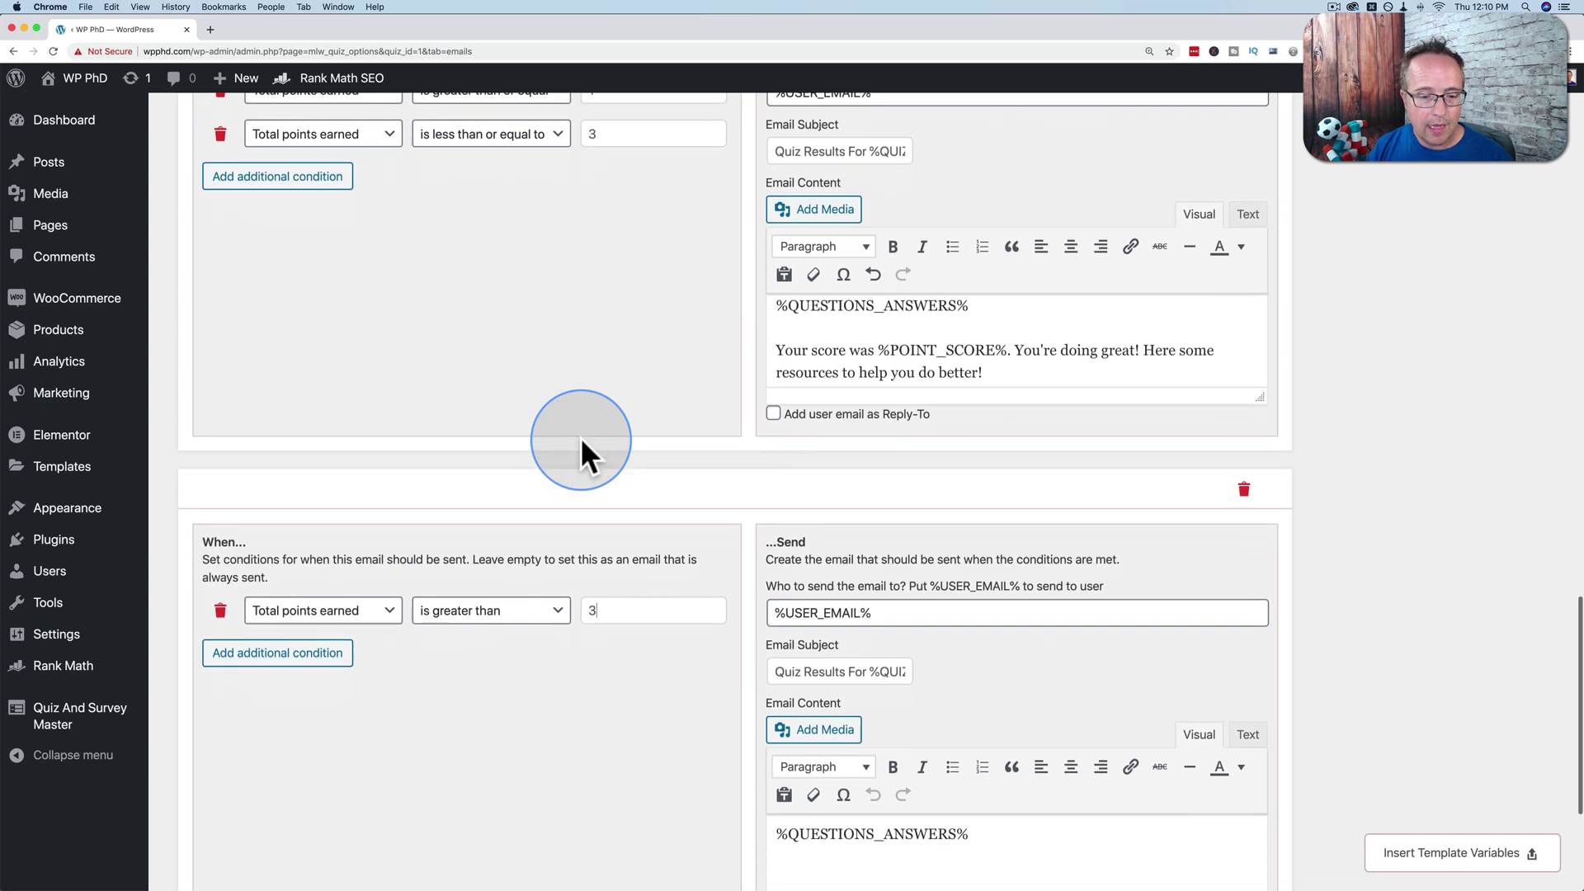
click(597, 580)
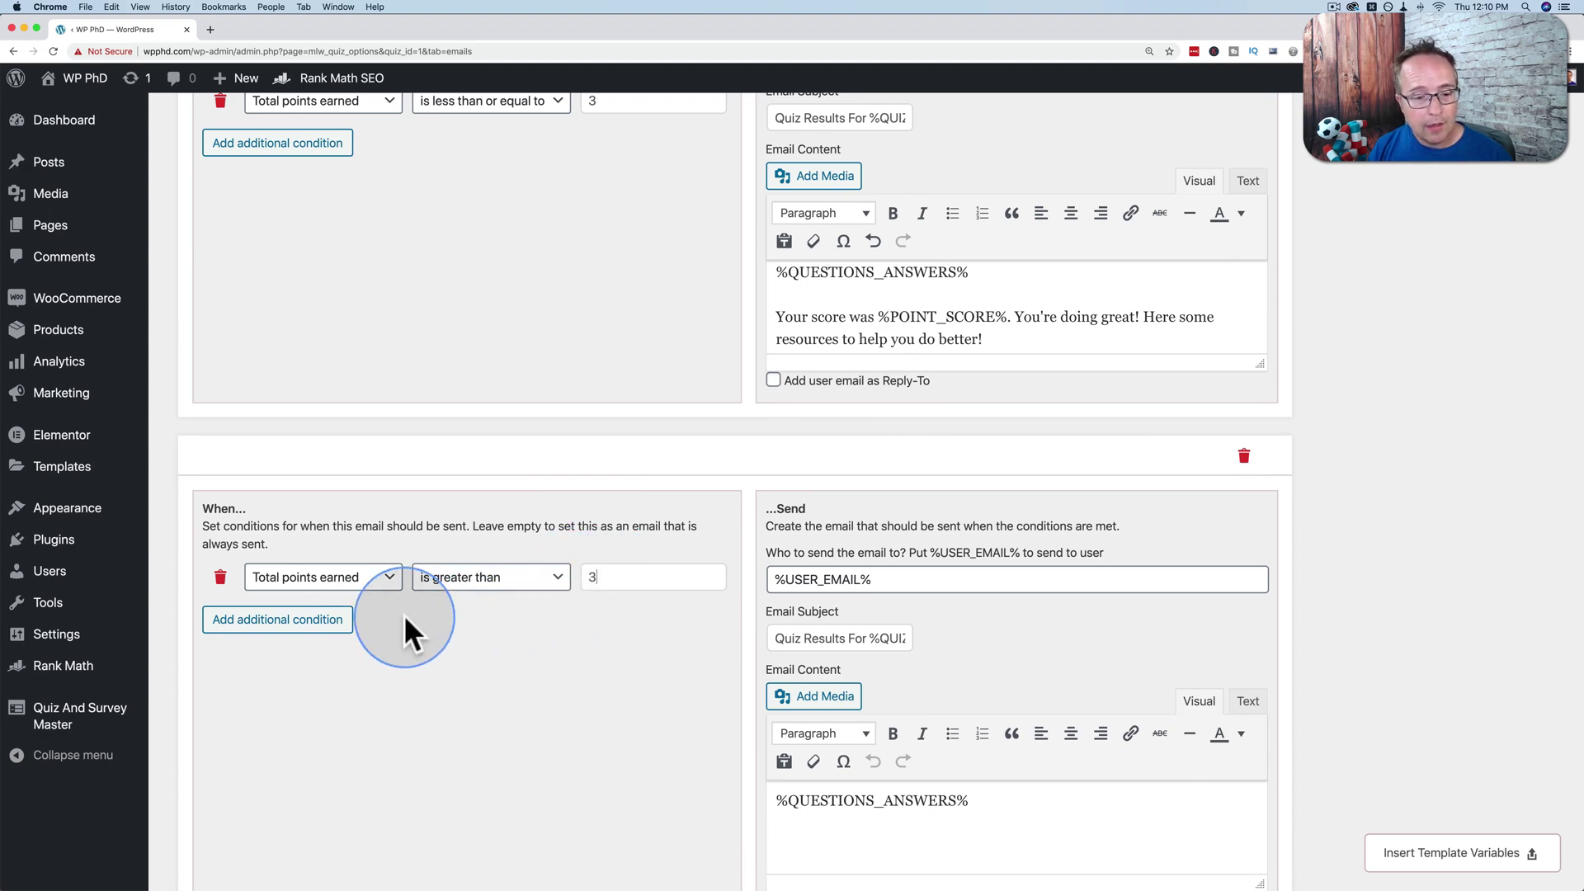
scroll(631, 619, up, 10)
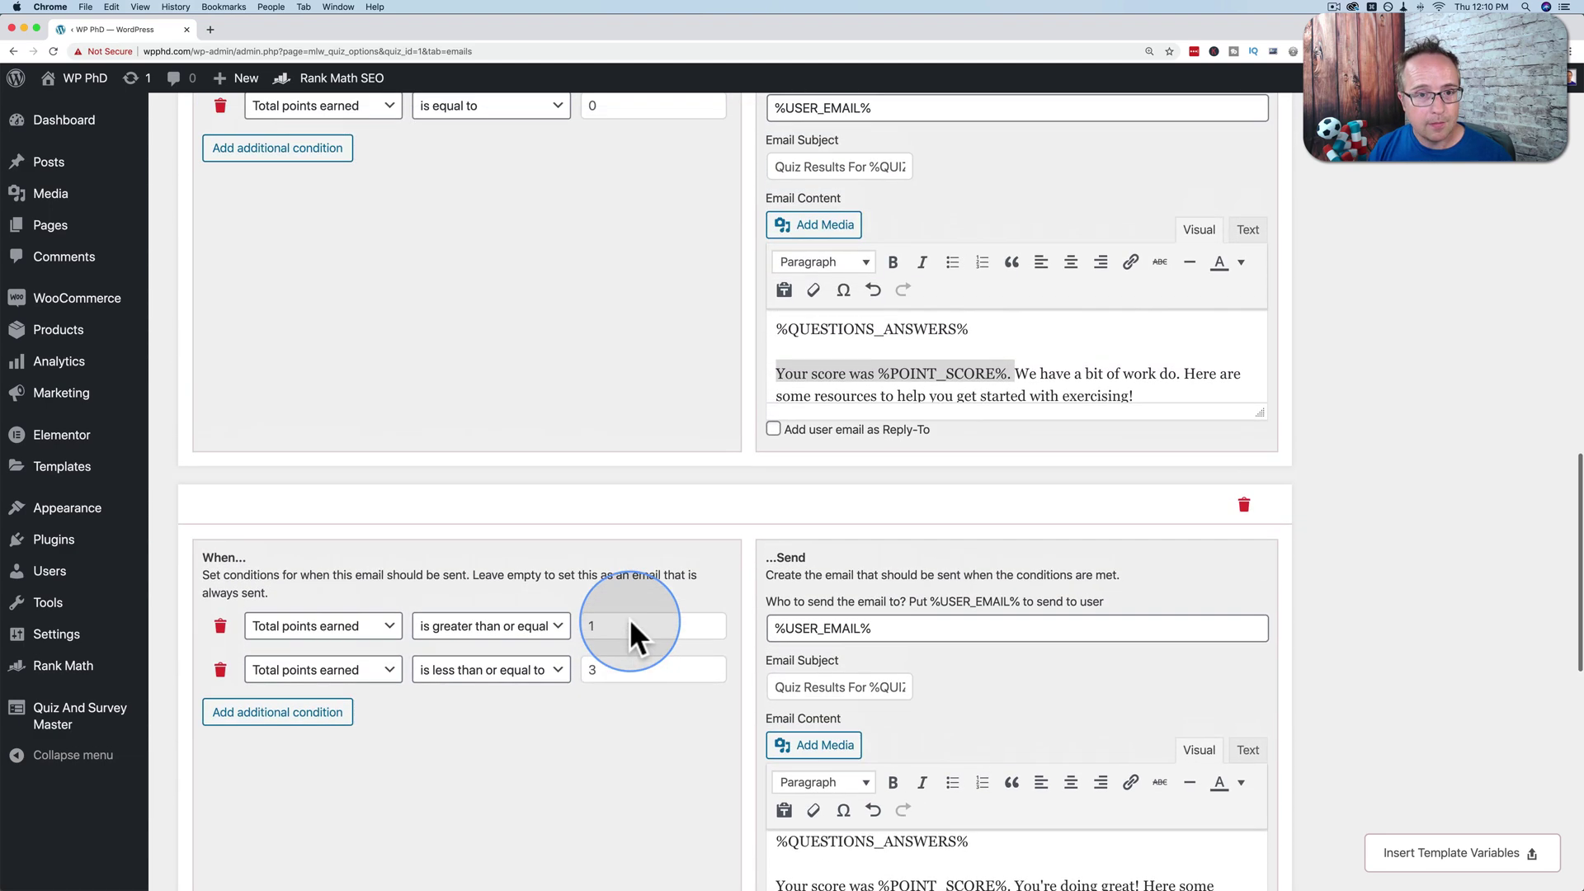
scroll(603, 392, down, 5)
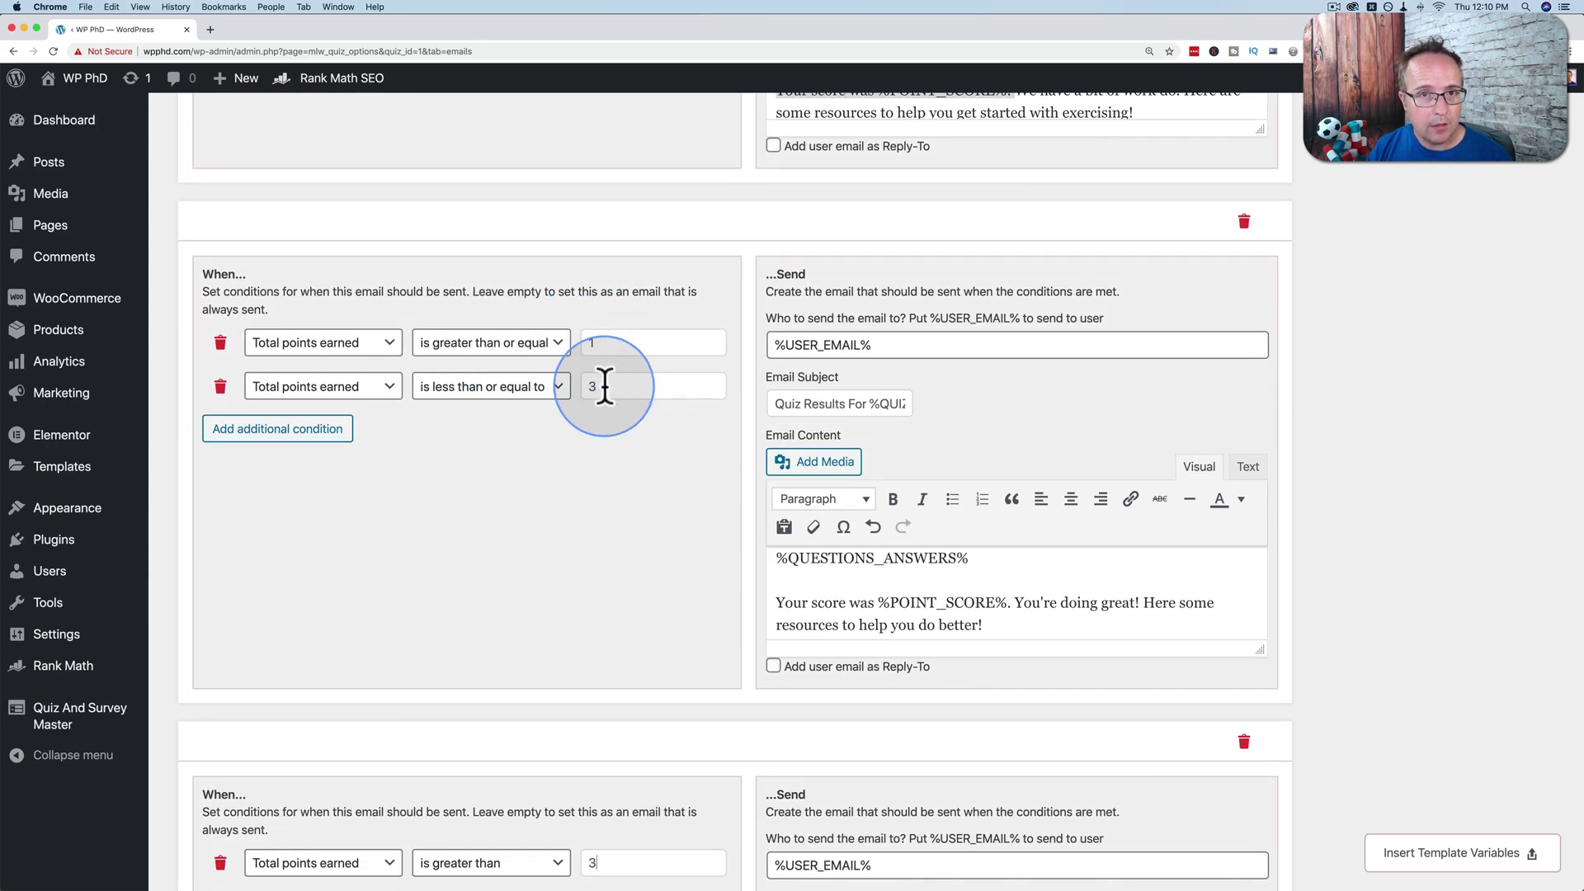
scroll(581, 482, down, 5)
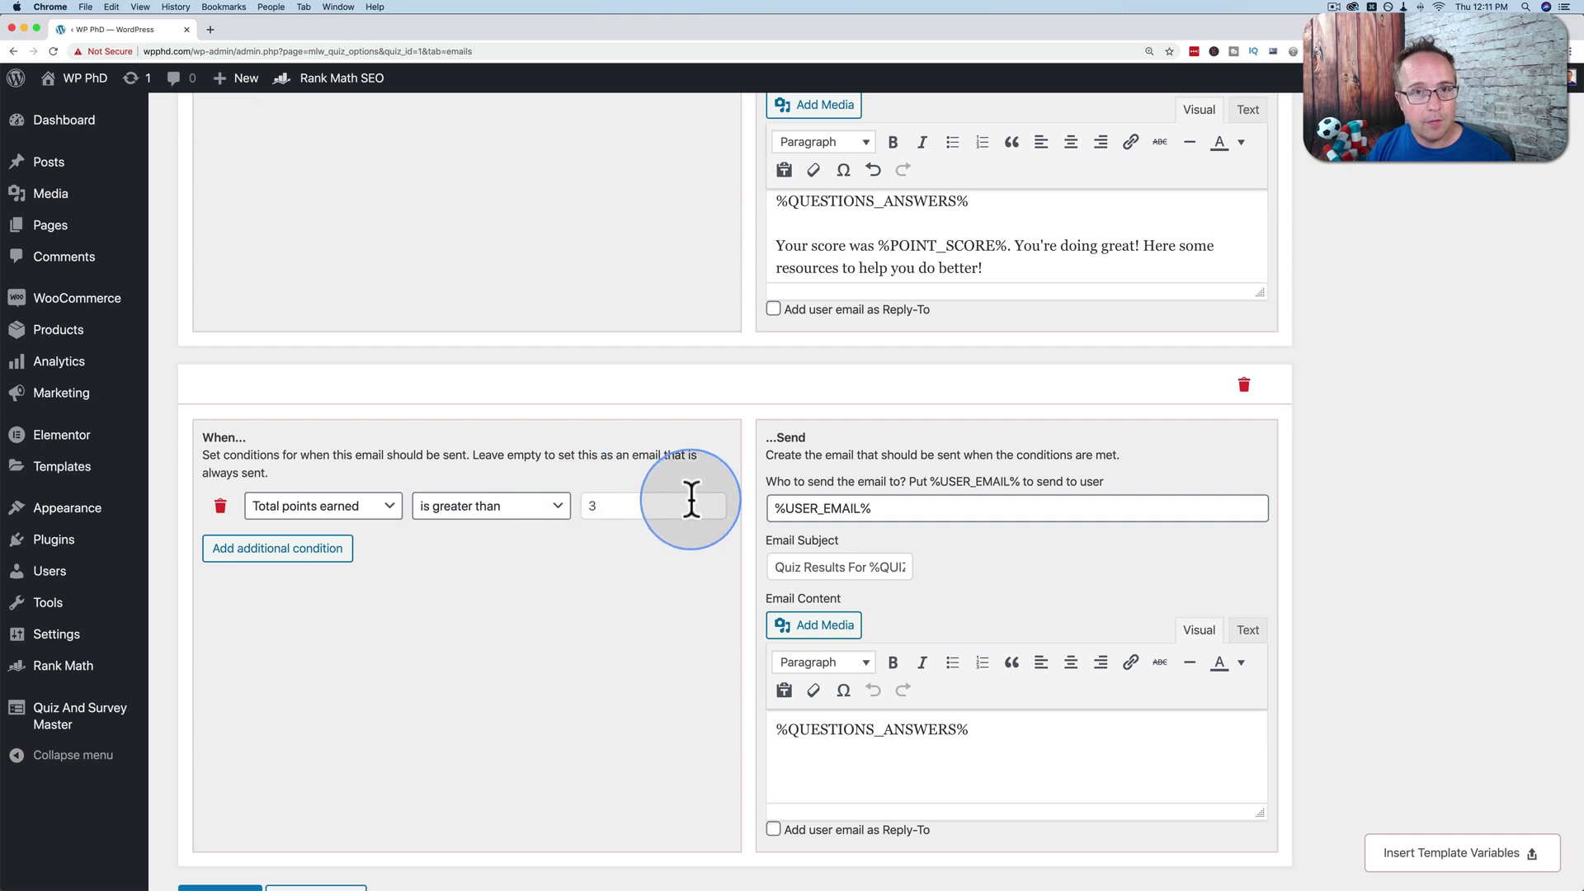
click(544, 507)
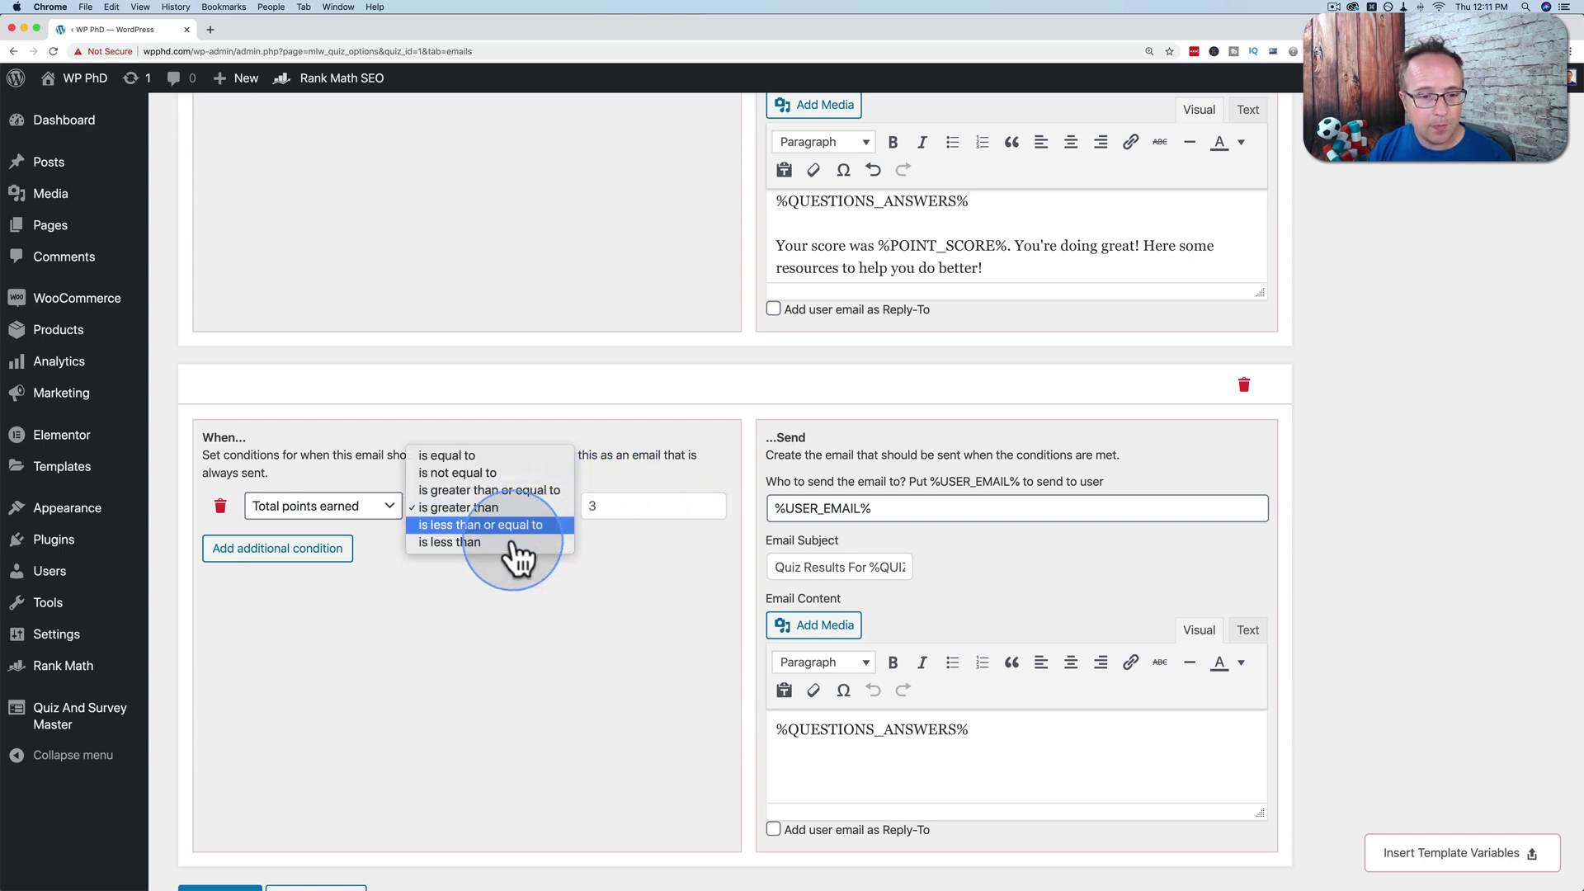
click(470, 491)
double_click(592, 506)
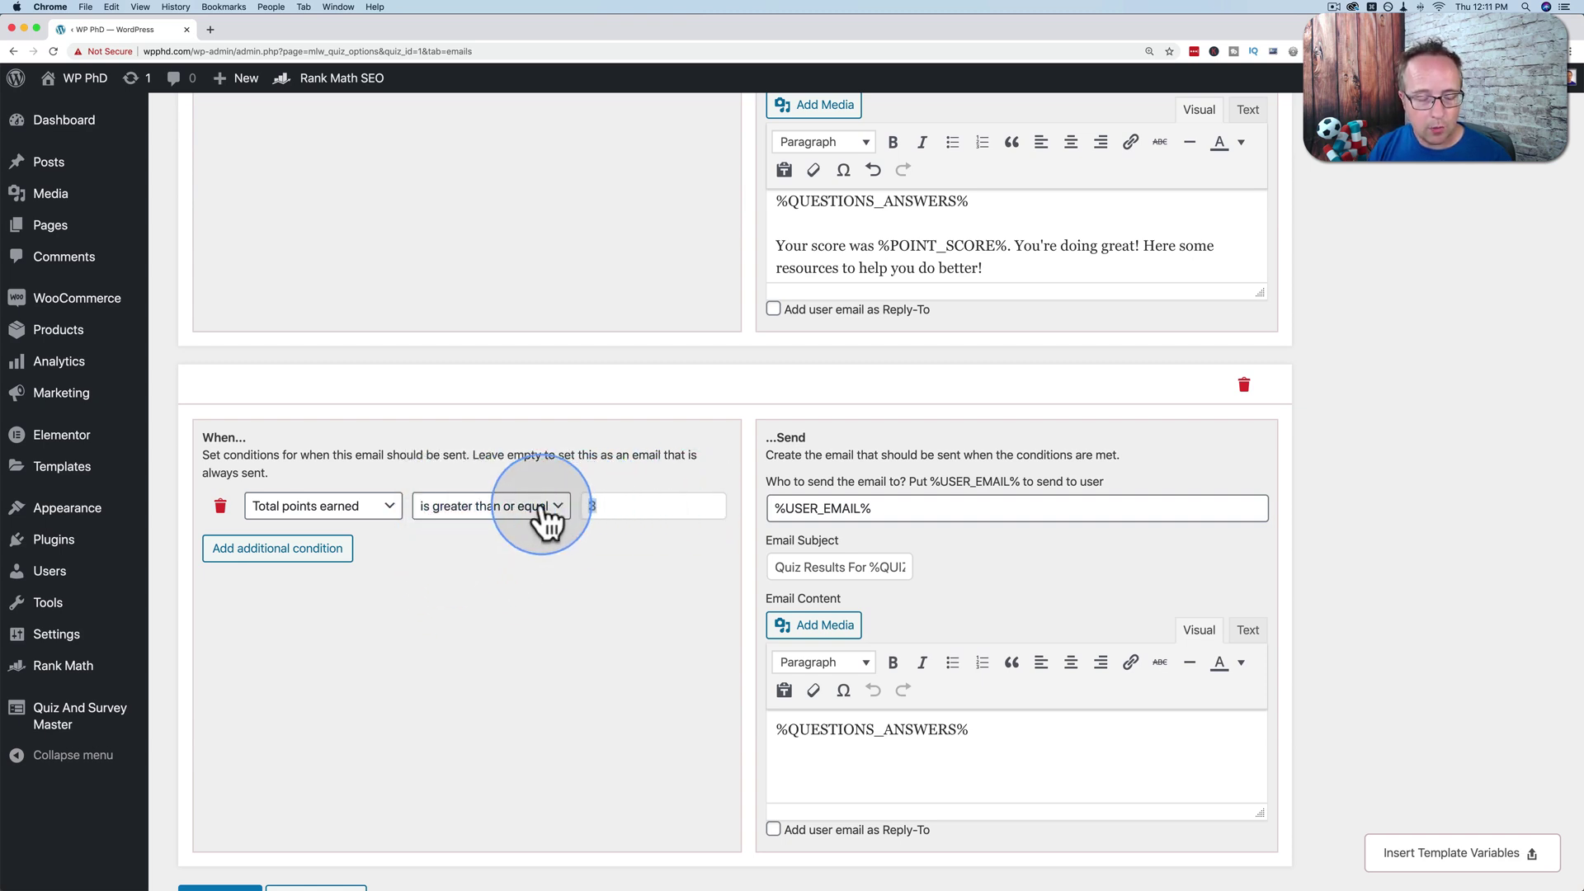
text(4)
click(592, 550)
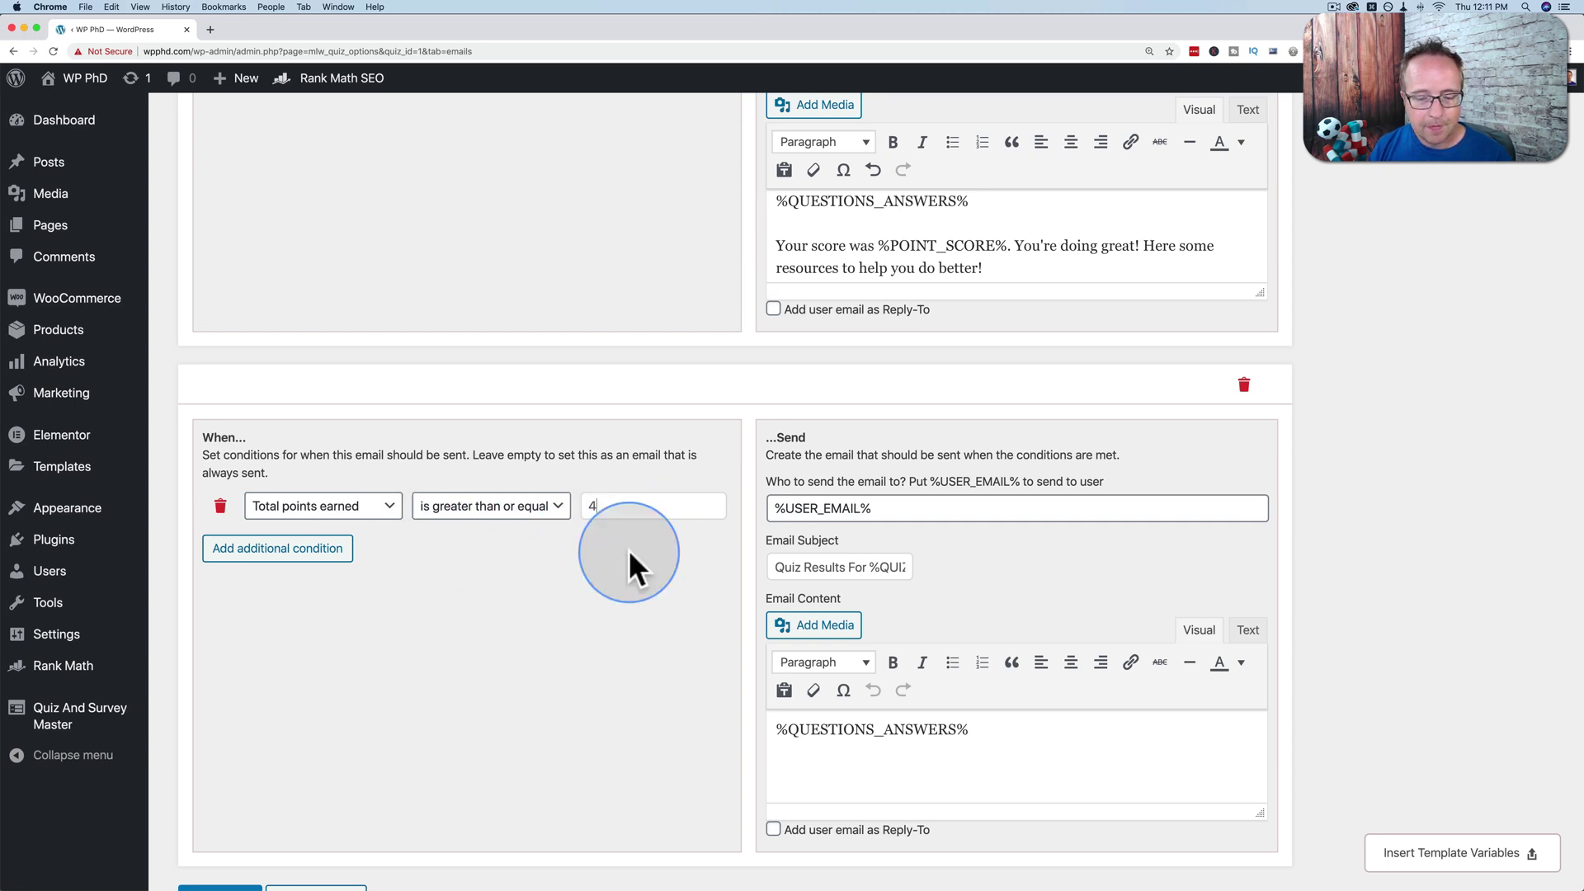
Step: Below %QUESTIONS_ANSWERS% in the 4-or-more-points email, add "Your score was %POINT_SCORE%. You're doing awesome! Keep it up!", reusing the previous email's score sentence, and save the emails
scroll(825, 495, up, 1)
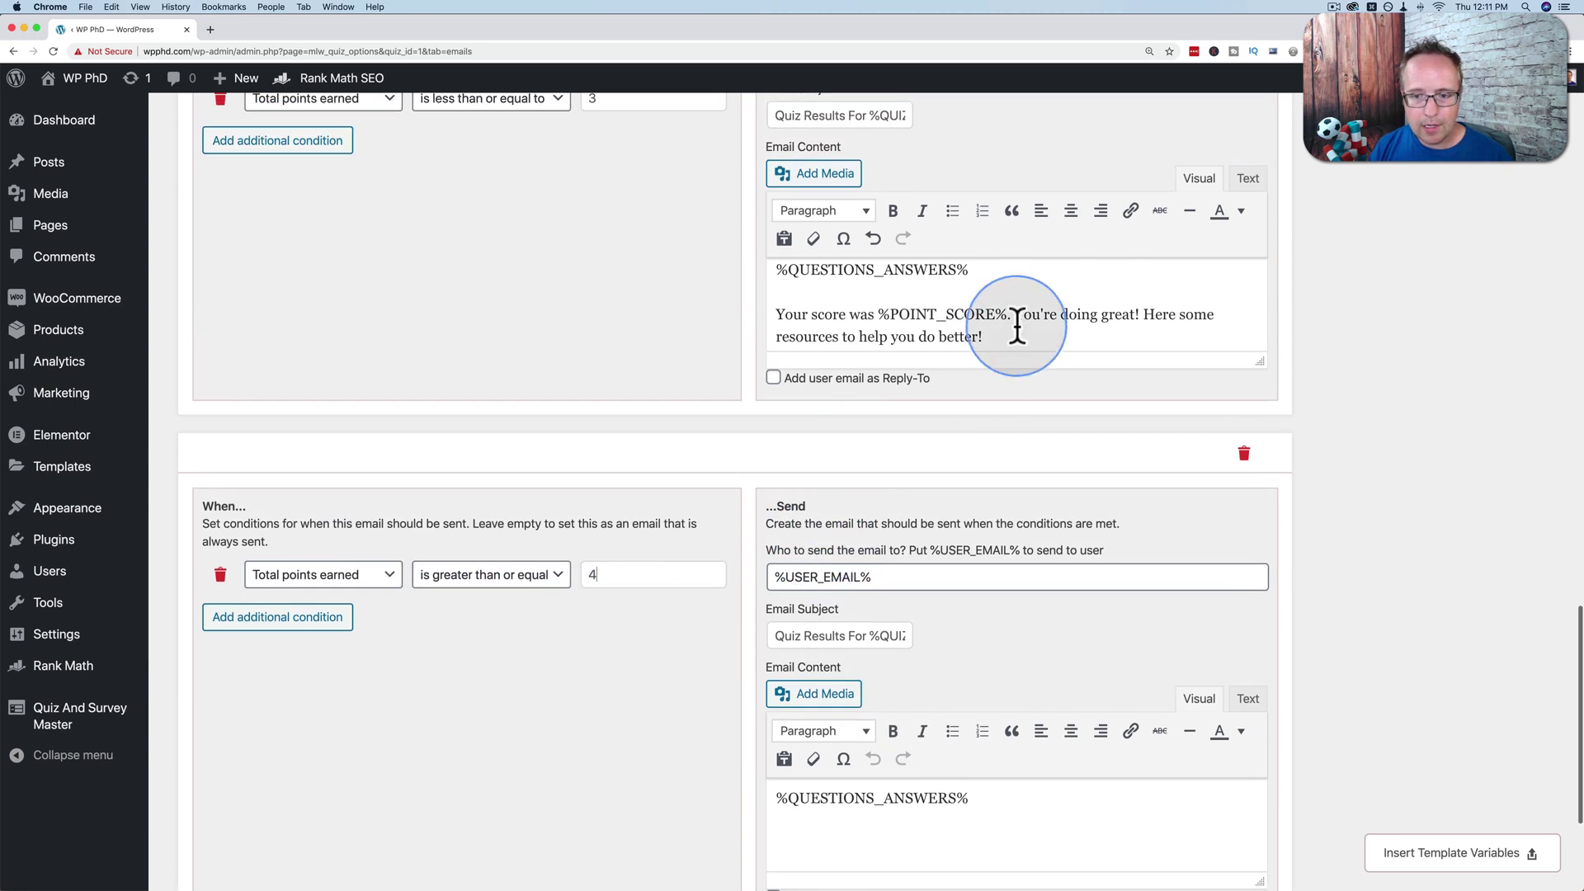
drag(1013, 313, 777, 312)
key(cmd+c)
scroll(912, 616, down, 2)
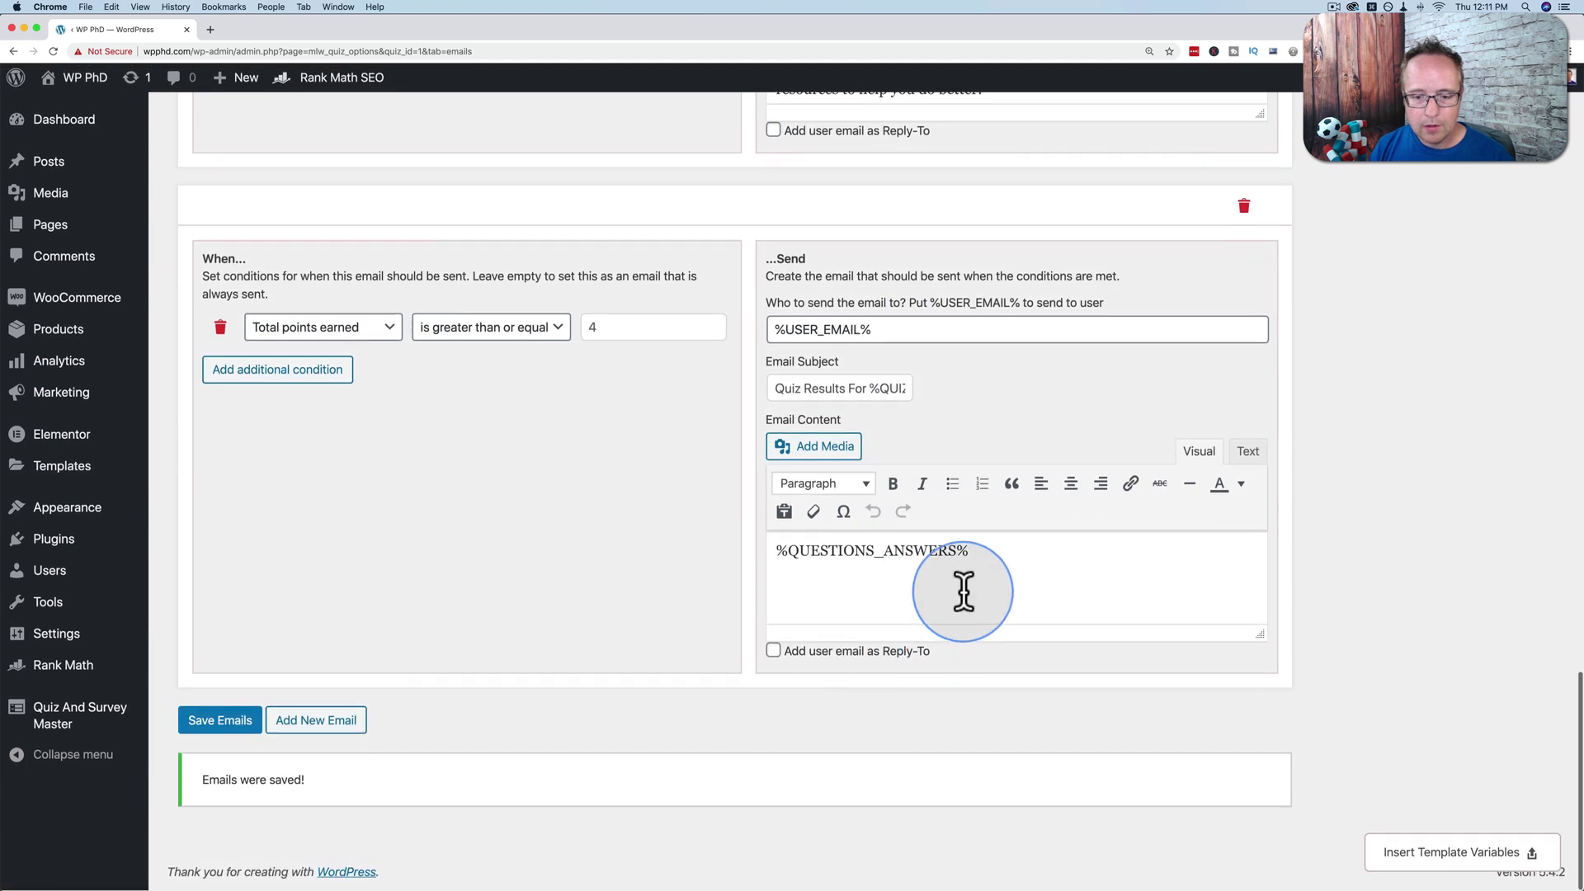
click(1016, 678)
key(Return)
key(cmd+v)
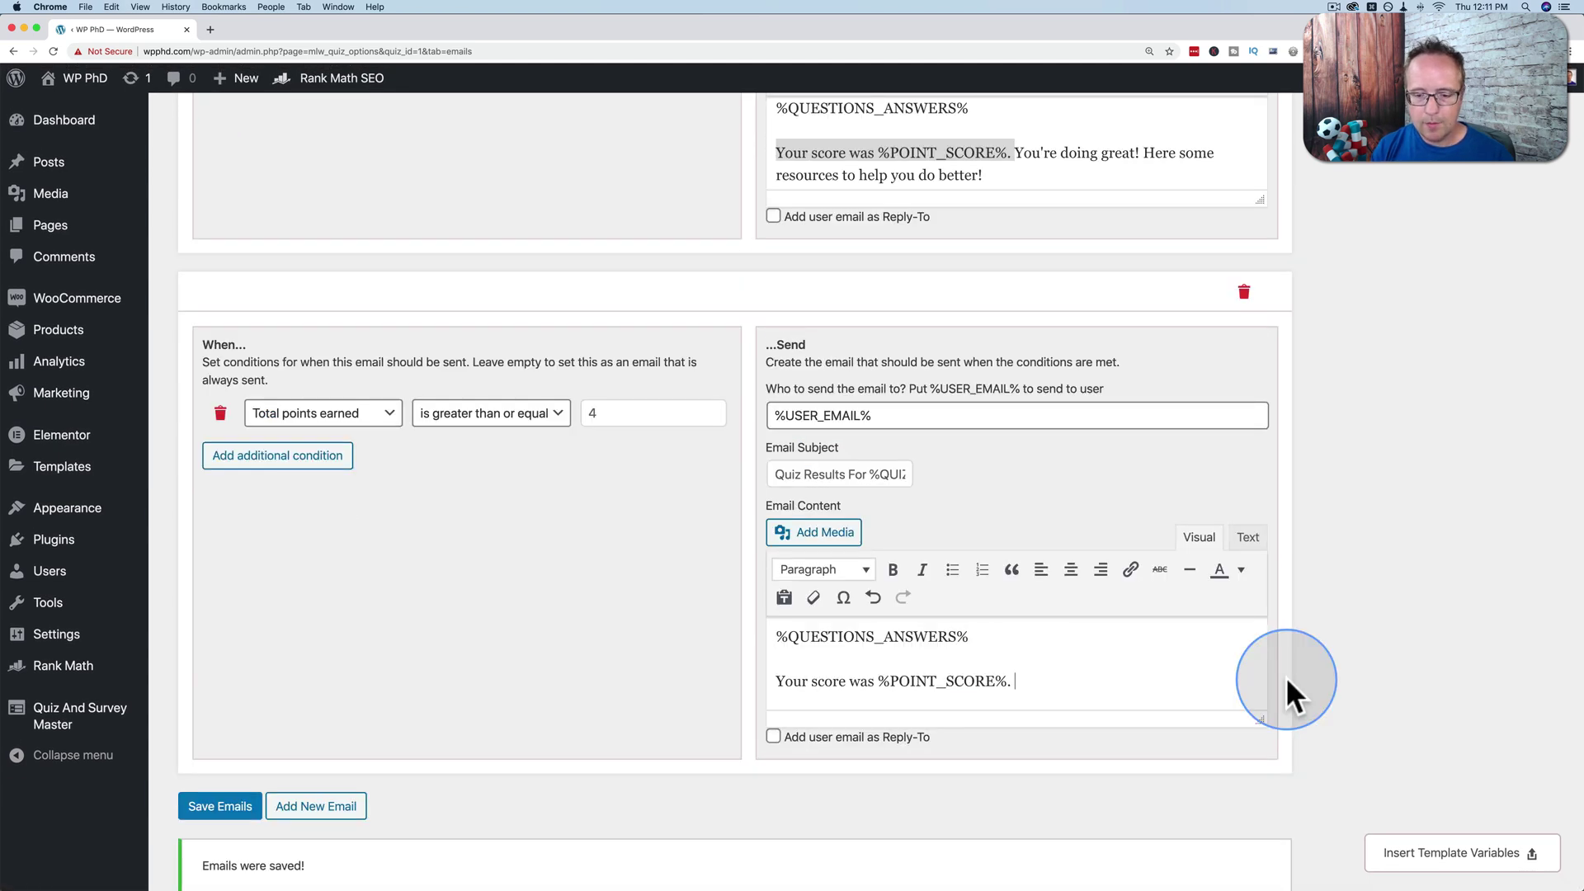
text(You're doing awesome! Keep it up!)
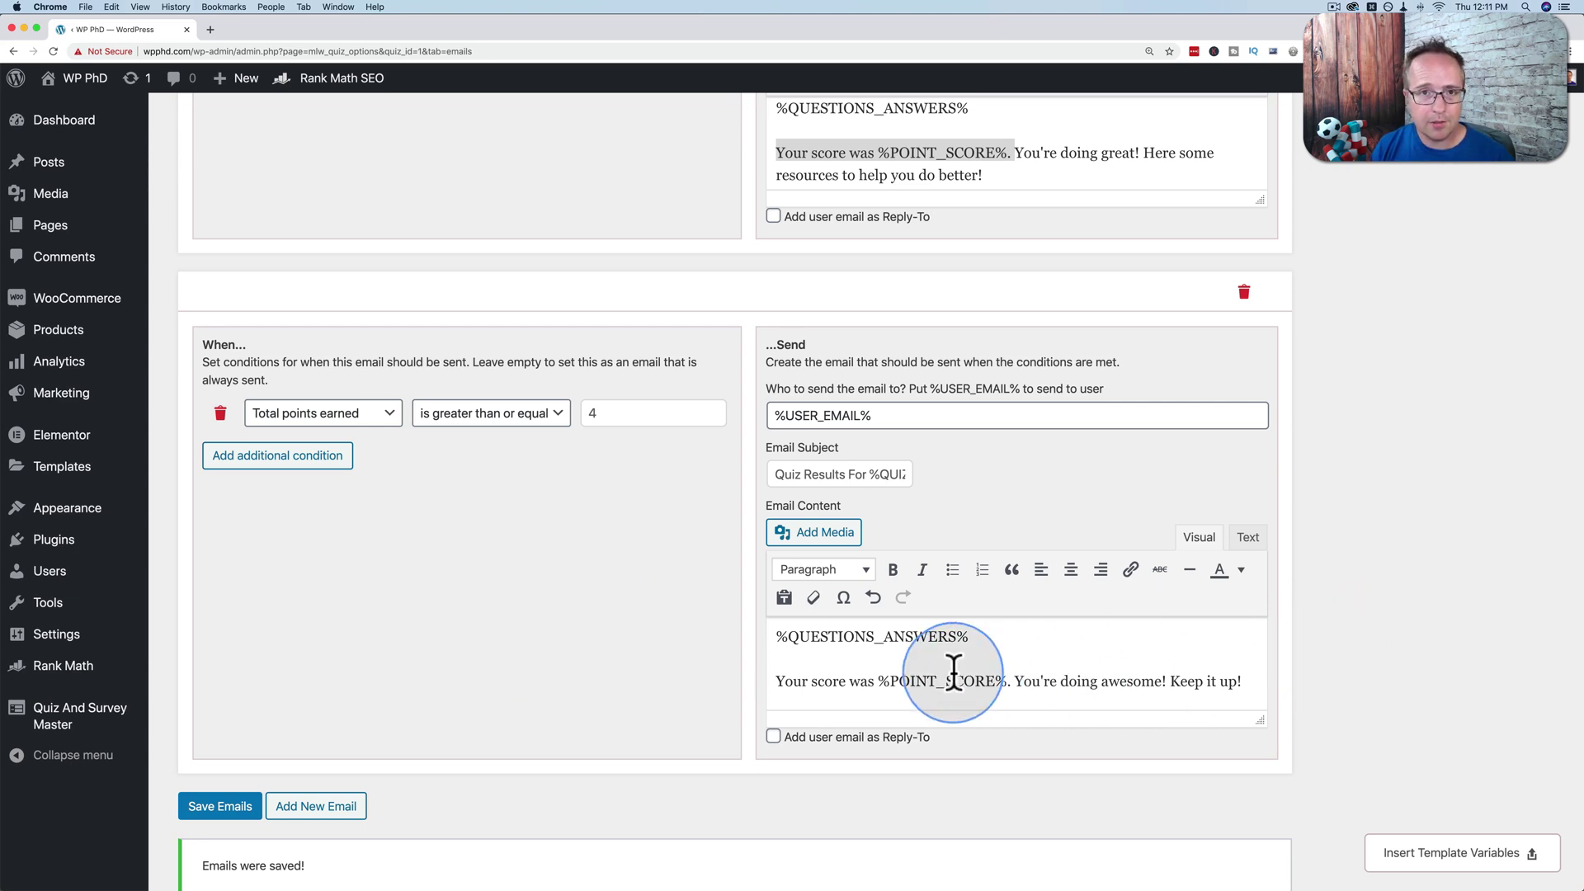
click(240, 807)
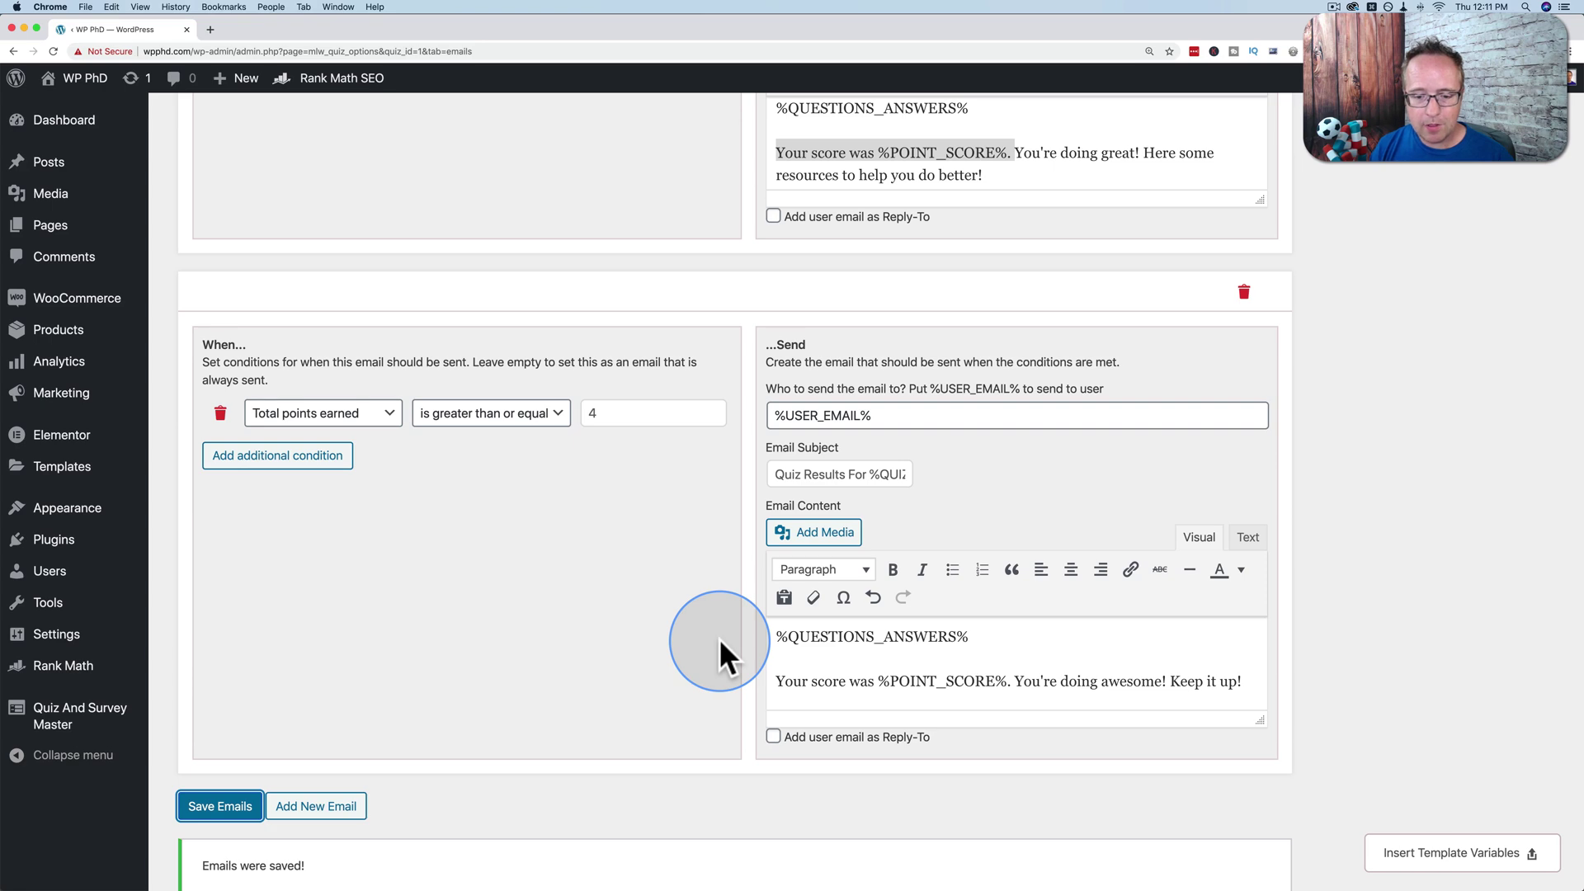
Step: Open the quiz's Results Pages settings and enlarge the default page's message editor to examine its full text
scroll(467, 713, up, 2)
scroll(467, 713, up, 10)
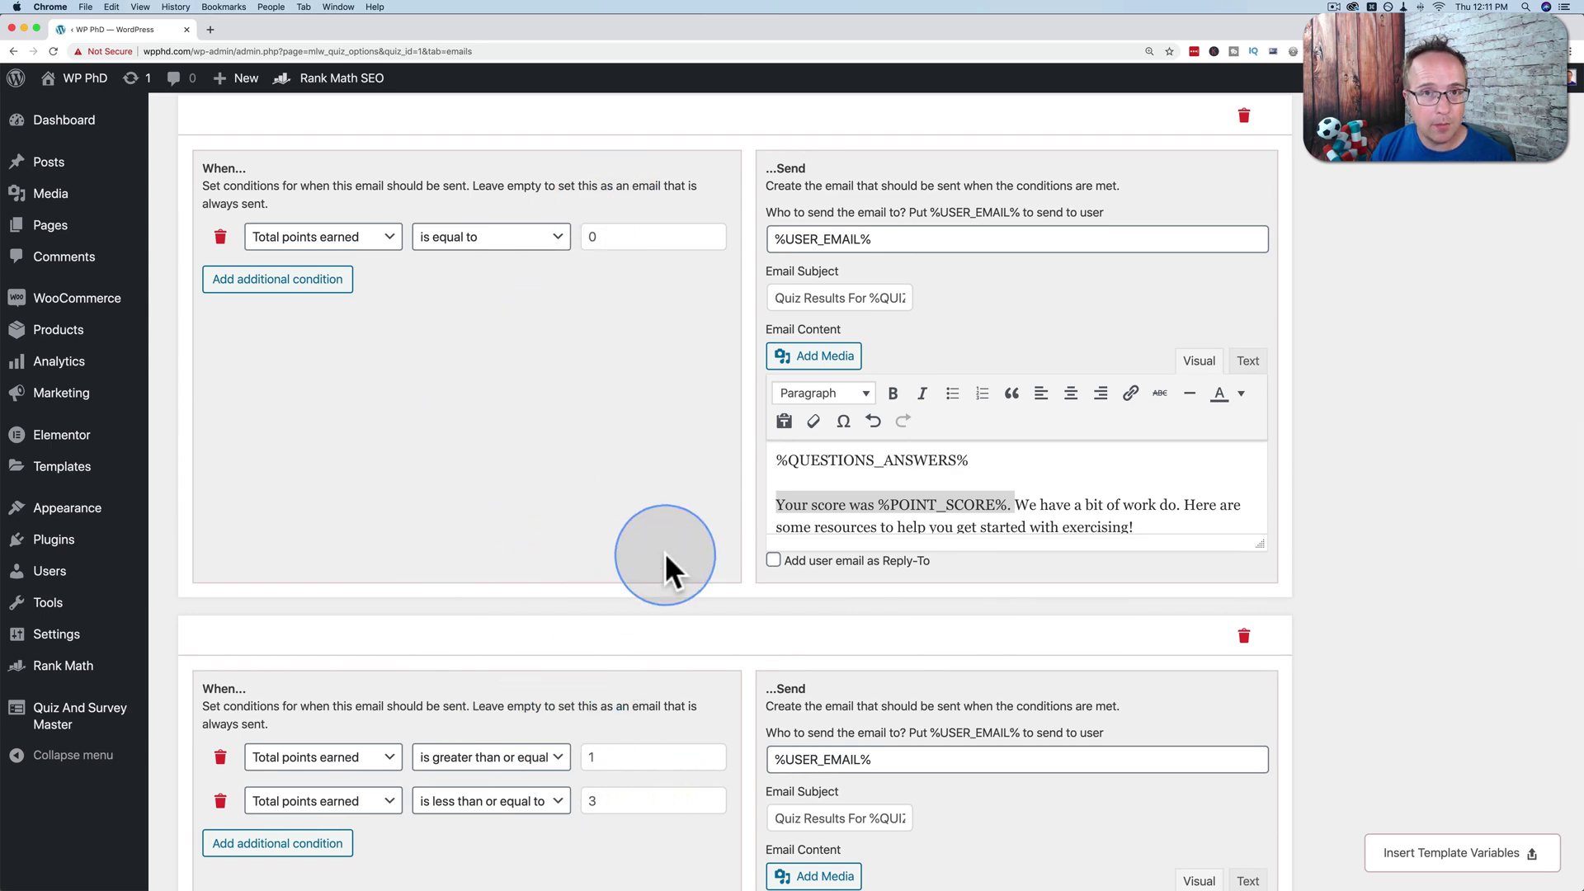
scroll(583, 582, up, 8)
scroll(583, 582, up, 8)
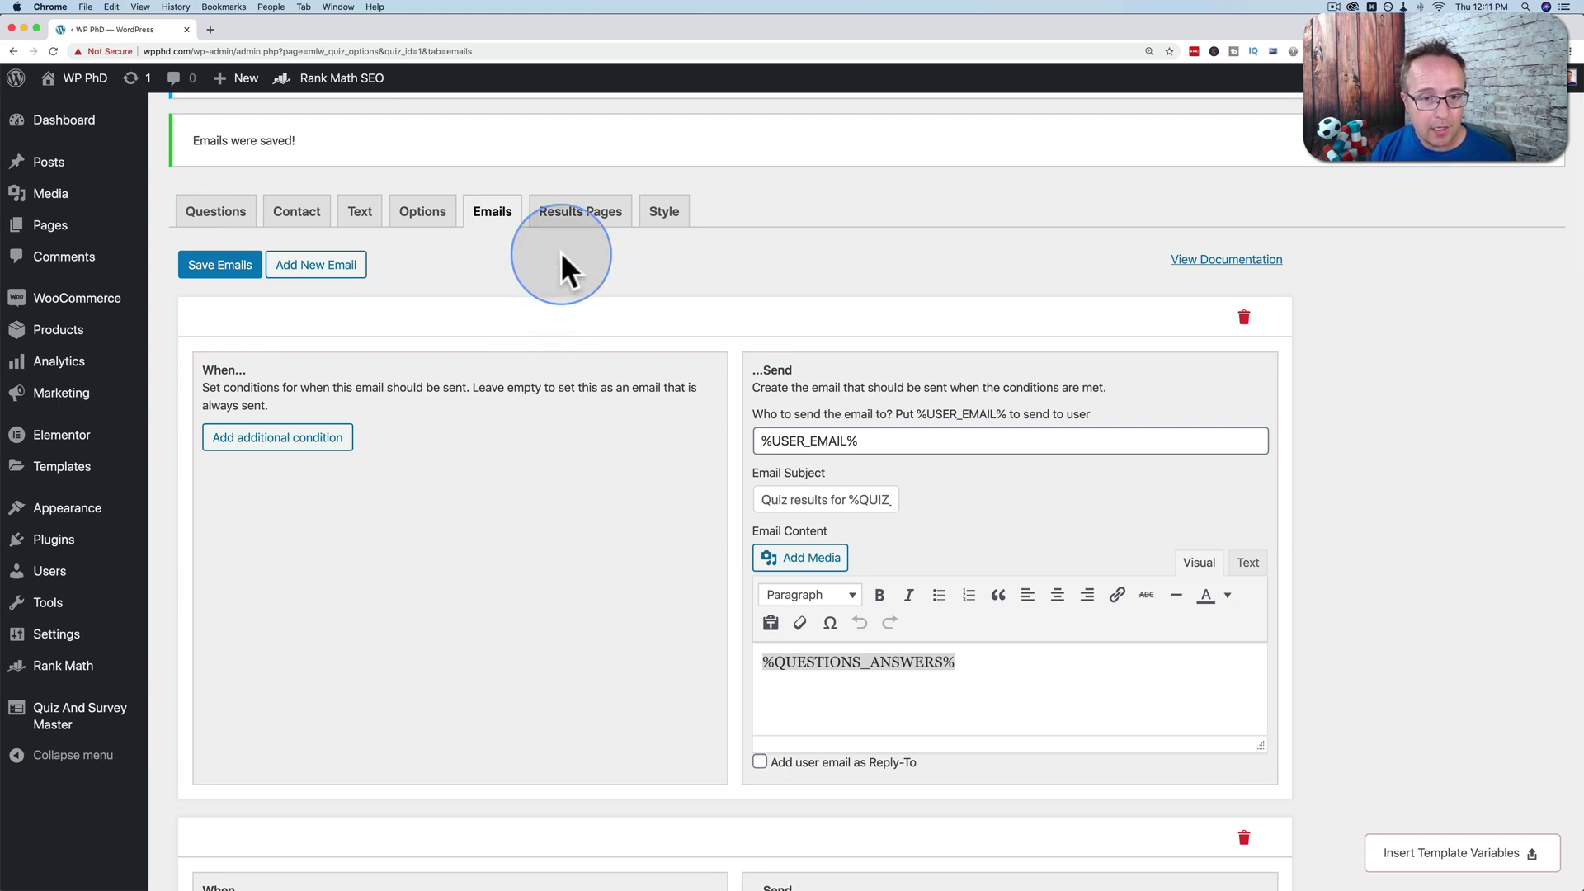
click(557, 222)
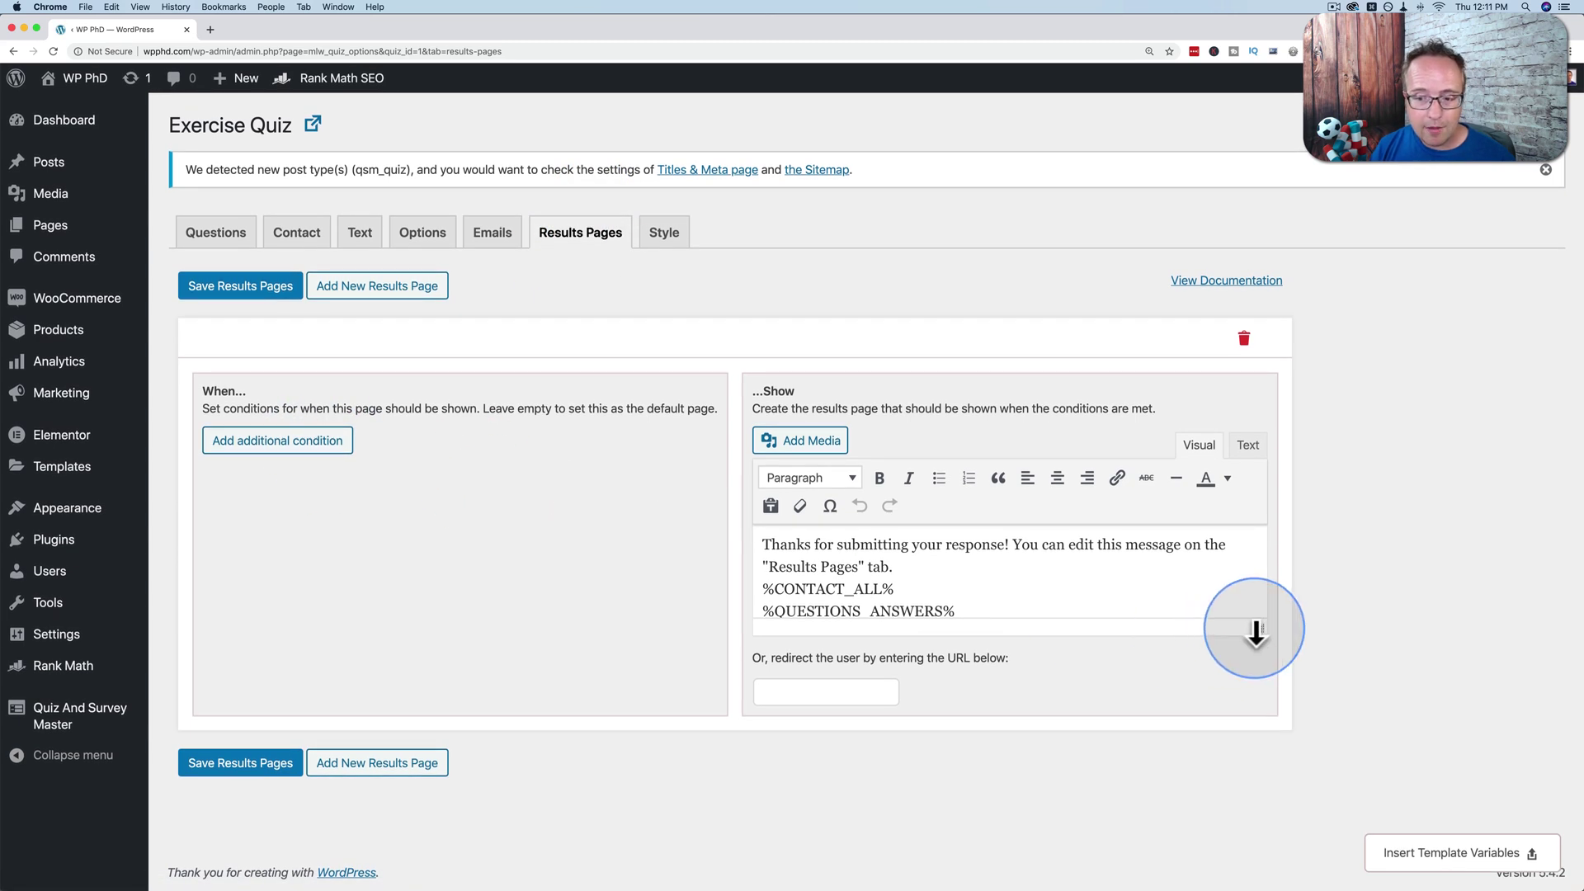
drag(1256, 631, 1260, 798)
drag(959, 614, 758, 550)
Step: Copy the entire content of the email sent for 0 total points and return to the Results Pages settings
click(487, 241)
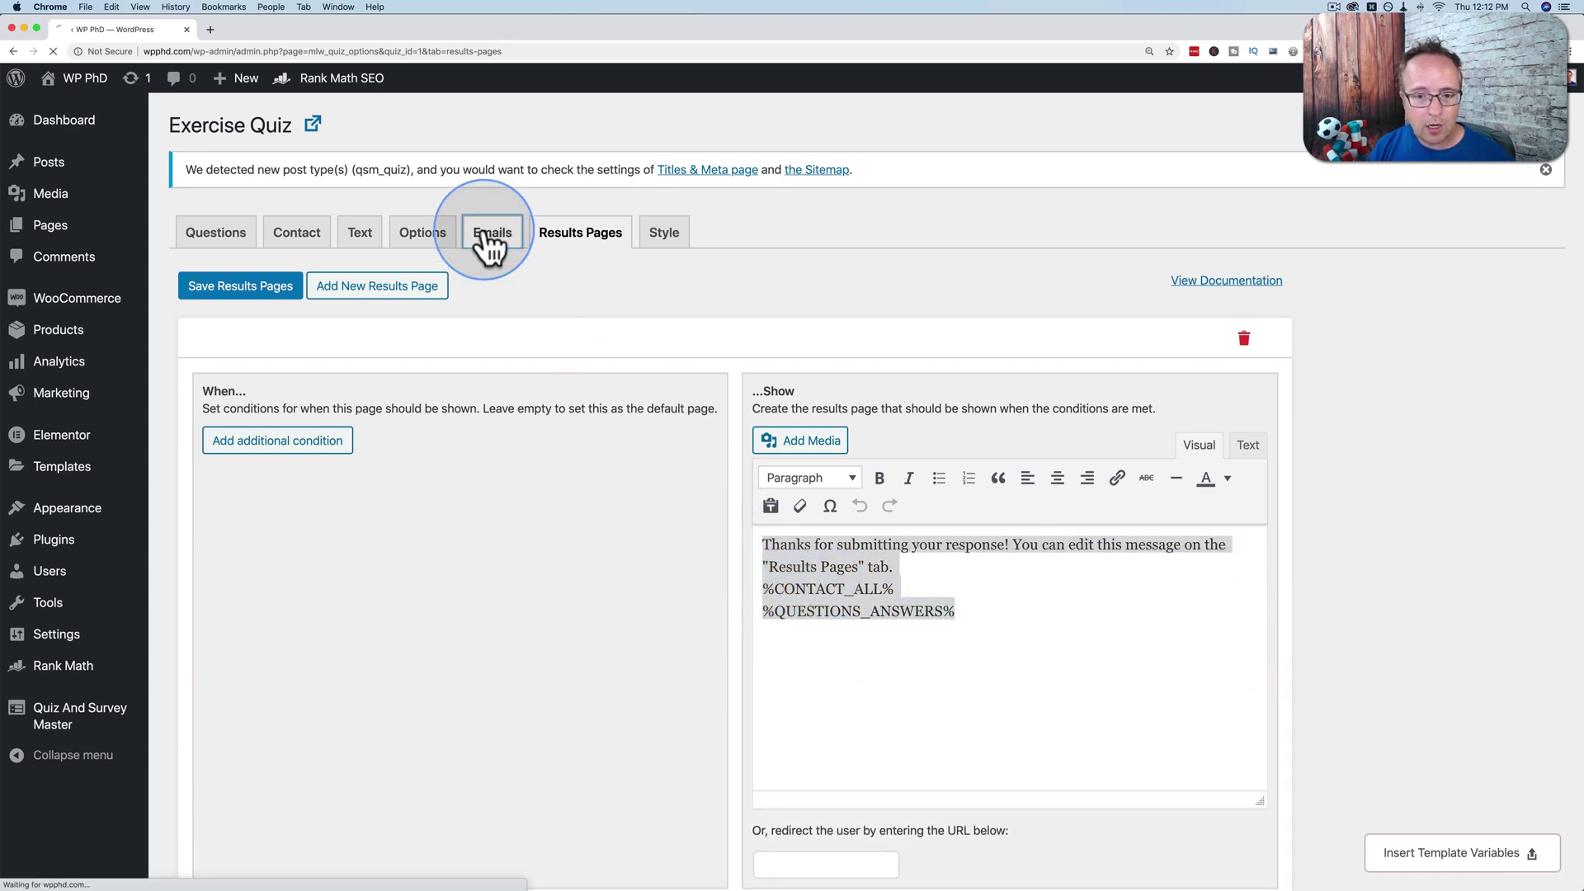
scroll(746, 578, down, 10)
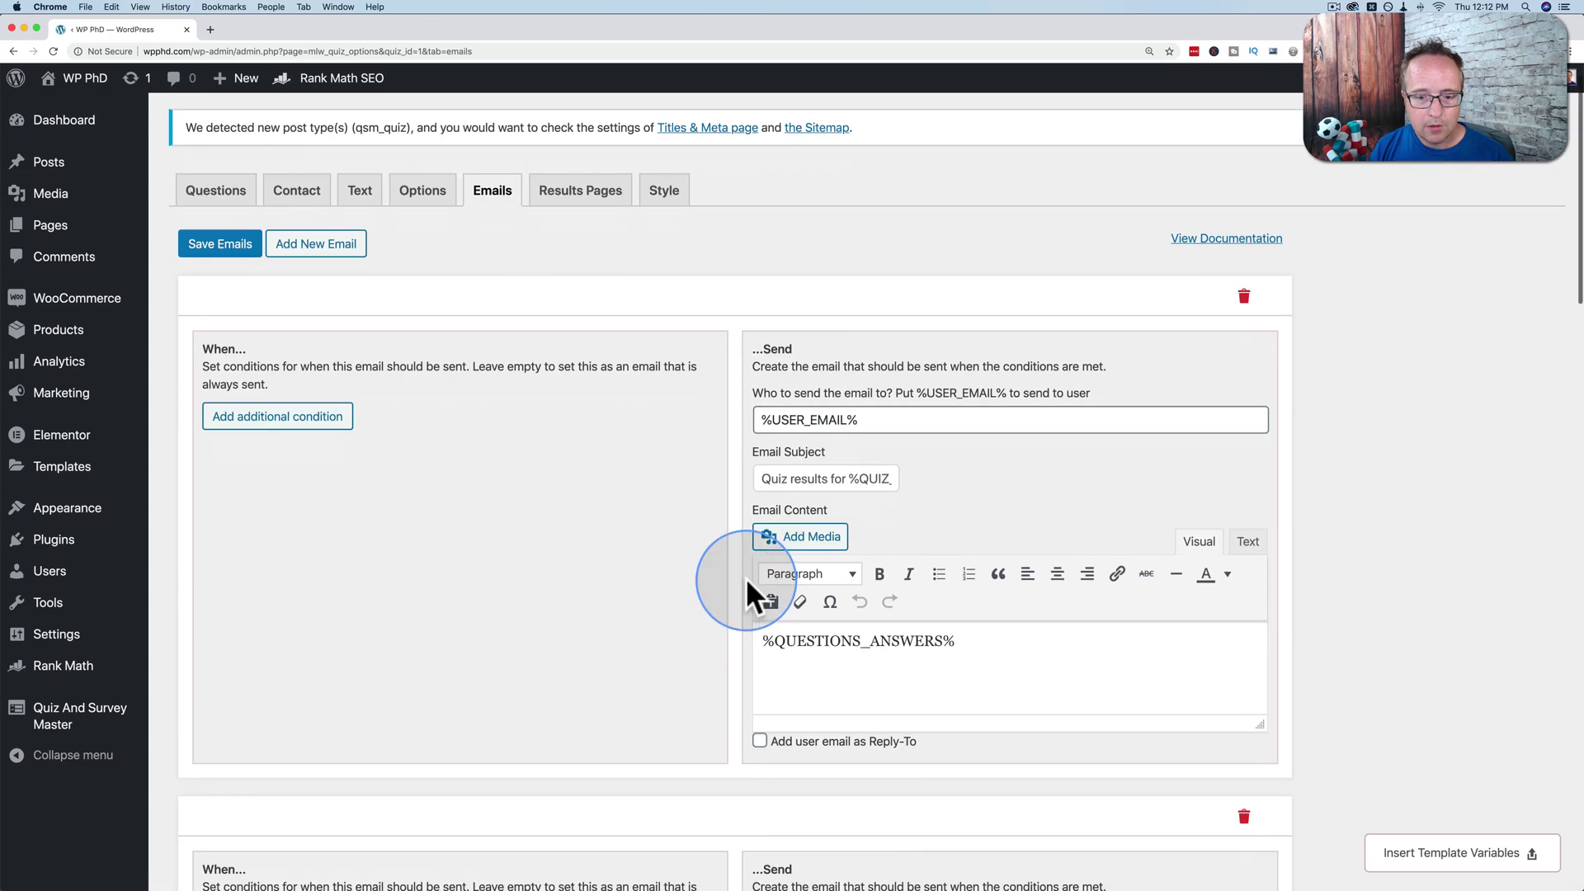
scroll(842, 631, down, 2)
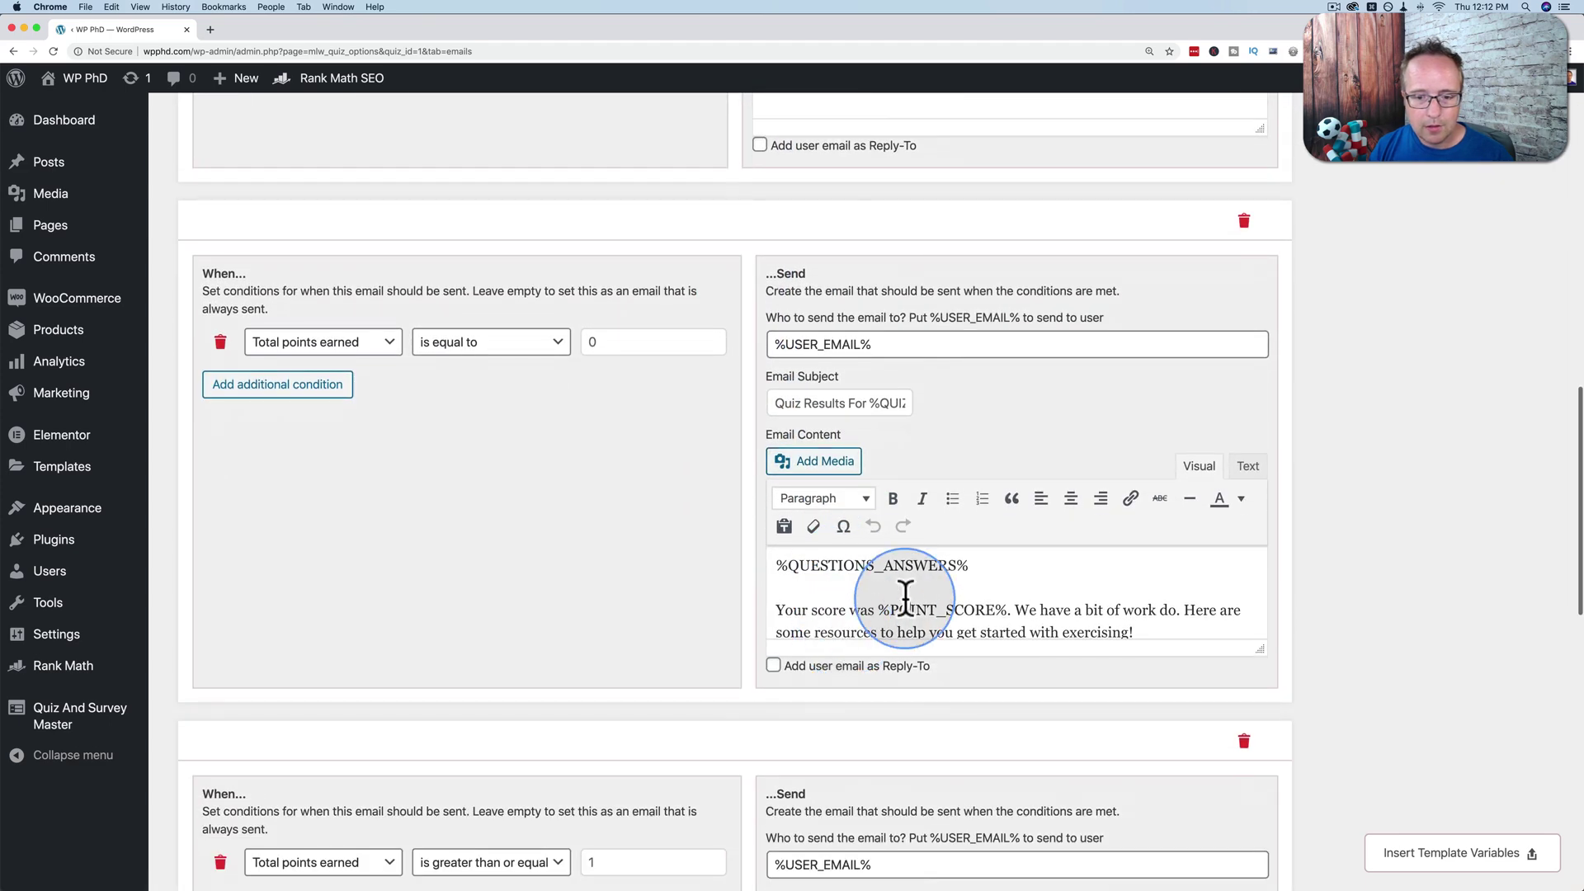
click(905, 594)
key(super+a)
key(super+c)
scroll(543, 405, up, 15)
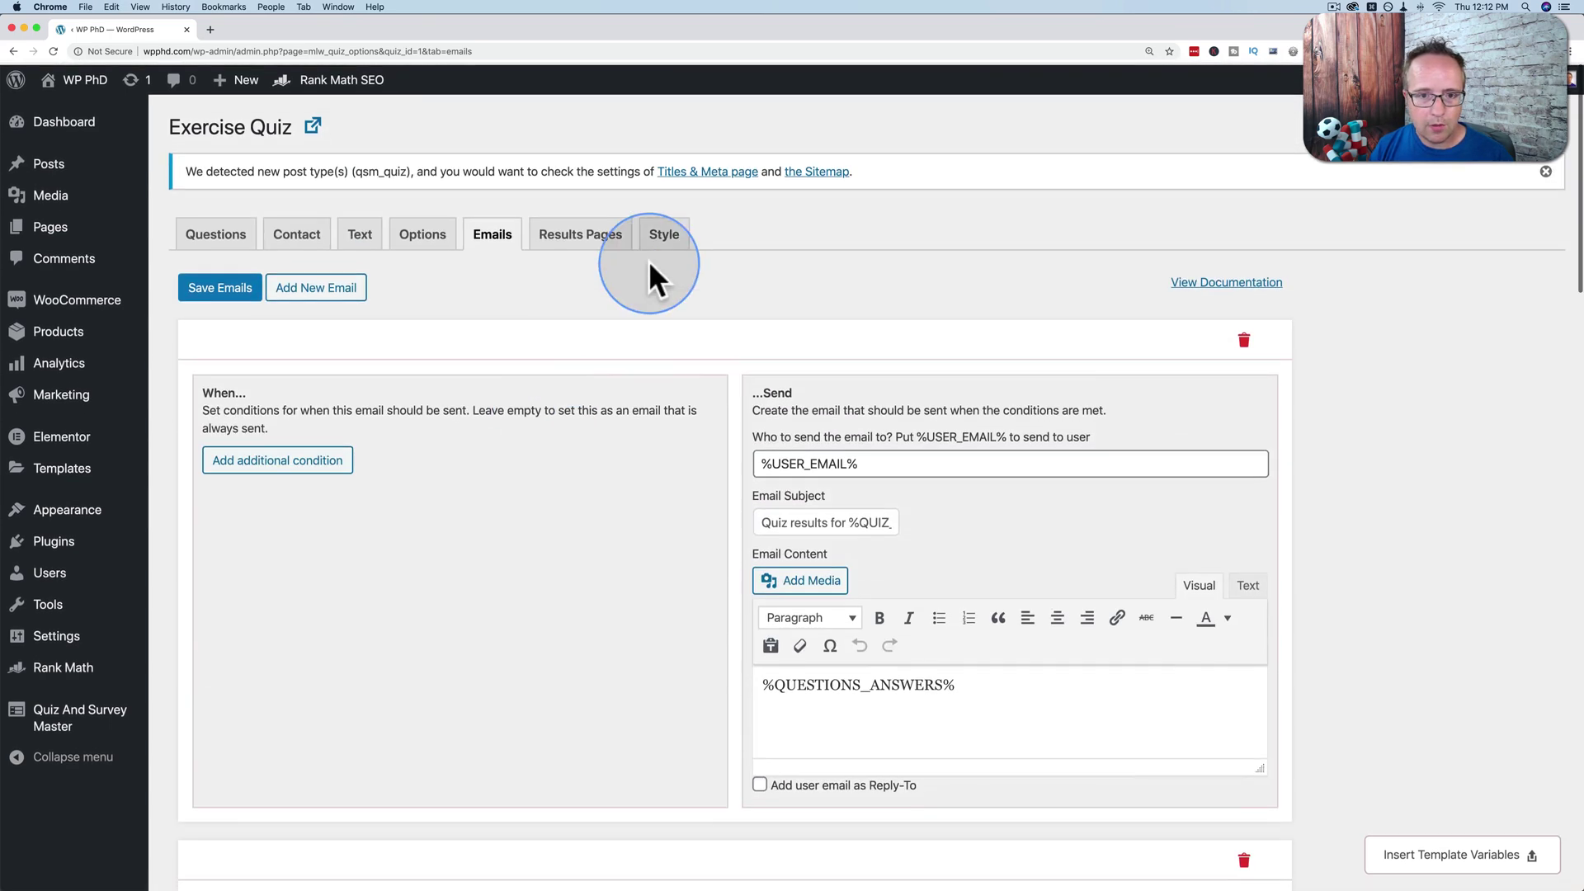
click(602, 239)
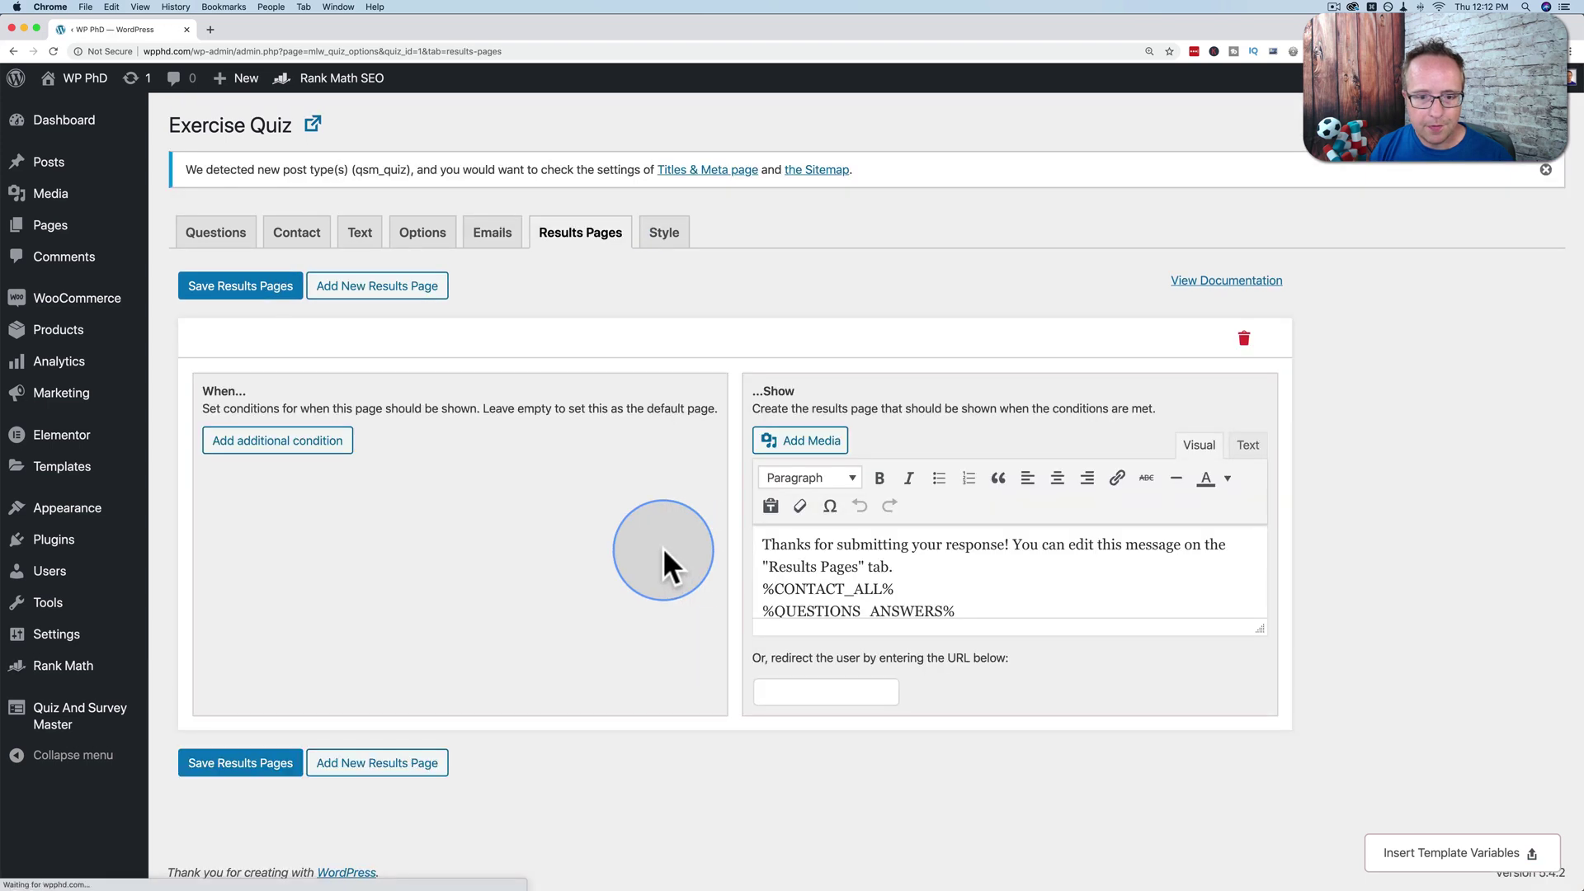
Step: Try to replace the default results page message with the copied zero-points email content
click(898, 546)
key(super+a)
key(super+v)
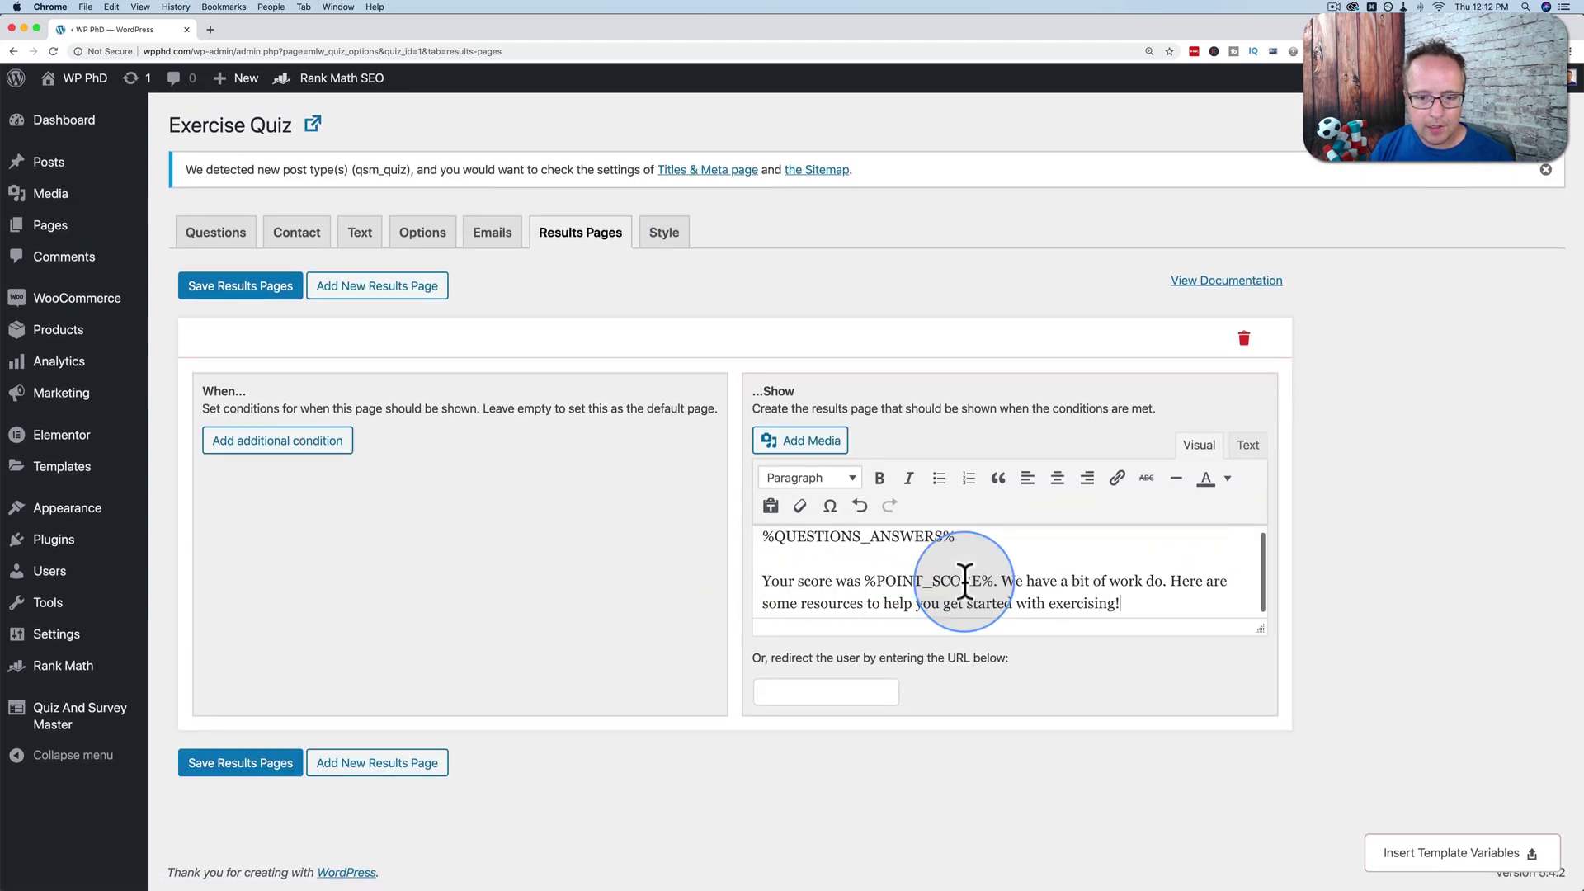
key(super+z)
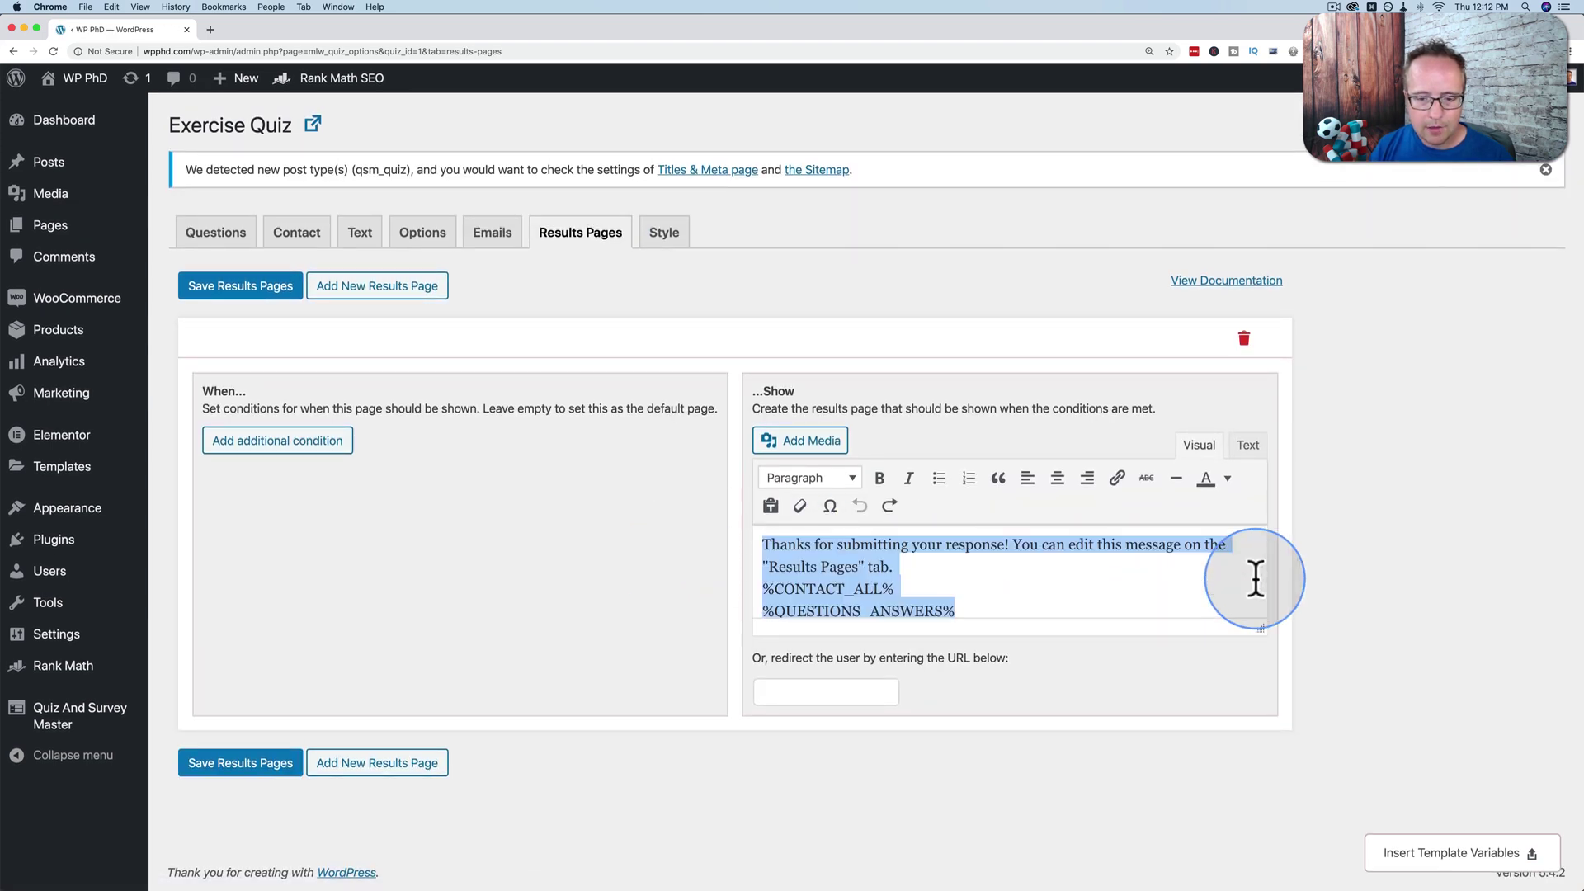
Step: Remove the text from "You can edit this message" through %CONTACT_ALL% from the default results page message
click(932, 581)
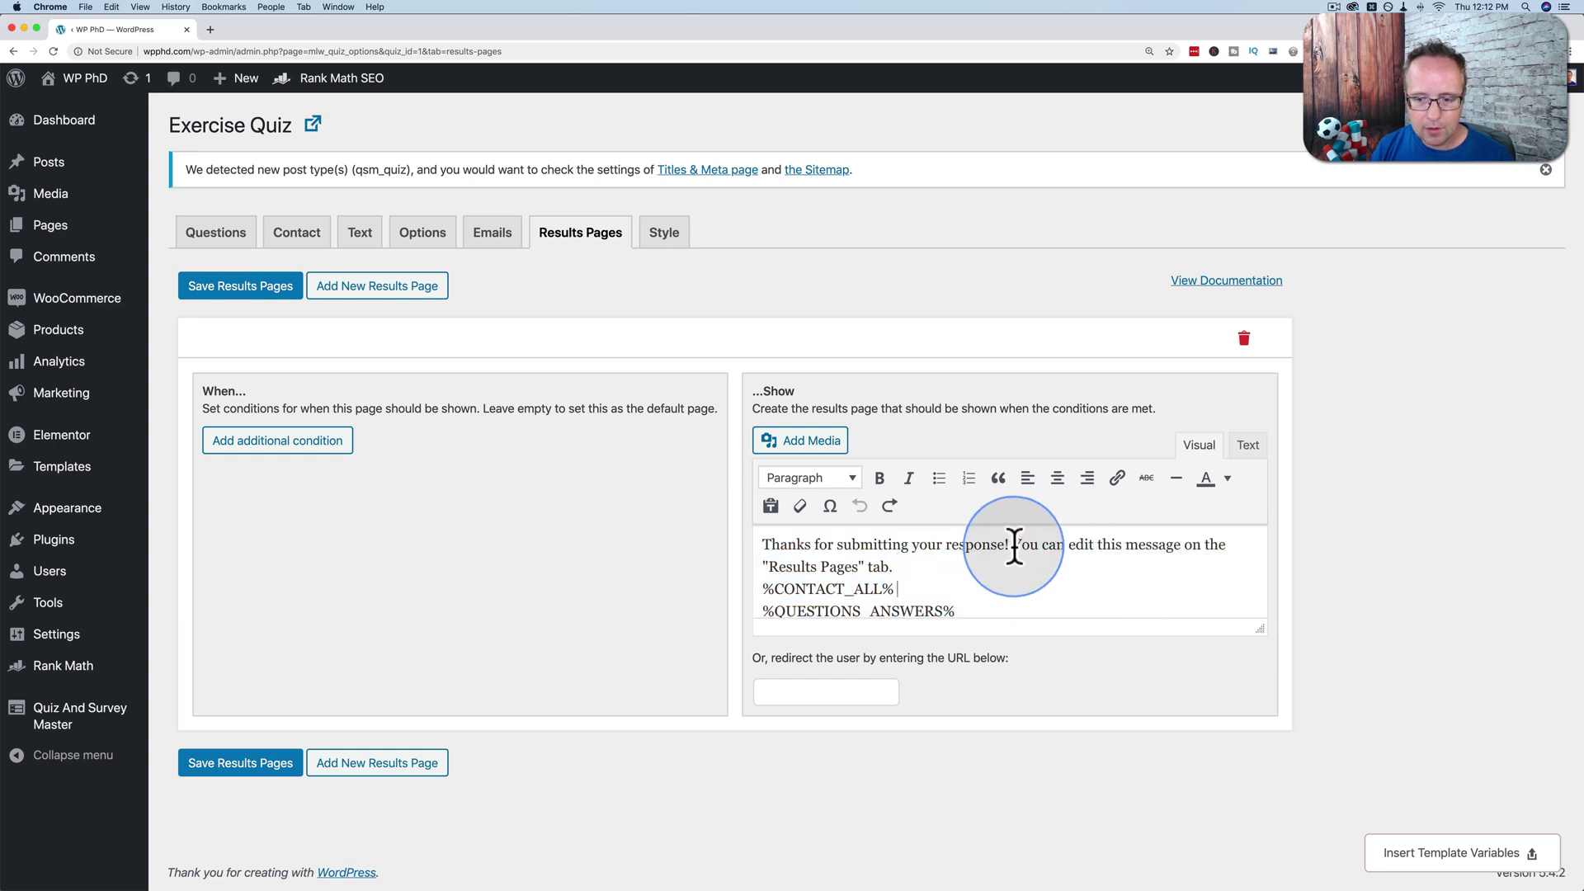
drag(1014, 547, 1017, 583)
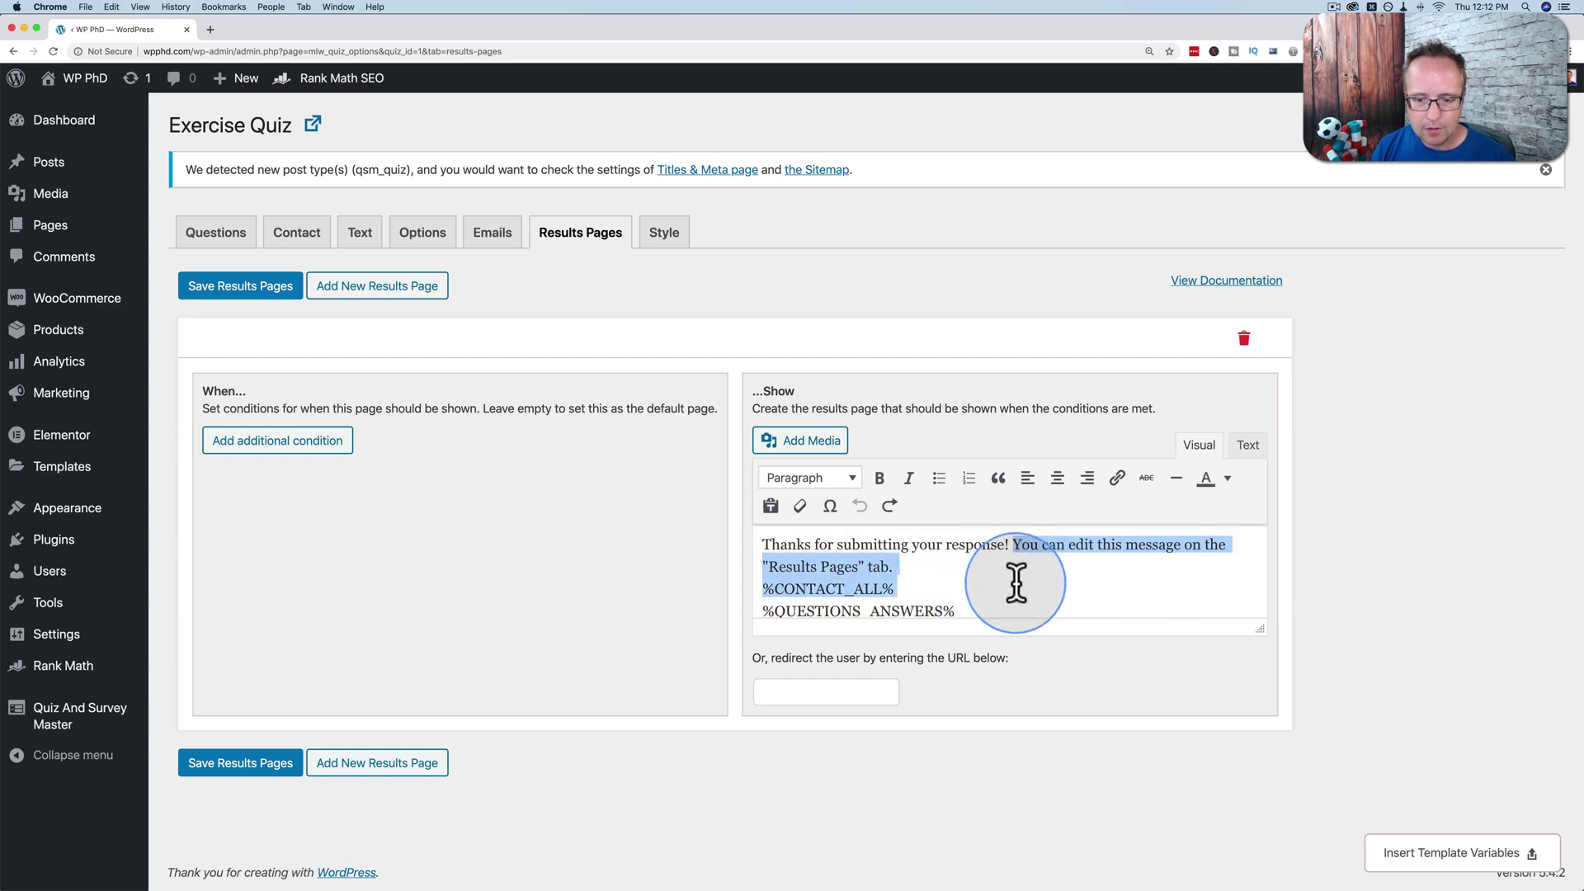
text(\)
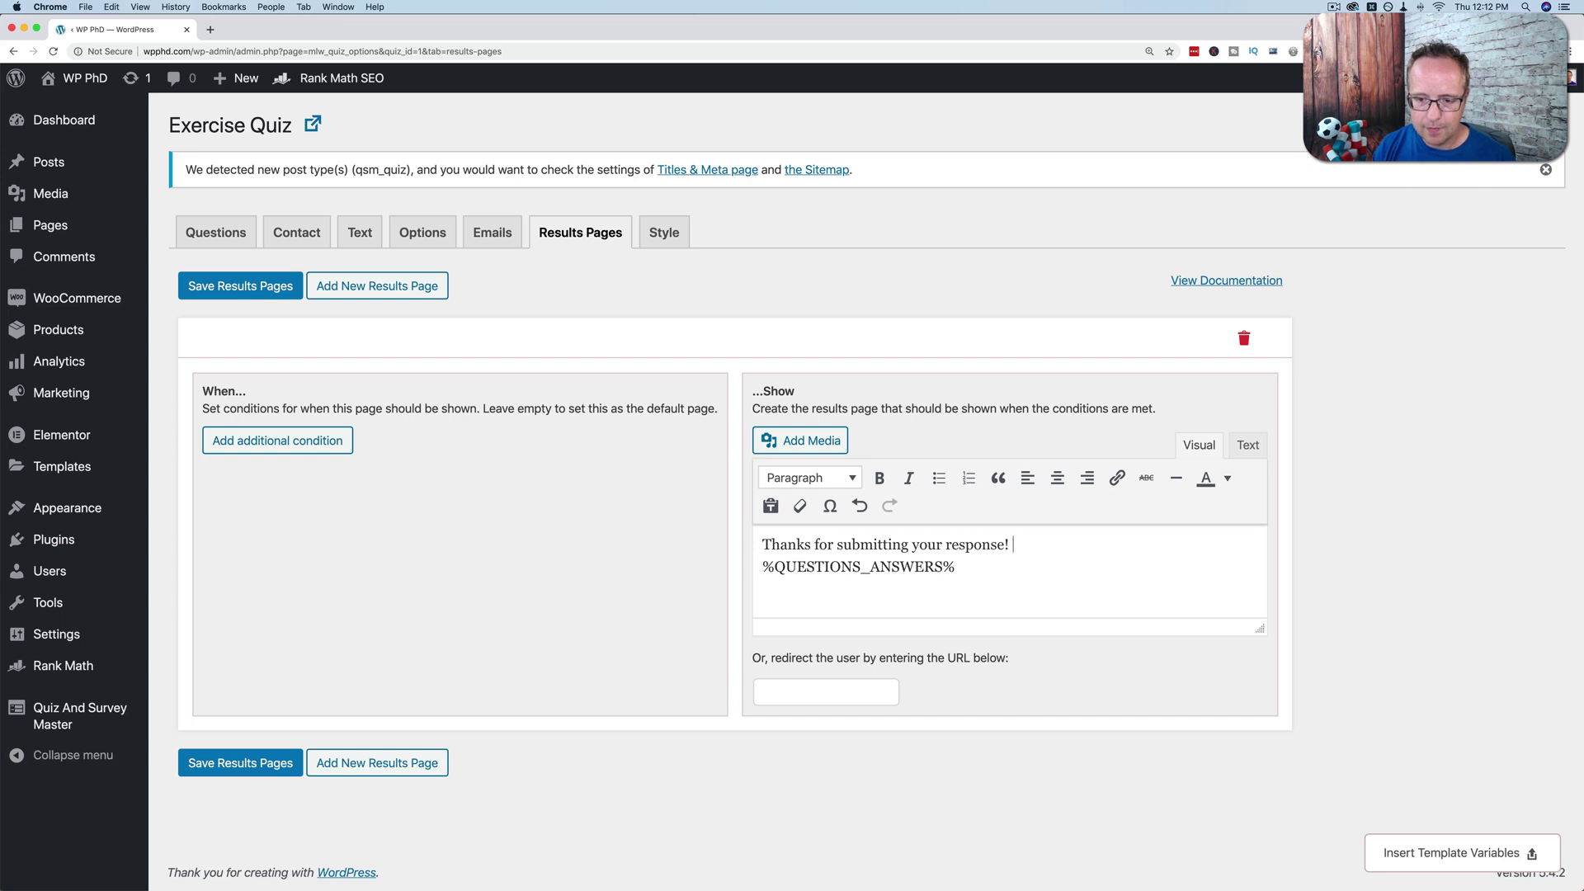
Step: Paste the copied message "Your score was %POINT_SCORE%. We have a bit of work do..." below %QUESTIONS_ANSWERS%, separated by a blank line, and enlarge the message editor
click(984, 572)
key(Return)
key(super+v)
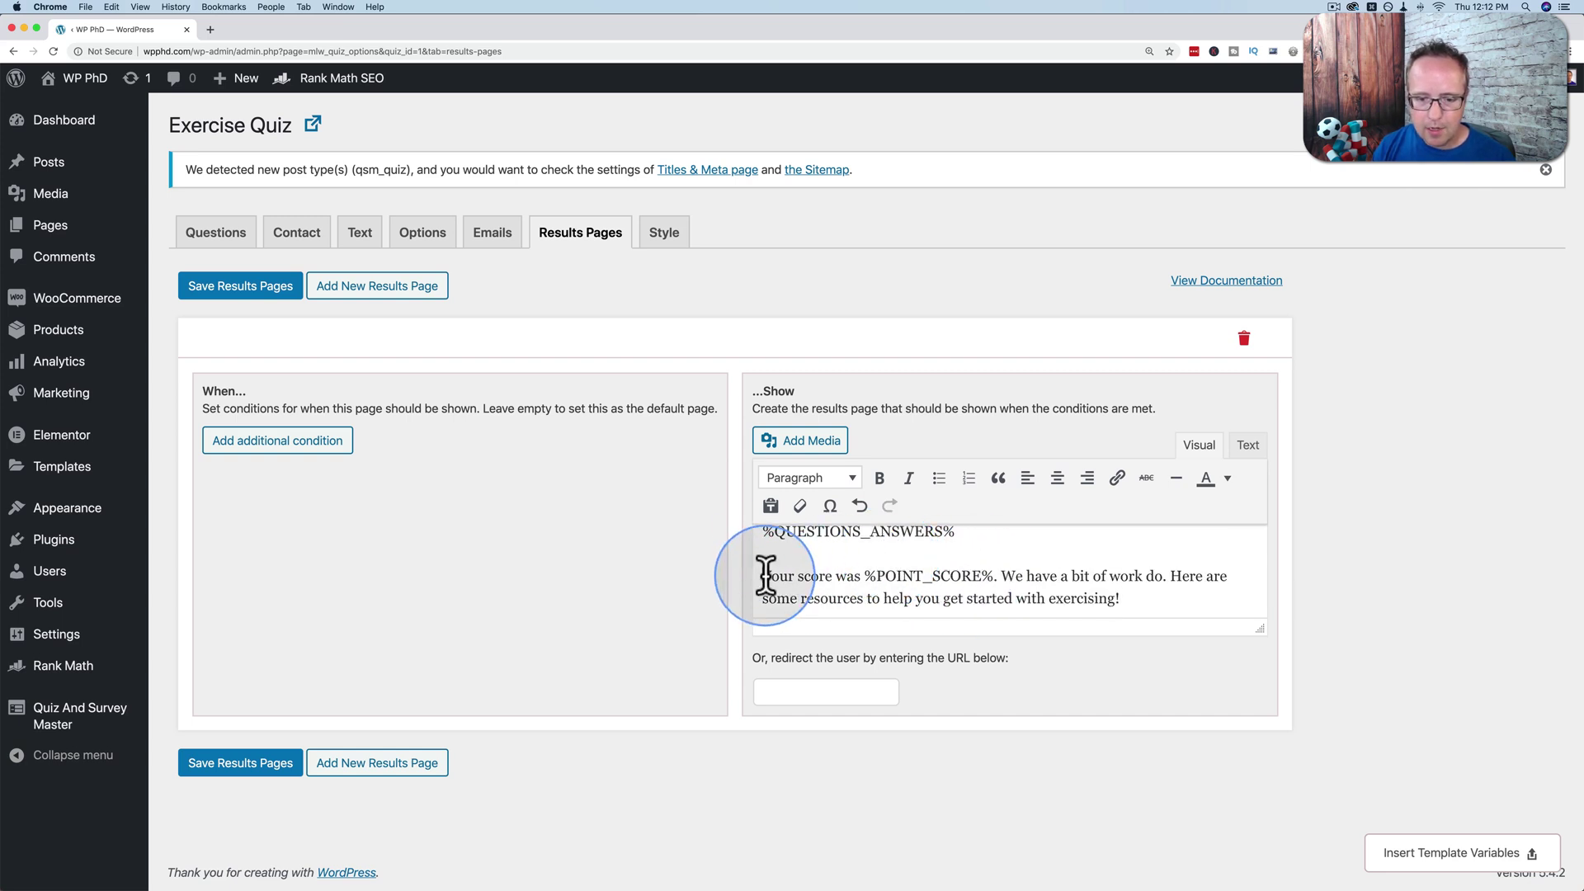
drag(763, 576, 760, 537)
key(Right)
scroll(888, 560, up, 2)
scroll(888, 560, down, 2)
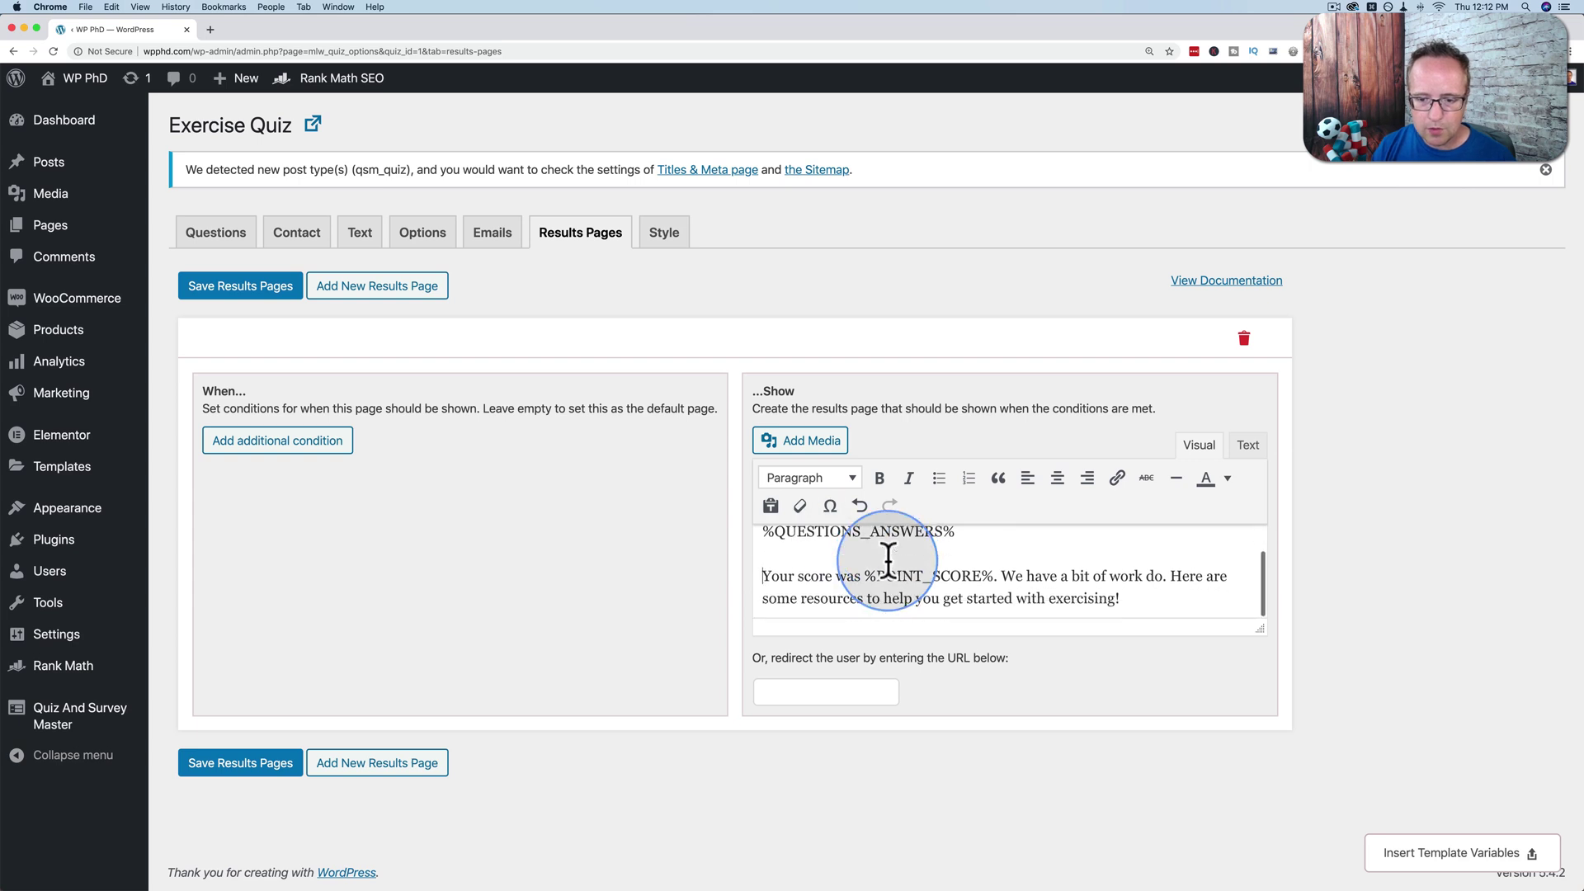
scroll(1124, 559, up, 2)
drag(1263, 635, 1263, 862)
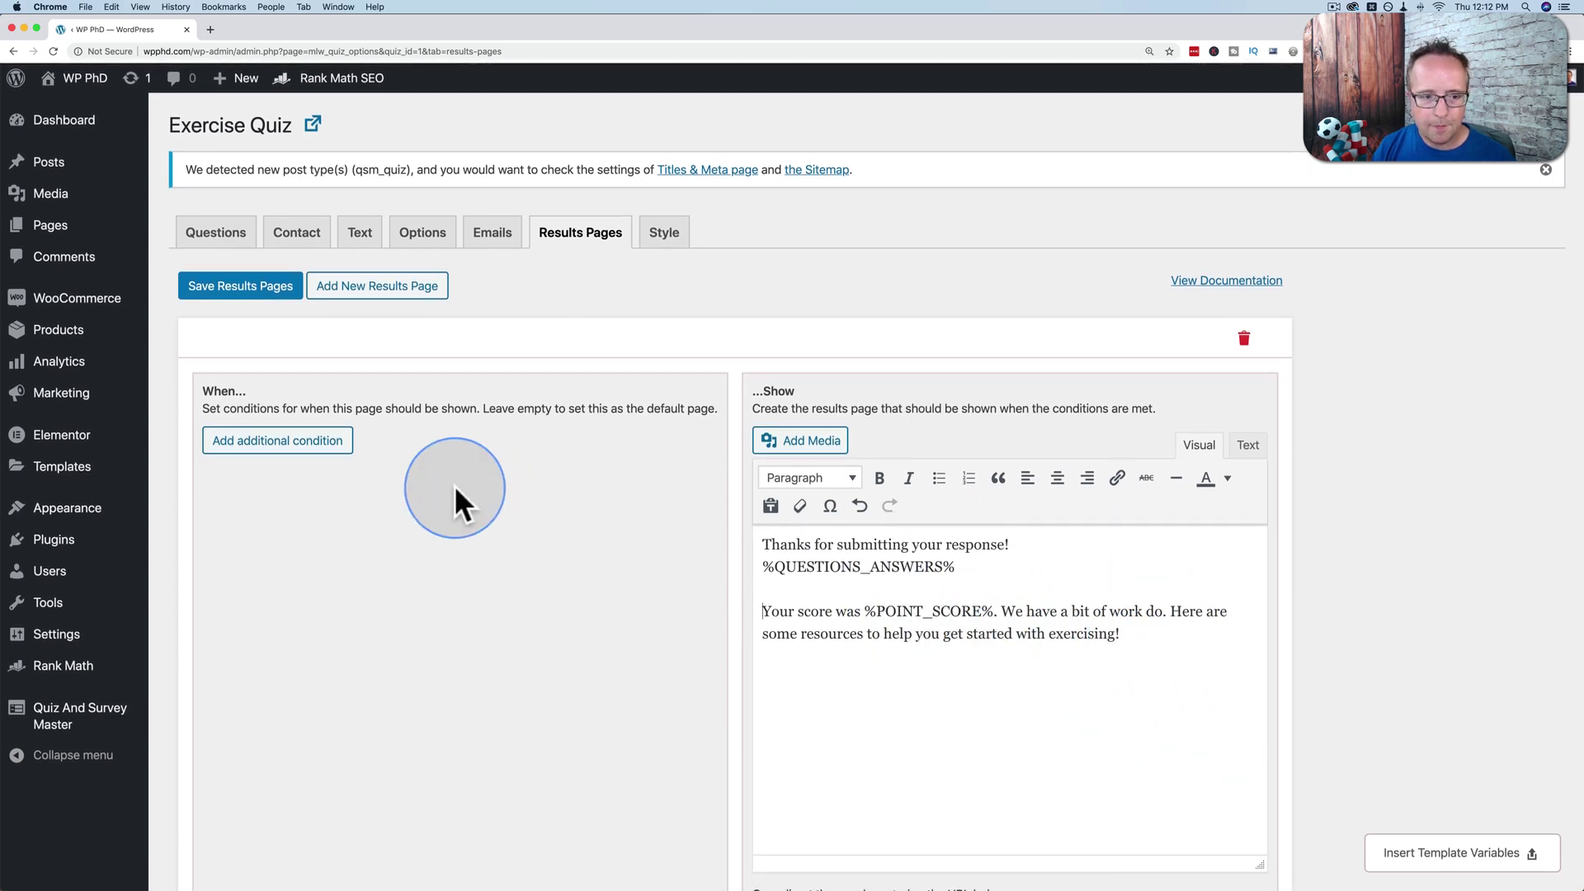
Step: Add a condition showing this results page when total points earned is equal to 0, and save the results pages
click(277, 441)
click(365, 446)
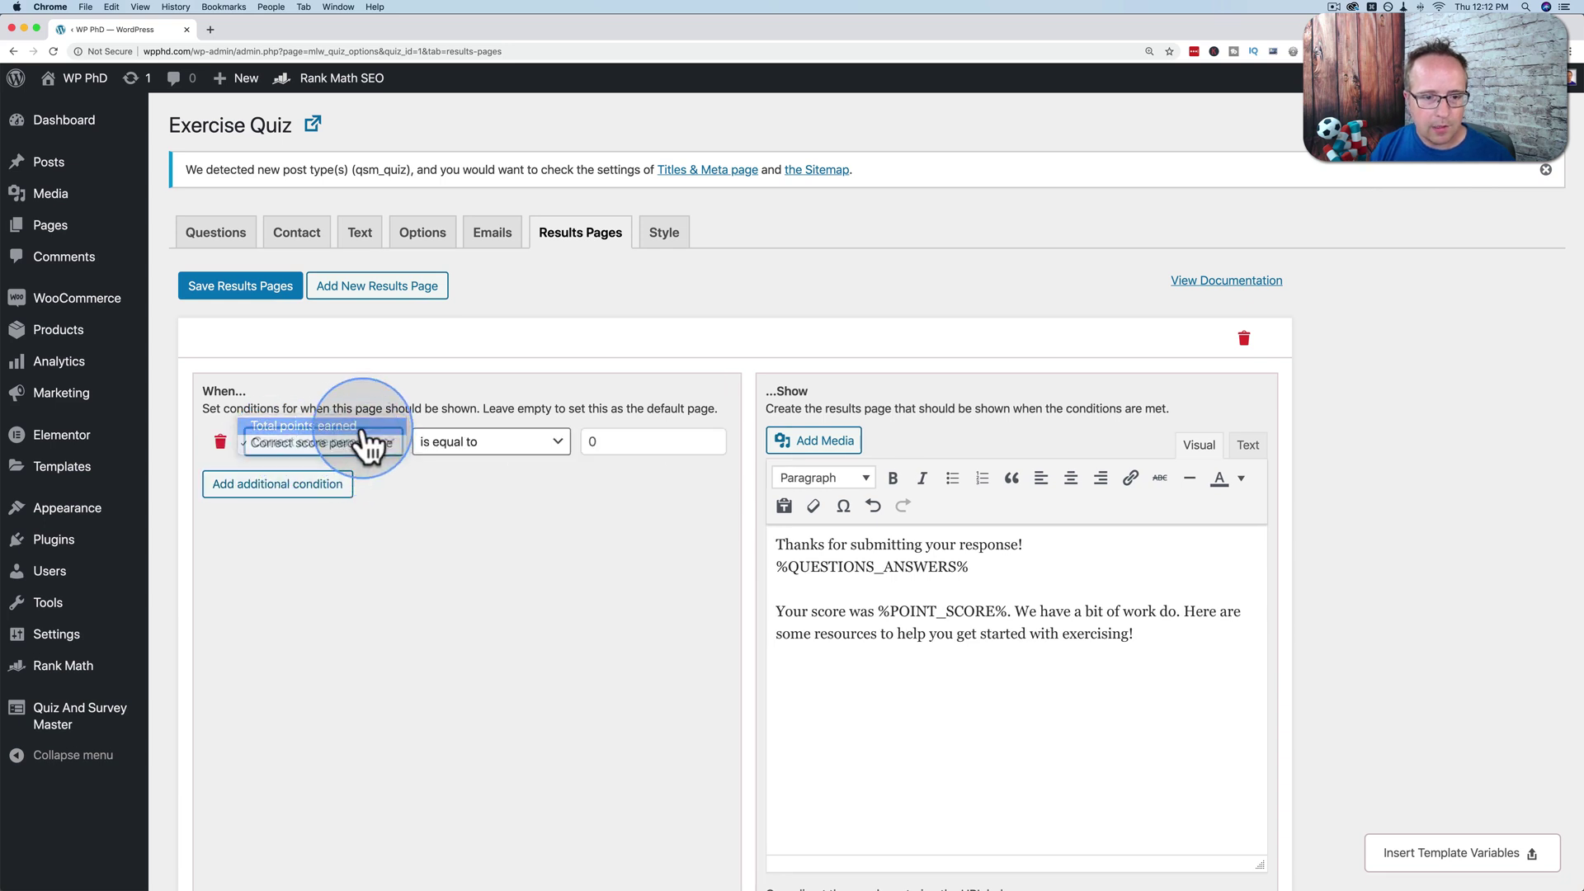
click(363, 426)
click(459, 443)
click(600, 435)
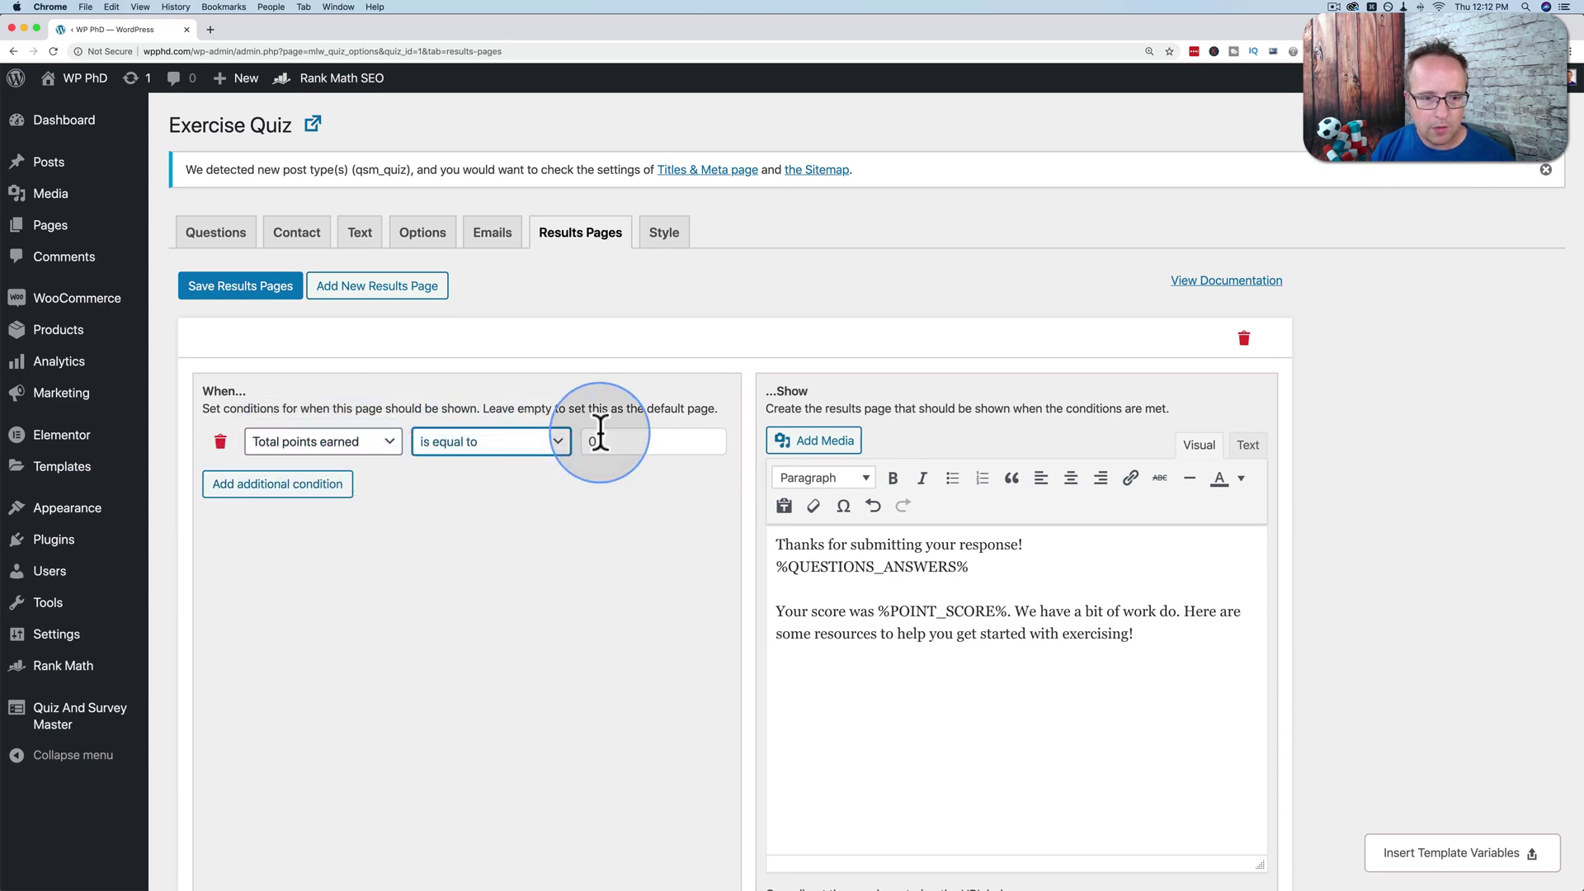
scroll(636, 537, down, 3)
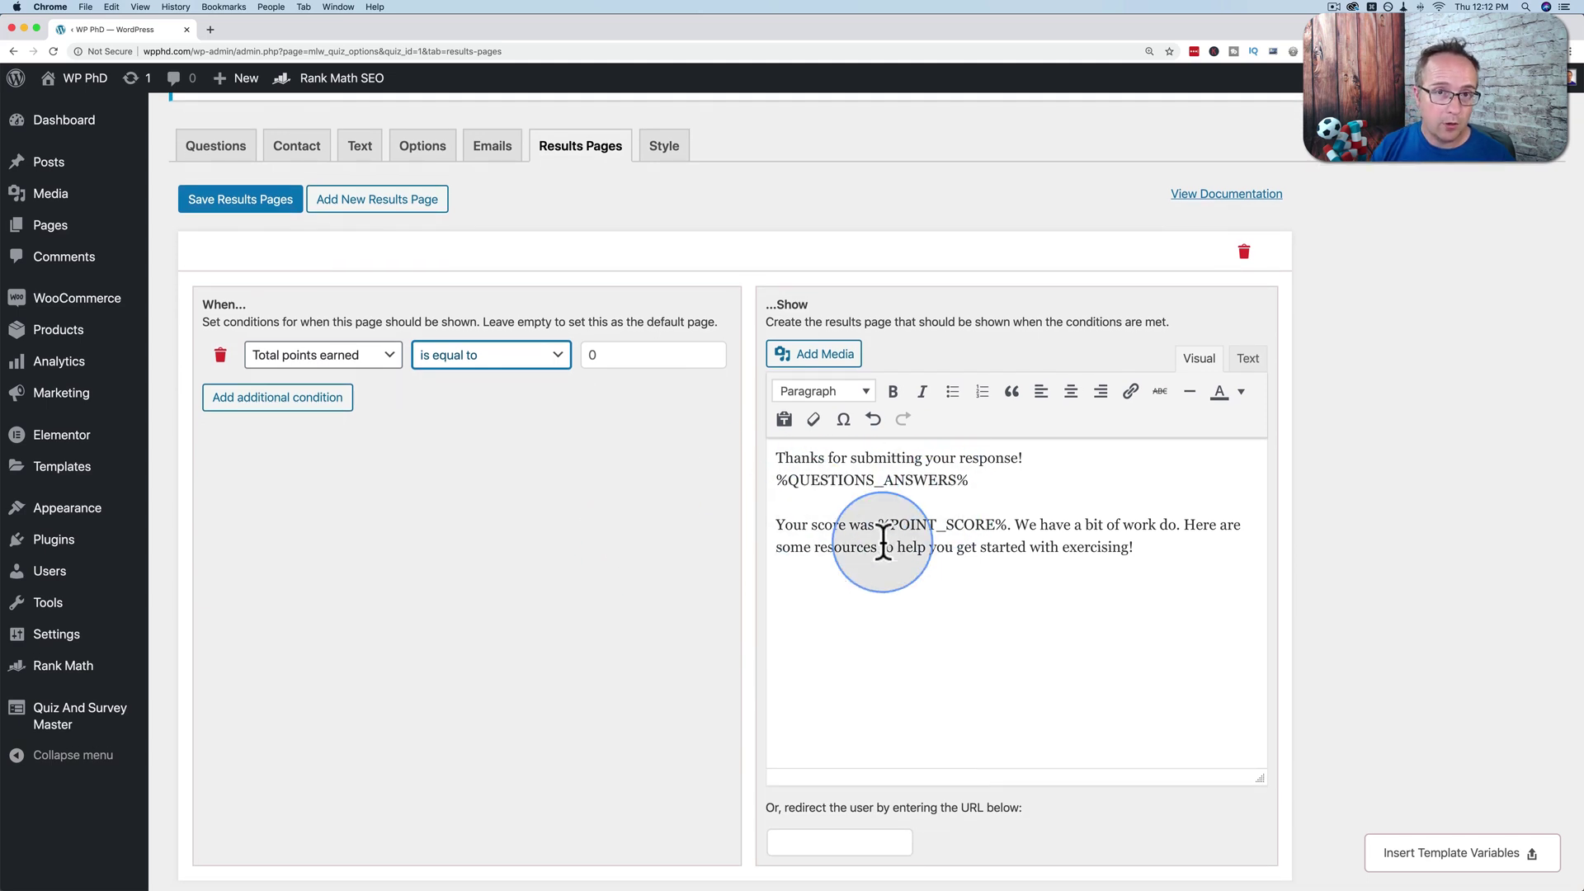
scroll(597, 670, up, 1)
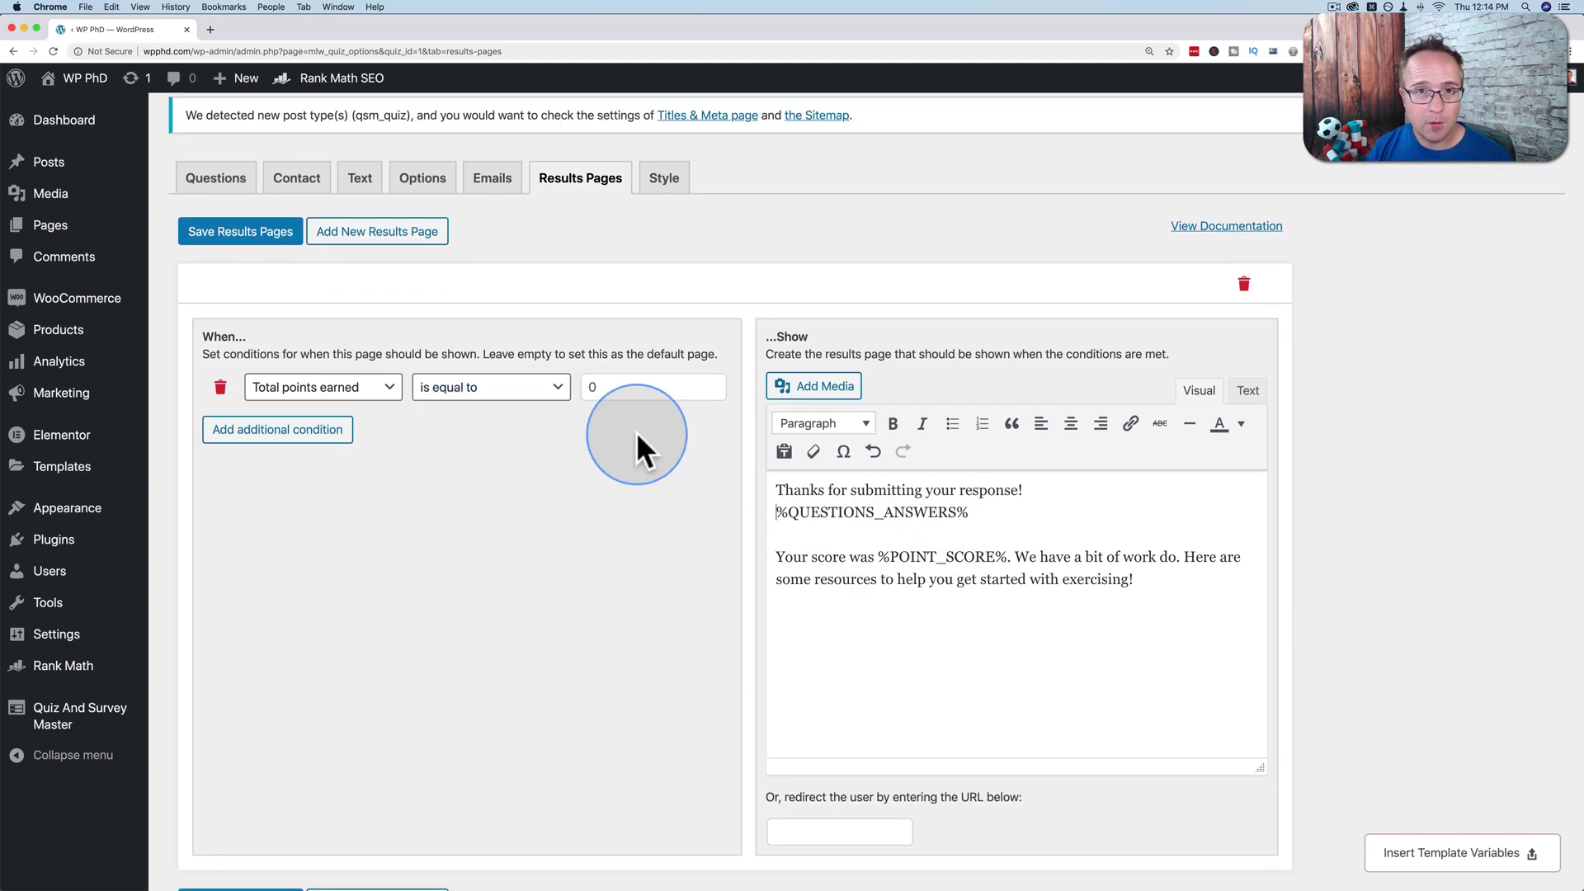
click(247, 236)
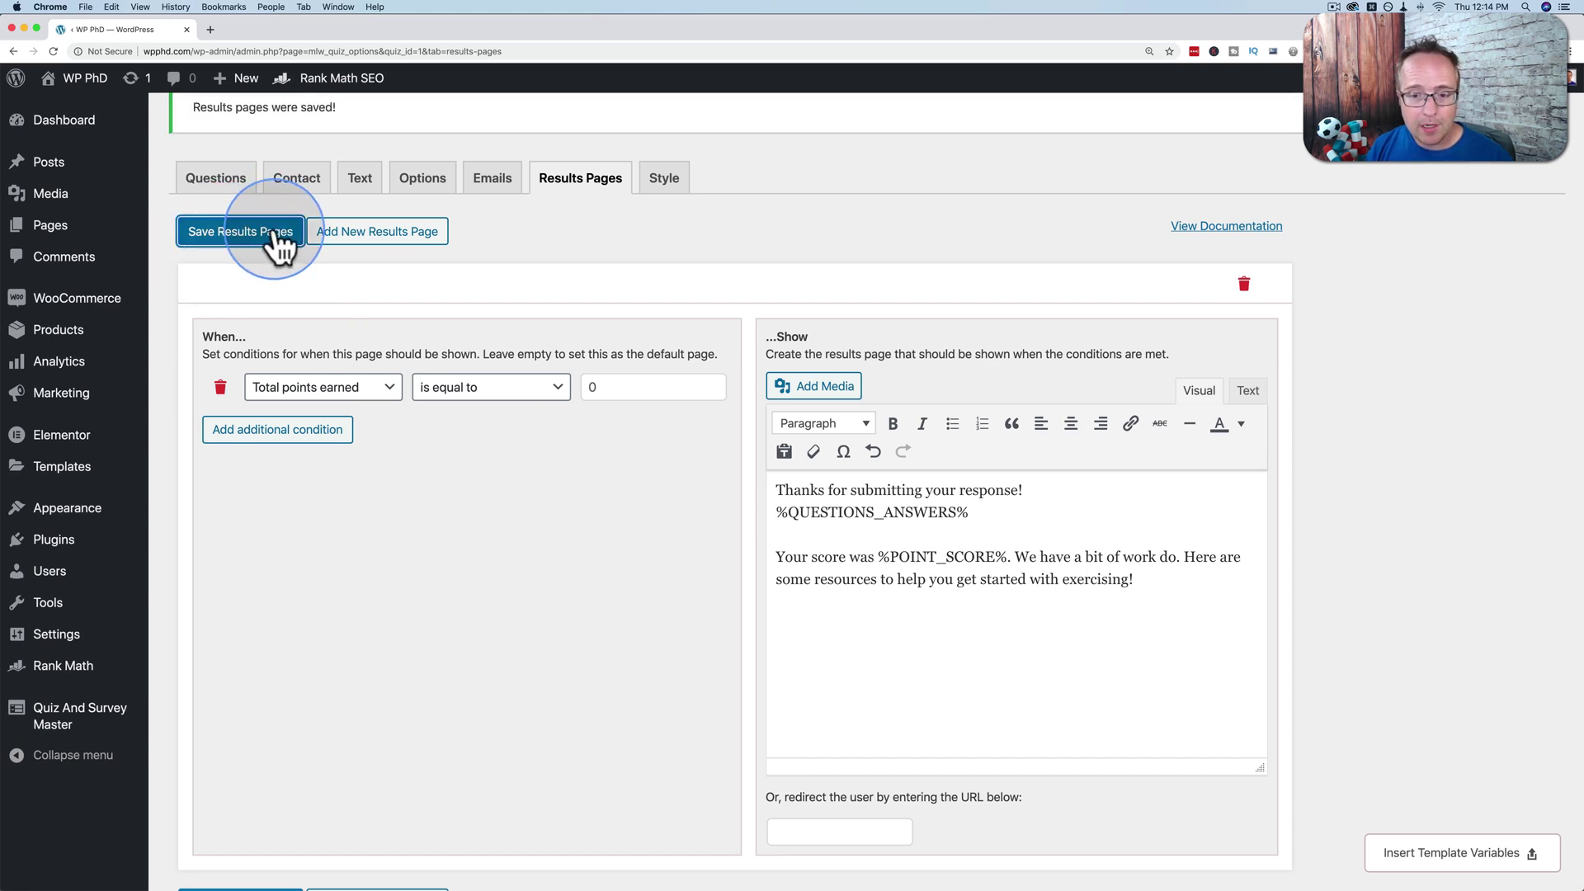
Step: Copy the "You're doing great!" score message from the quiz email that is sent for 1 to 3 total points
click(492, 186)
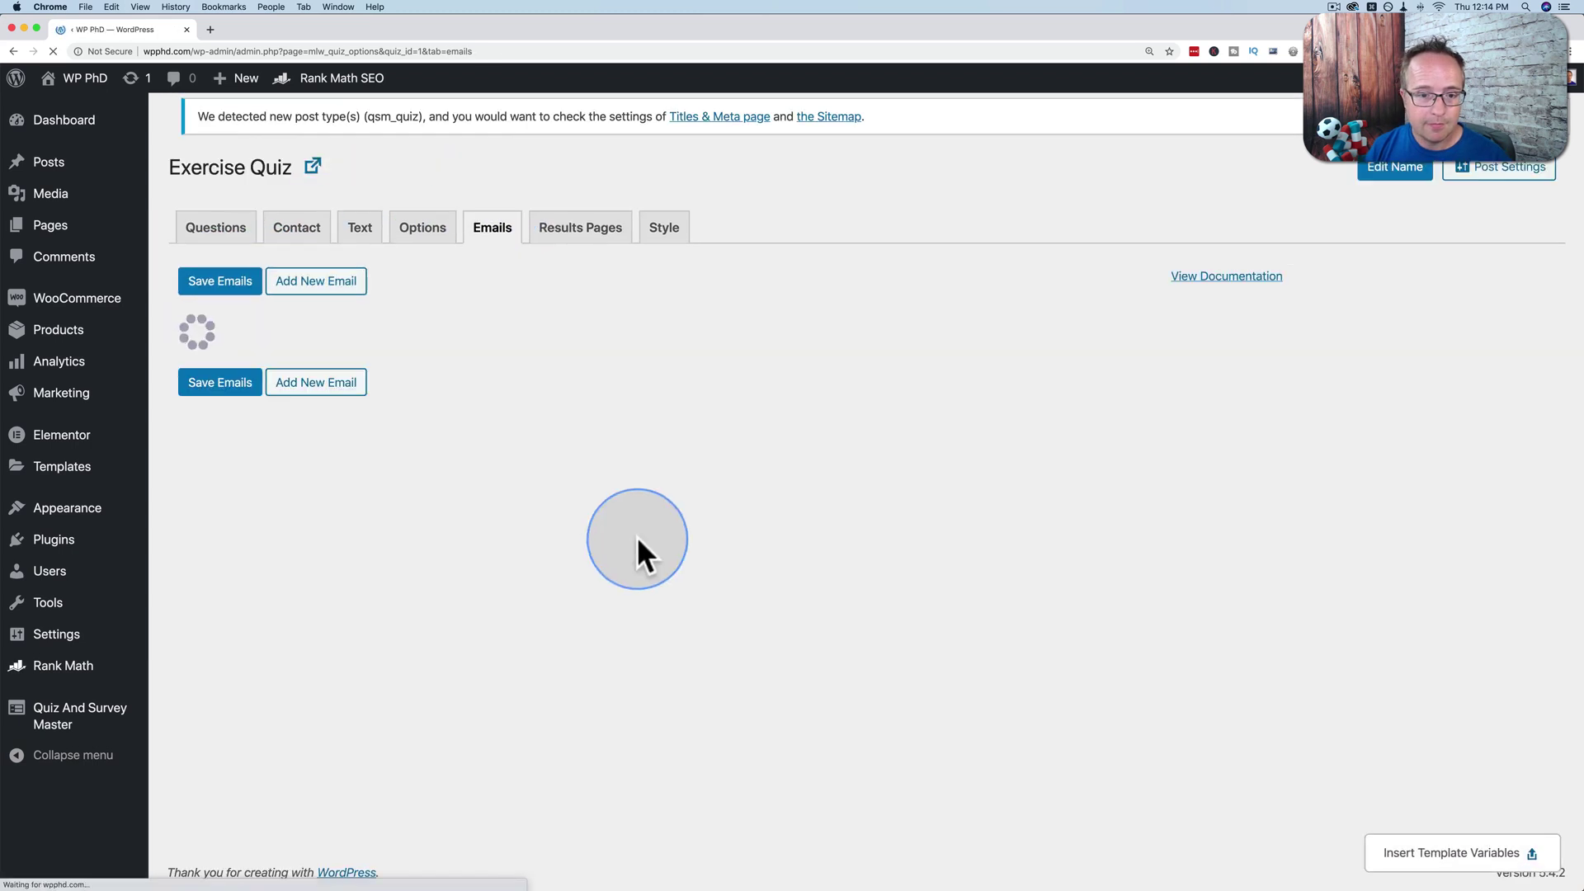
scroll(637, 536, down, 15)
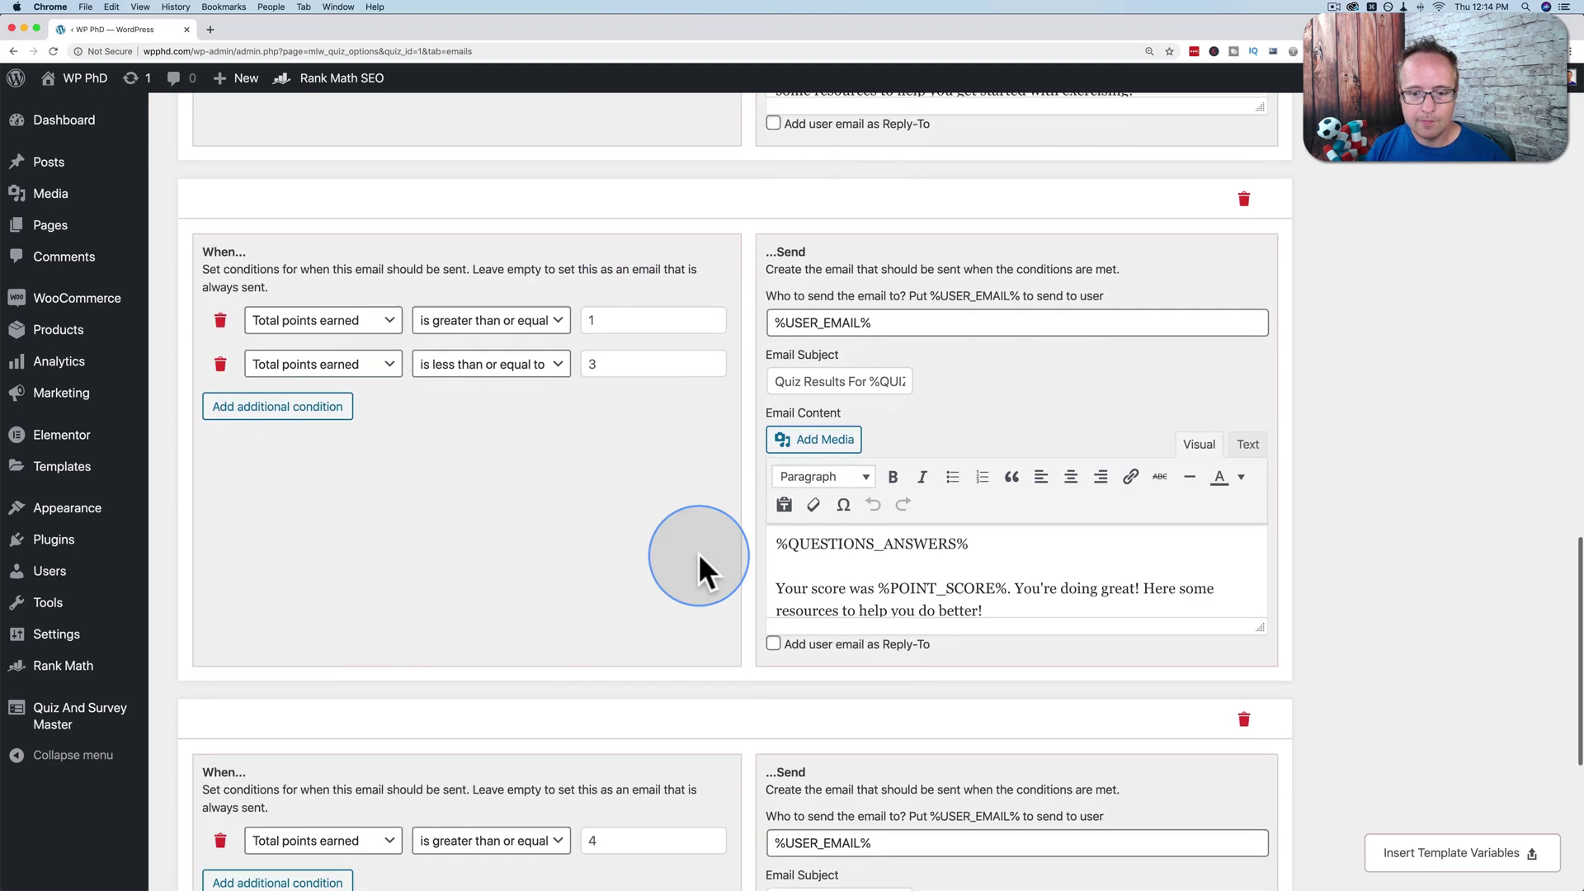
key(super+a)
key(super+c)
scroll(686, 545, up, 15)
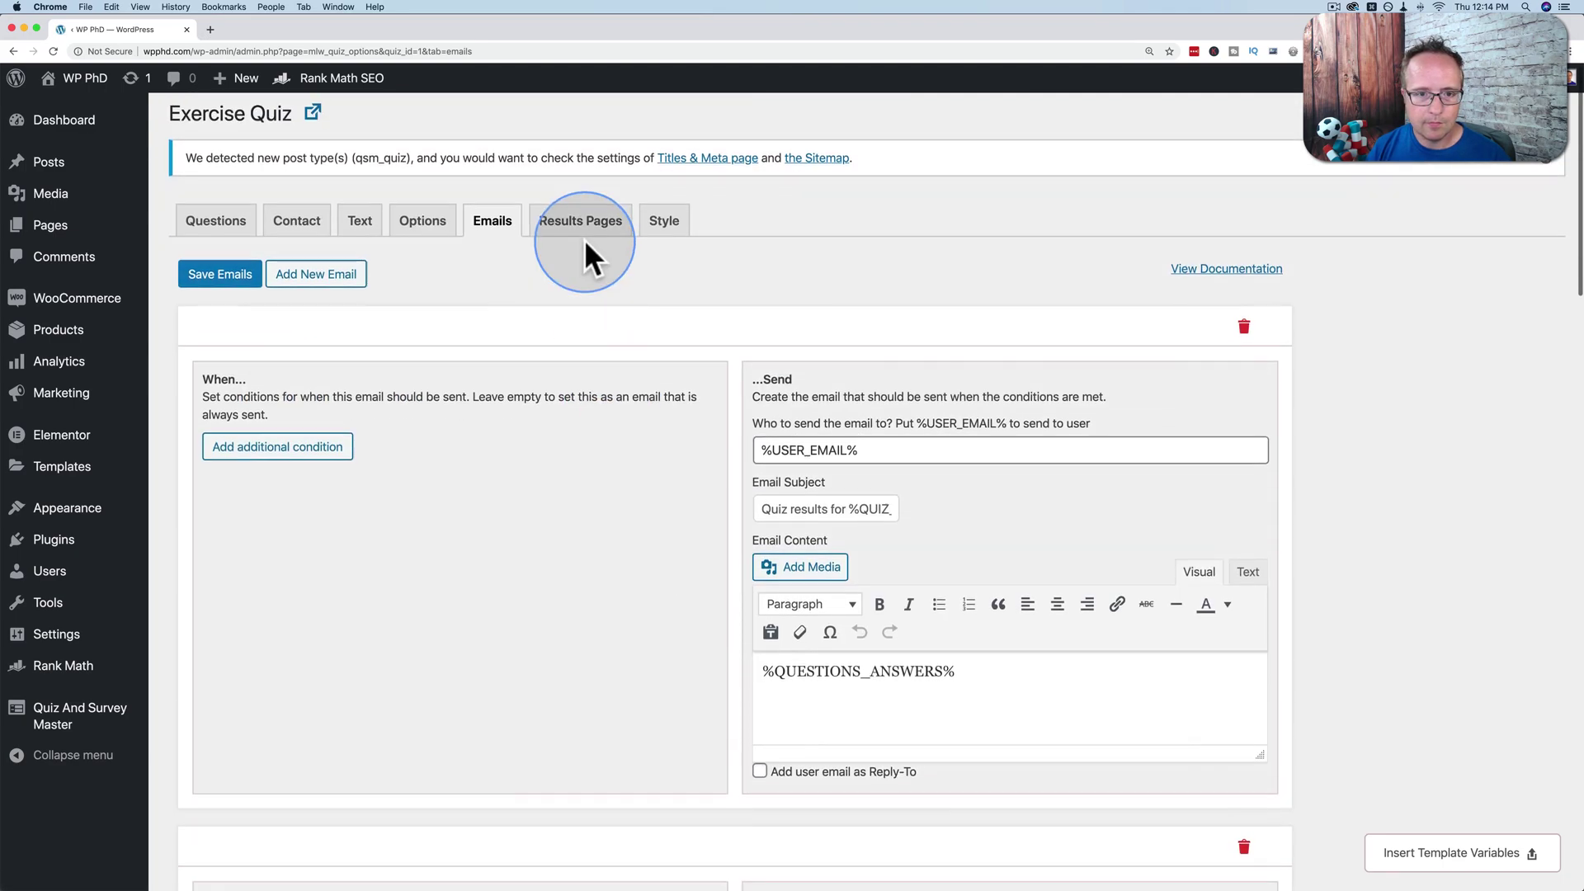
Step: Add a second results page with the condition that total points earned is greater than or equal to 1
click(582, 221)
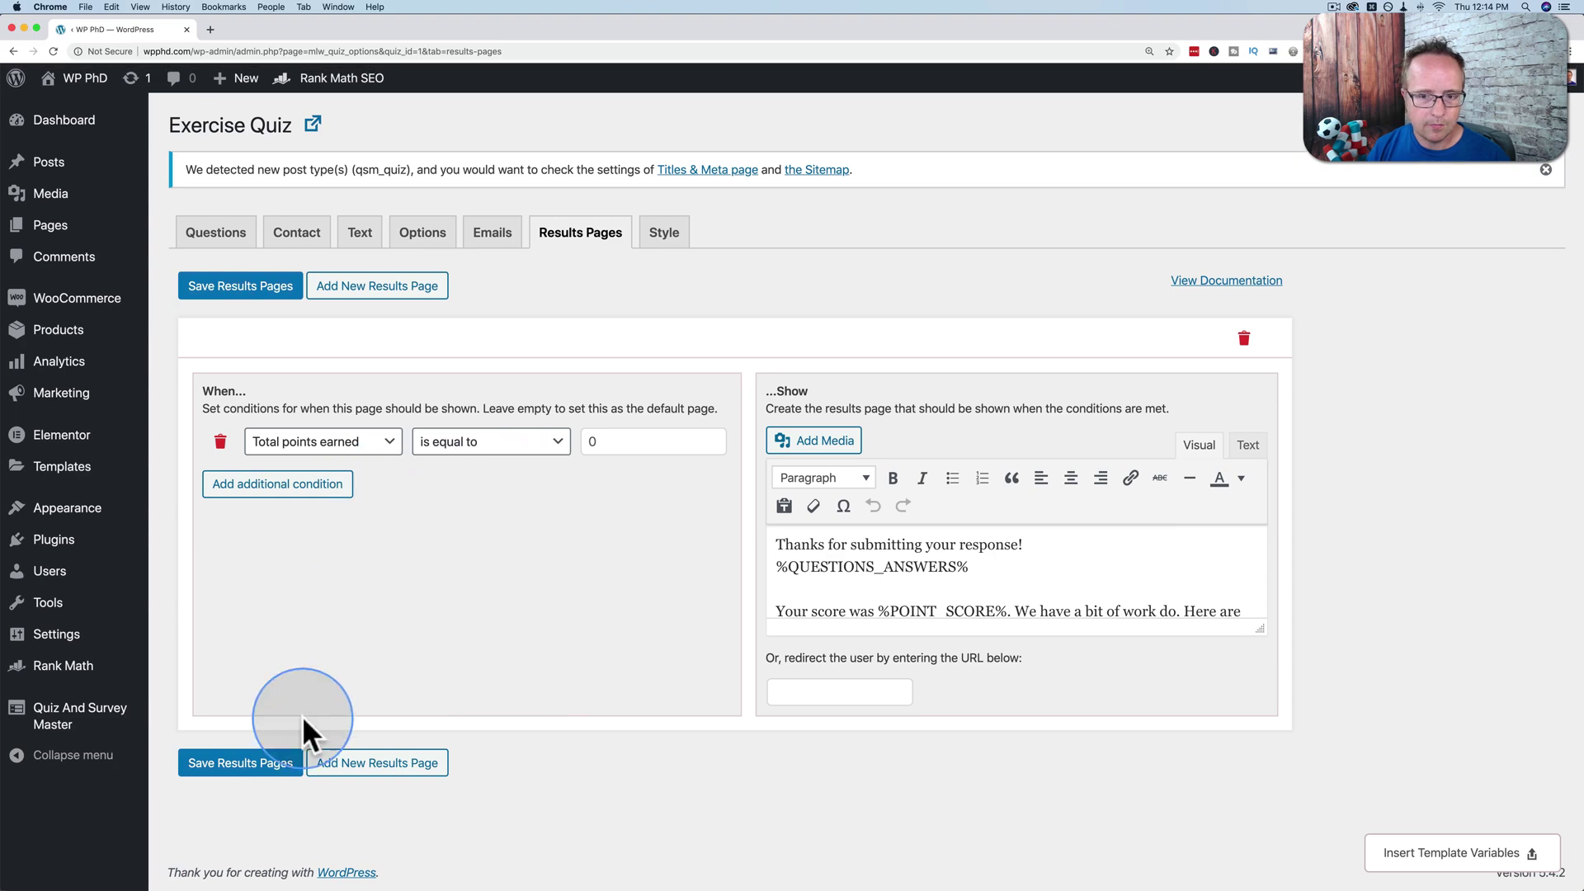
click(343, 763)
scroll(398, 528, down, 5)
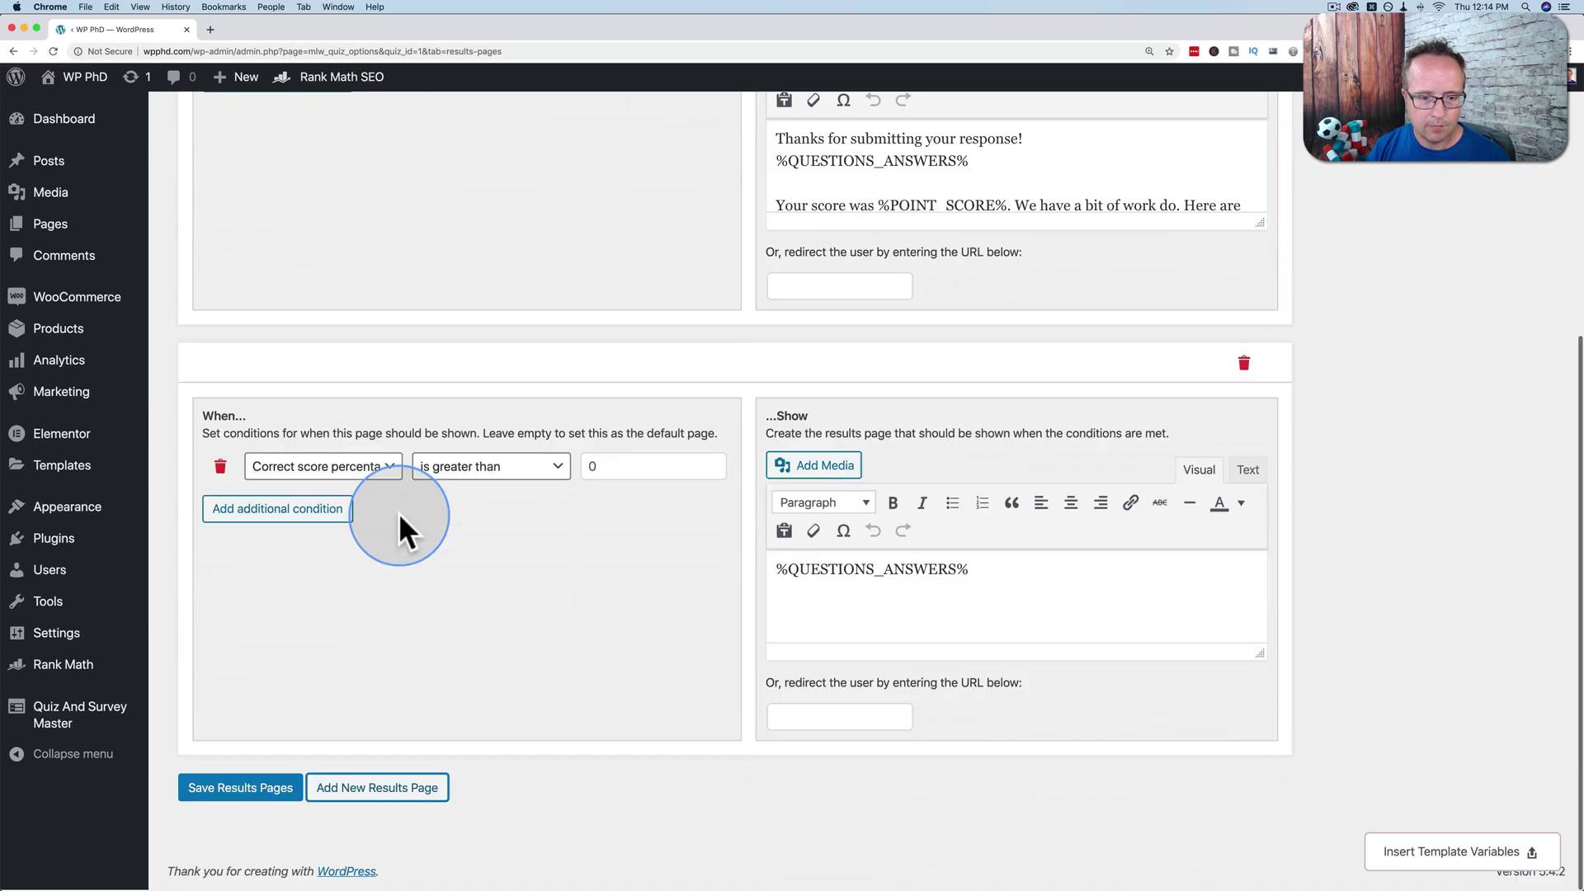
click(375, 470)
click(368, 454)
click(502, 475)
click(506, 478)
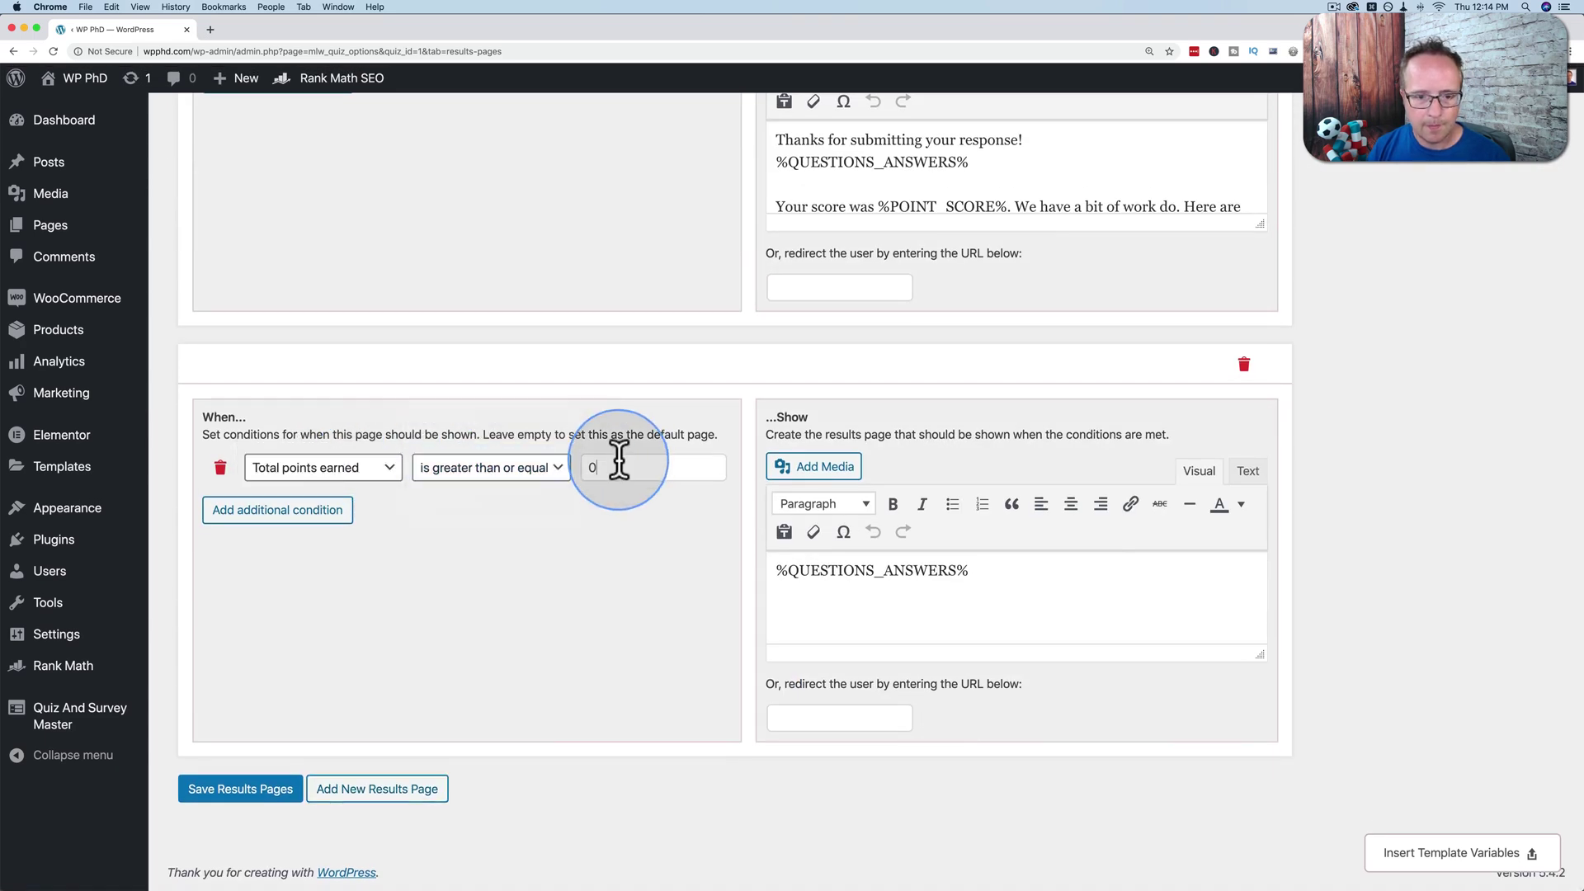
click(619, 468)
key(BackSpace)
text(1)
Step: Add another condition to the second results page: total points earned is less than or equal to 3
click(324, 541)
click(378, 512)
click(378, 493)
click(491, 512)
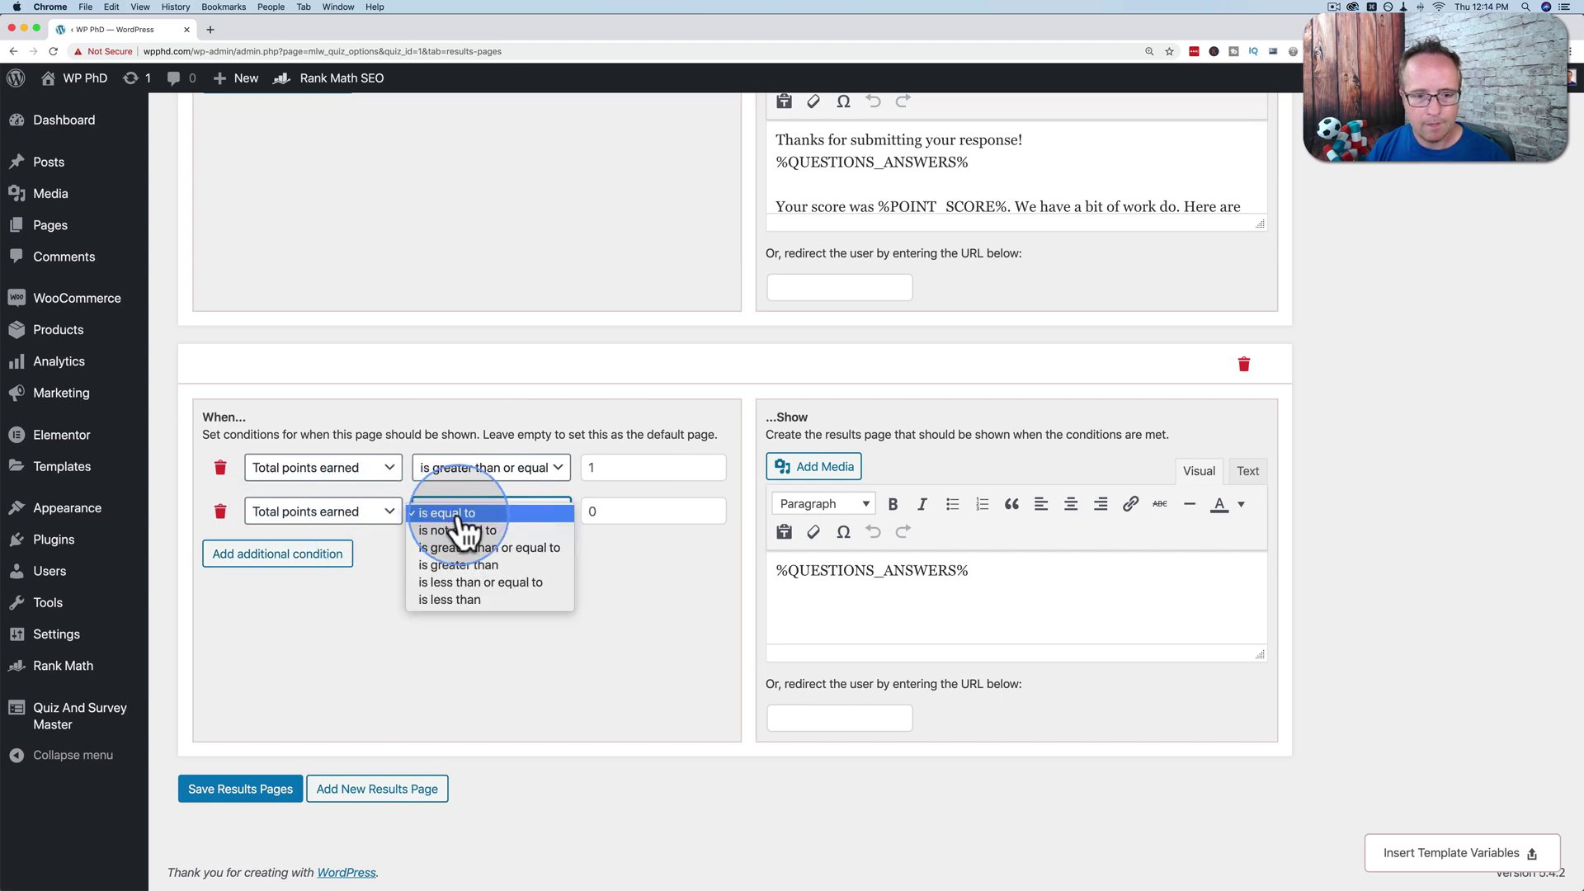
click(483, 583)
click(584, 513)
key(BackSpace)
text(3)
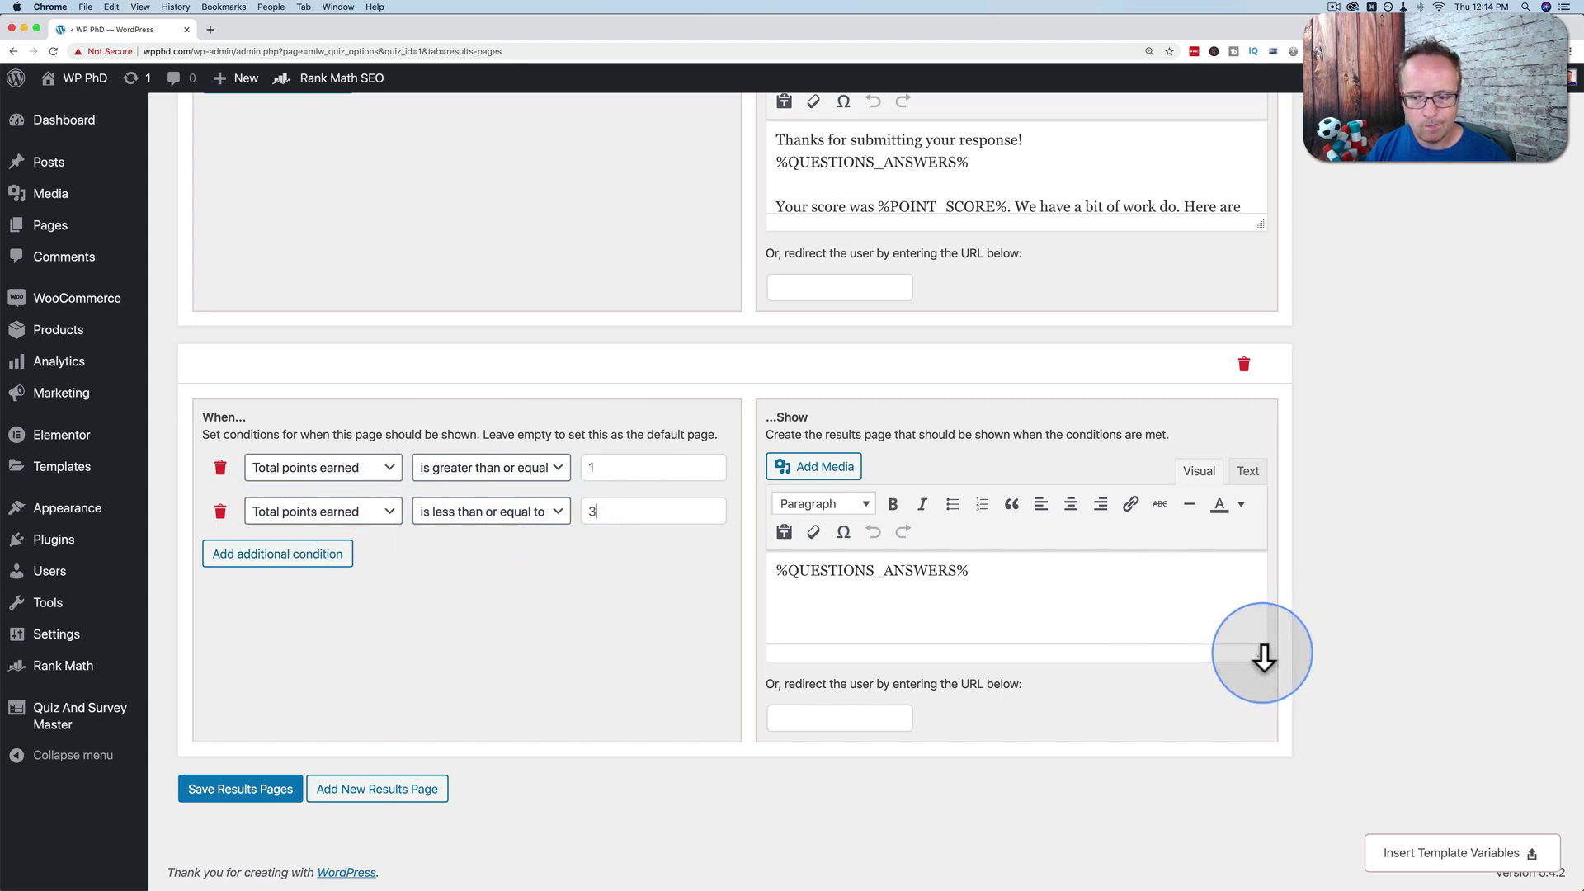
Step: Enlarge the second results page's message editor and paste the copied "You're doing great! Here some resources to help you do better!" score message
drag(1260, 656, 1260, 820)
scroll(1044, 632, up, 1)
click(990, 655)
key(super+v)
Step: Replace %QUESTIONS_ANSWERS% on the second results page with the first page's "Thanks for submitting your response! %QUESTIONS_ANSWERS%" lines and save the results pages
drag(969, 213, 760, 184)
key(super+c)
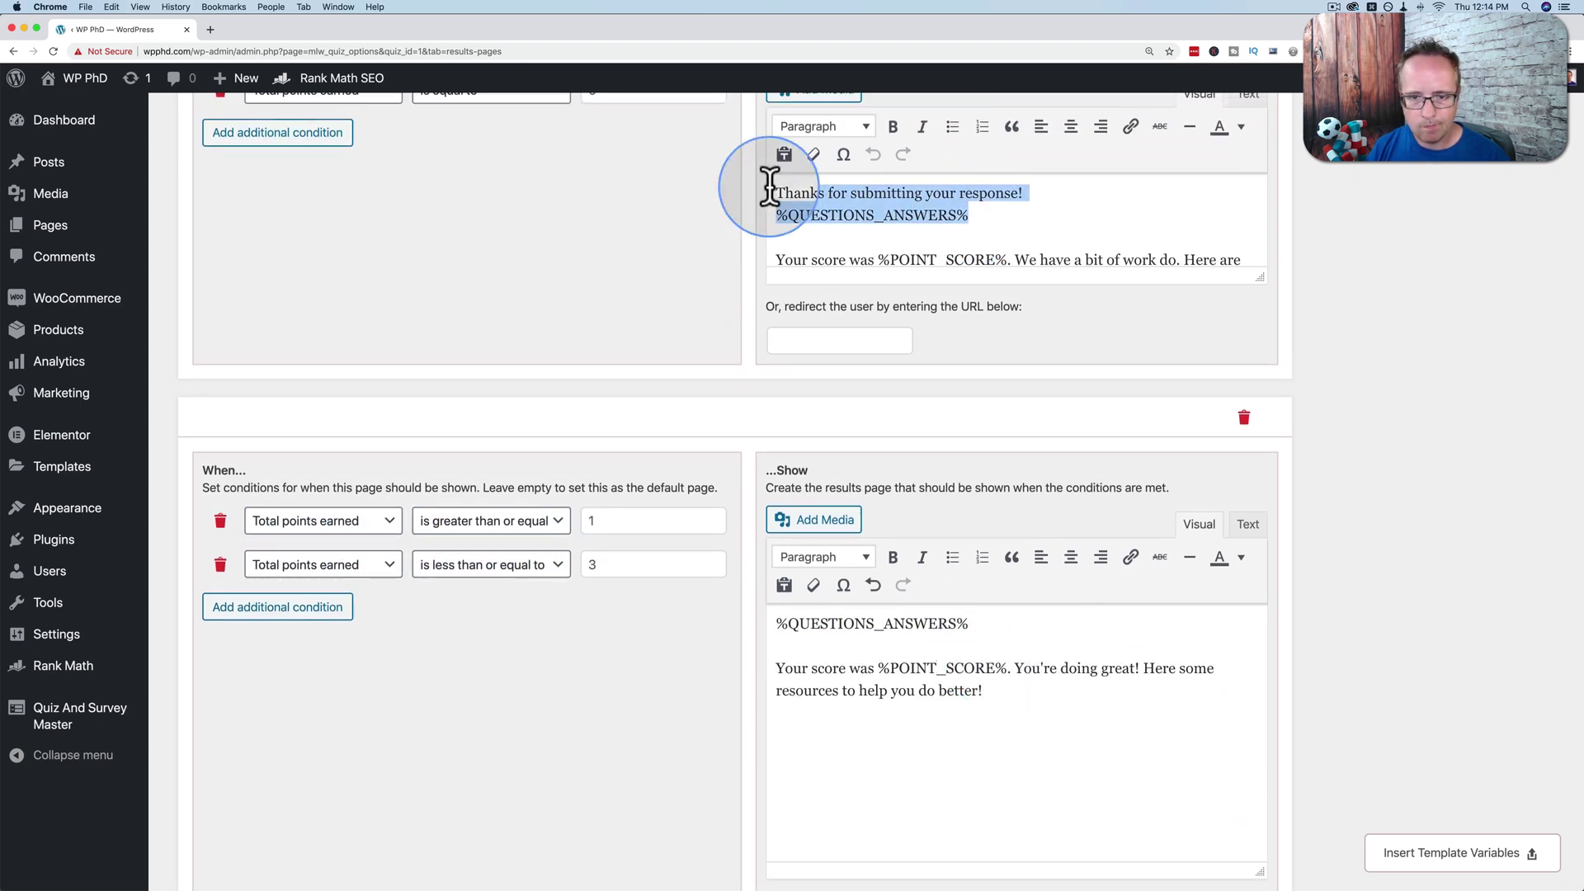
key(BackSpace)
key(super+z)
drag(980, 626, 742, 619)
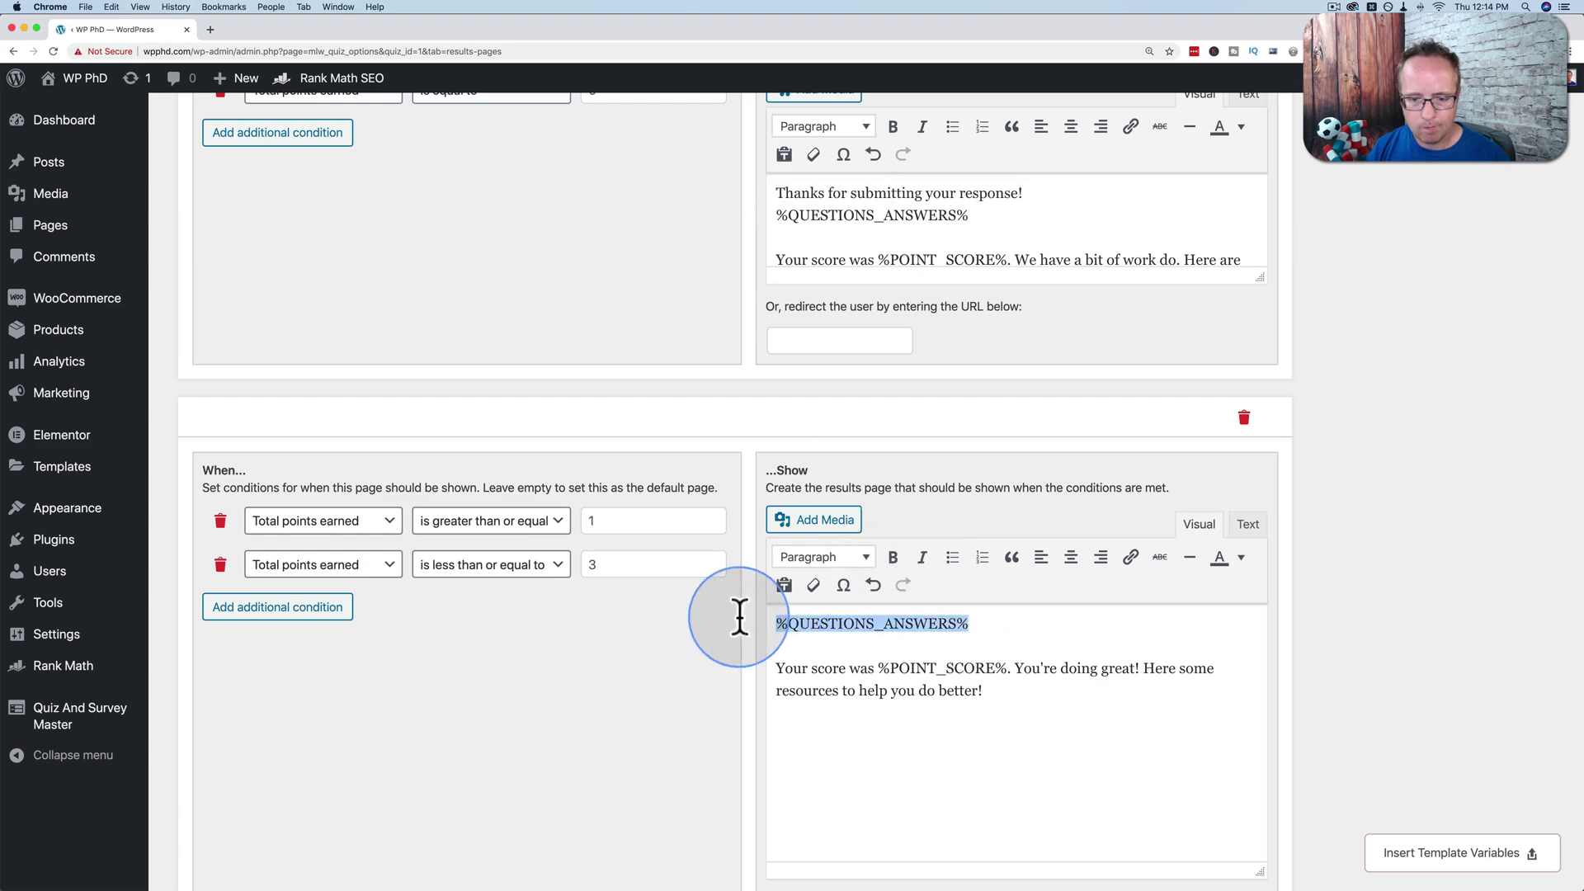
key(super+v)
scroll(272, 660, up, 5)
click(237, 284)
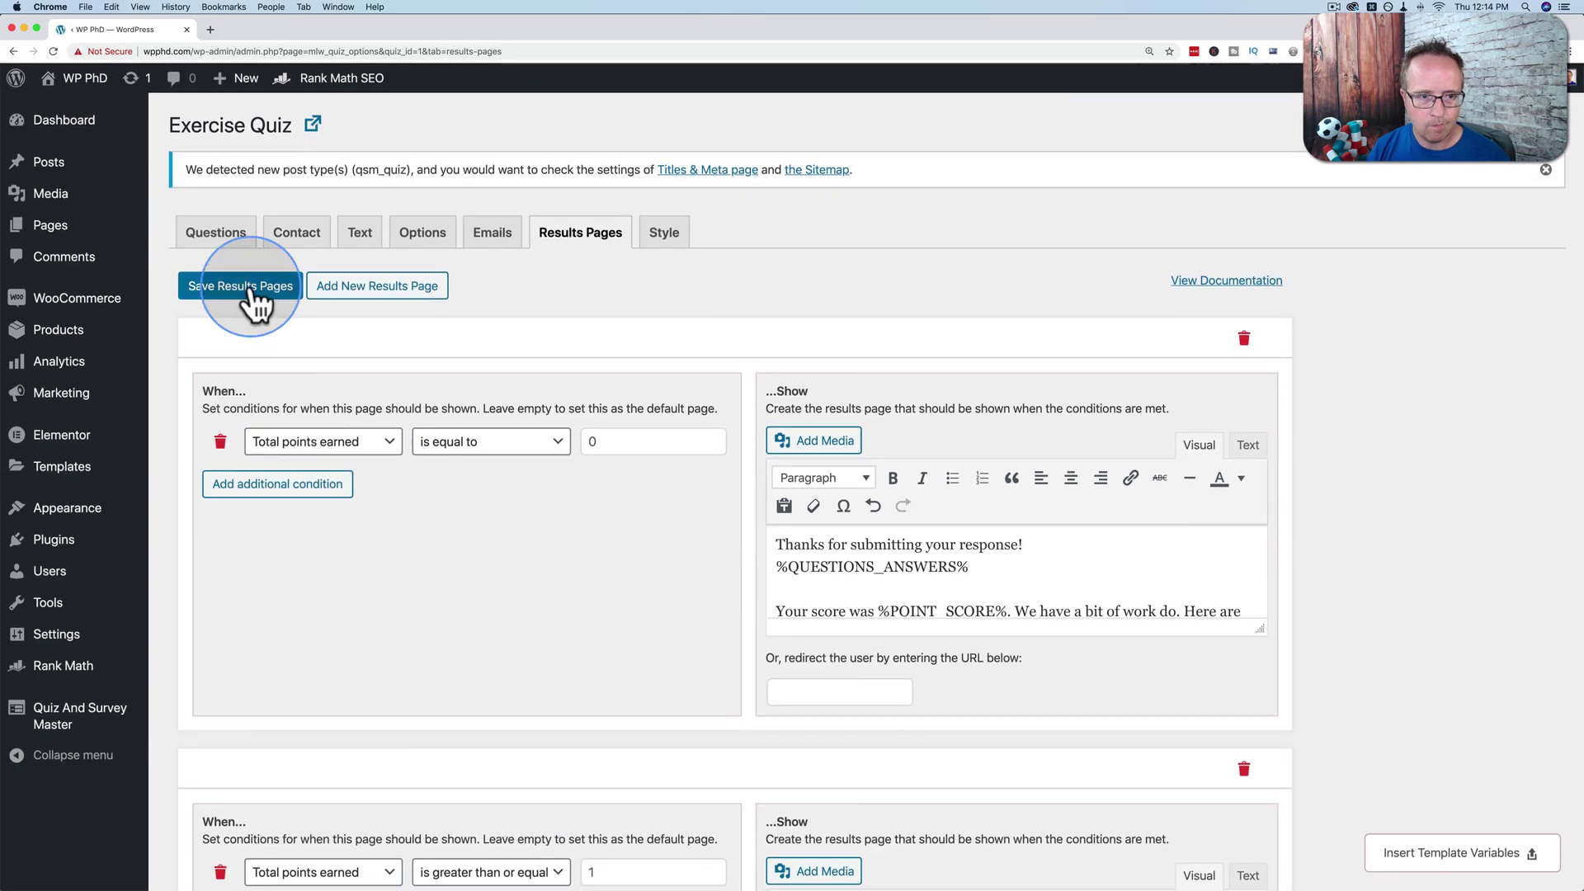
Step: Copy the "You're doing awesome! Keep it up!" score message from the quiz email that is sent for 4 or more points
click(488, 302)
scroll(597, 658, down, 10)
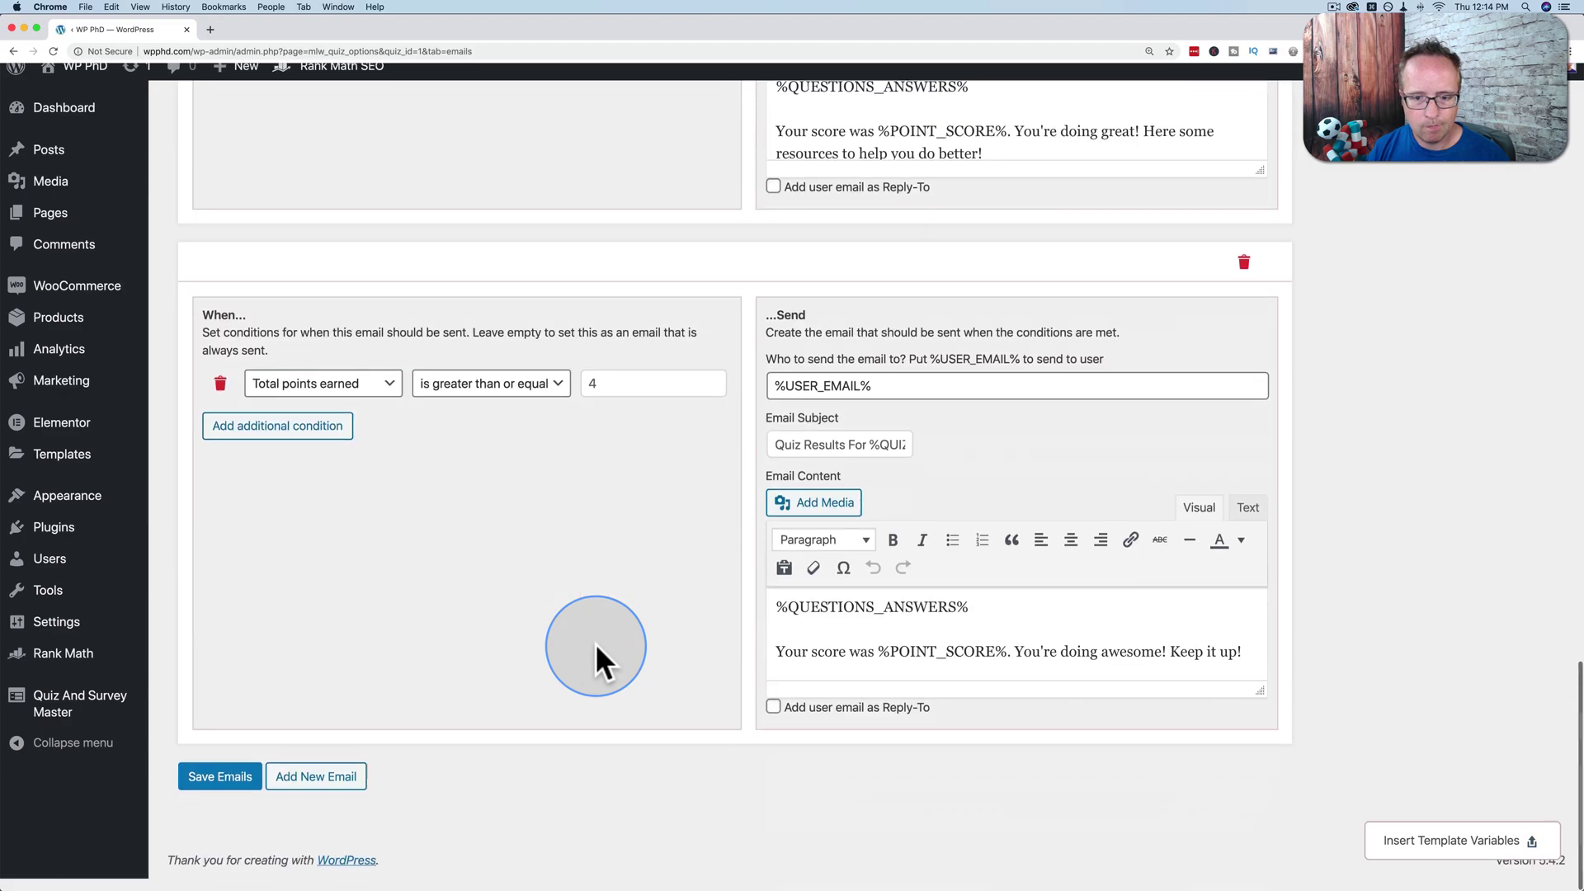
click(836, 646)
key(super+a)
scroll(619, 566, up, 10)
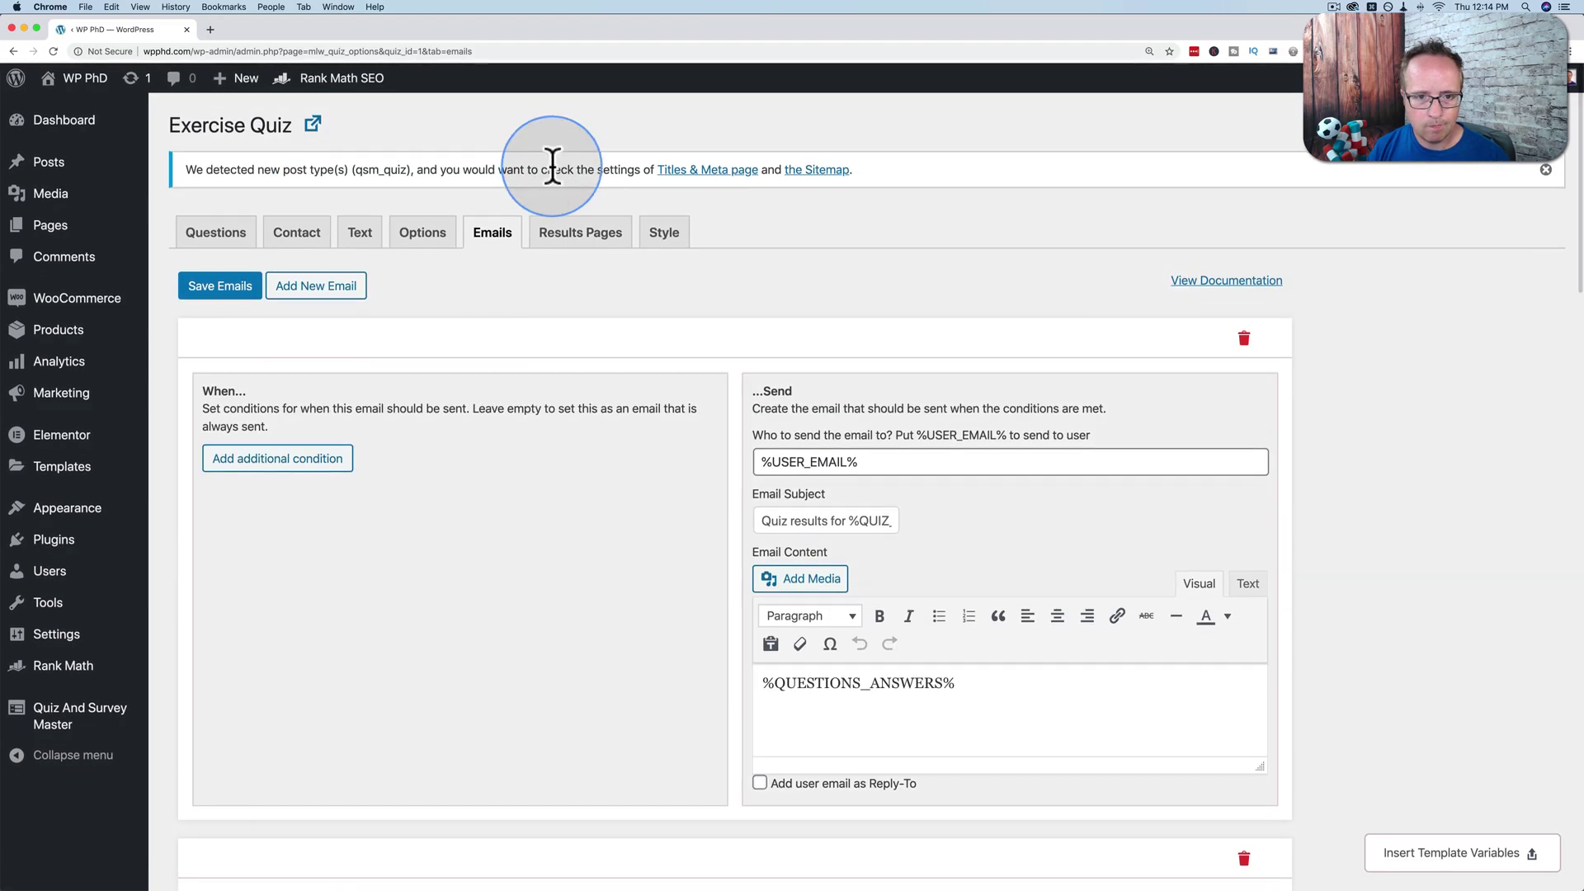
Step: Add a third results page with the condition that total points earned is greater than or equal to 4
click(588, 233)
scroll(582, 558, down, 10)
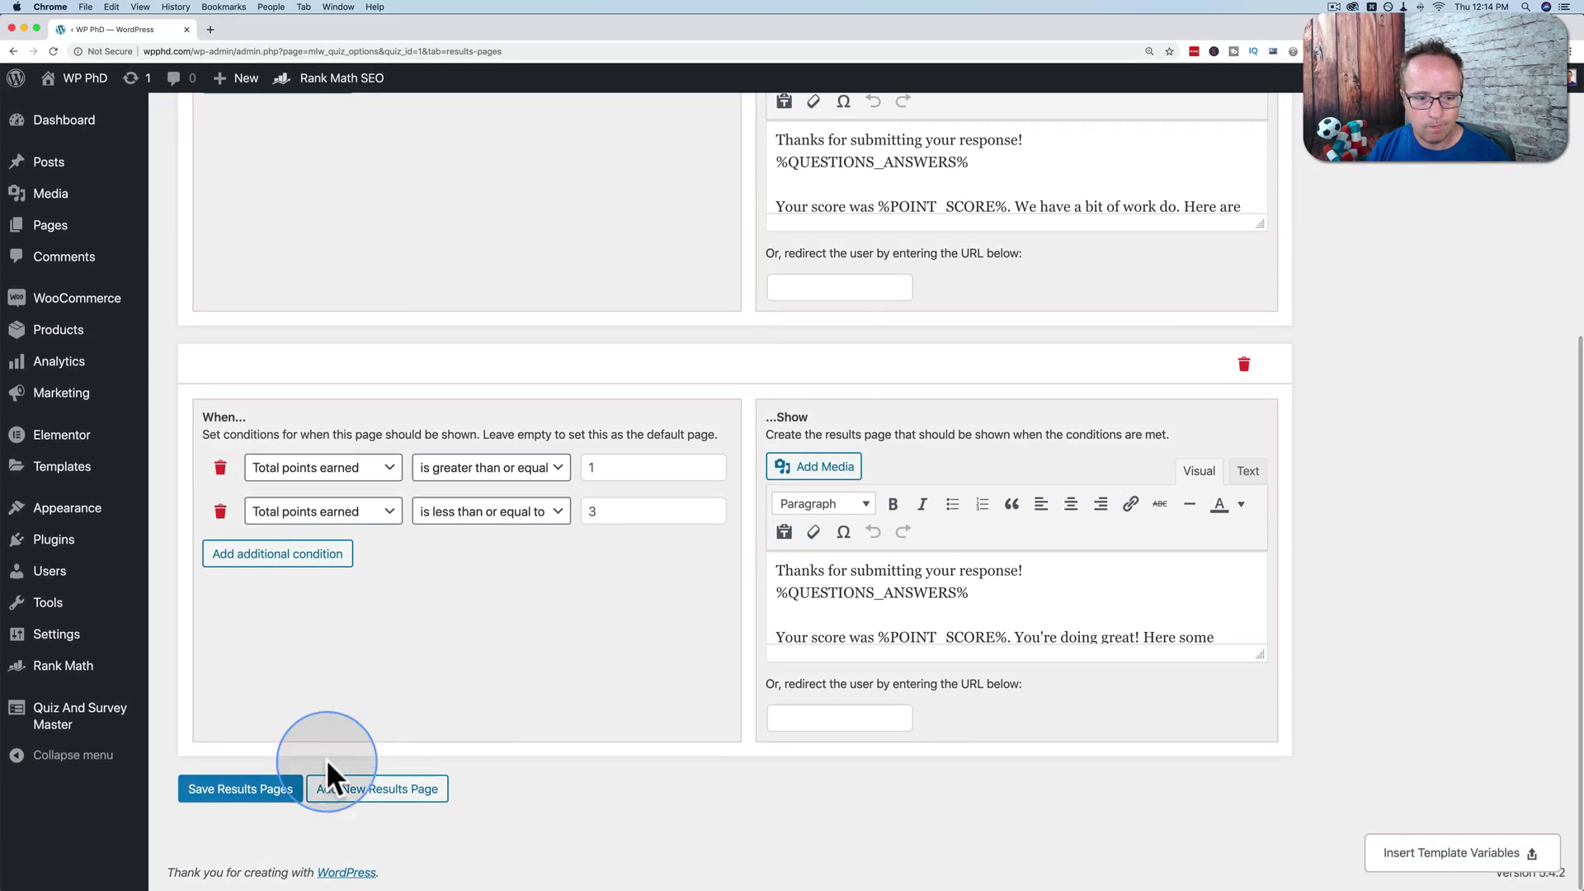
click(363, 468)
click(375, 450)
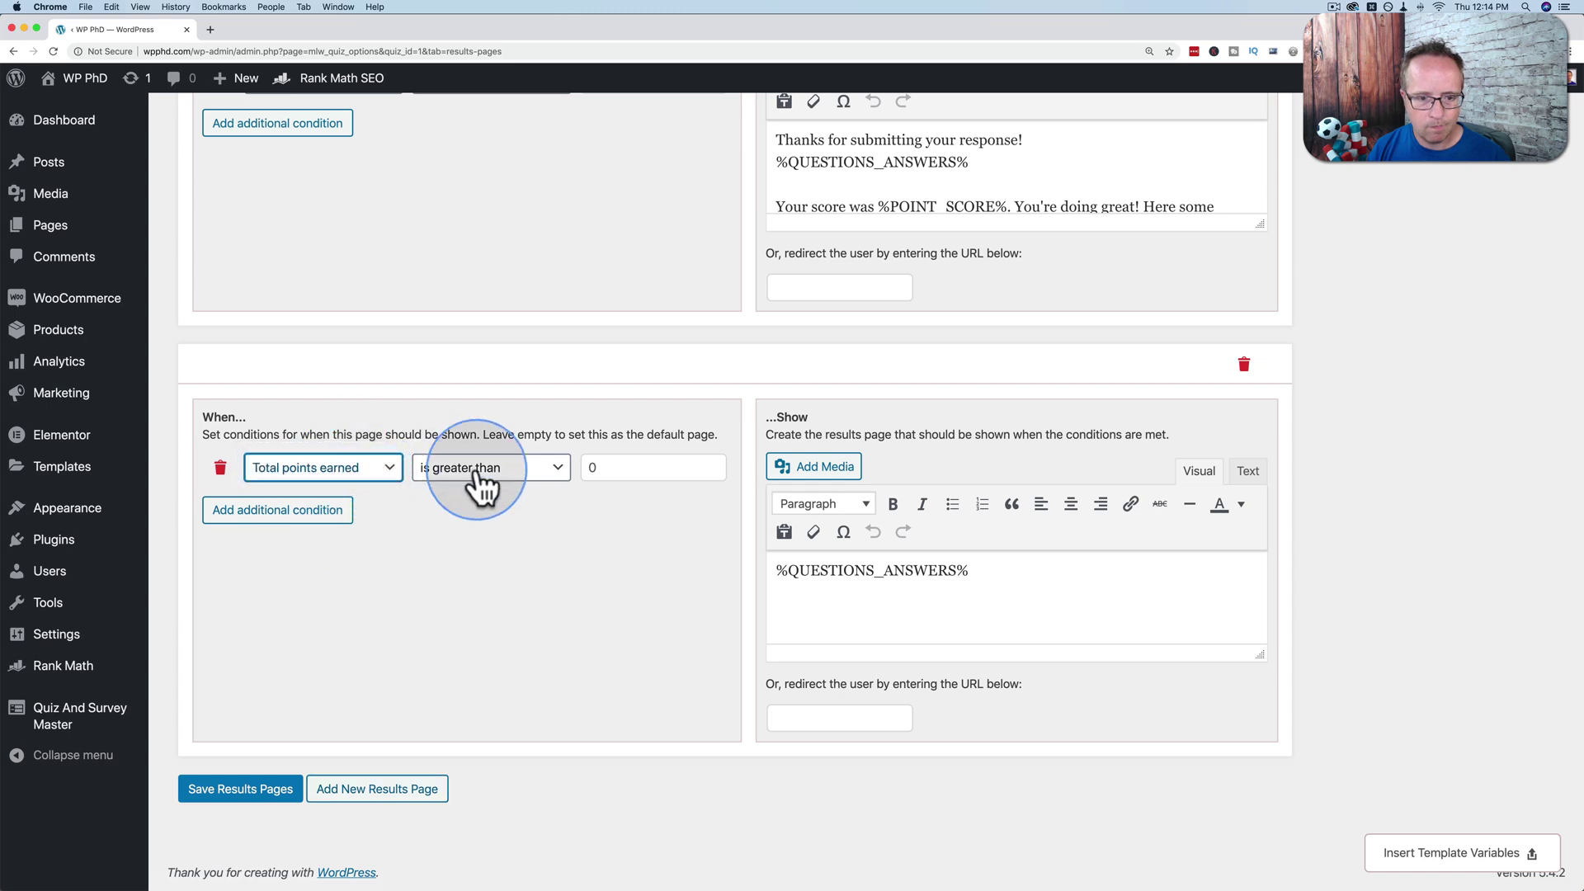
click(475, 468)
click(540, 452)
double_click(594, 468)
text(4)
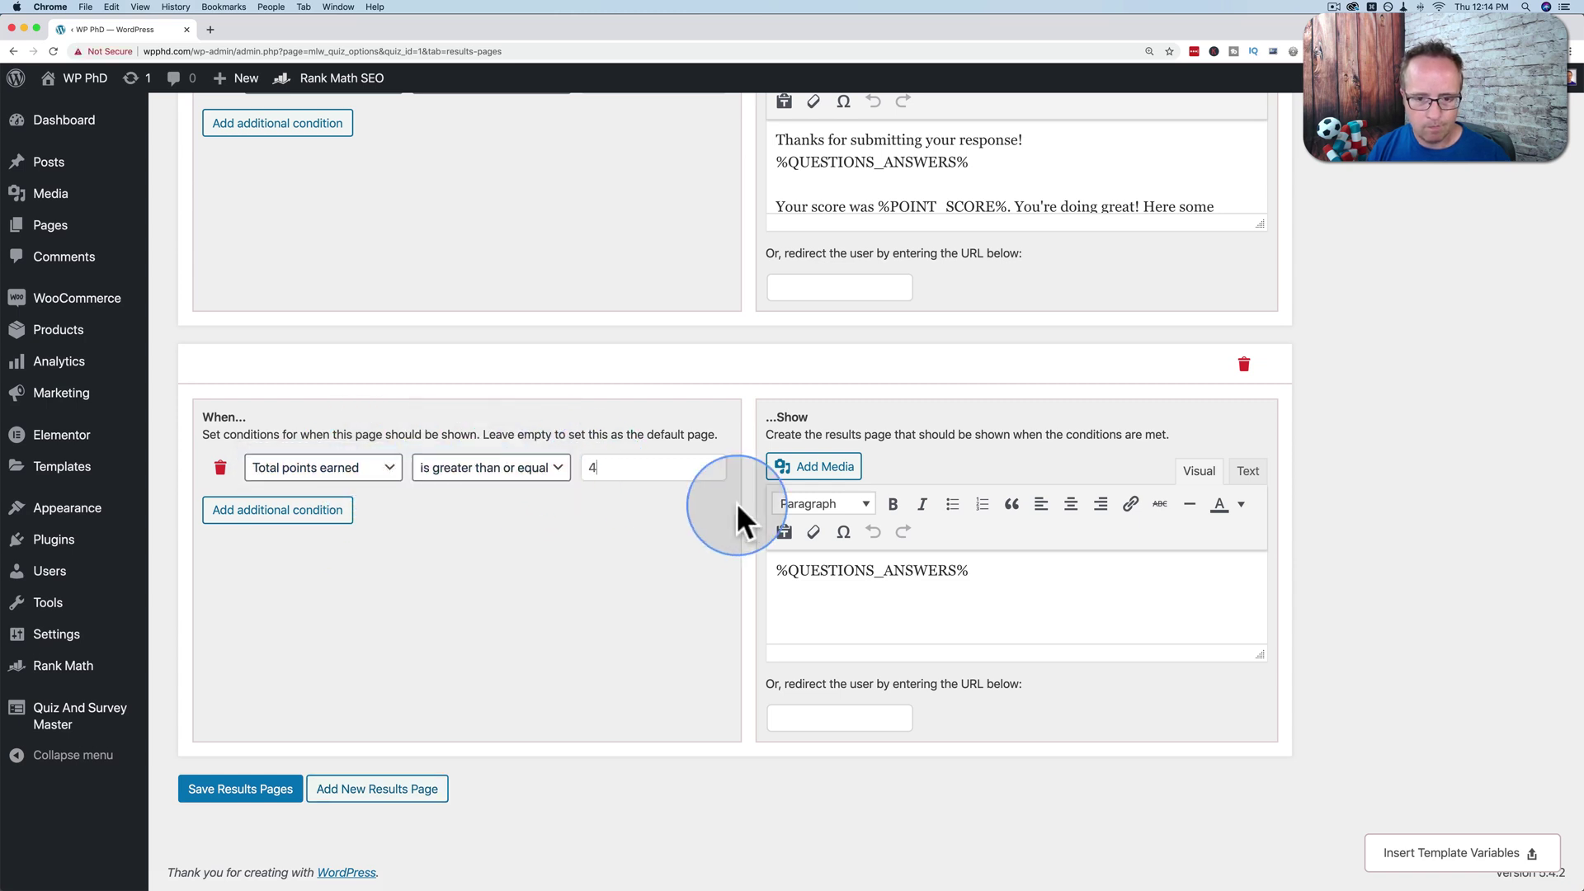
Step: Give the third results page the "You're doing awesome! Keep it up!" message under the "Thanks for submitting your response! %QUESTIONS_ANSWERS%" lines, and save
click(852, 588)
text(Your score was %POINT_SCORE%. You're doing awesome! Keep it up!)
drag(968, 162, 776, 138)
key(super+c)
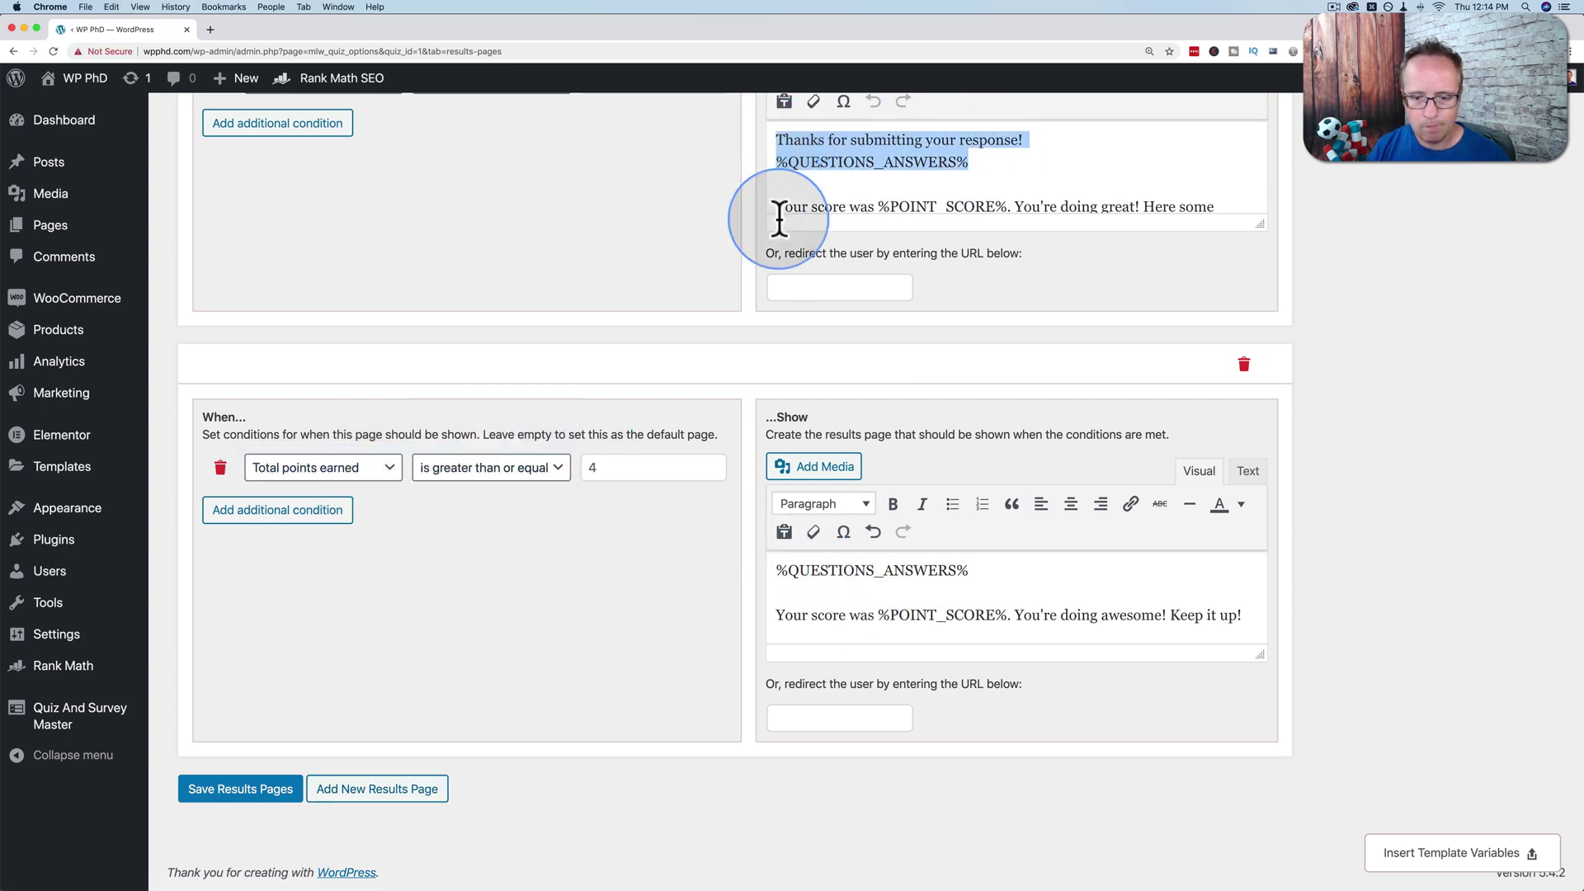
drag(970, 571, 753, 569)
key(super+v)
click(240, 789)
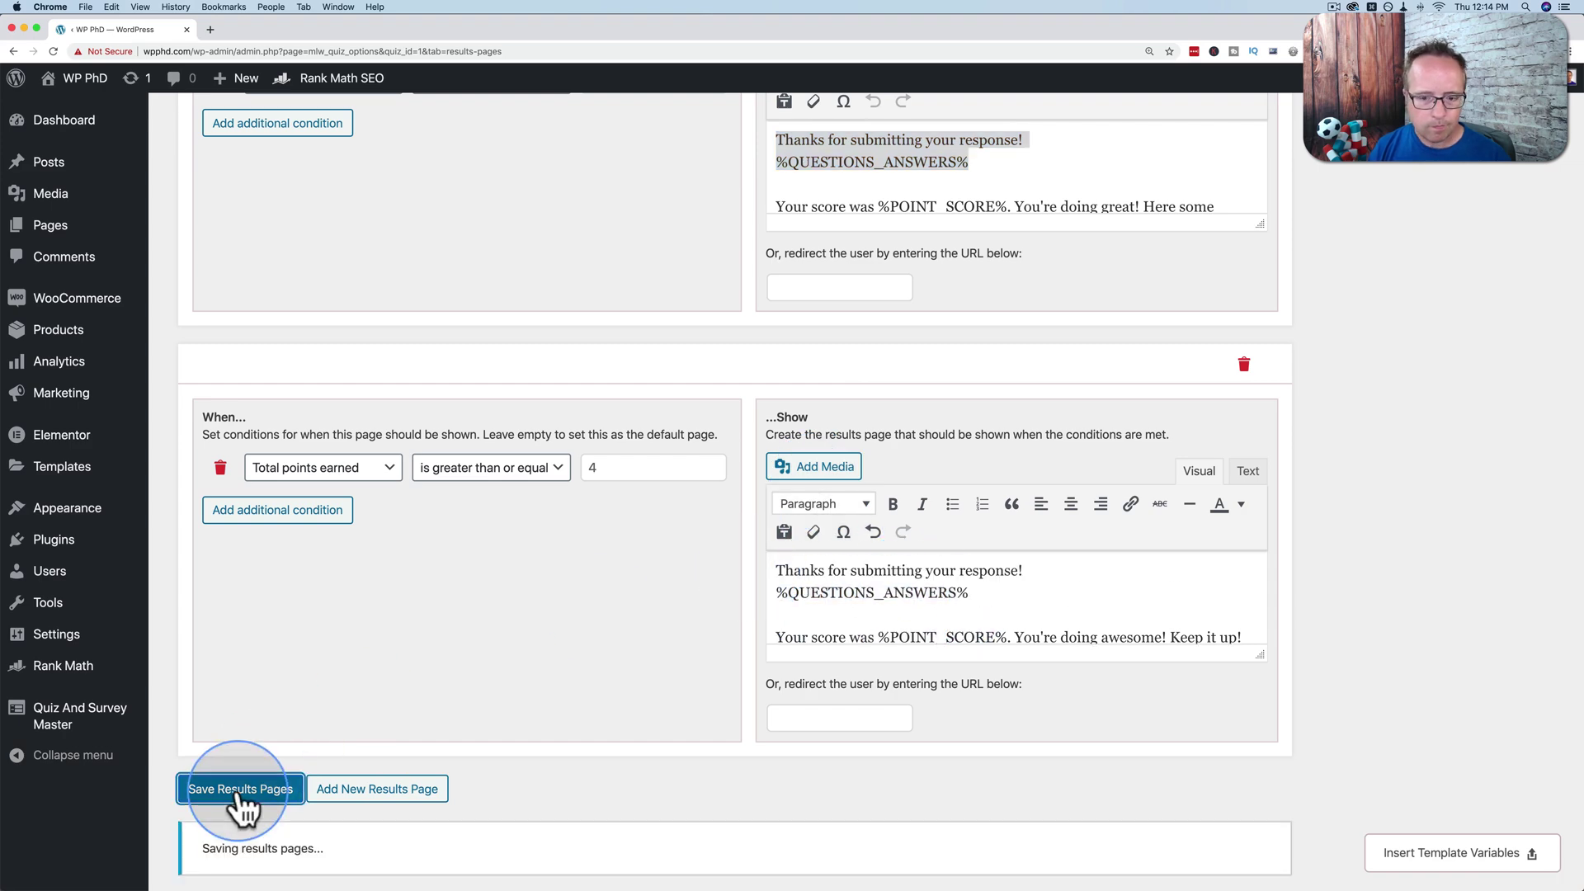
Step: Review the conditions, messages and redirect URL fields of all three results pages
scroll(607, 643, up, 8)
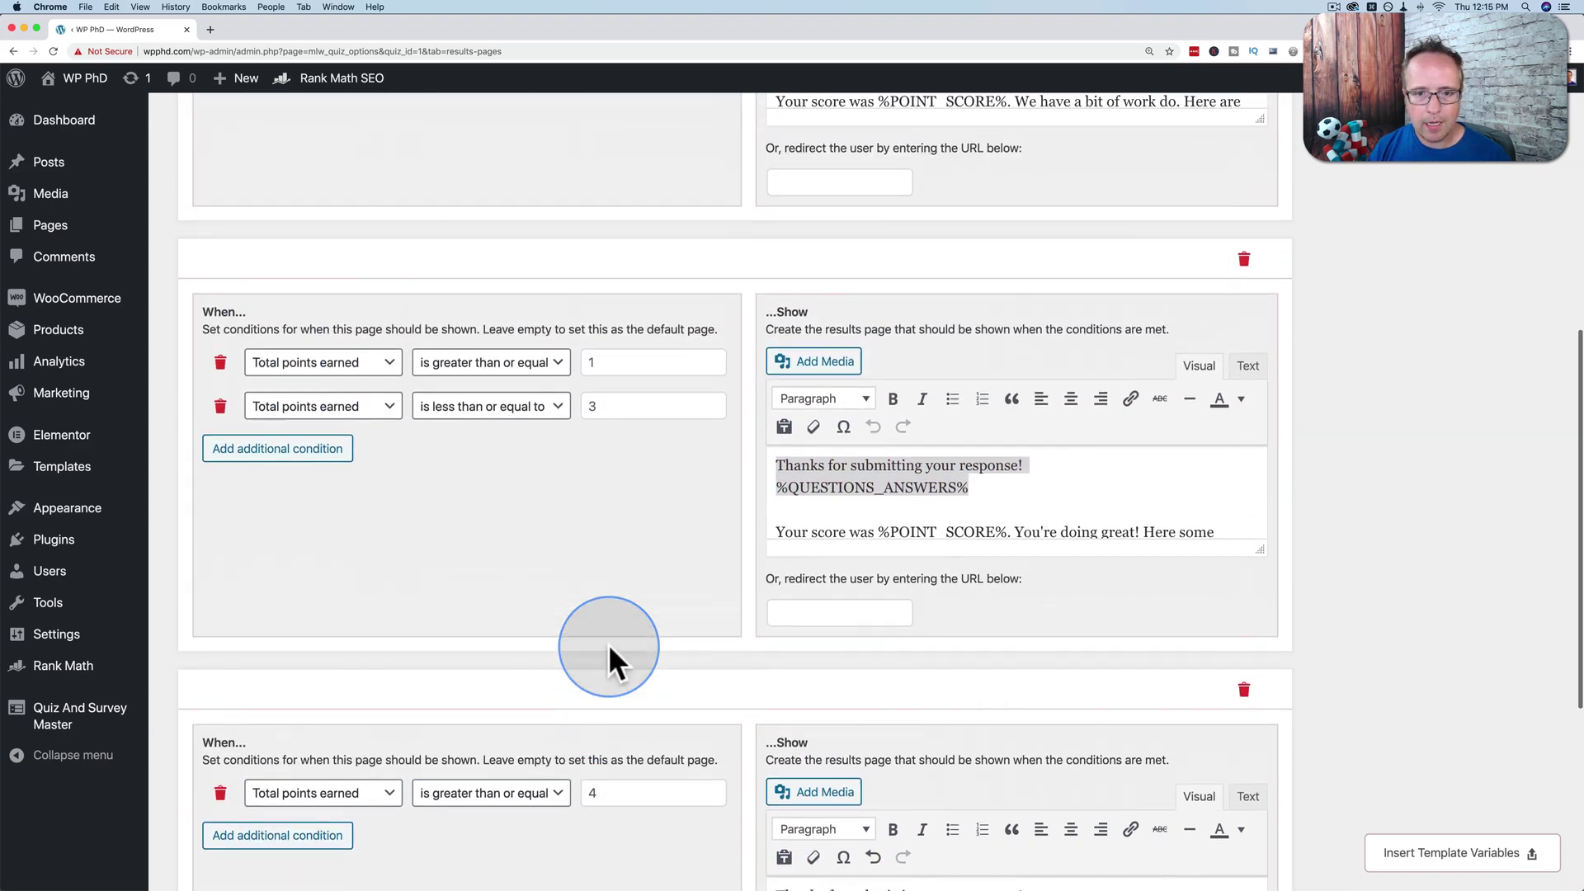
scroll(608, 644, up, 3)
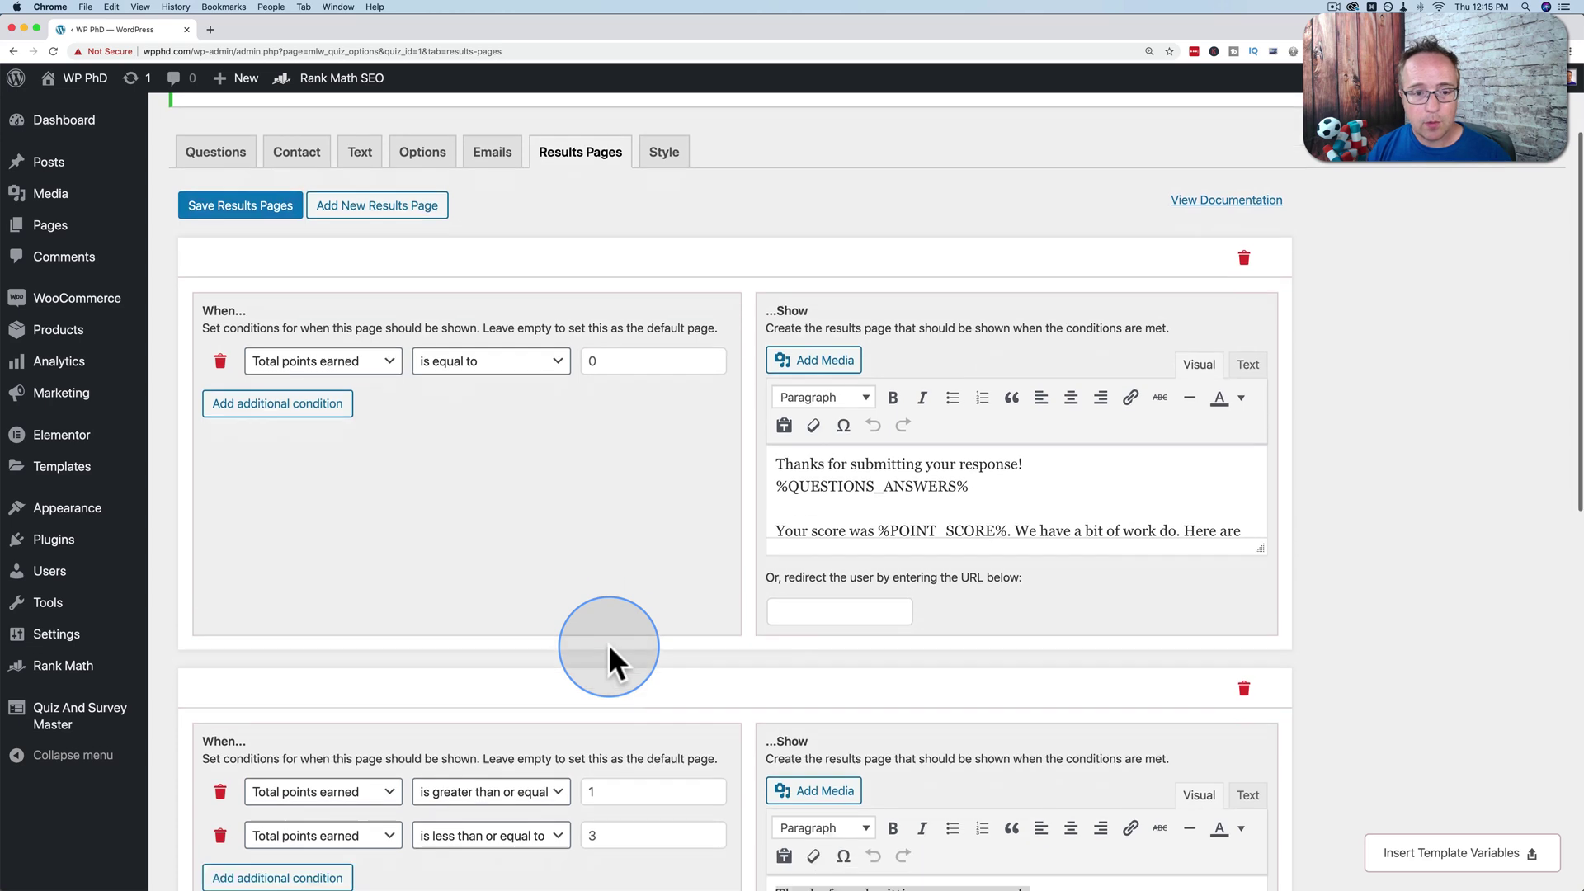
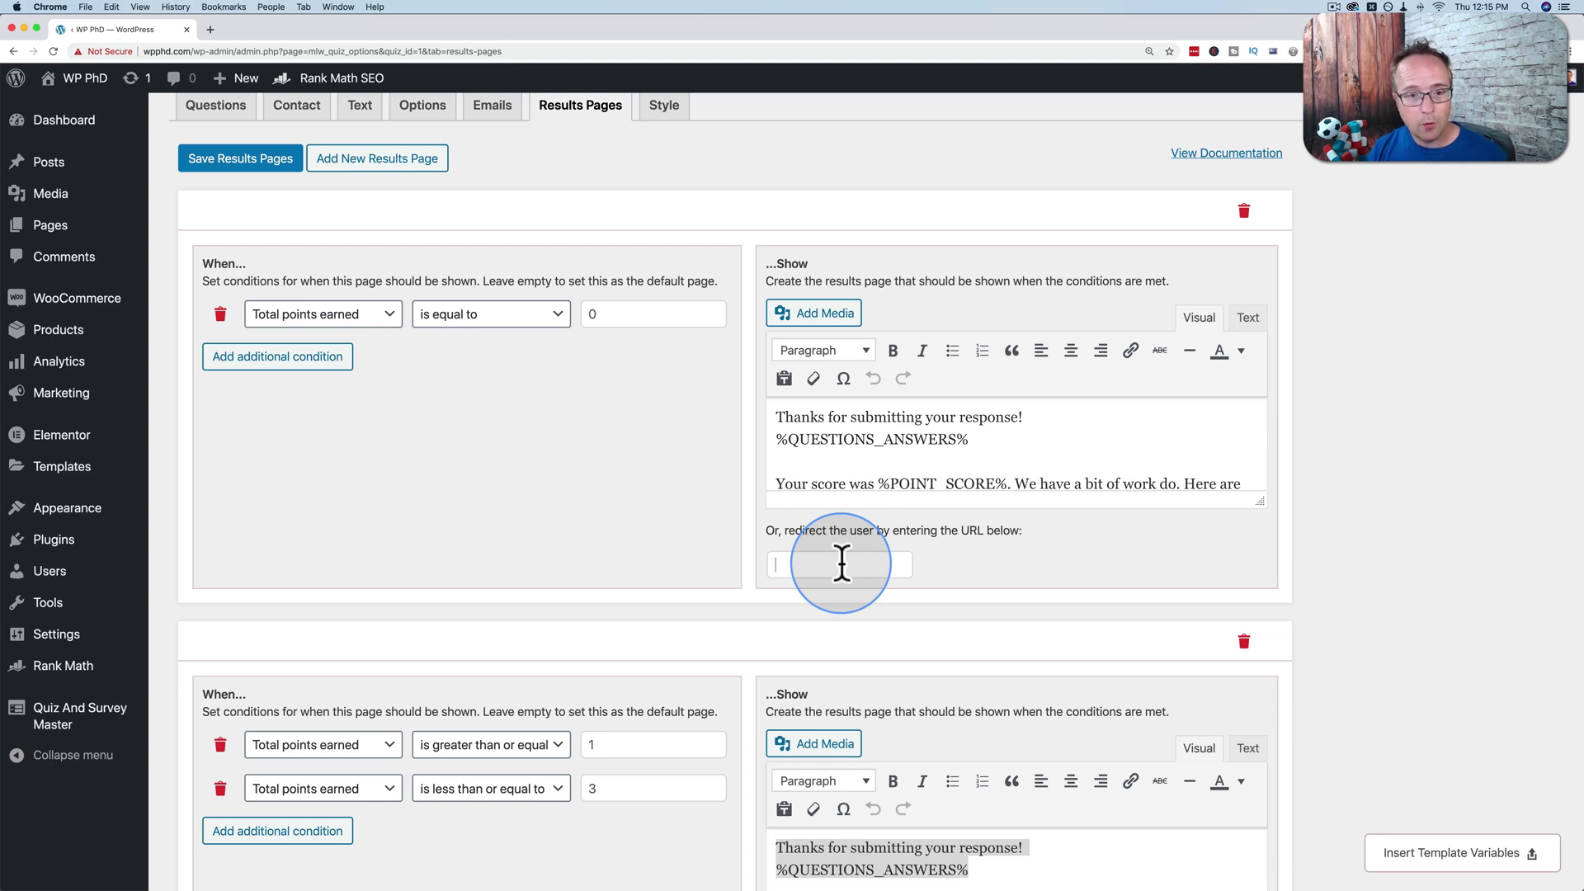
click(292, 302)
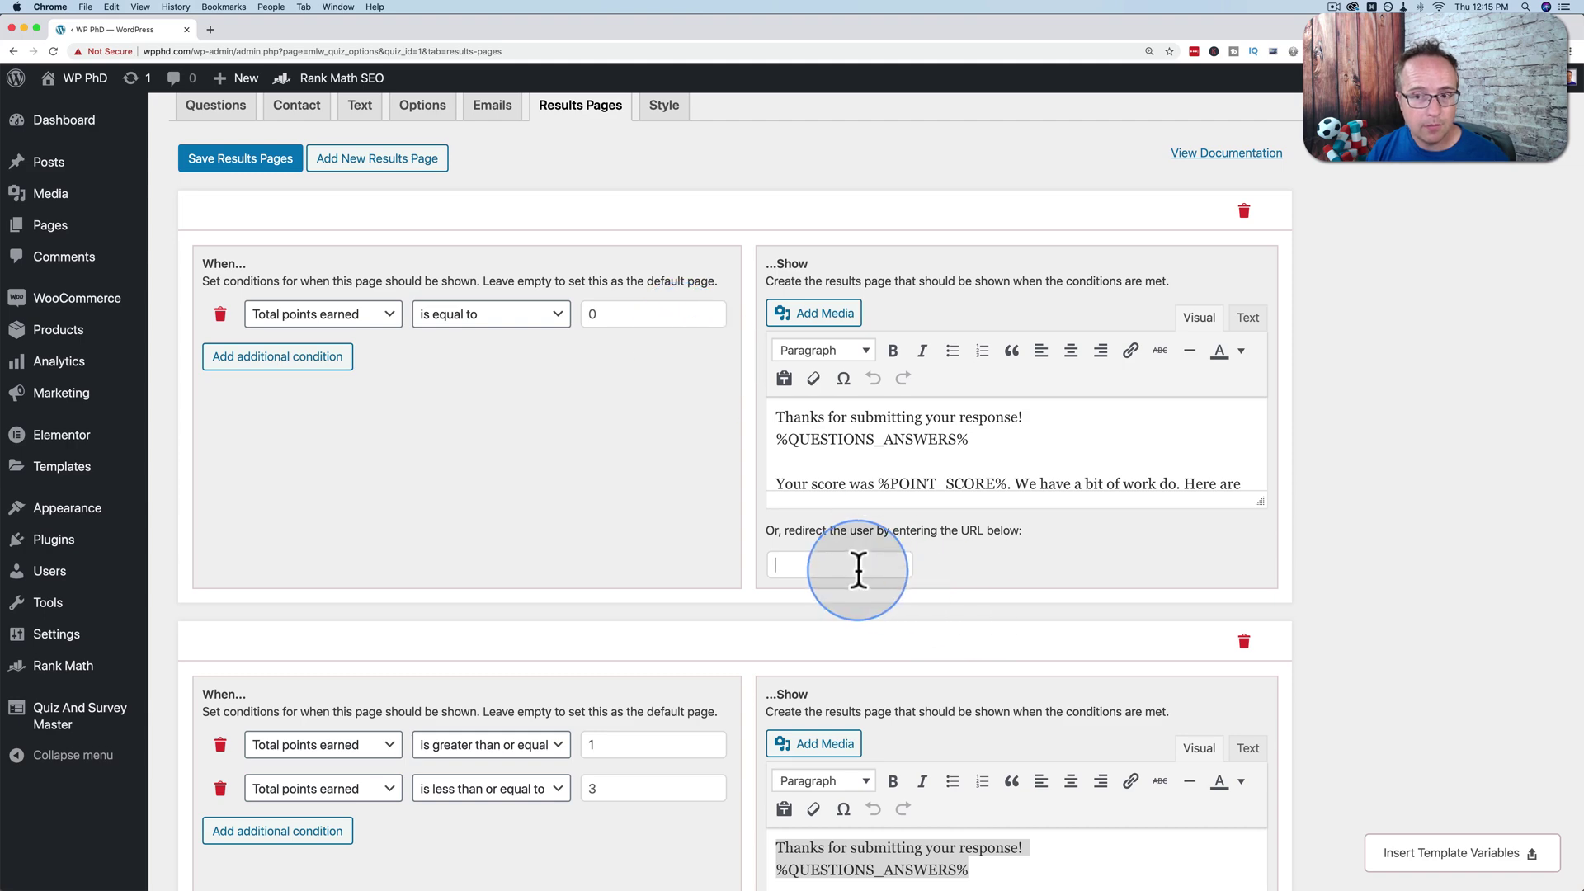
scroll(835, 569, down, 5)
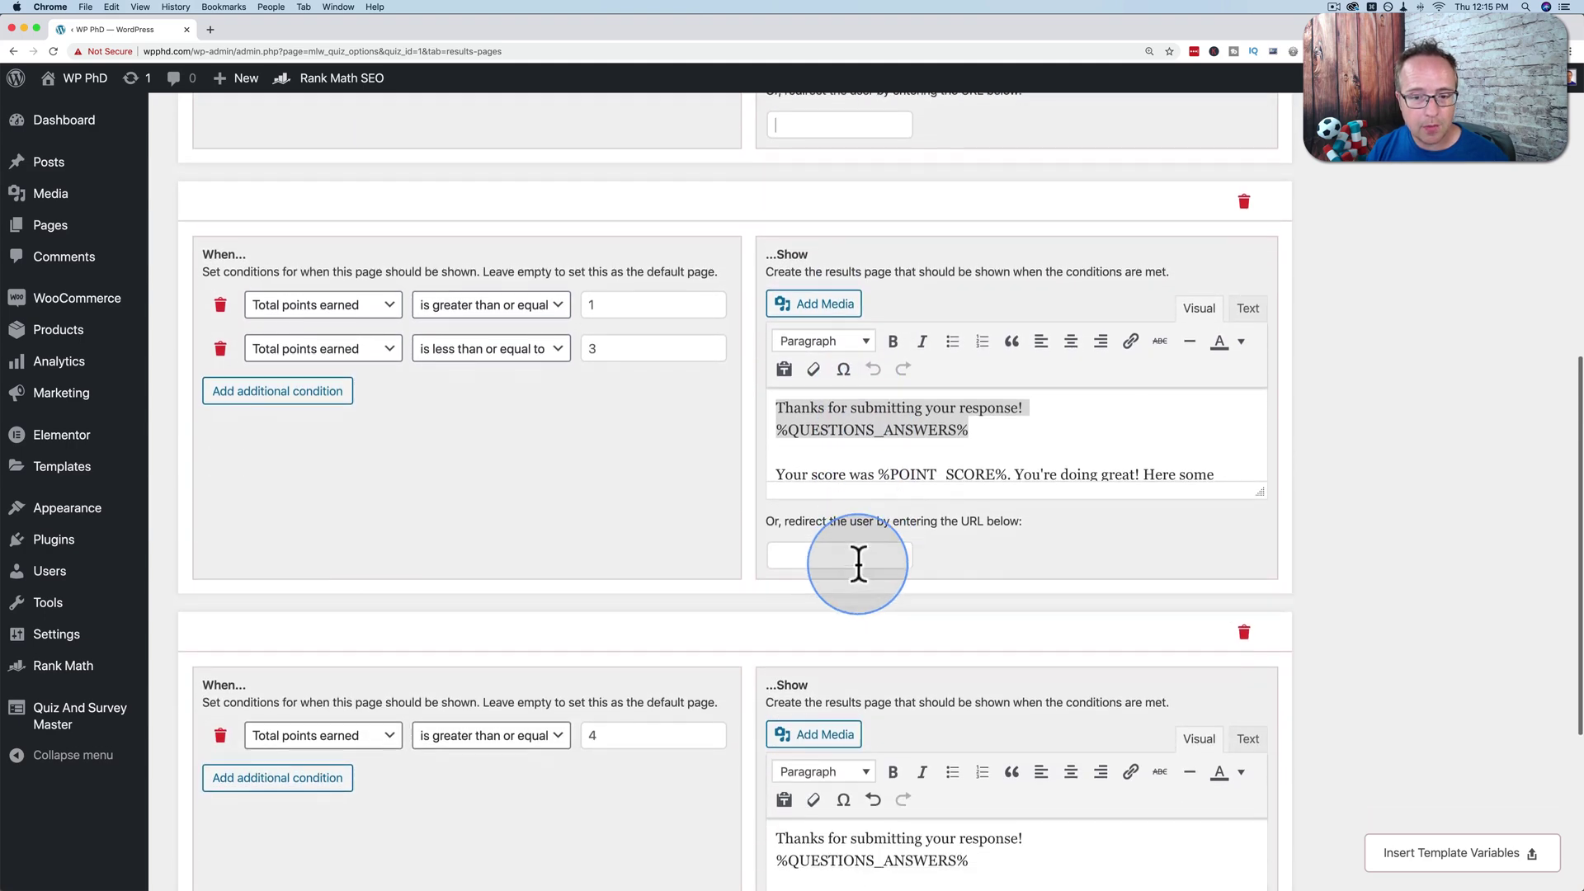
scroll(839, 566, down, 4)
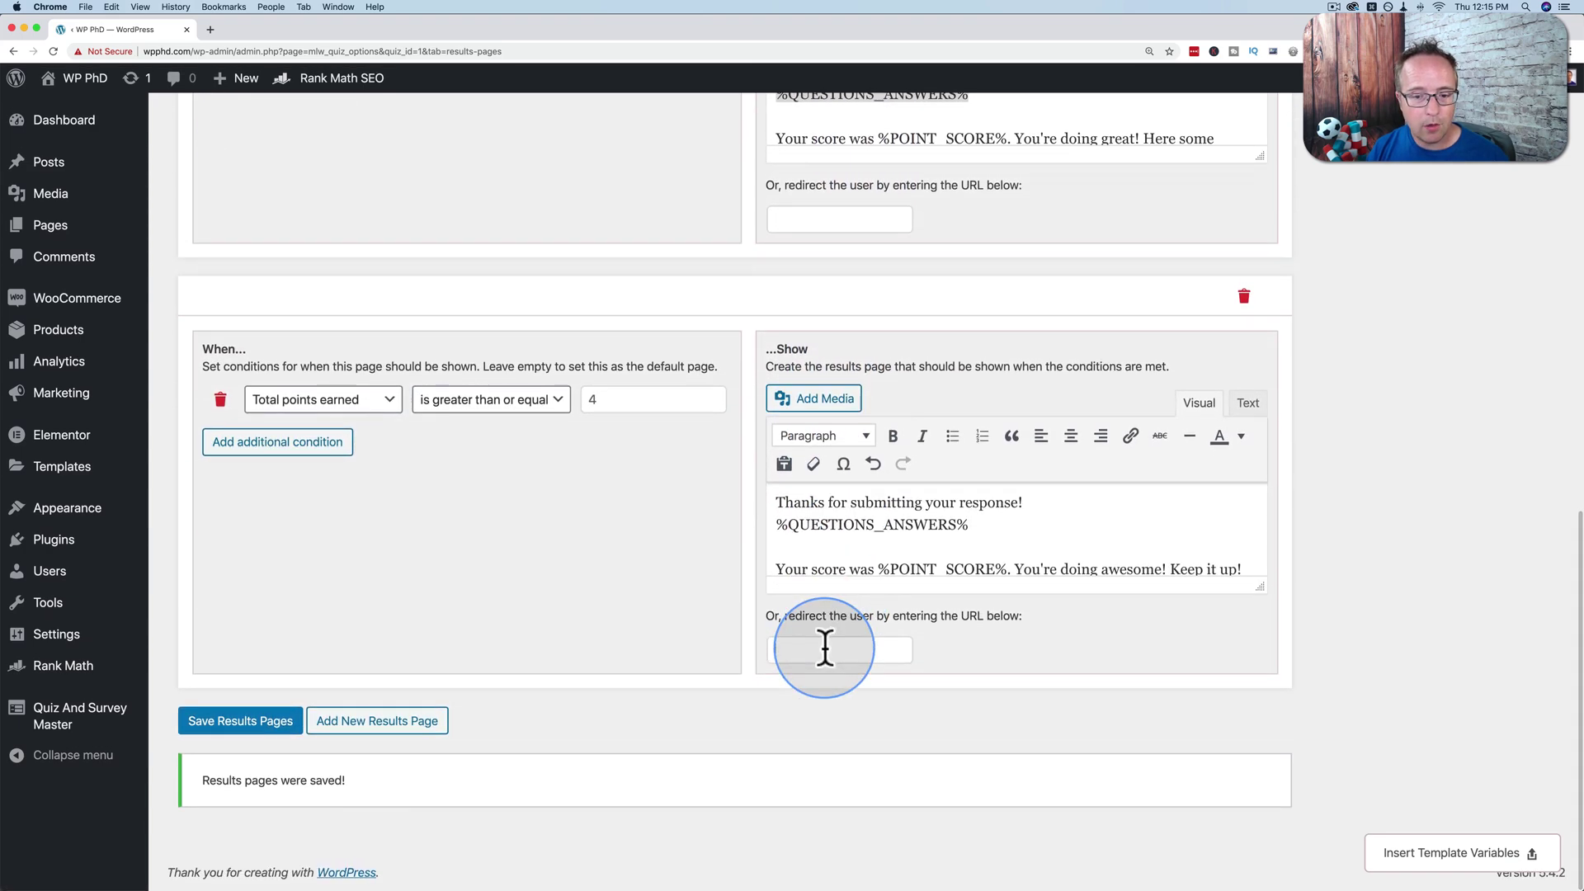
click(794, 654)
scroll(439, 454, up, 15)
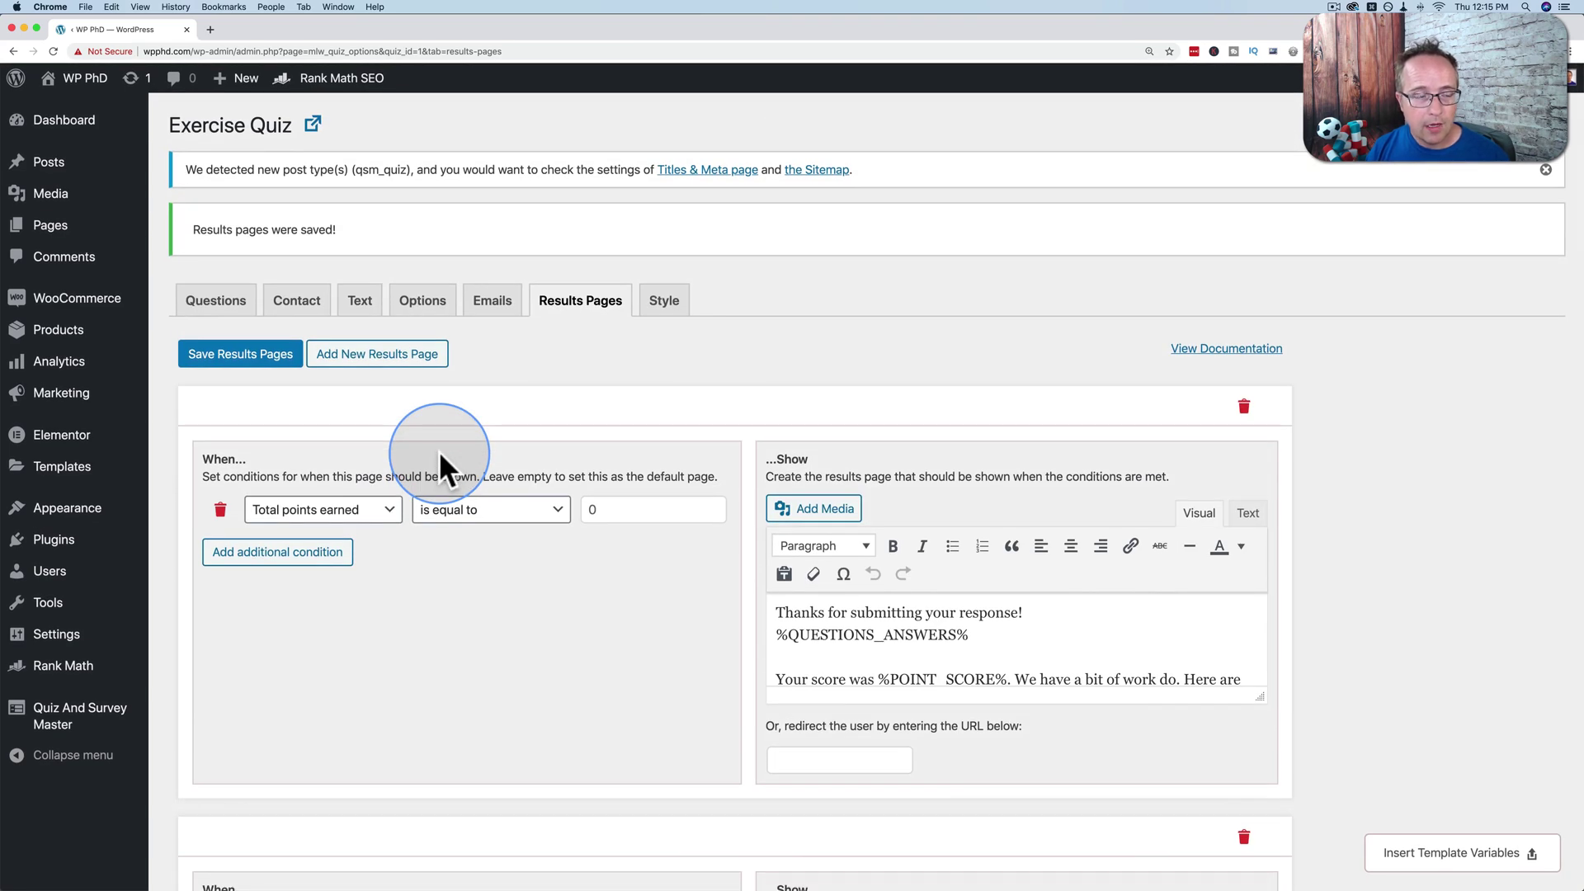
Step: Create a new post titled "Exercise Quiz"
mouse_move(70, 167)
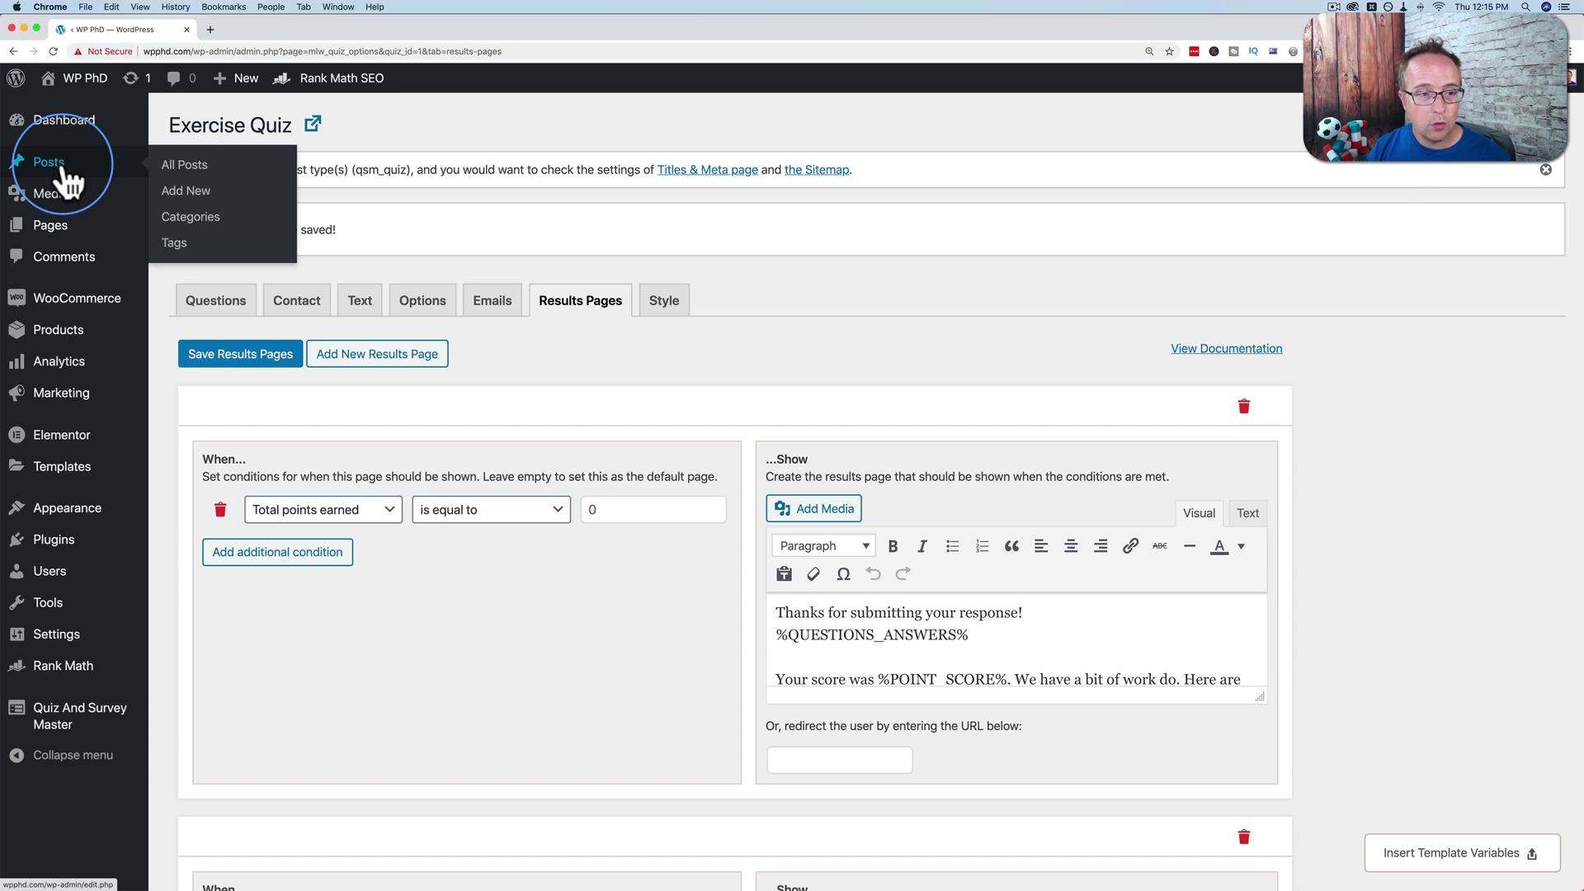
click(66, 169)
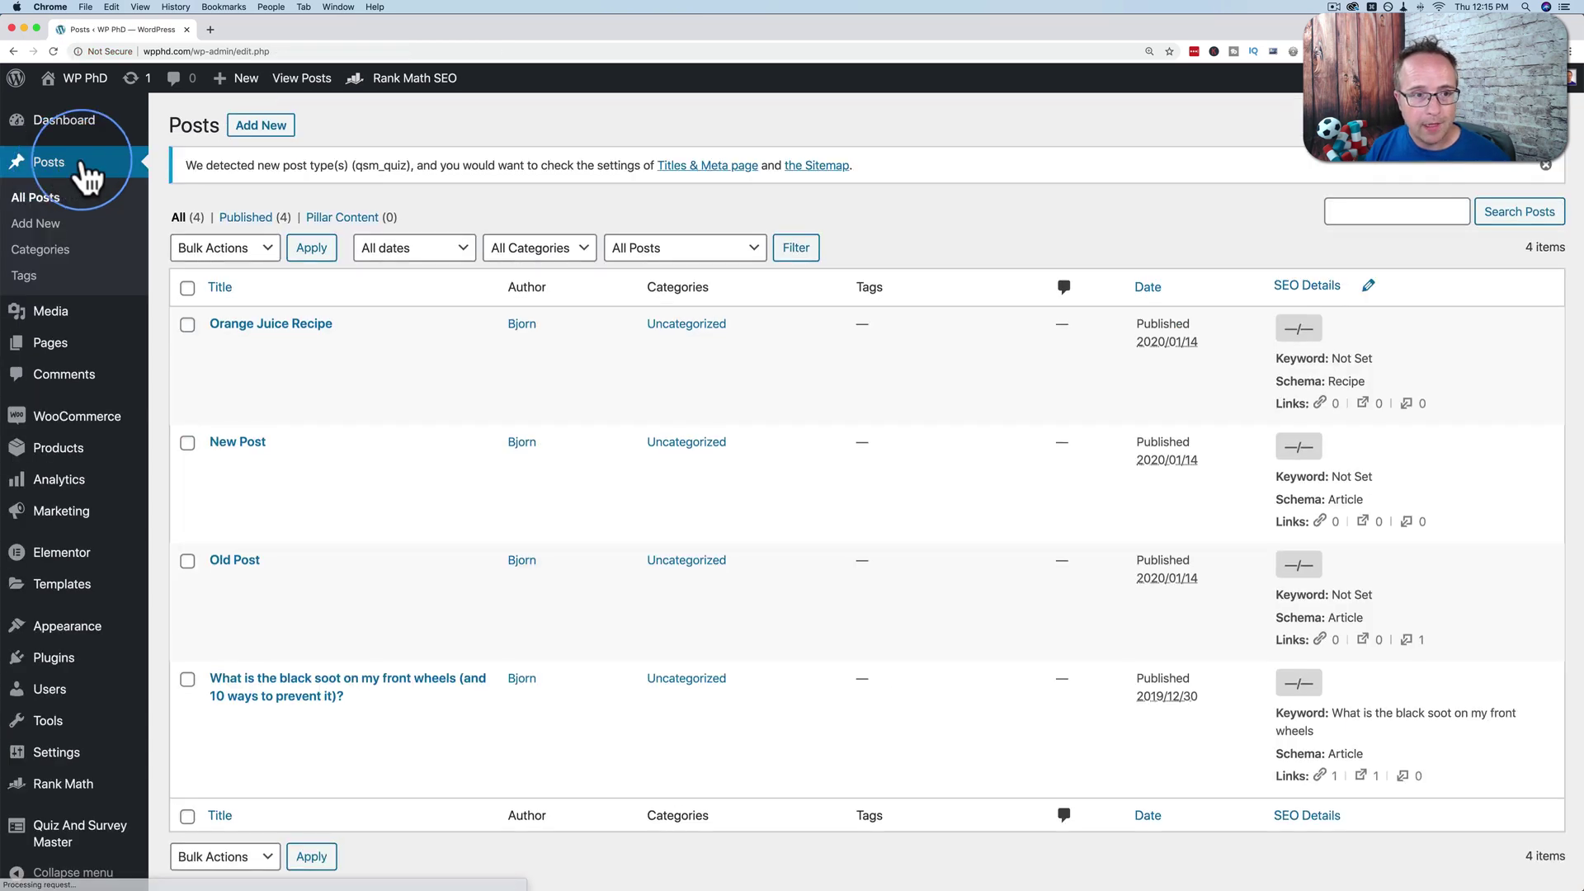
click(257, 130)
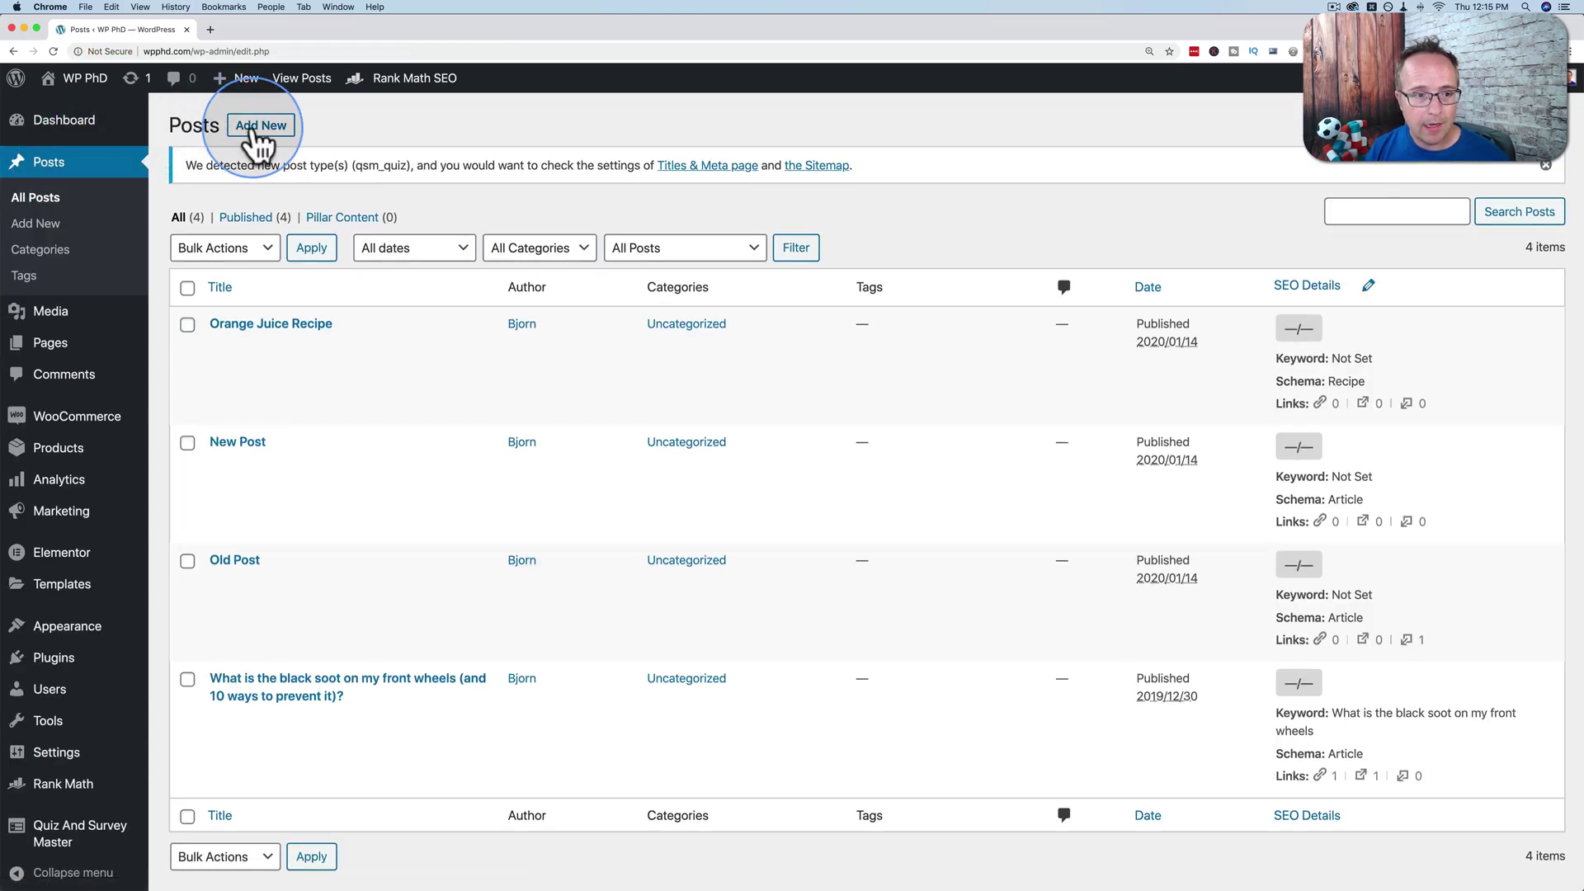
click(800, 298)
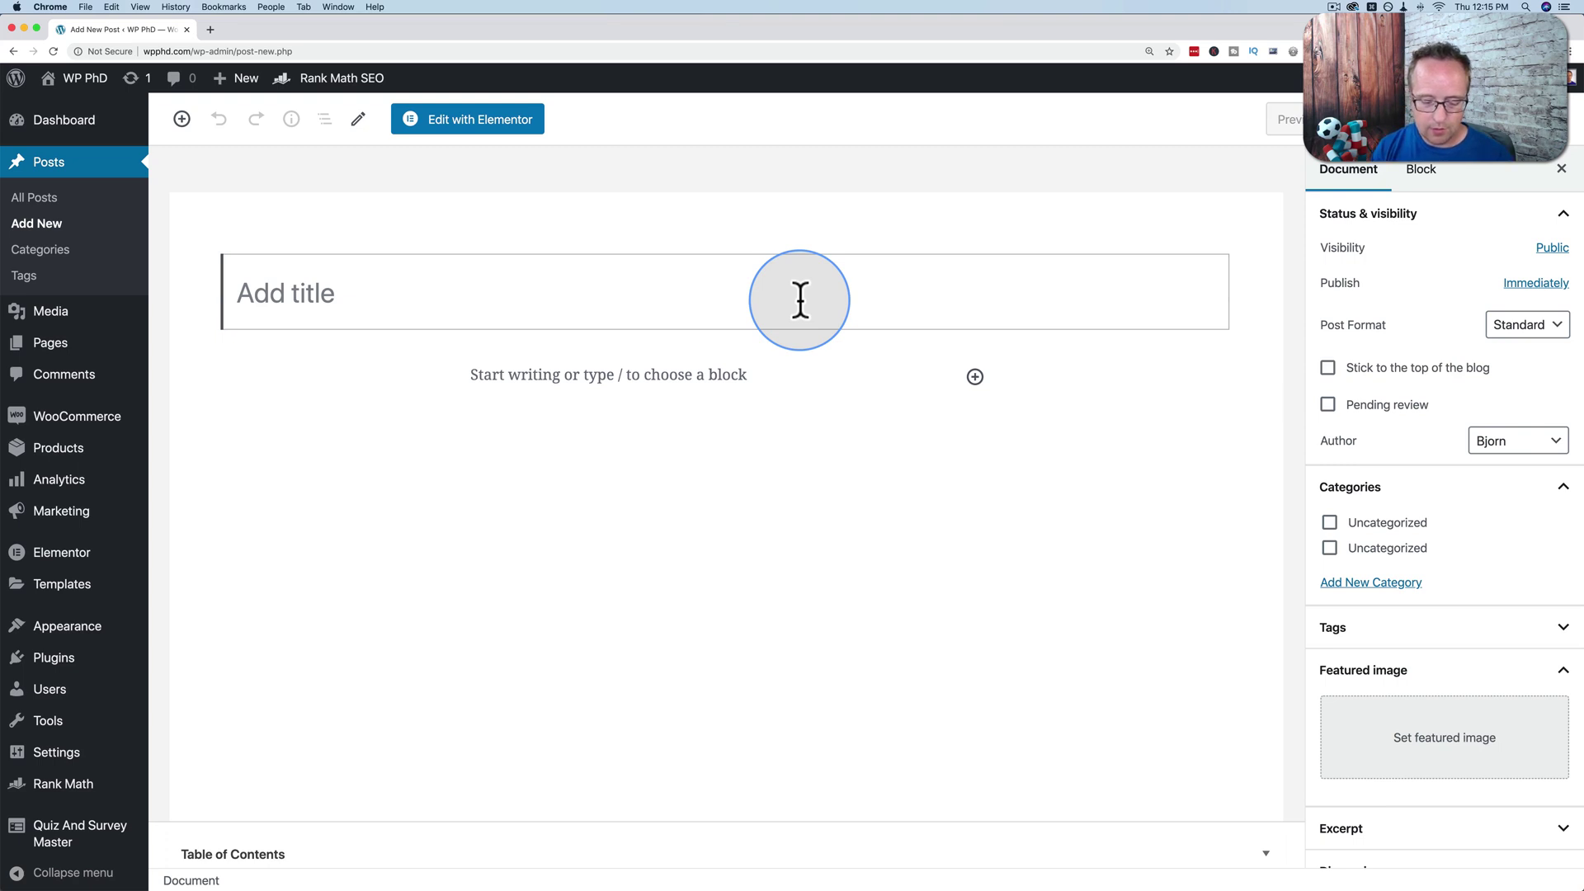
text(Exercise Quiz)
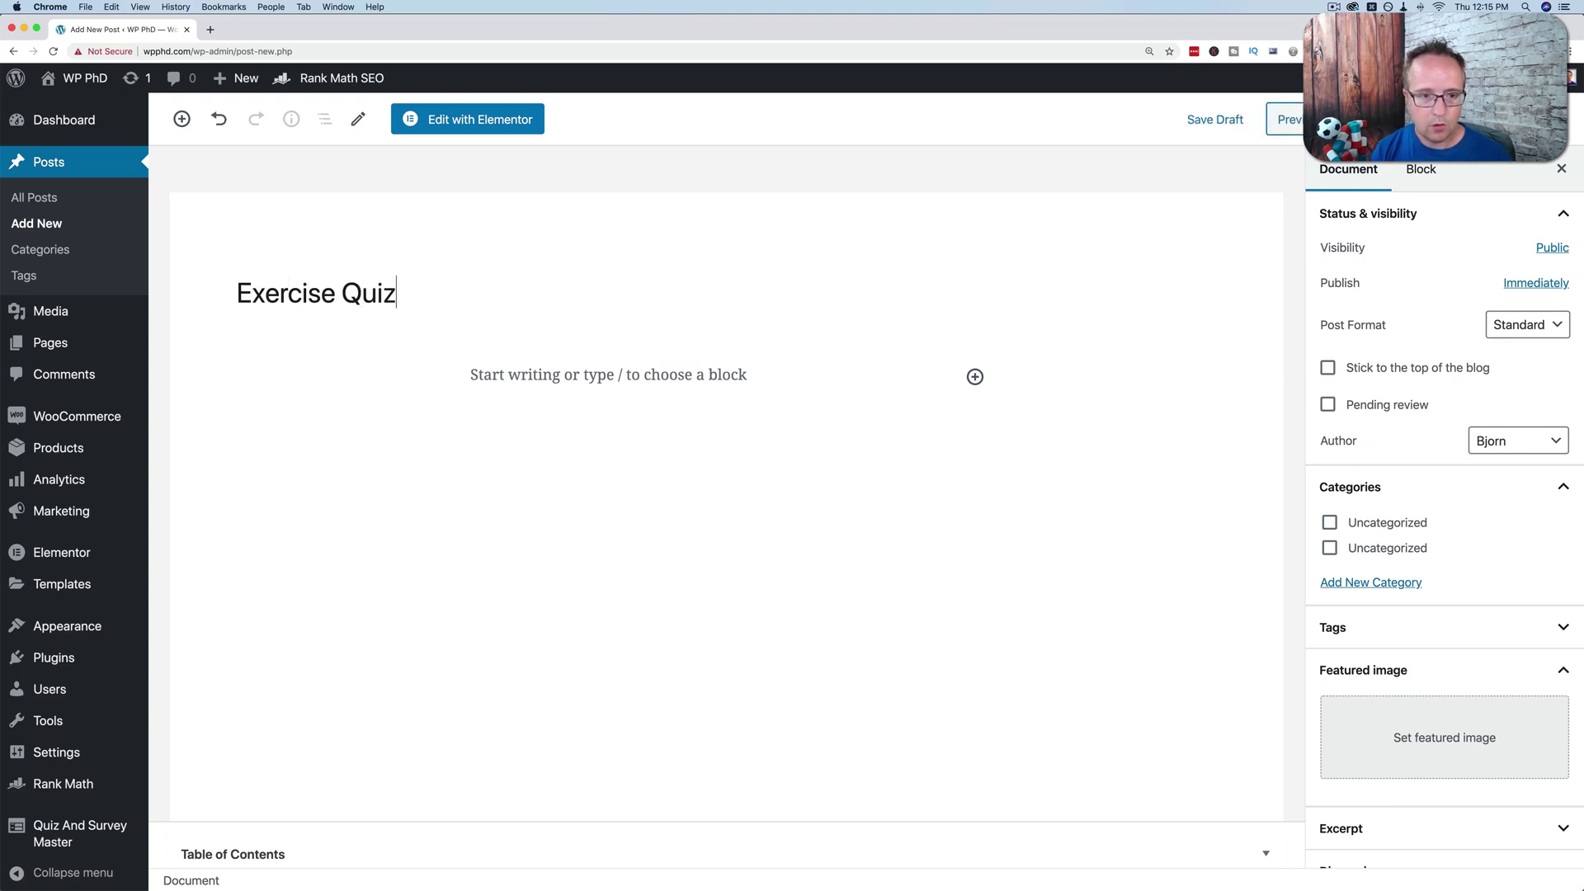
Step: Find the QSM Block by searching for "qsm" and insert it below the post title
click(975, 377)
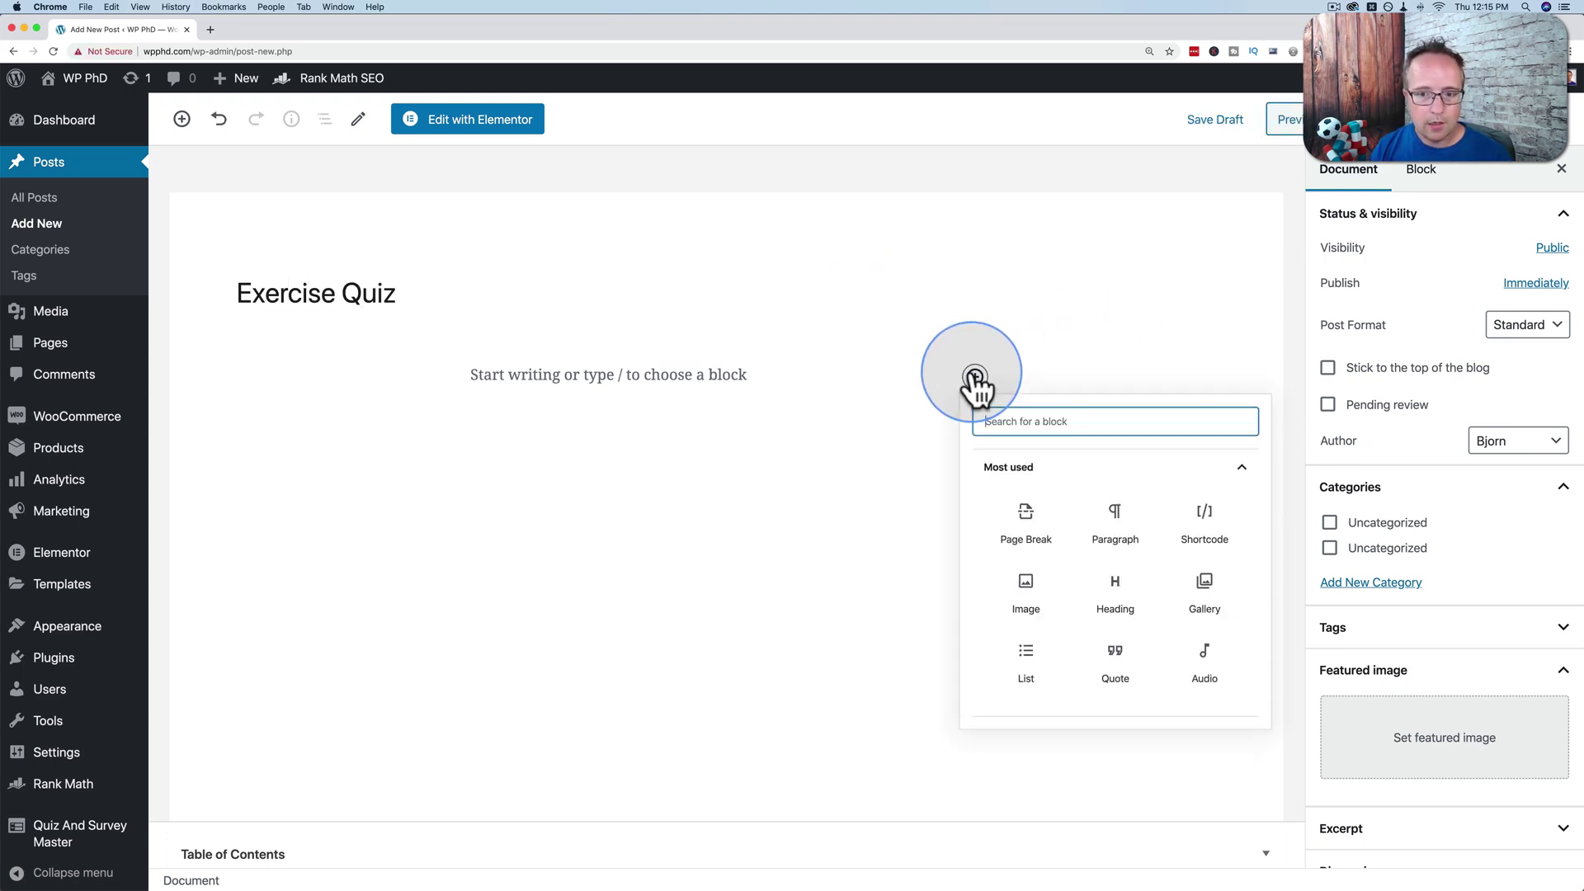
text(qsm)
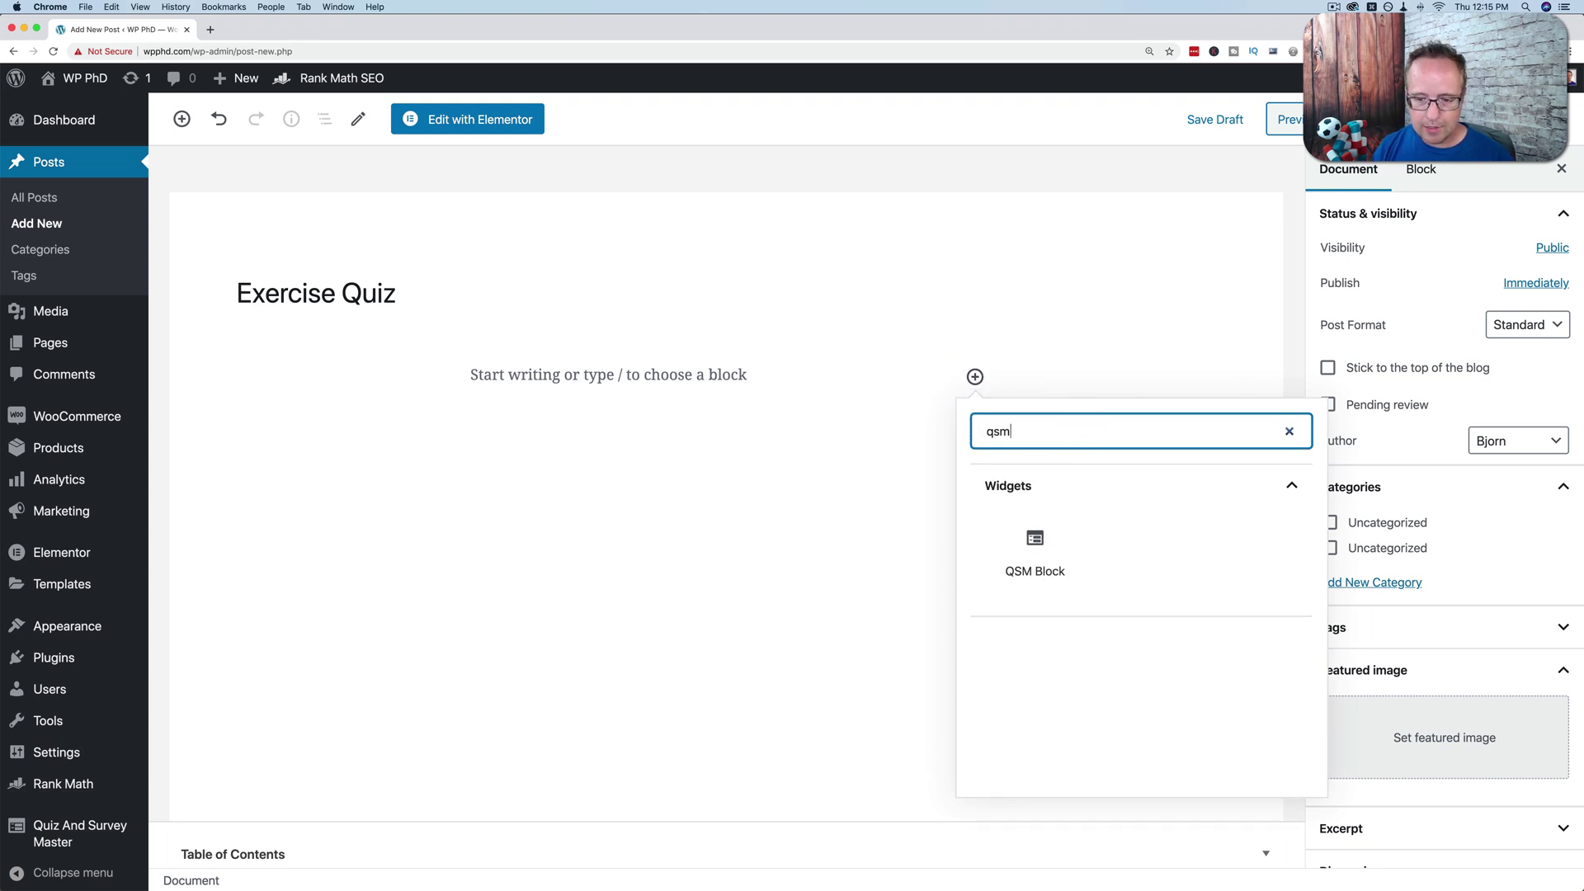
click(1036, 569)
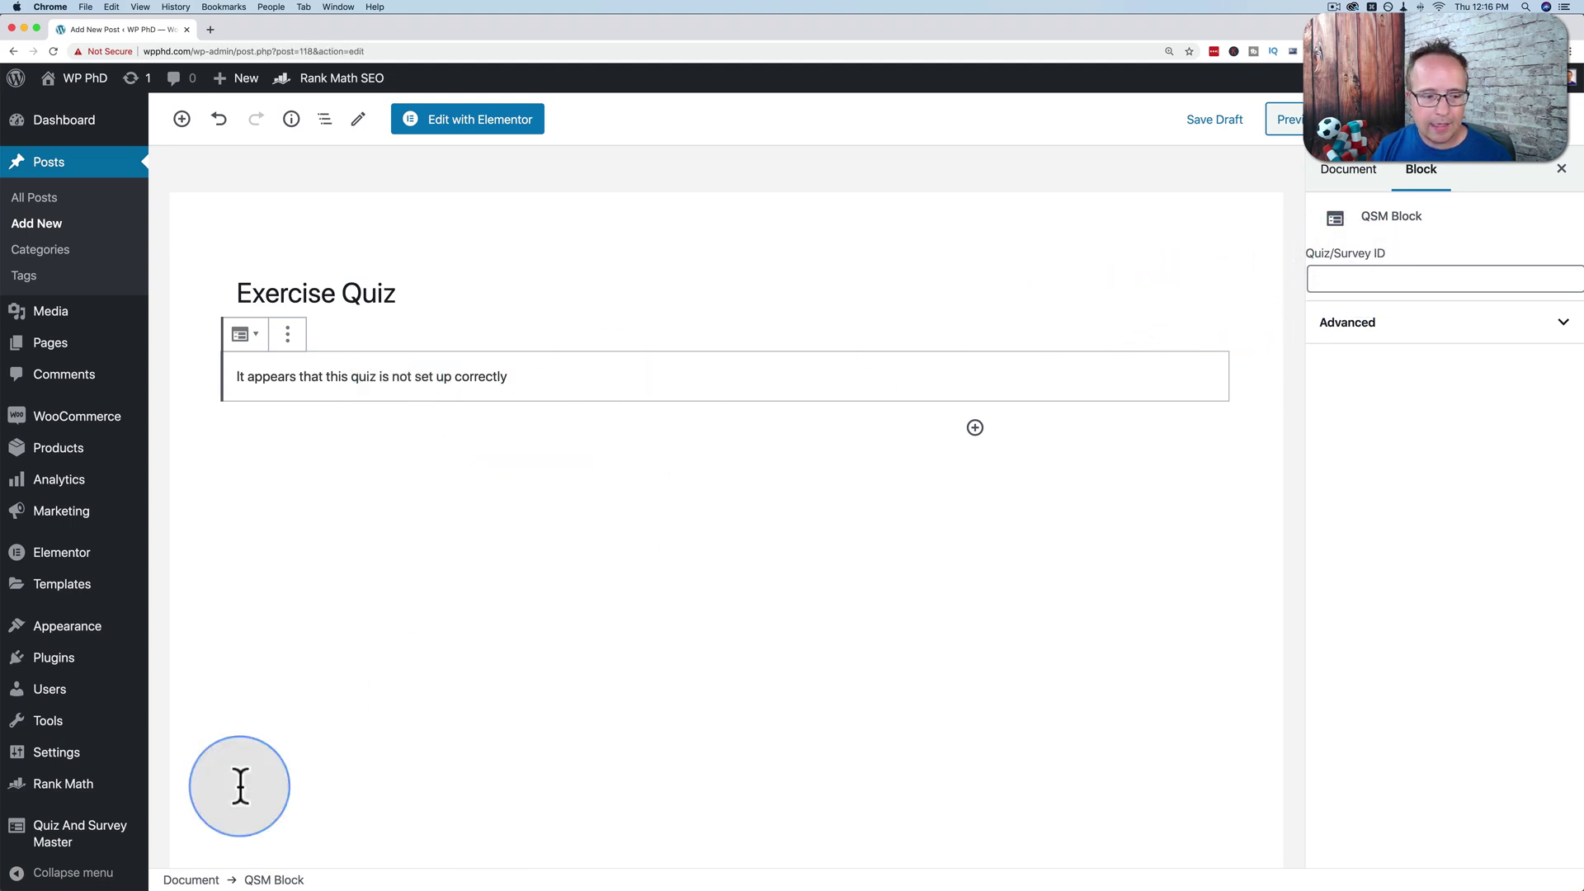
Step: Look up the Exercise Quiz's quiz ID in its edit page address, keeping the post open in its own tab
mouse_move(66, 846)
drag(66, 846, 269, 23)
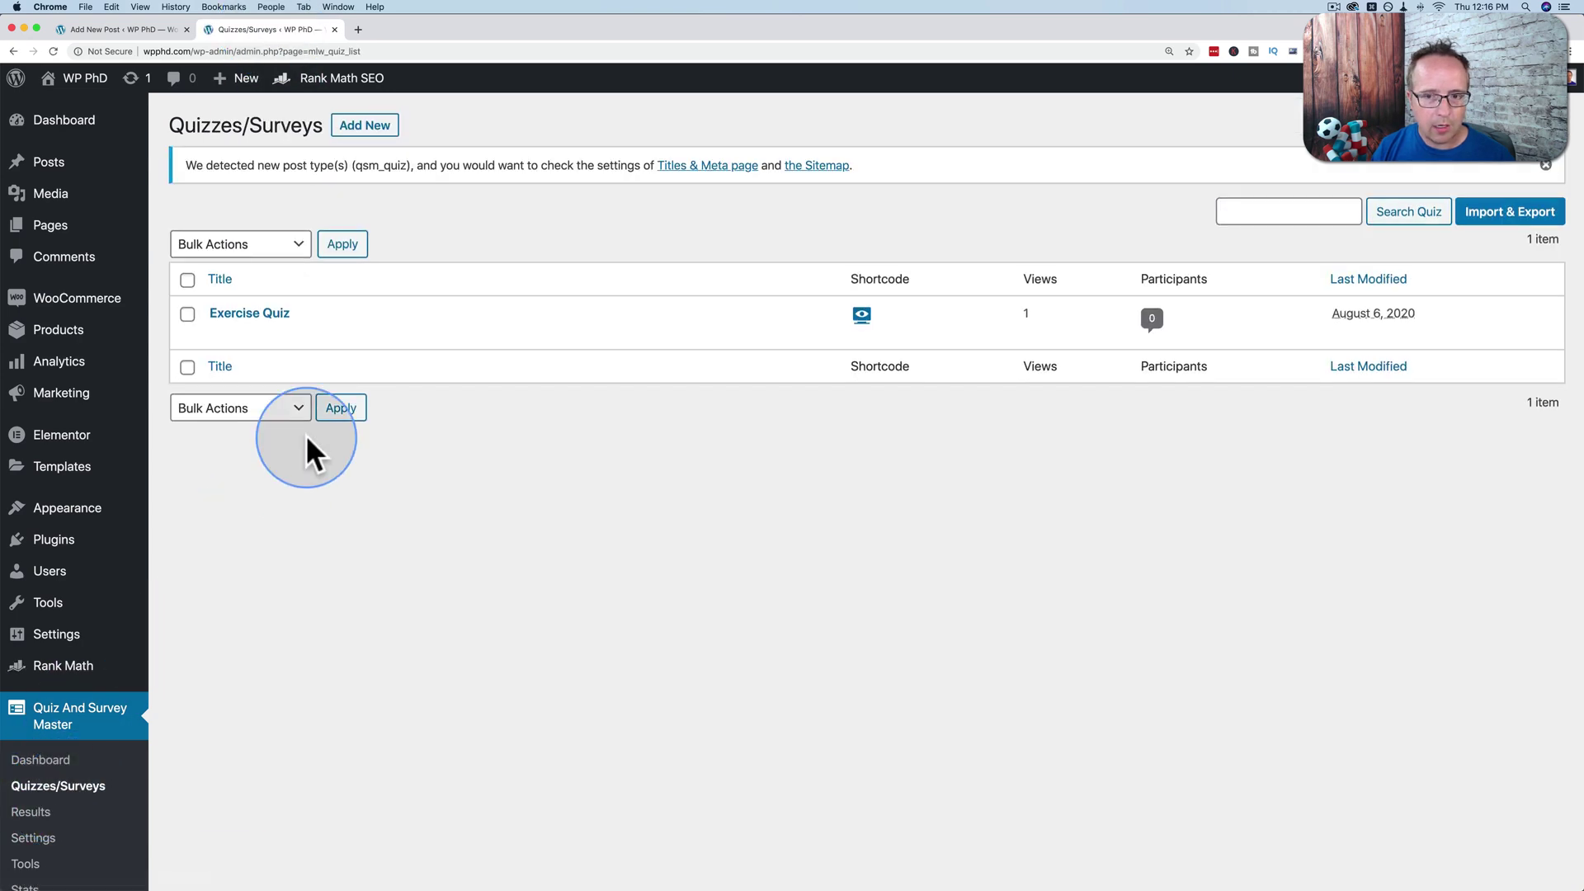
mouse_move(581, 330)
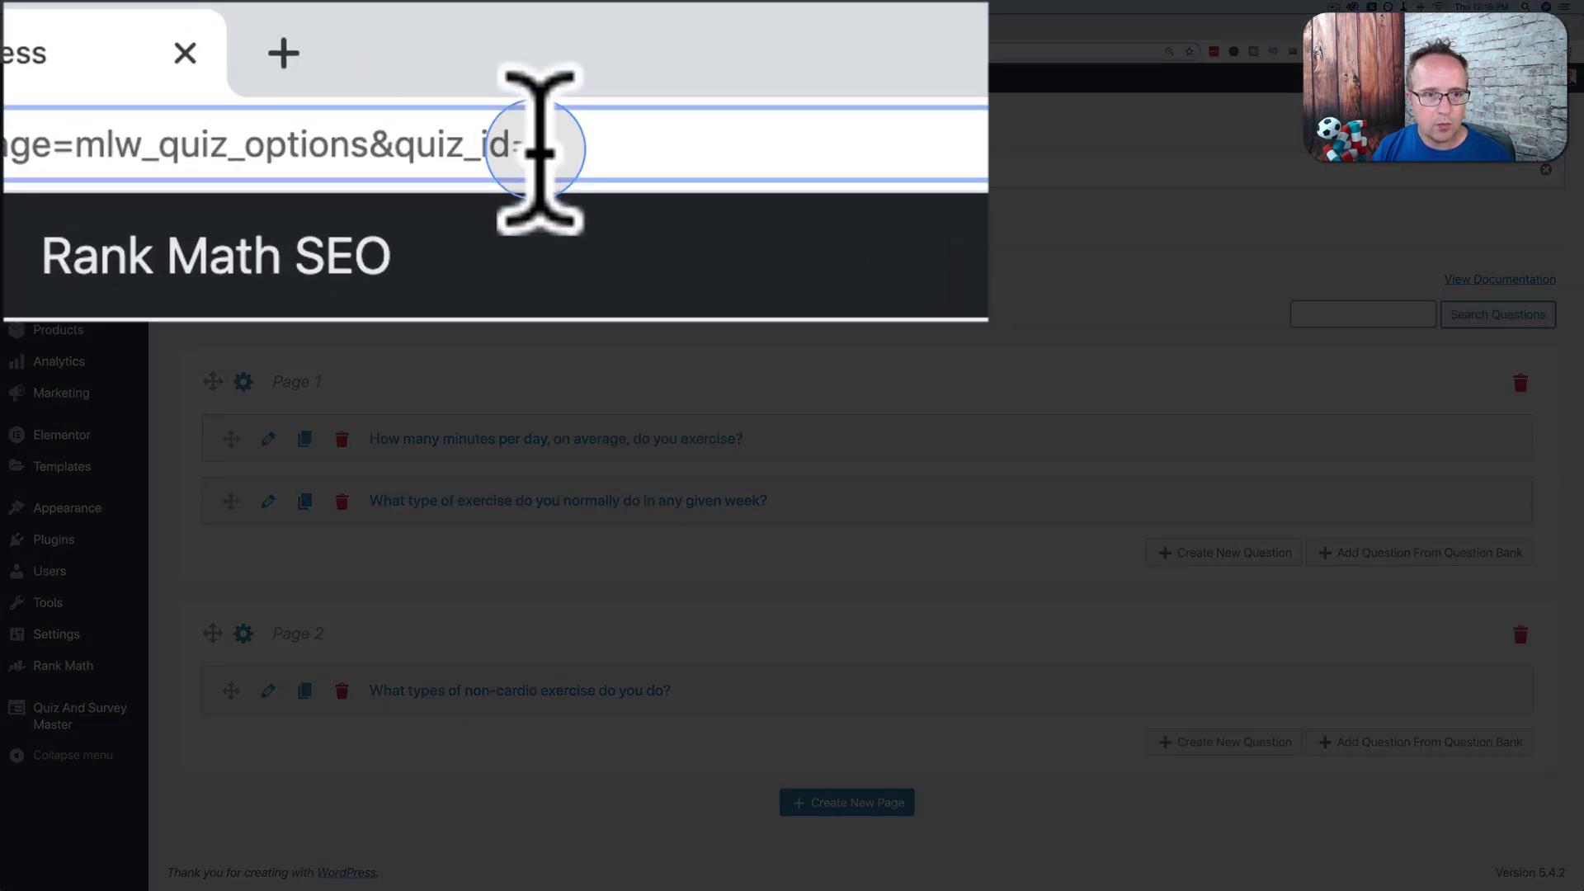
double_click(541, 147)
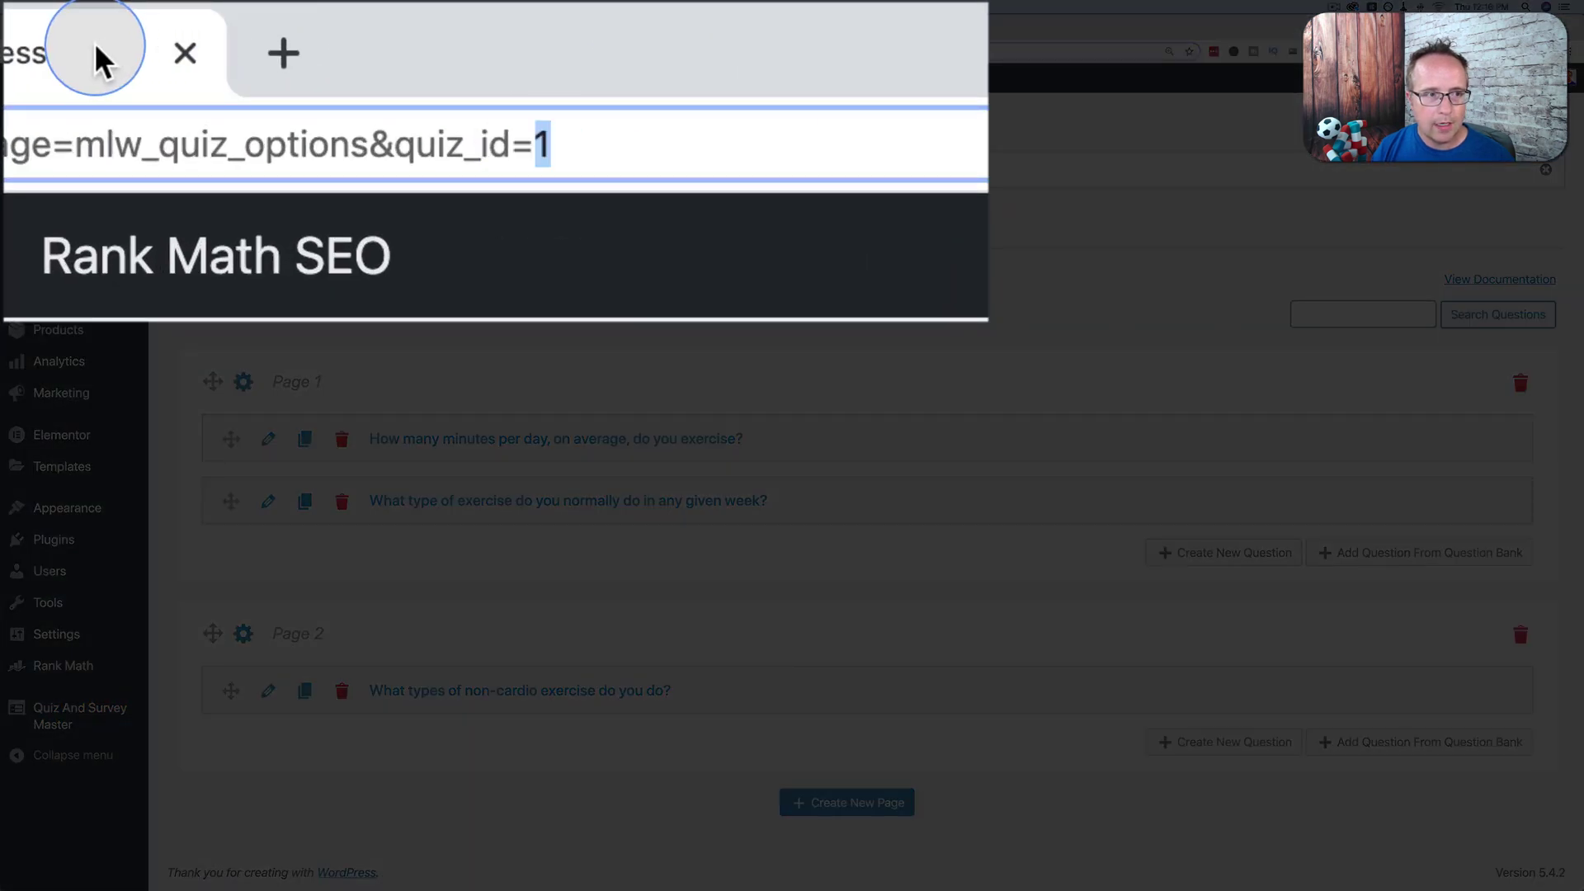
click(14, 51)
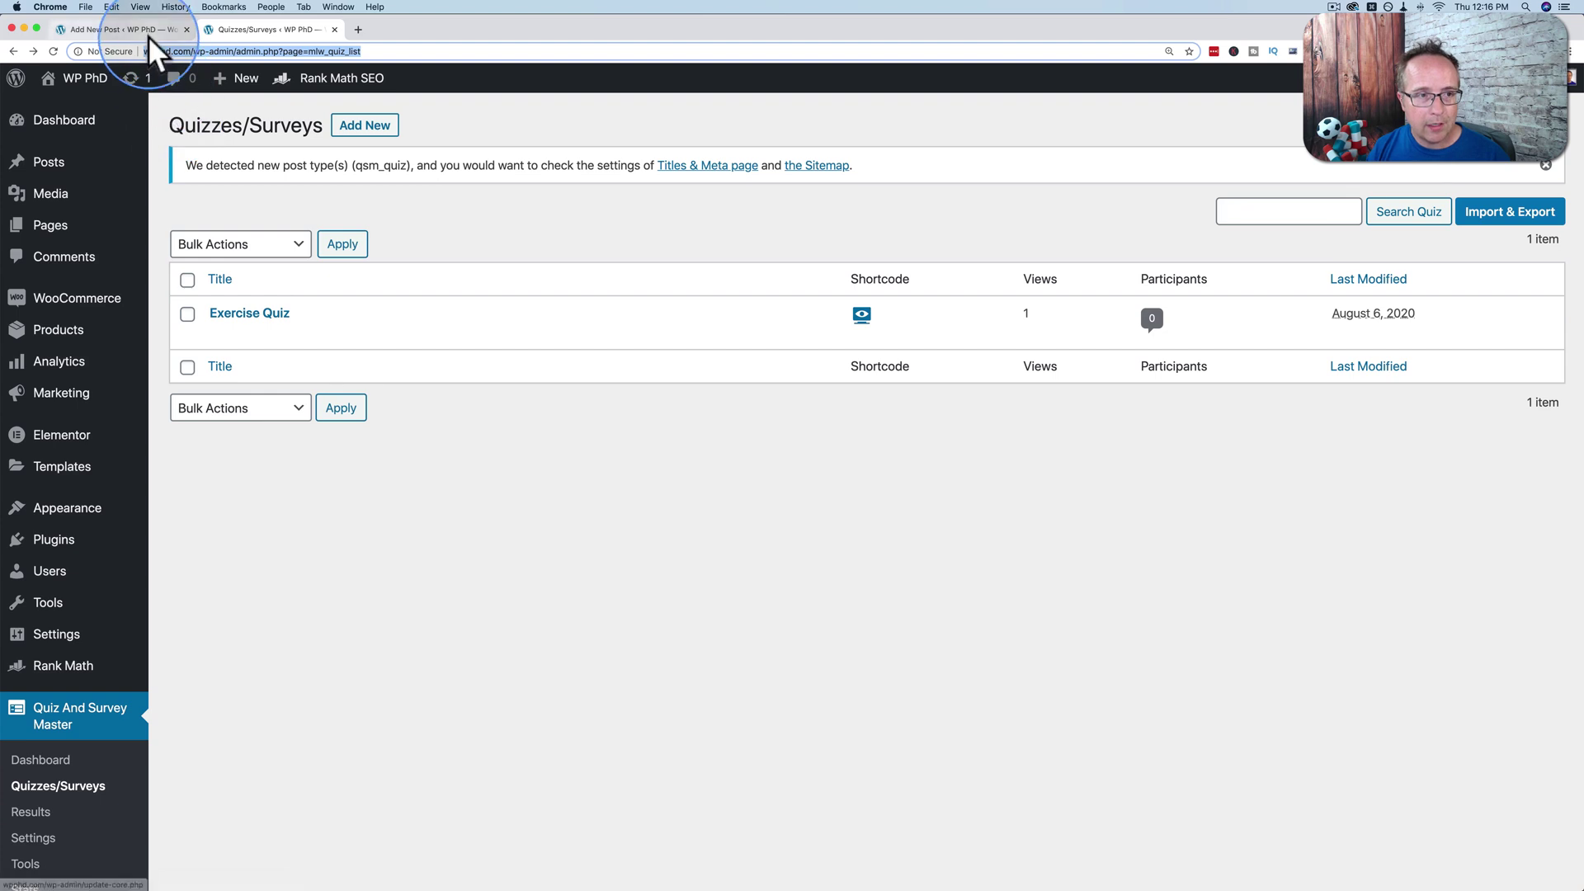
Step: Set the post's QSM Block to Quiz/Survey ID 1 and save the draft
click(146, 33)
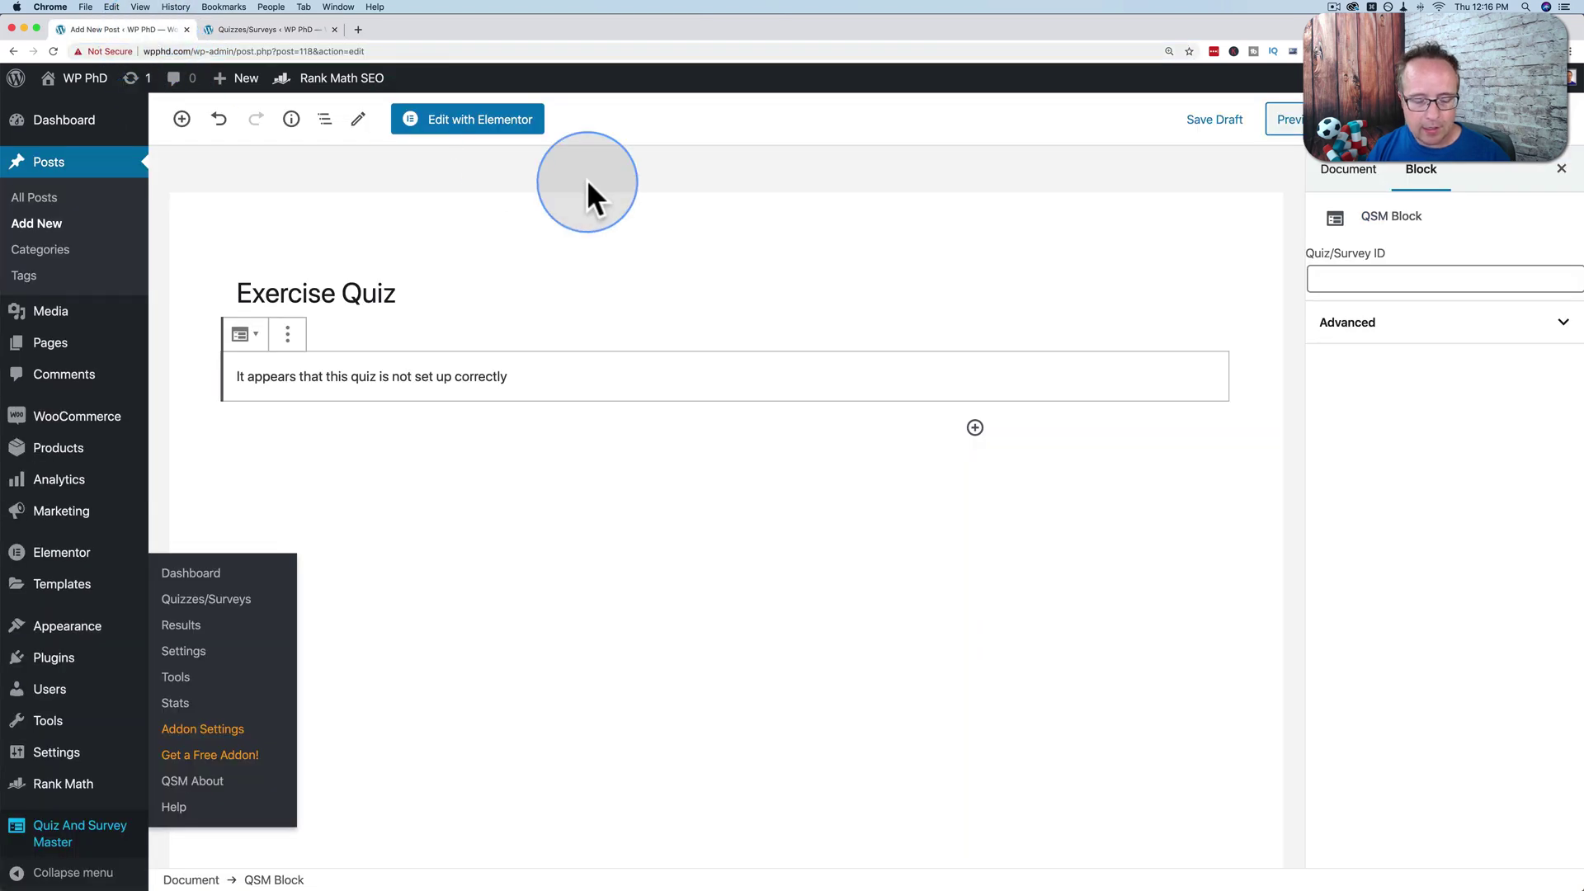
click(1336, 278)
text(1)
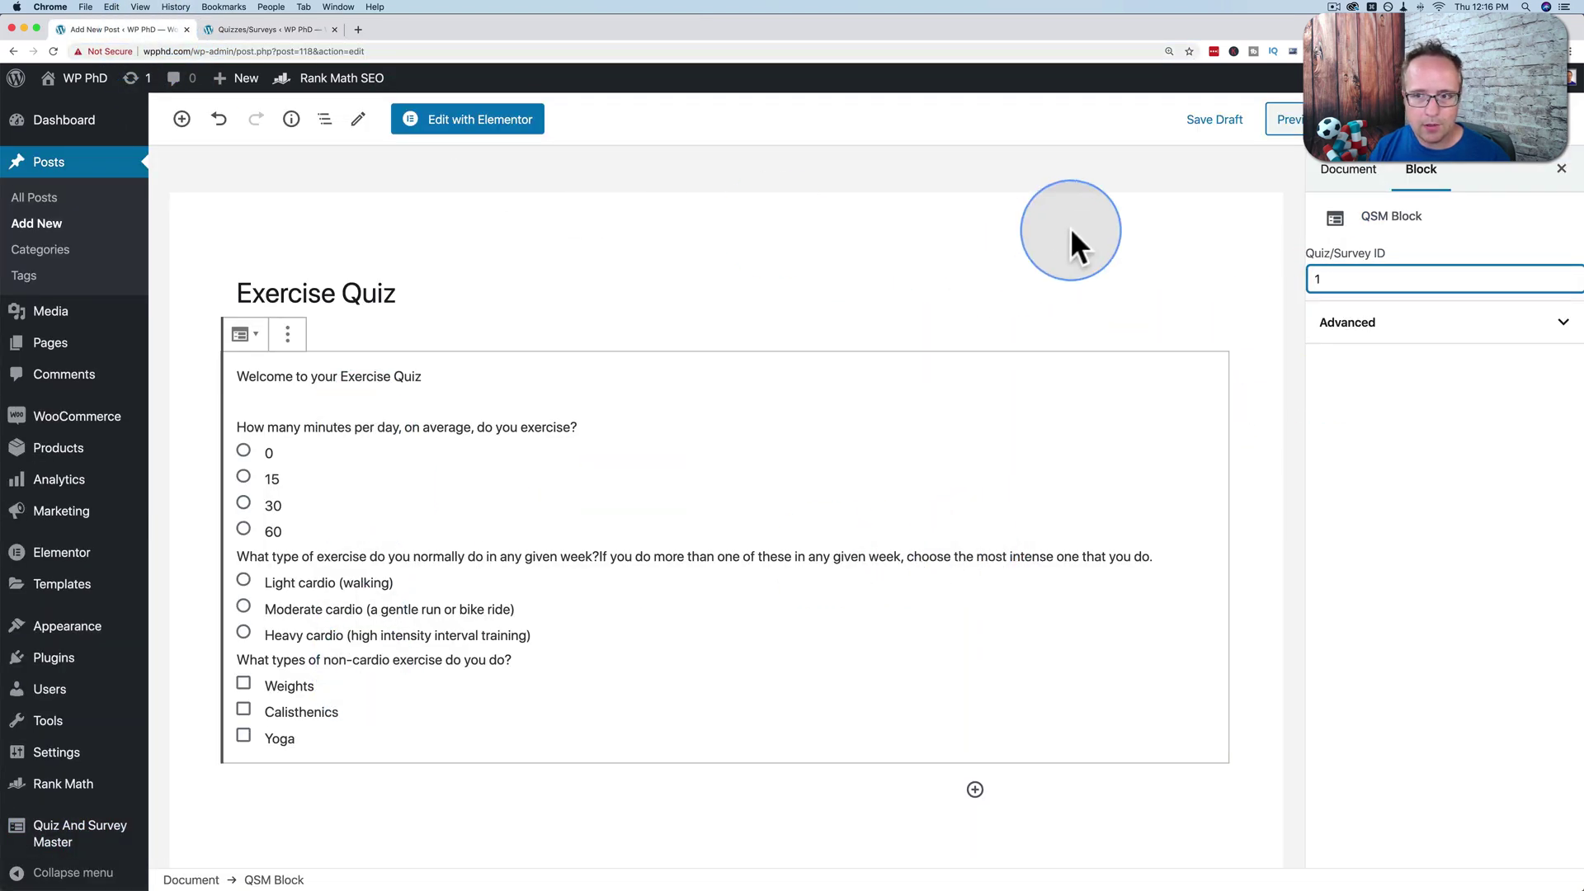
click(1216, 120)
Step: Preview the post and answer the quiz's first question page with 15 minutes and "Light cardio (walking)"
scroll(1127, 231, down, 1)
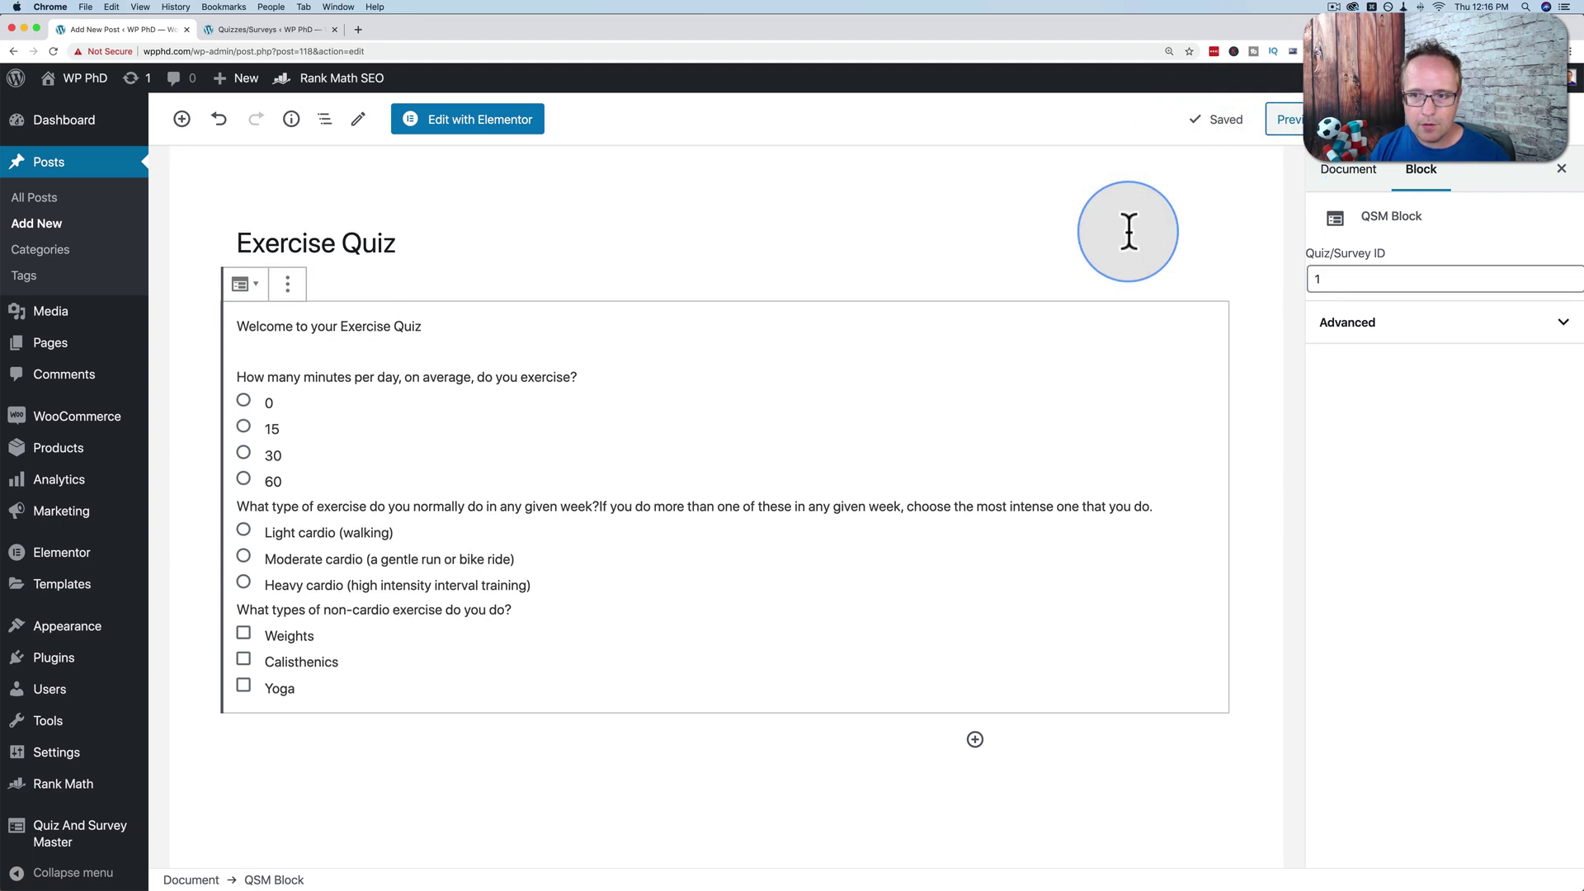
click(1291, 128)
click(373, 27)
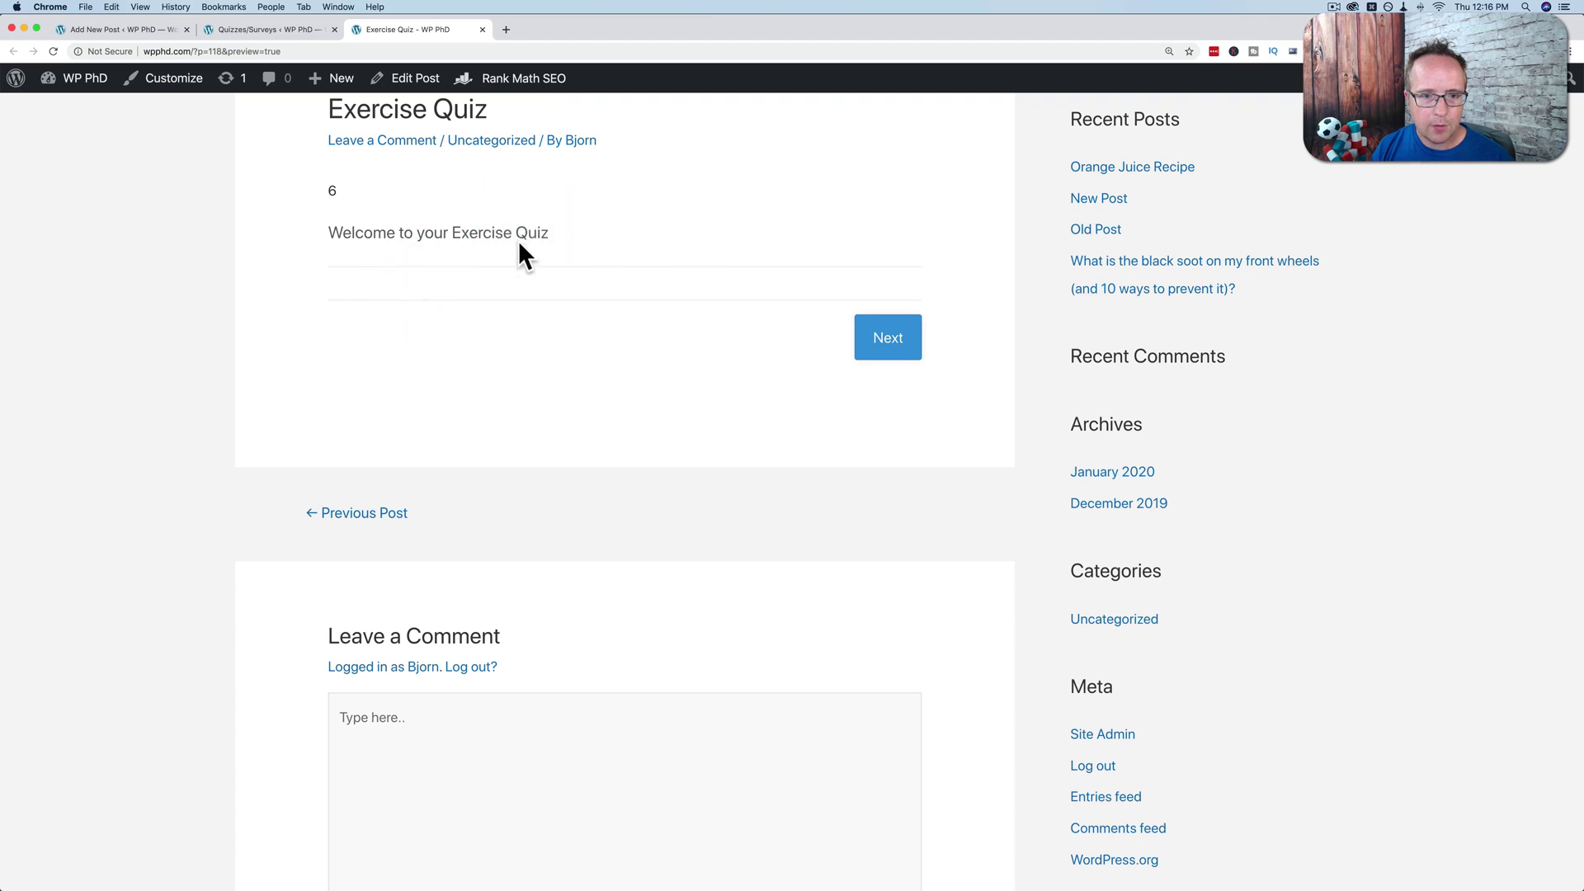
click(885, 337)
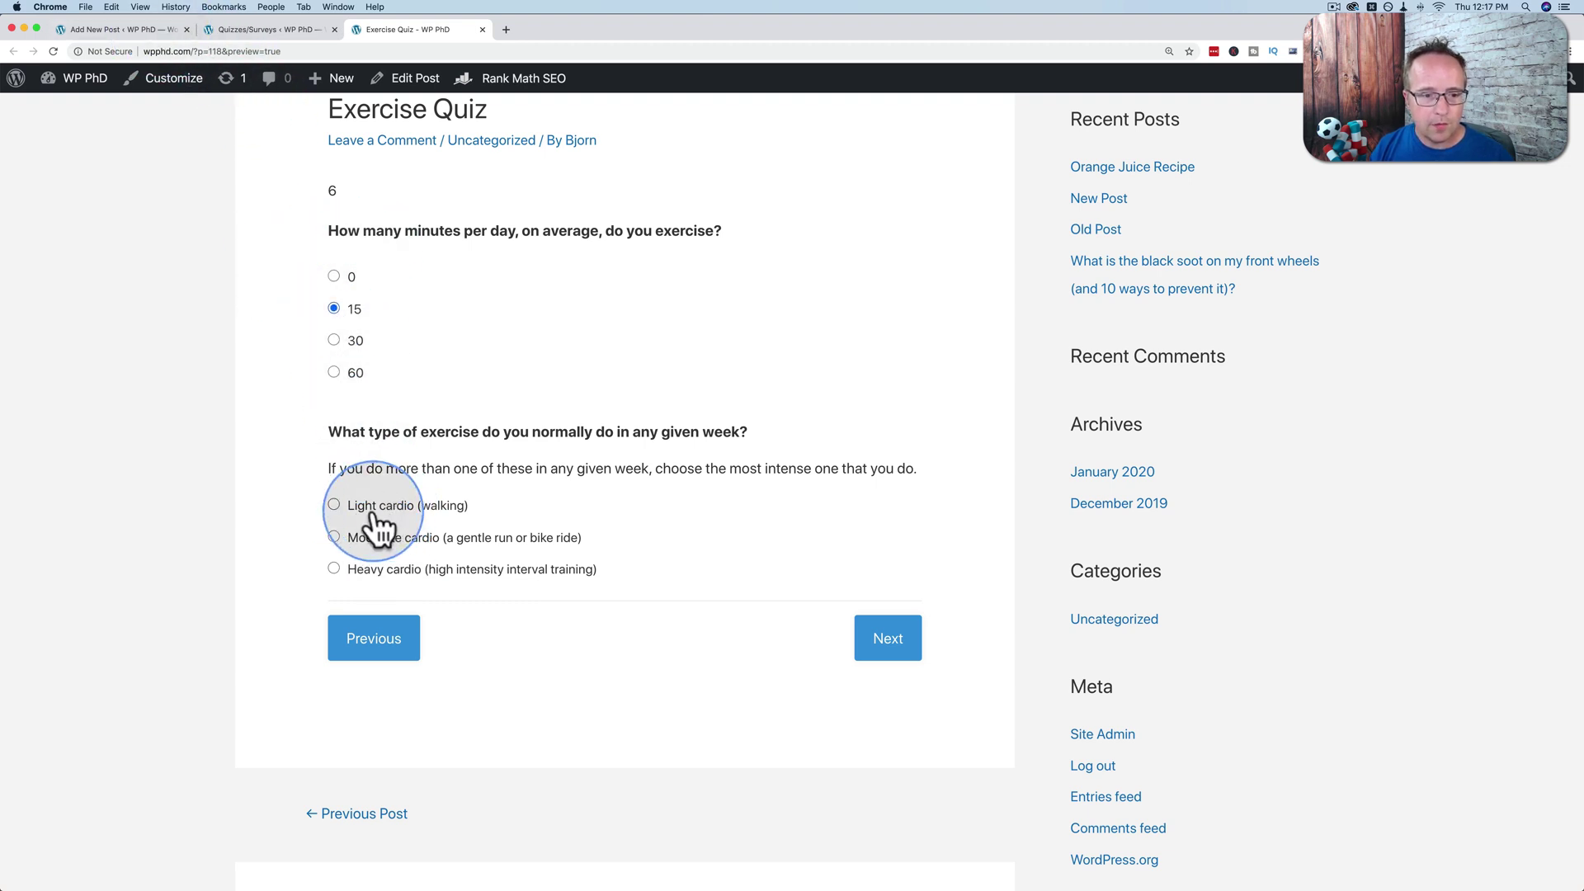
click(334, 504)
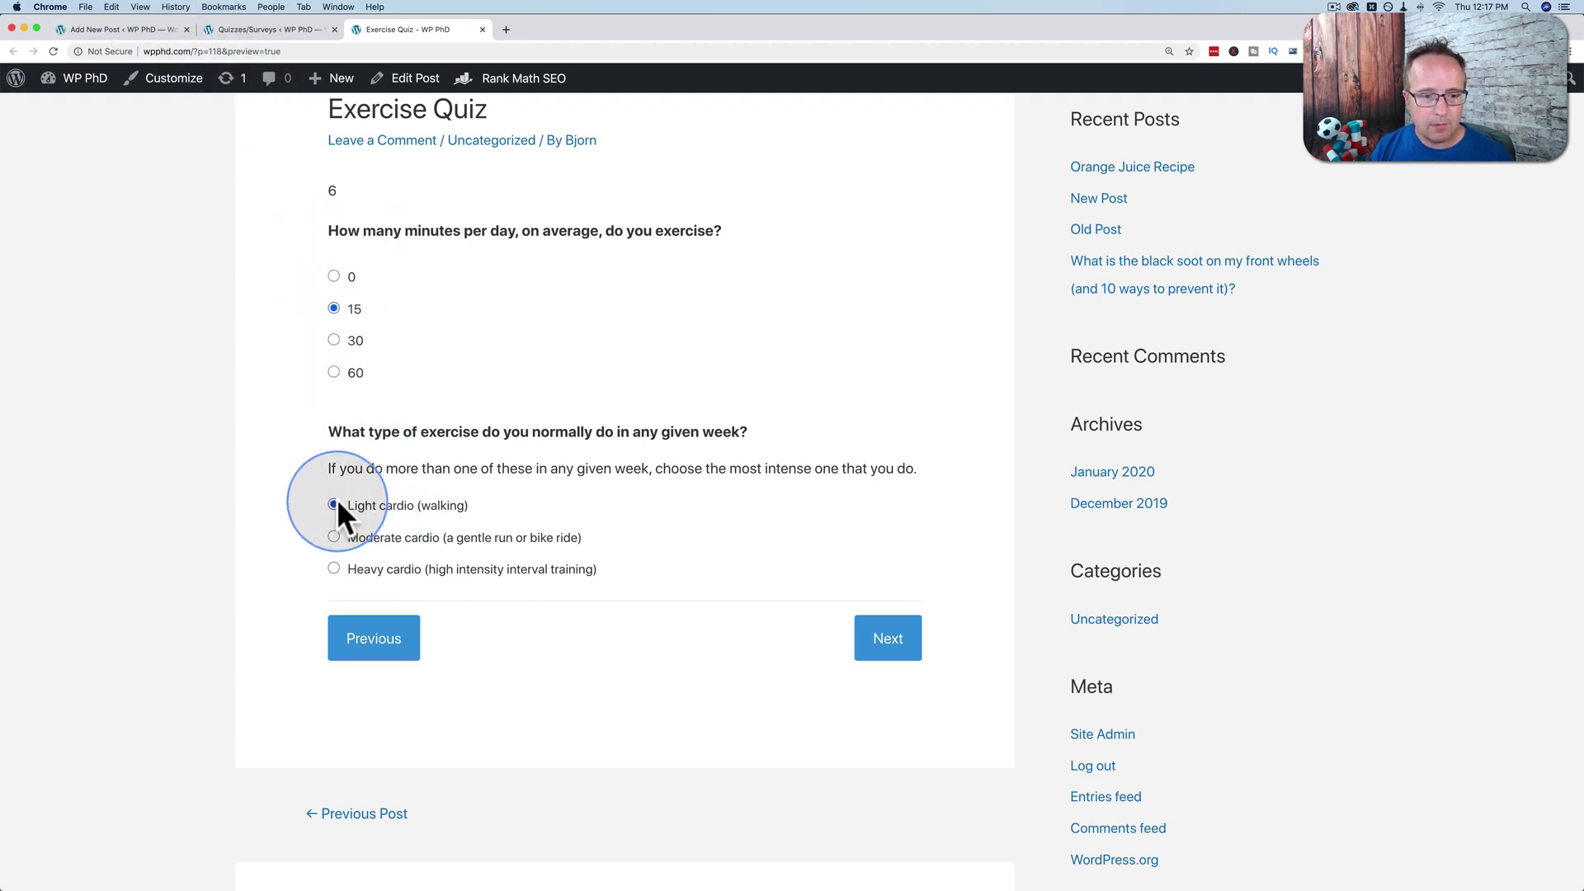
click(897, 640)
scroll(351, 487, down, 3)
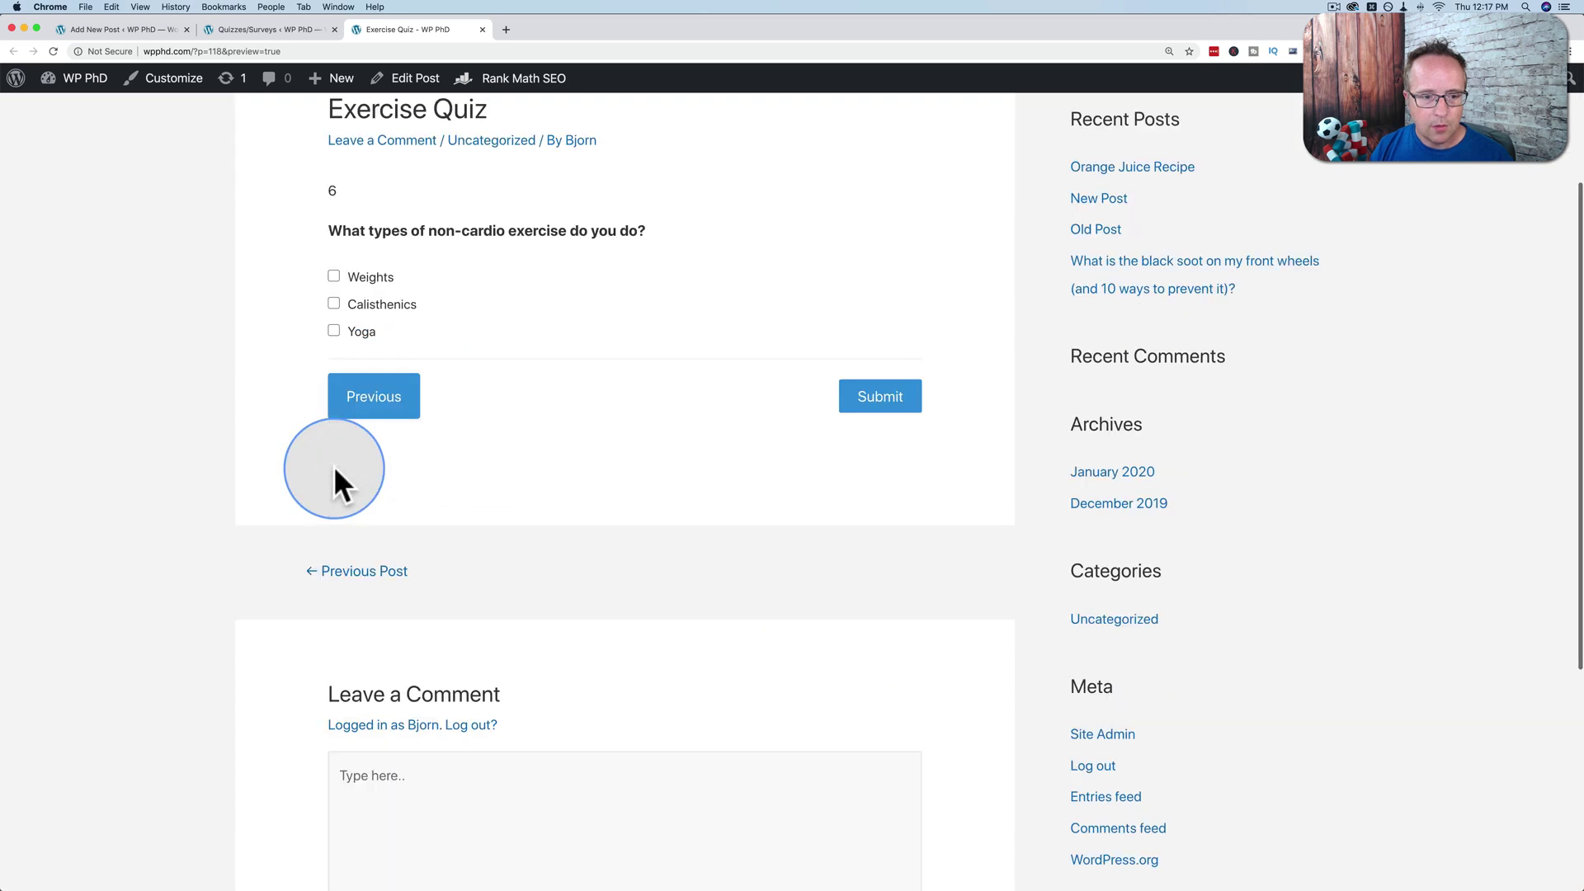
Step: Choose Calisthenics and Yoga as the non-cardio exercises and submit the quiz
click(333, 303)
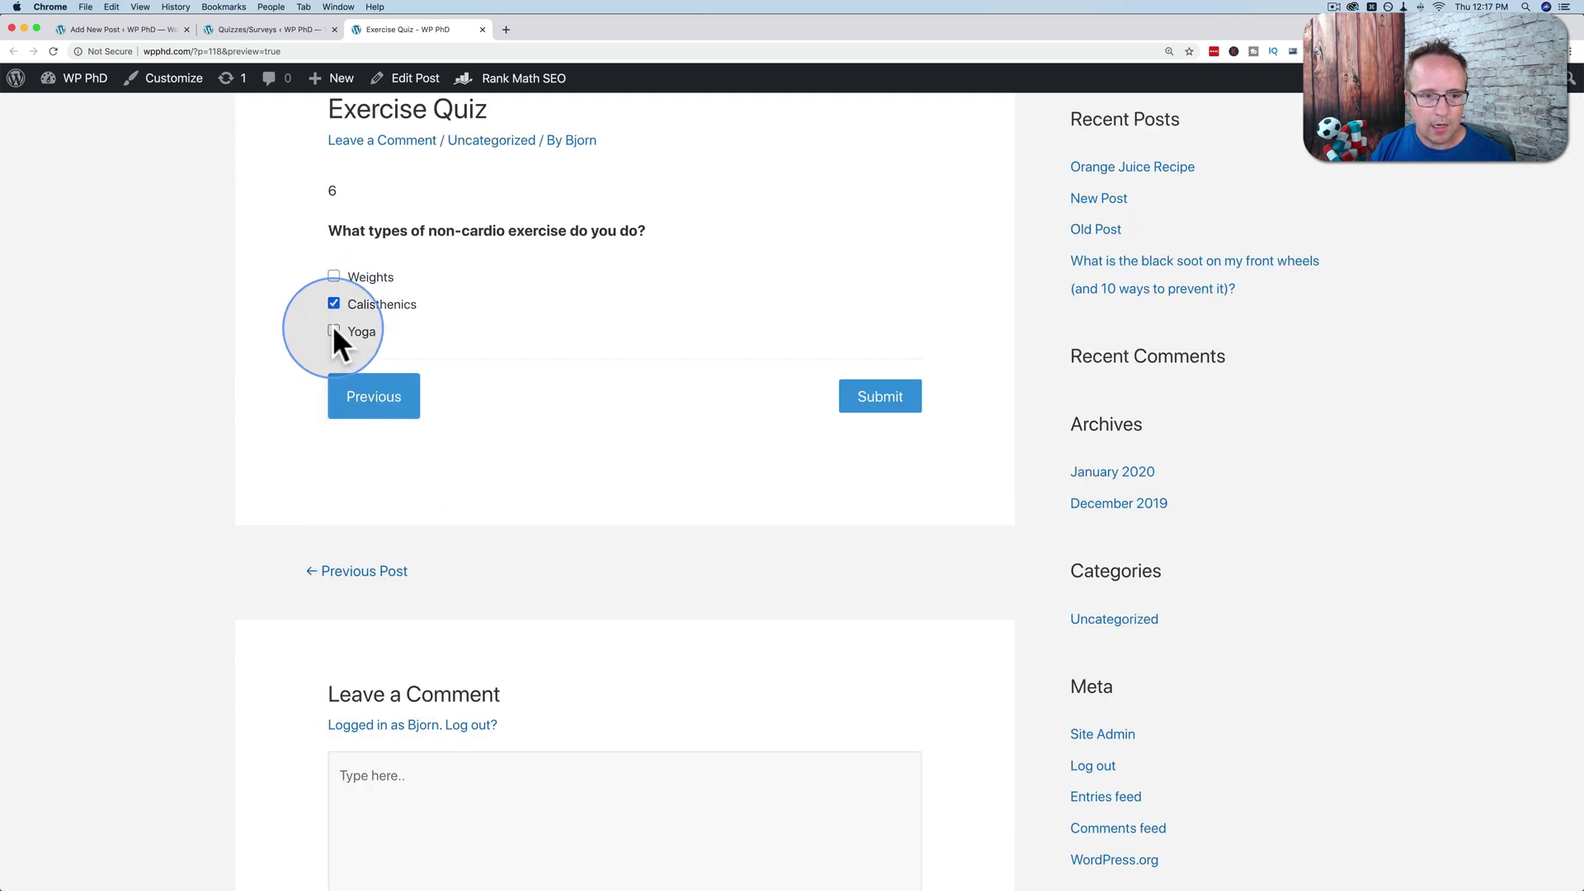
click(334, 330)
click(879, 398)
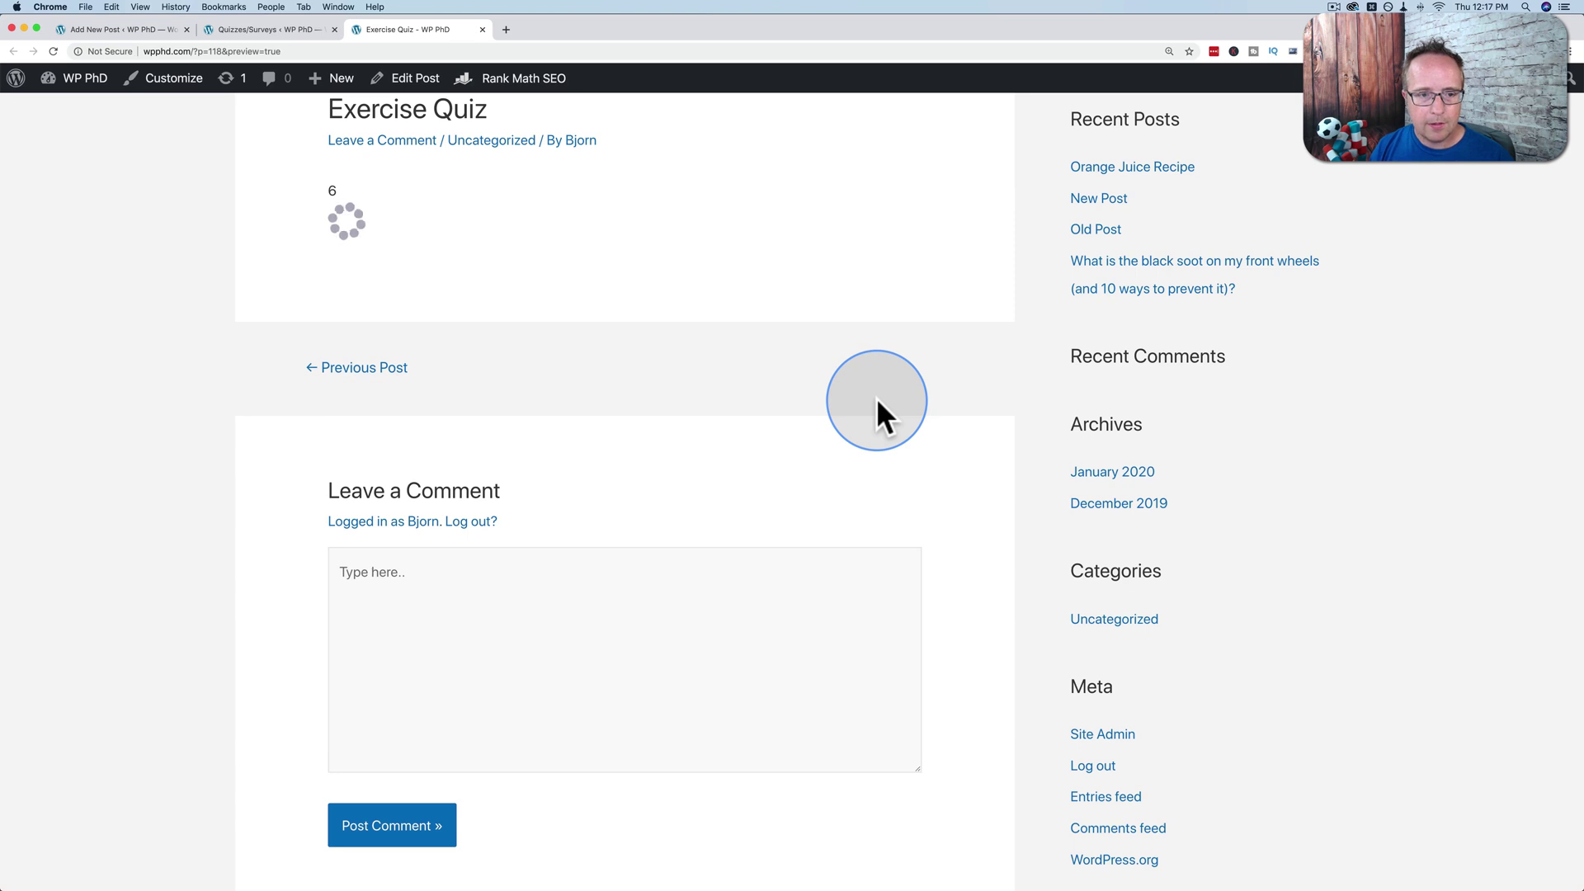
Step: Examine the submitted quiz's results page: the thank-you line, the question and answer summary, and the score message
drag(333, 241, 551, 241)
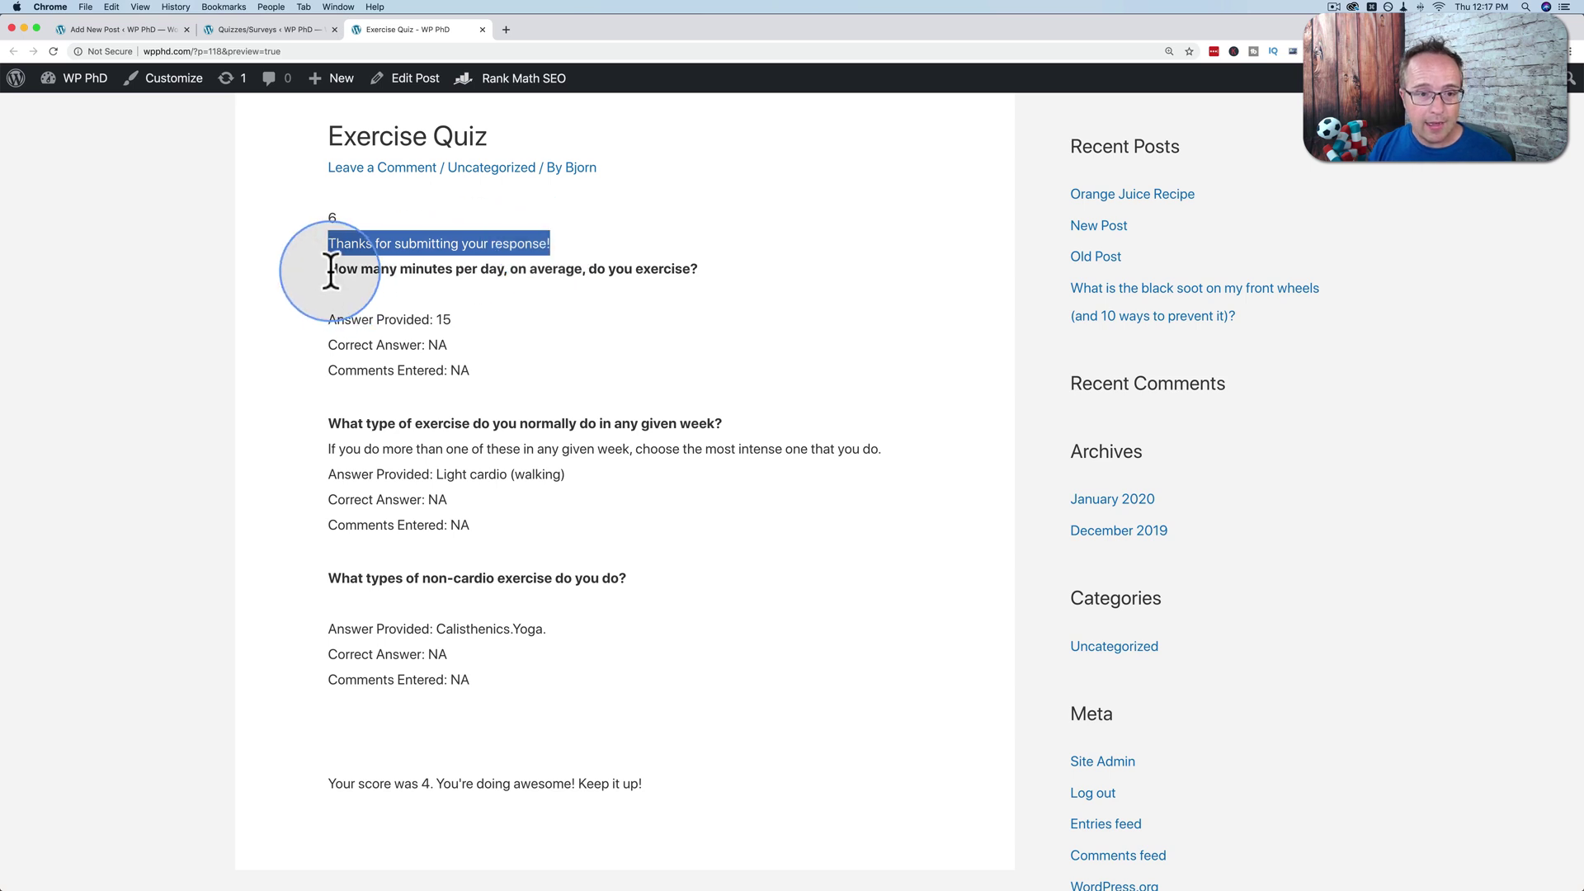
drag(331, 270, 502, 587)
scroll(526, 422, down, 2)
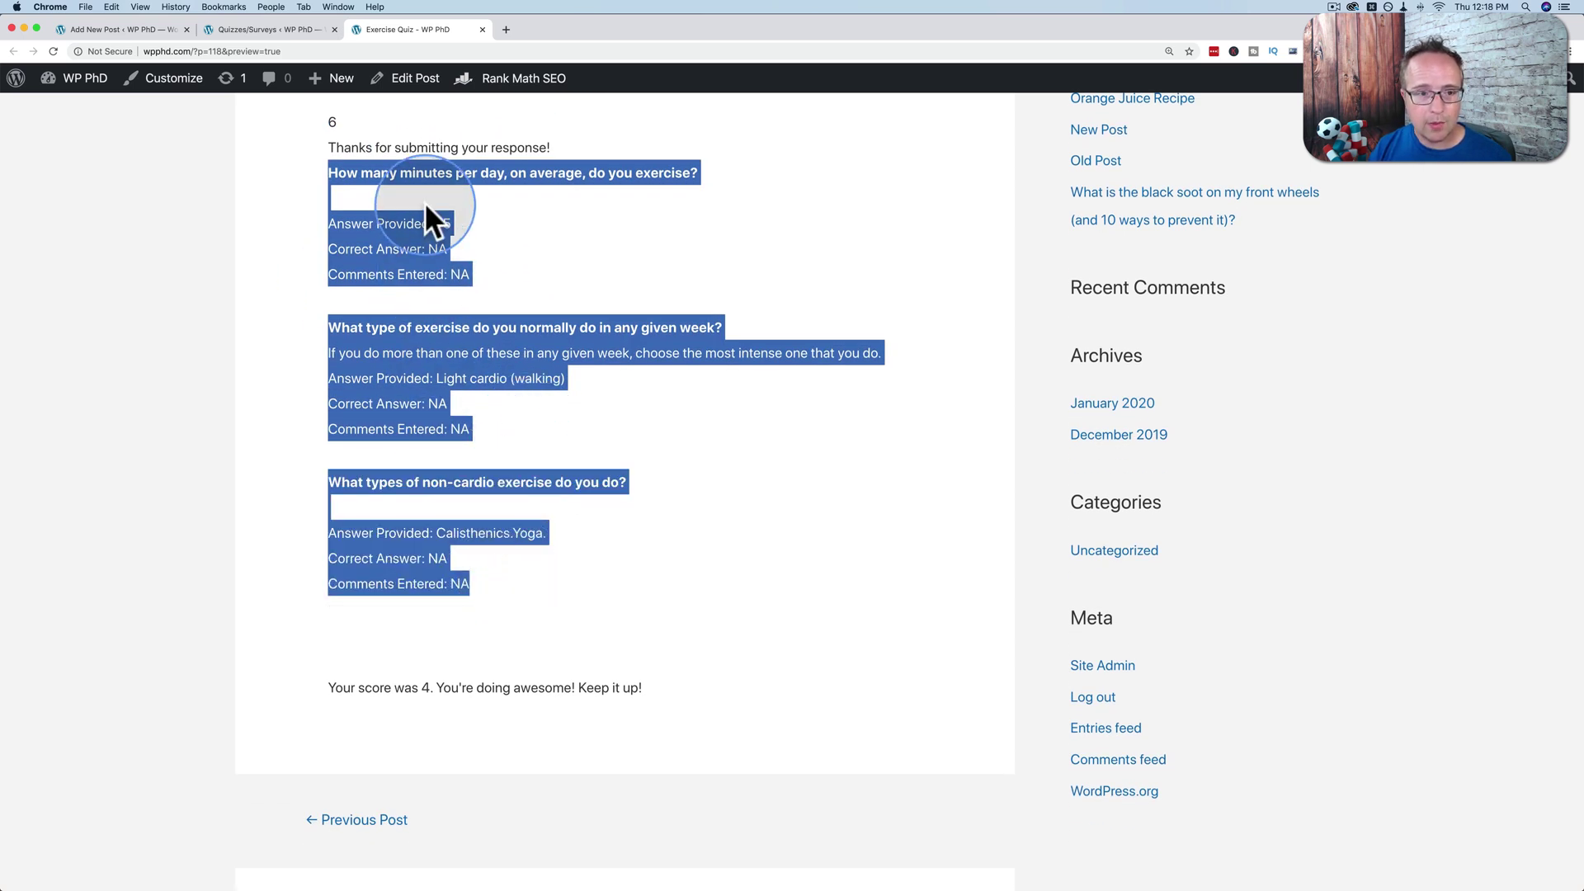
click(434, 248)
drag(429, 248, 468, 278)
scroll(479, 388, down, 1)
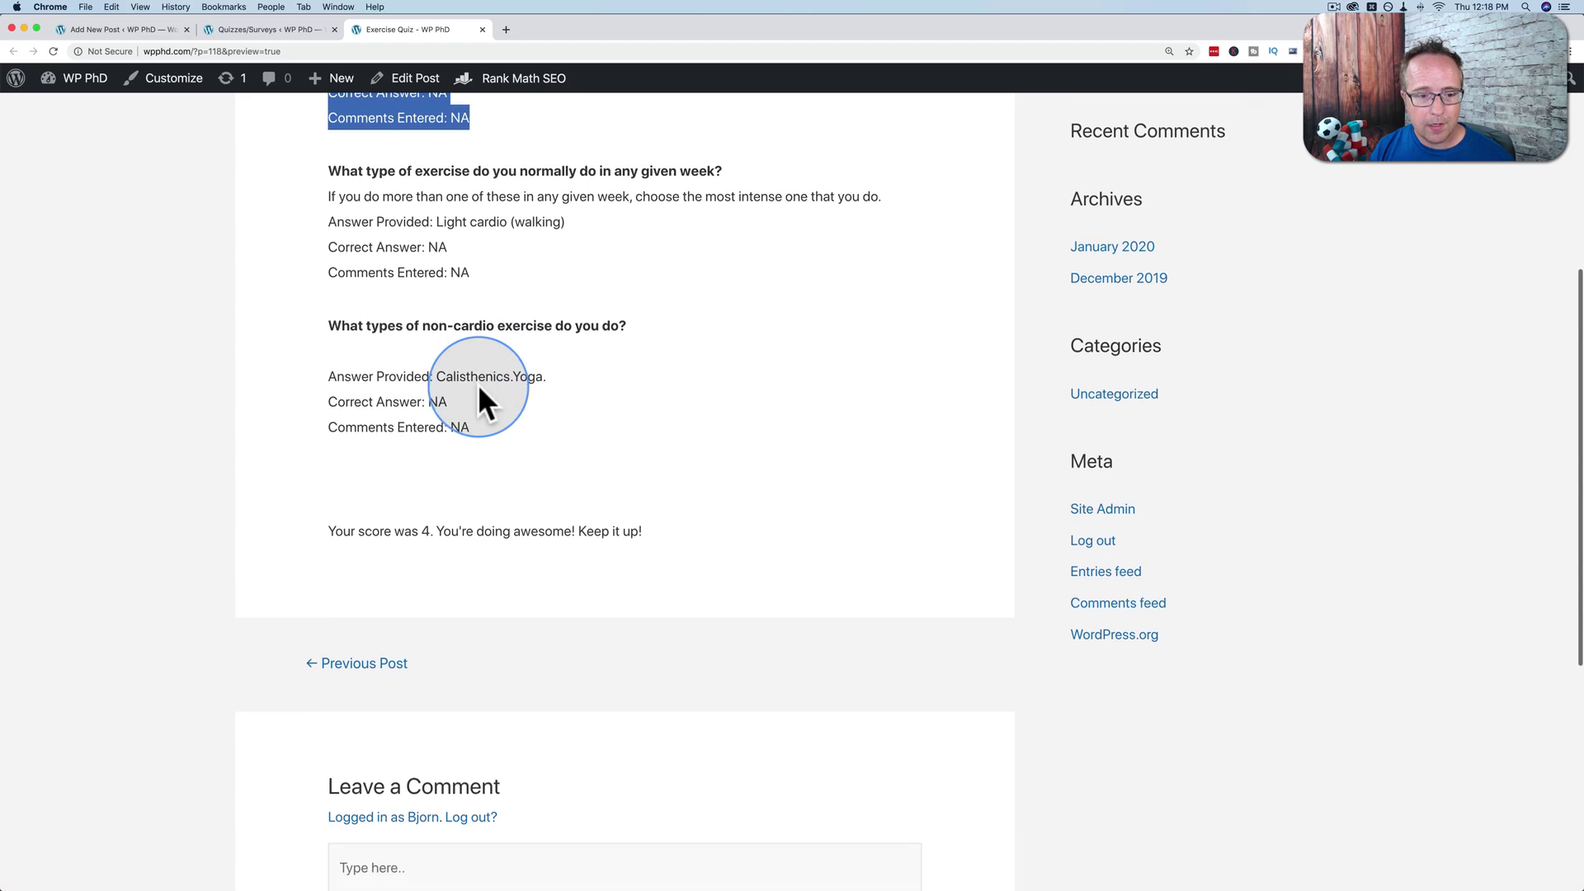
drag(327, 526, 665, 525)
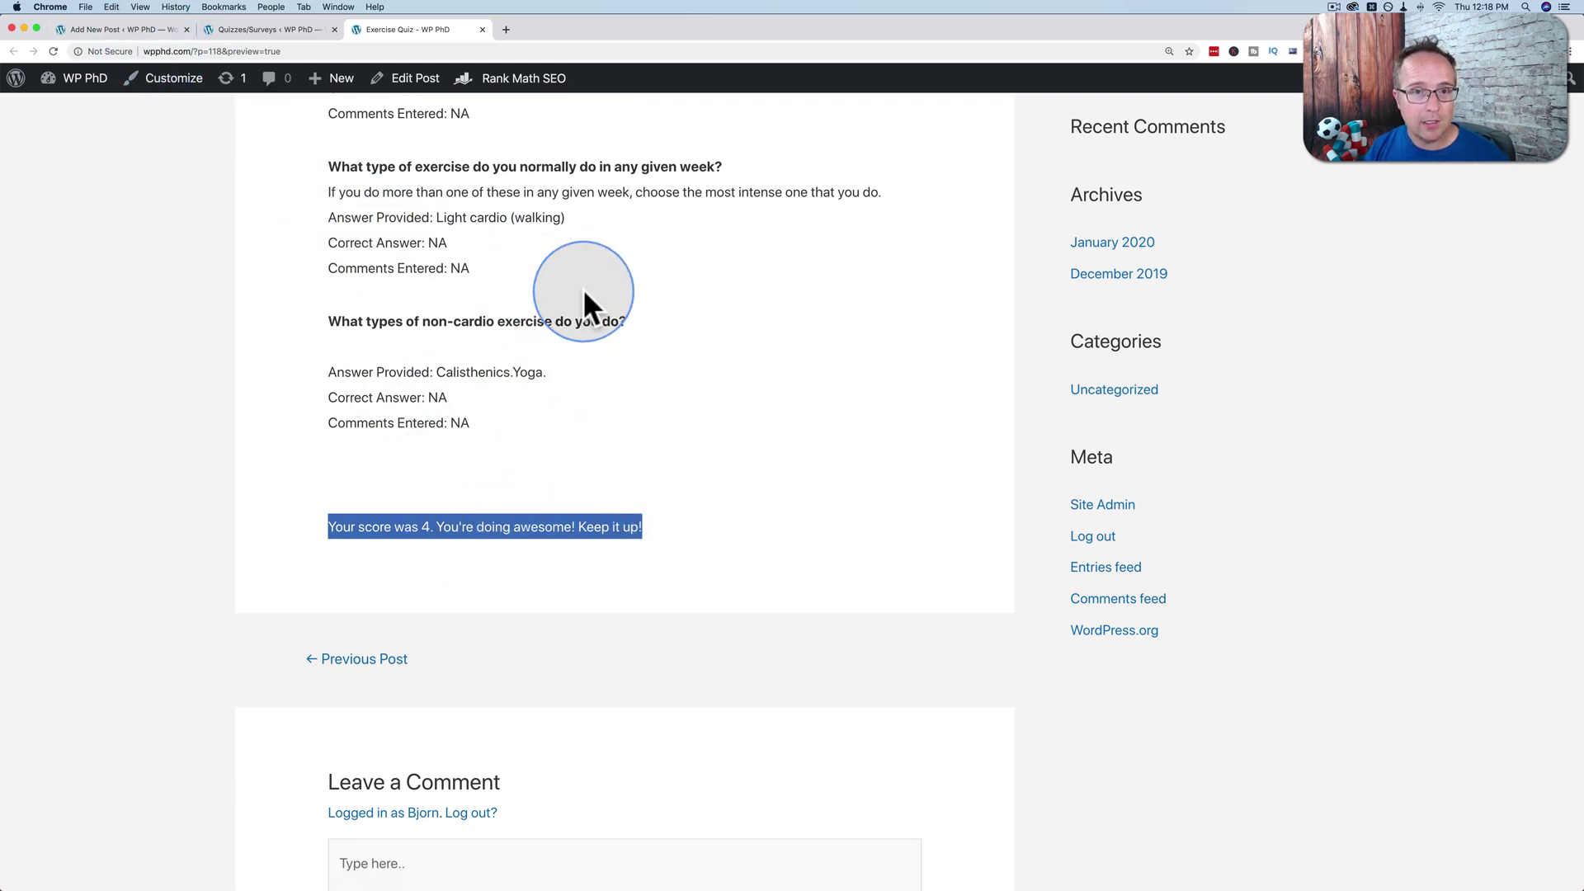
Step: Compare the answers provided to each of the three questions with the score message at the end of the results
scroll(582, 289, up, 3)
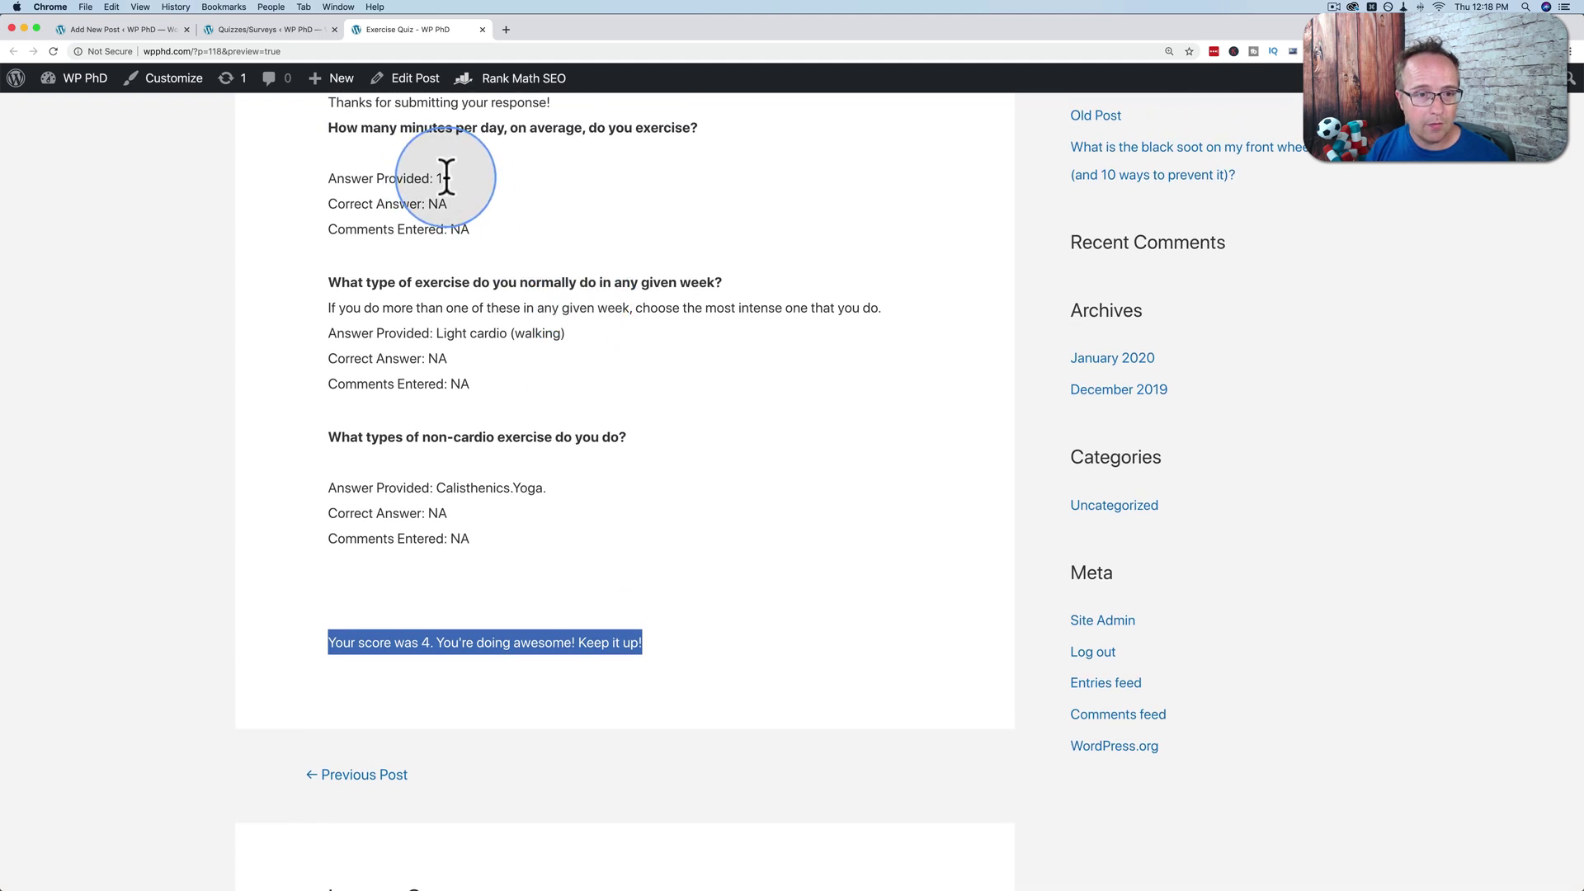
double_click(446, 178)
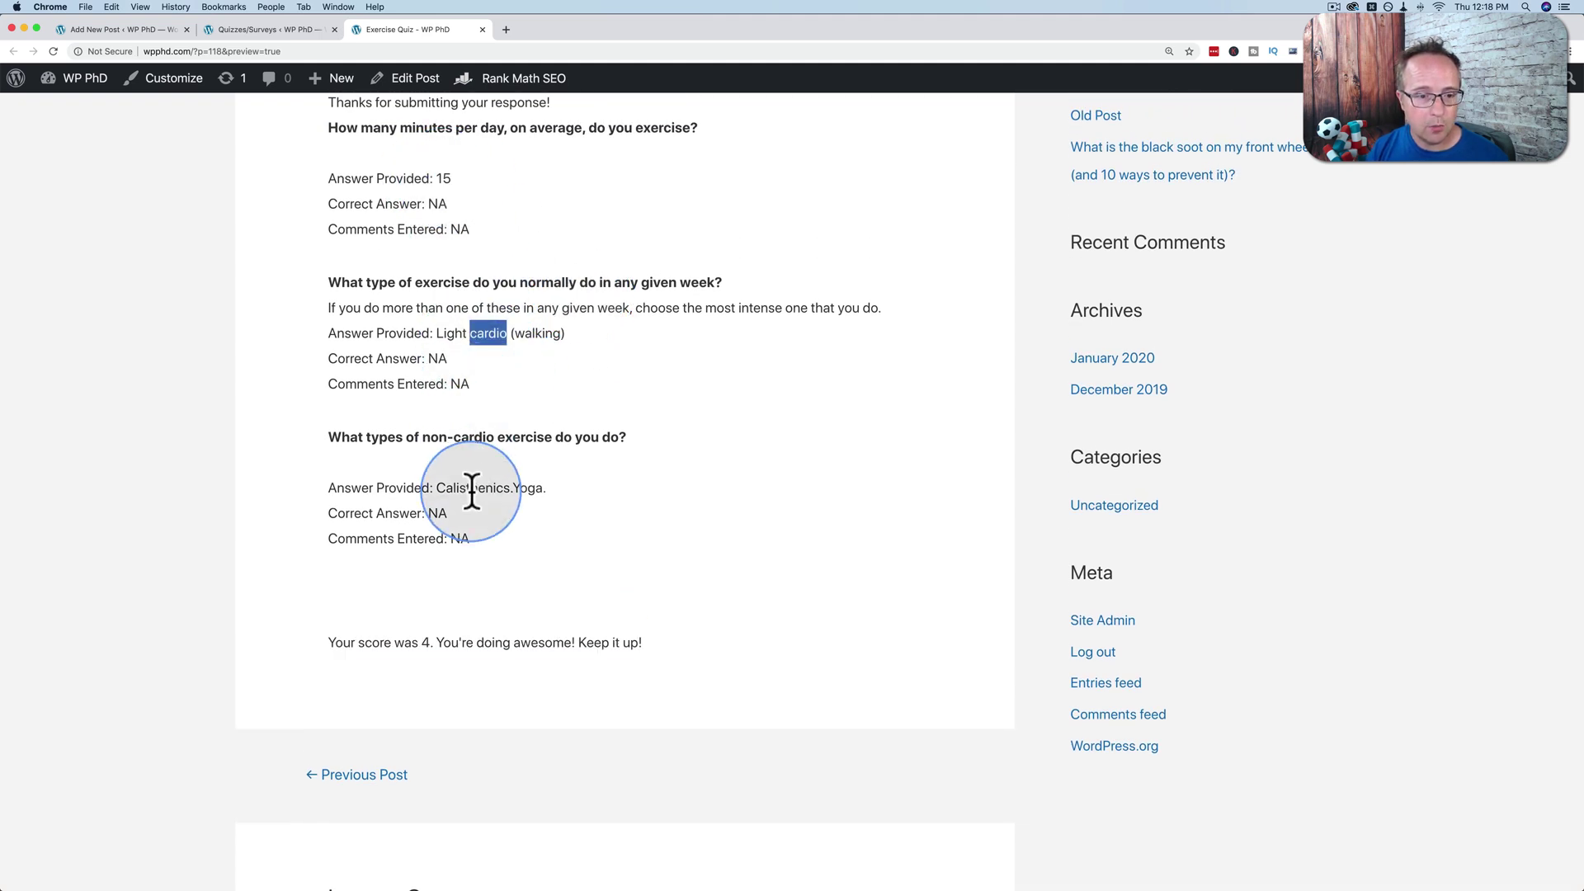
drag(552, 488, 435, 488)
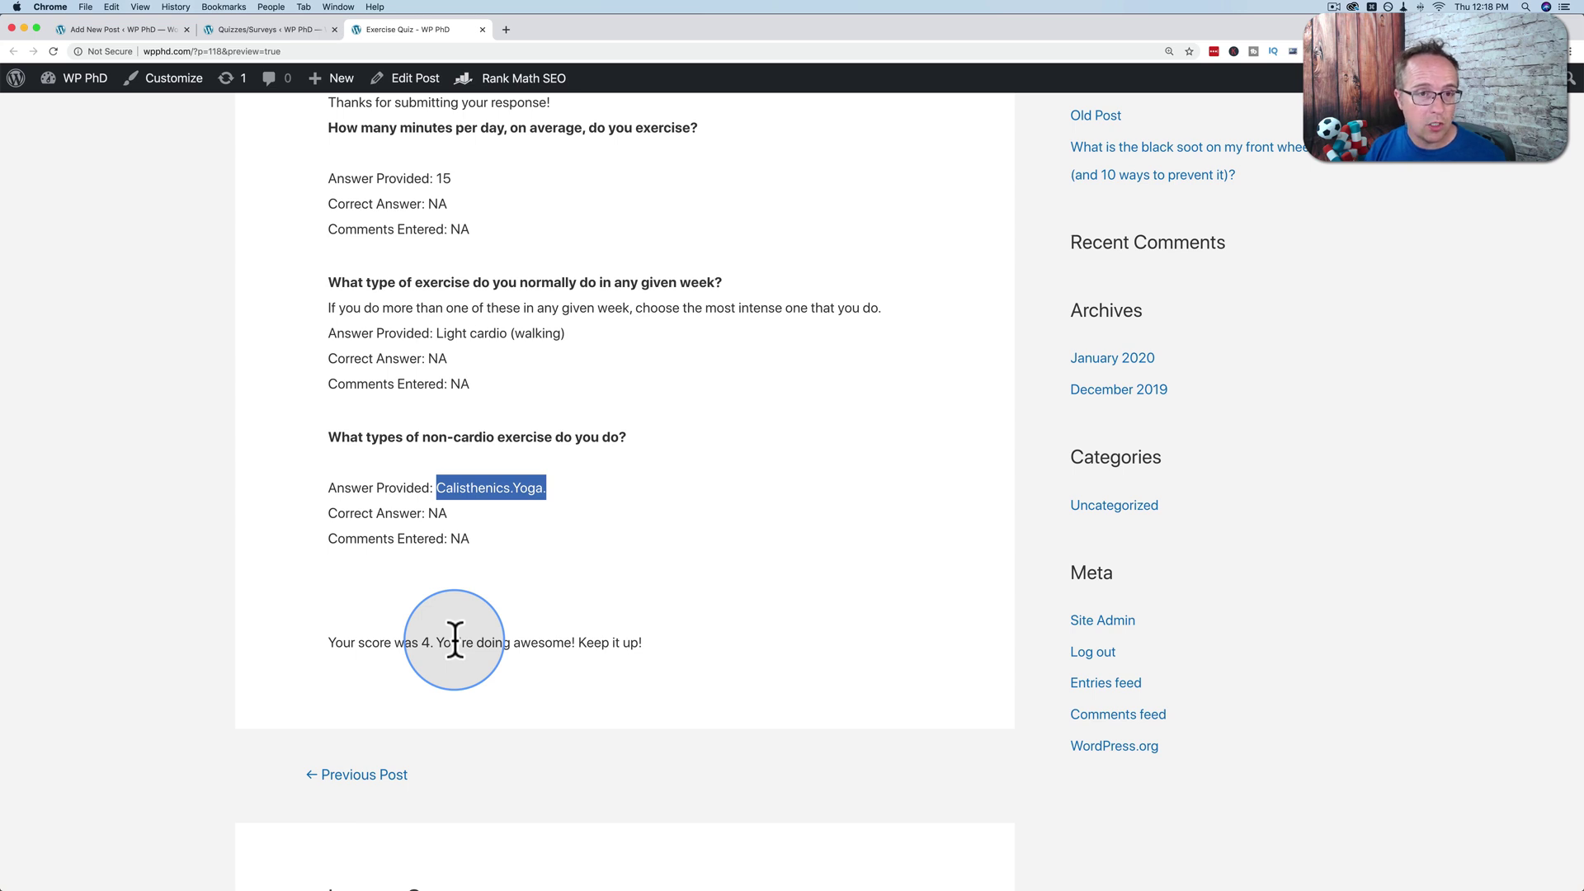
scroll(417, 644, up, 3)
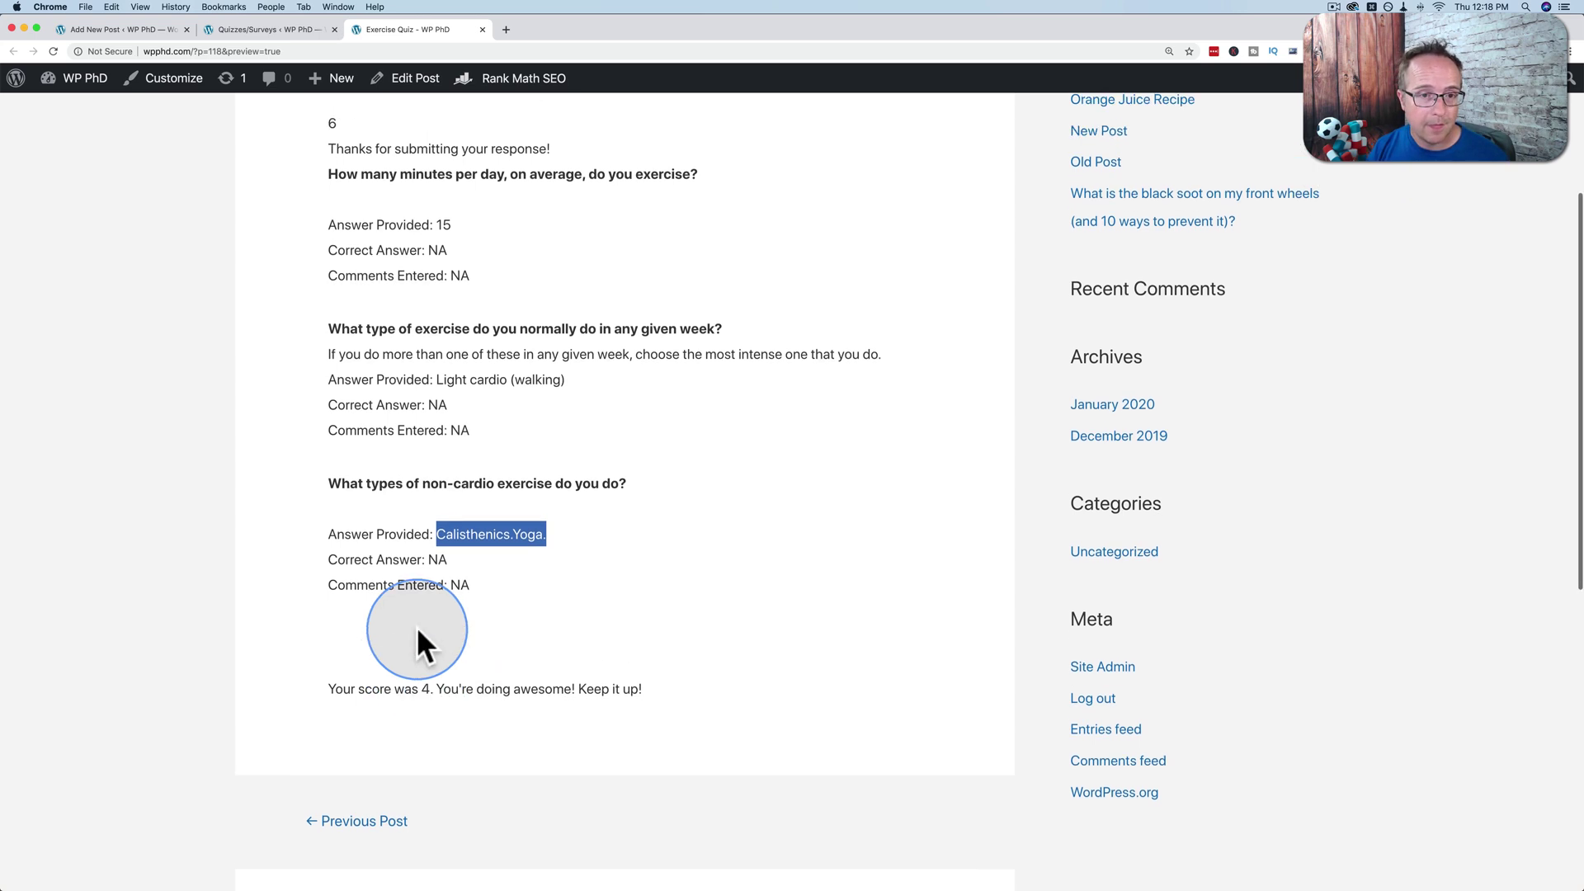
scroll(438, 497, down, 3)
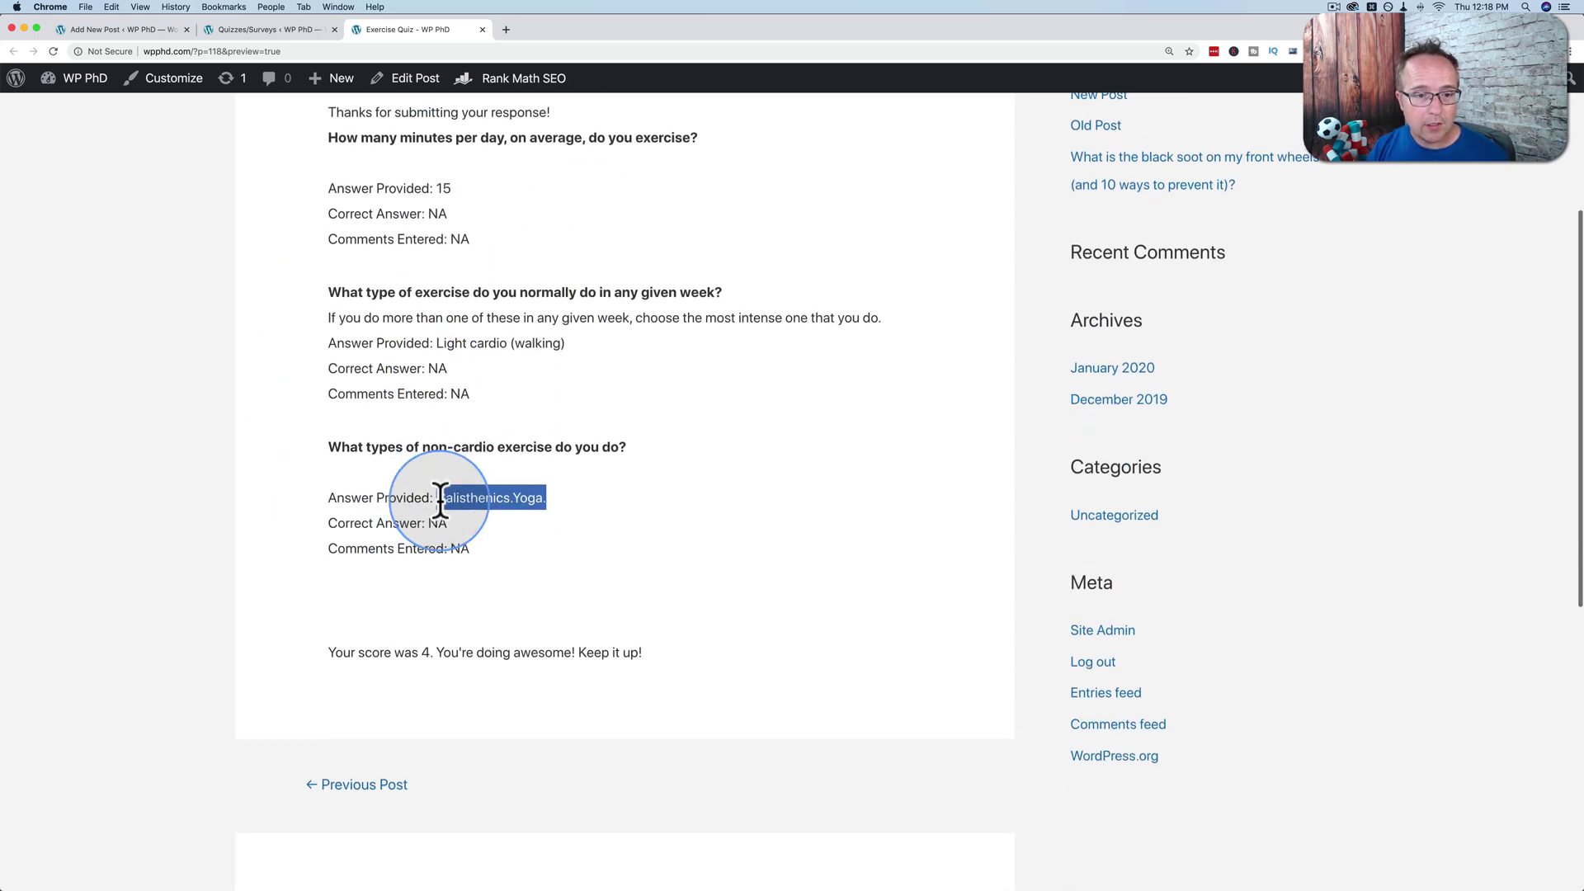
Step: Reload the quiz preview and answer the first question page with 0 minutes and "Light cardio (walking)"
click(256, 29)
click(394, 28)
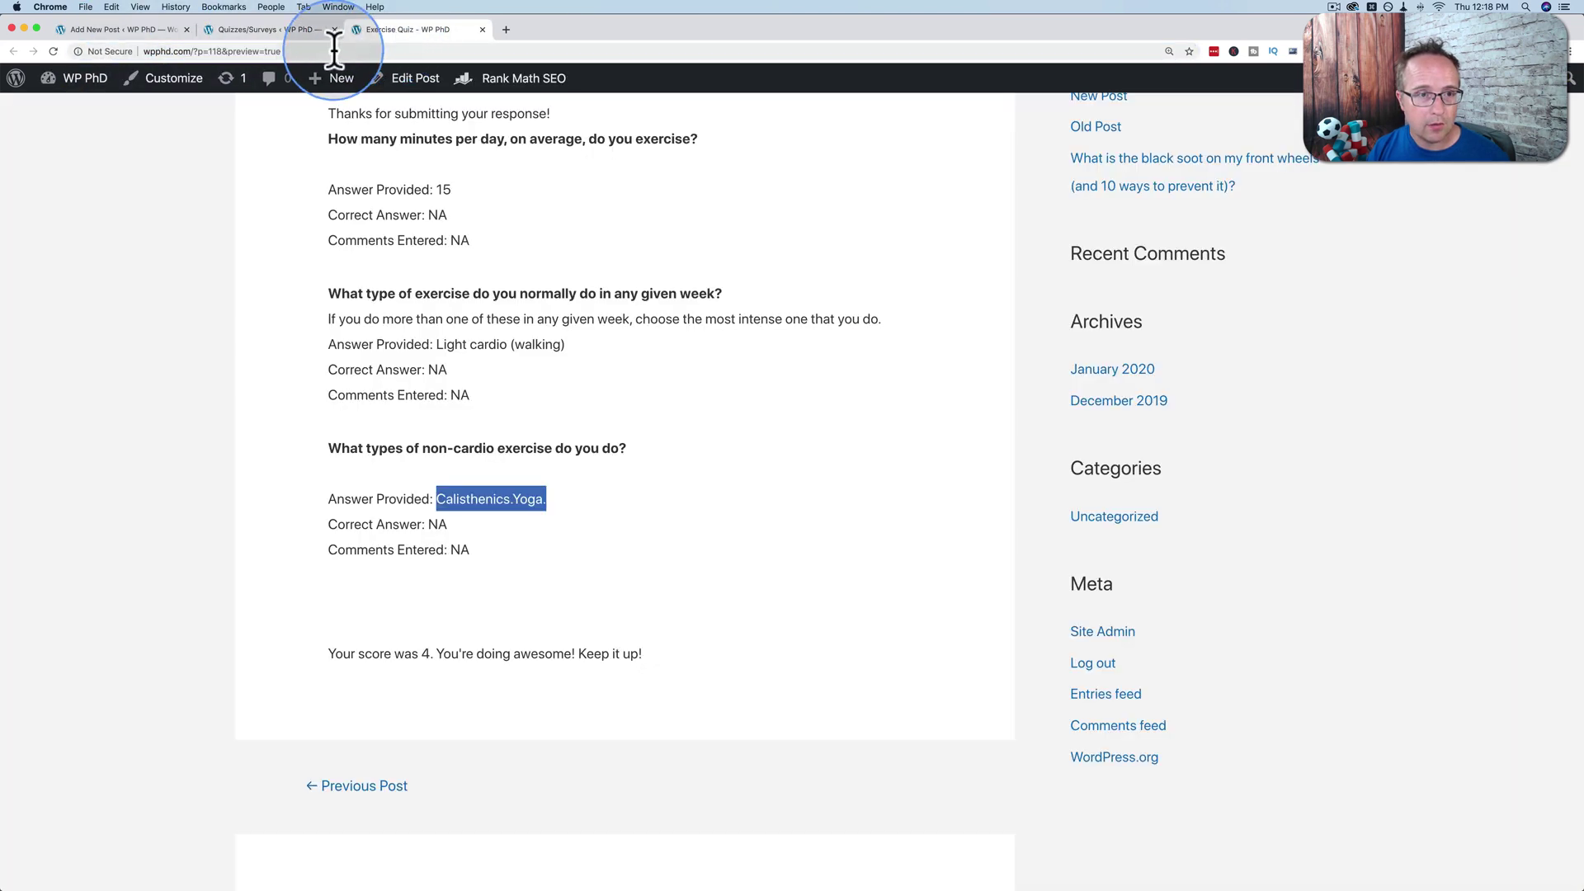
key(super+r)
click(879, 241)
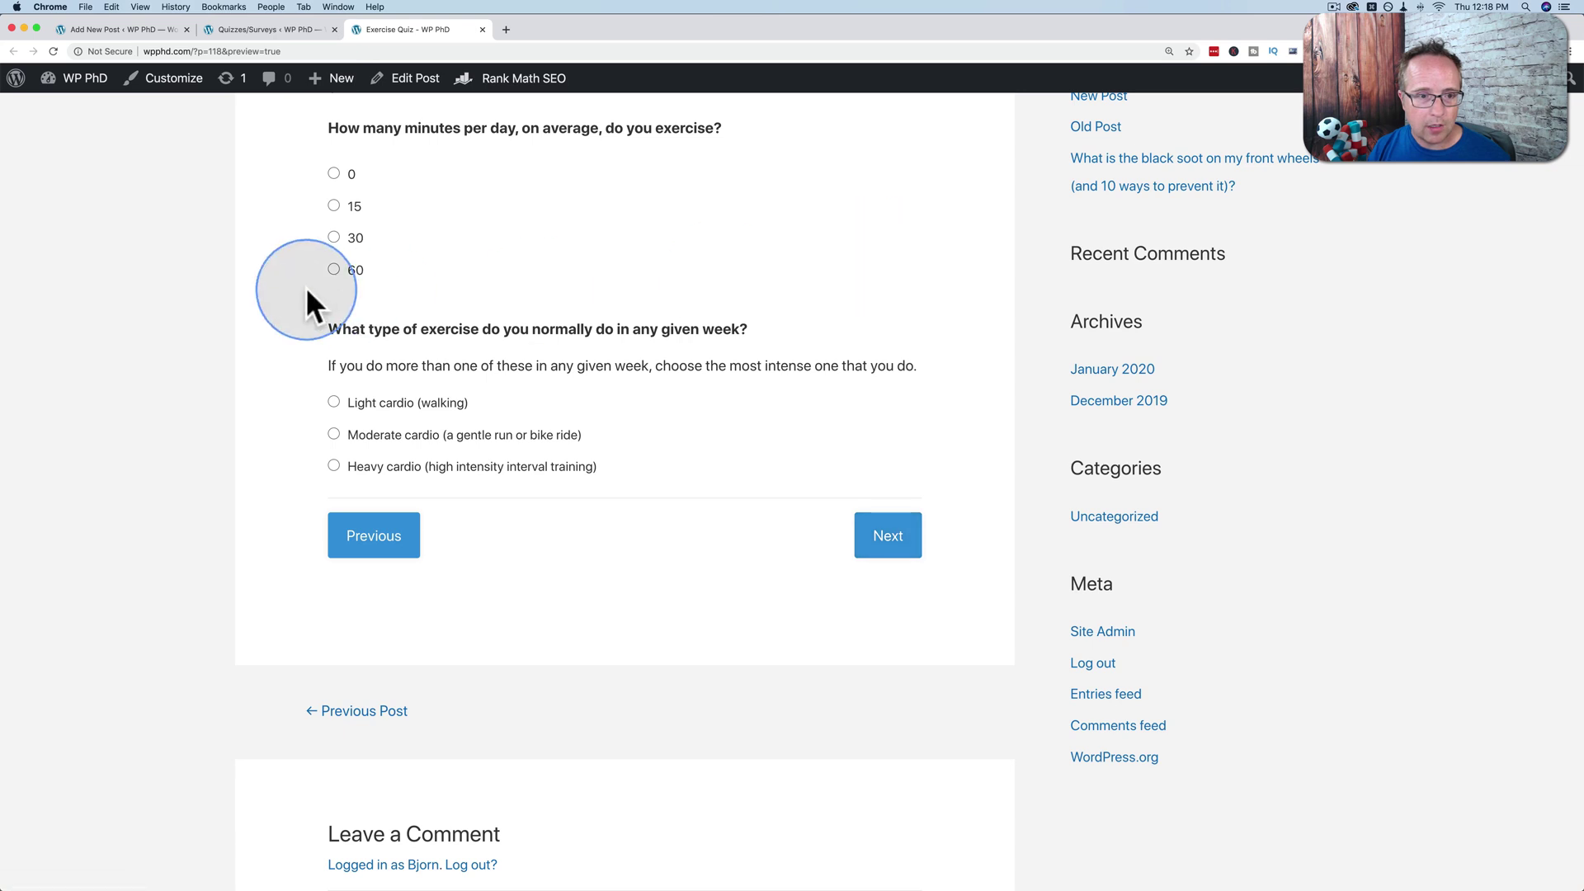
scroll(318, 247, up, 1)
scroll(334, 245, up, 1)
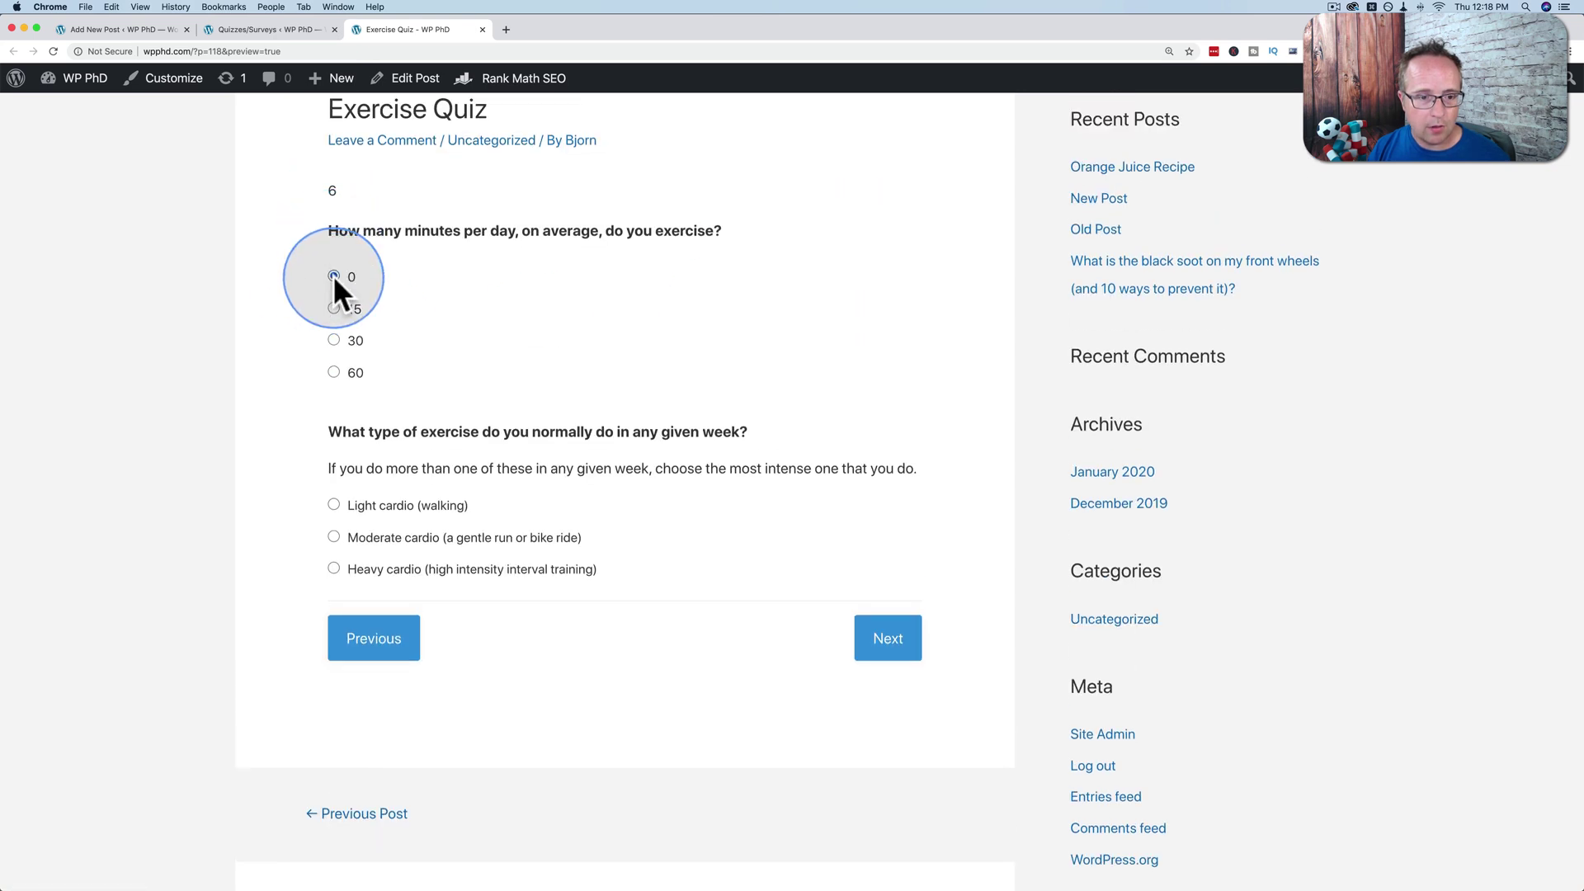
click(333, 276)
click(334, 505)
click(889, 653)
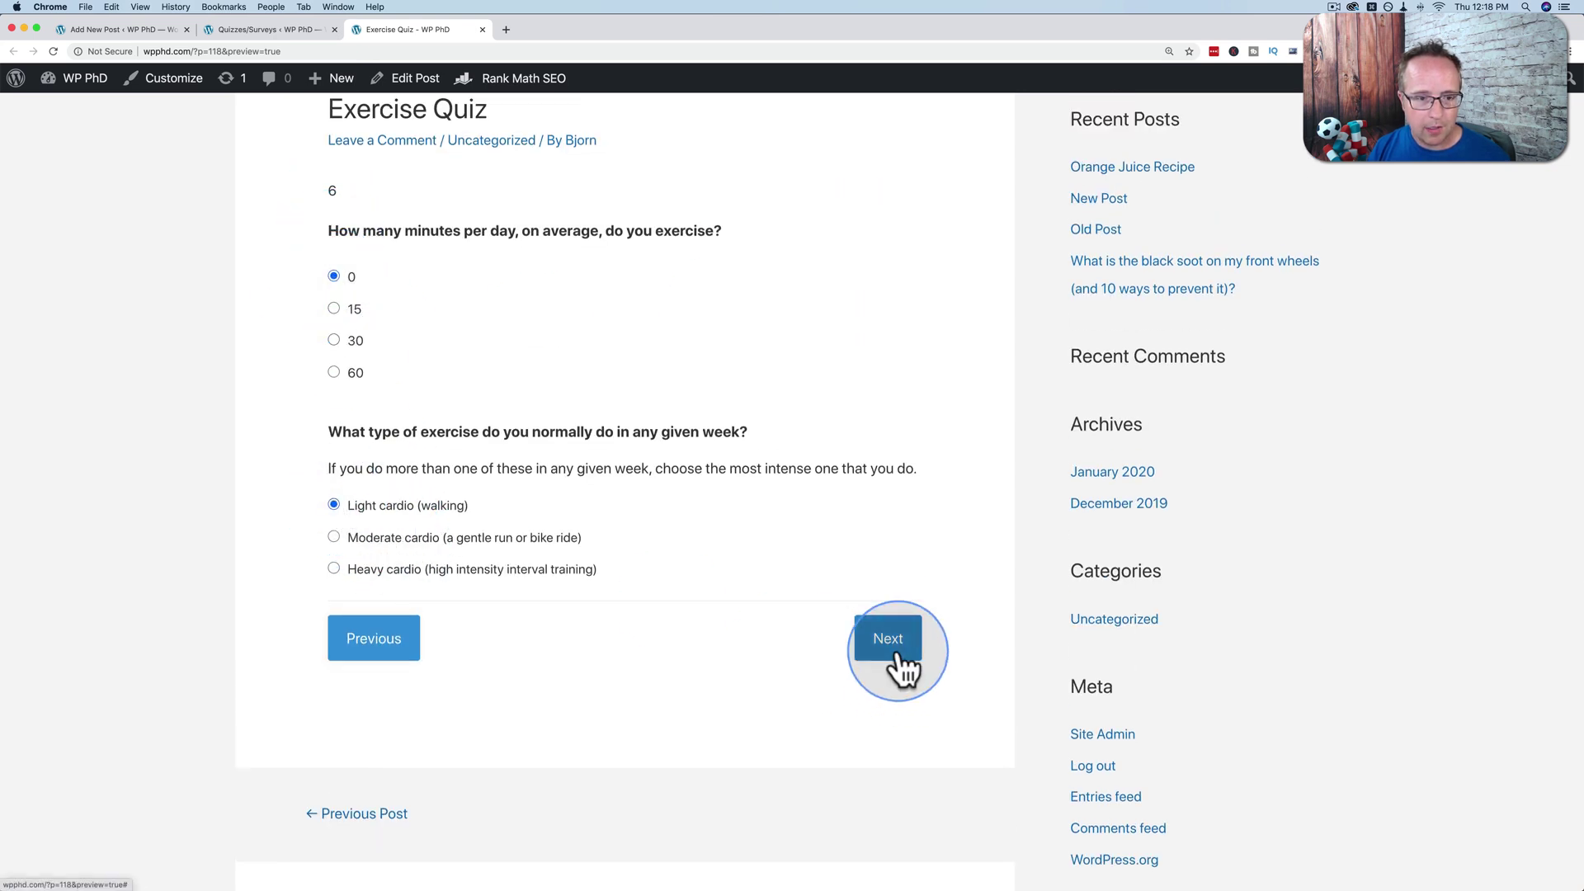
Step: Continue to the last quiz page, choose Weights as the non-cardio exercise and submit the quiz
scroll(335, 479, down, 3)
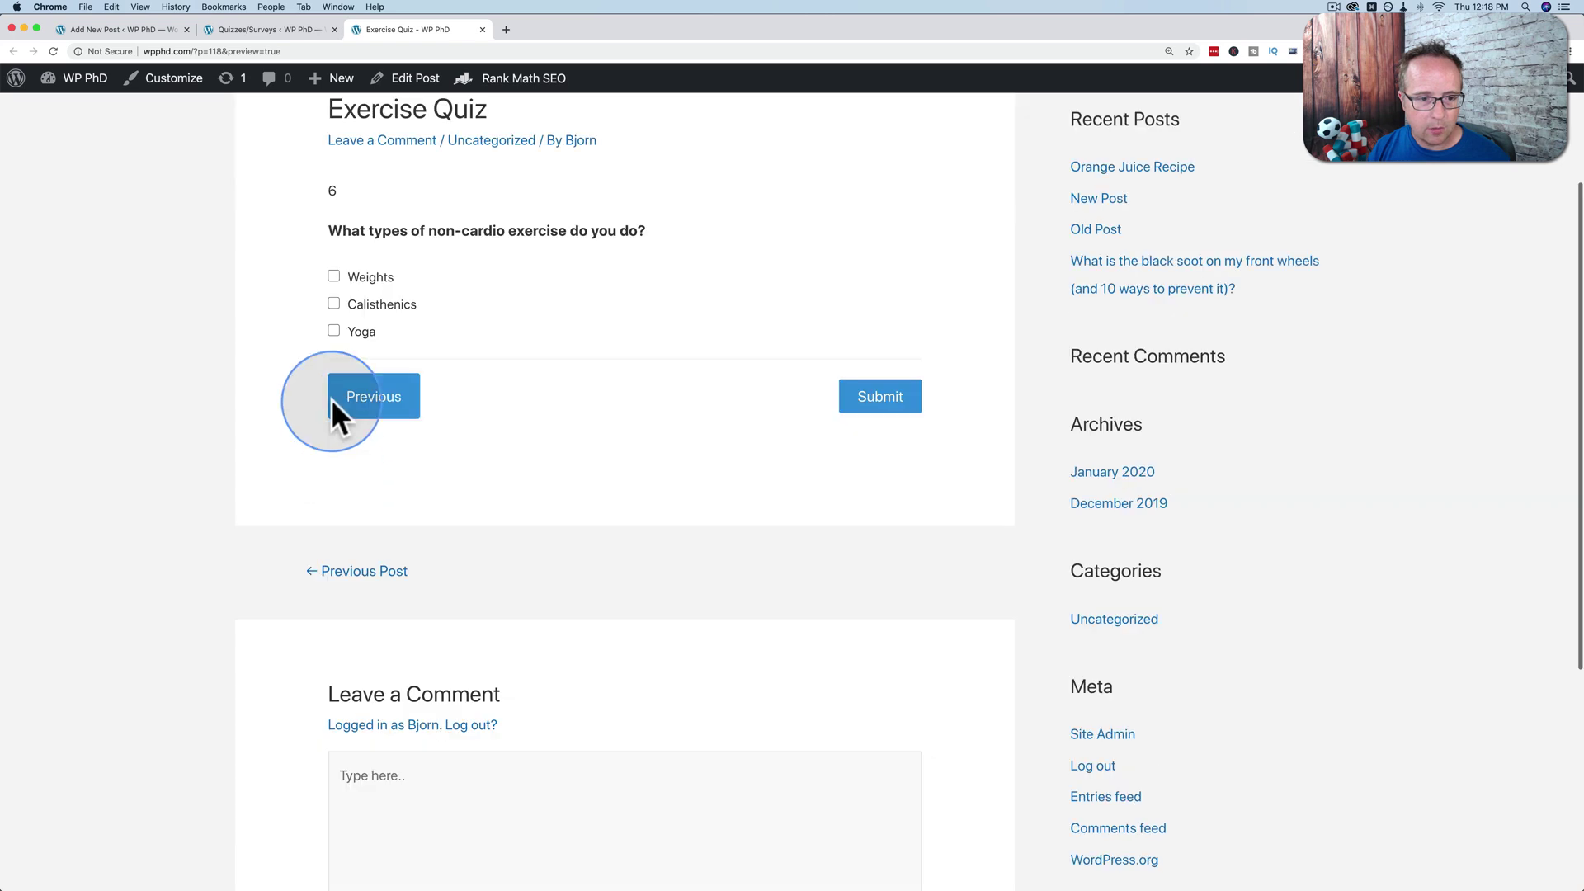
click(333, 276)
click(895, 404)
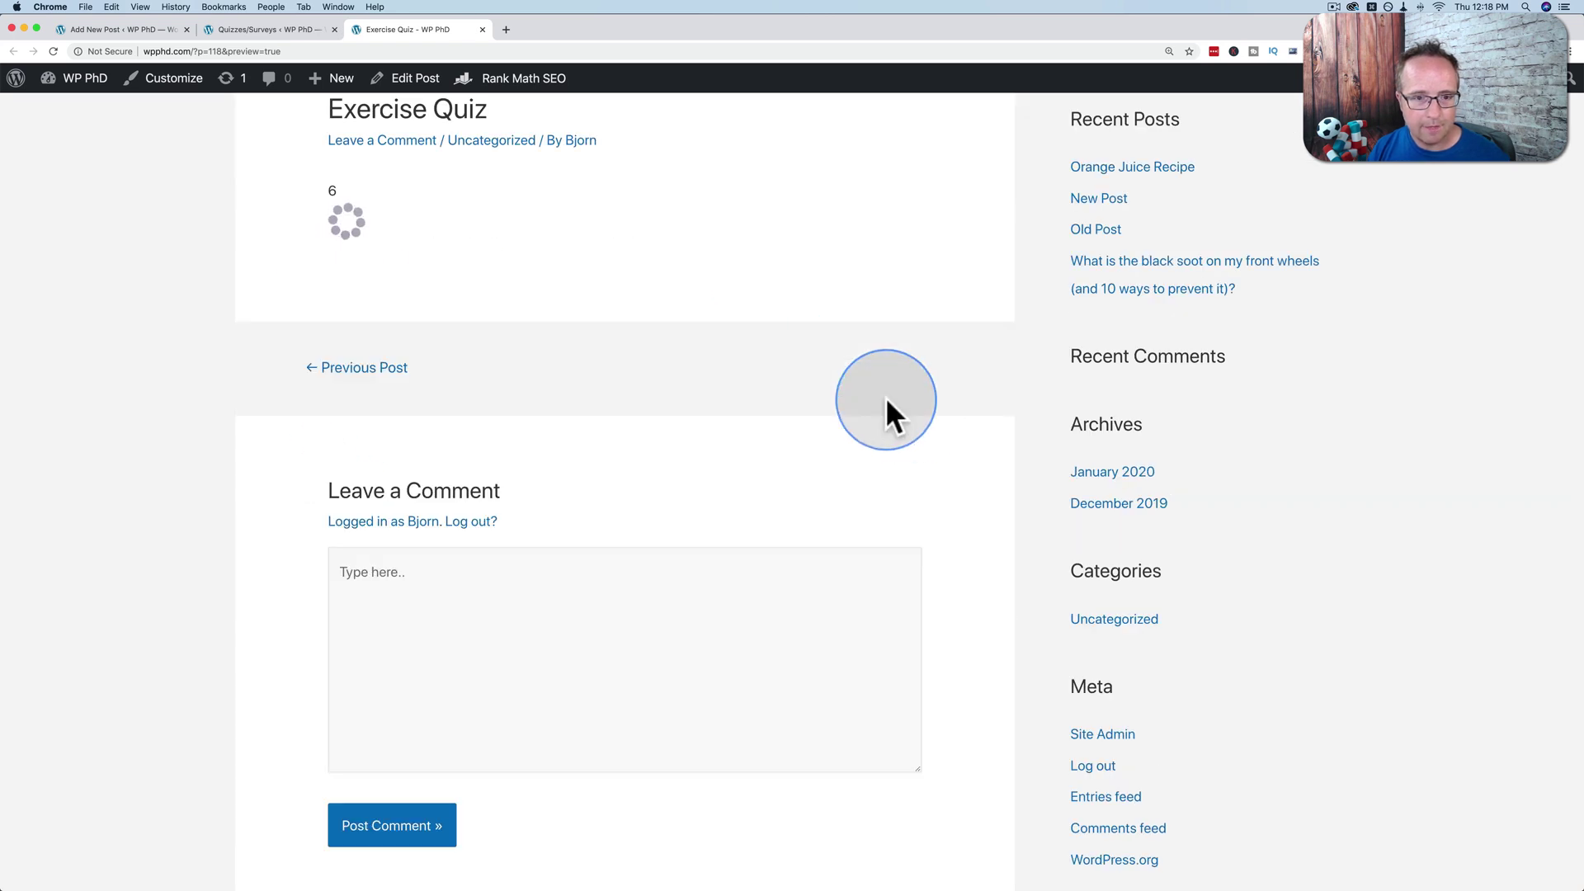
Step: Examine the submitted answers and the score message at the end of the quiz results
scroll(289, 421, down, 2)
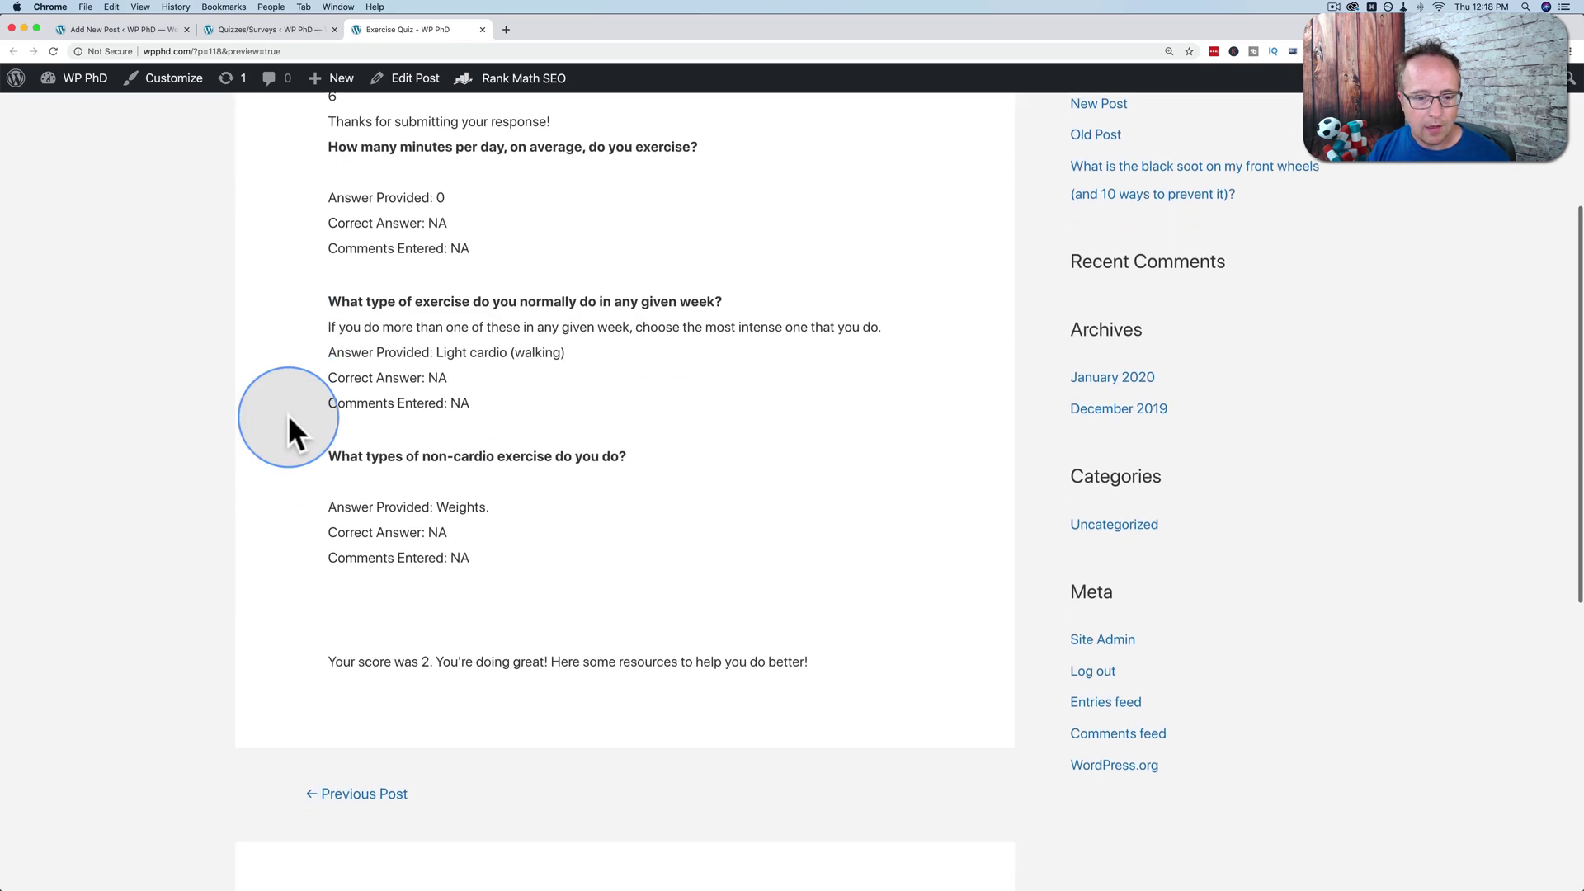
scroll(336, 618, up, 1)
scroll(353, 701, down, 2)
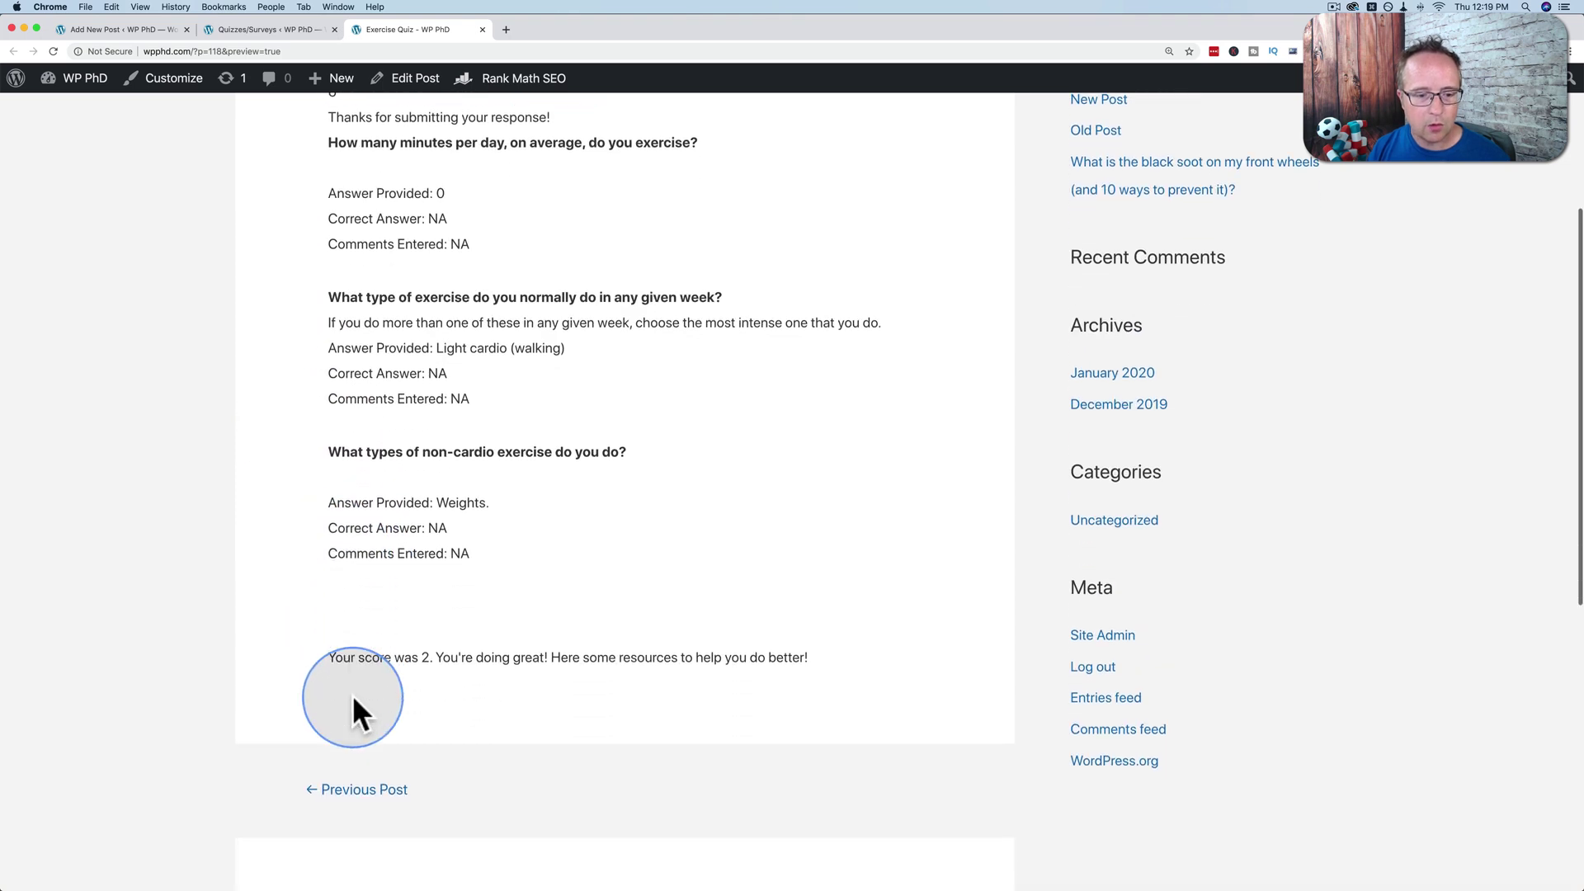
drag(329, 635, 871, 626)
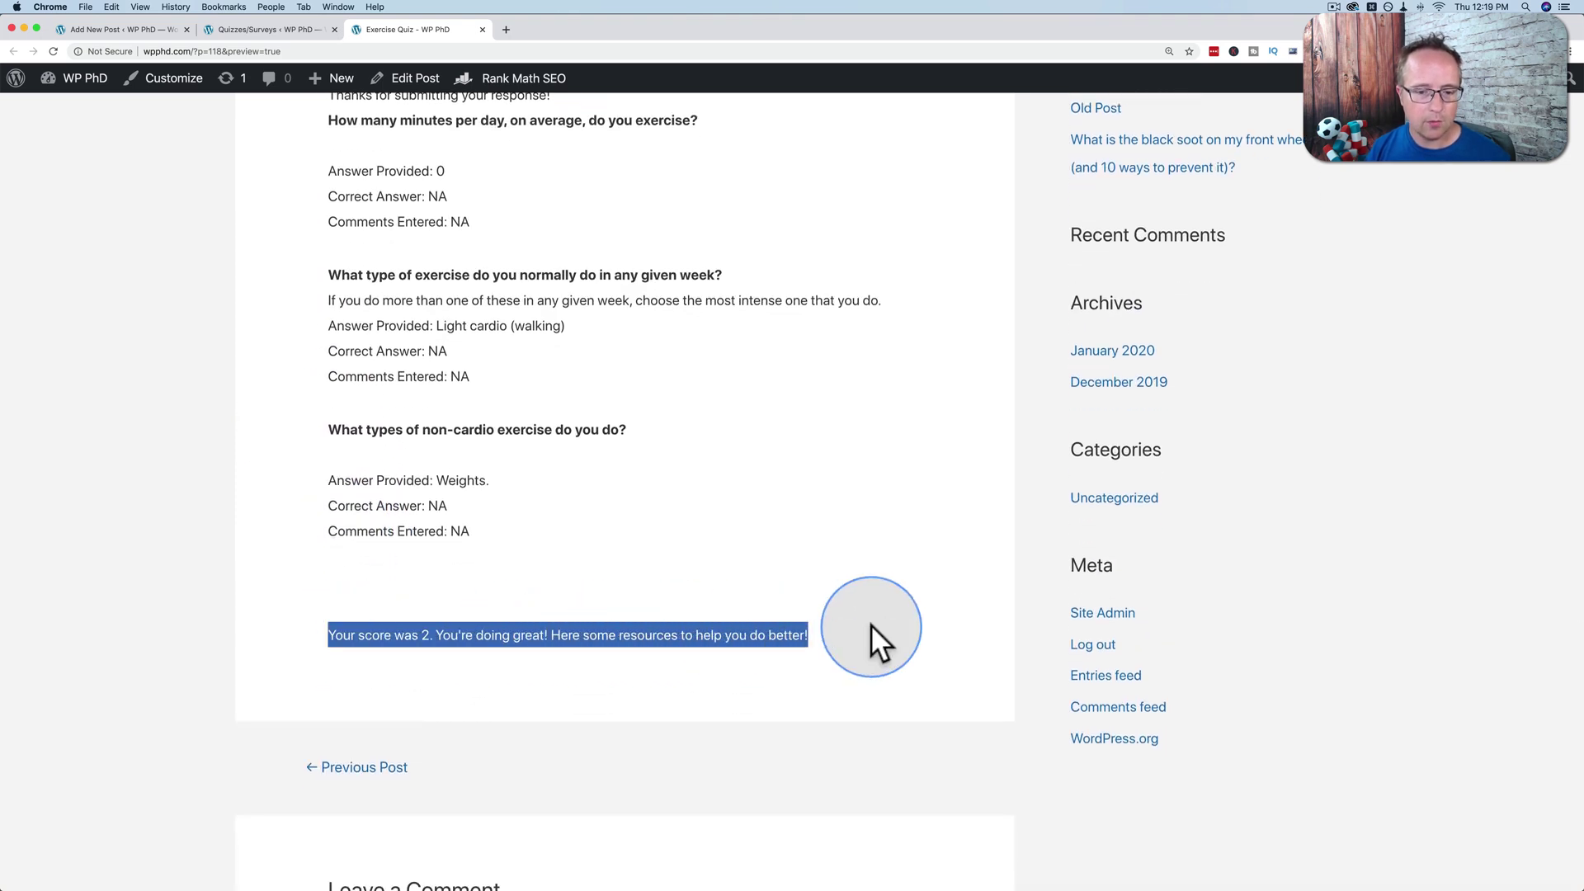
click(813, 625)
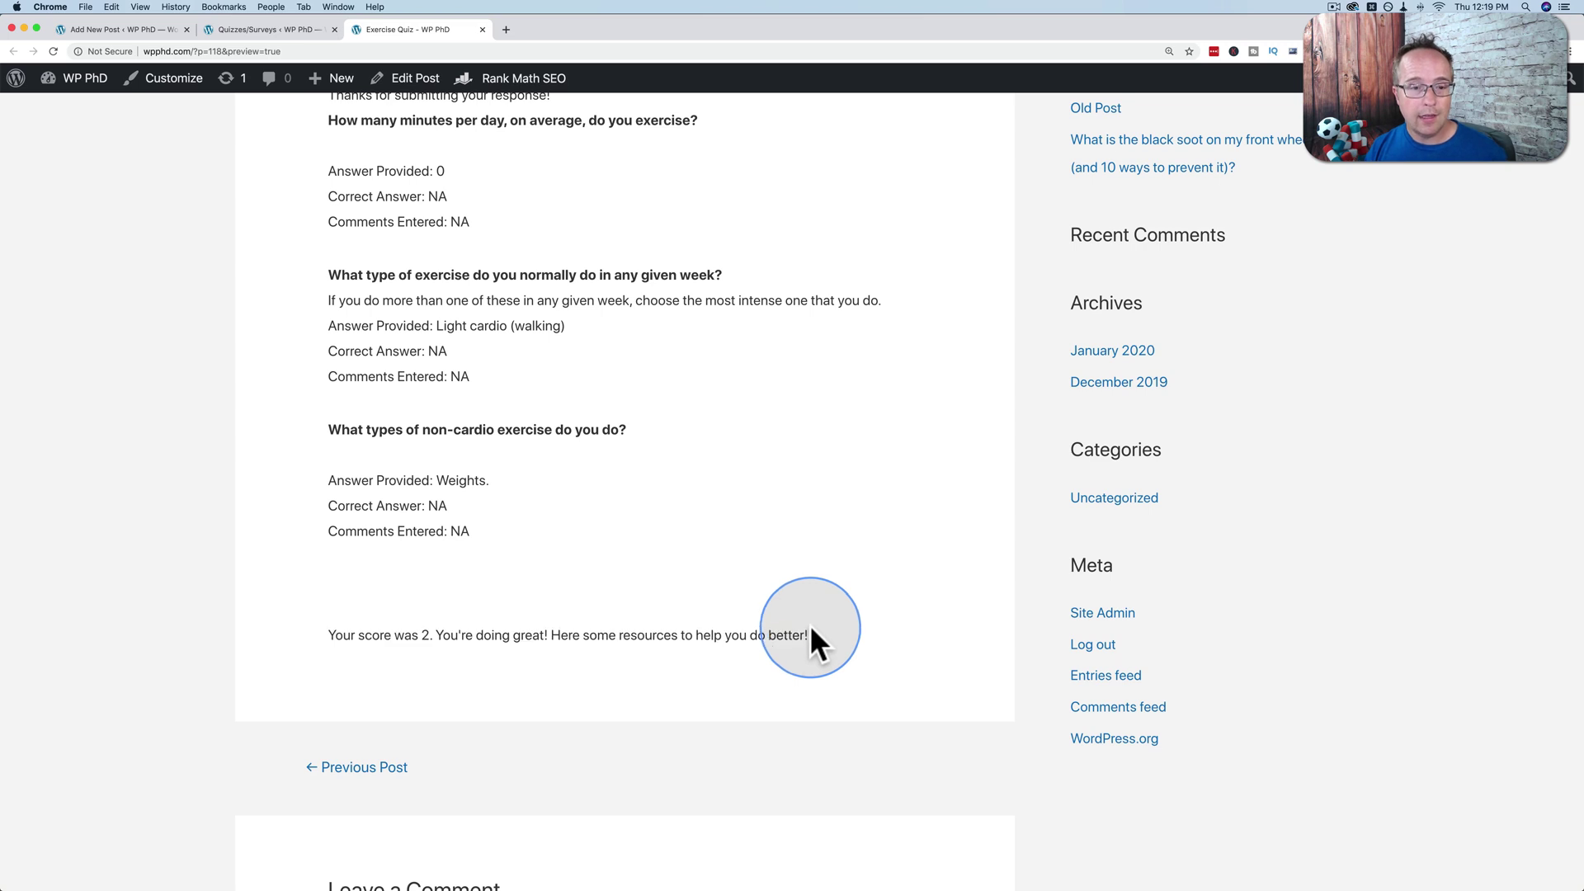
click(497, 597)
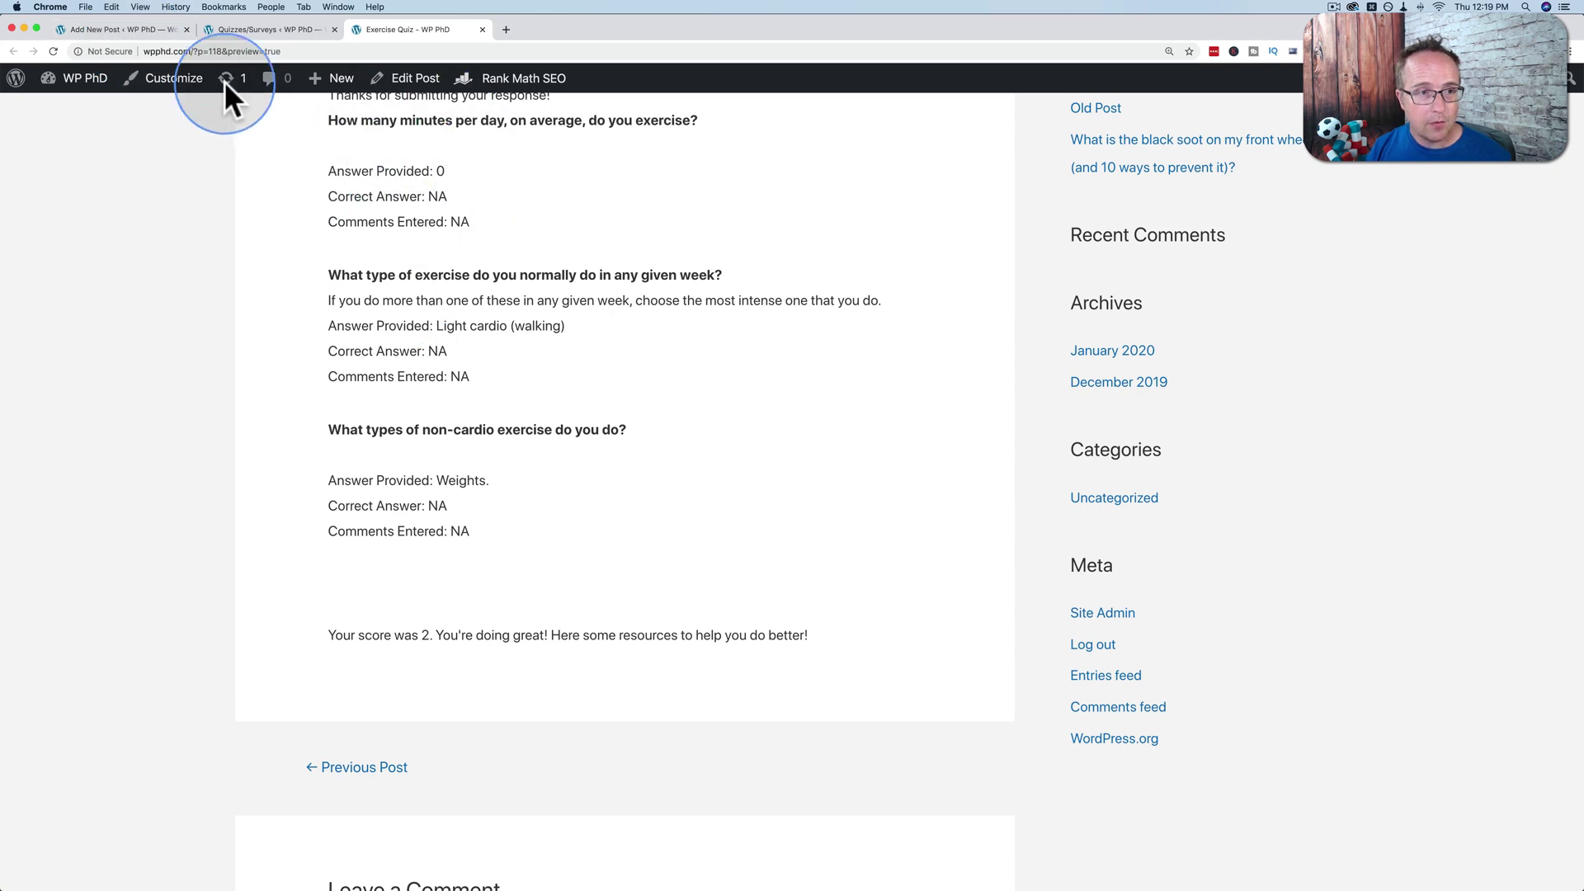
Step: Copy the Exercise Quiz's embed shortcode from the Quizzes/Surveys list and close the shortcode dialog
click(122, 30)
click(240, 29)
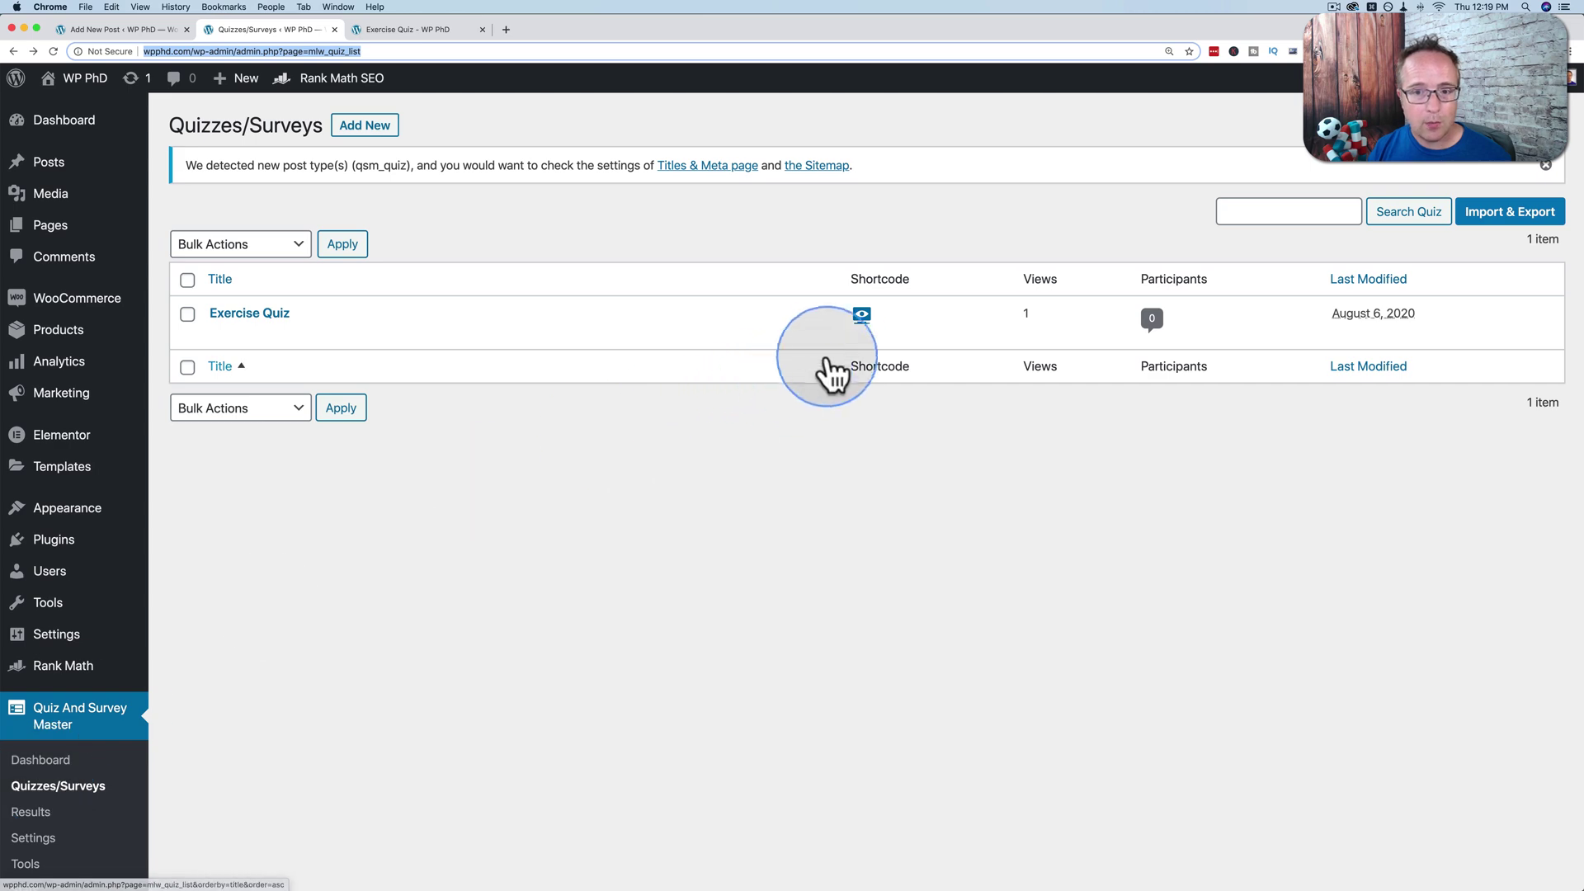
click(861, 315)
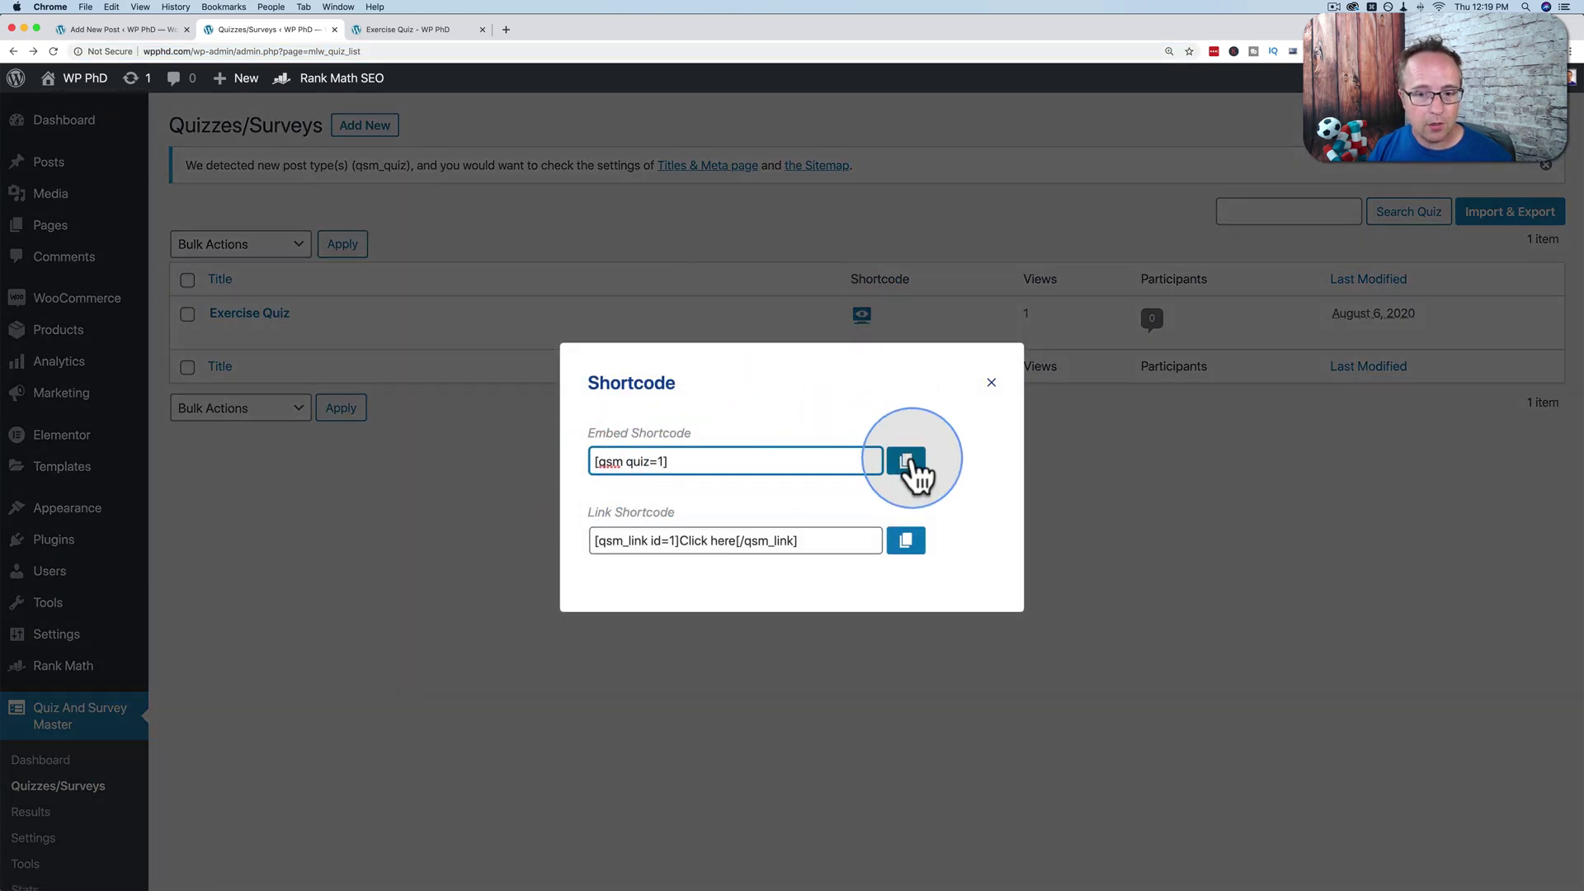
click(992, 381)
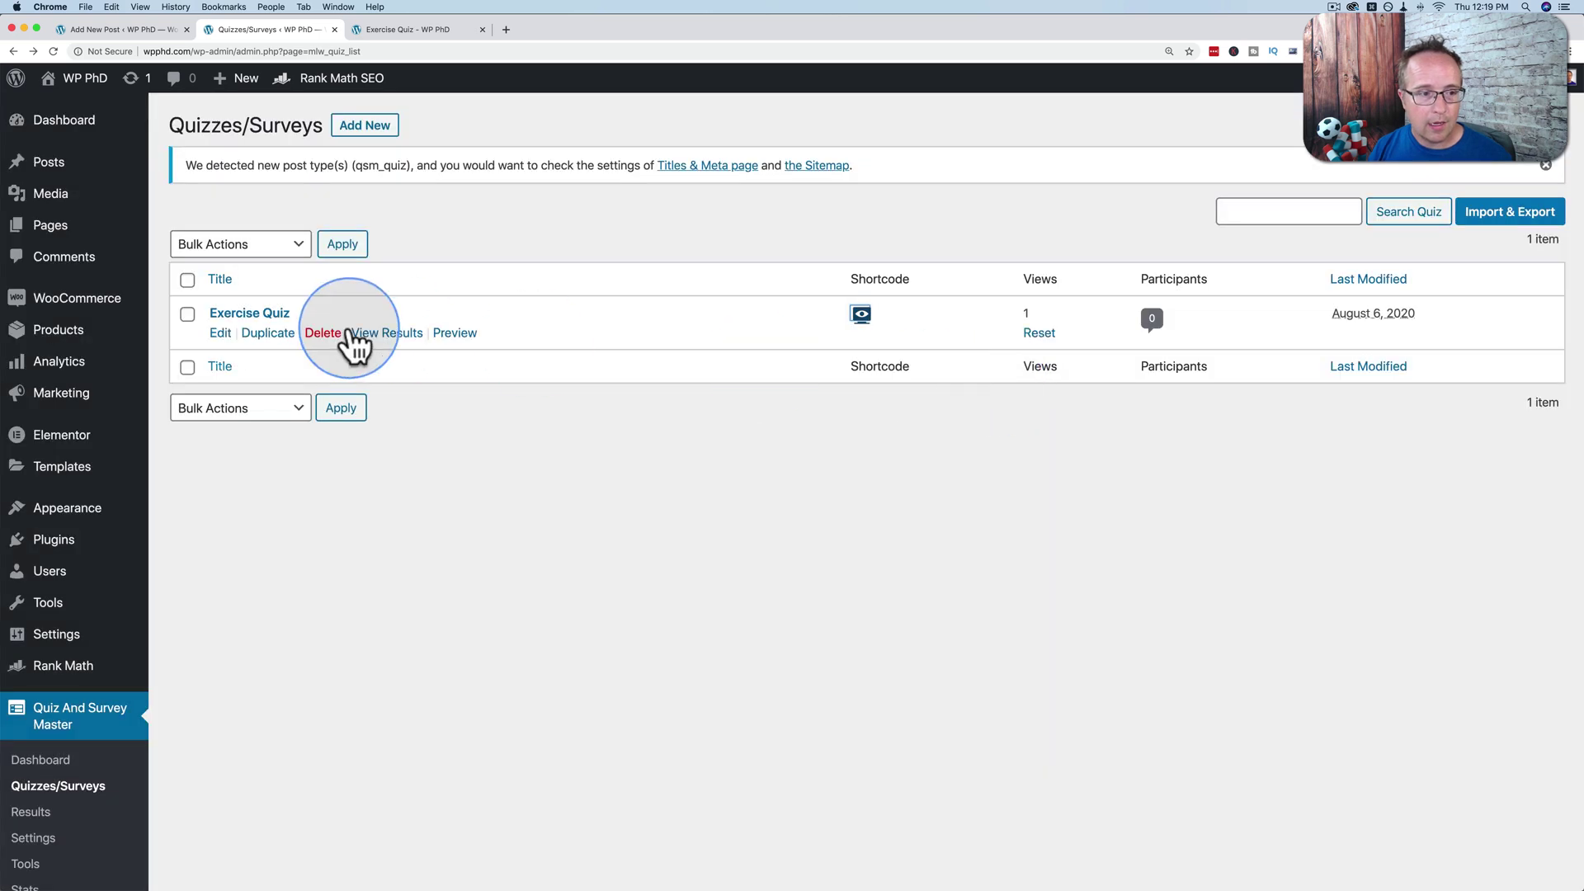
Step: Open the Home page that is set as Front Page for editing with Elementor
click(73, 239)
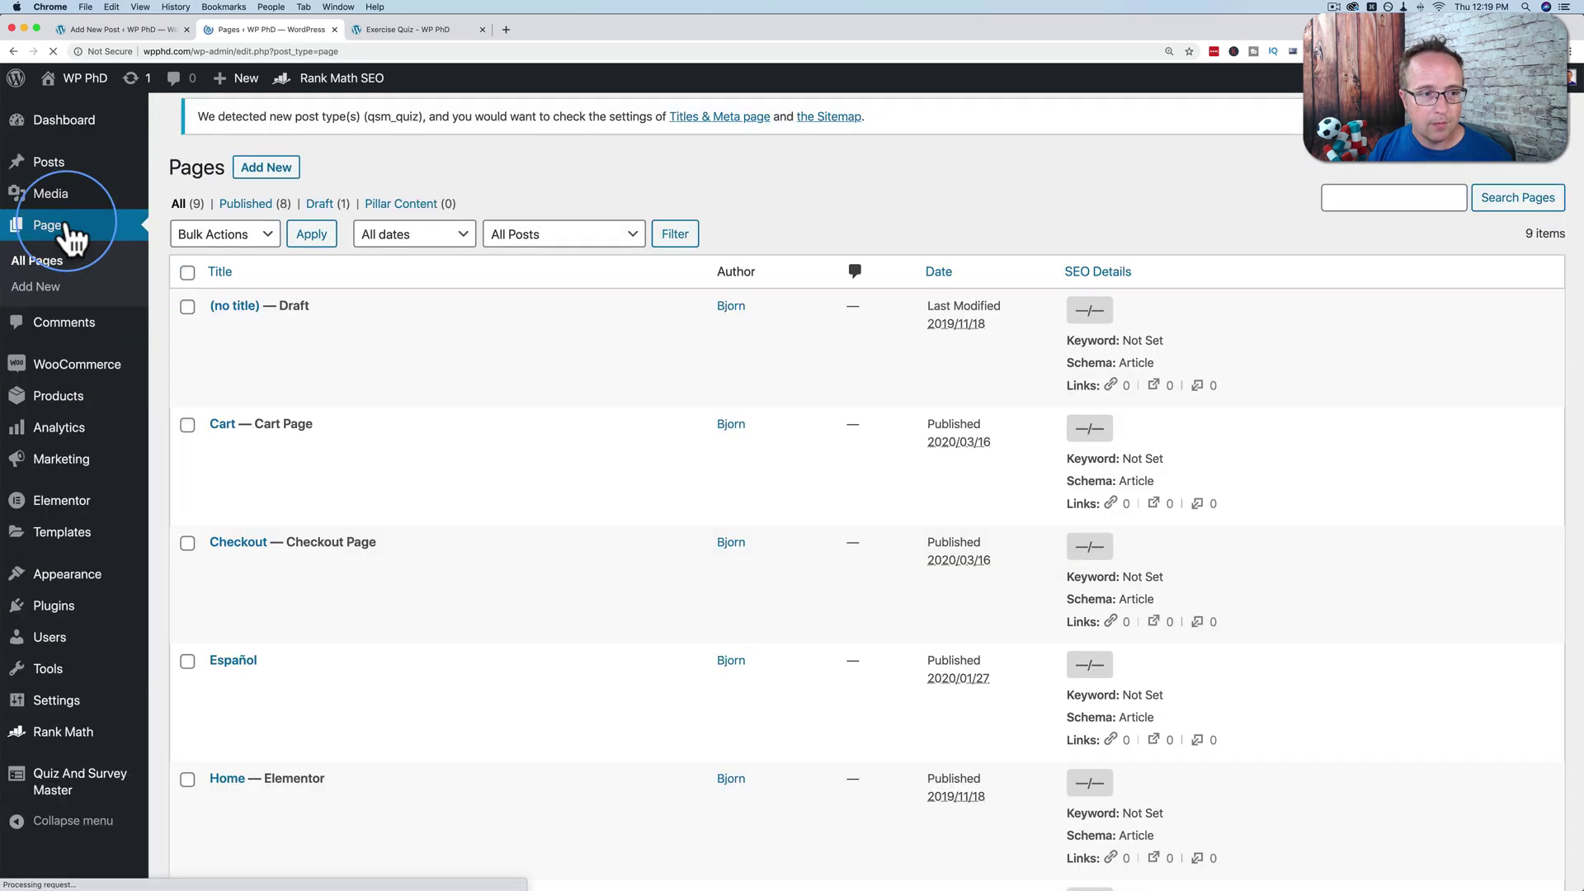
scroll(378, 447, down, 5)
scroll(378, 447, down, 1)
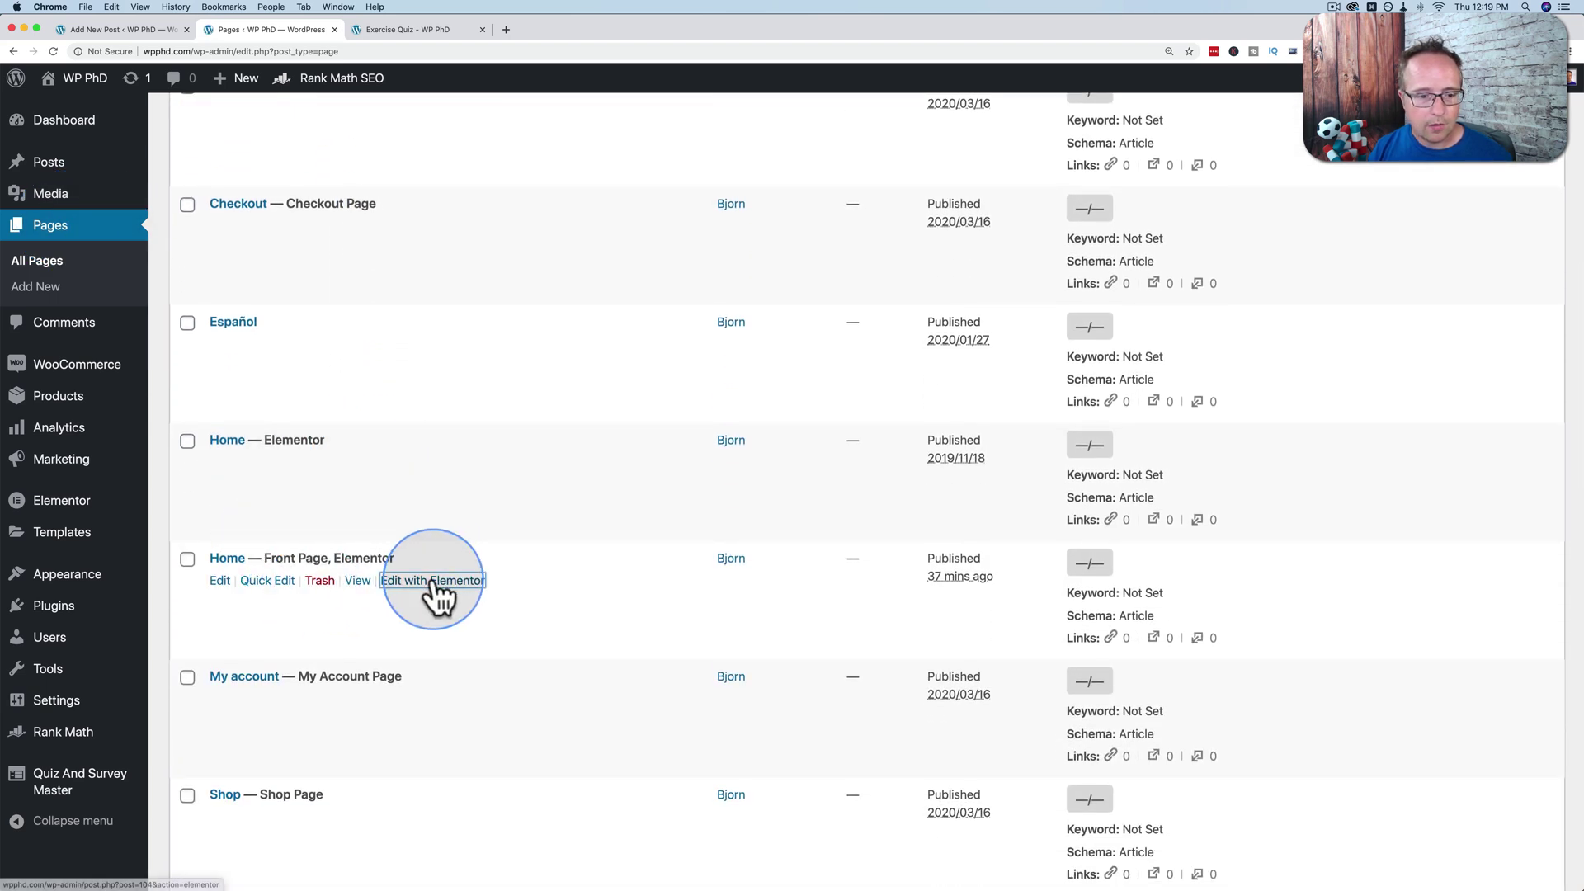
click(435, 582)
Step: Add a Shortcode widget below the "It's time to work it out" heading and enter [qsm quiz=1] as its shortcode
scroll(679, 521, down, 5)
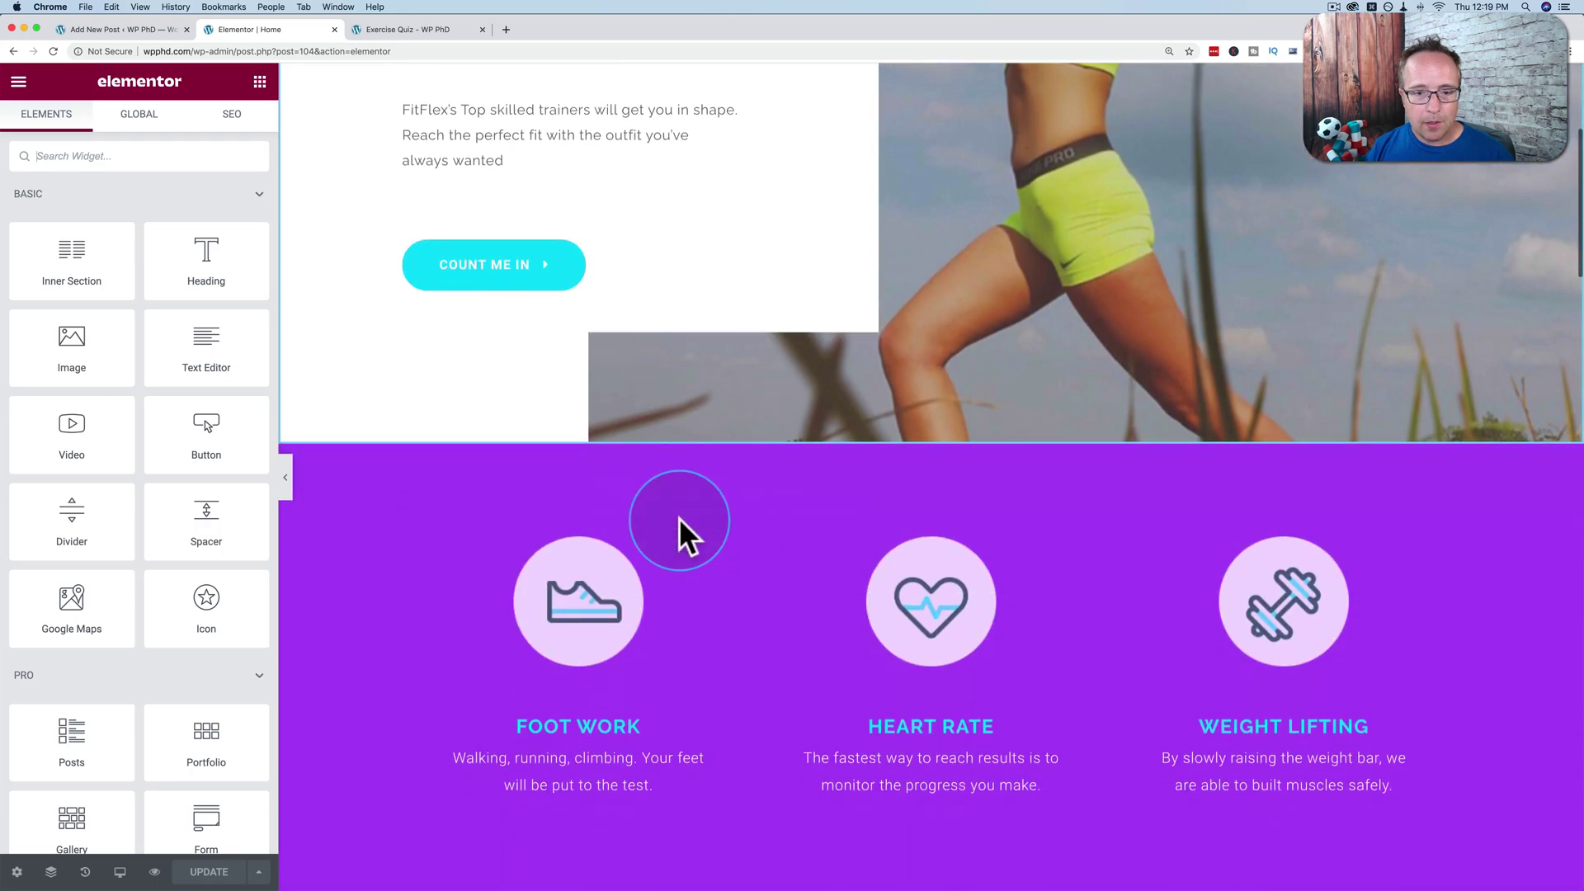
scroll(680, 520, up, 3)
scroll(680, 528, down, 6)
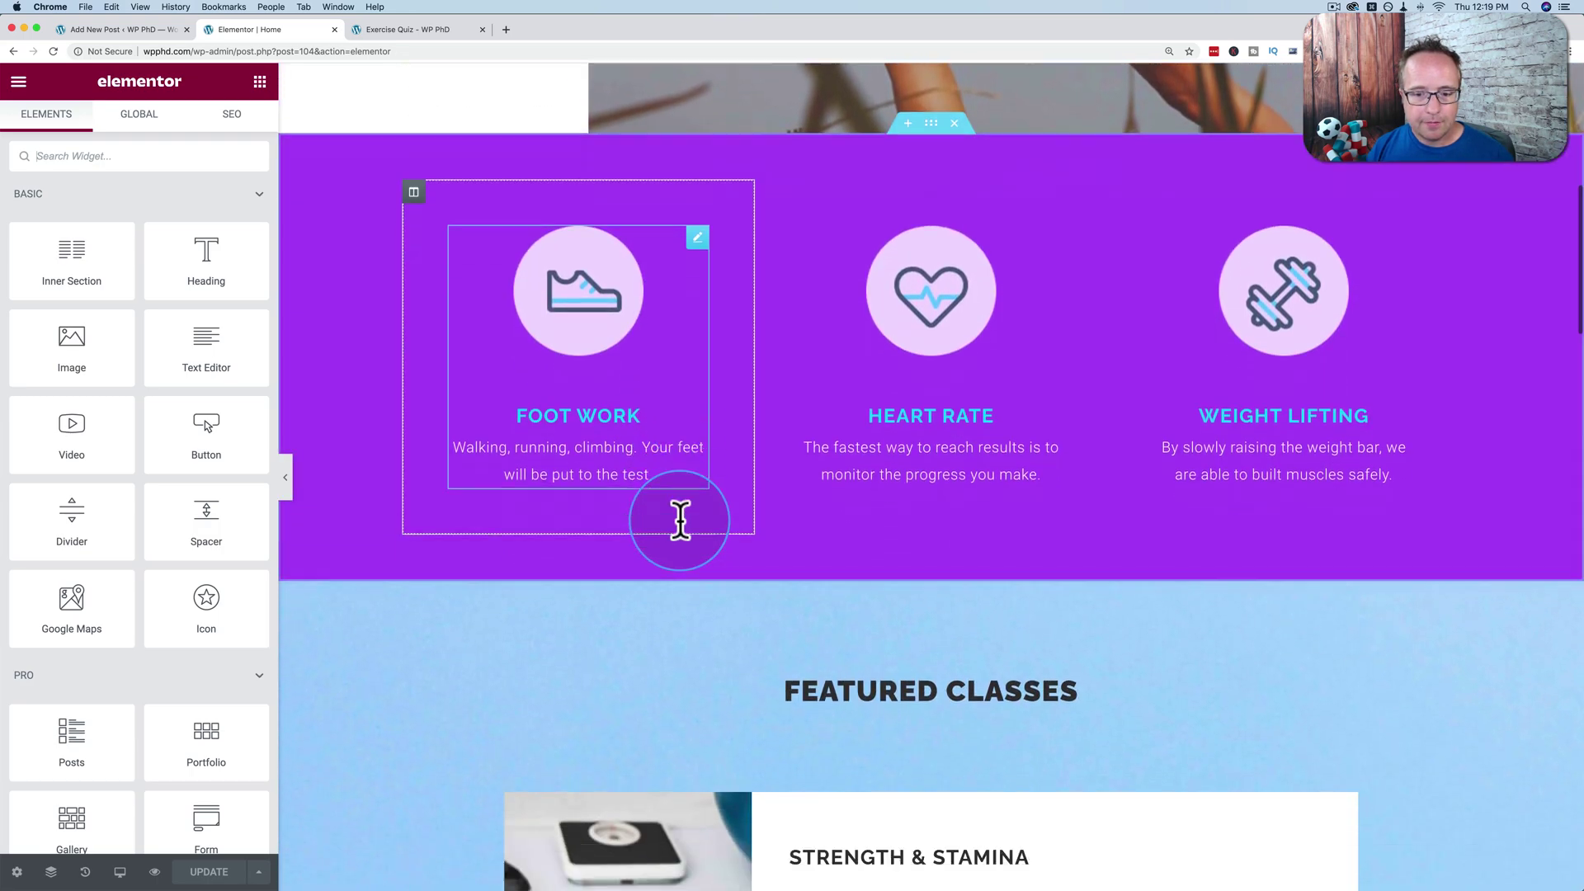
scroll(679, 530, up, 7)
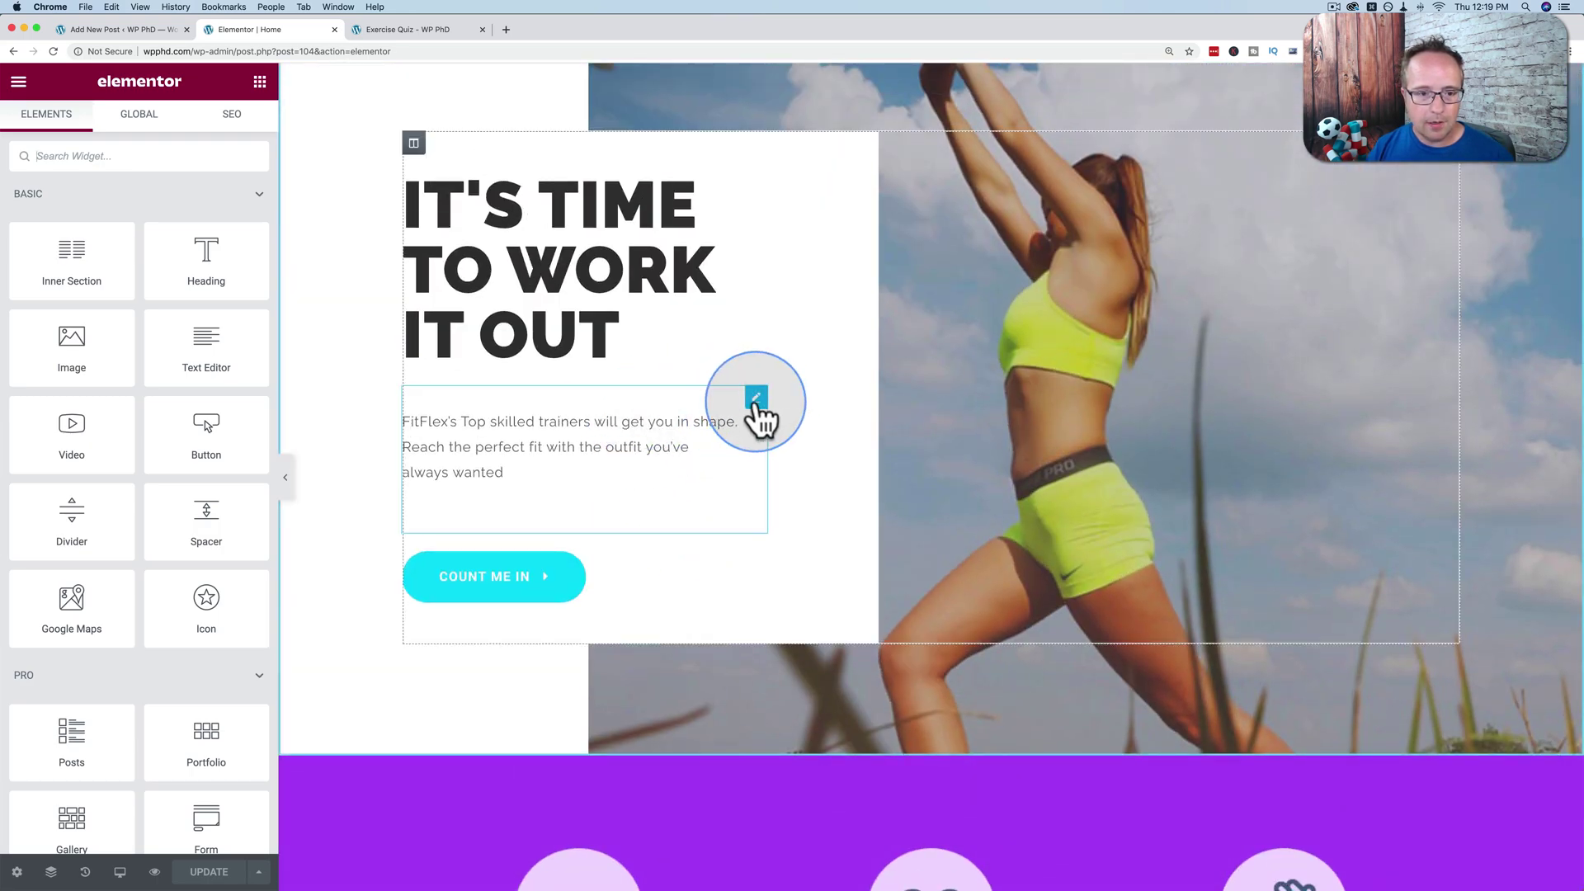
click(756, 400)
click(260, 82)
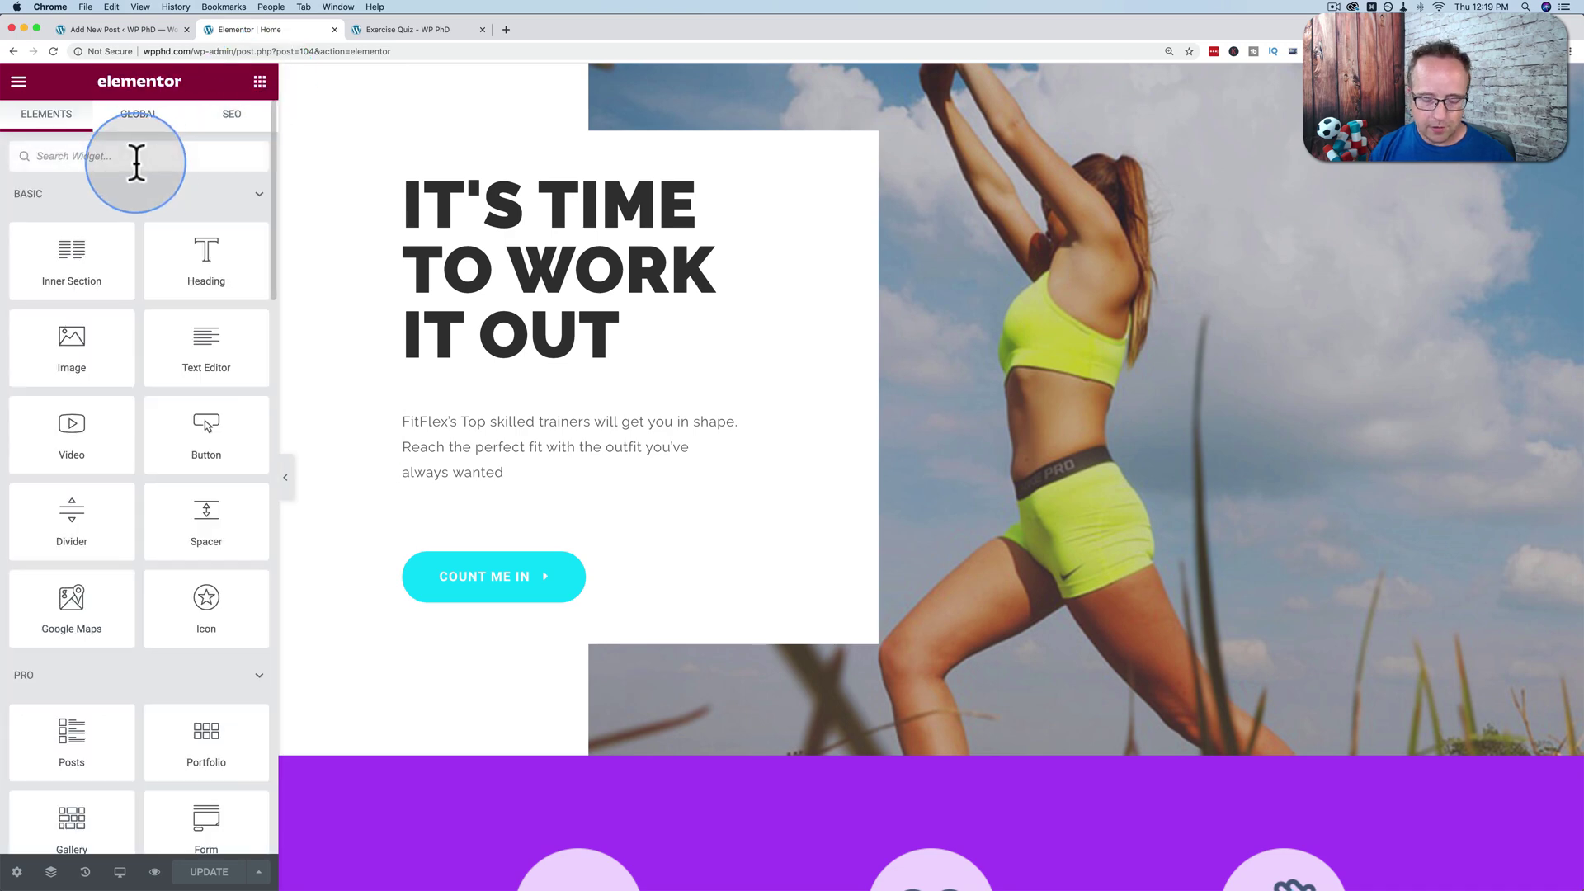
text(shortco)
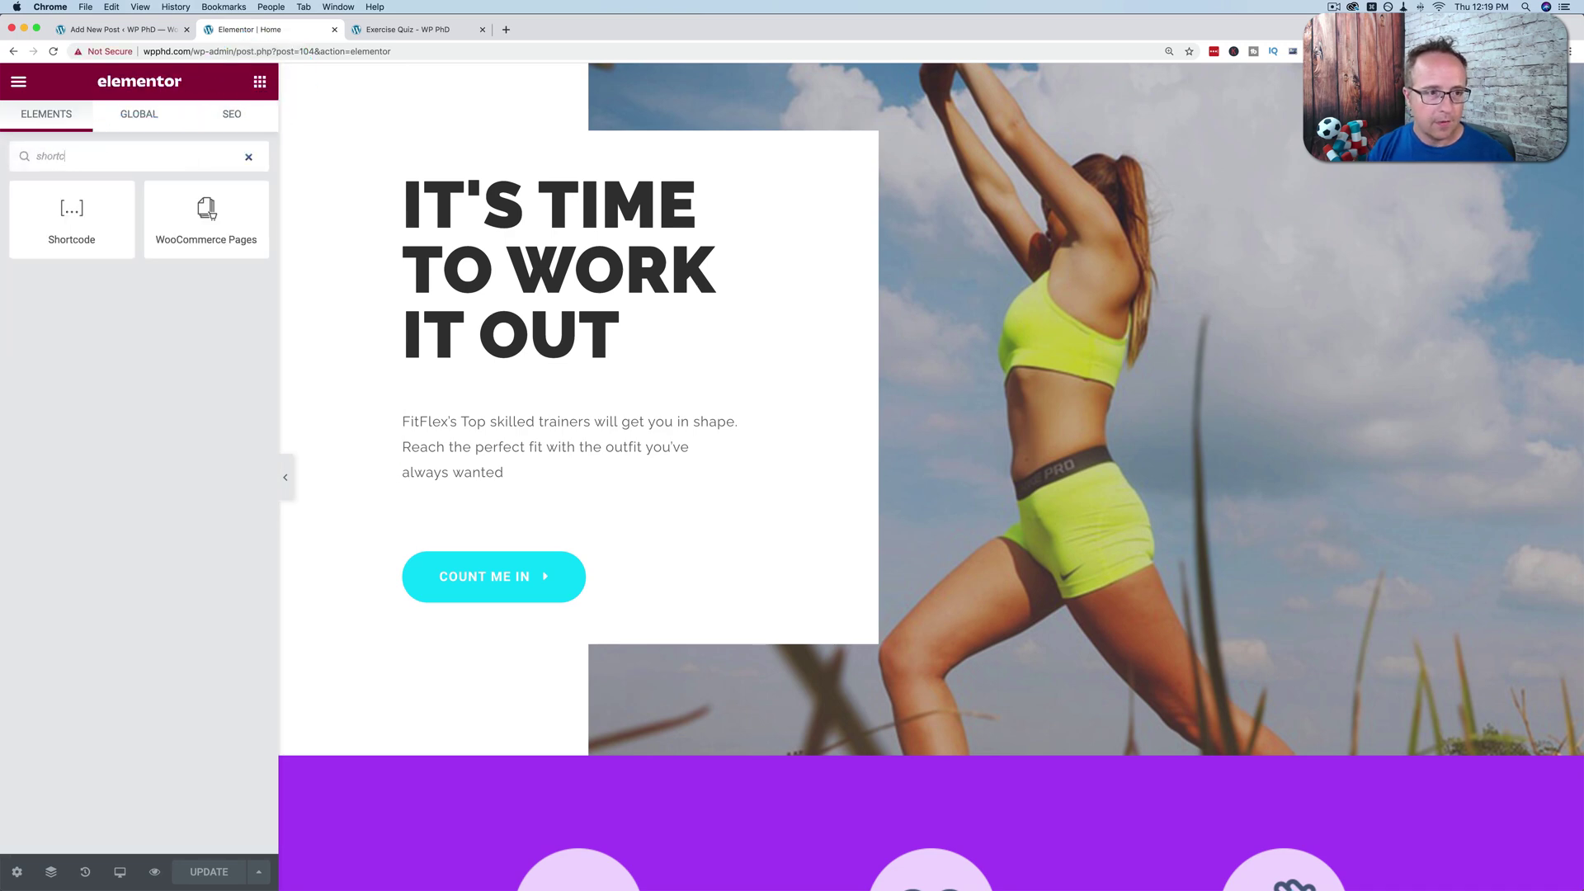
drag(75, 206, 660, 429)
click(159, 325)
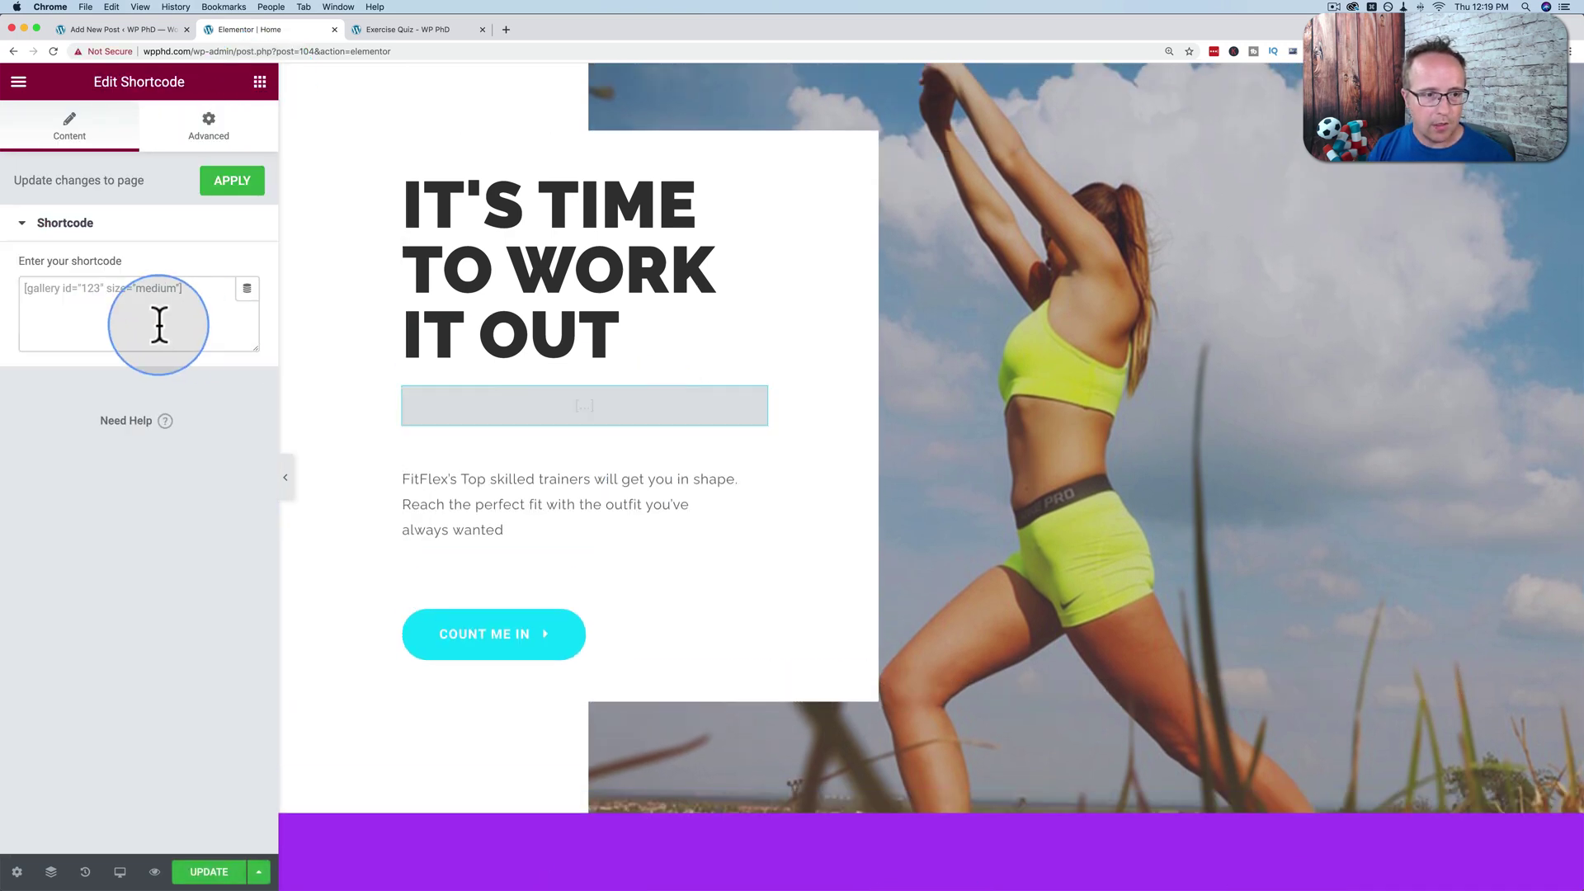
text([qsm quiz=1])
Step: Move the FitFlex introduction text above the embedded quiz, directly below the heading
scroll(651, 557, down, 3)
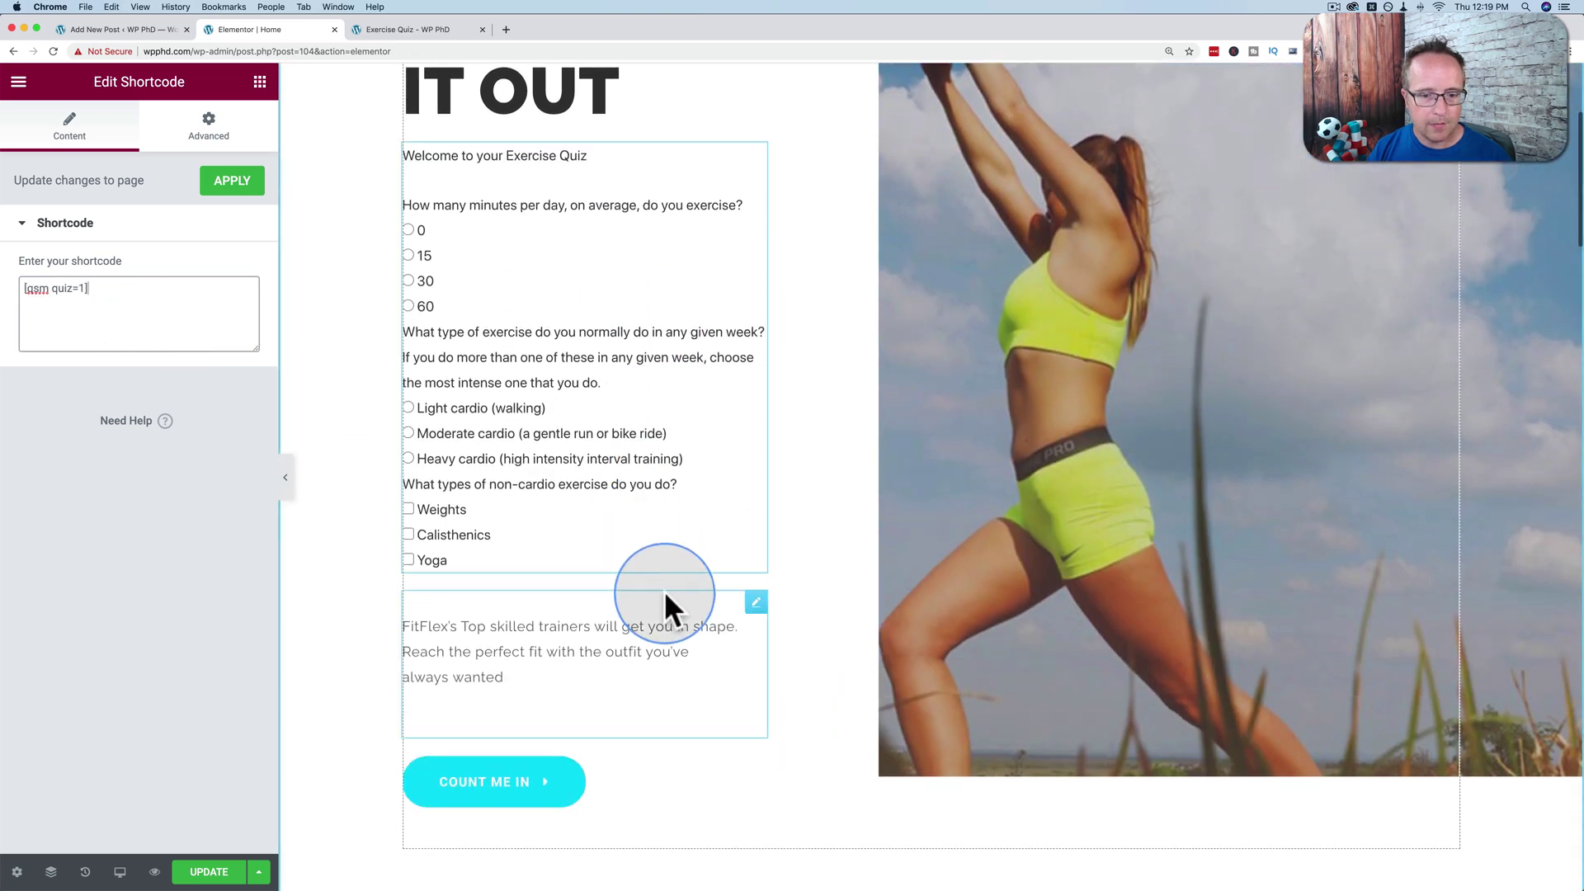
click(750, 608)
drag(759, 619, 732, 177)
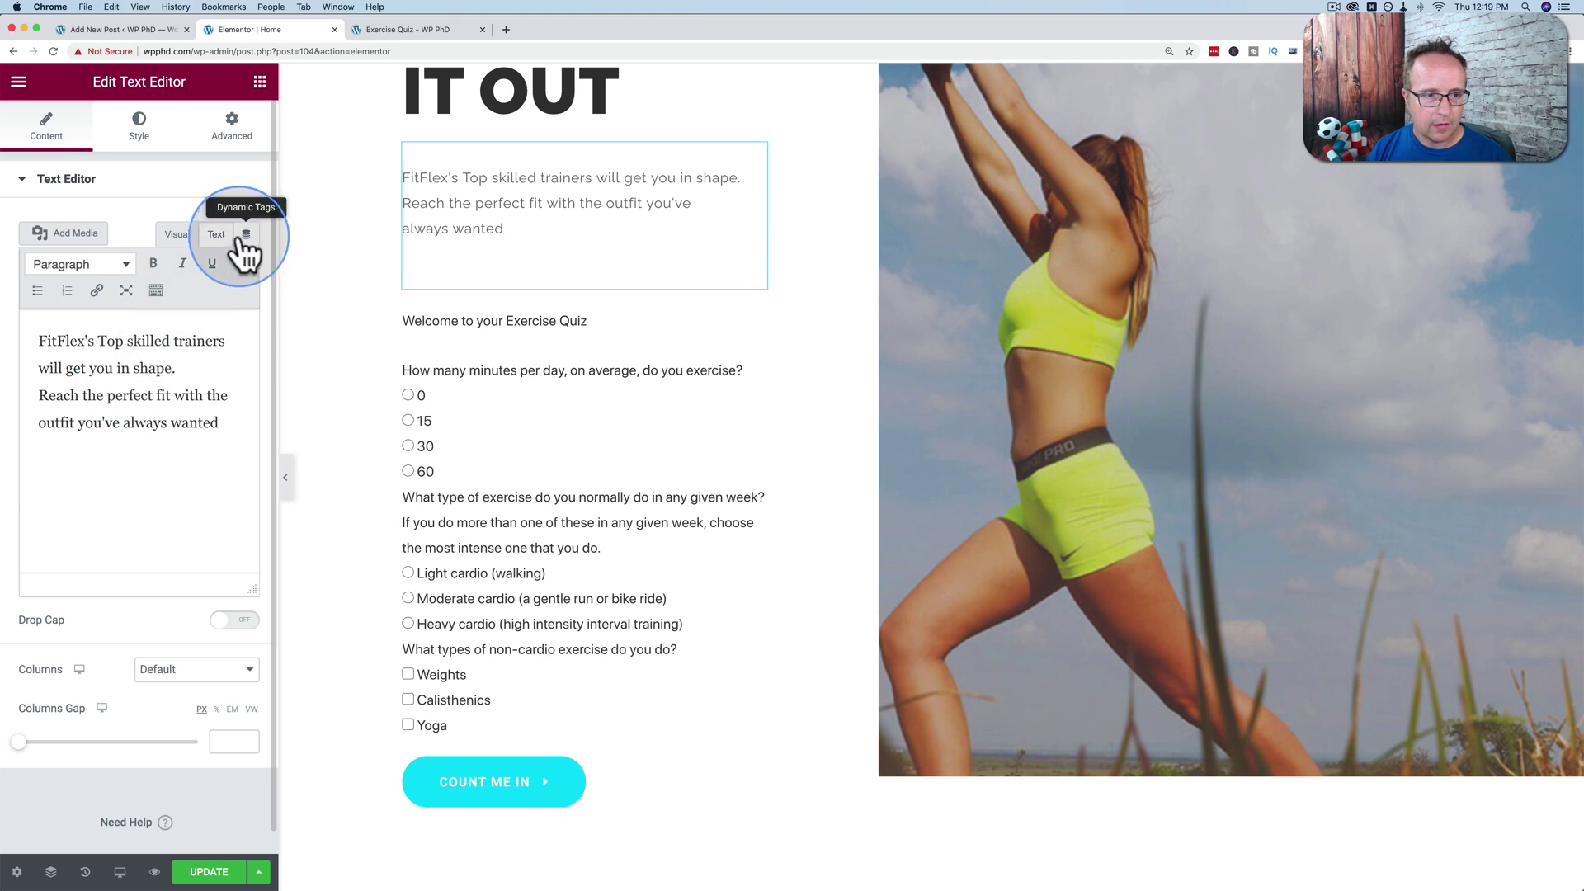
Step: Replace the introduction text with "Fill out this is awesome quiz and receive personalized advice."
click(217, 234)
click(181, 336)
key(super+a)
text(F)
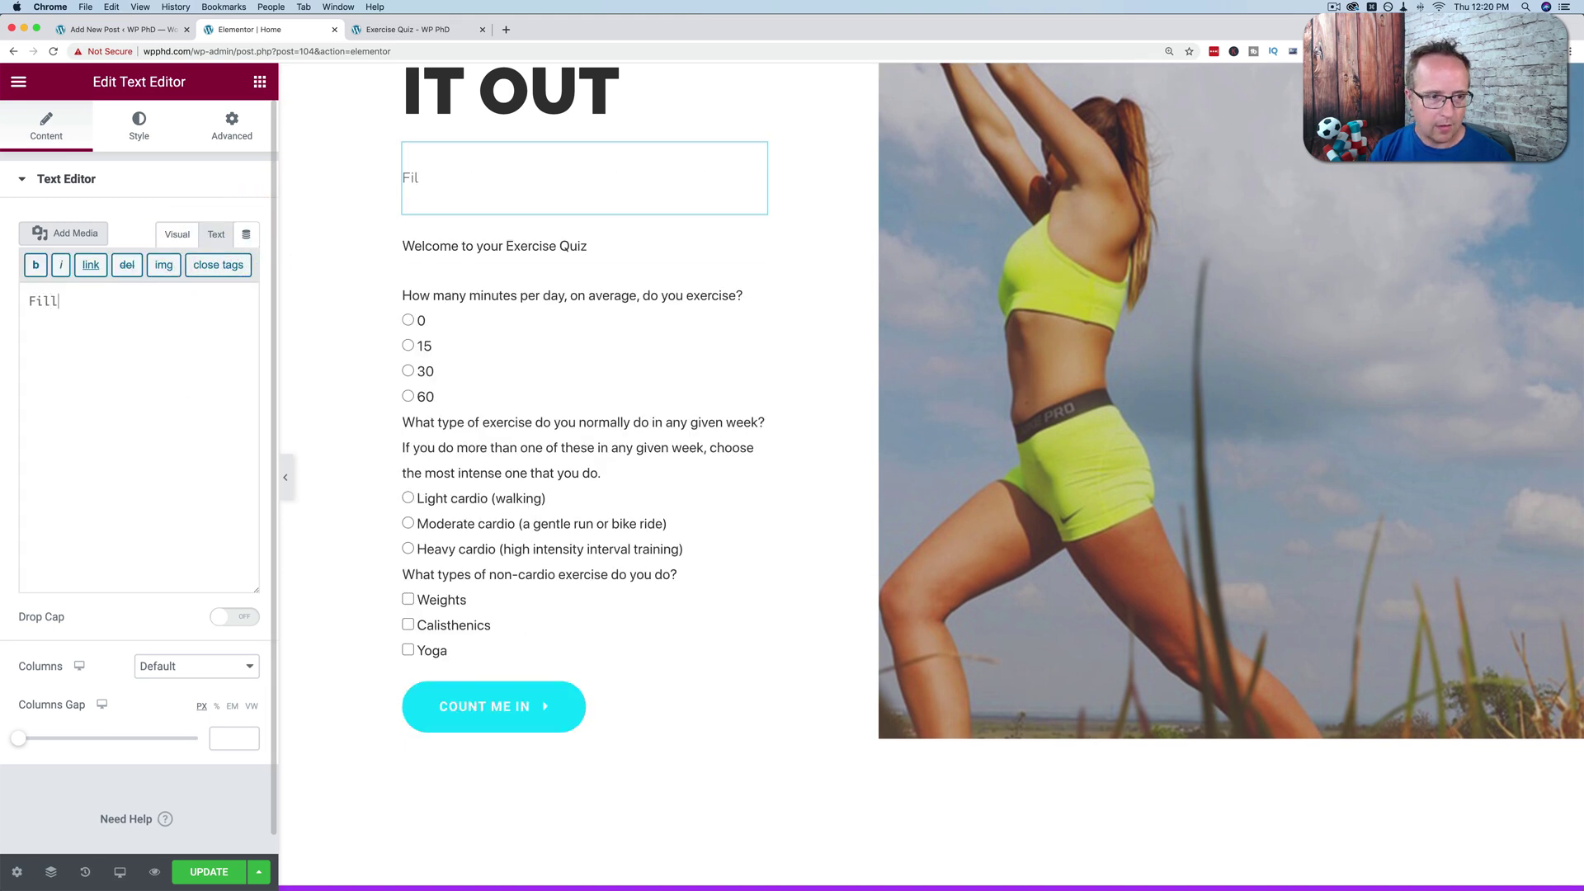
text(ill ou tt)
key(BackSpace)
key(BackSpace)
key(BackSpace)
text(t this is awesome quiz and receive personalized advice.)
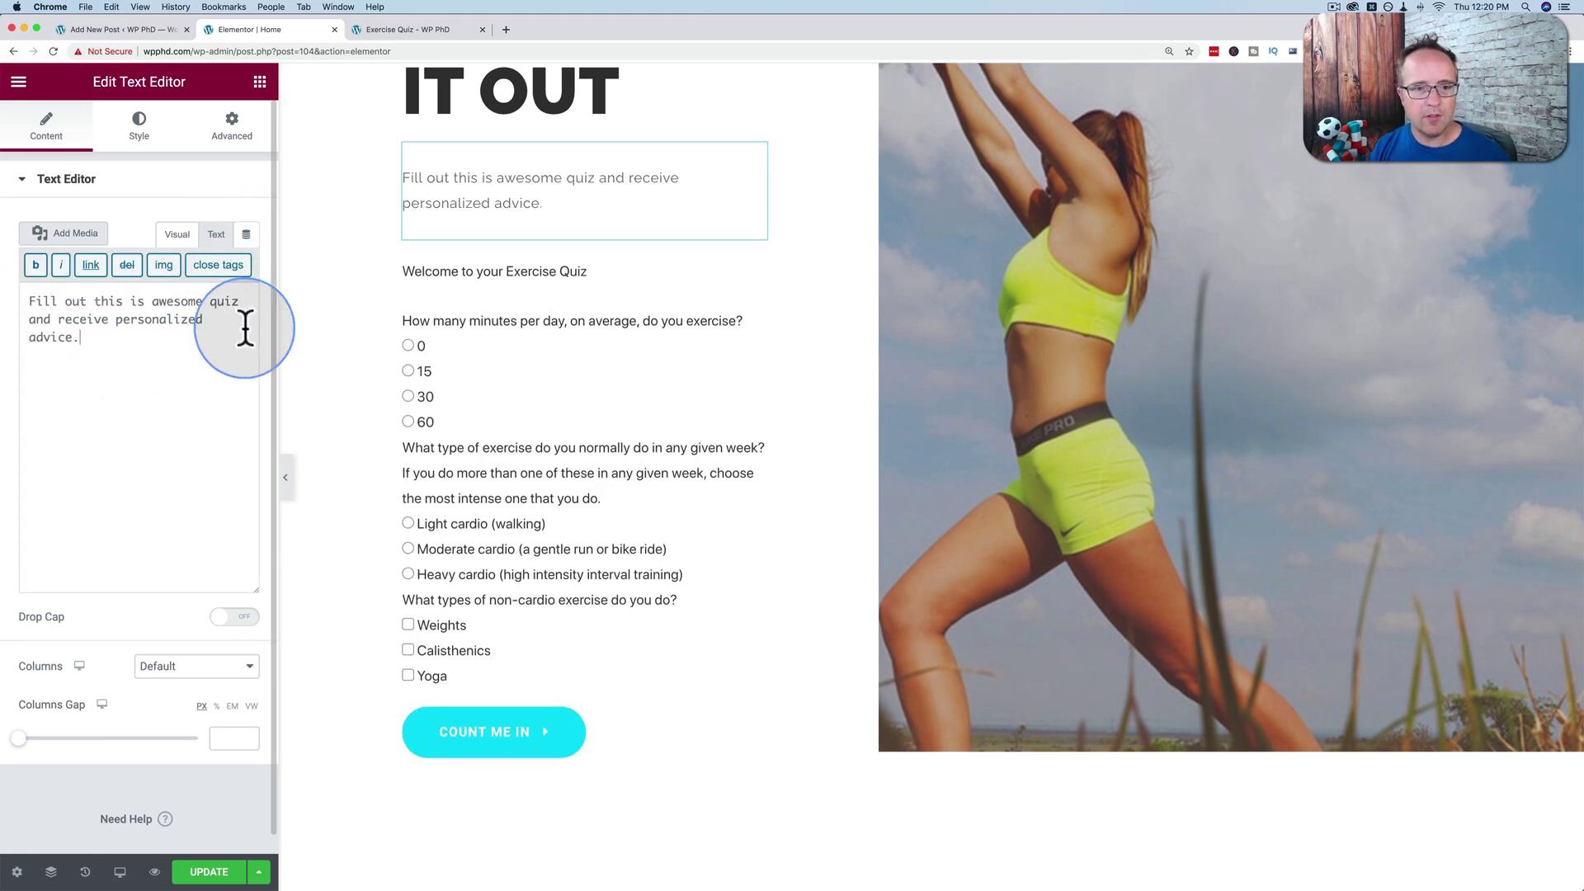
Step: Update the Home page and open its preview at the embedded quiz
click(202, 872)
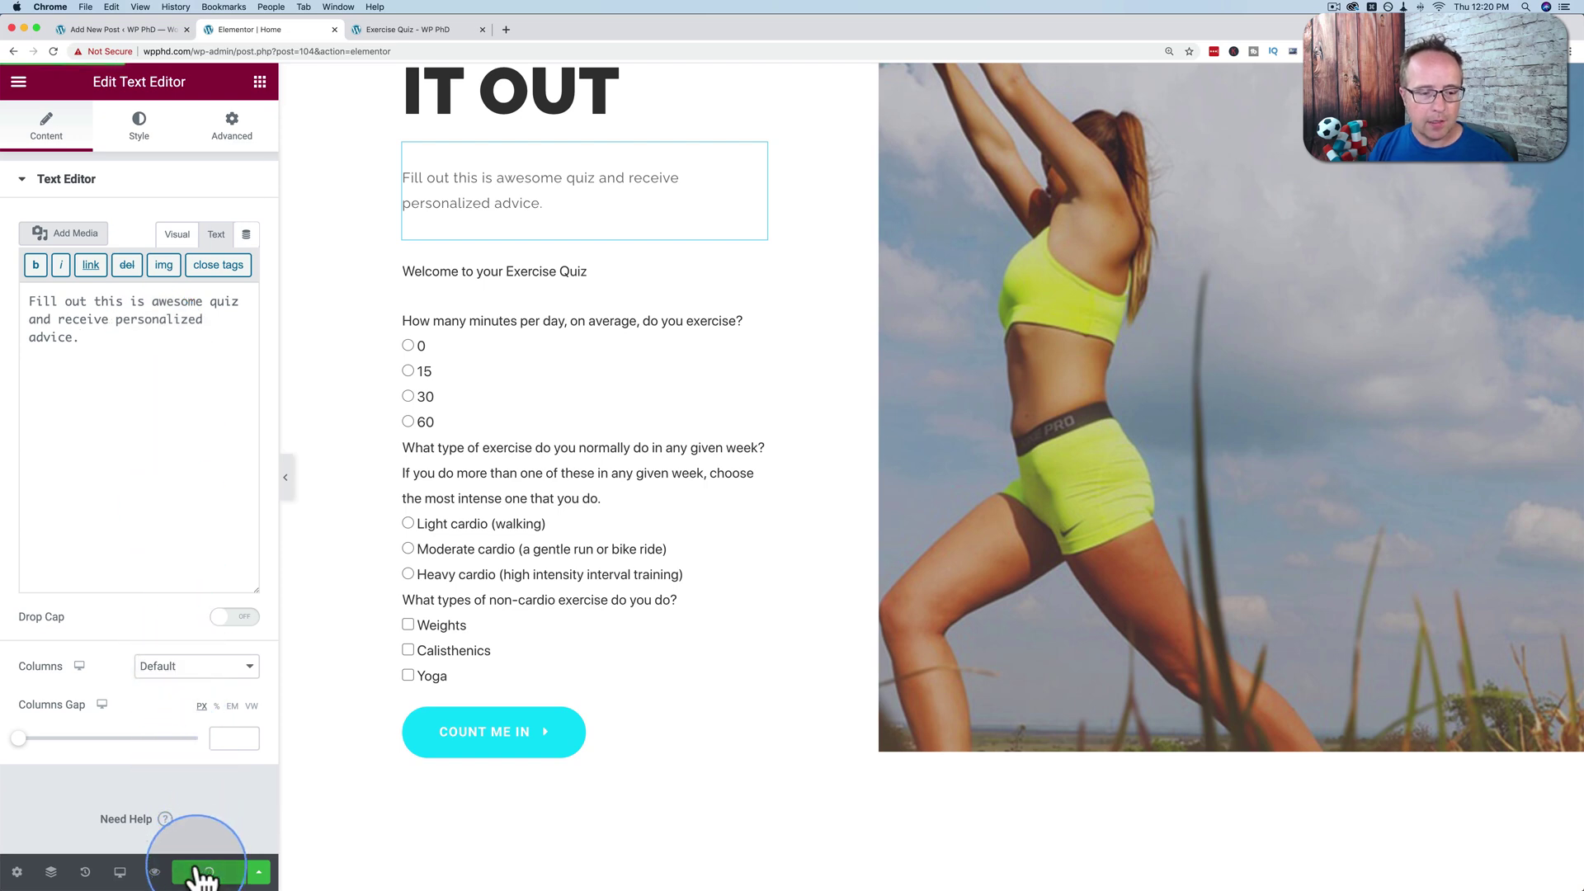
super+click(155, 872)
click(432, 23)
scroll(382, 343, down, 5)
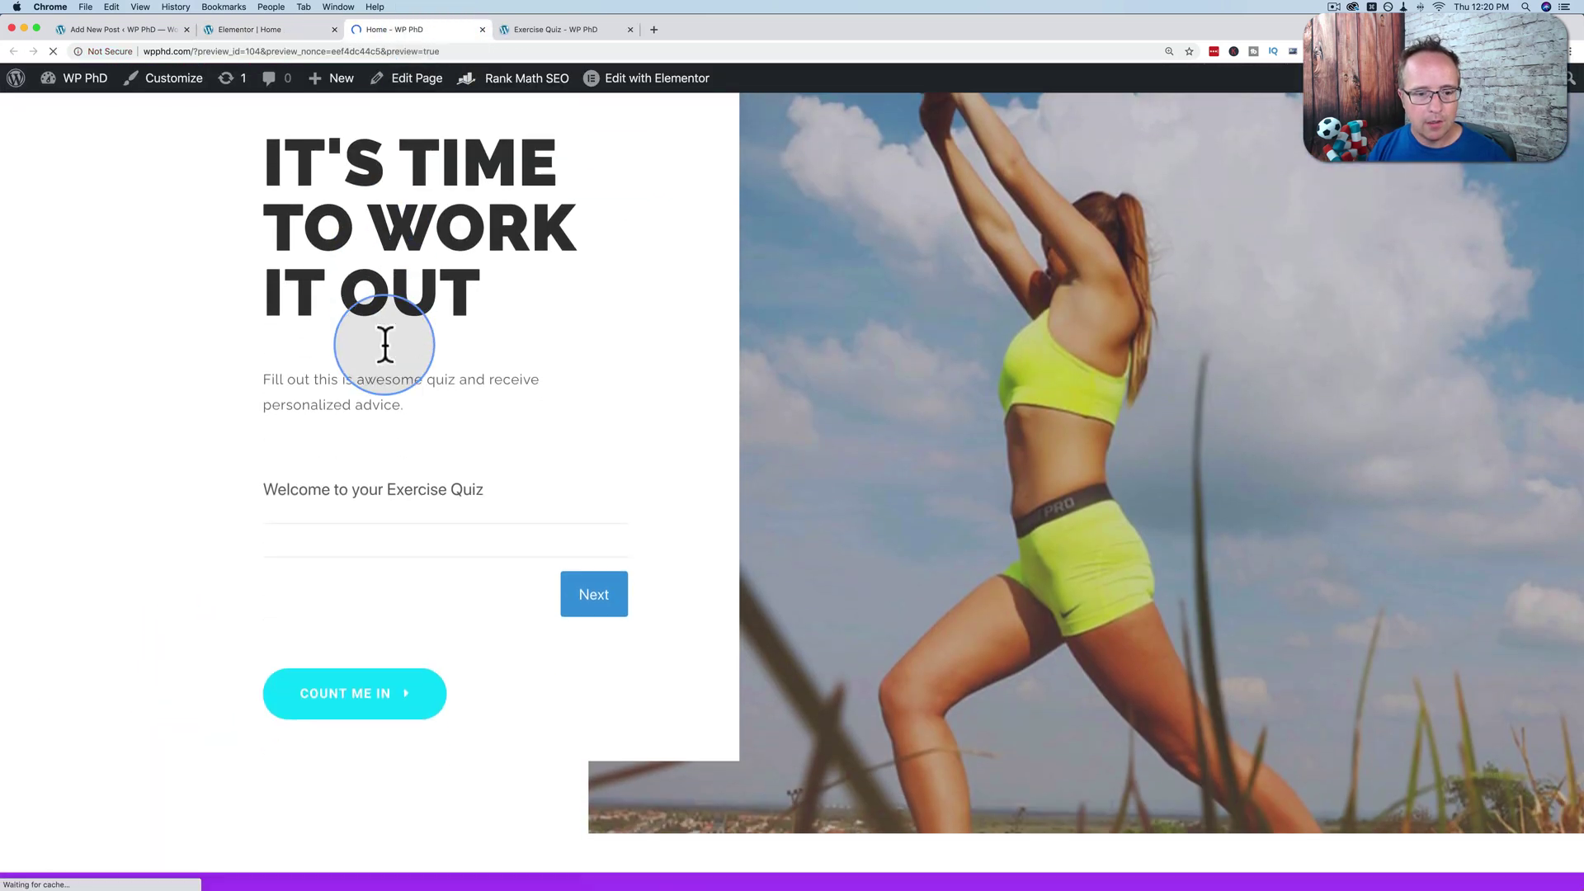
Step: Start the embedded quiz, answer 15 minutes and "Light cardio (walking)", and continue to the last page
click(563, 520)
scroll(495, 495, down, 3)
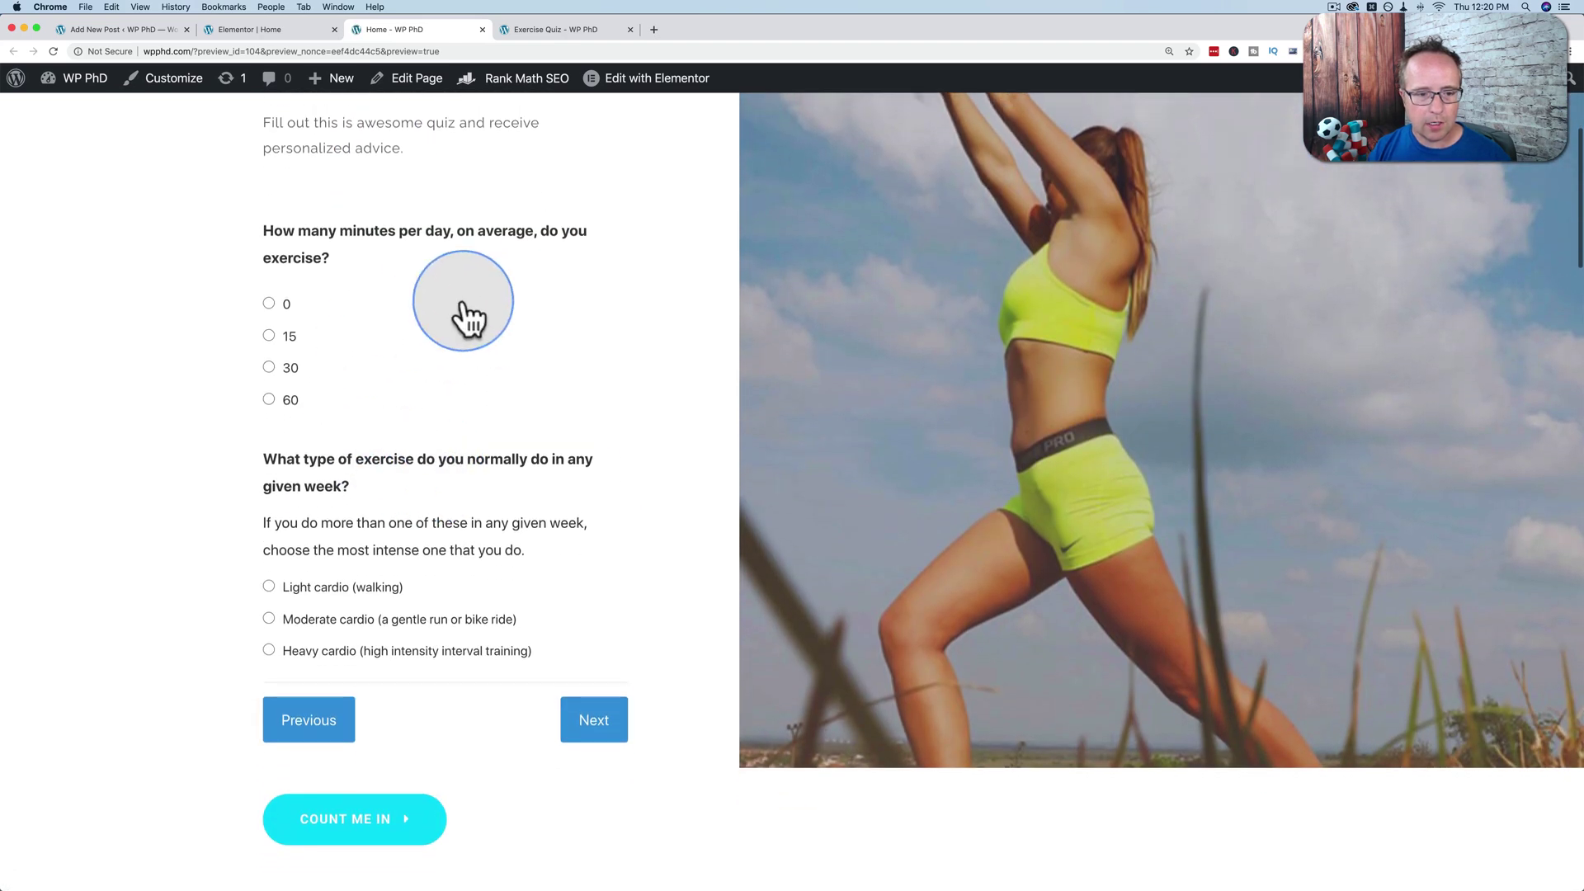
click(270, 335)
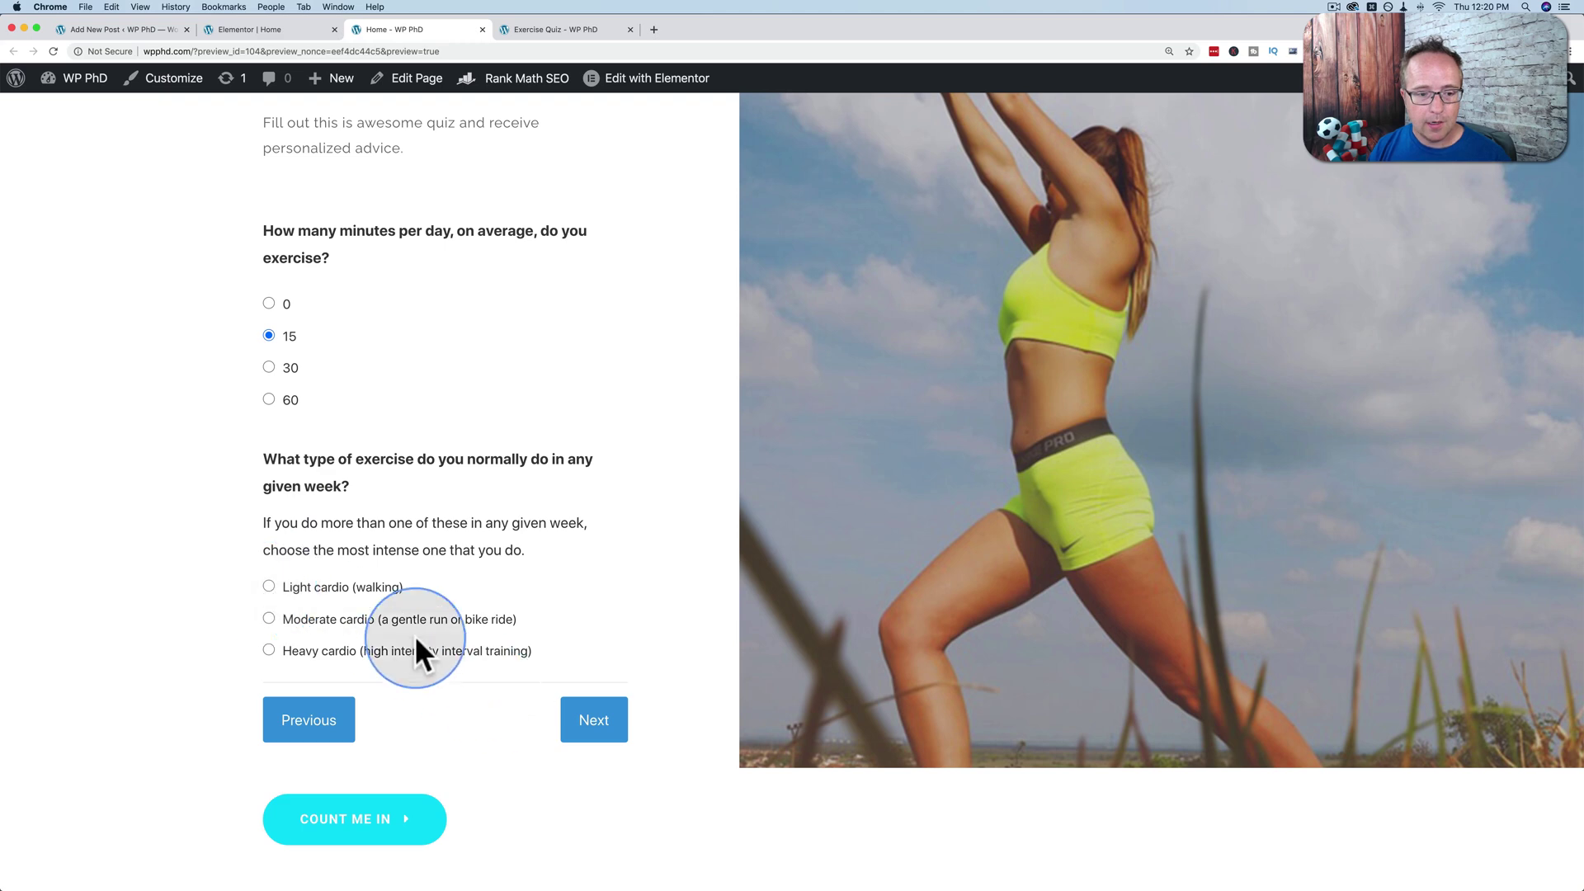
click(269, 586)
click(577, 720)
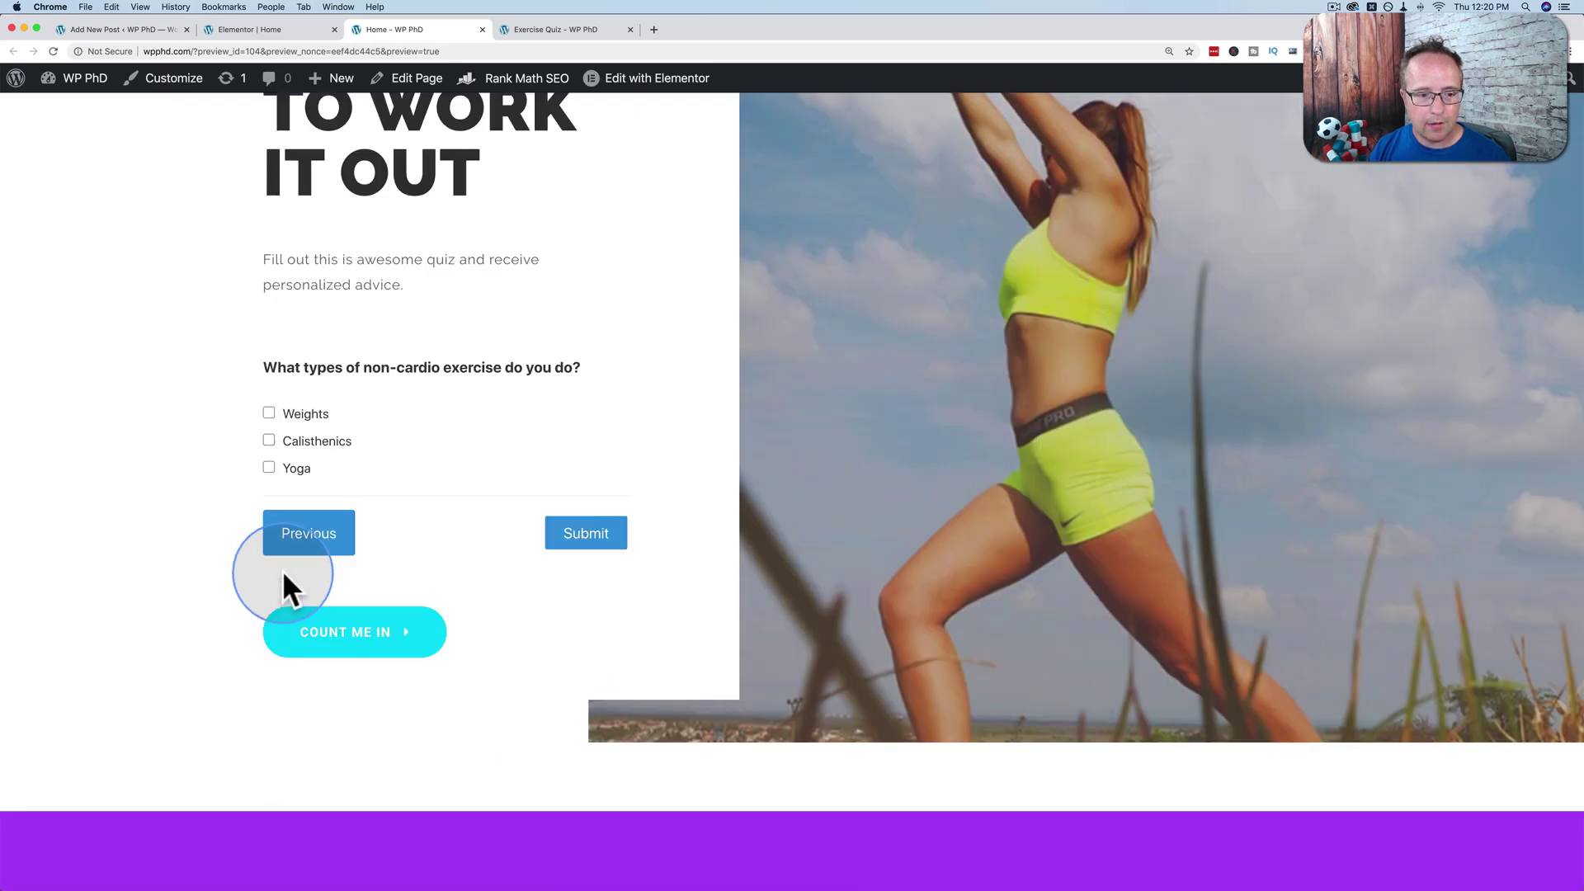
Step: Choose Weights as the non-cardio exercise and submit the quiz embedded on the Home page
scroll(269, 597, down, 3)
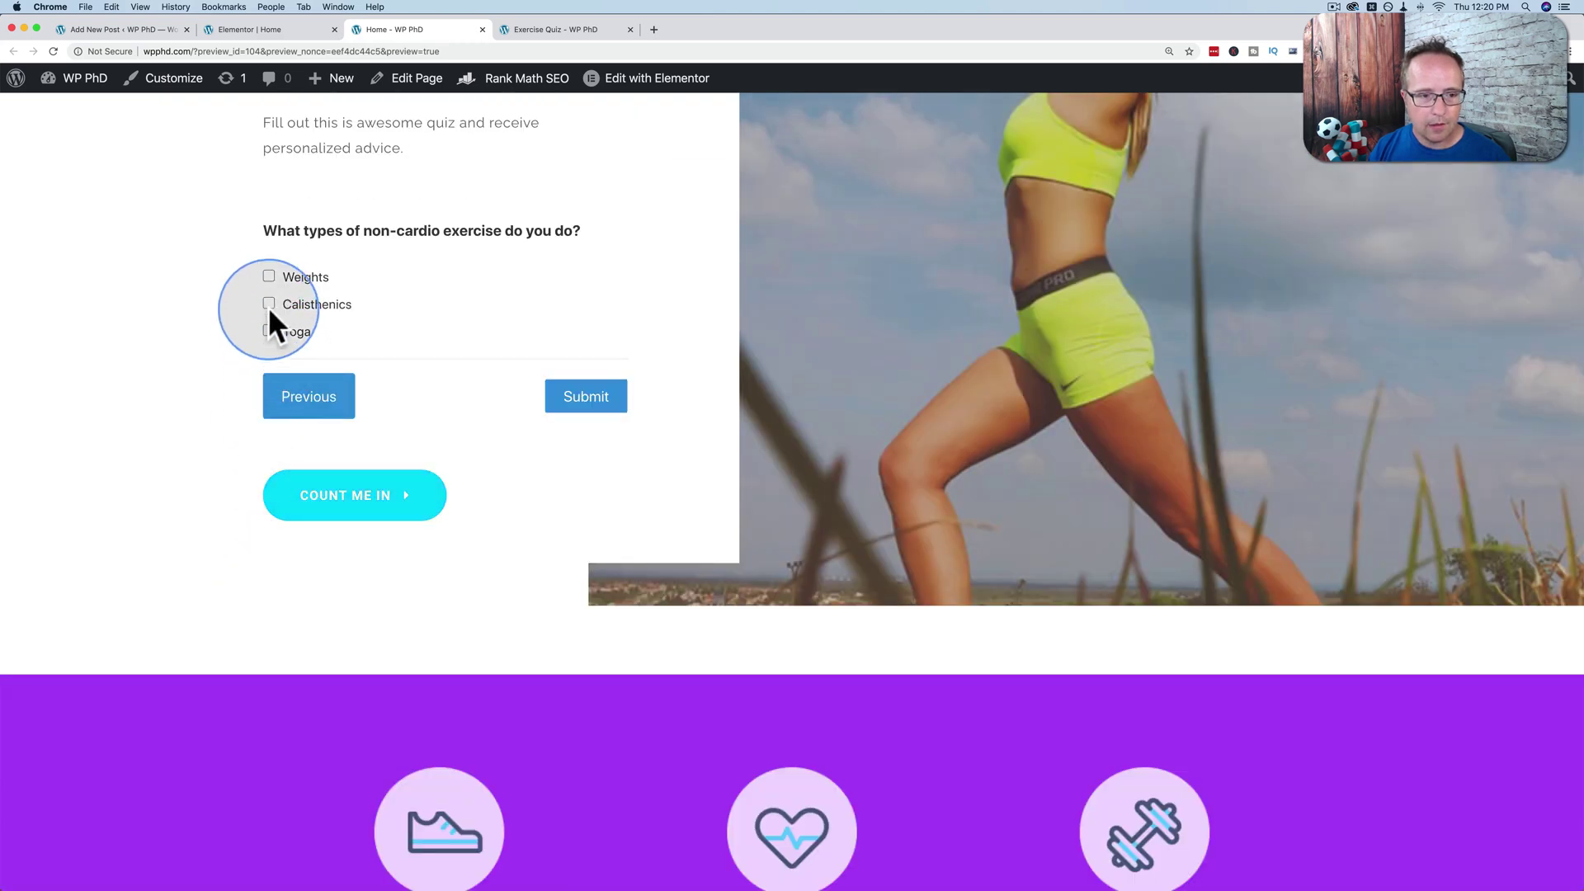
click(269, 276)
click(590, 399)
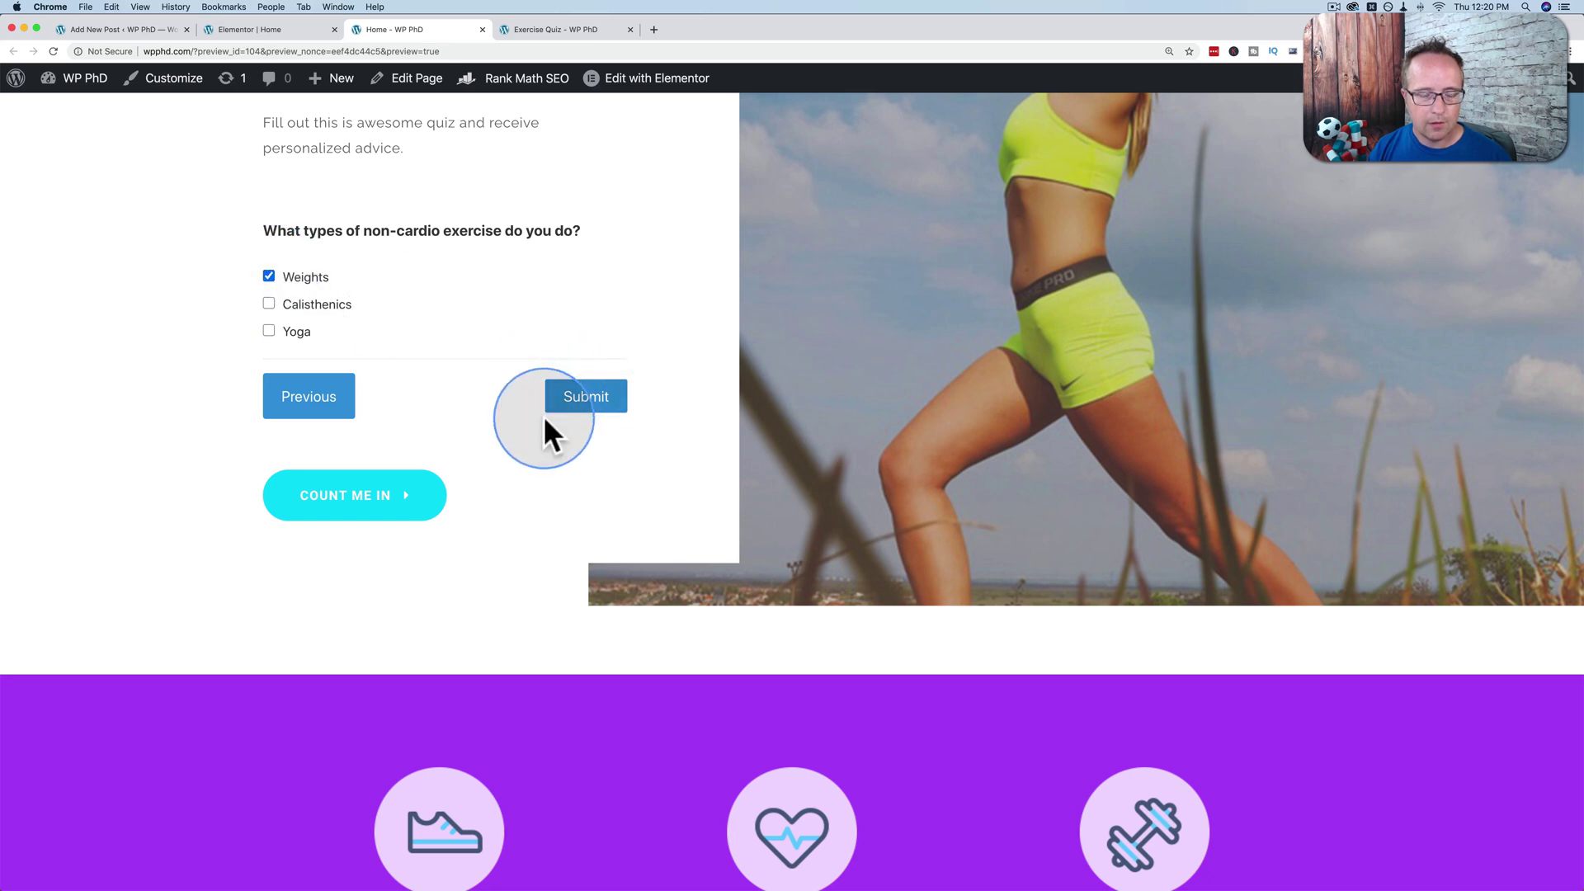
Step: Examine how the quiz results and score message are displayed within the Home page layout
scroll(377, 388, up, 1)
scroll(376, 387, down, 4)
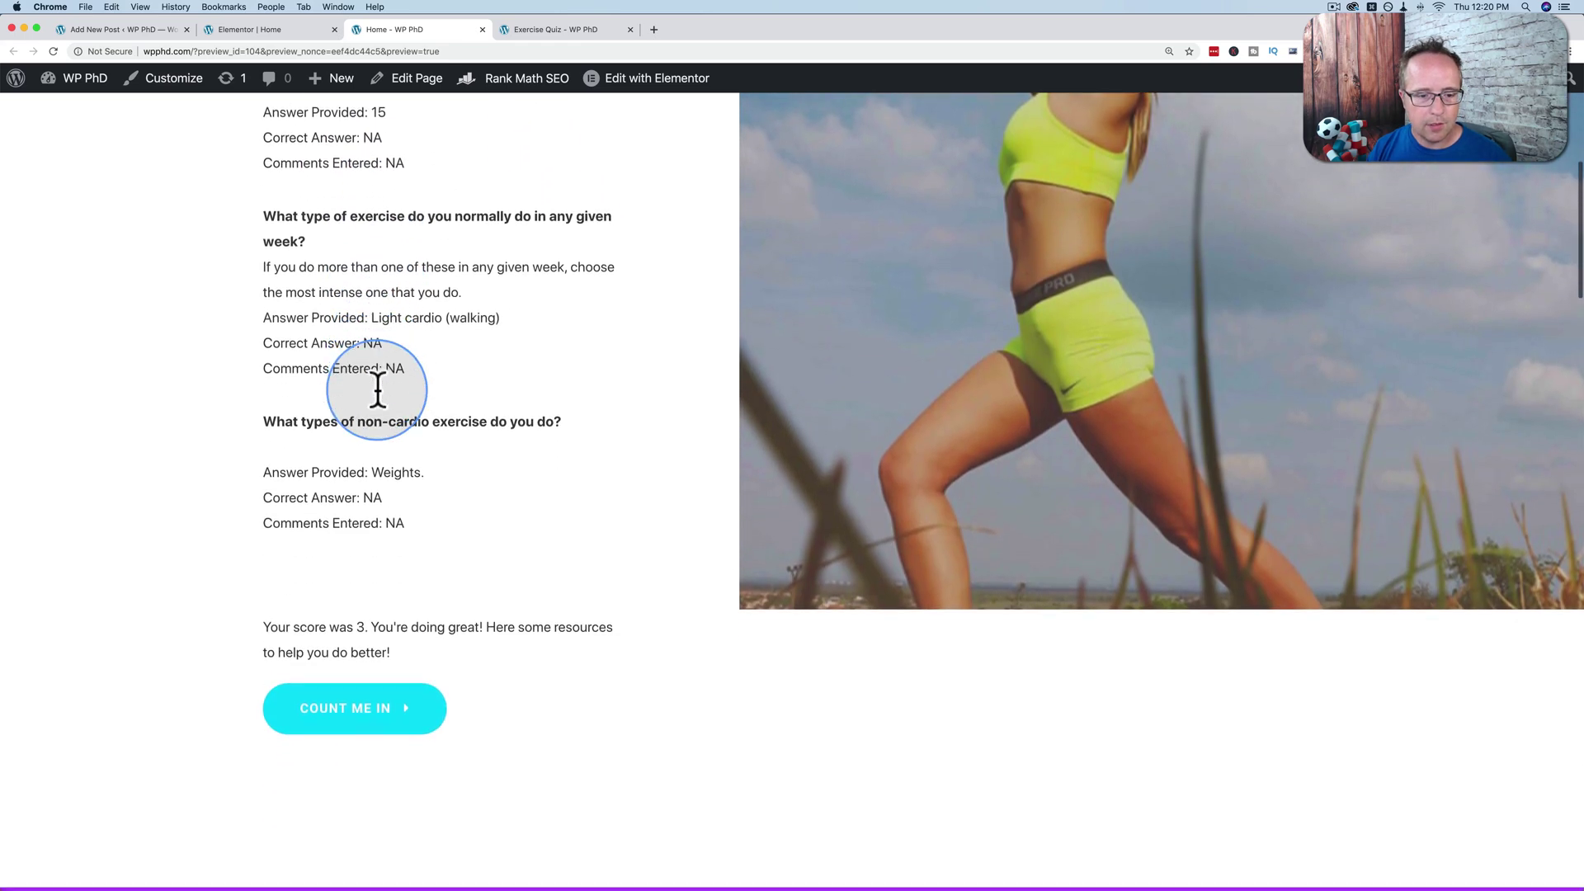
scroll(377, 388, up, 5)
scroll(377, 387, down, 3)
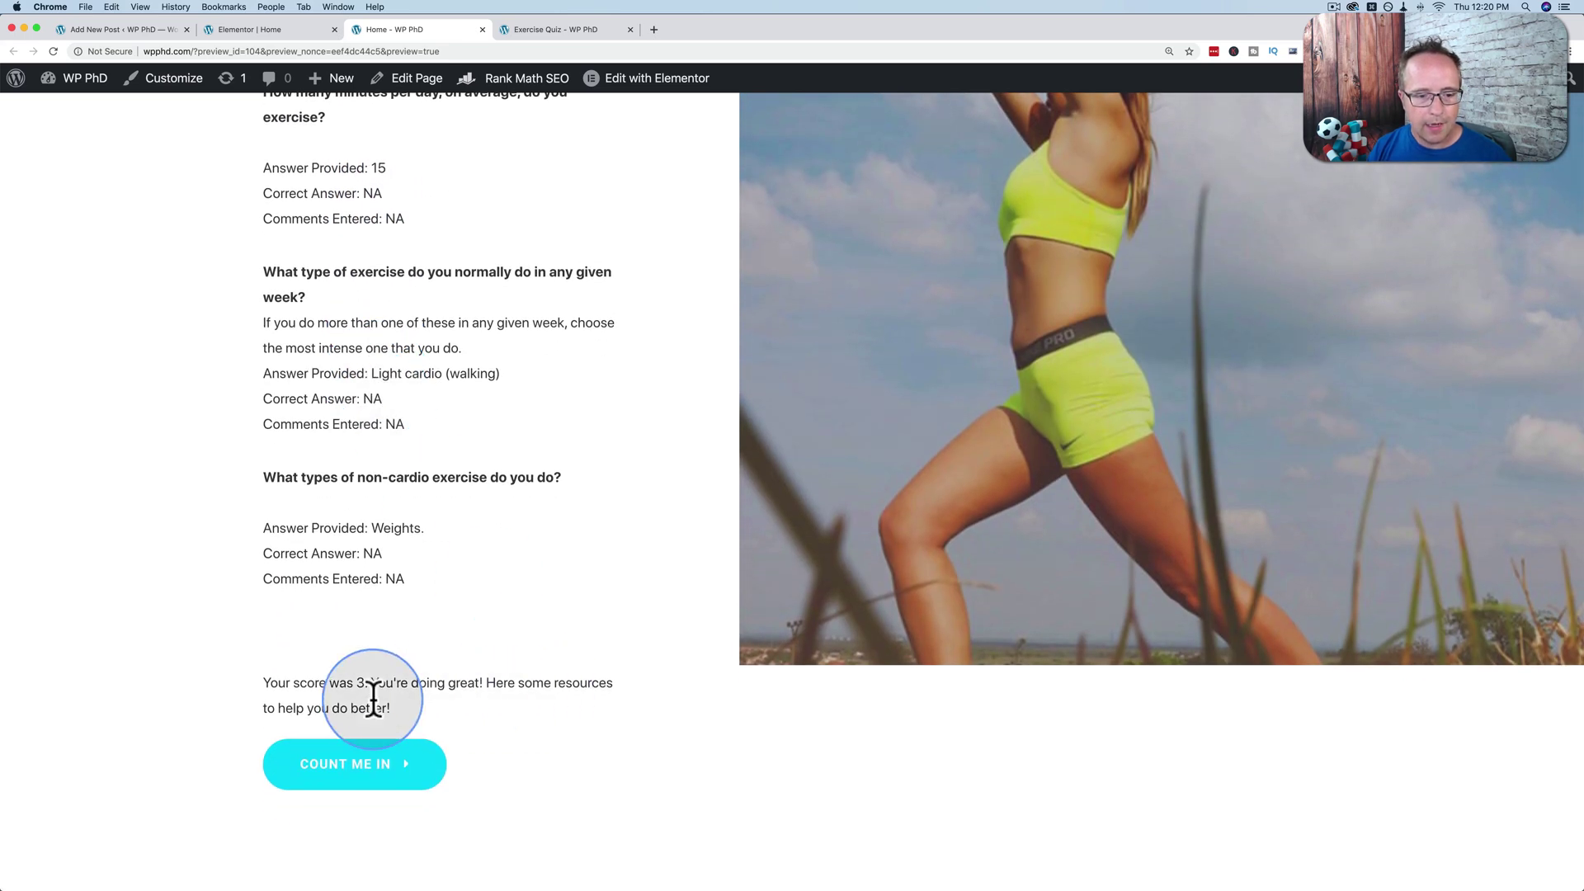
scroll(372, 696, up, 5)
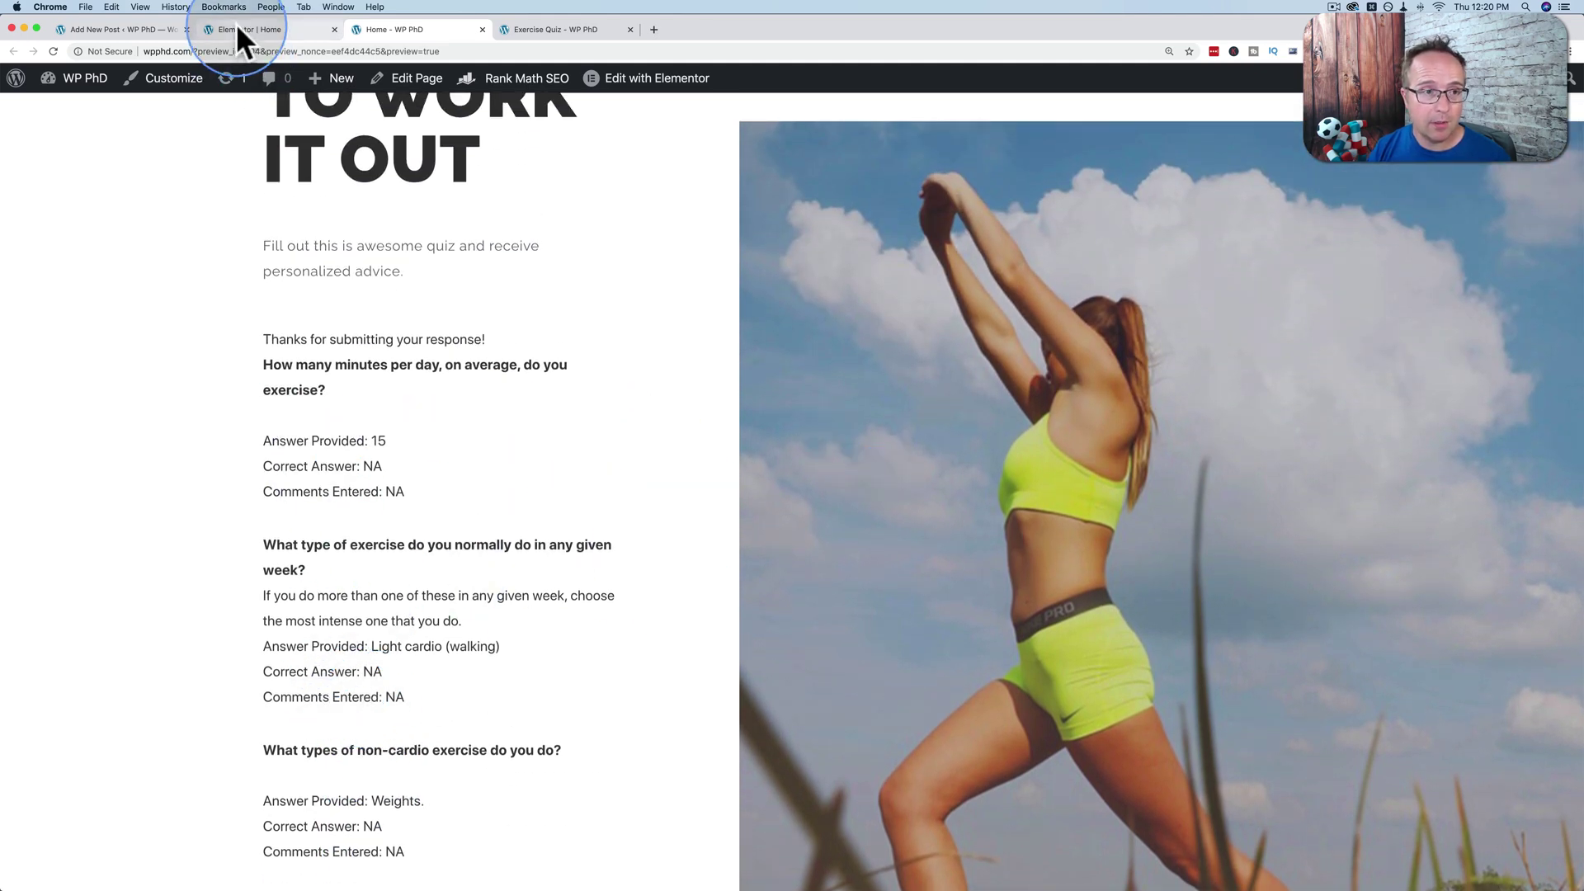
Step: Return to the post editor and open the Quizzes/Surveys list of Quiz And Survey Master
click(105, 29)
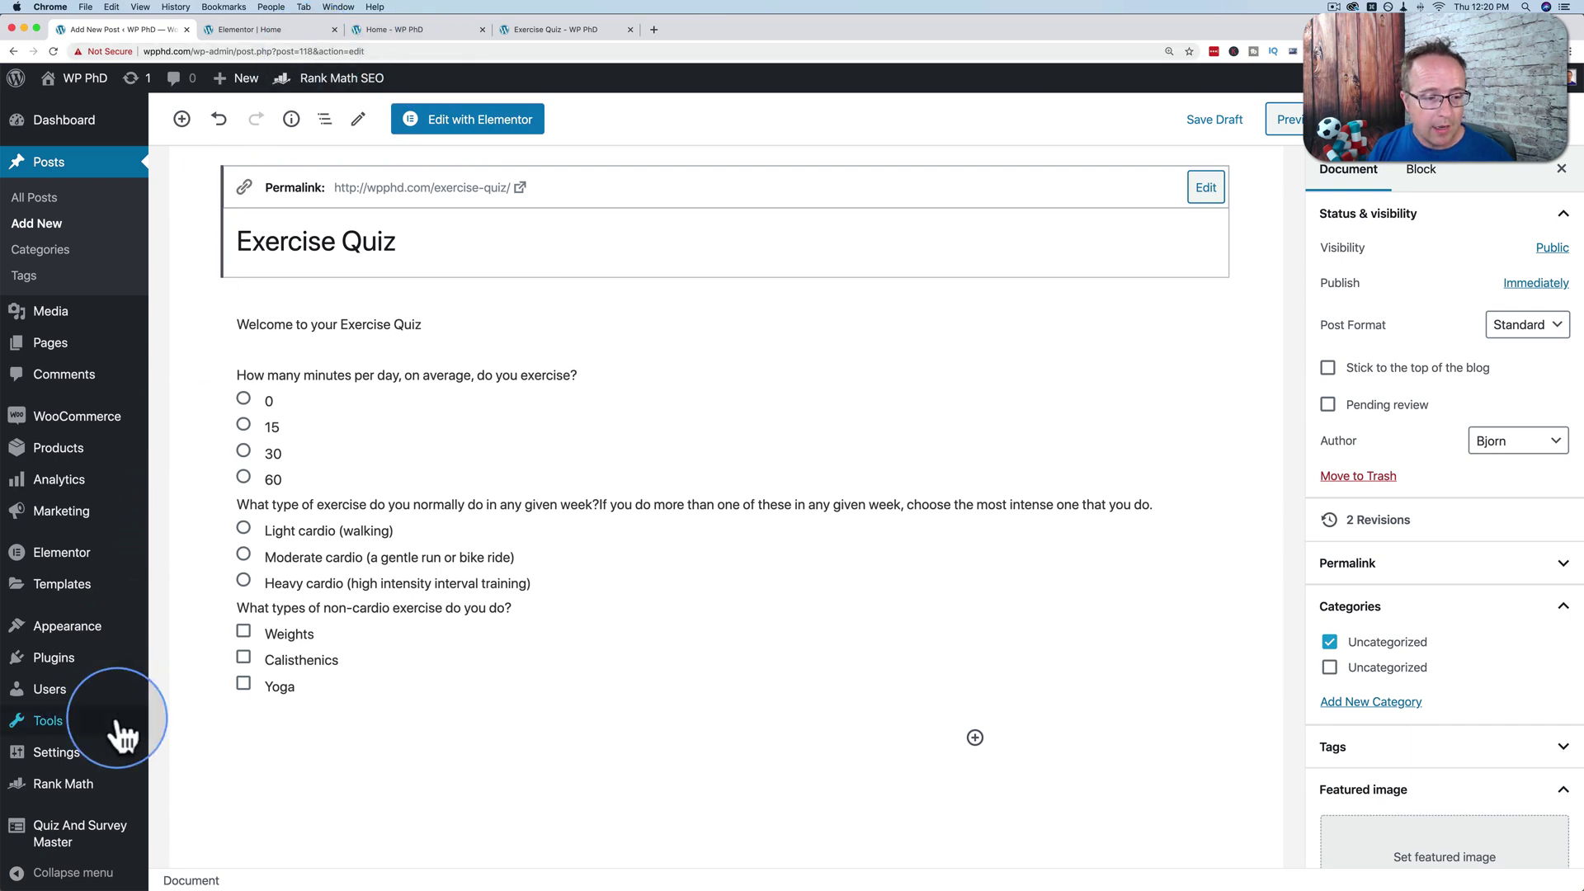
mouse_move(45, 833)
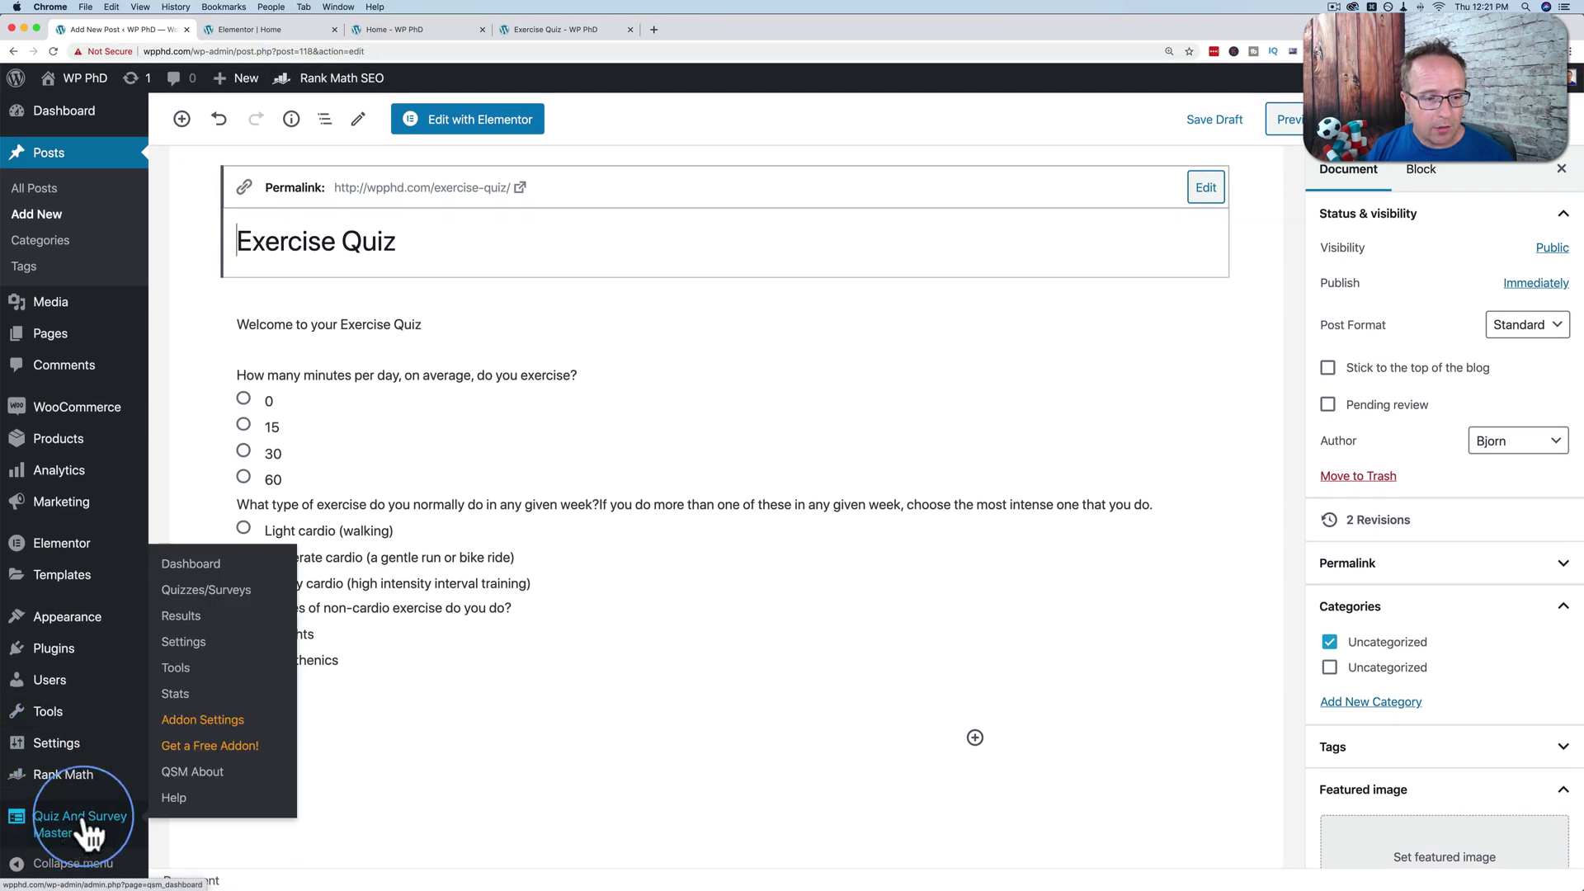
click(208, 595)
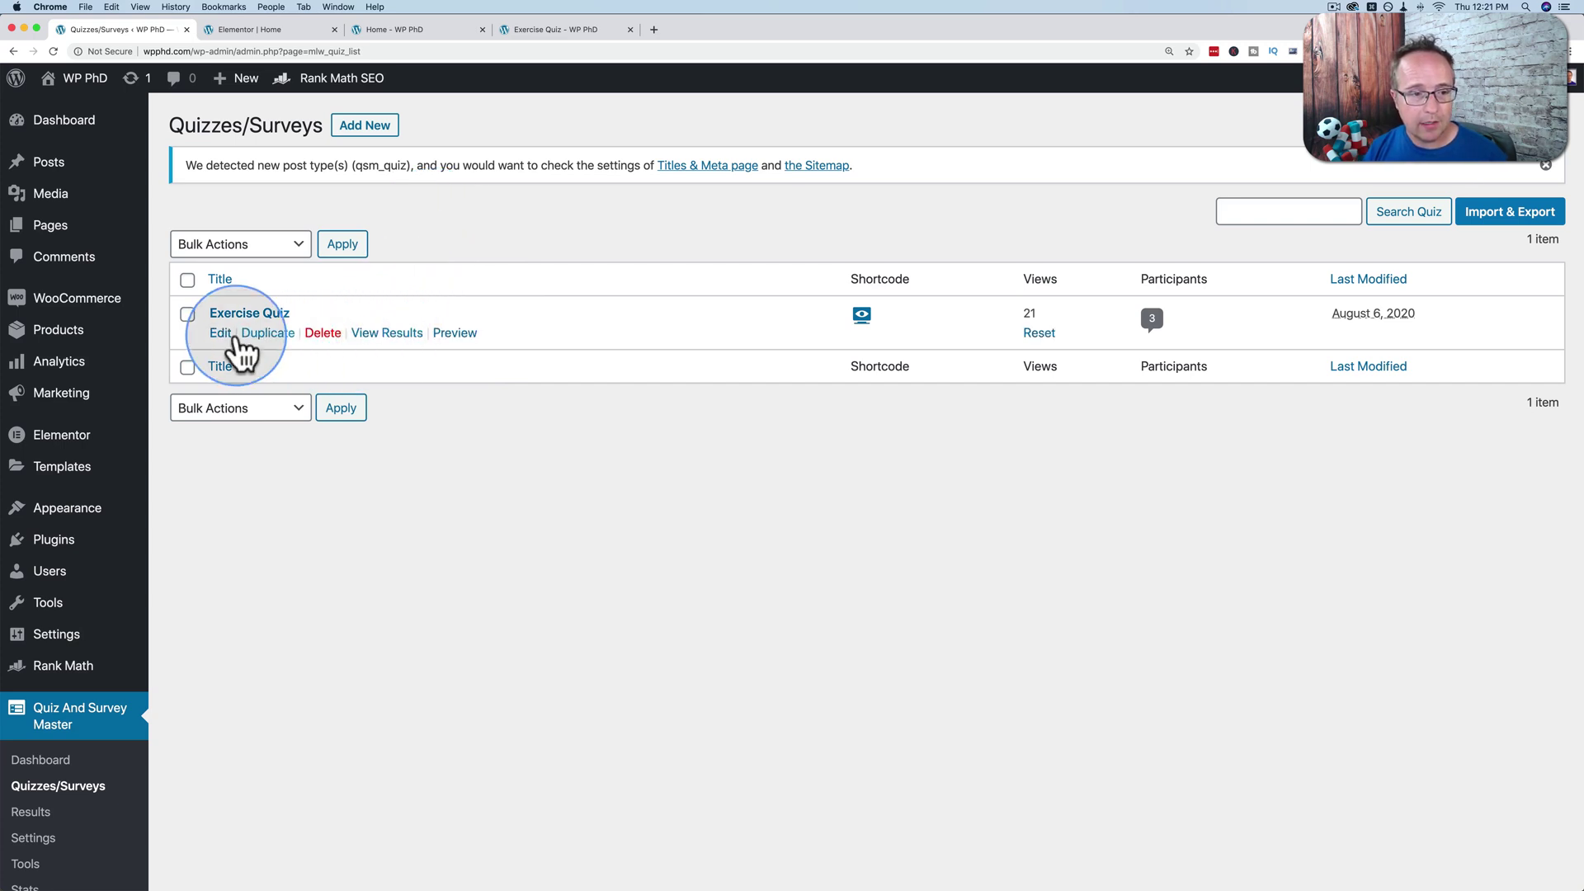
Step: Add an Email contact field to the Exercise Quiz with the label "Please enter your email address"
click(220, 333)
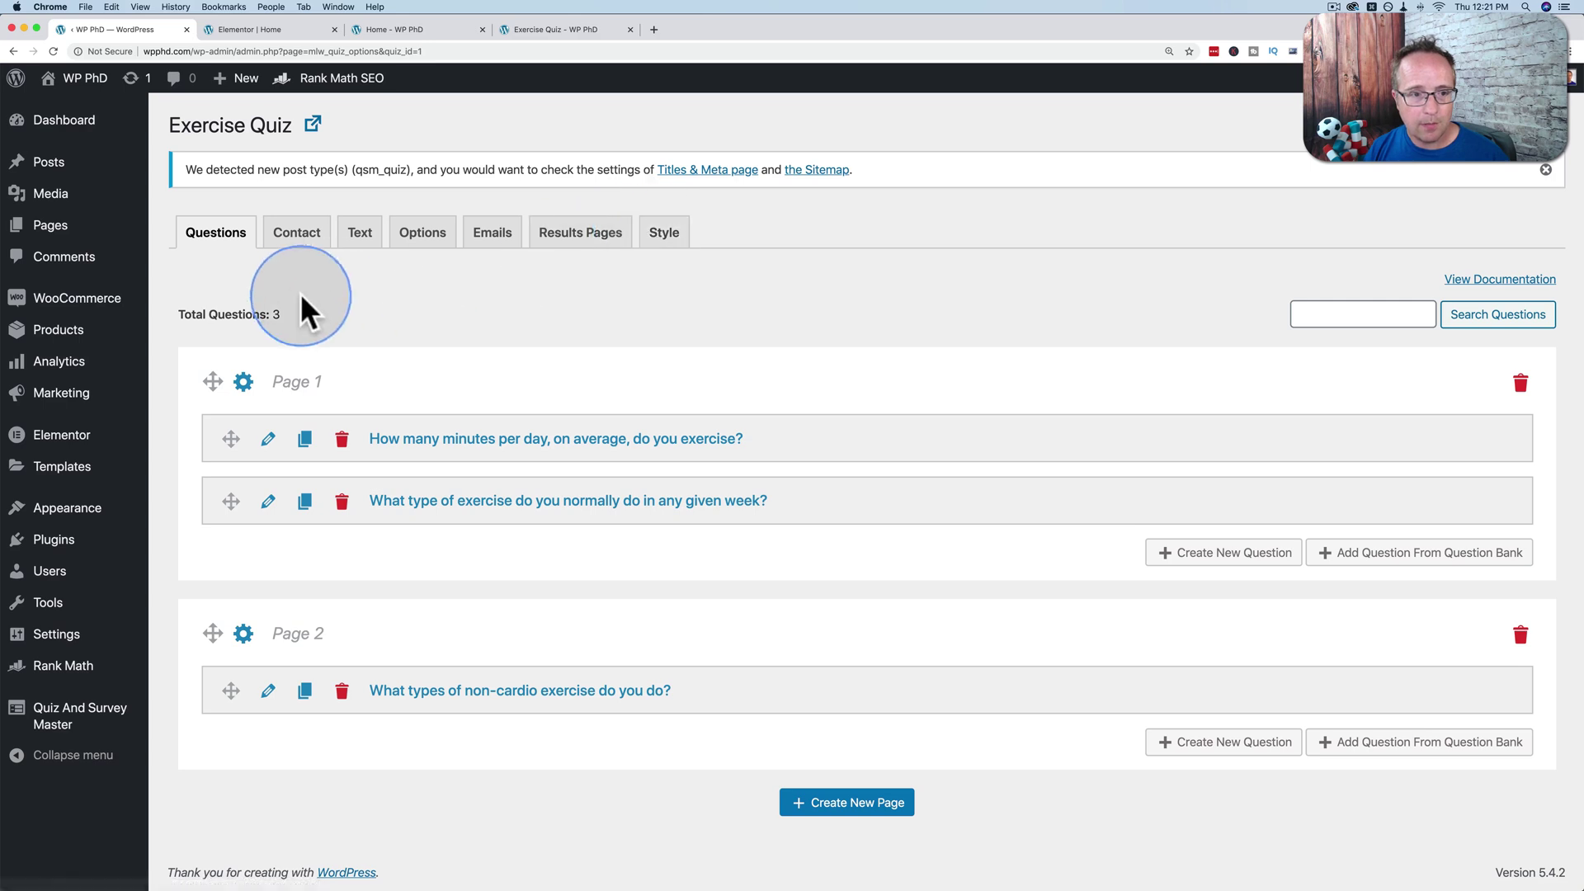
click(296, 235)
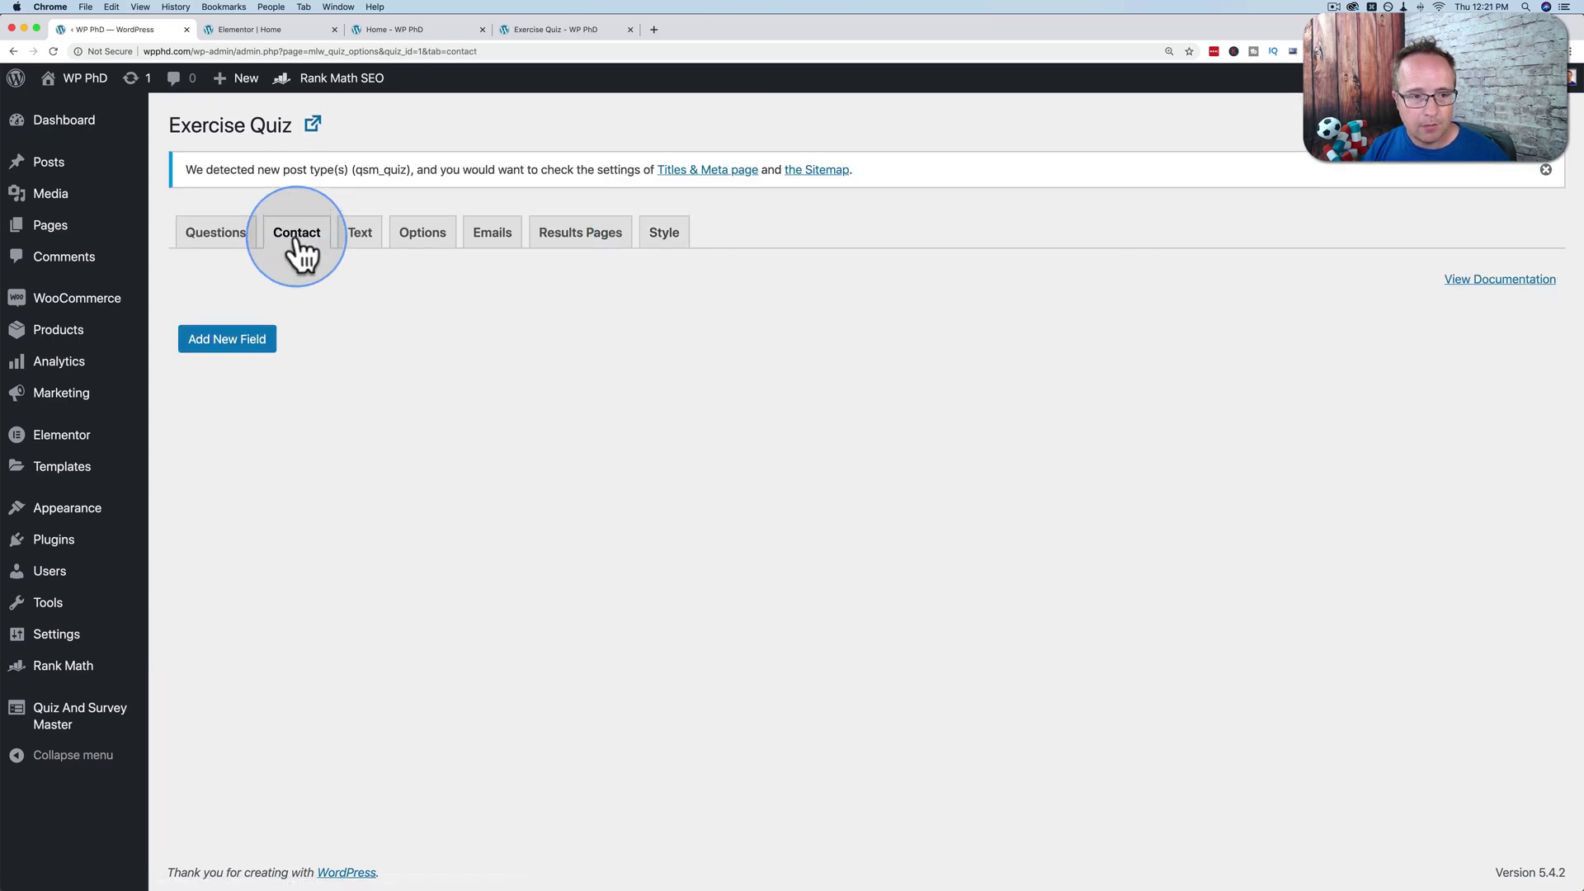
click(242, 334)
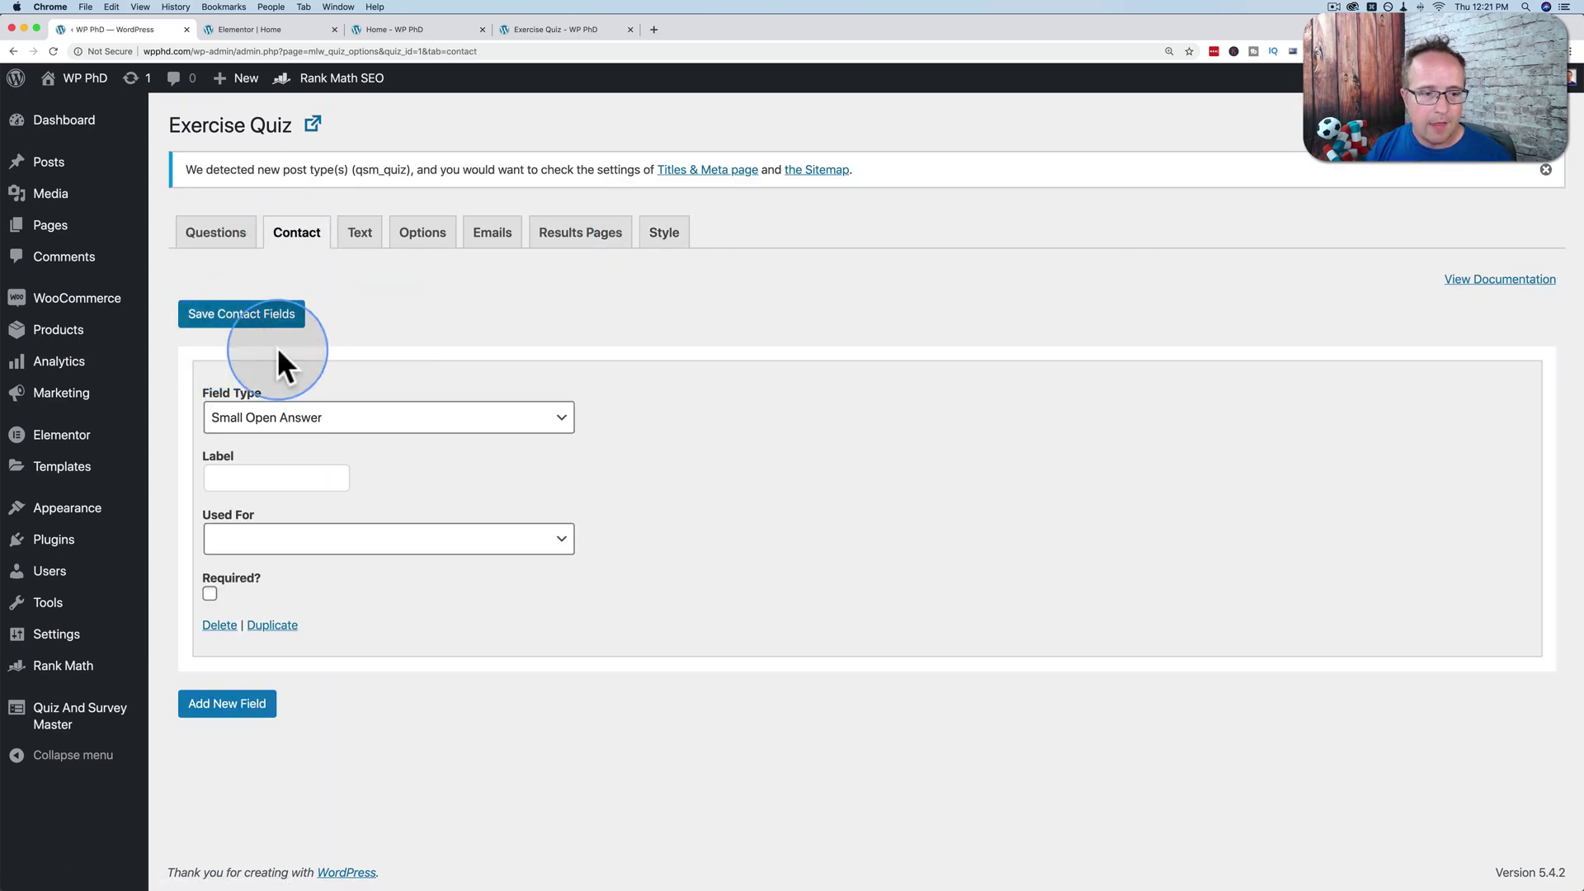
click(314, 419)
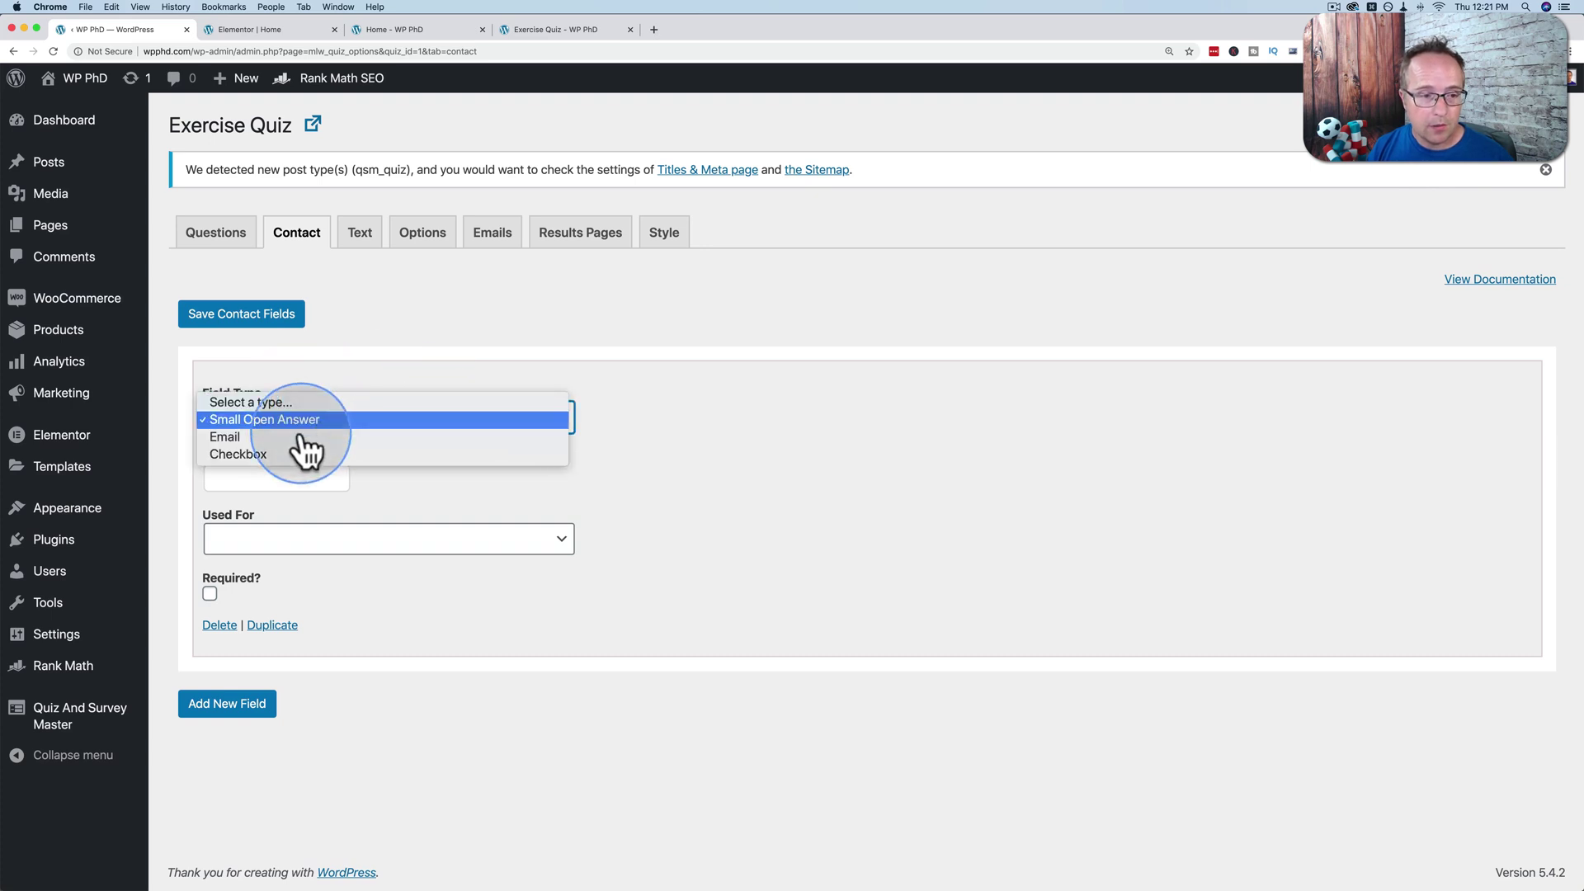
click(210, 443)
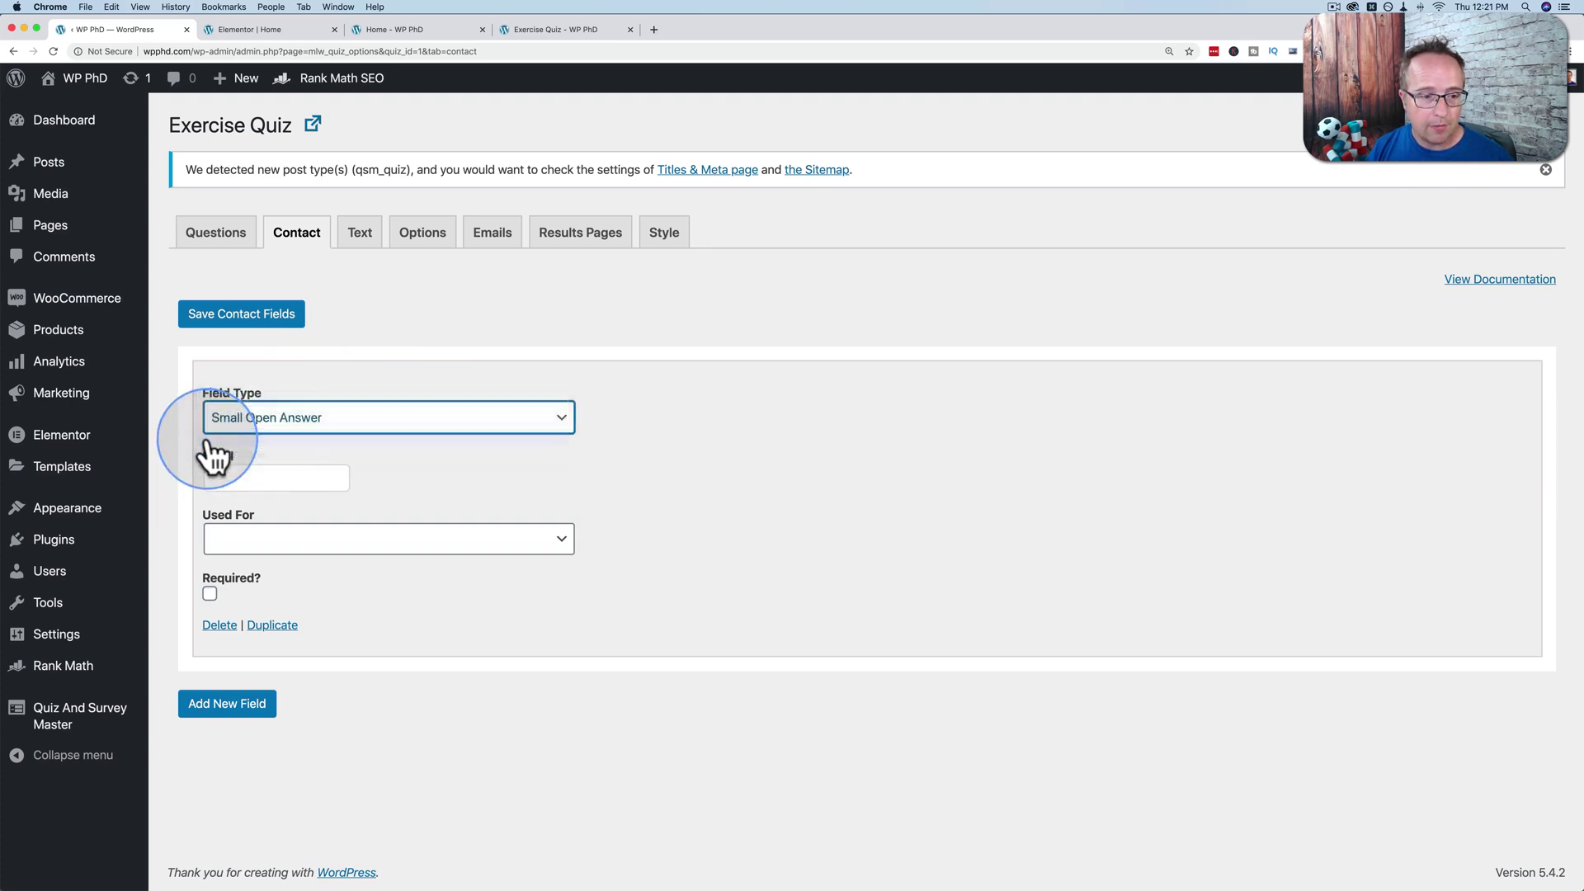
click(251, 475)
text(Please enter you)
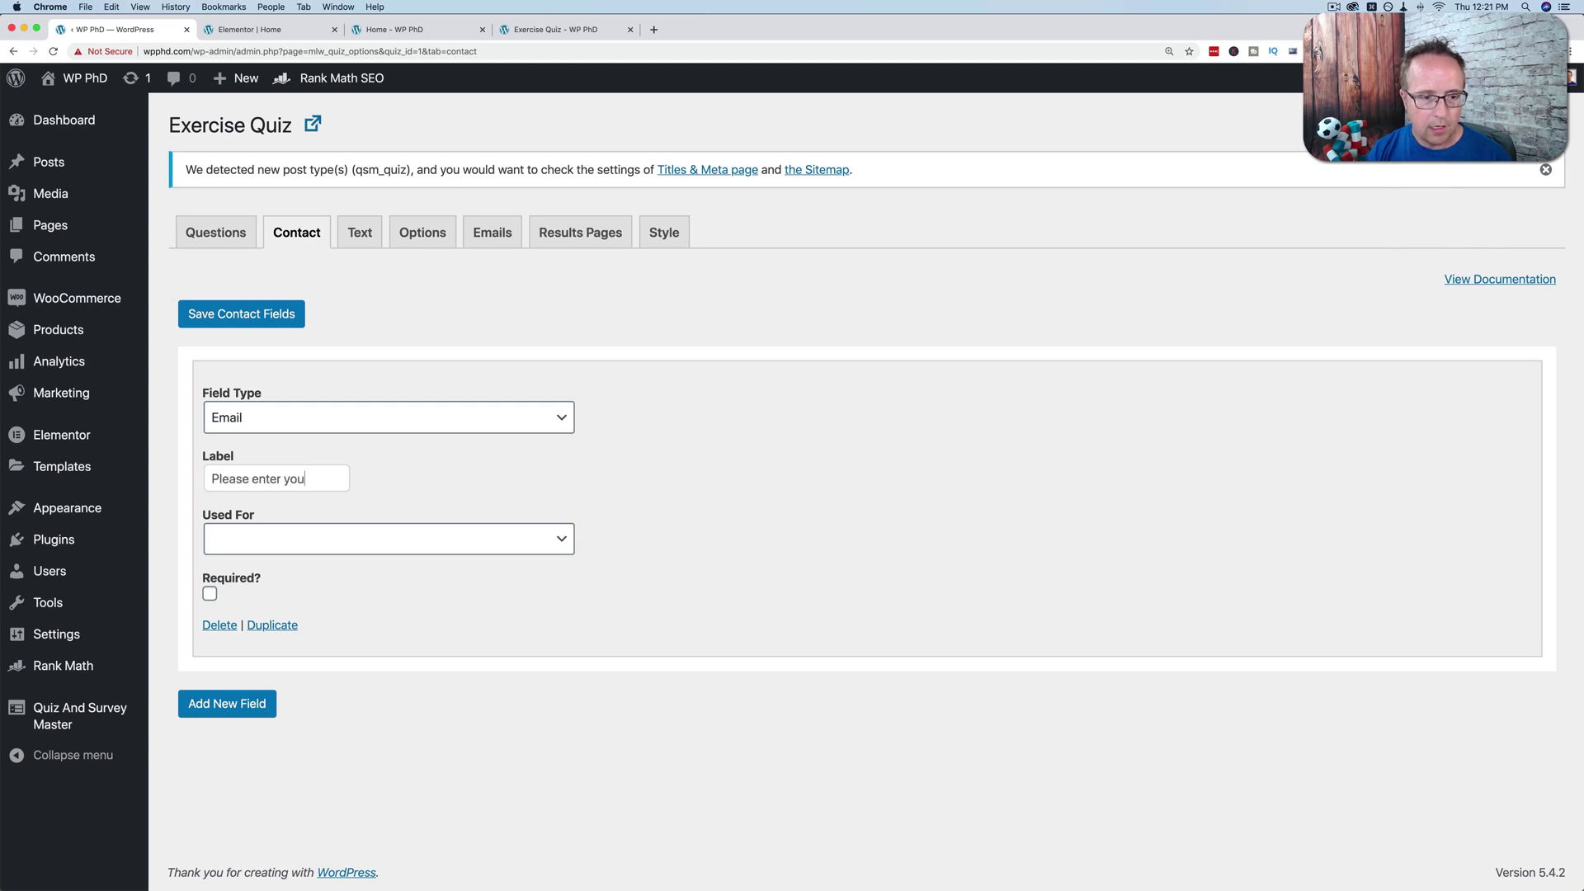
Step: Set the new contact field to be used for Email, make it required and save the contact fields
click(262, 554)
click(218, 579)
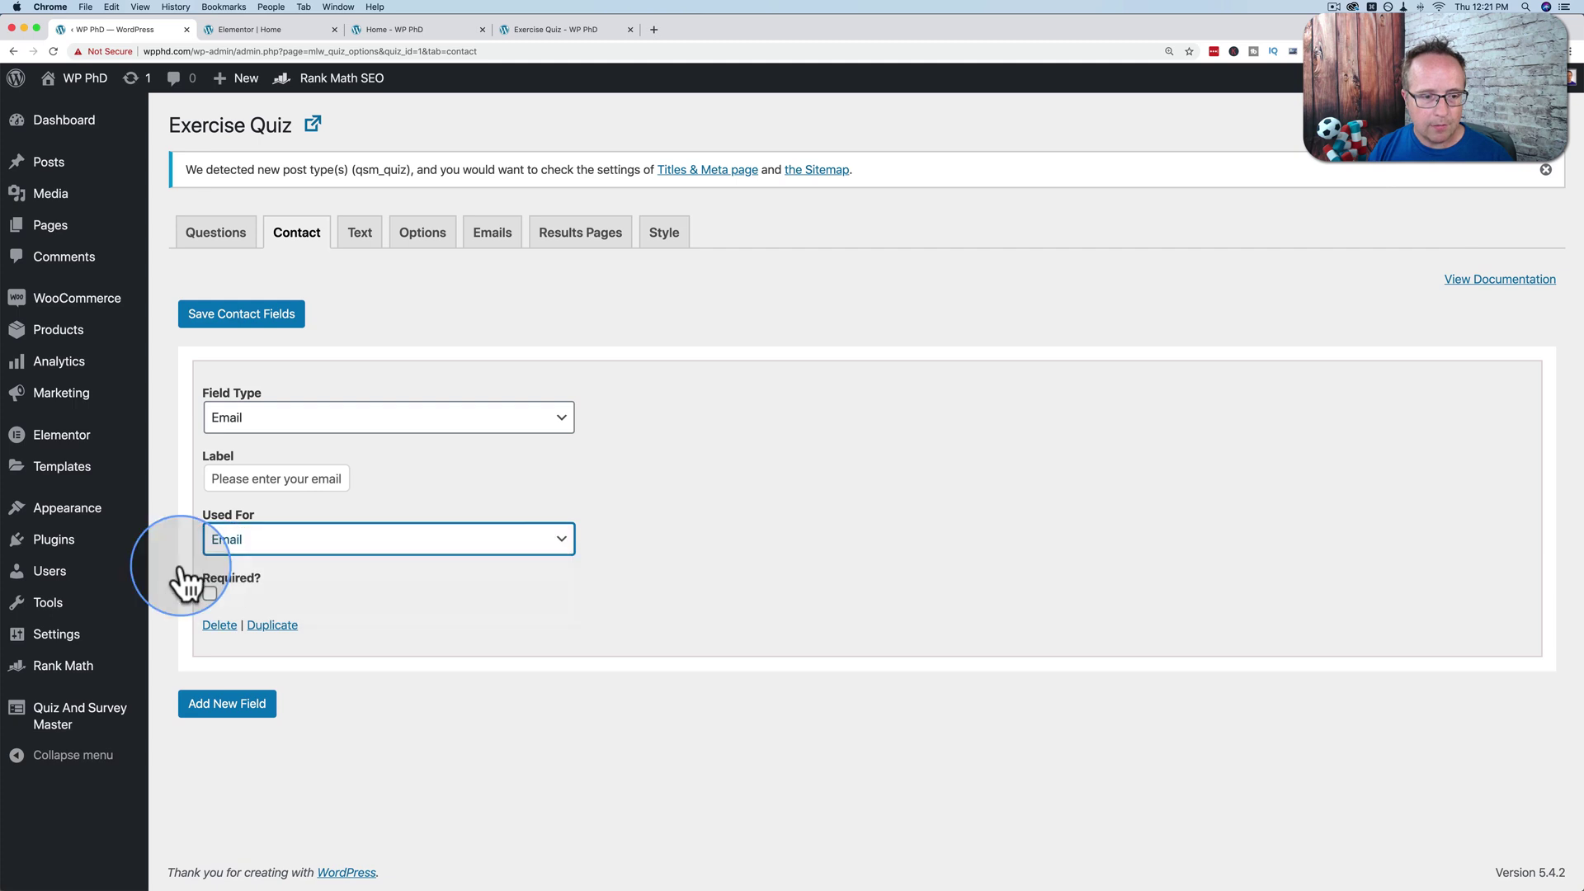
click(210, 593)
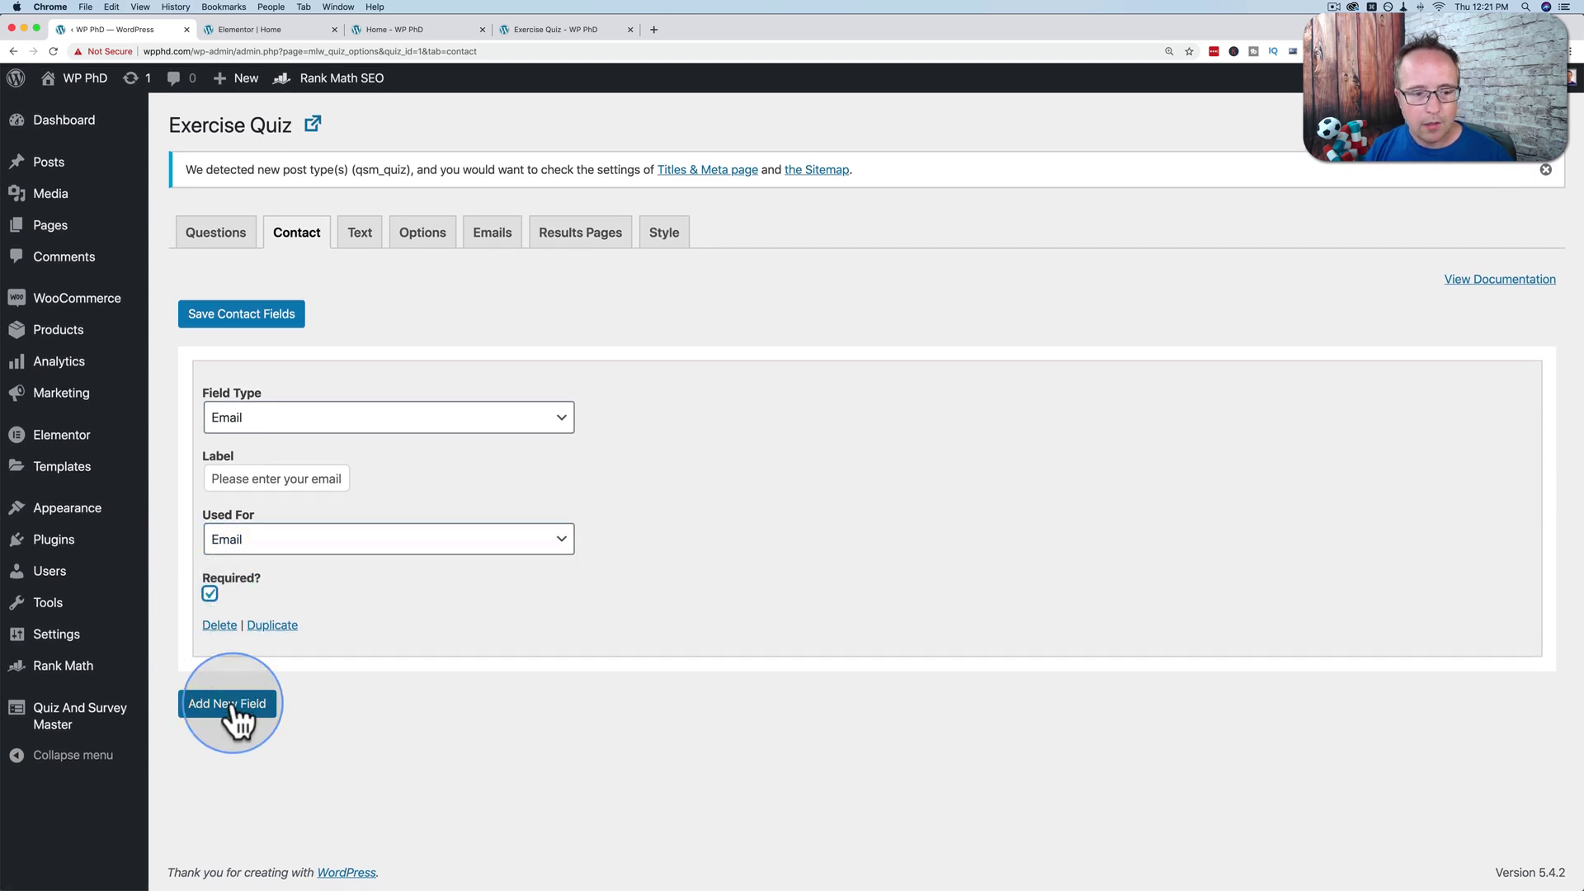
click(240, 314)
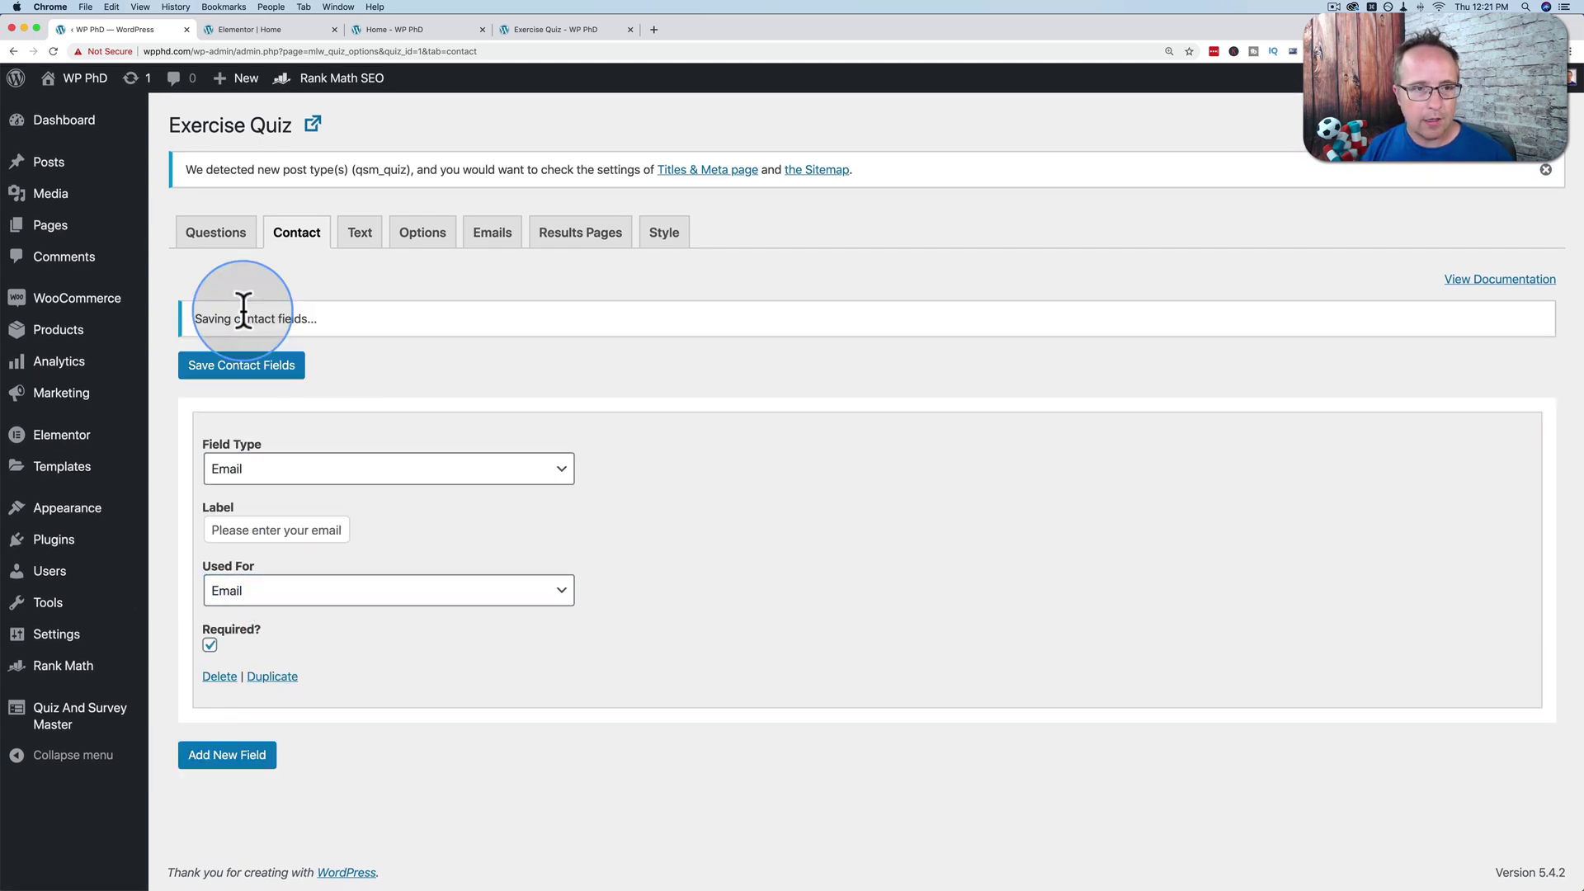
Step: Reload the Exercise Quiz post preview and continue past the email address page to the first questions
click(526, 27)
click(399, 185)
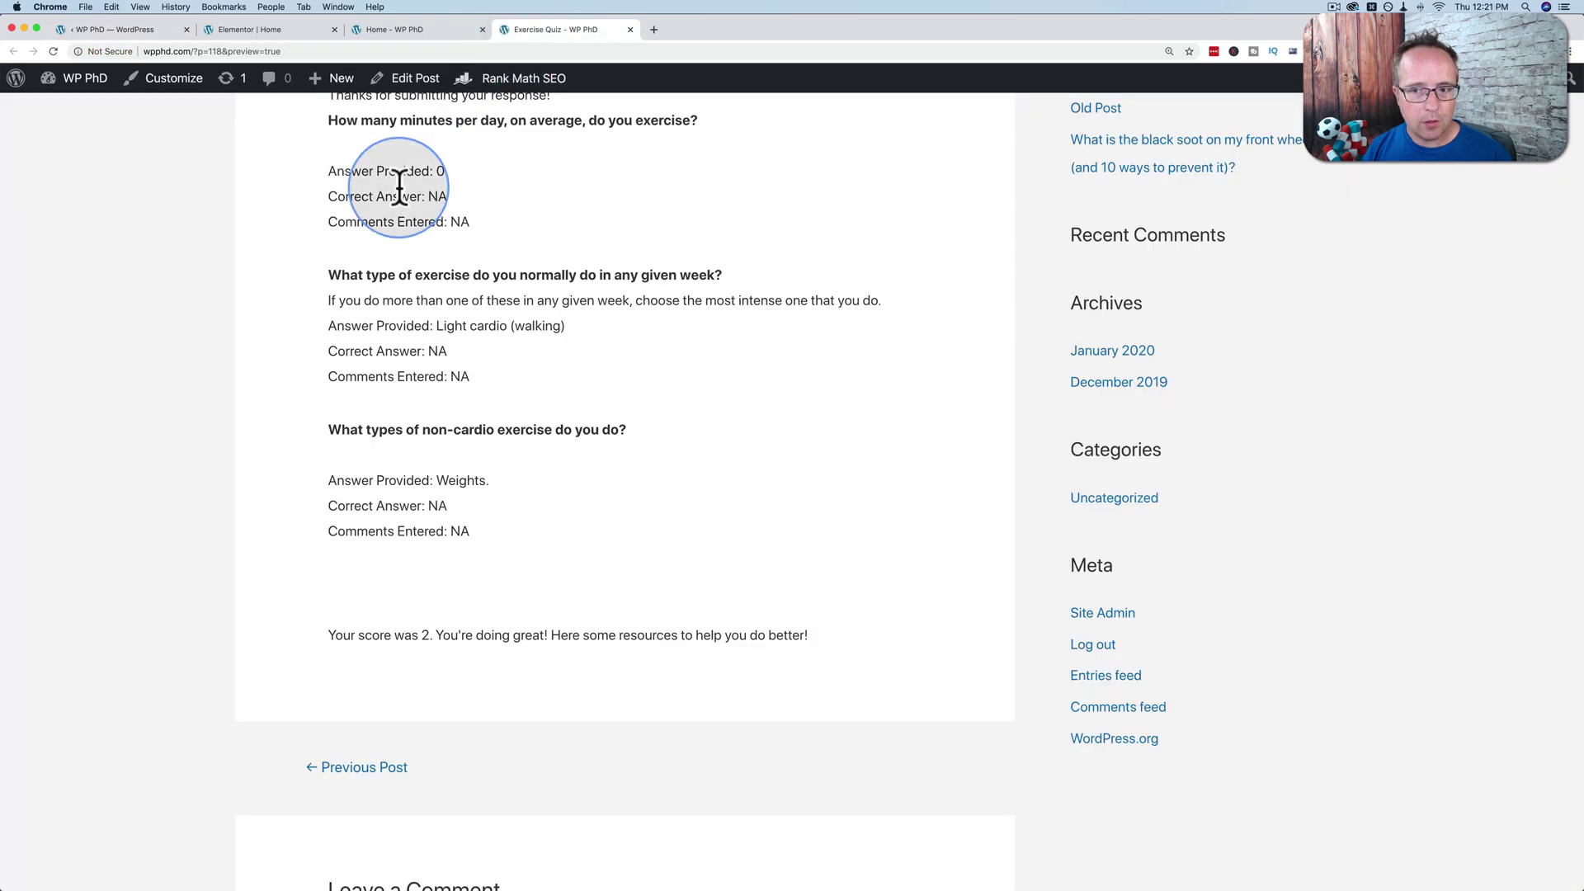
key(super+r)
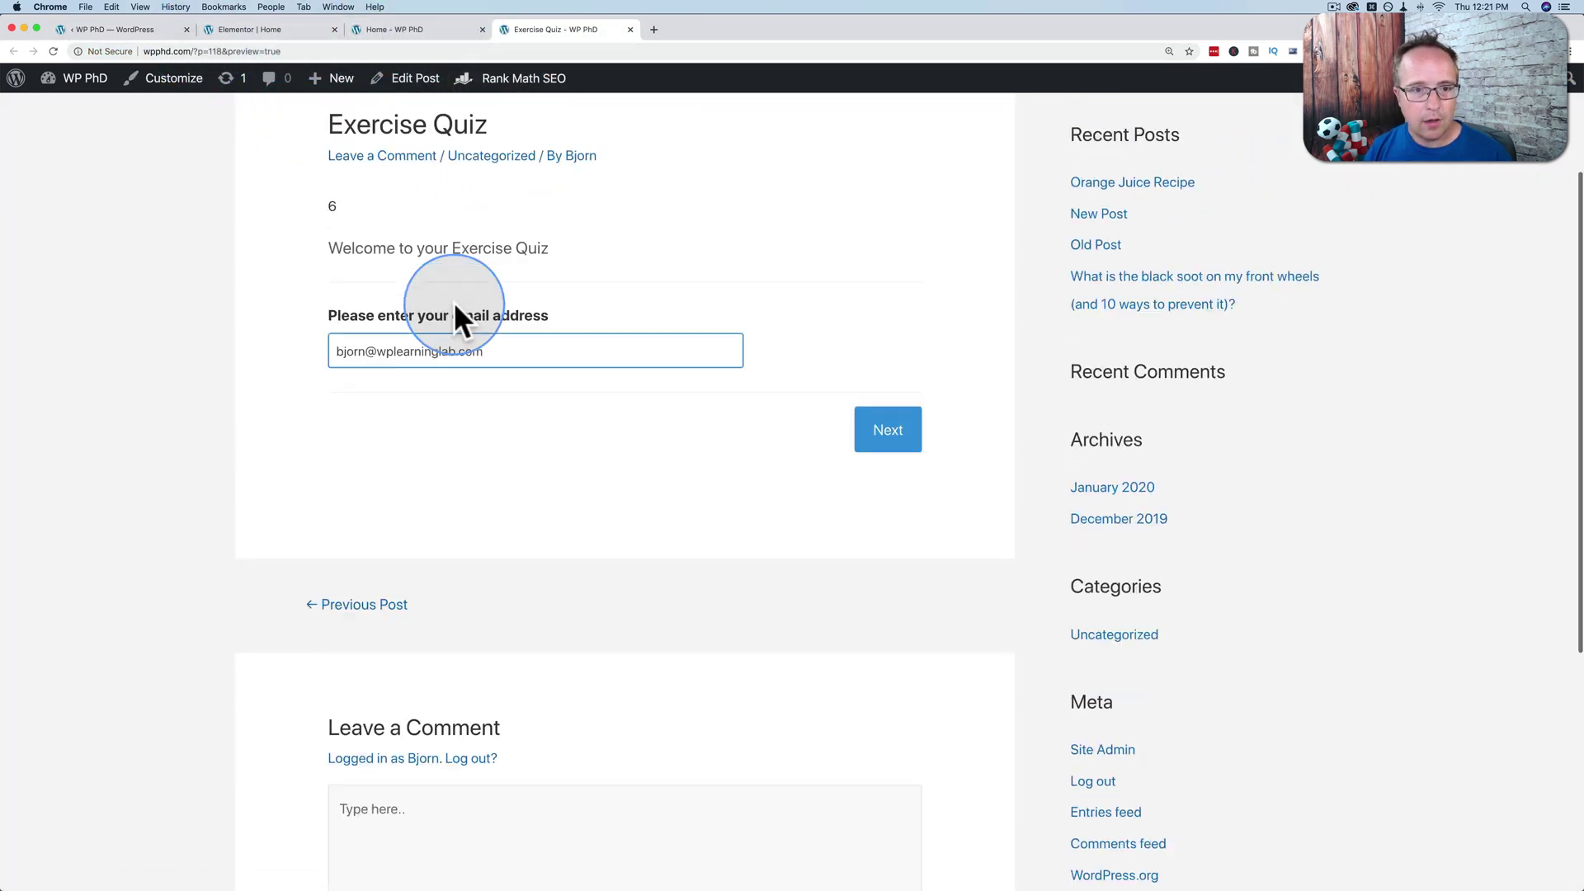
scroll(454, 302, up, 2)
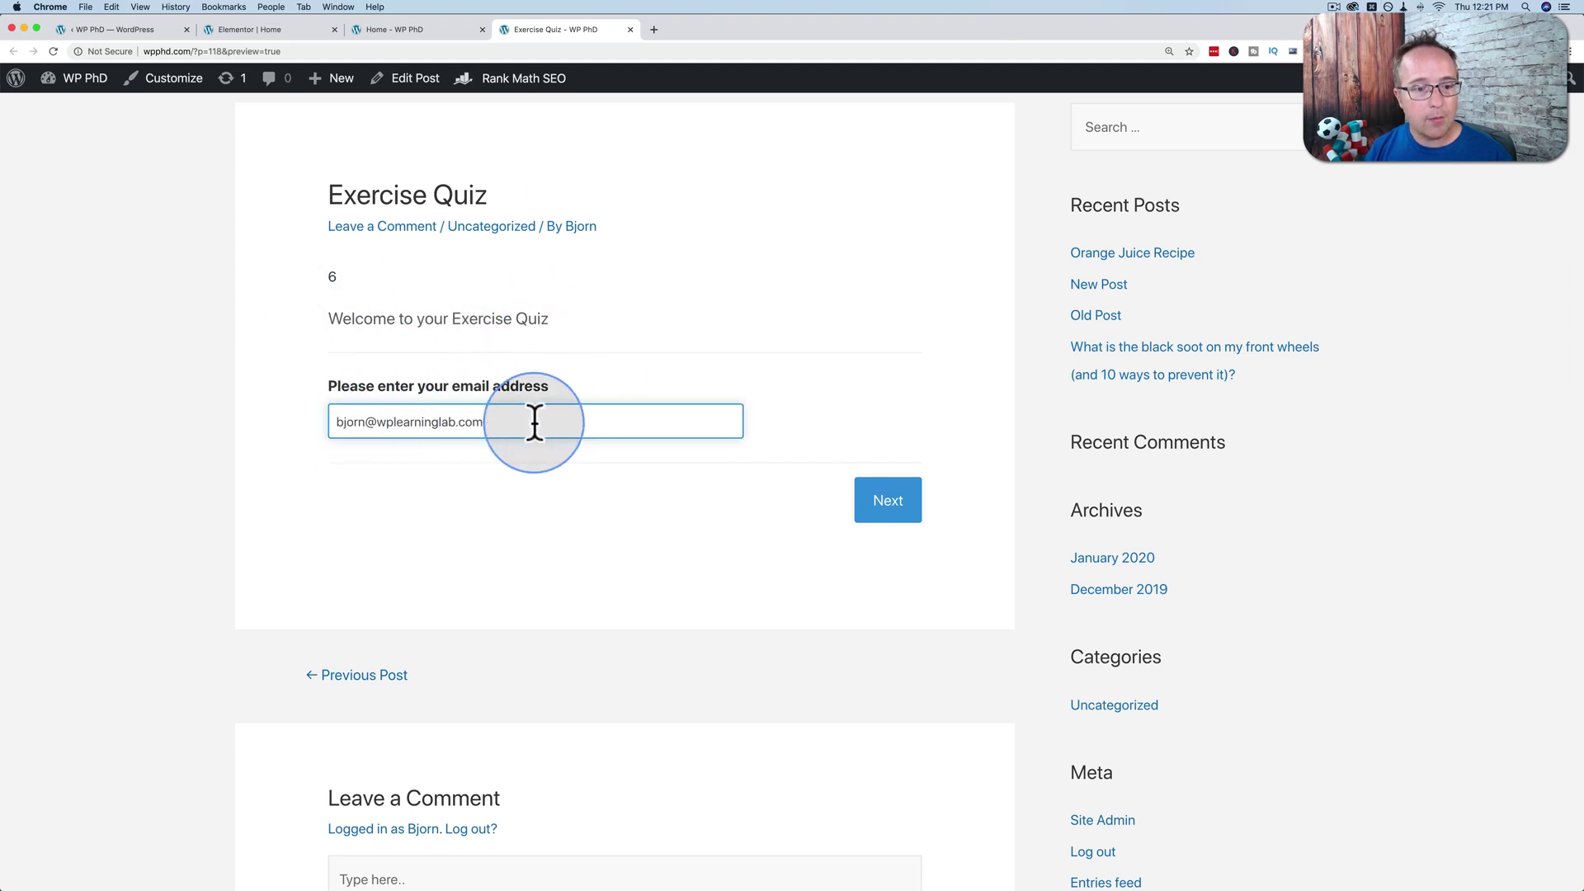
drag(535, 422, 314, 422)
click(885, 499)
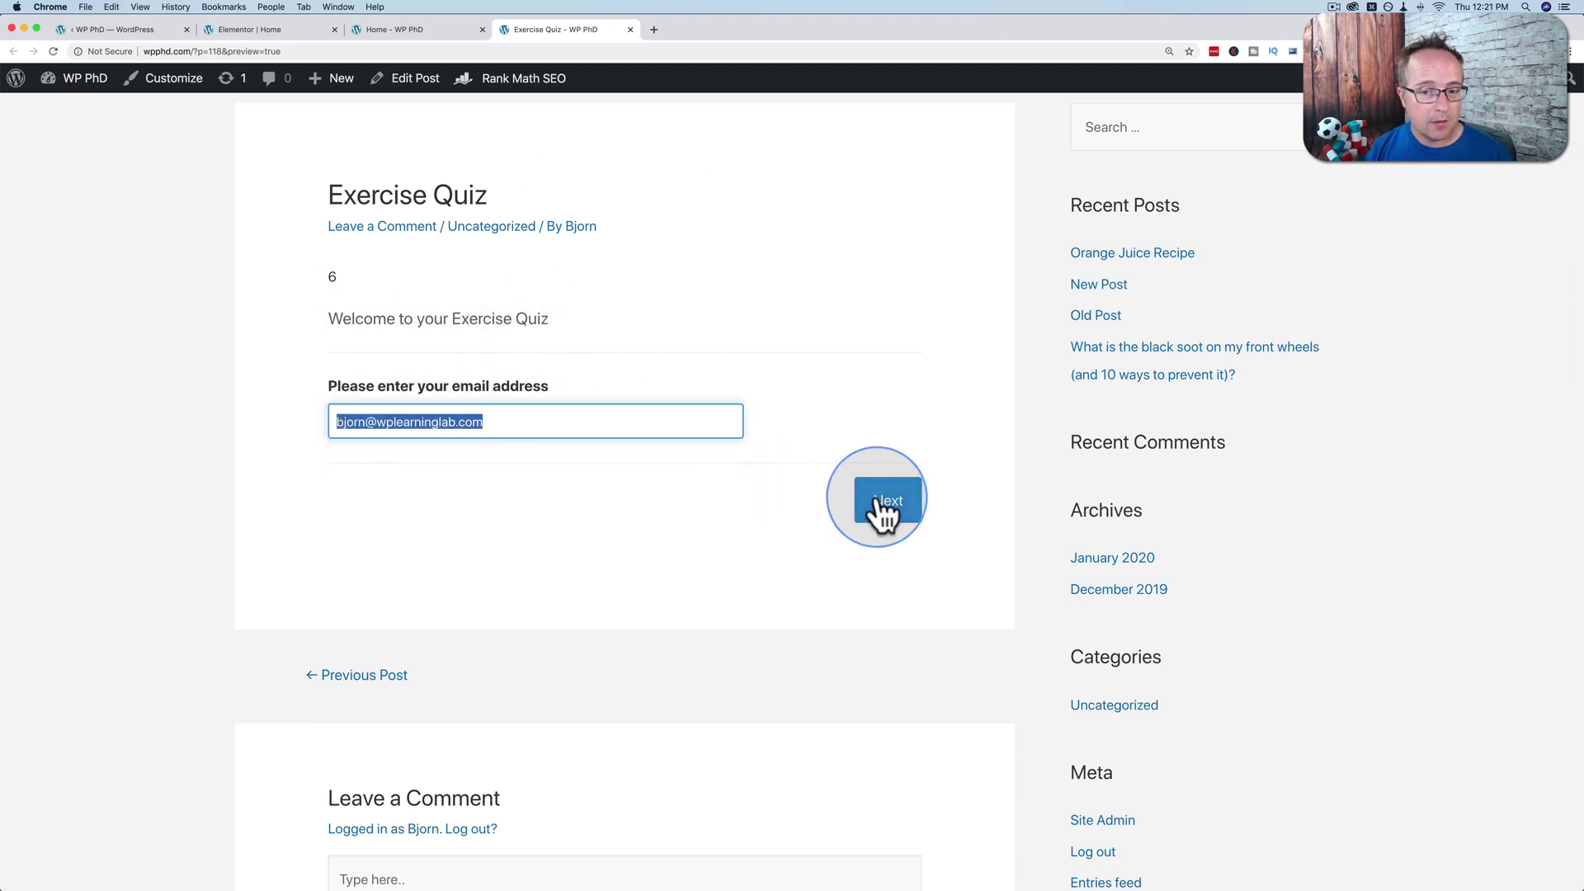
scroll(425, 450, down, 2)
scroll(840, 609, down, 1)
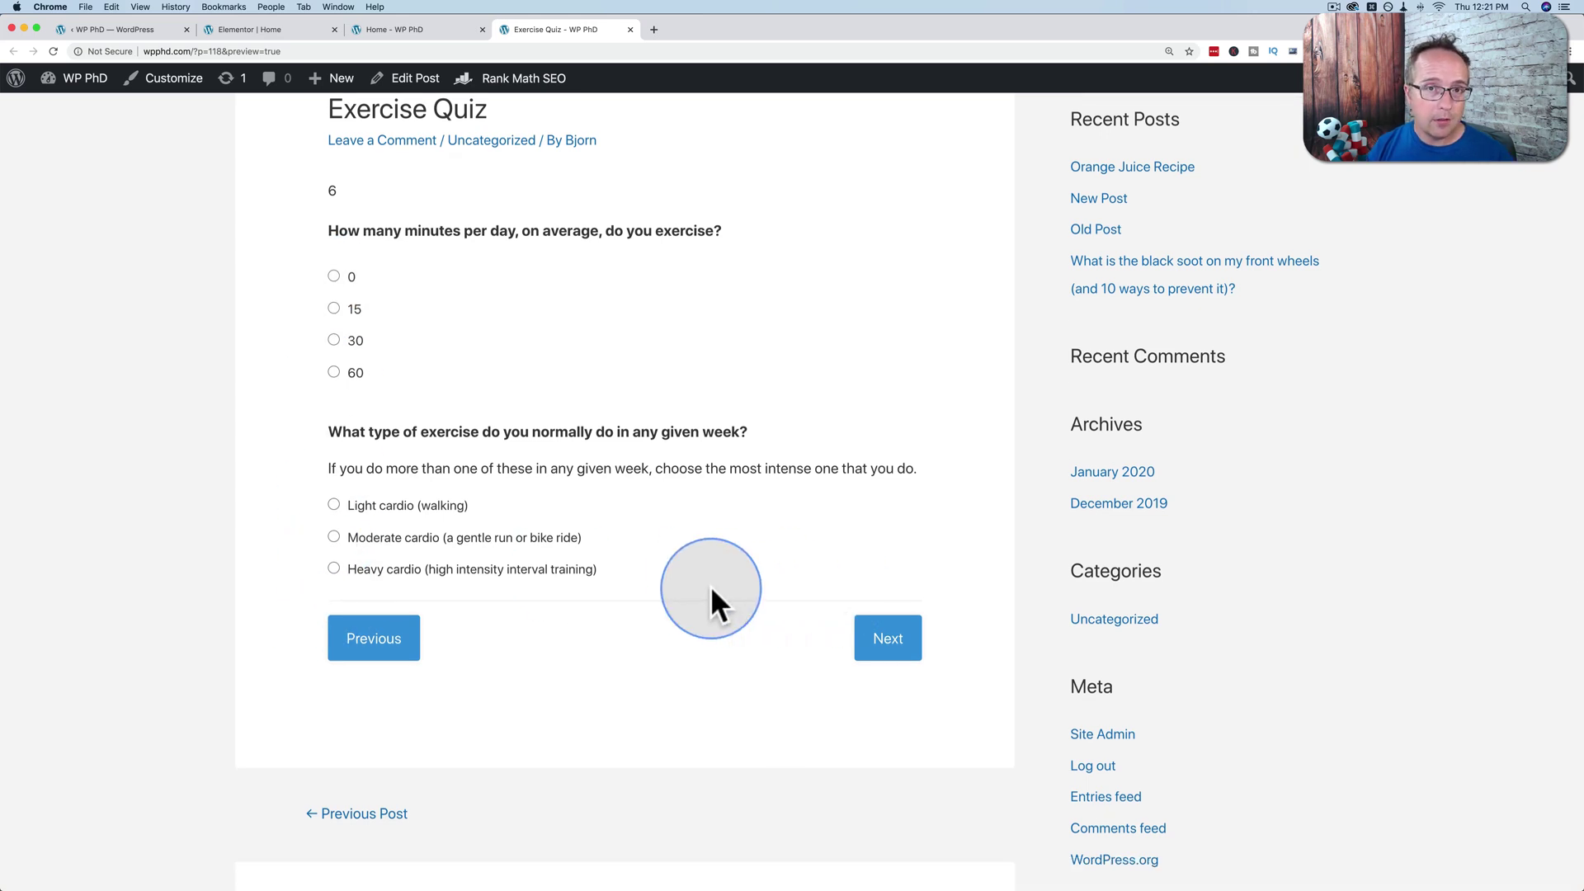
Step: Return to the quiz settings and review the text of the message displayed before the quiz
click(116, 29)
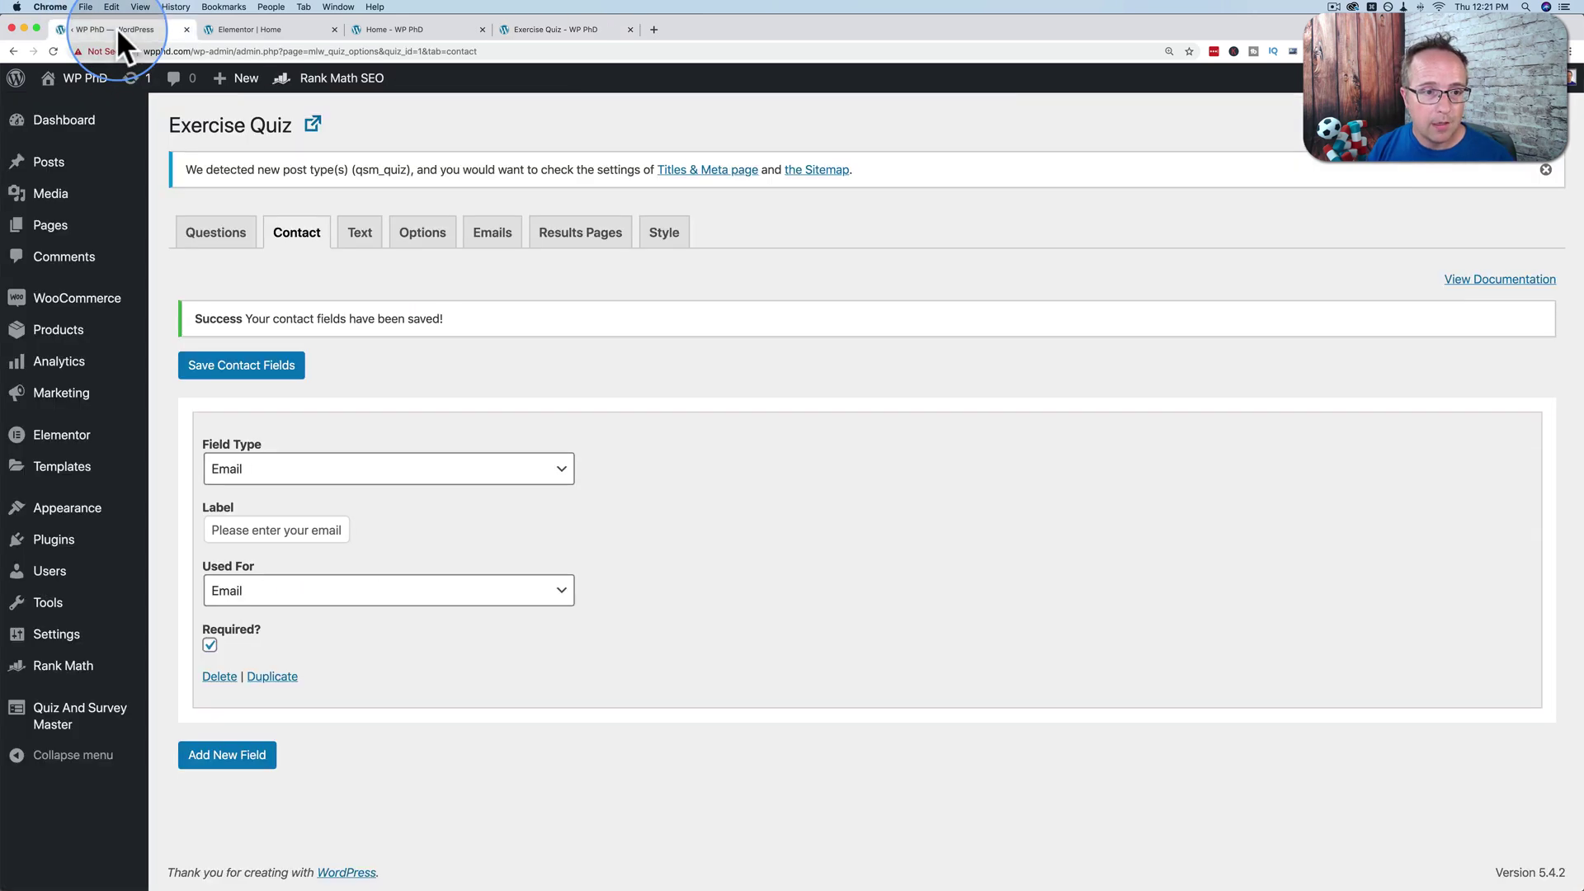
click(357, 241)
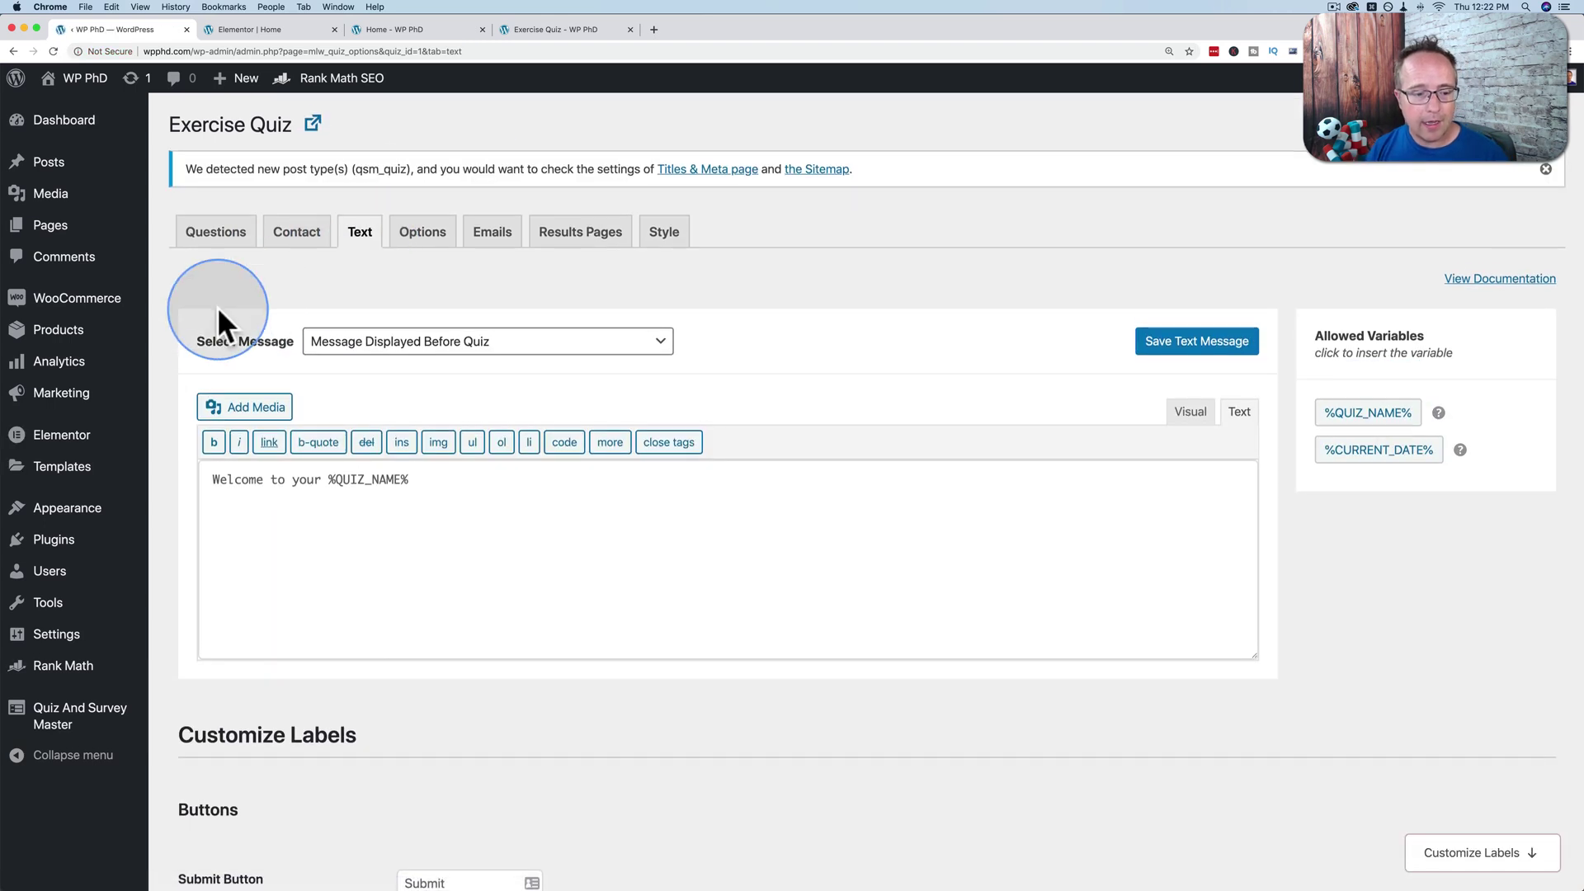
scroll(216, 305, down, 1)
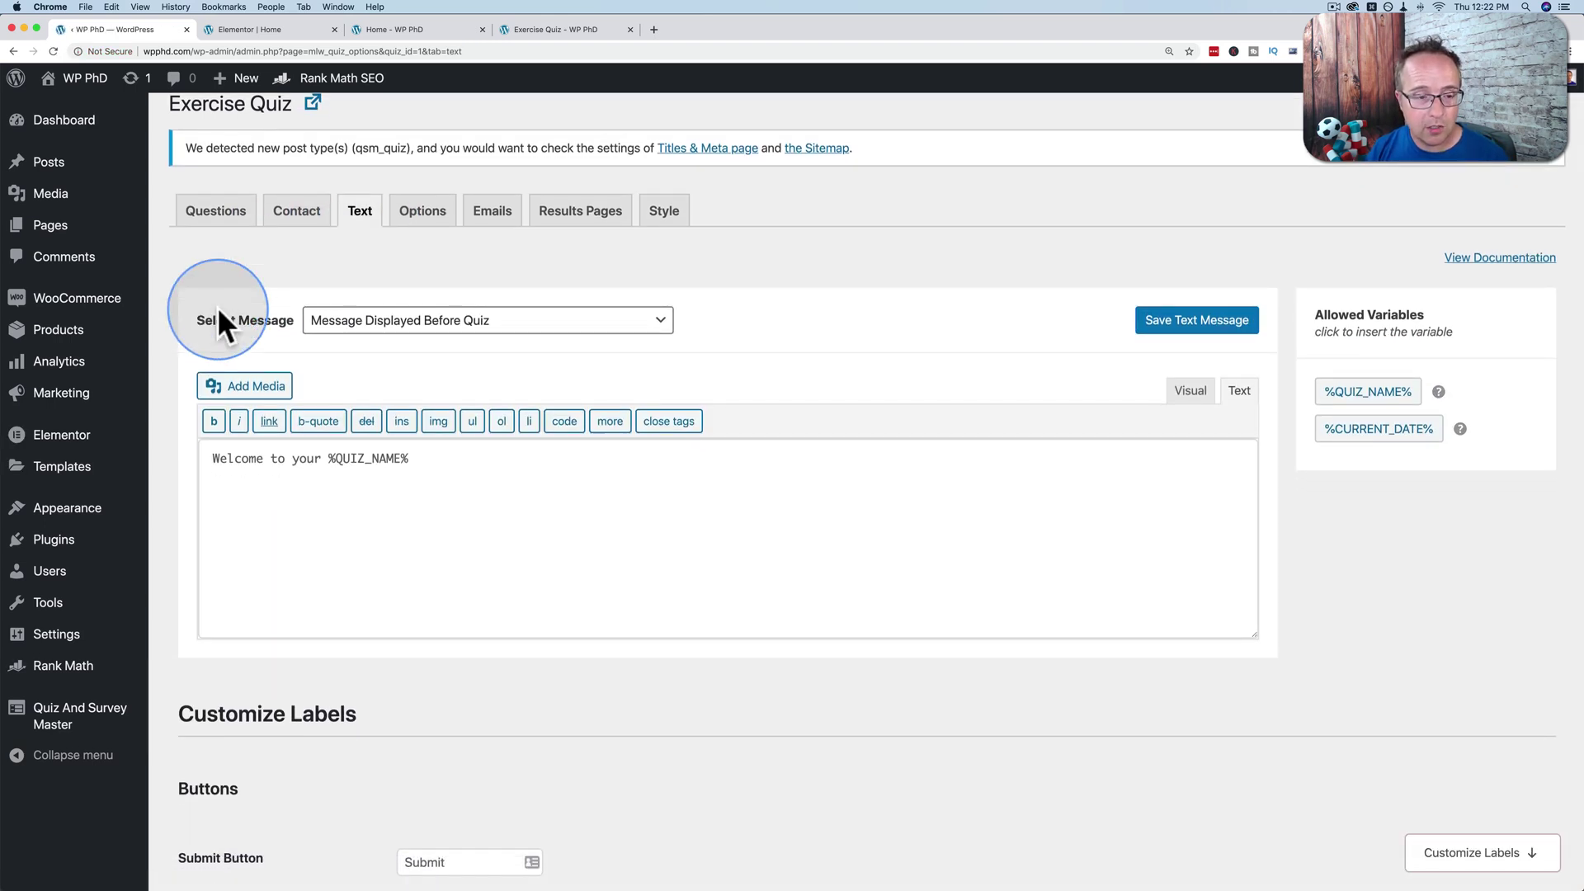
scroll(219, 318, down, 2)
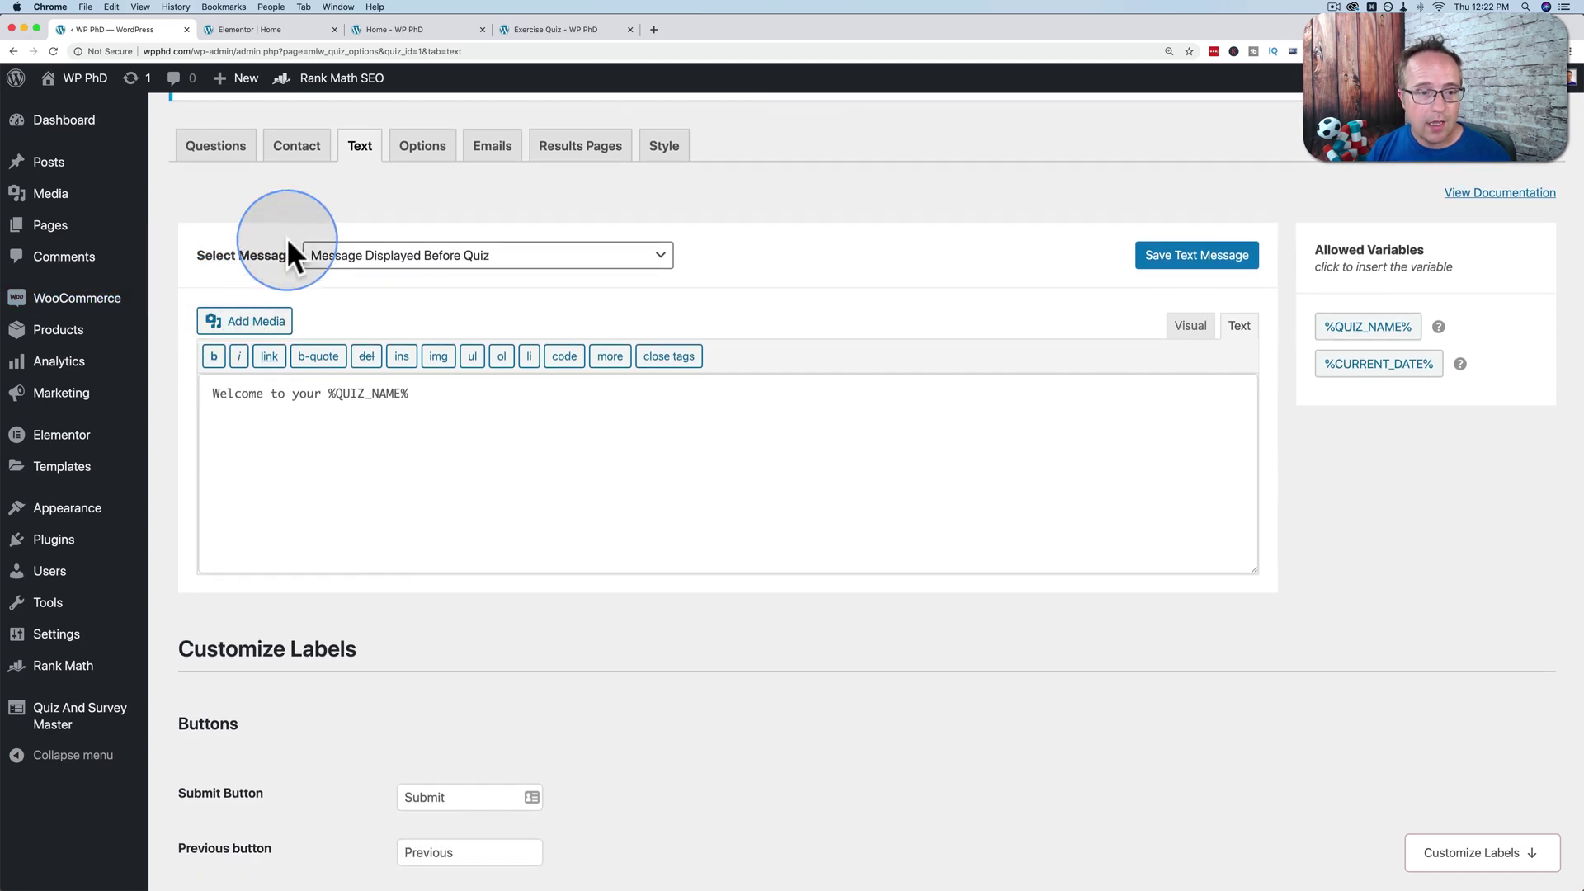
drag(408, 395, 251, 376)
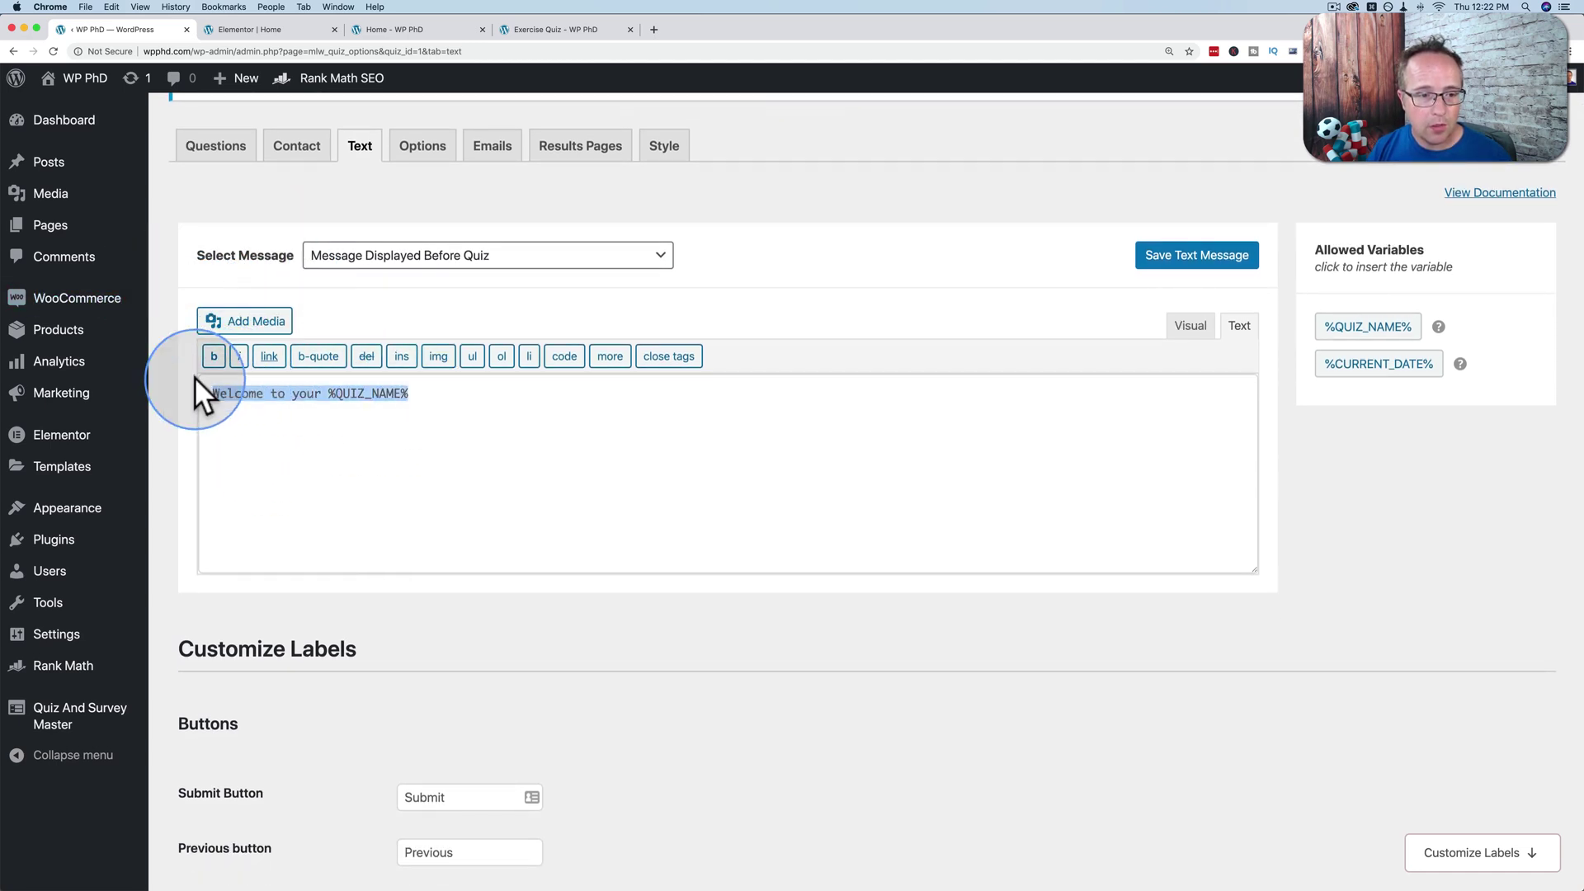
Step: Check where the welcome message appears in the post preview and on the Elementor Home page, and return to the quiz's text settings
click(540, 29)
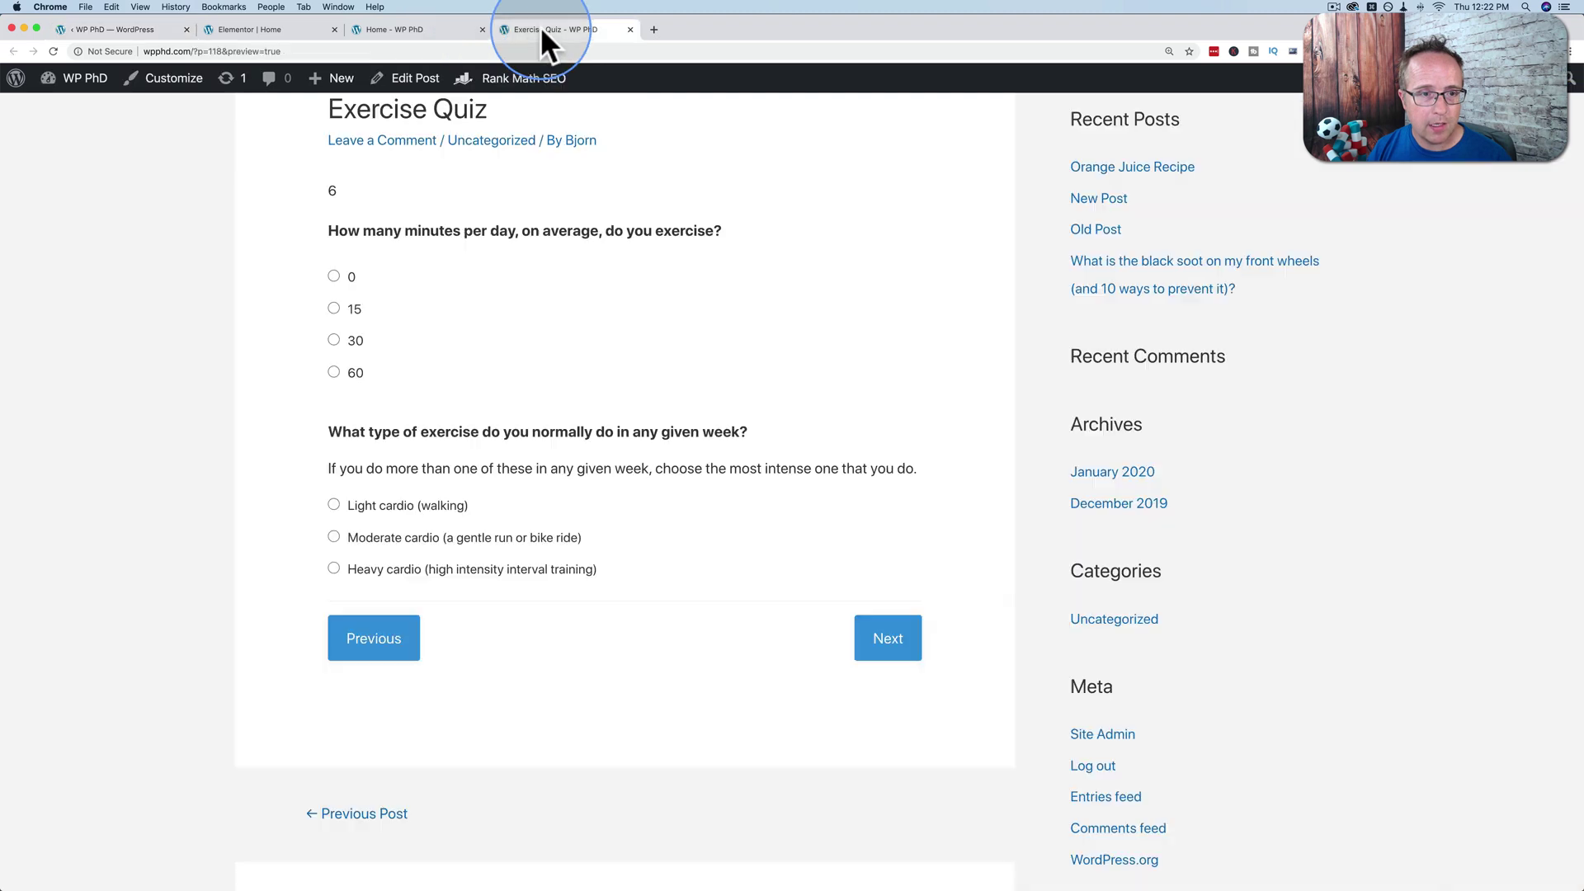
scroll(439, 243, up, 2)
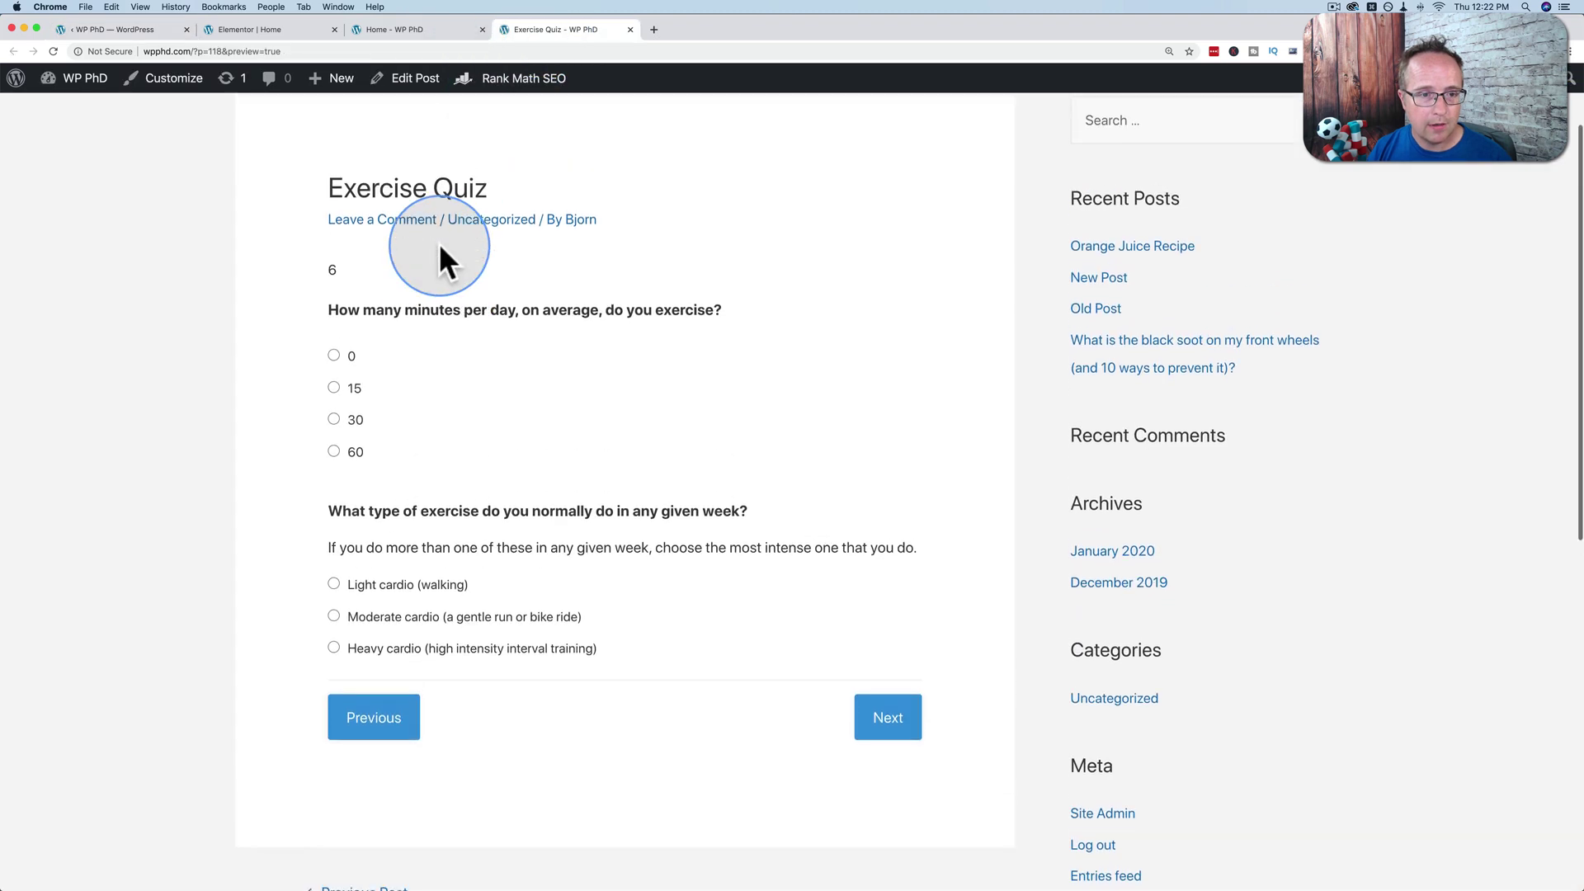
click(368, 723)
scroll(344, 414, down, 3)
scroll(338, 288, up, 1)
scroll(339, 289, down, 1)
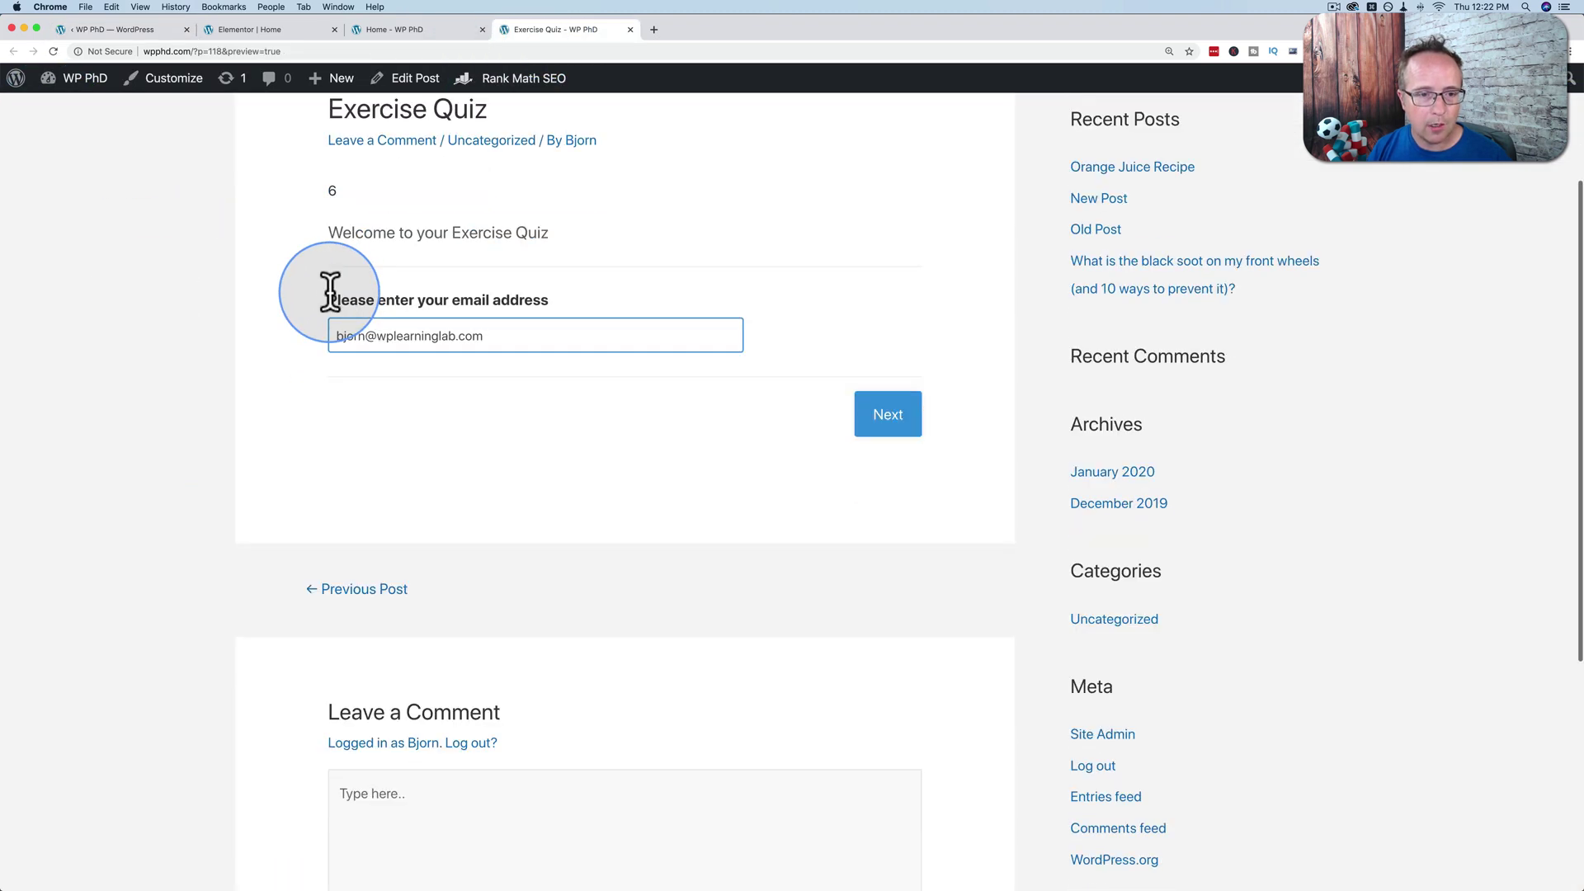
drag(332, 235, 549, 233)
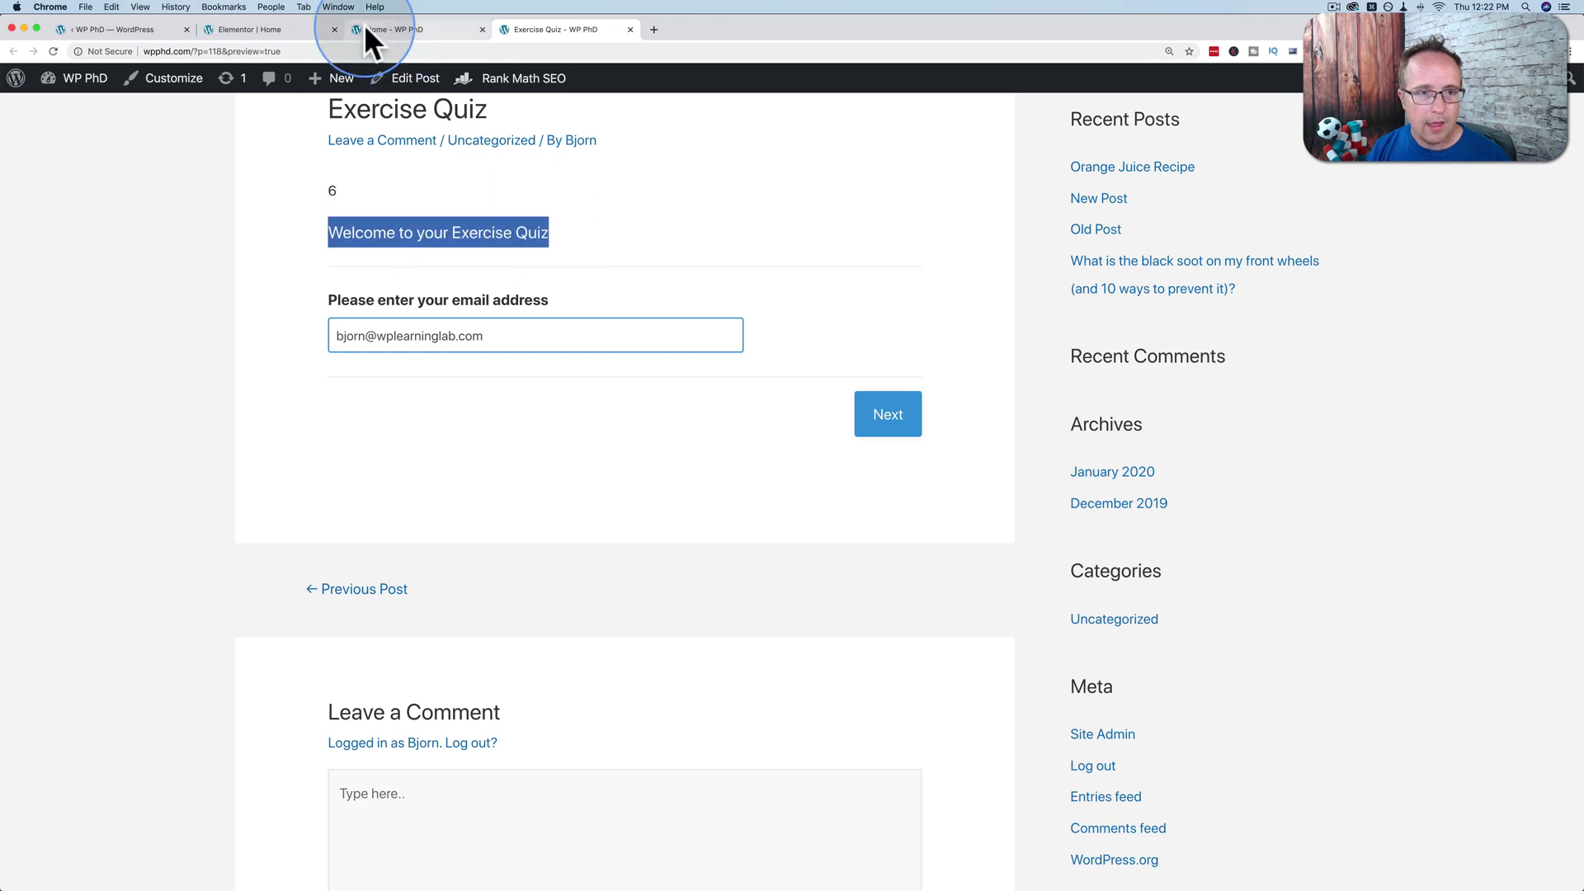
click(289, 29)
click(511, 293)
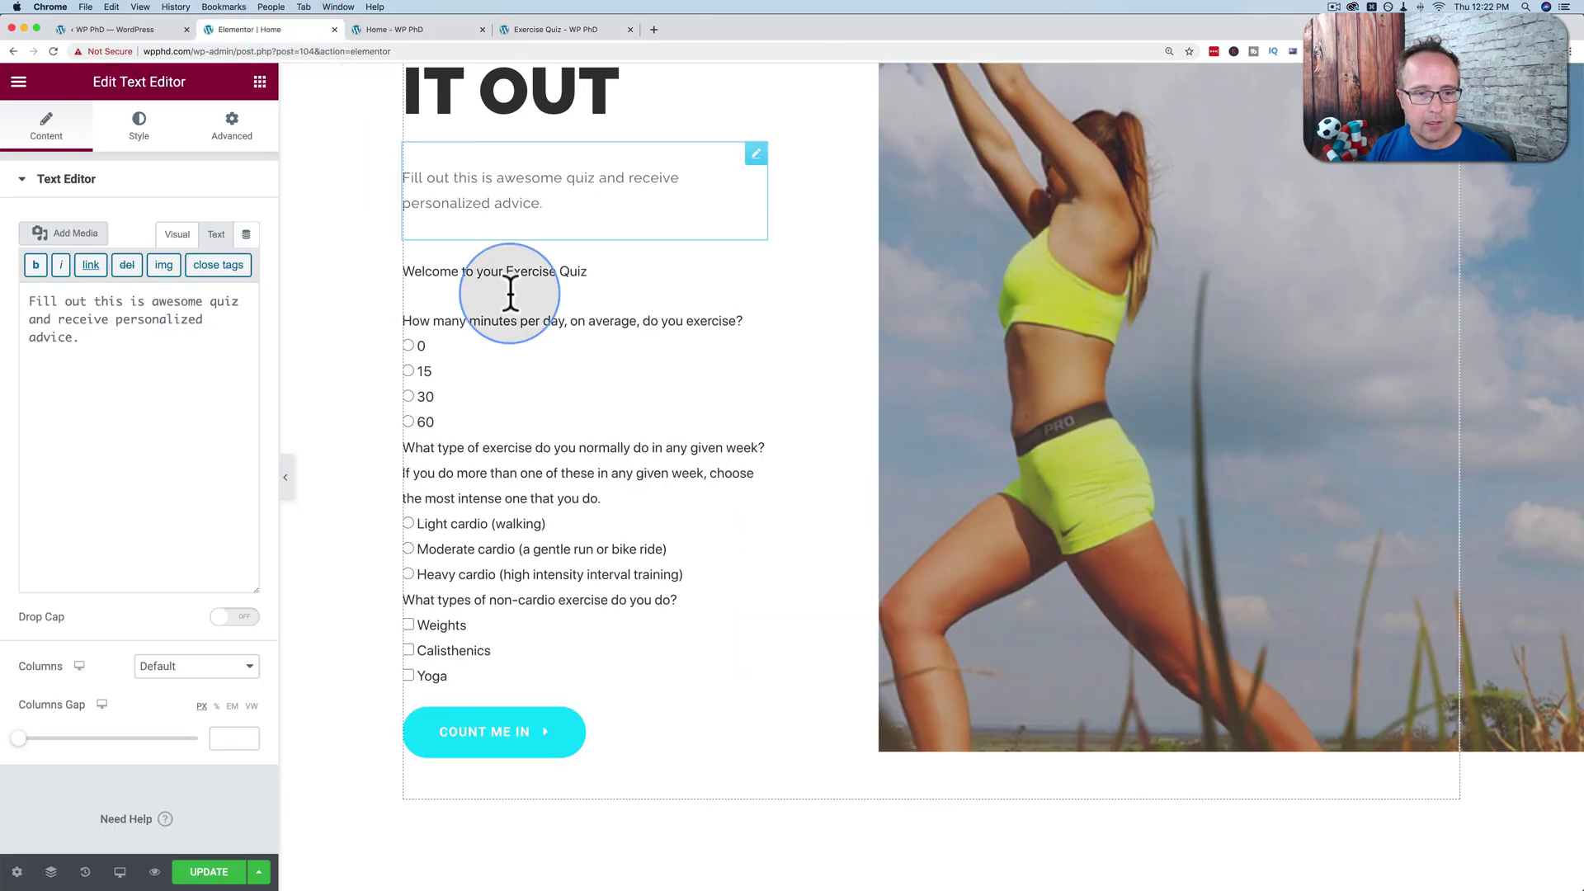
click(131, 27)
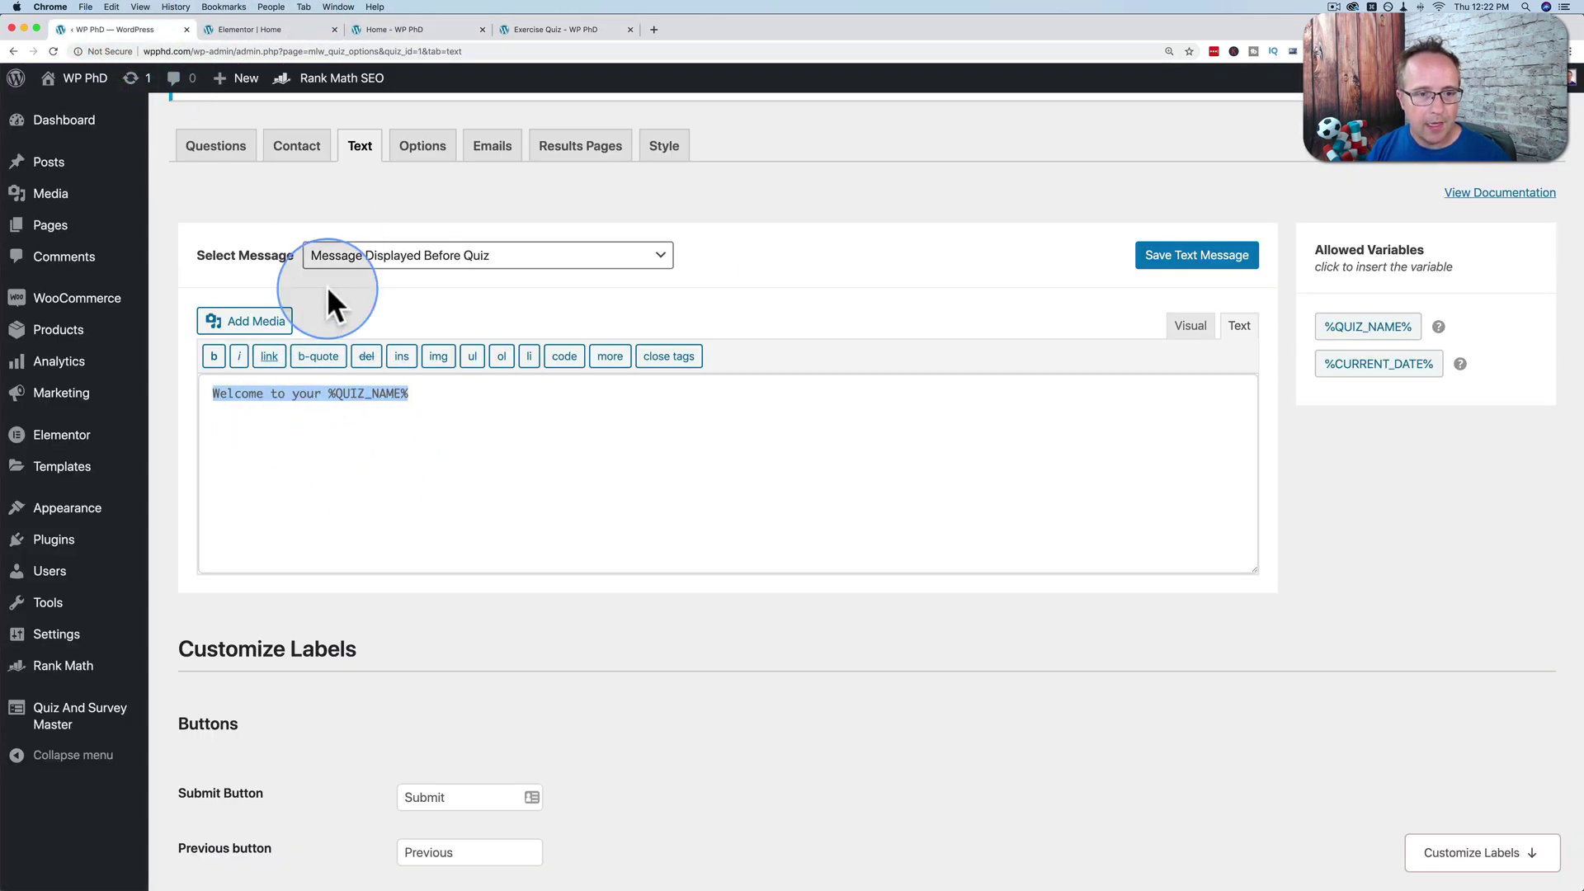
Step: Examine the available quiz message types and the customizable labels for the buttons, validation messages and other fields
click(538, 269)
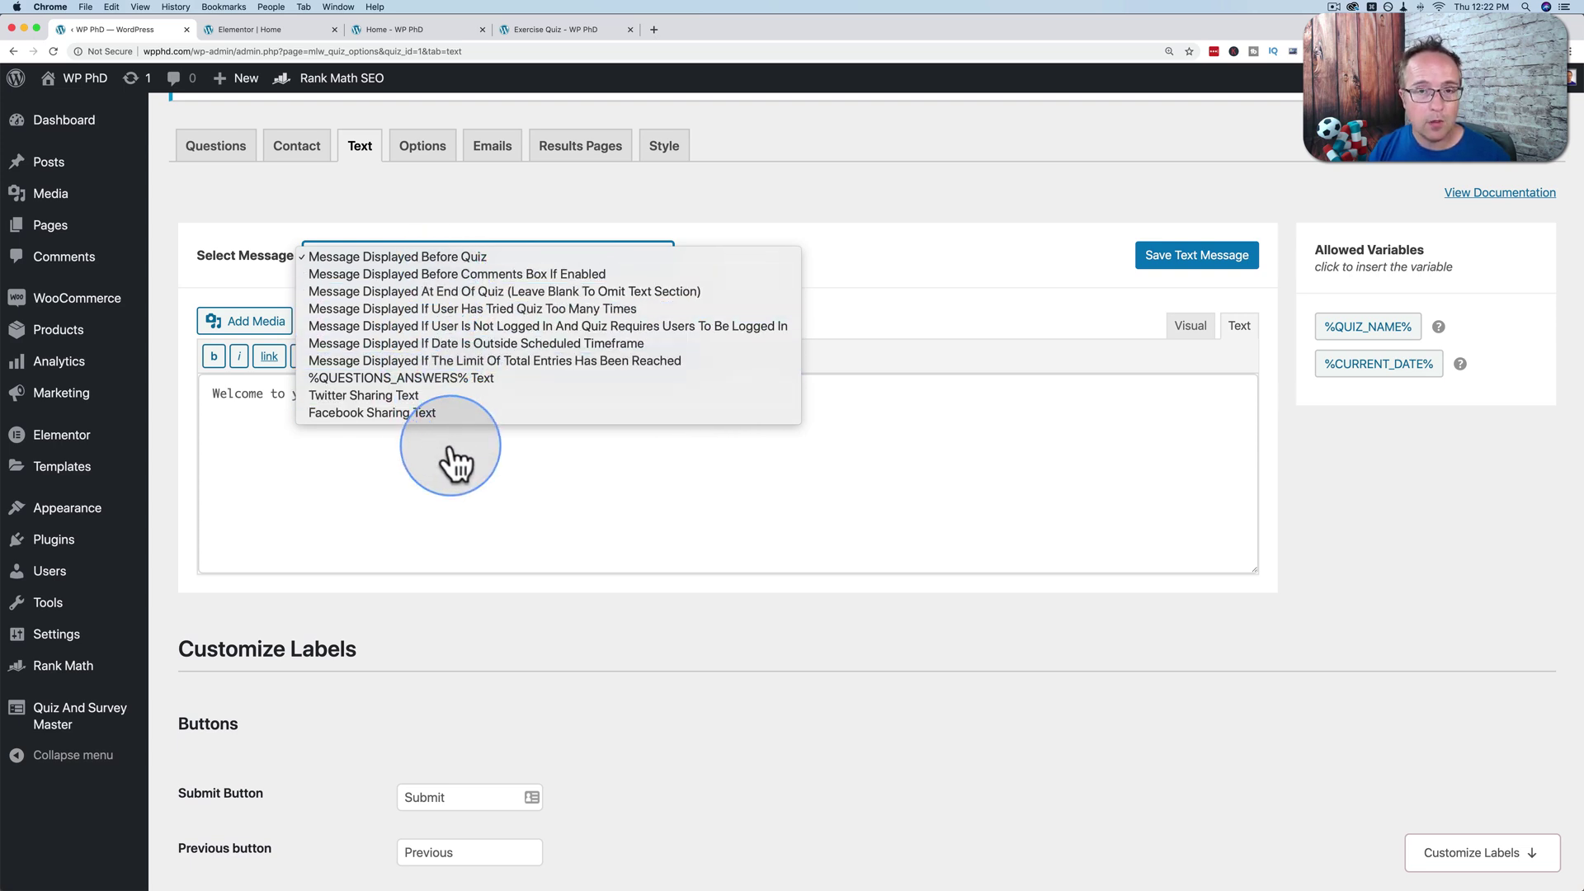
click(429, 642)
scroll(426, 647, down, 5)
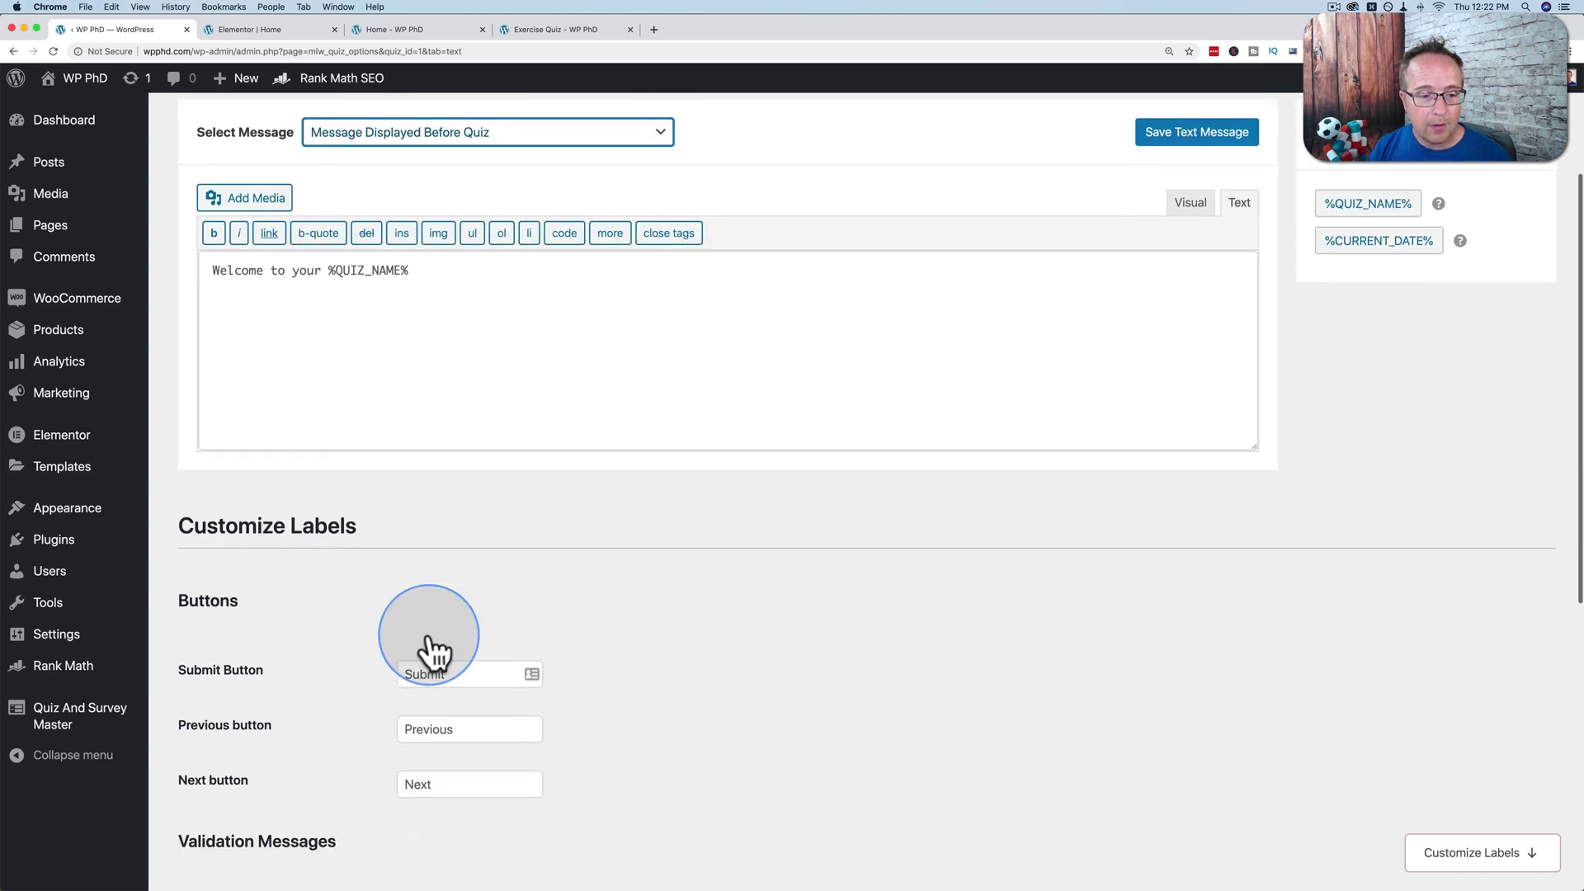
scroll(429, 633, down, 4)
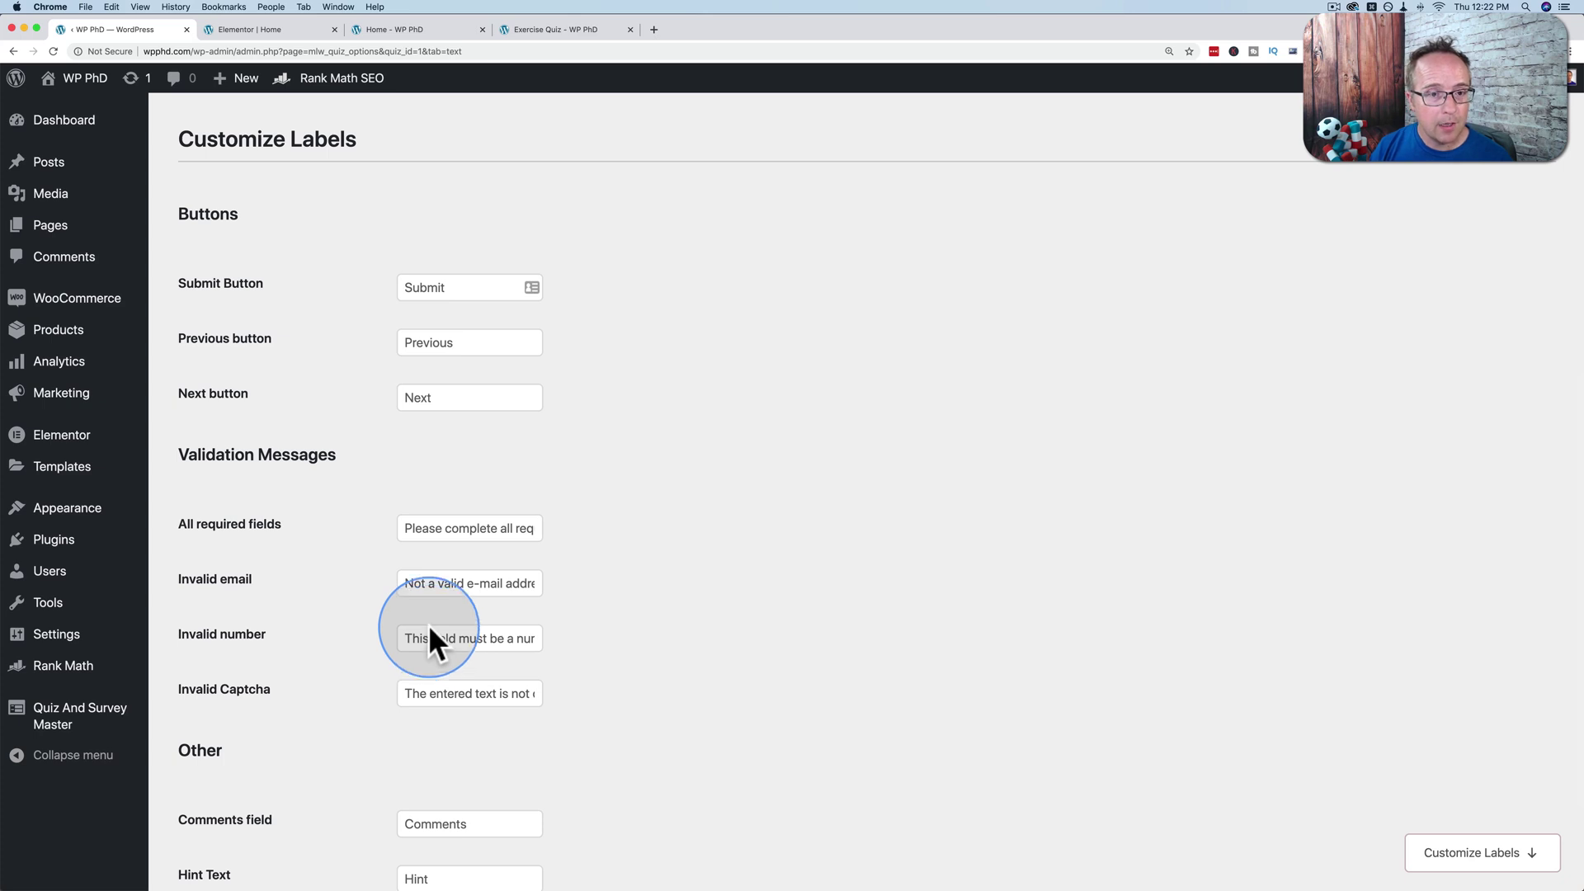
double_click(419, 291)
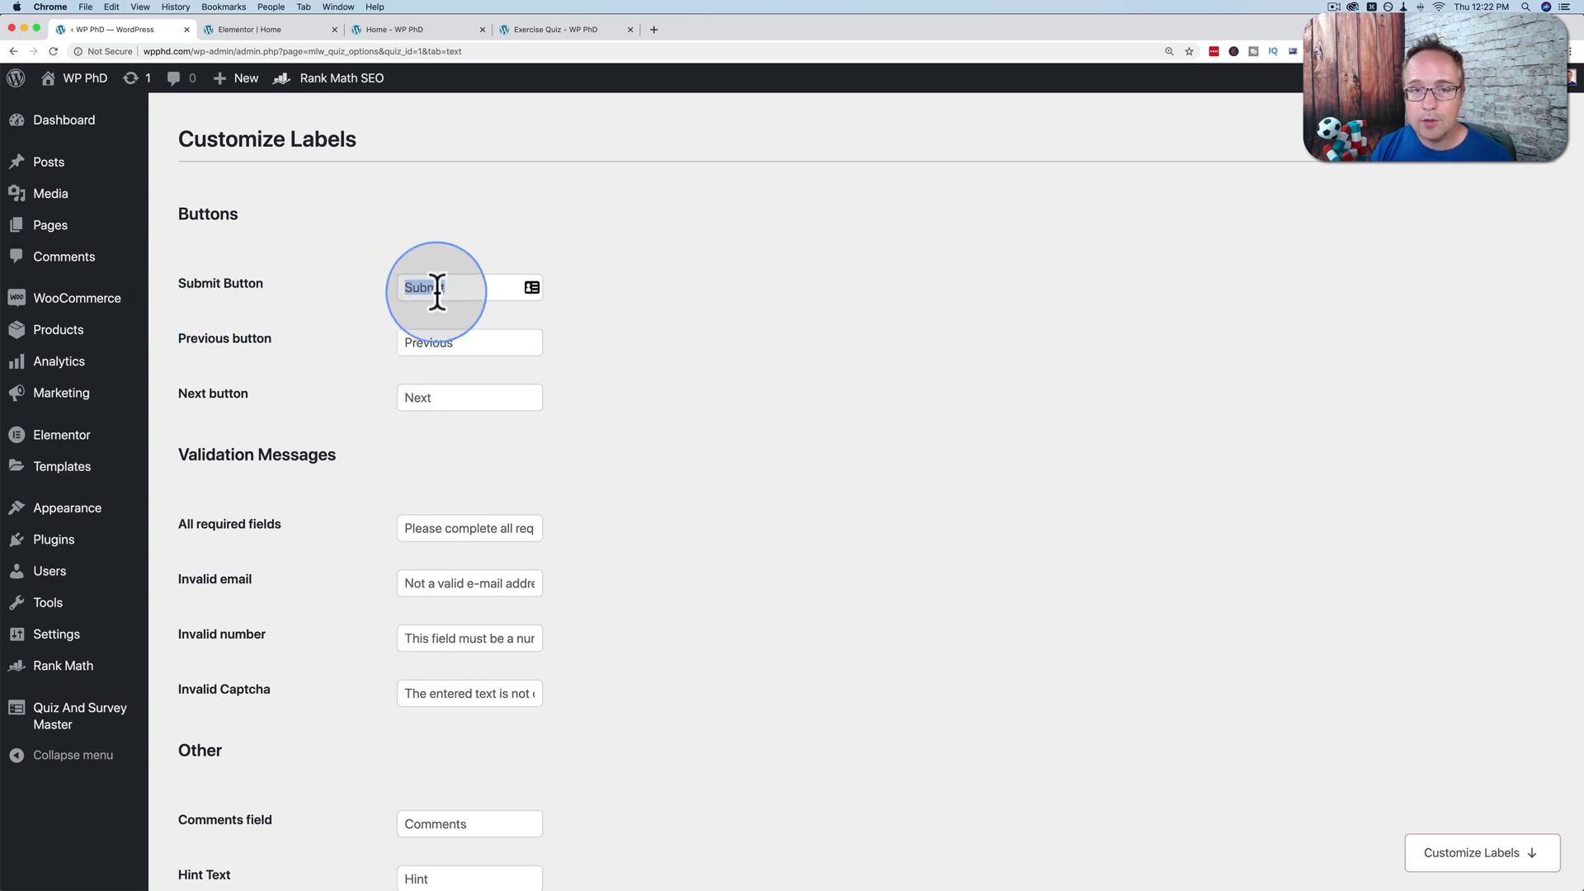
scroll(311, 530, down, 4)
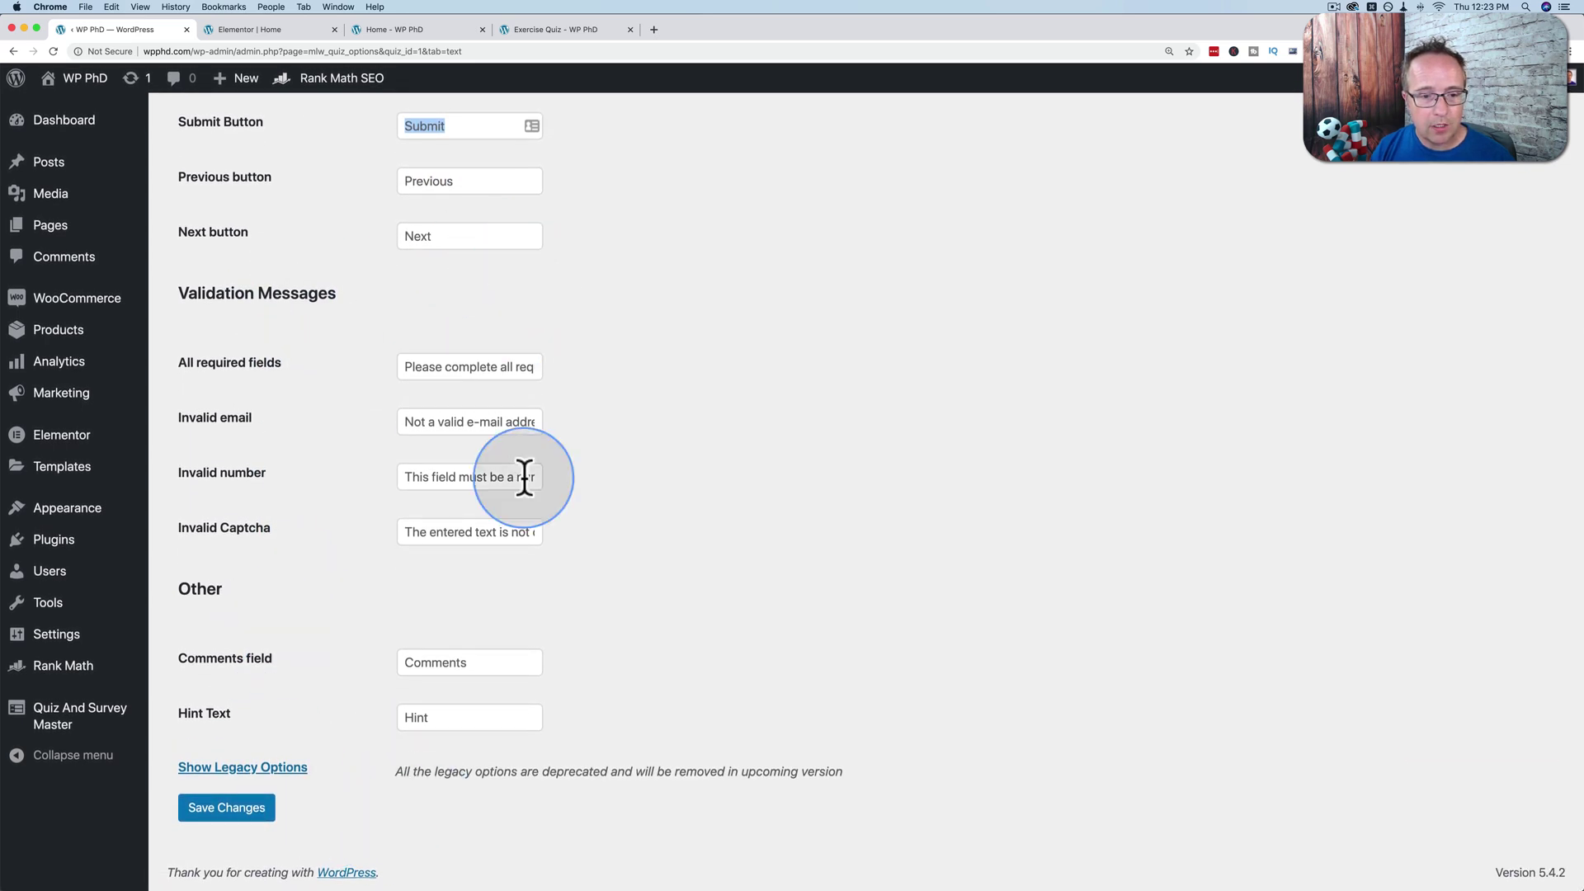
scroll(350, 569, up, 10)
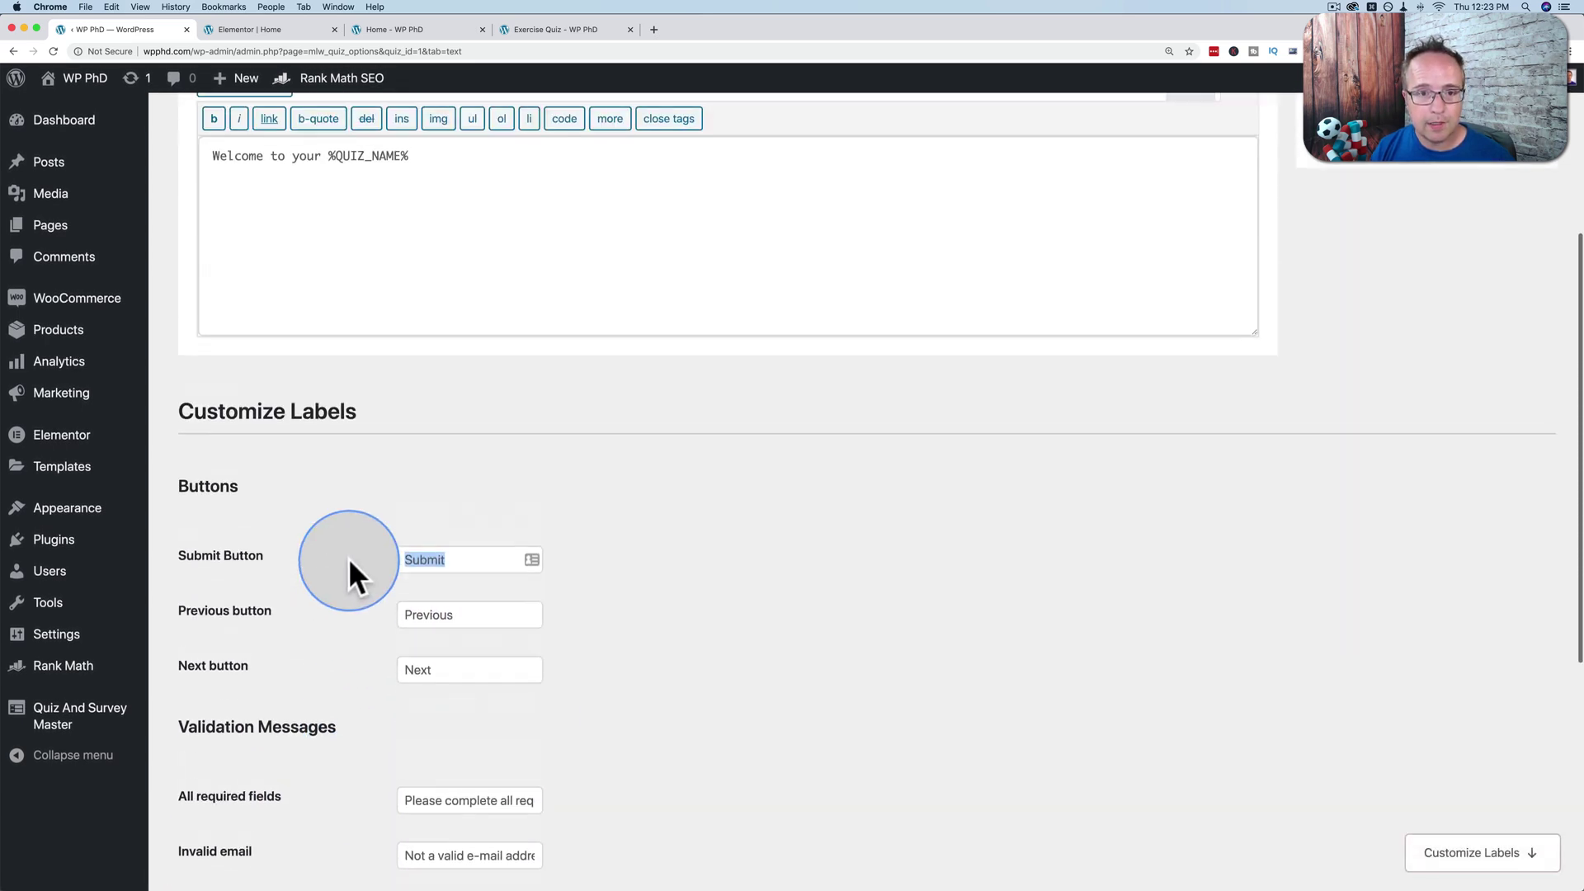
scroll(350, 562, up, 8)
Step: Open the quiz's general options and review the Quiz Type choices, keeping Quiz selected
click(419, 235)
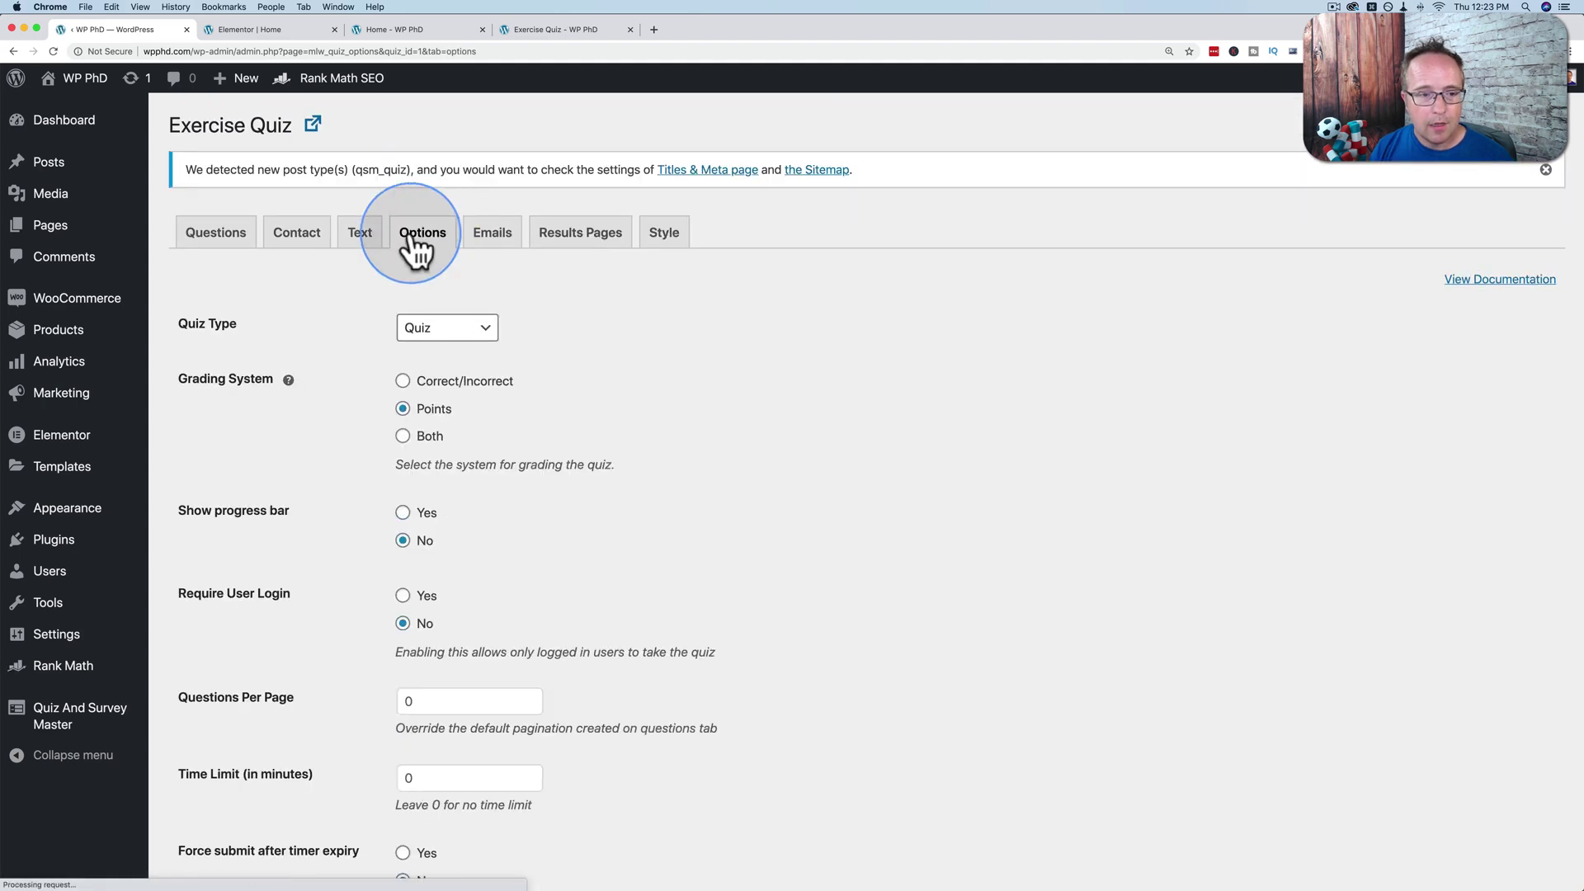
scroll(283, 343, down, 3)
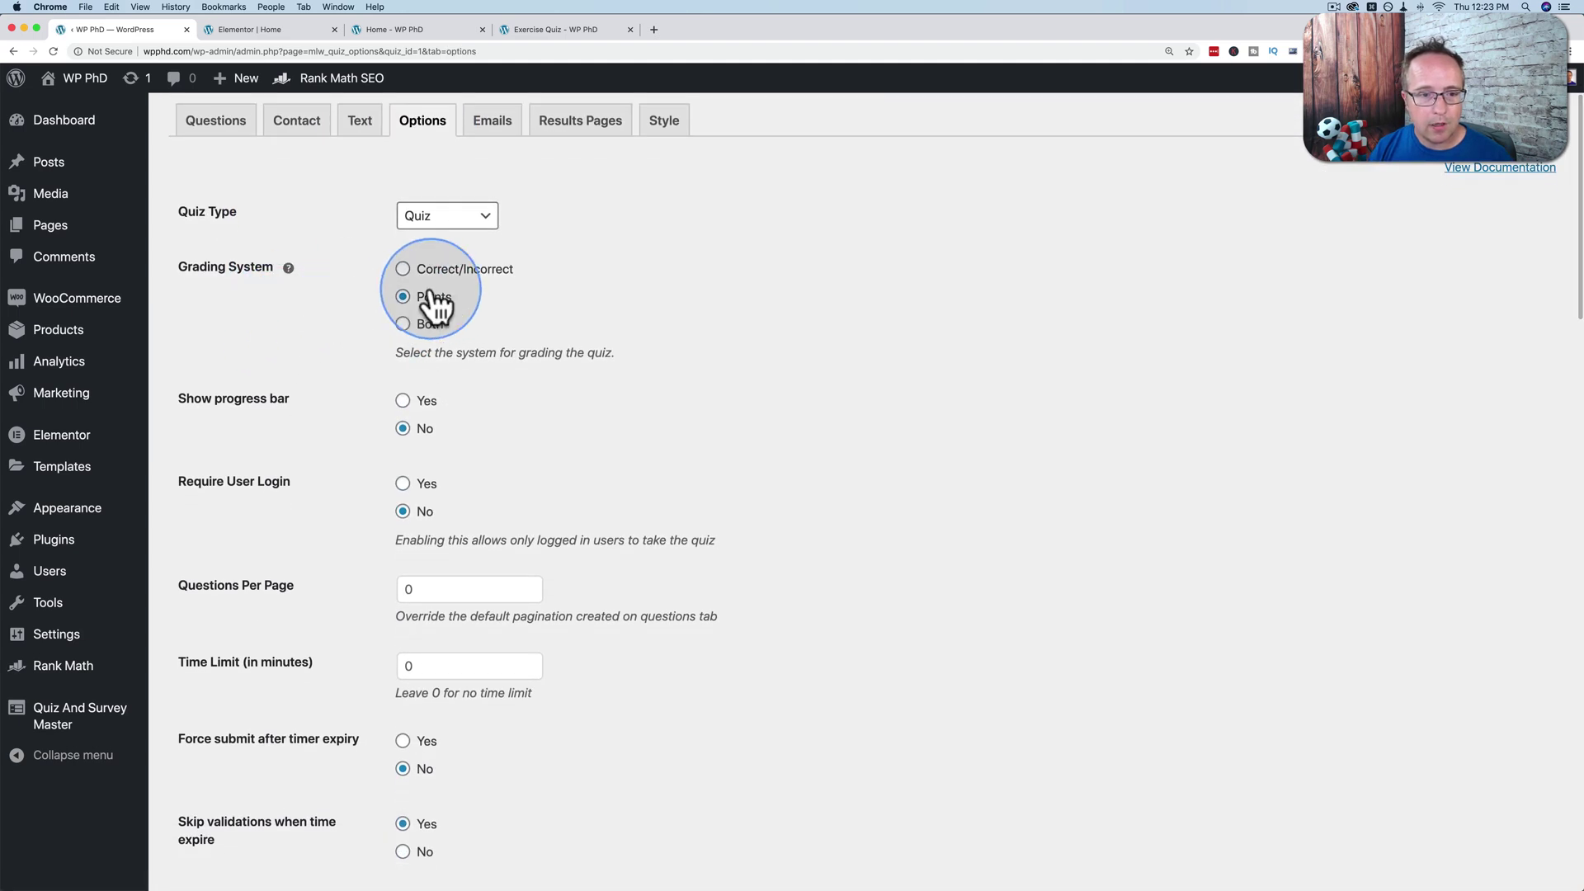
click(485, 219)
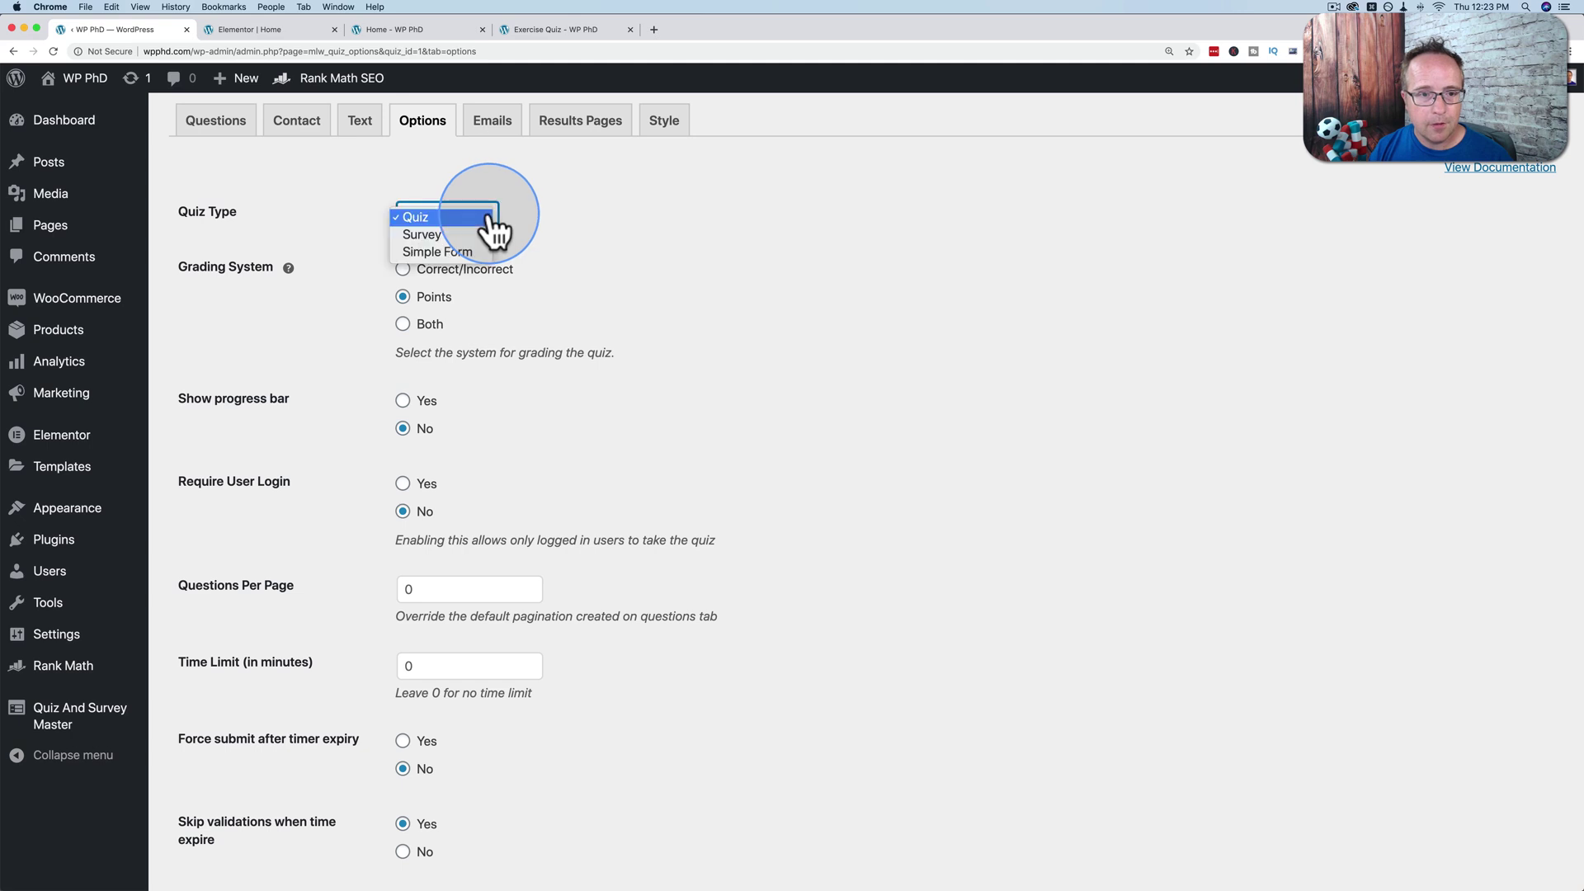
click(416, 219)
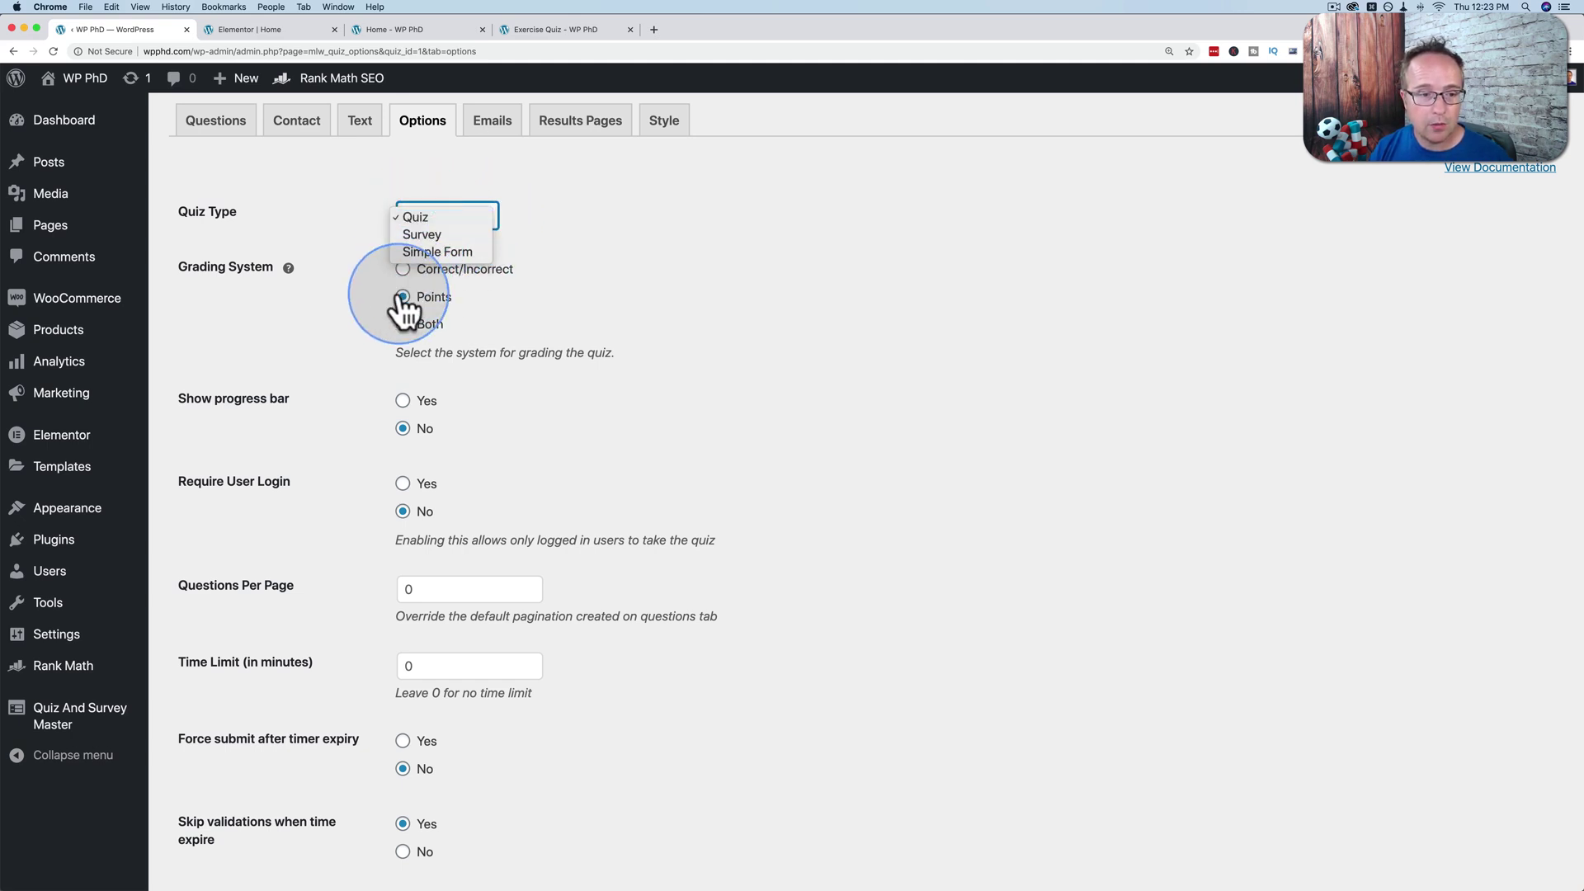
Step: Enter 10 as the number of questions per page in the quiz options
scroll(351, 334, down, 3)
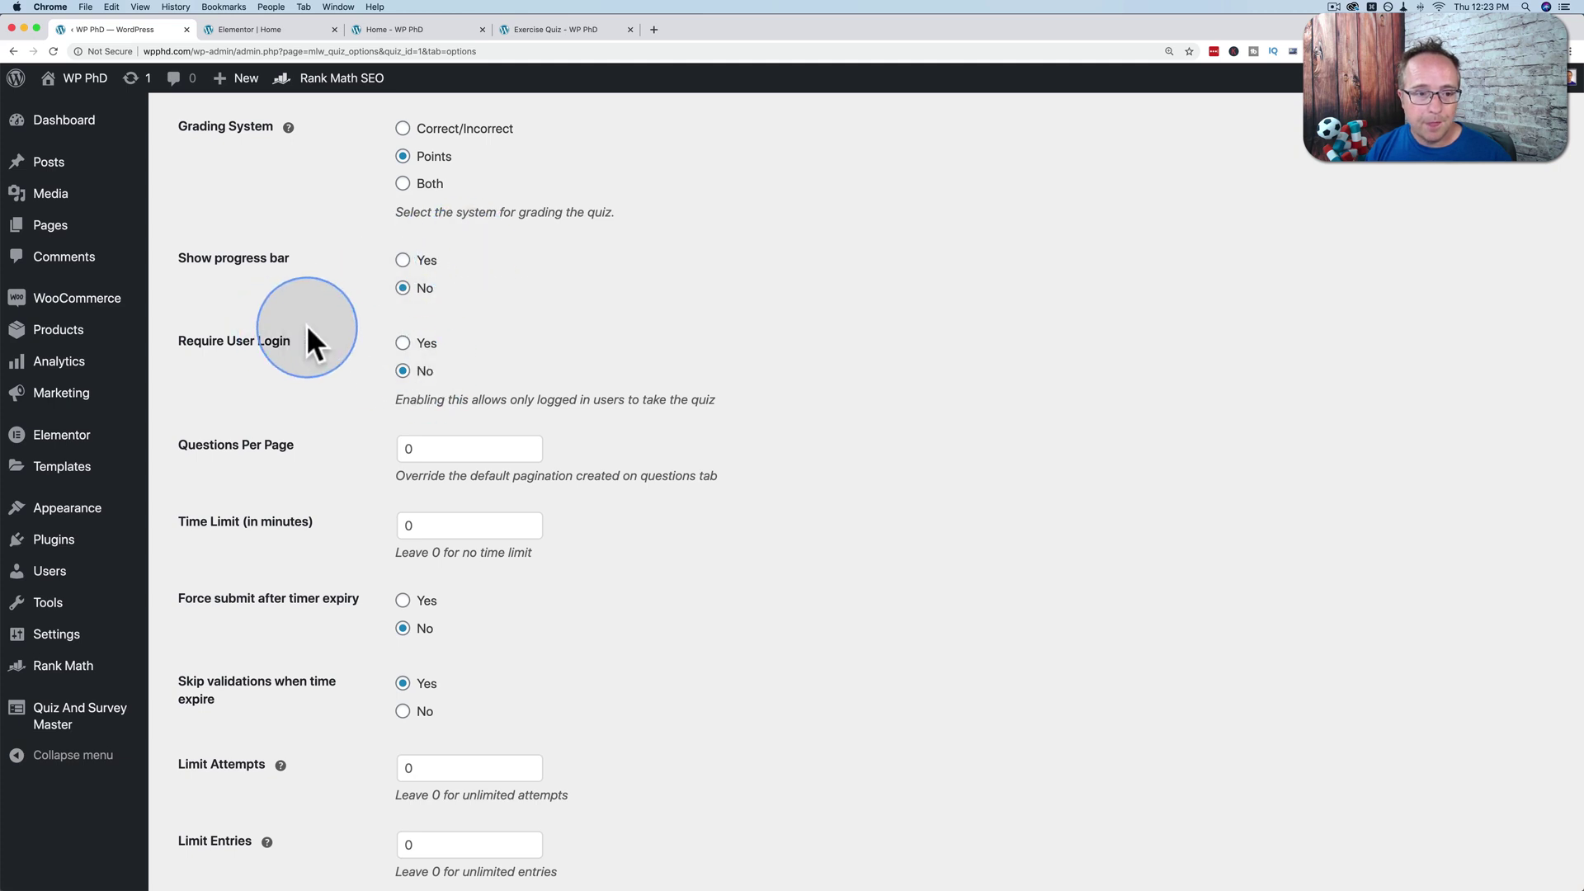
scroll(367, 380, down, 4)
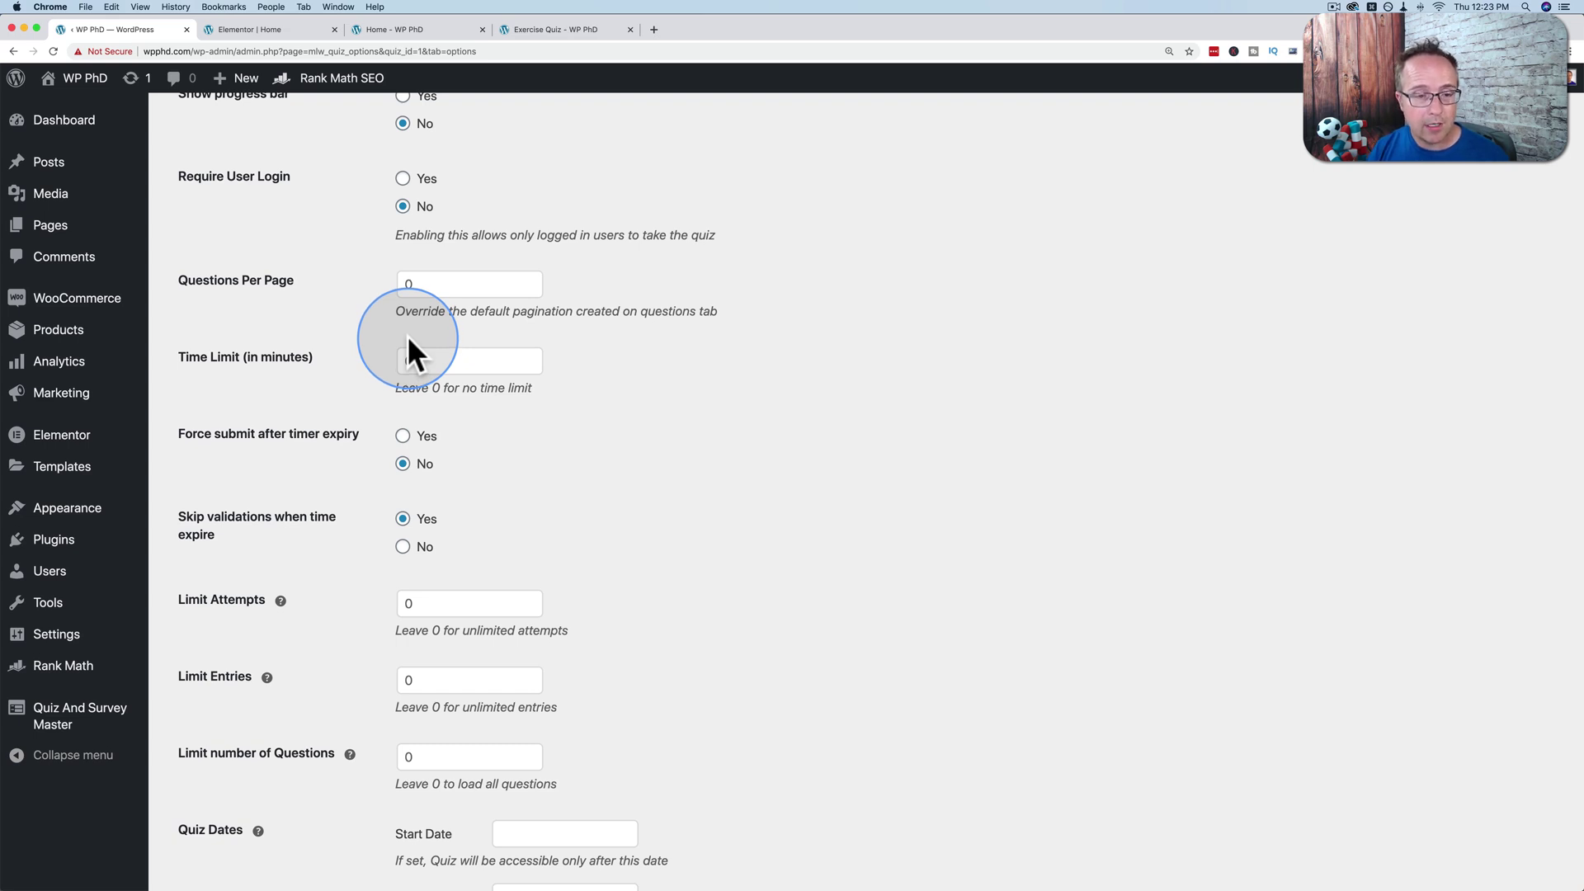
click(404, 285)
text(1)
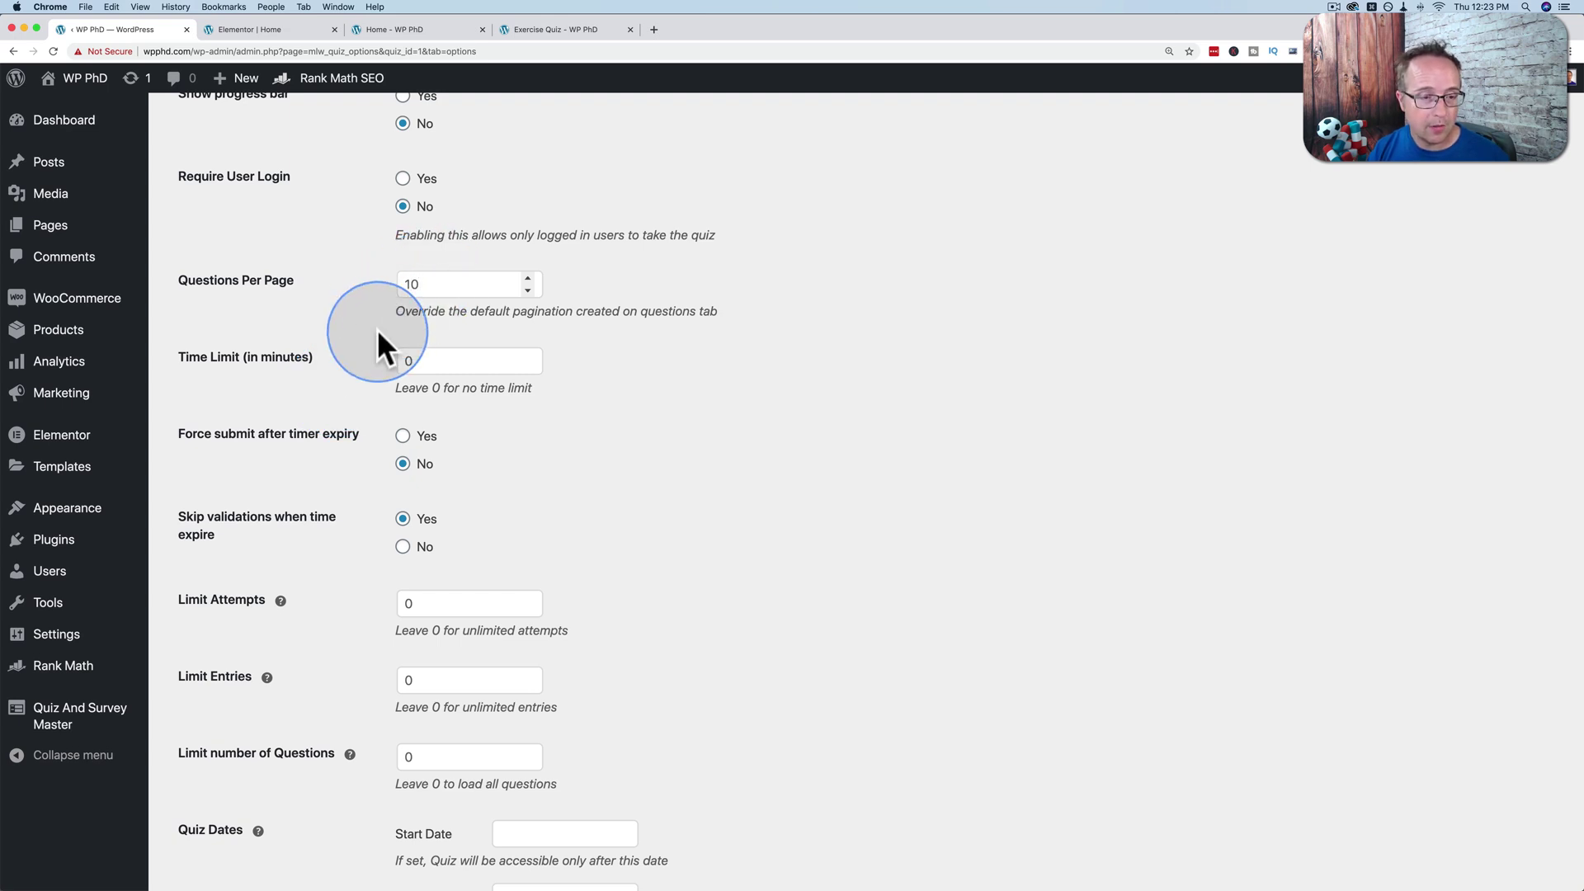
Step: Examine the remaining quiz options, from time and entry limits through contact form position, retakes, animation and logo URL
scroll(363, 376, down, 5)
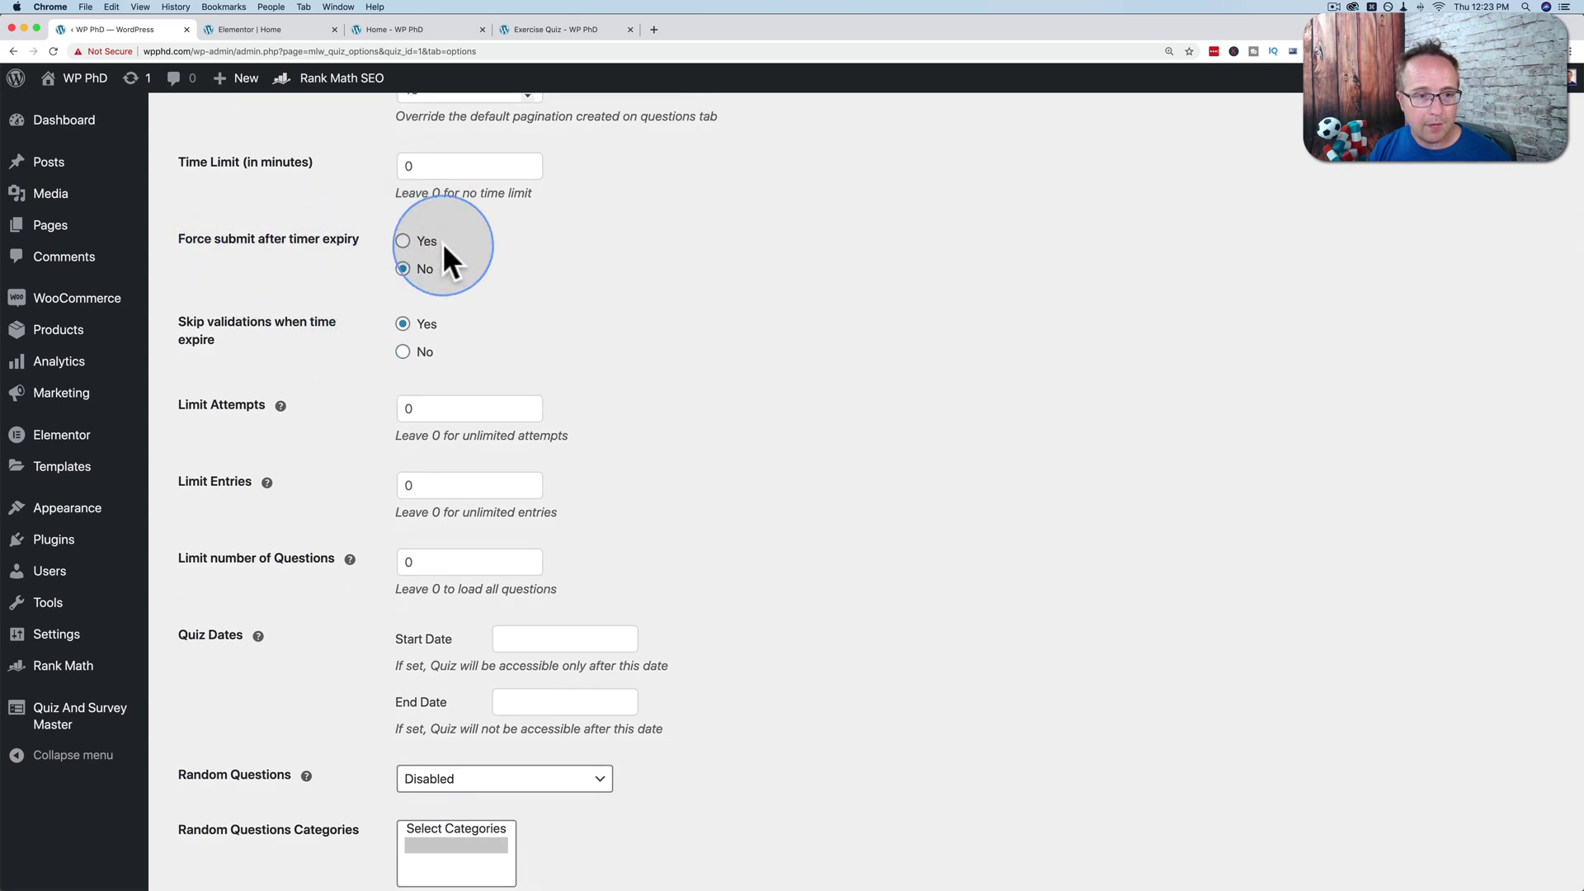
scroll(346, 322, down, 2)
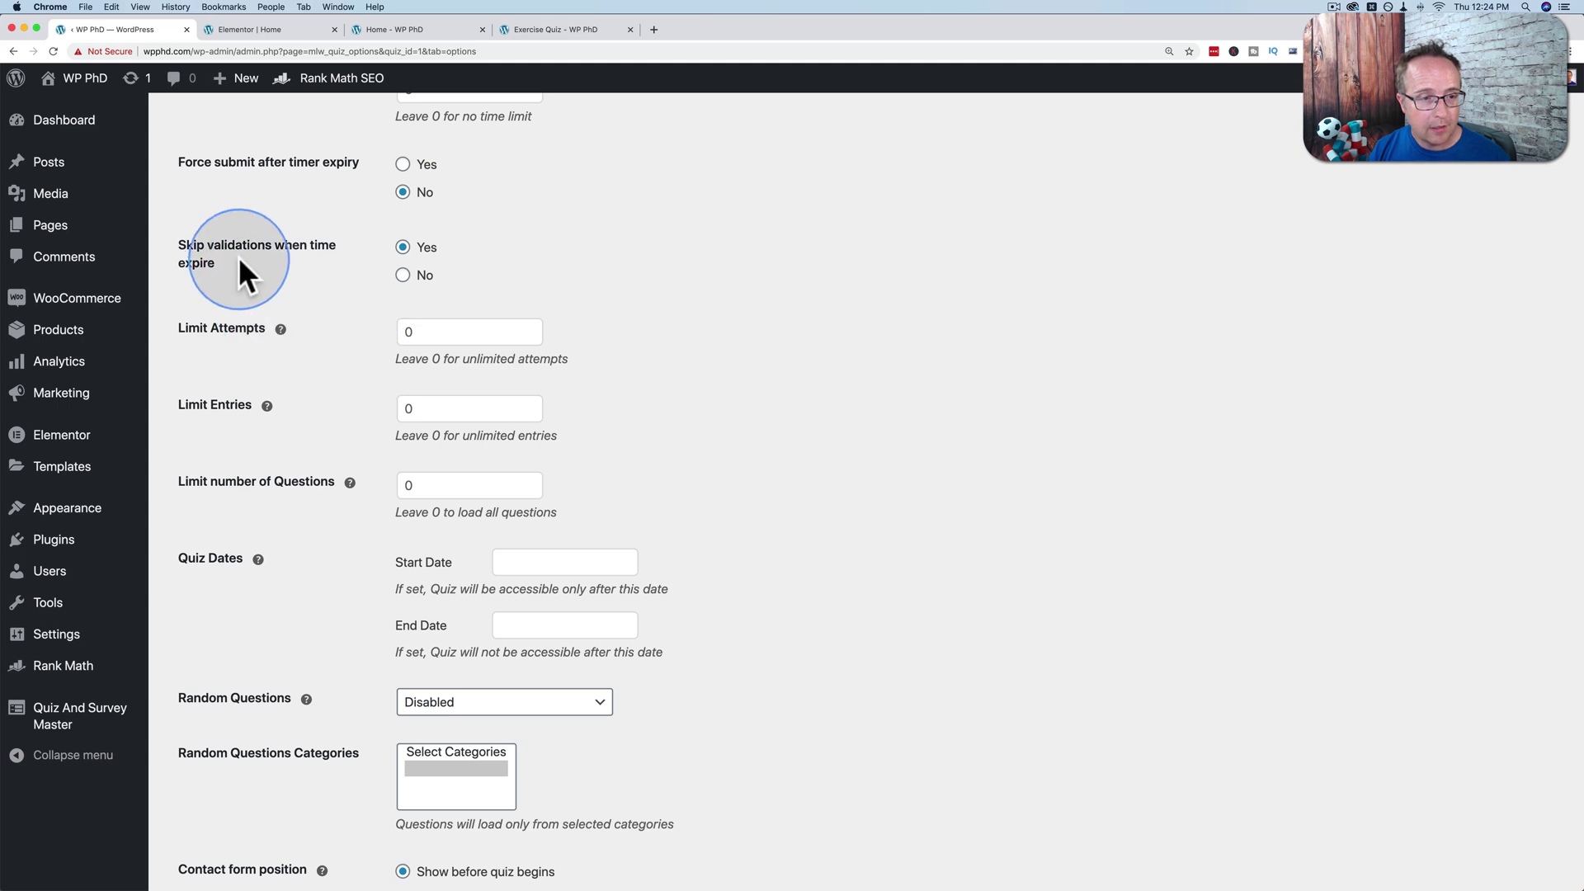
scroll(333, 344, down, 1)
mouse_move(281, 294)
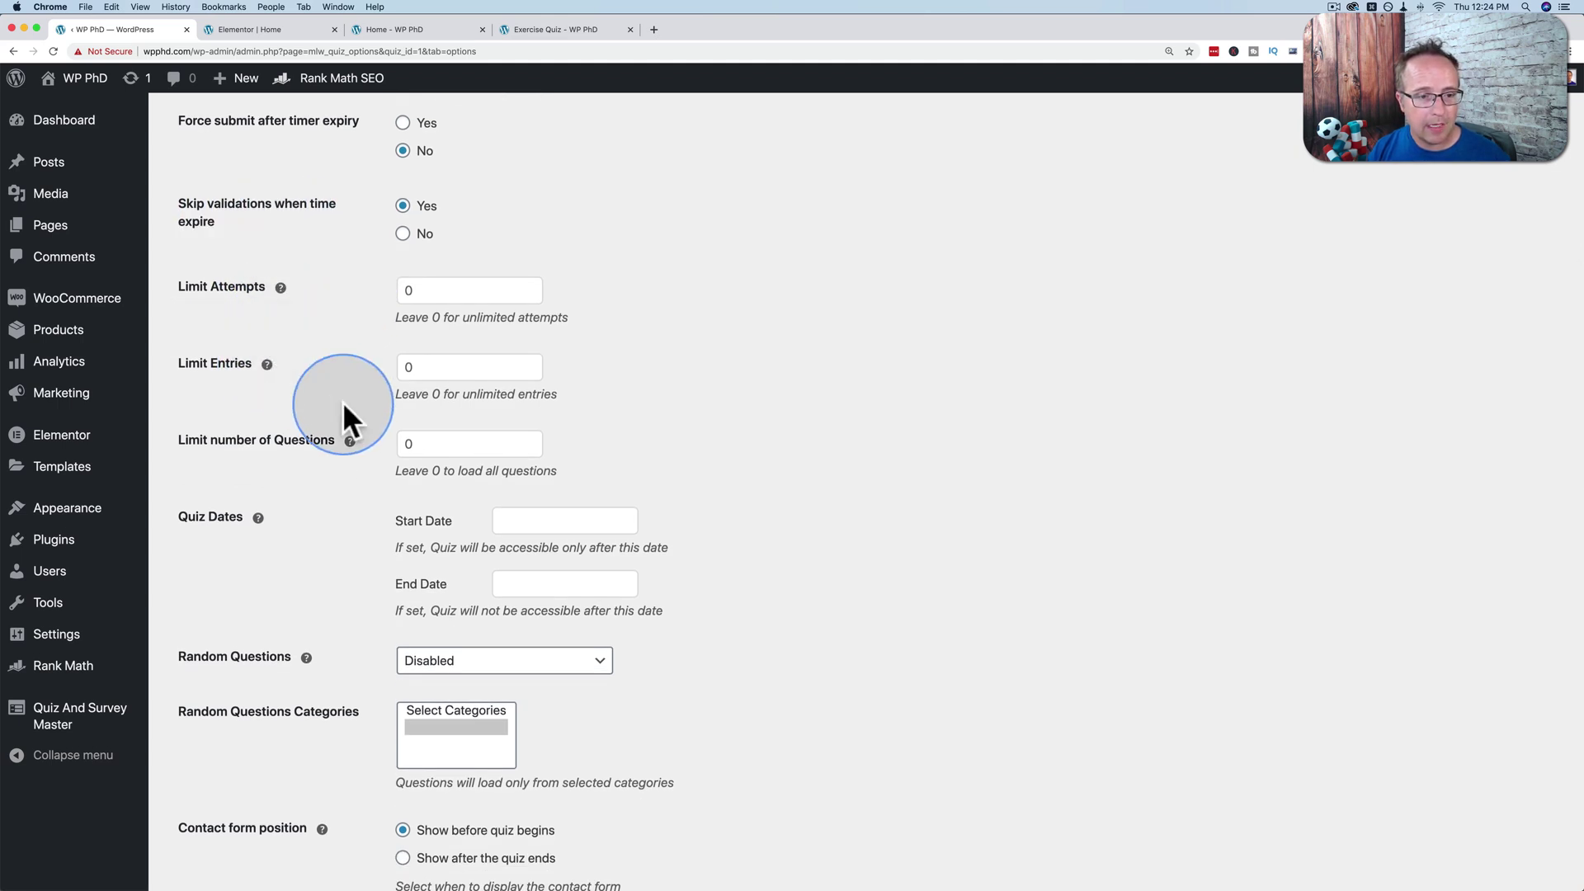
mouse_move(345, 437)
scroll(348, 433, down, 1)
scroll(348, 433, down, 4)
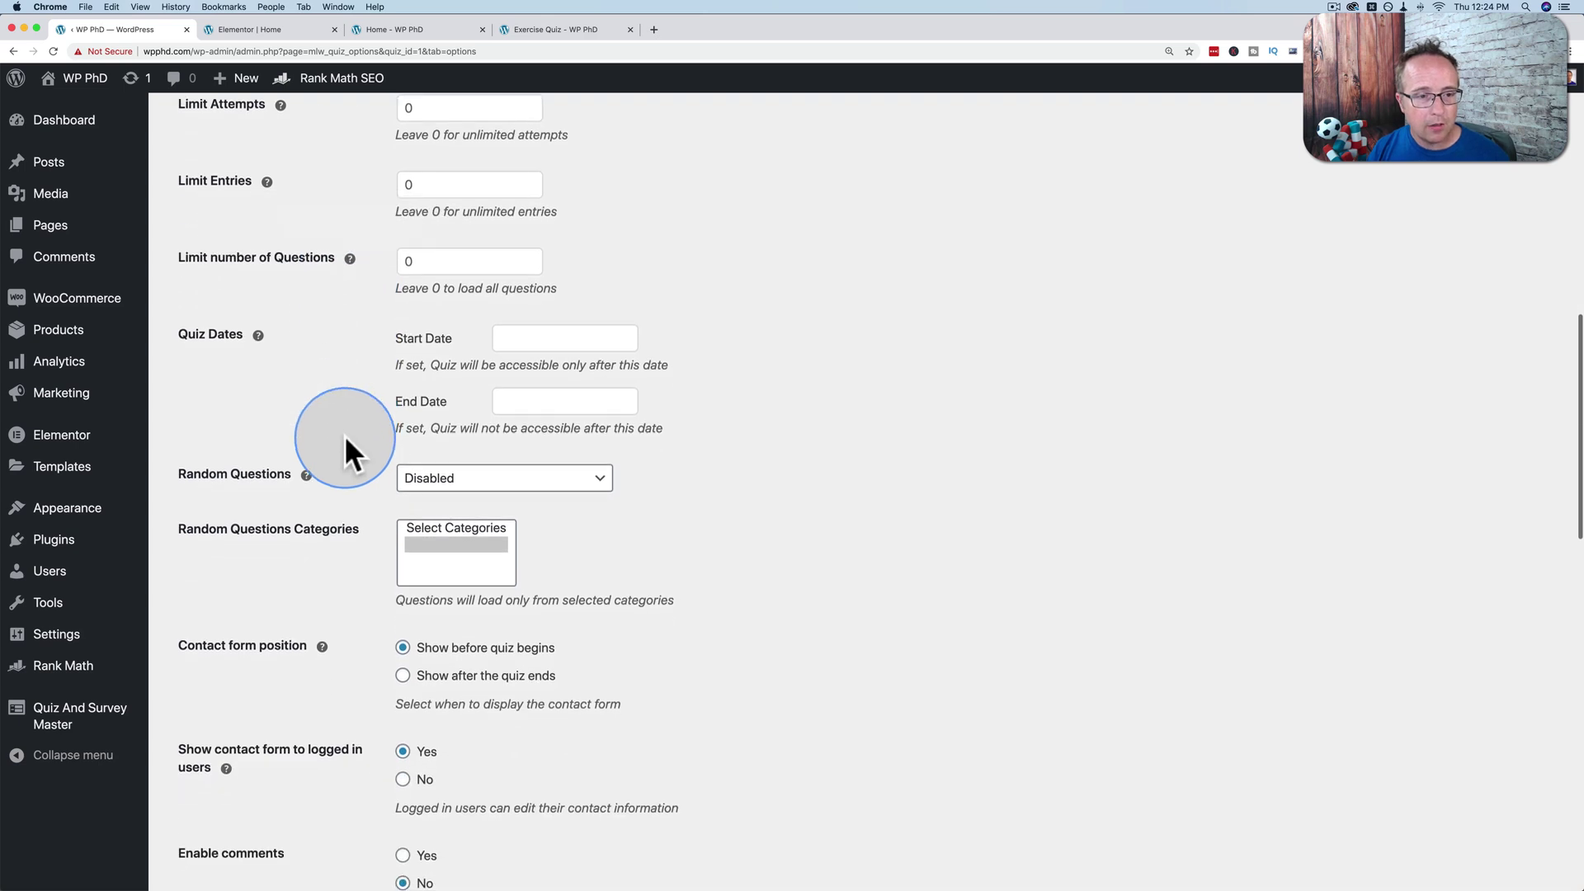
mouse_move(261, 335)
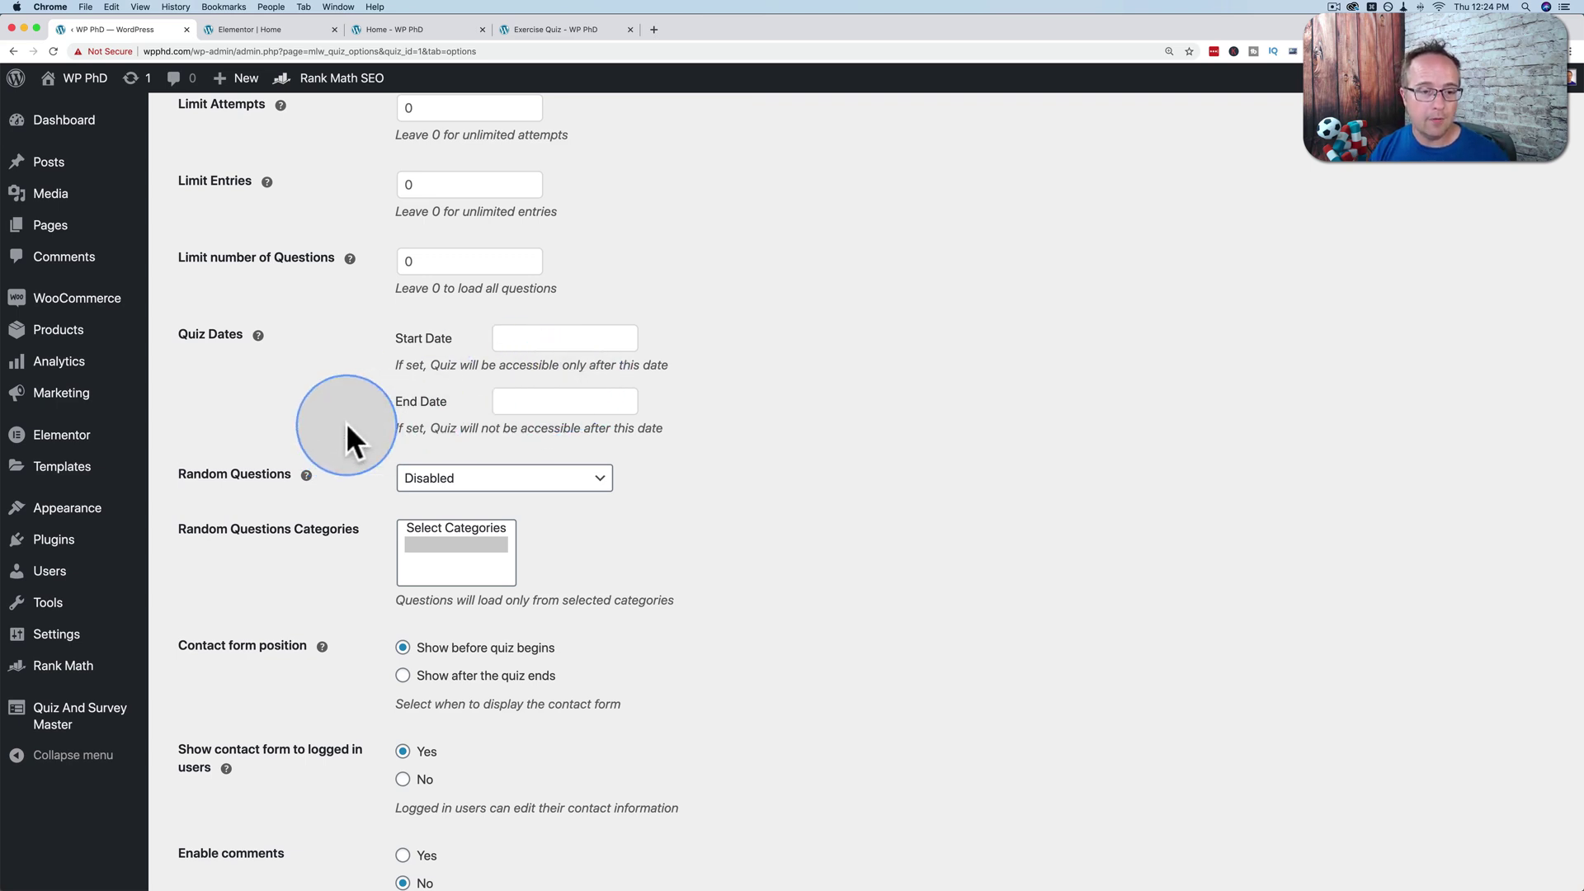
scroll(345, 422, down, 3)
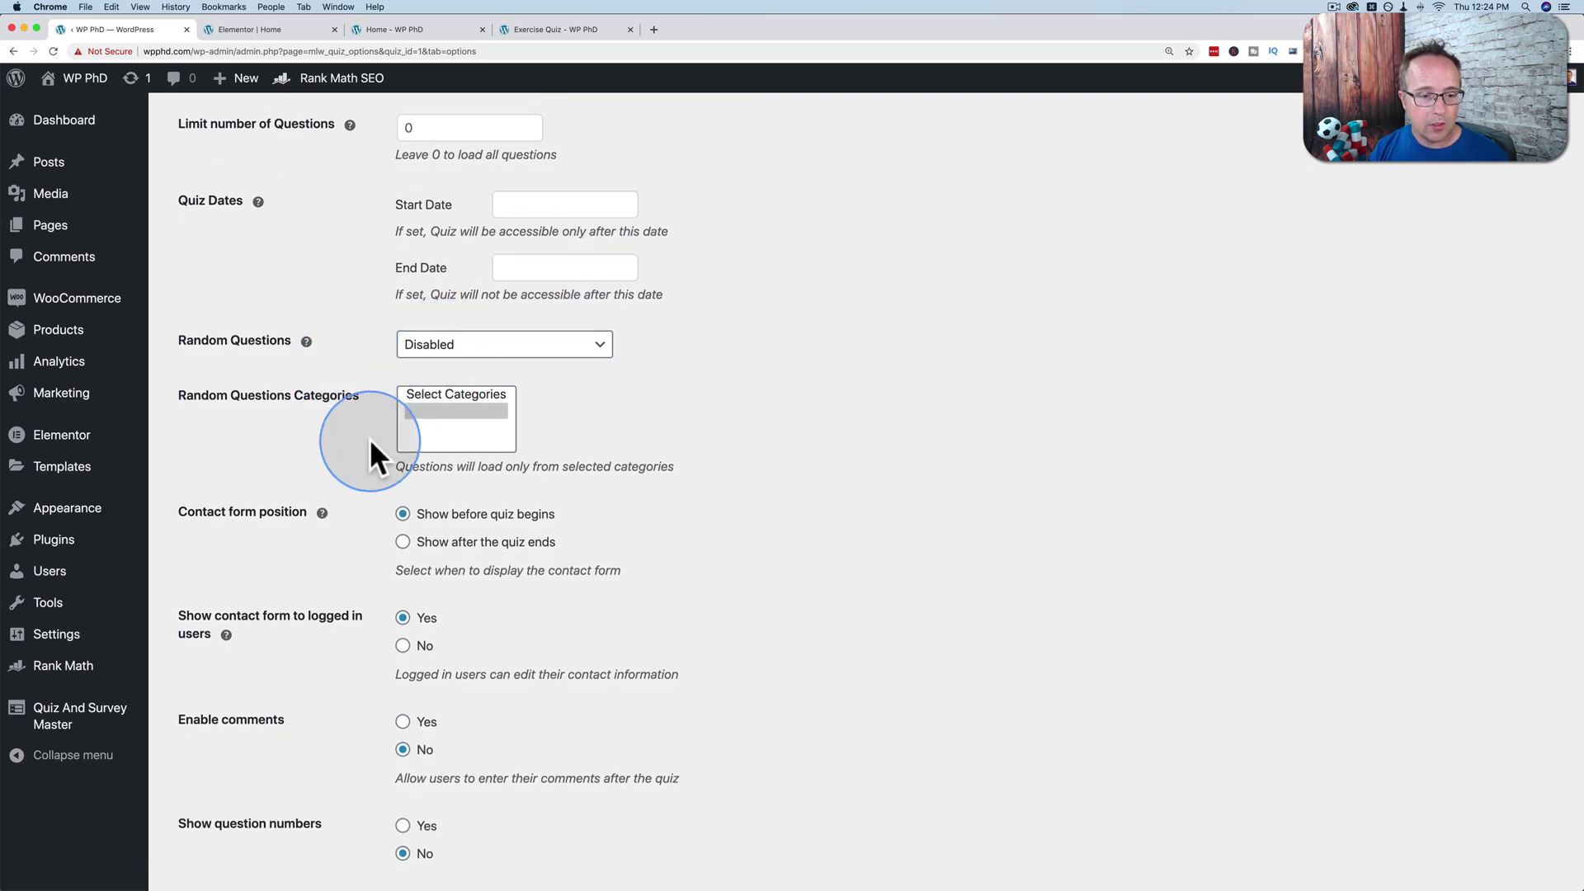
scroll(369, 441, down, 10)
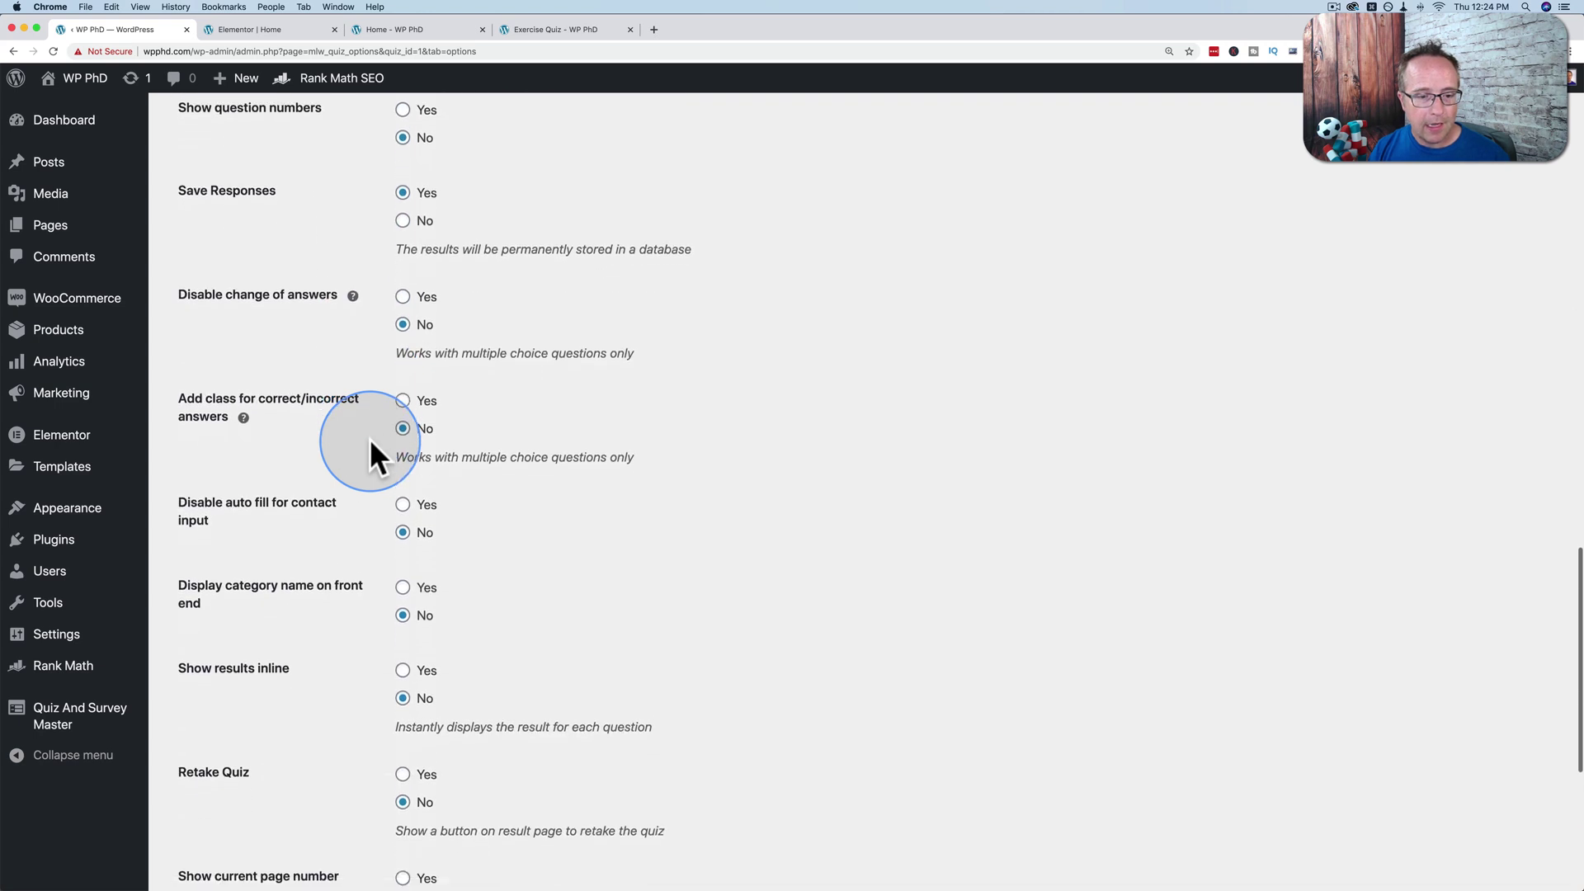
scroll(370, 445, down, 5)
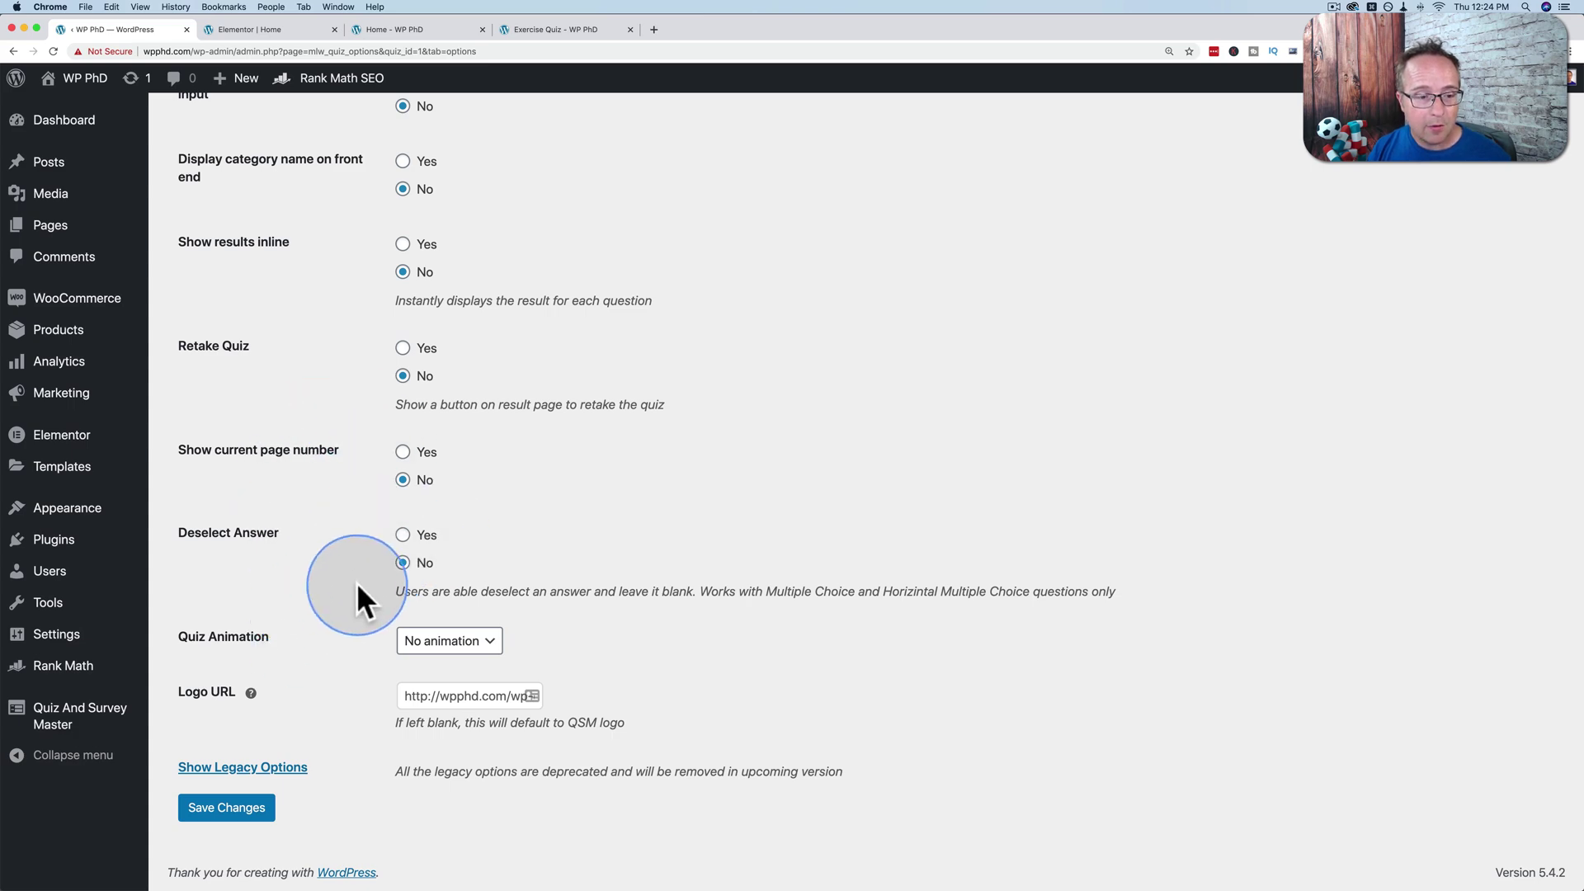
mouse_move(251, 693)
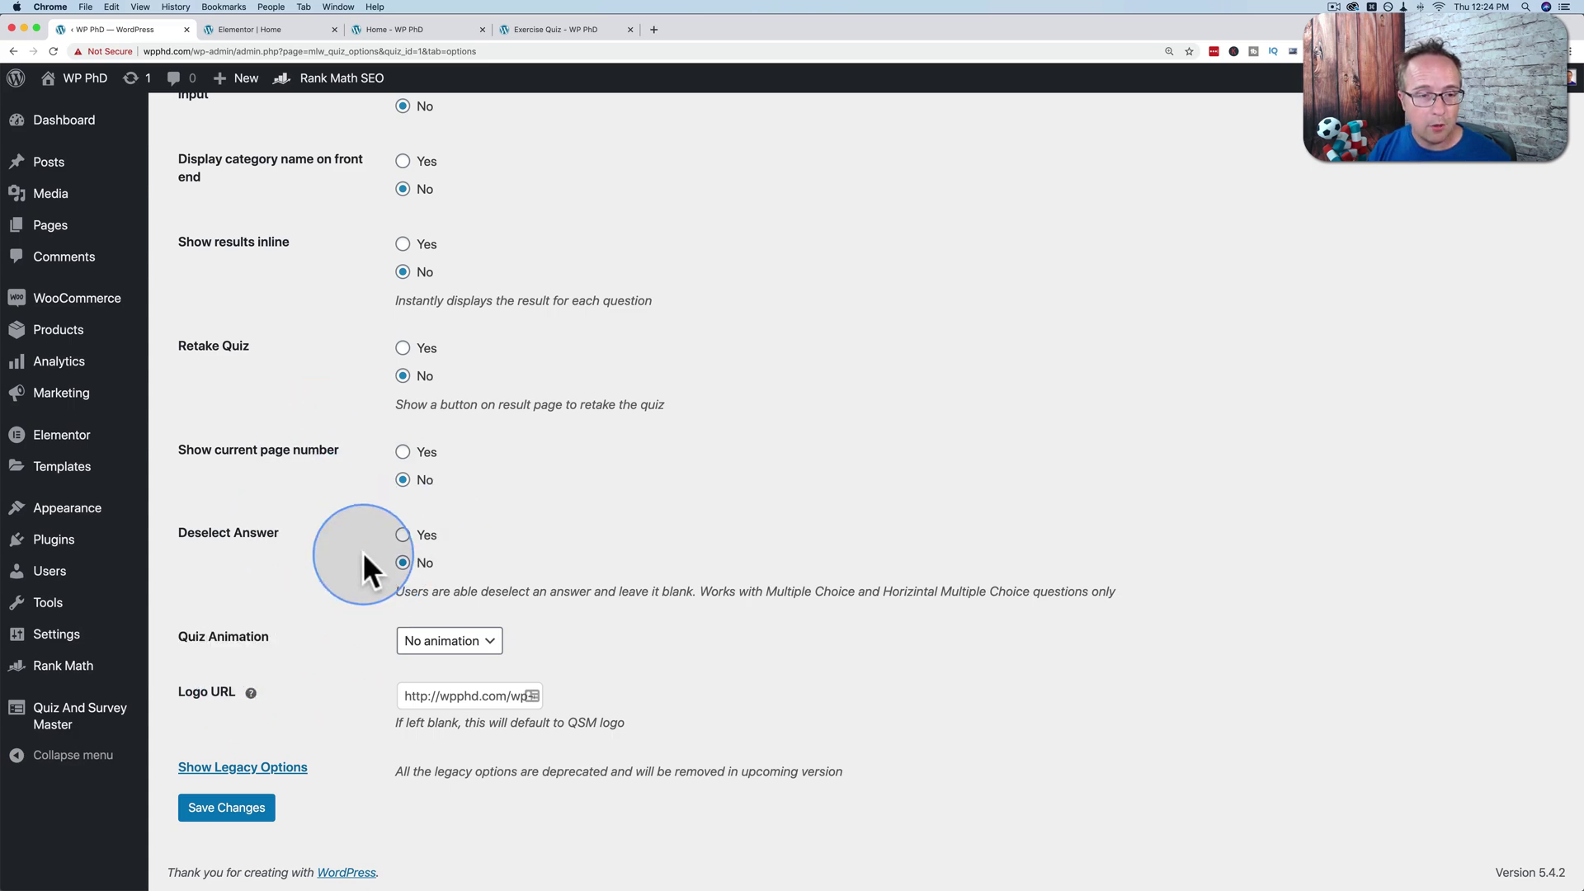
scroll(363, 561, up, 10)
scroll(363, 551, up, 5)
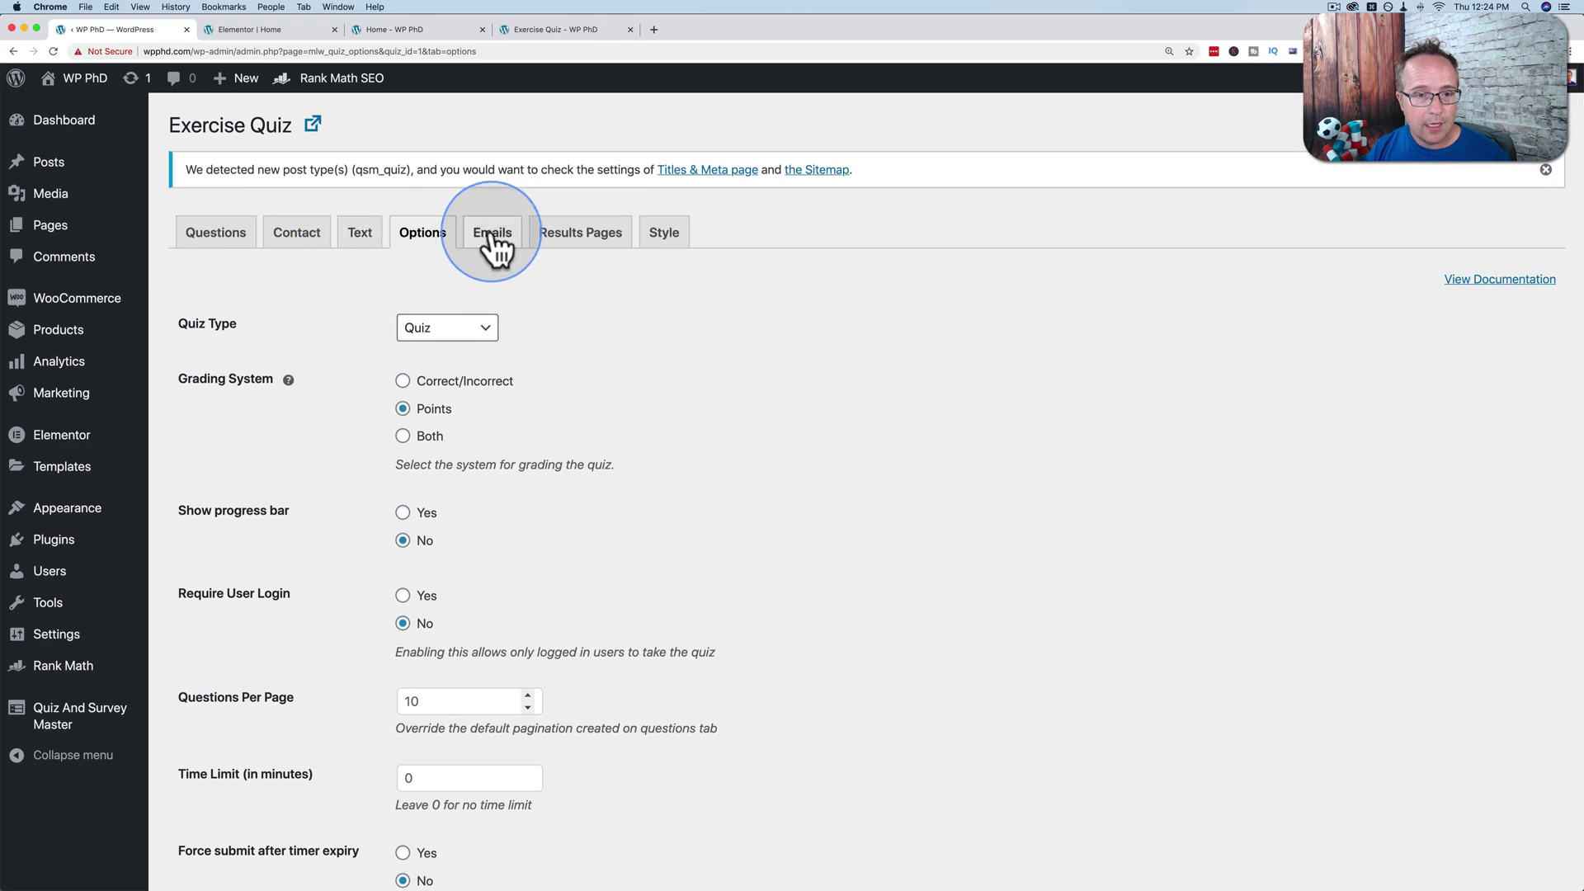
Step: Look through the quiz's email settings, results page conditions, and style choices with the custom CSS area
click(493, 233)
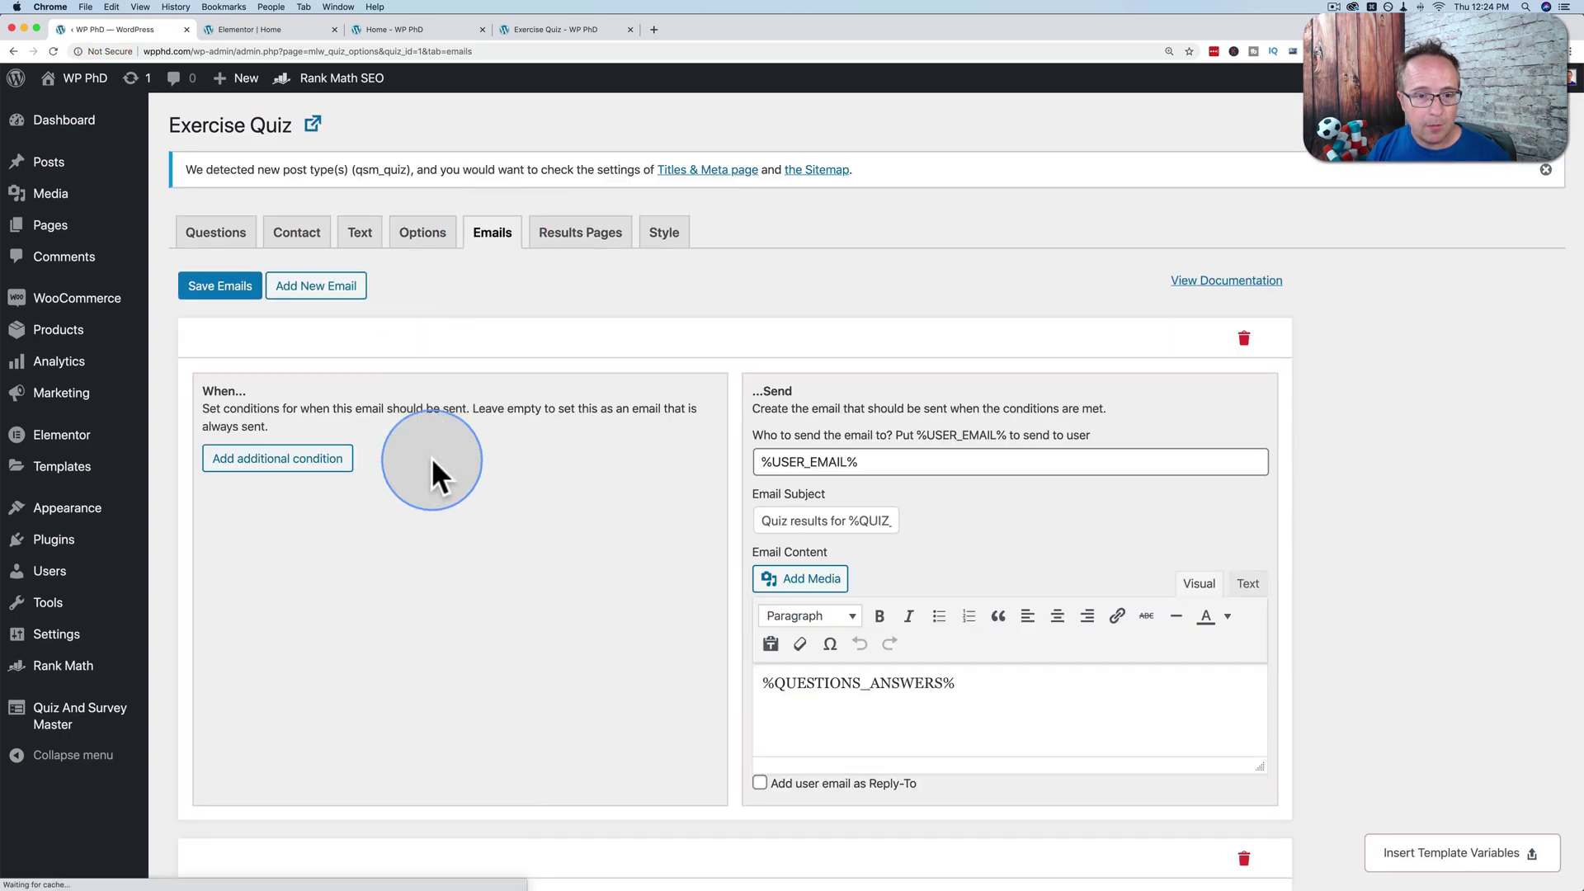
click(582, 248)
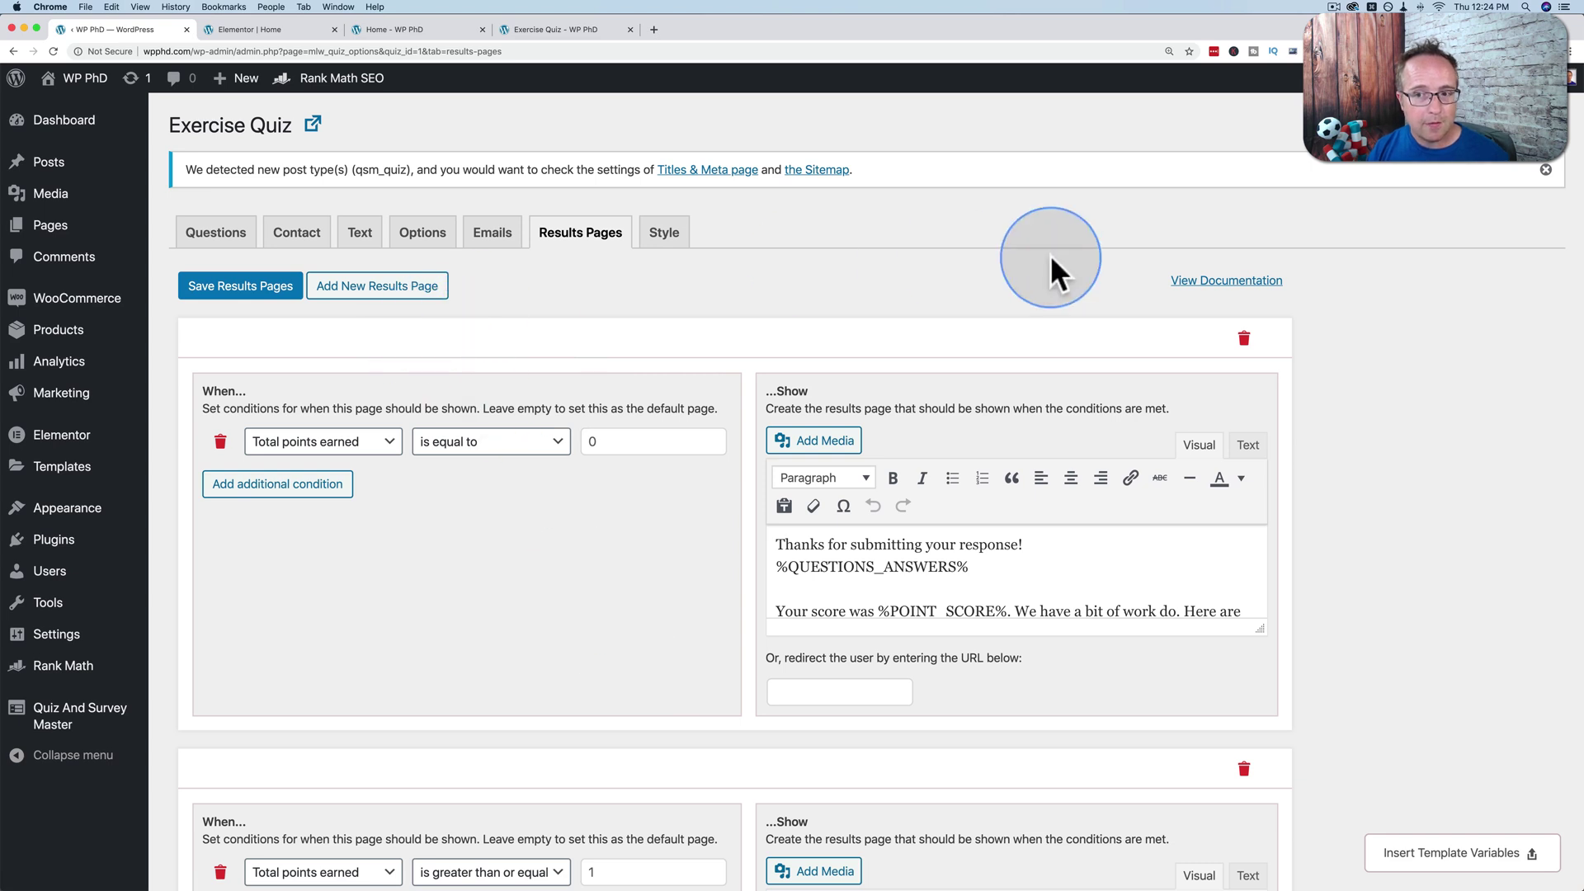
click(660, 241)
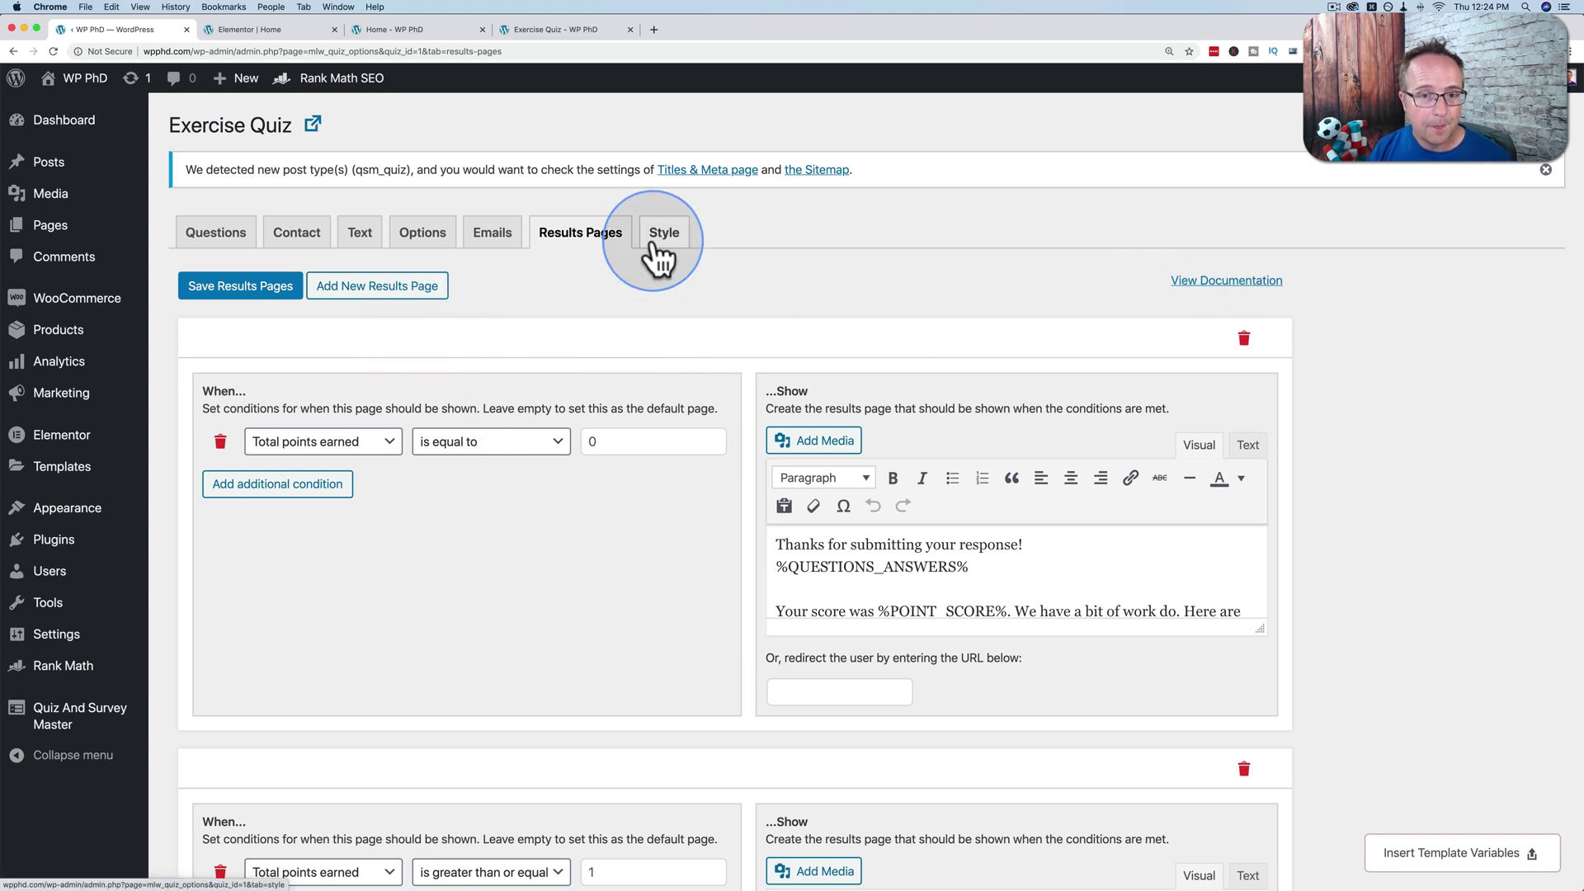
scroll(690, 339, down, 2)
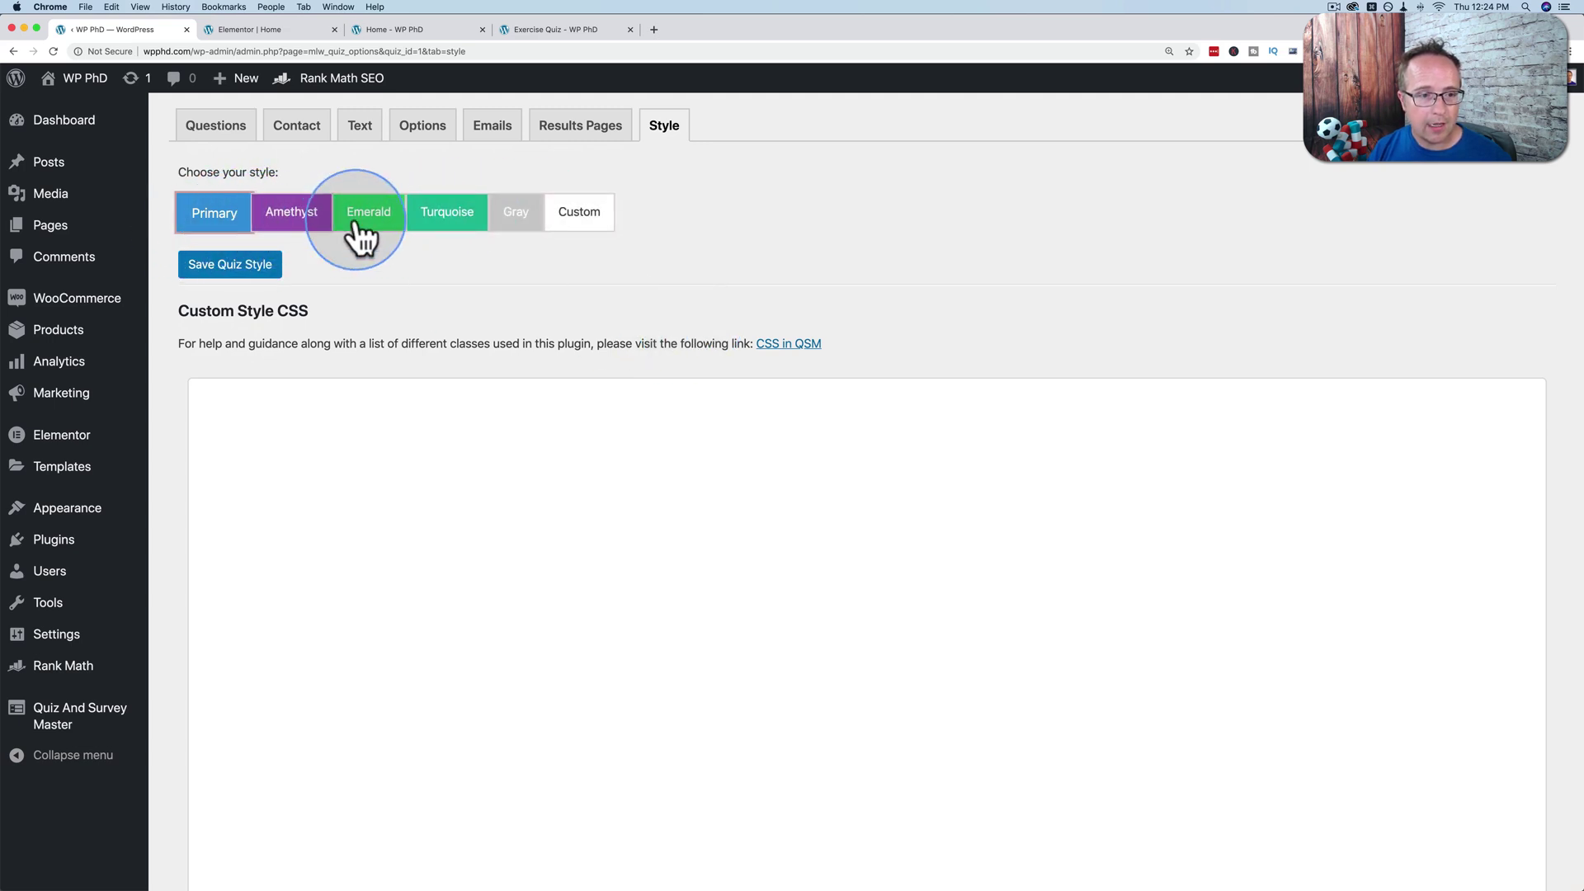
scroll(390, 343, down, 3)
click(388, 407)
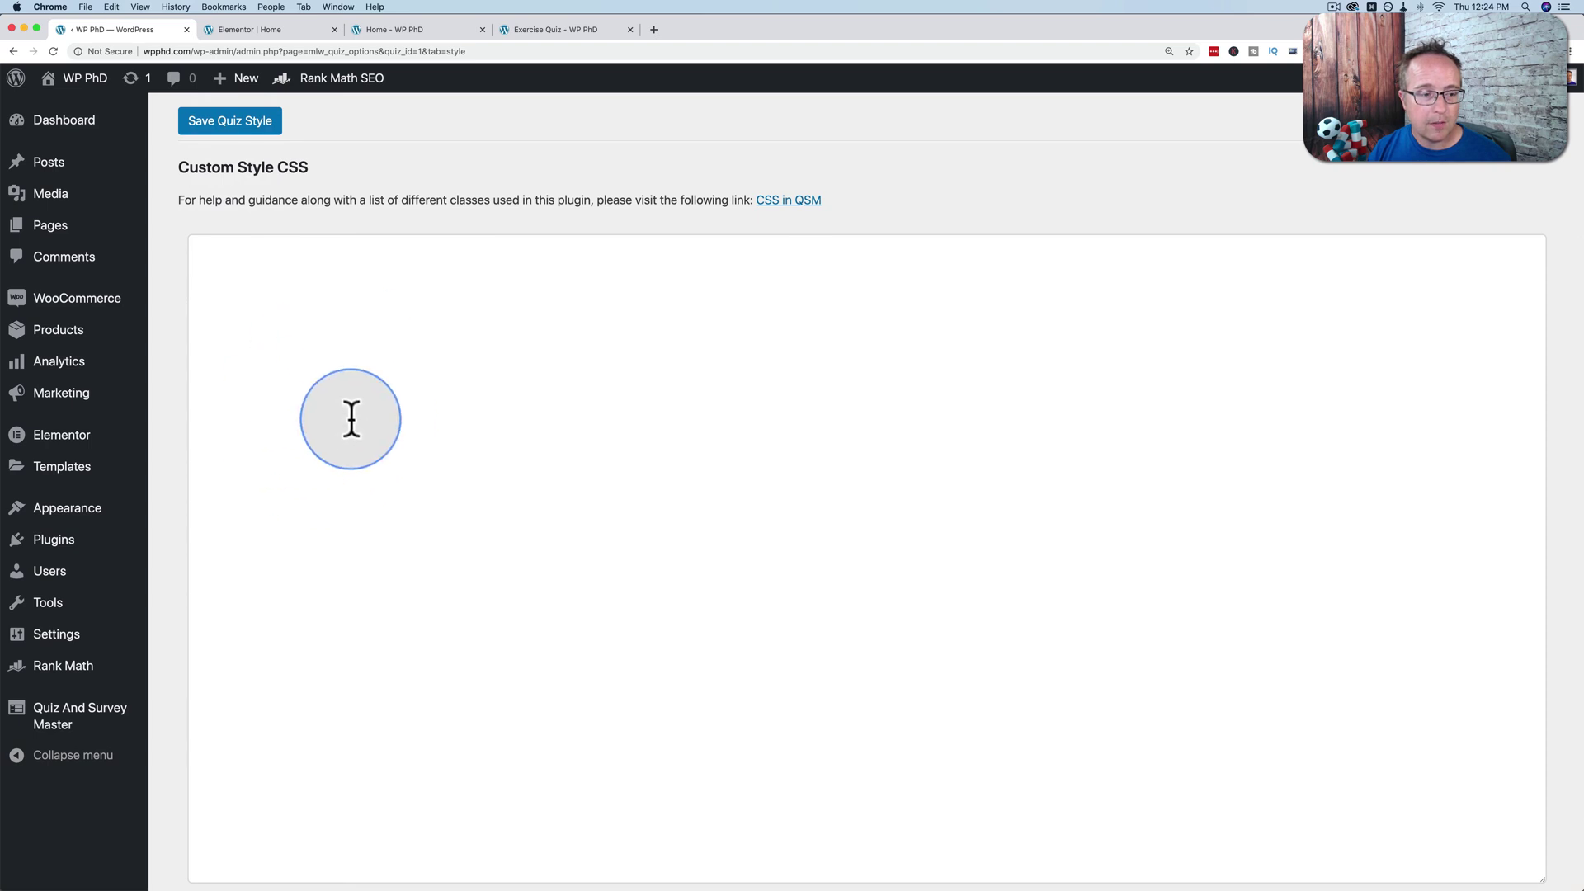
Step: Go to the plugin's quiz list and view the recorded results of the Exercise Quiz
click(18, 724)
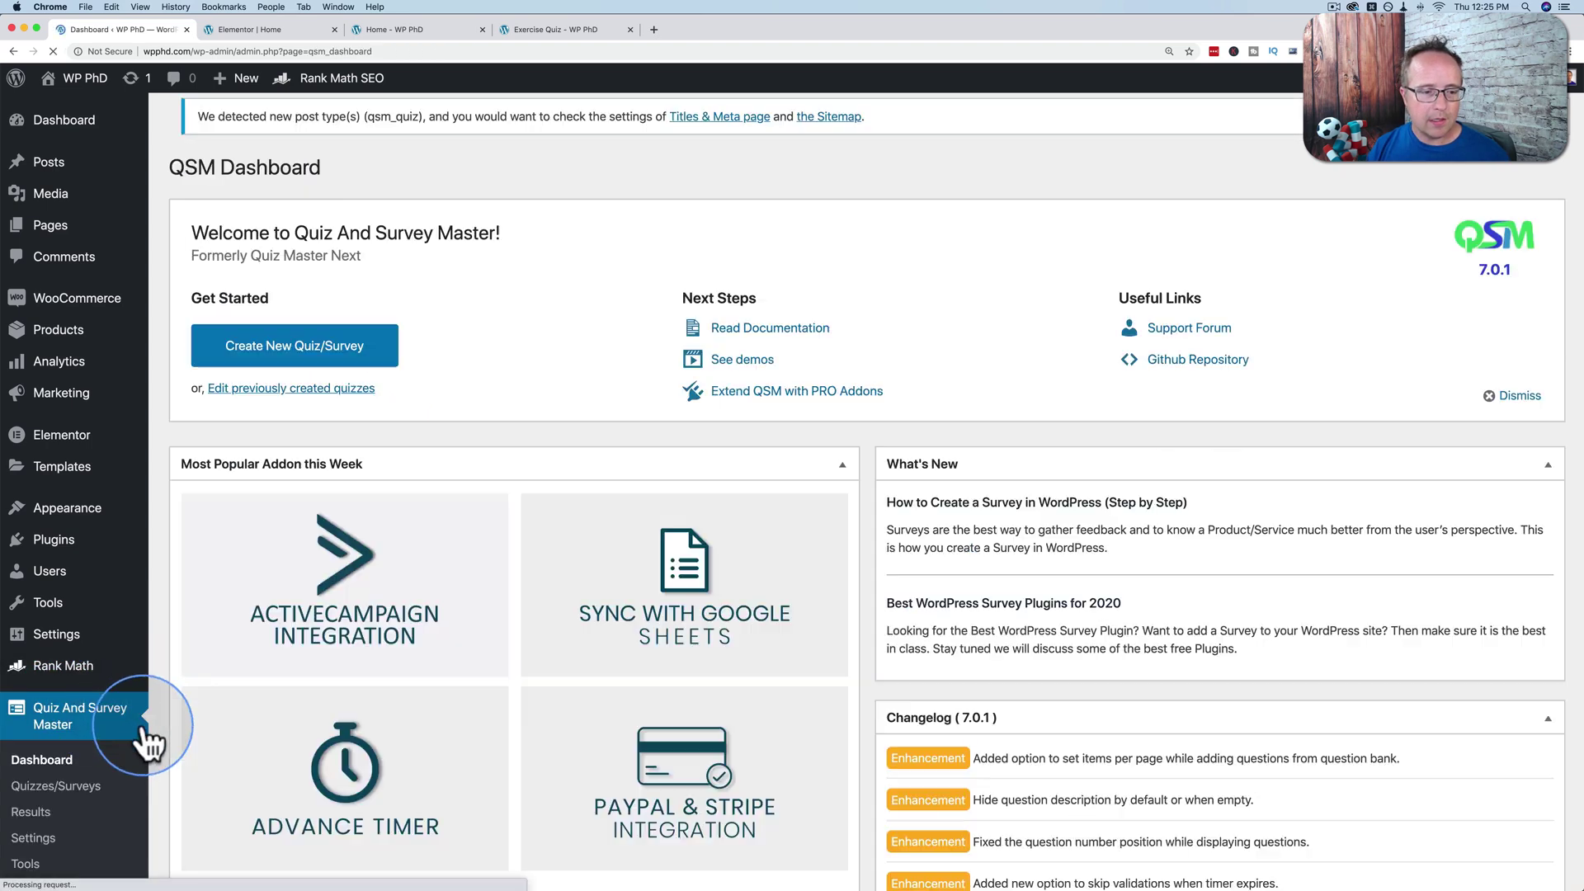
click(56, 791)
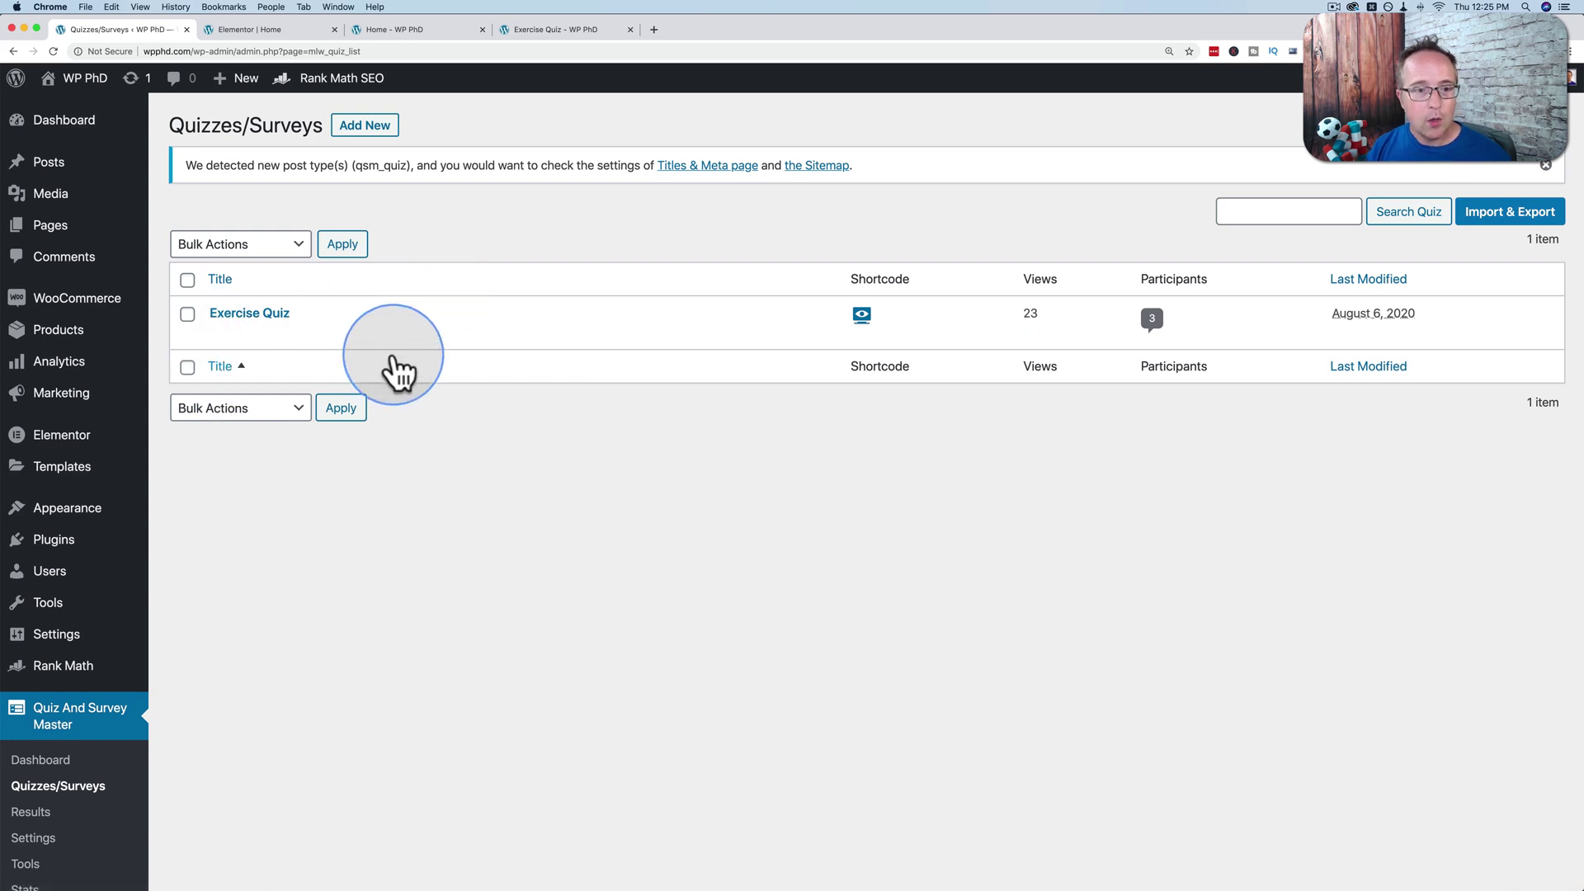
click(390, 334)
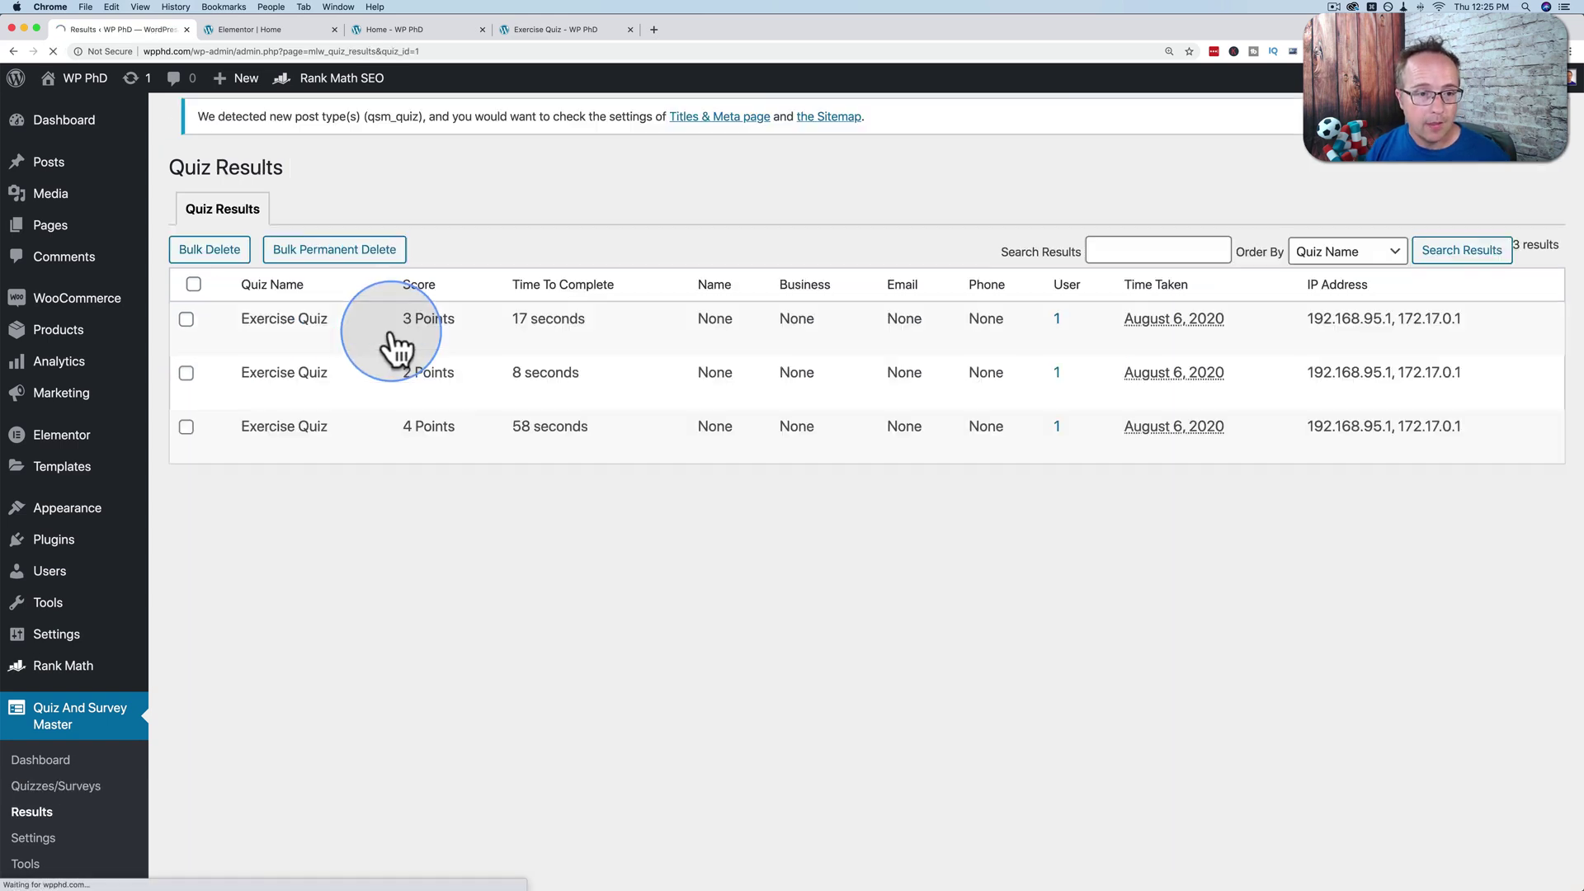
scroll(488, 256, down, 2)
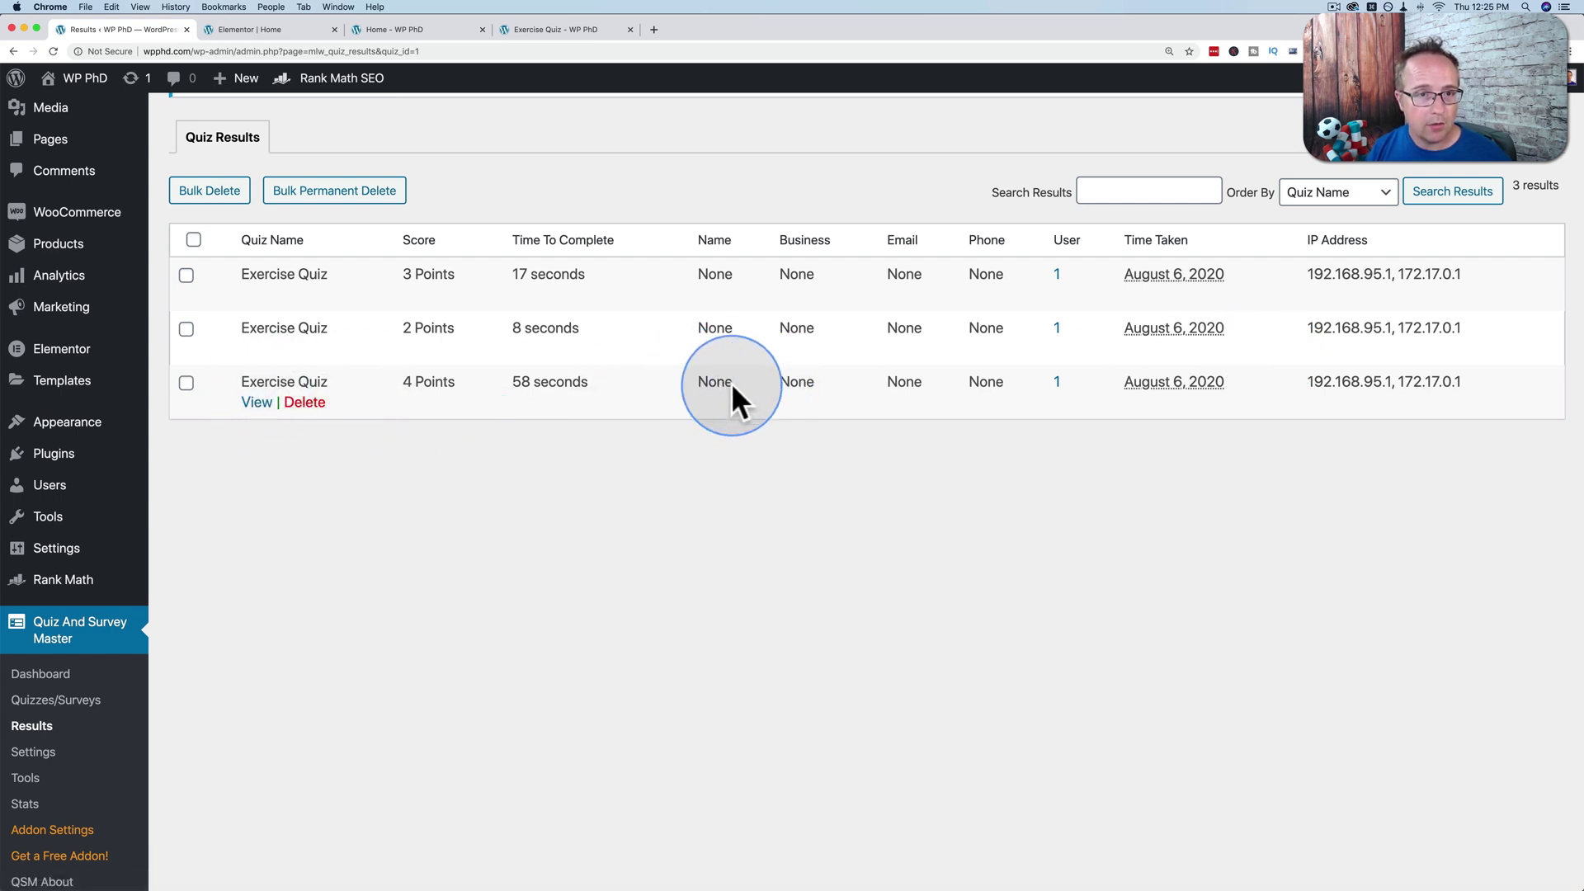
Step: Complete the quiz in the post preview, answering 60, Heavy cardio (high intensity interval training) and Calisthenics, and submit it
click(552, 31)
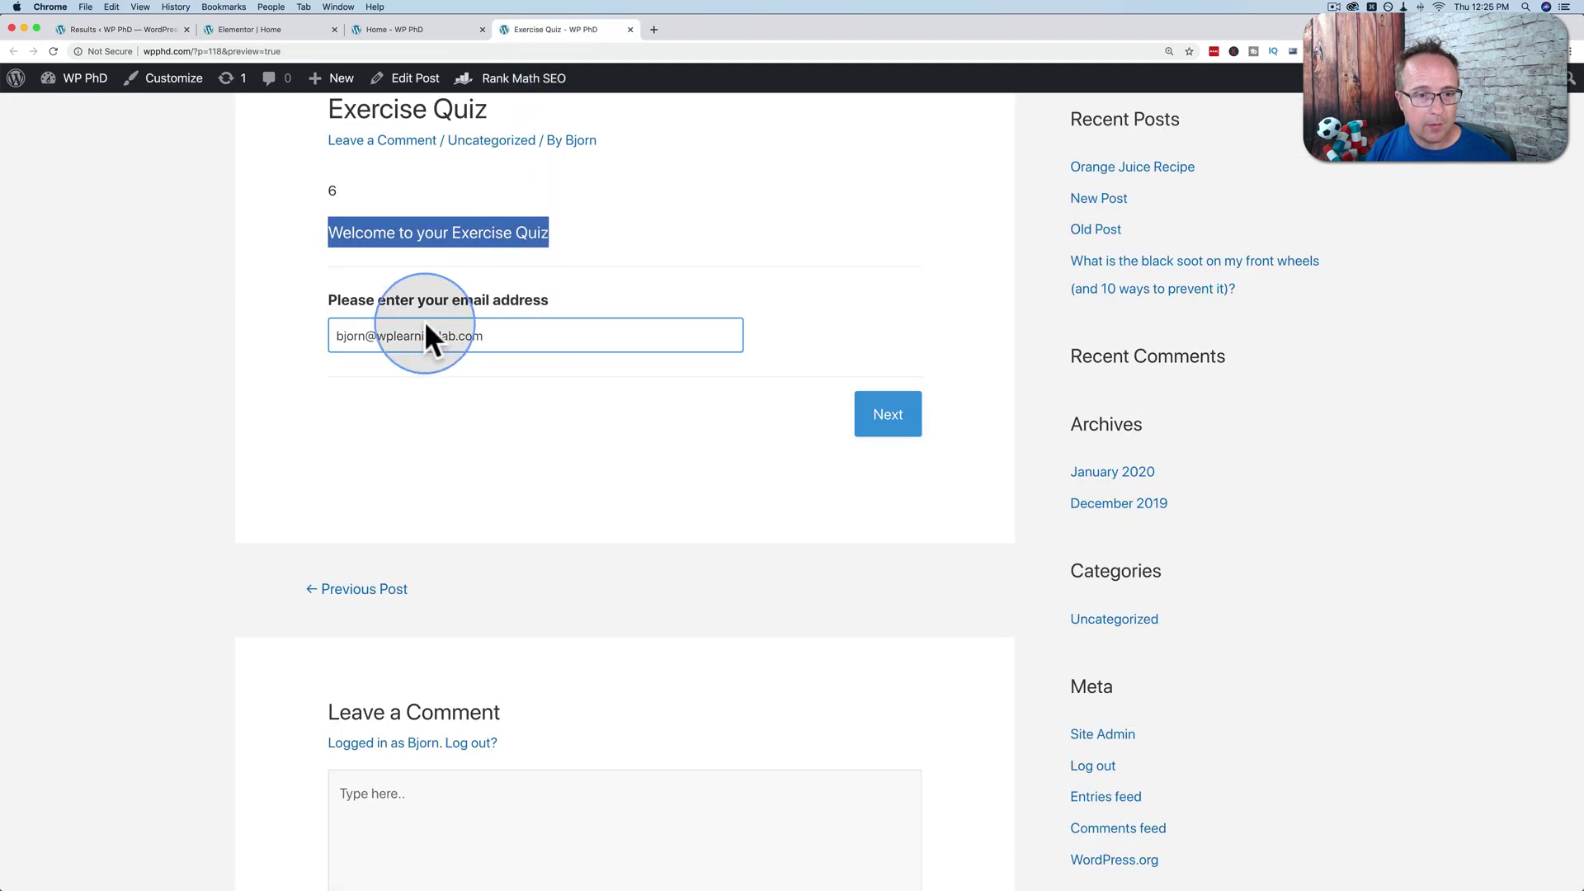
click(884, 415)
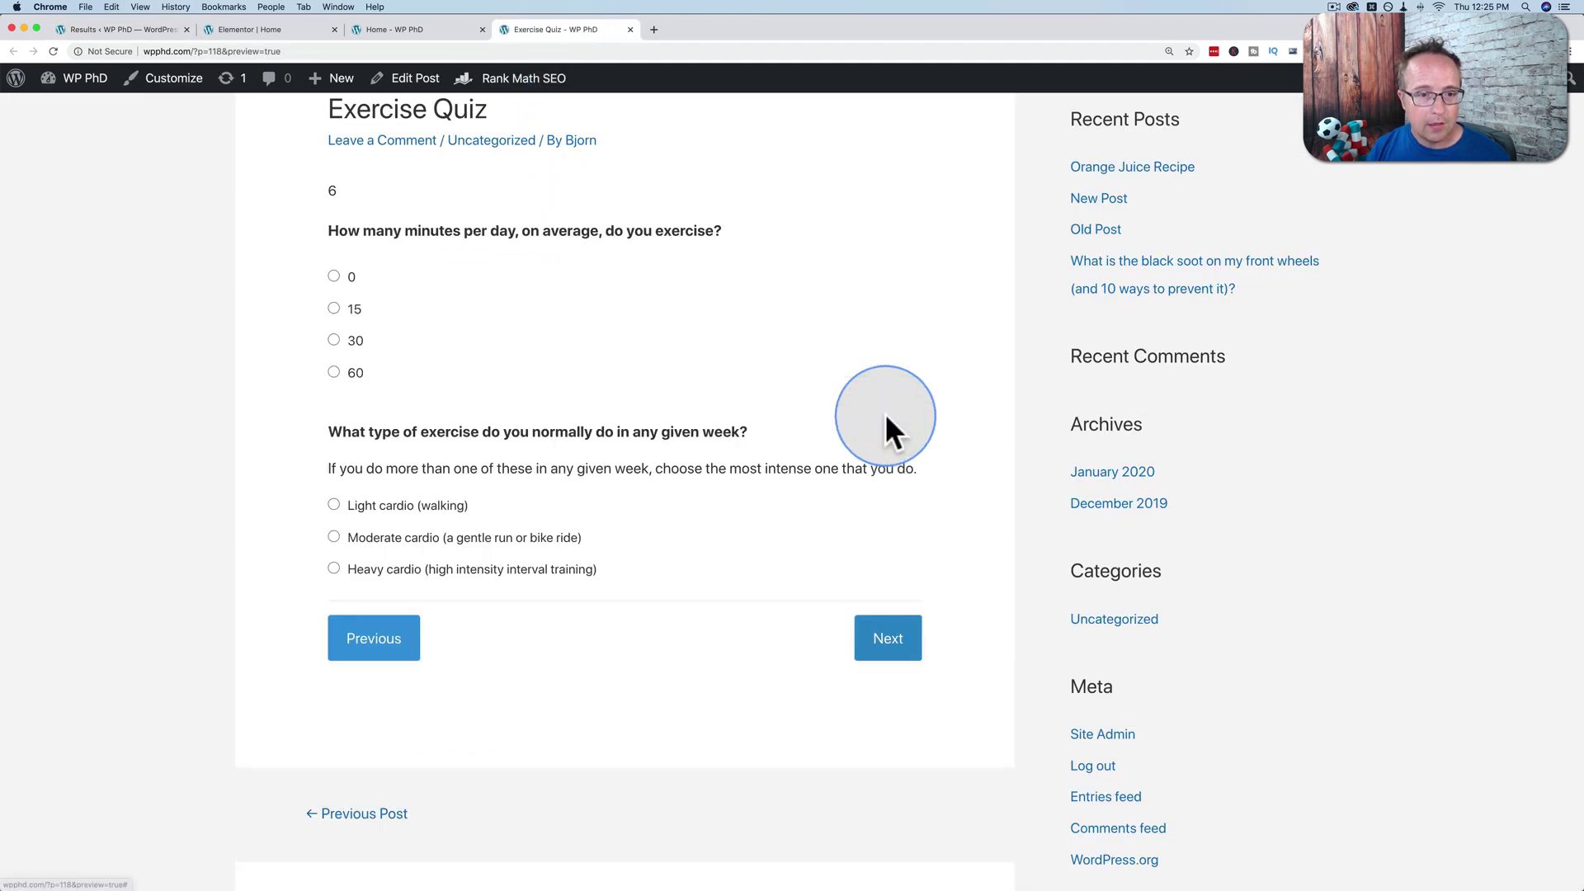
click(333, 373)
click(333, 568)
click(888, 640)
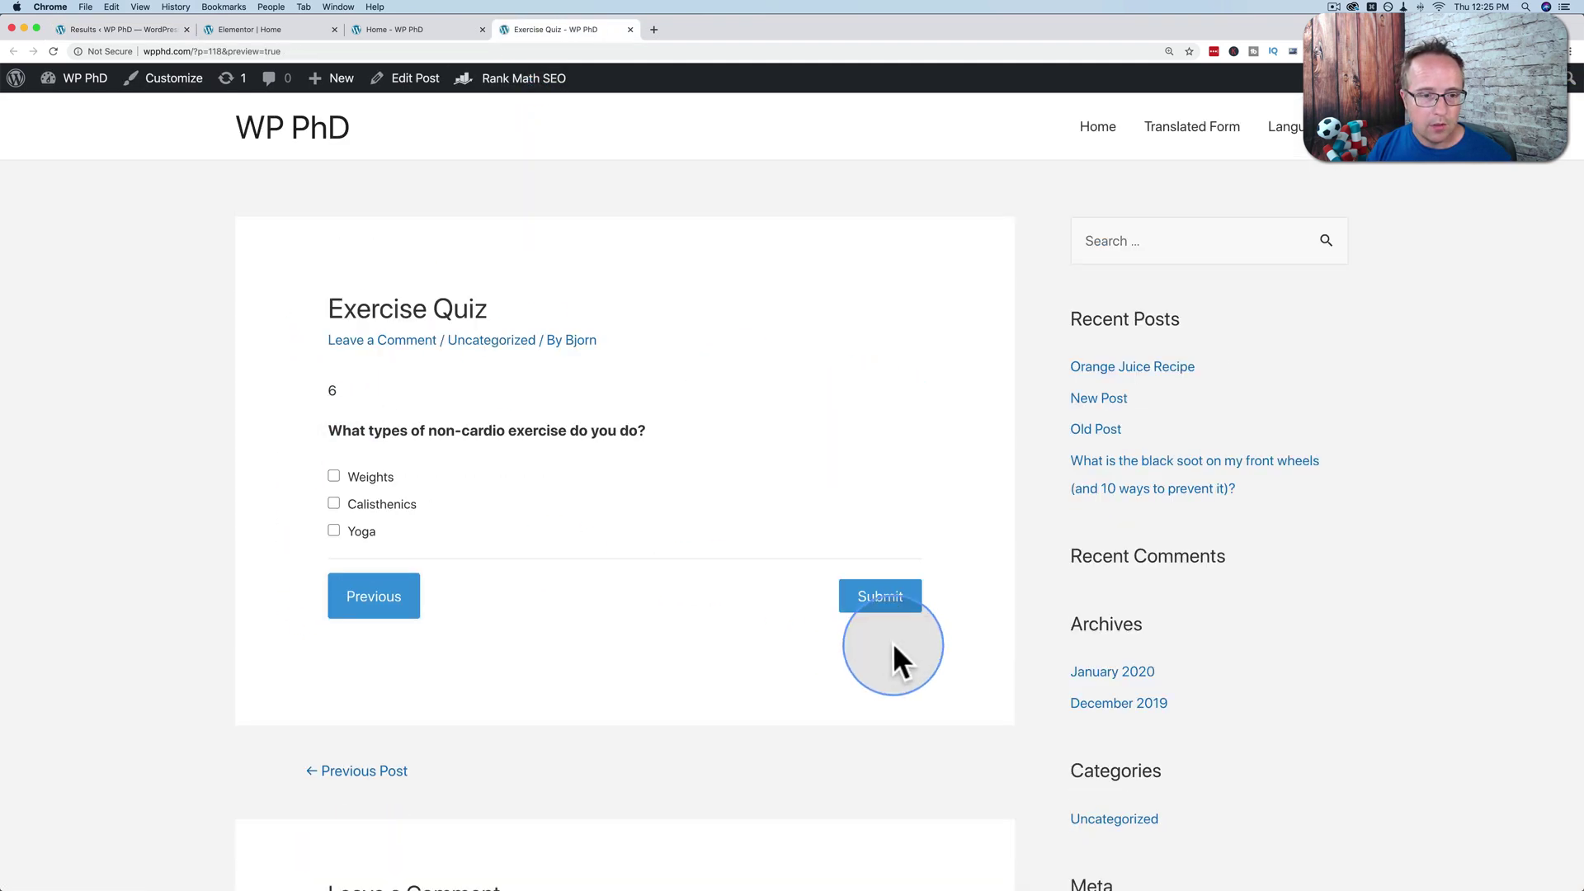
scroll(892, 642, down, 1)
scroll(333, 454, down, 2)
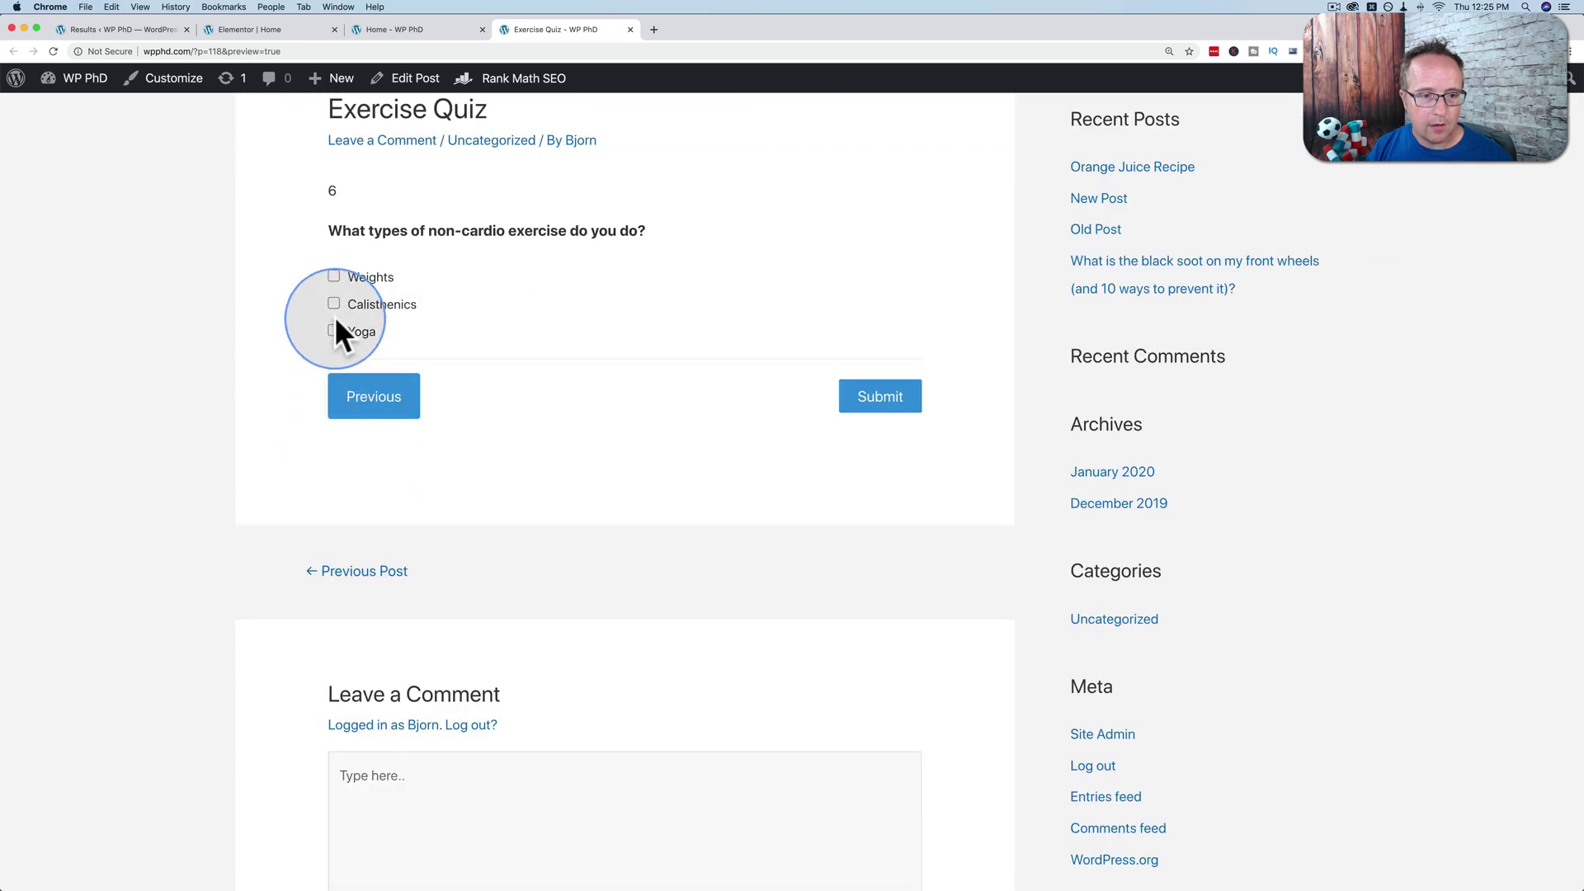
click(371, 304)
click(875, 396)
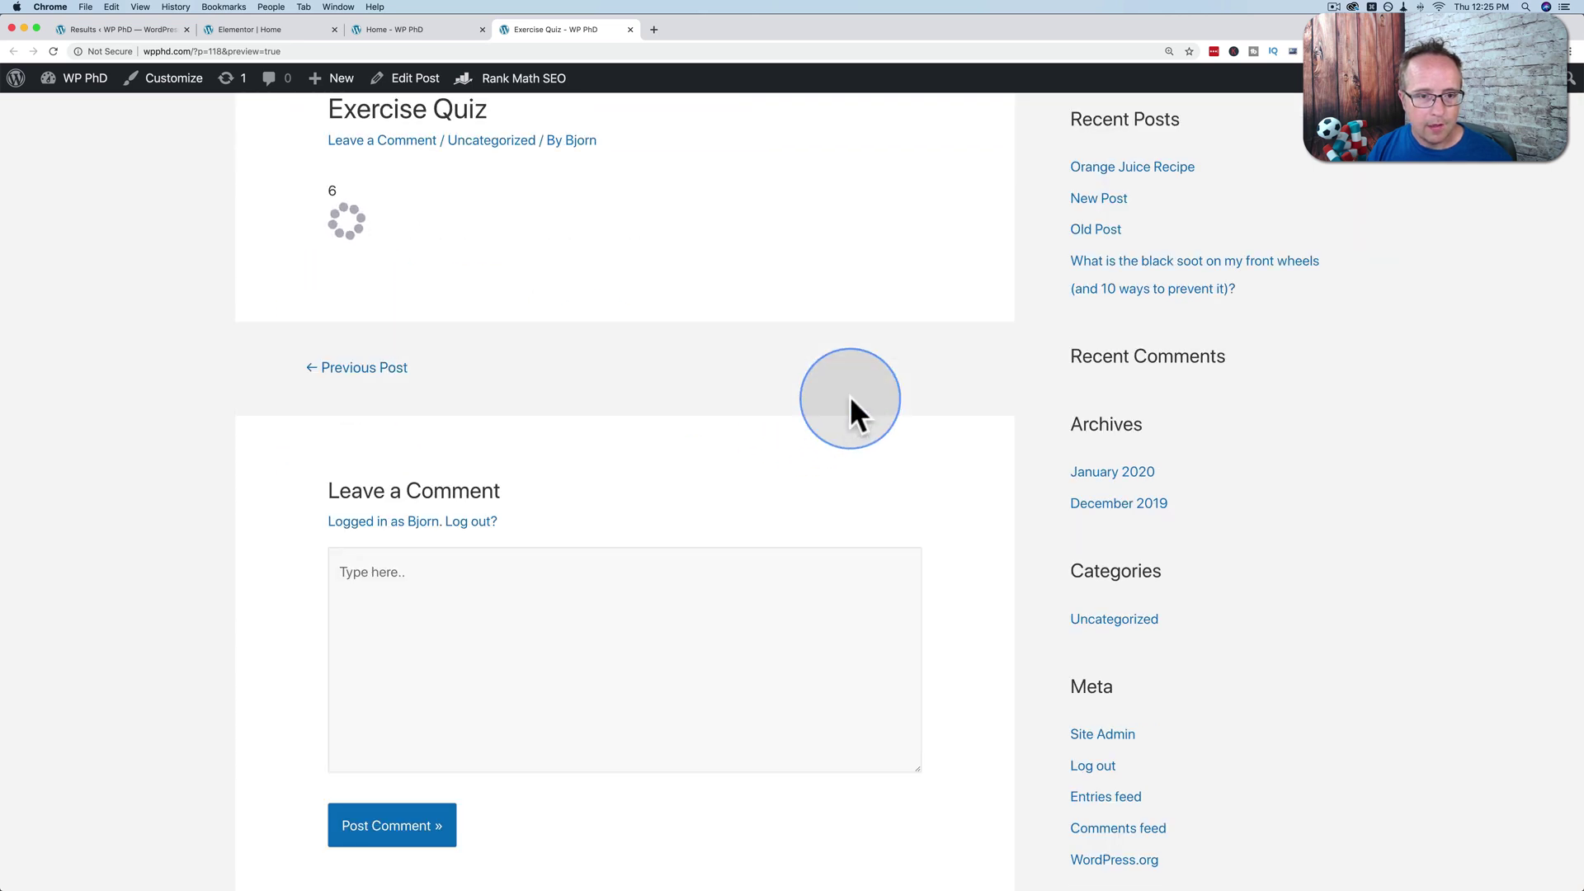
Step: Review the submitted quiz's results page, including the listed answers and the closing score message
scroll(407, 563, down, 3)
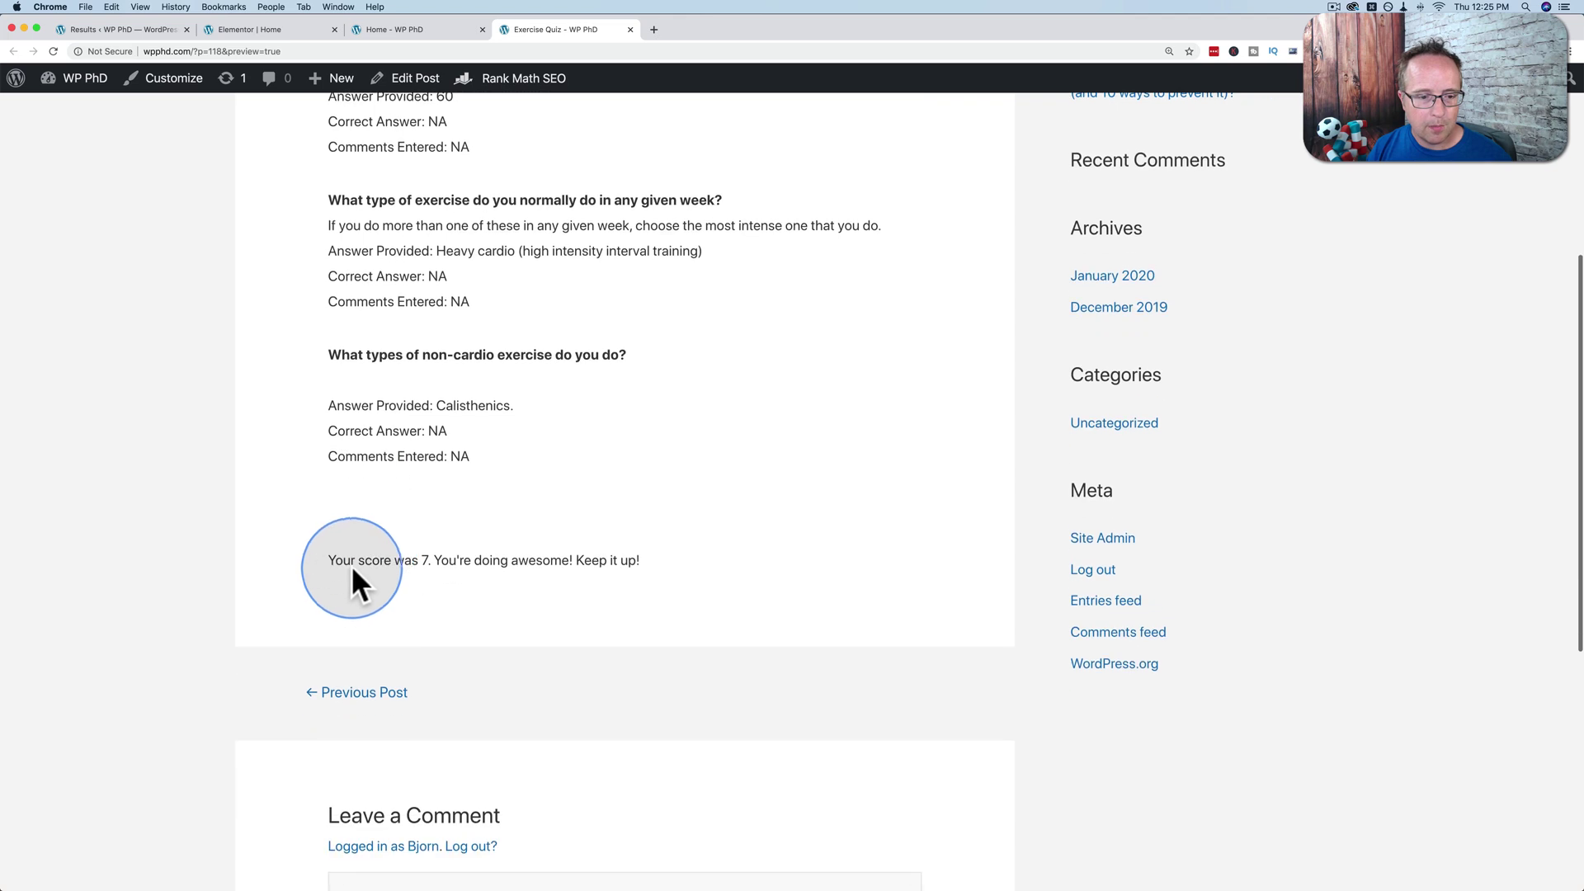
scroll(354, 584, up, 3)
scroll(340, 577, down, 1)
scroll(357, 644, down, 1)
drag(413, 660, 610, 660)
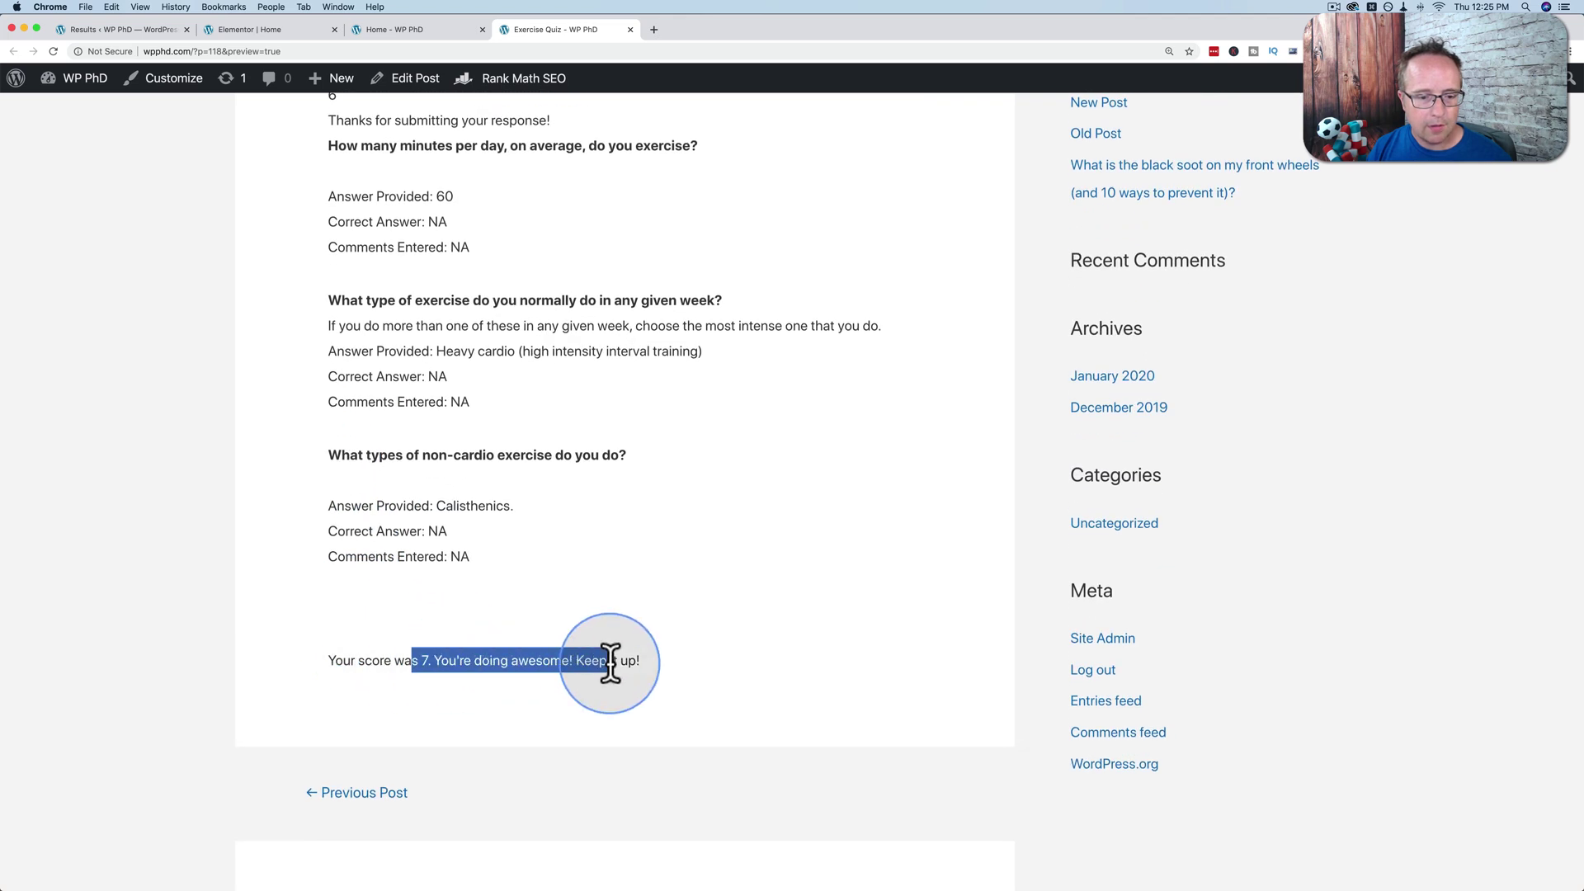
Step: Refresh the Quiz Results list in the dashboard and check the newest entry's email and score
click(117, 26)
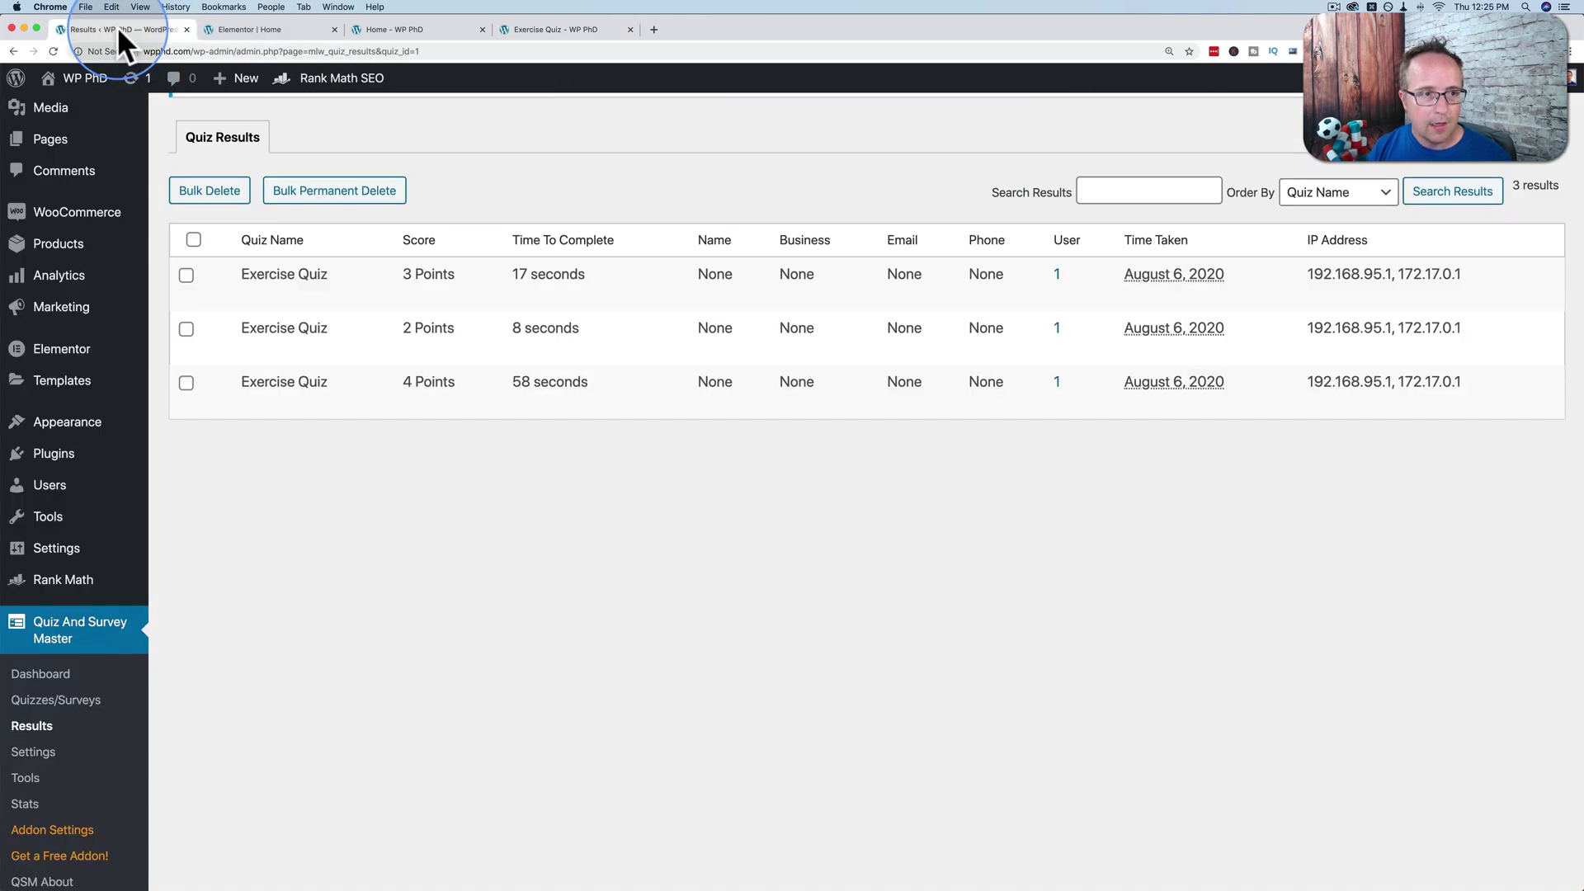
click(57, 52)
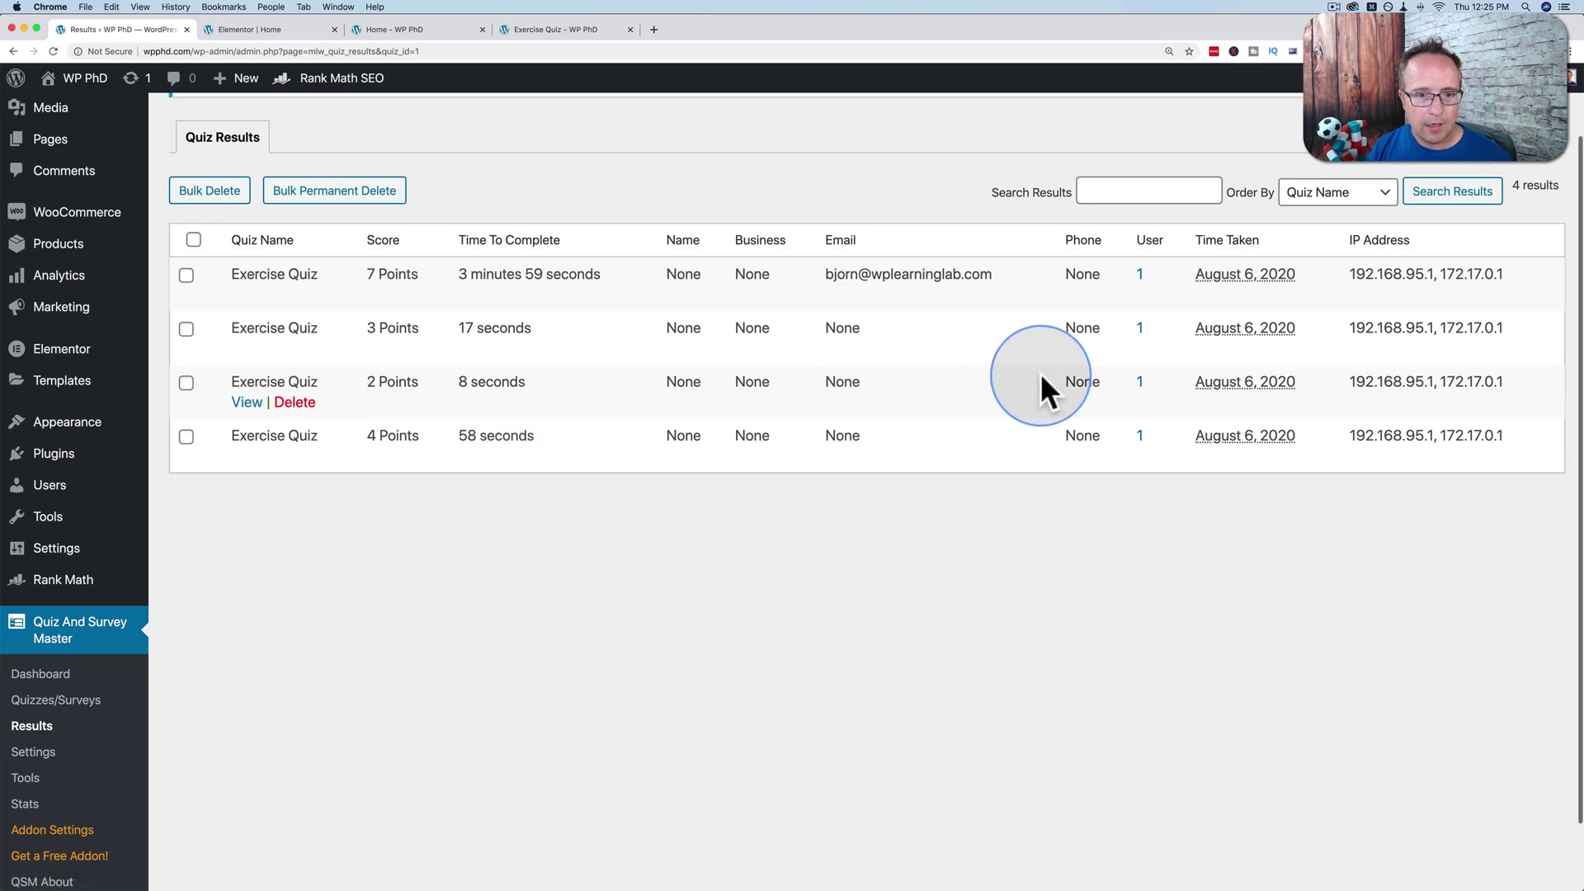
drag(936, 272, 807, 284)
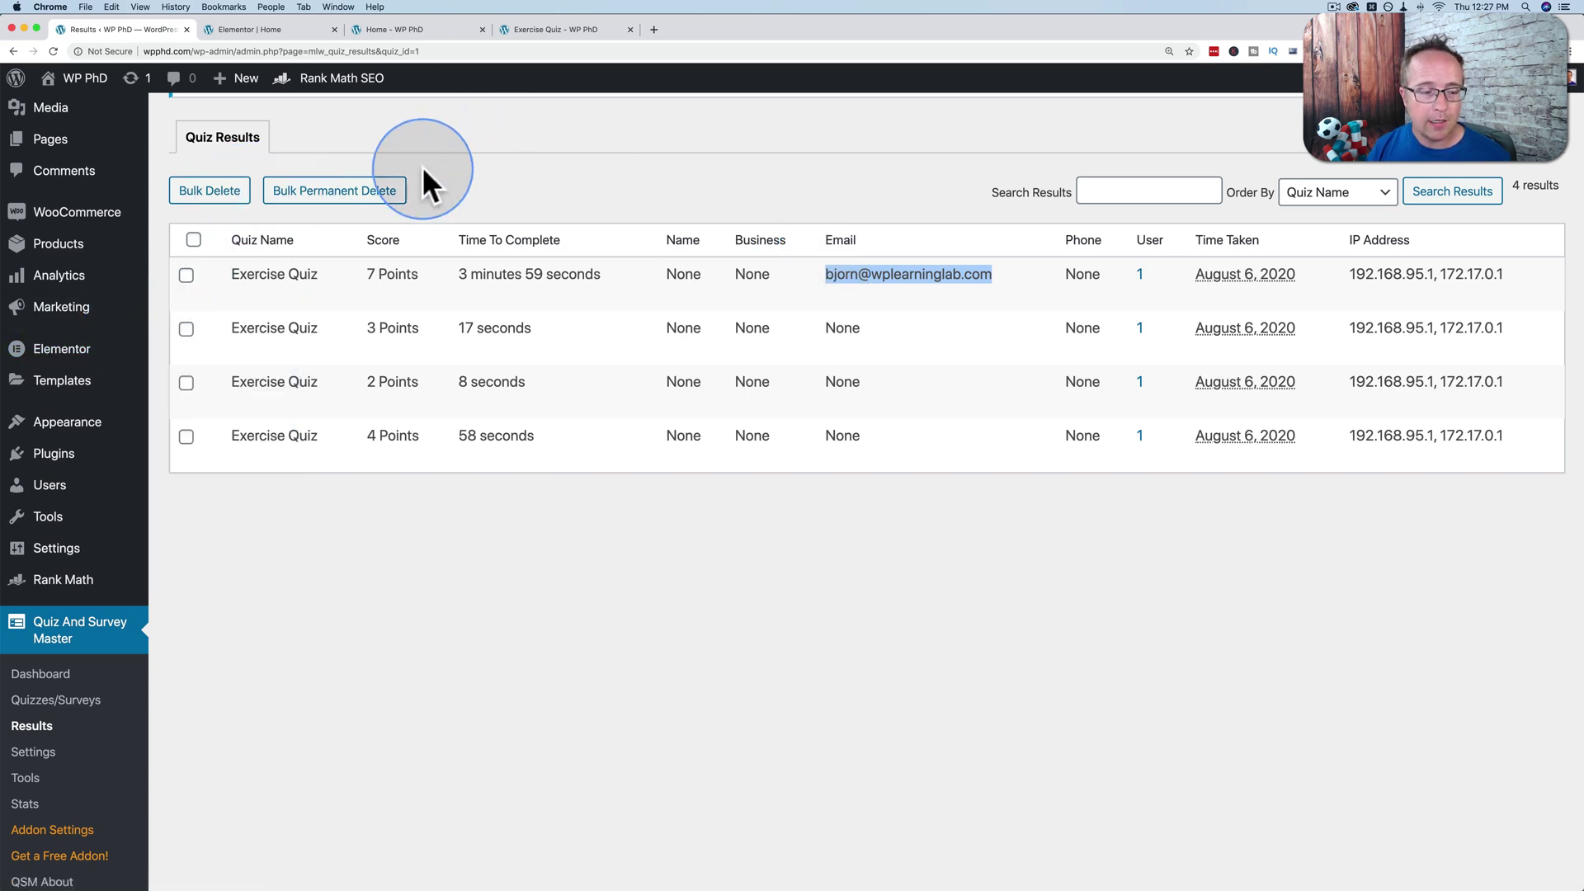
mouse_move(374, 299)
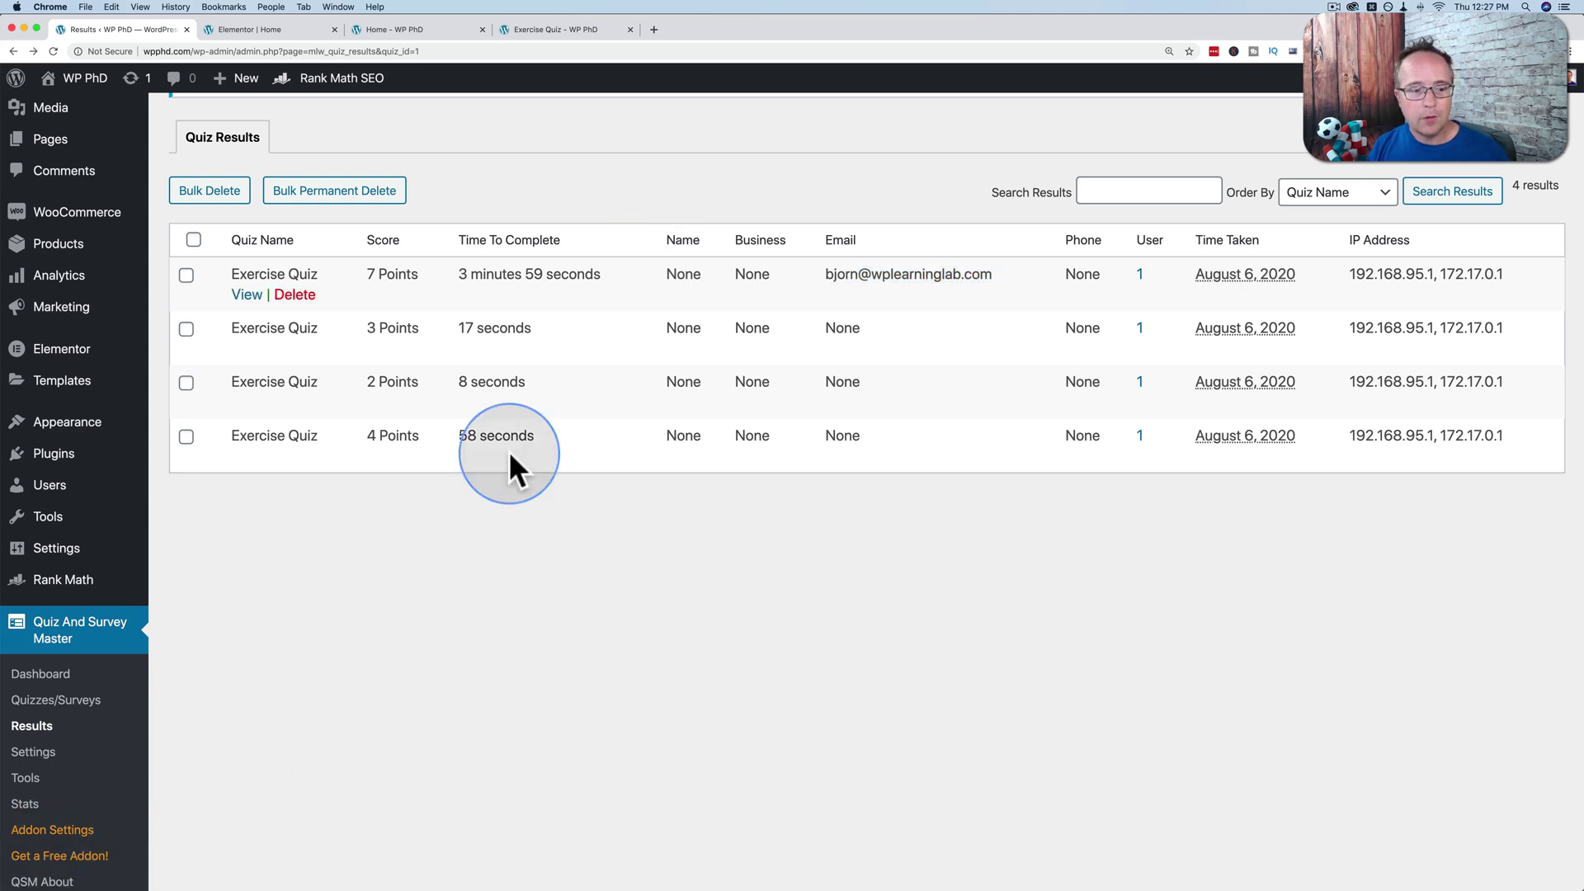
Step: Go to the plugin's addon settings and review the popular addons and the discounted bundles offered
click(73, 830)
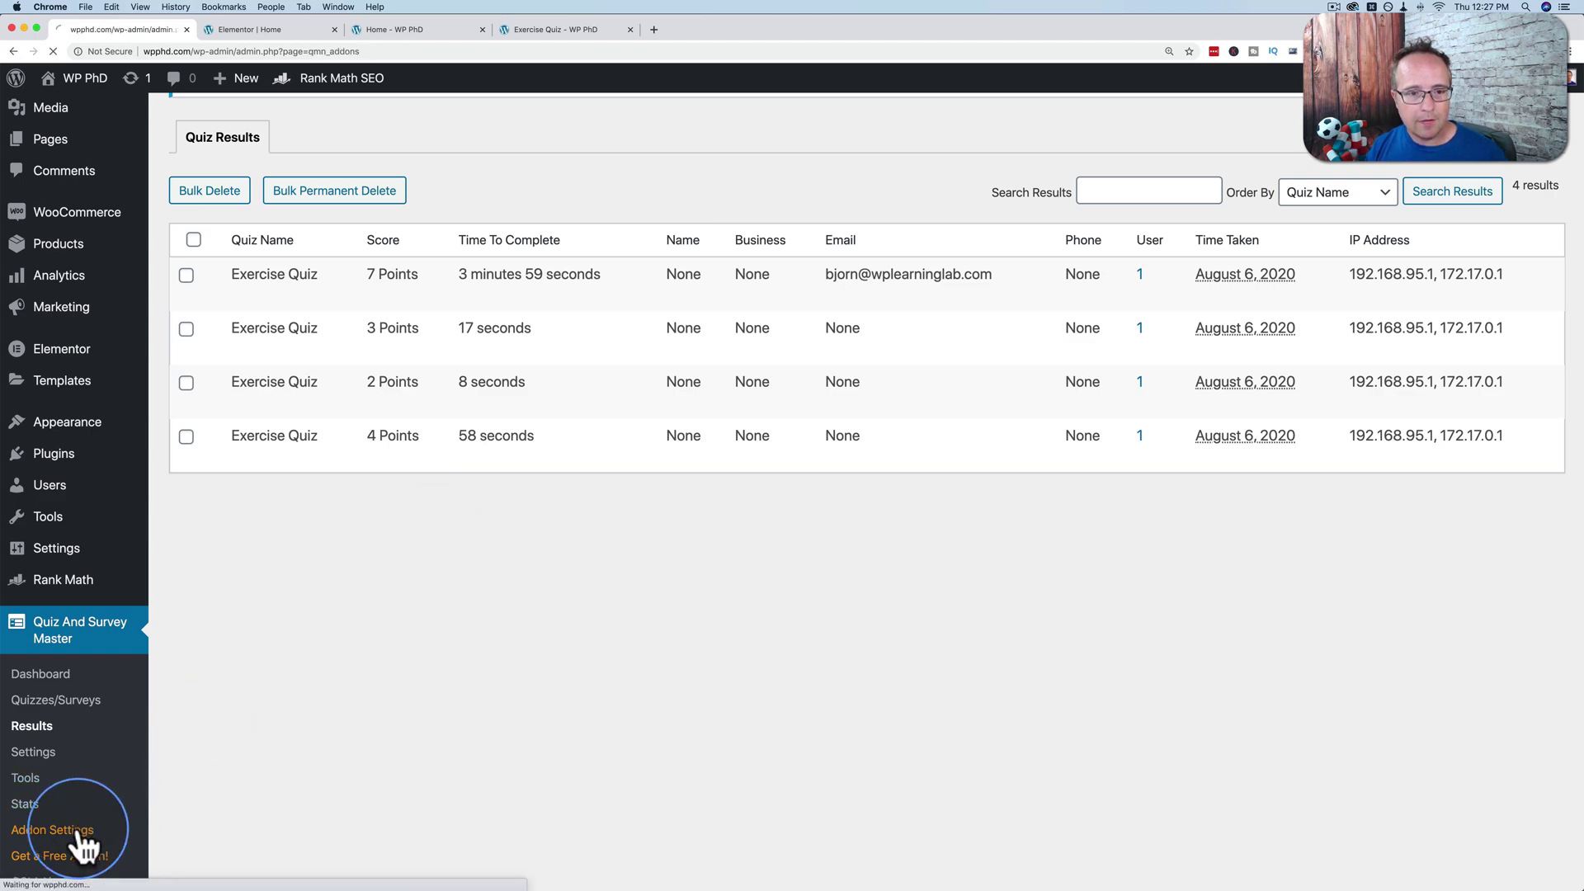
scroll(507, 314, down, 3)
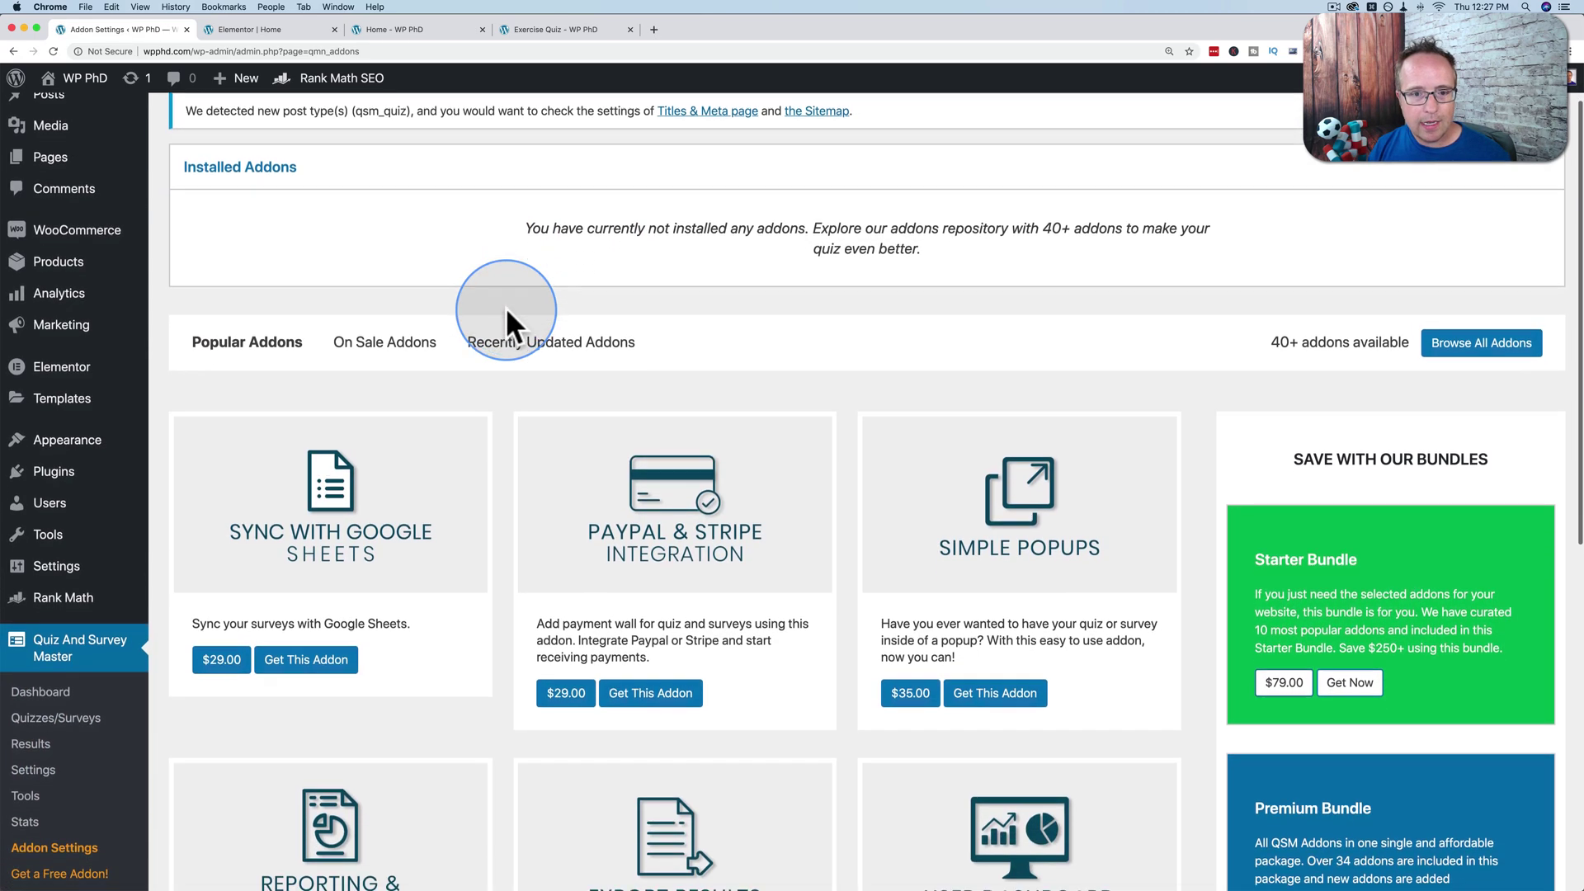
scroll(507, 322, down, 2)
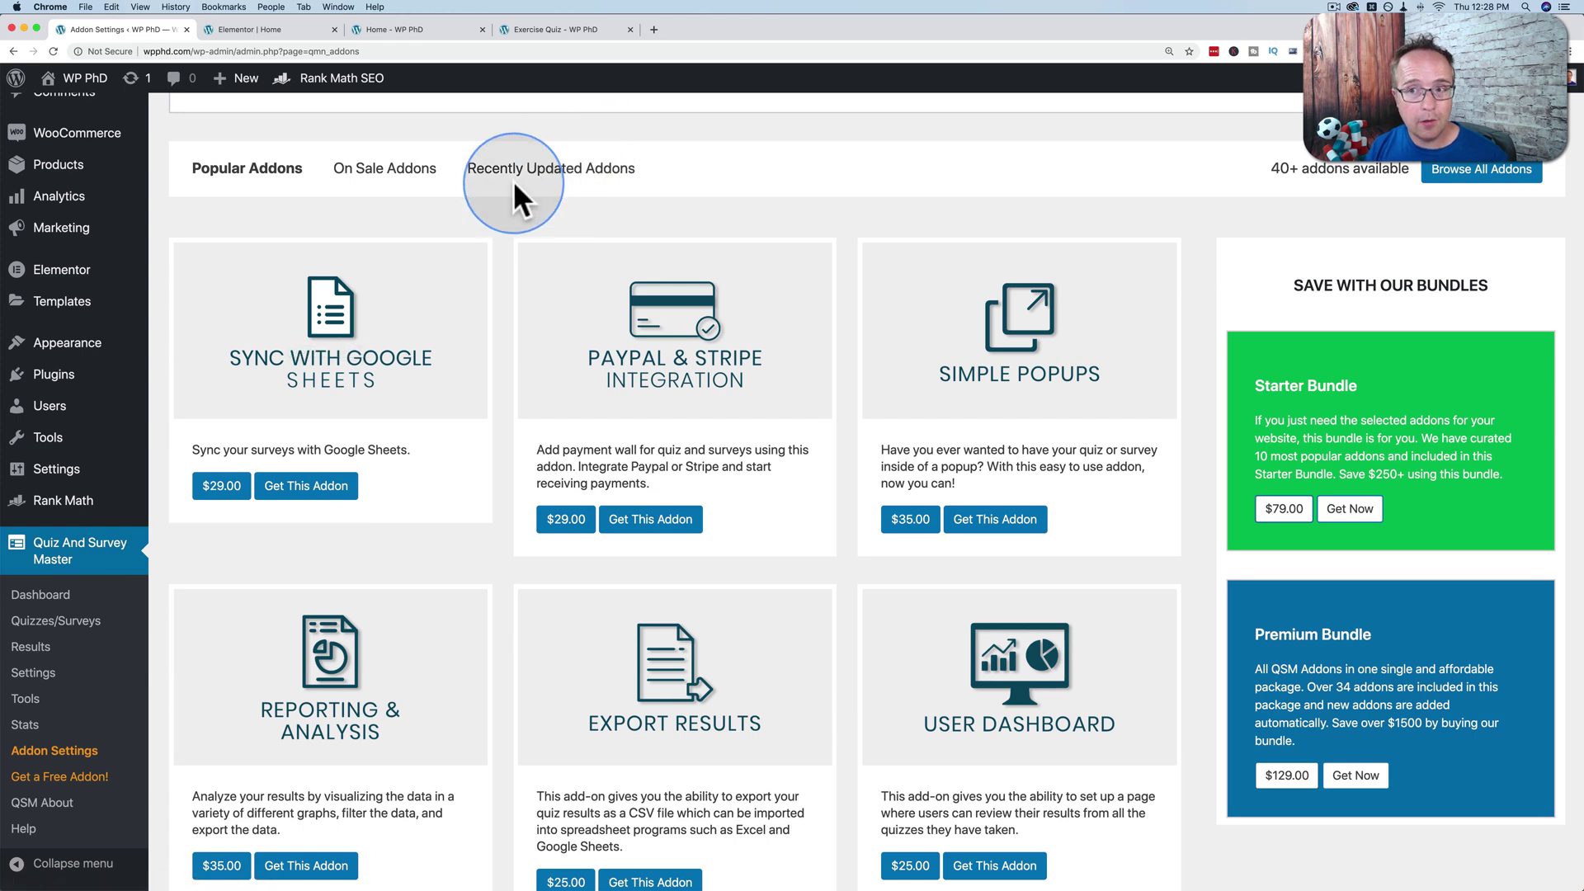
drag(1269, 169, 1406, 172)
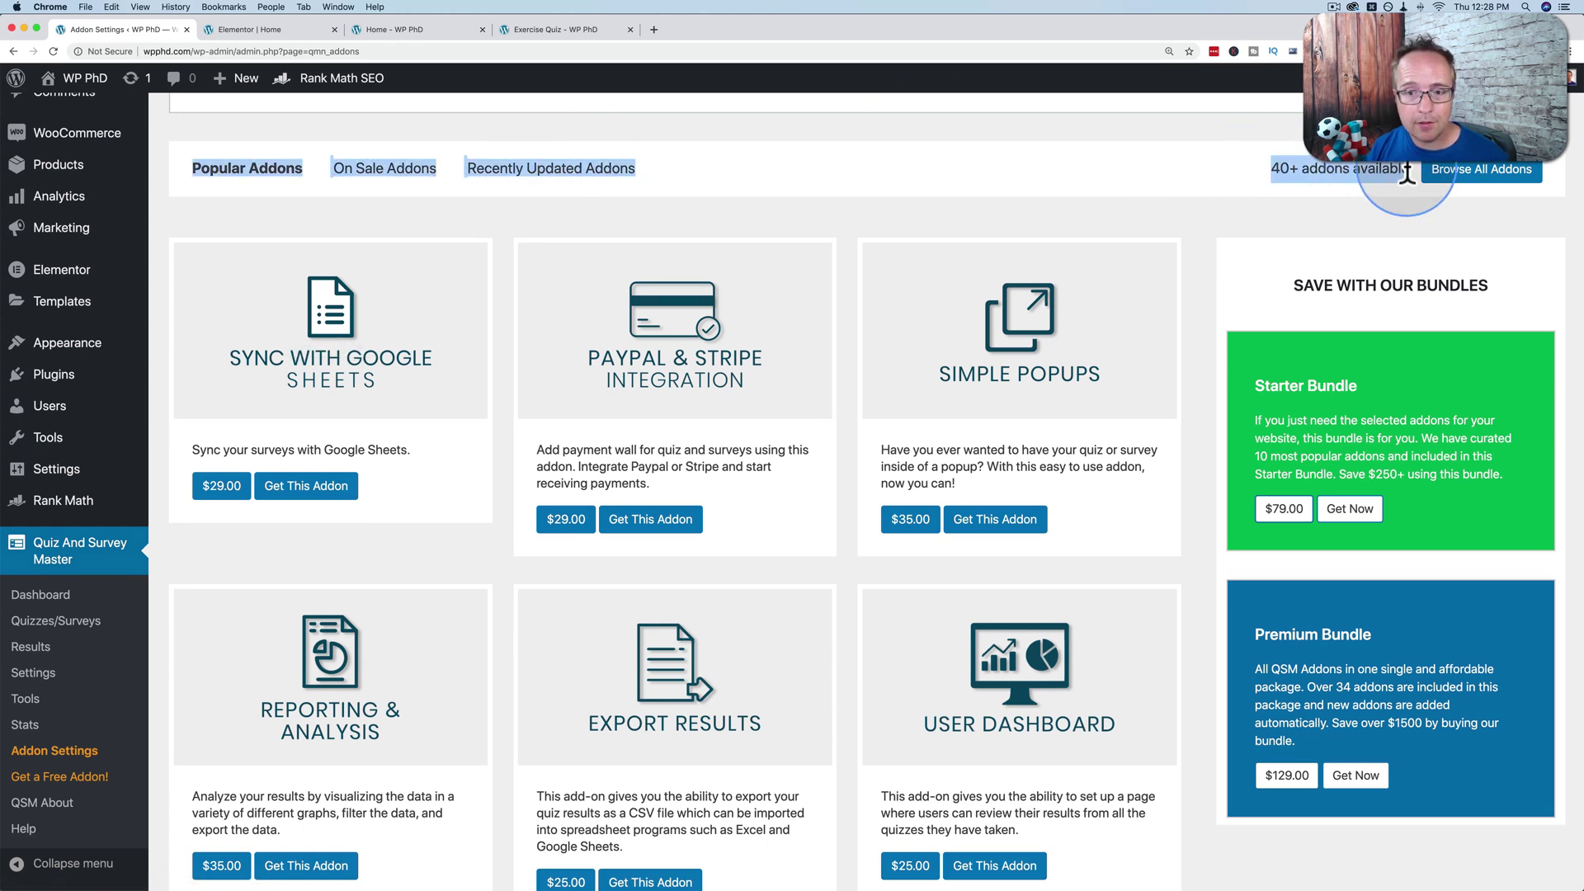
Step: Open the full addon catalogue on the Quiz And Survey Master website and look over its first entries
click(1474, 171)
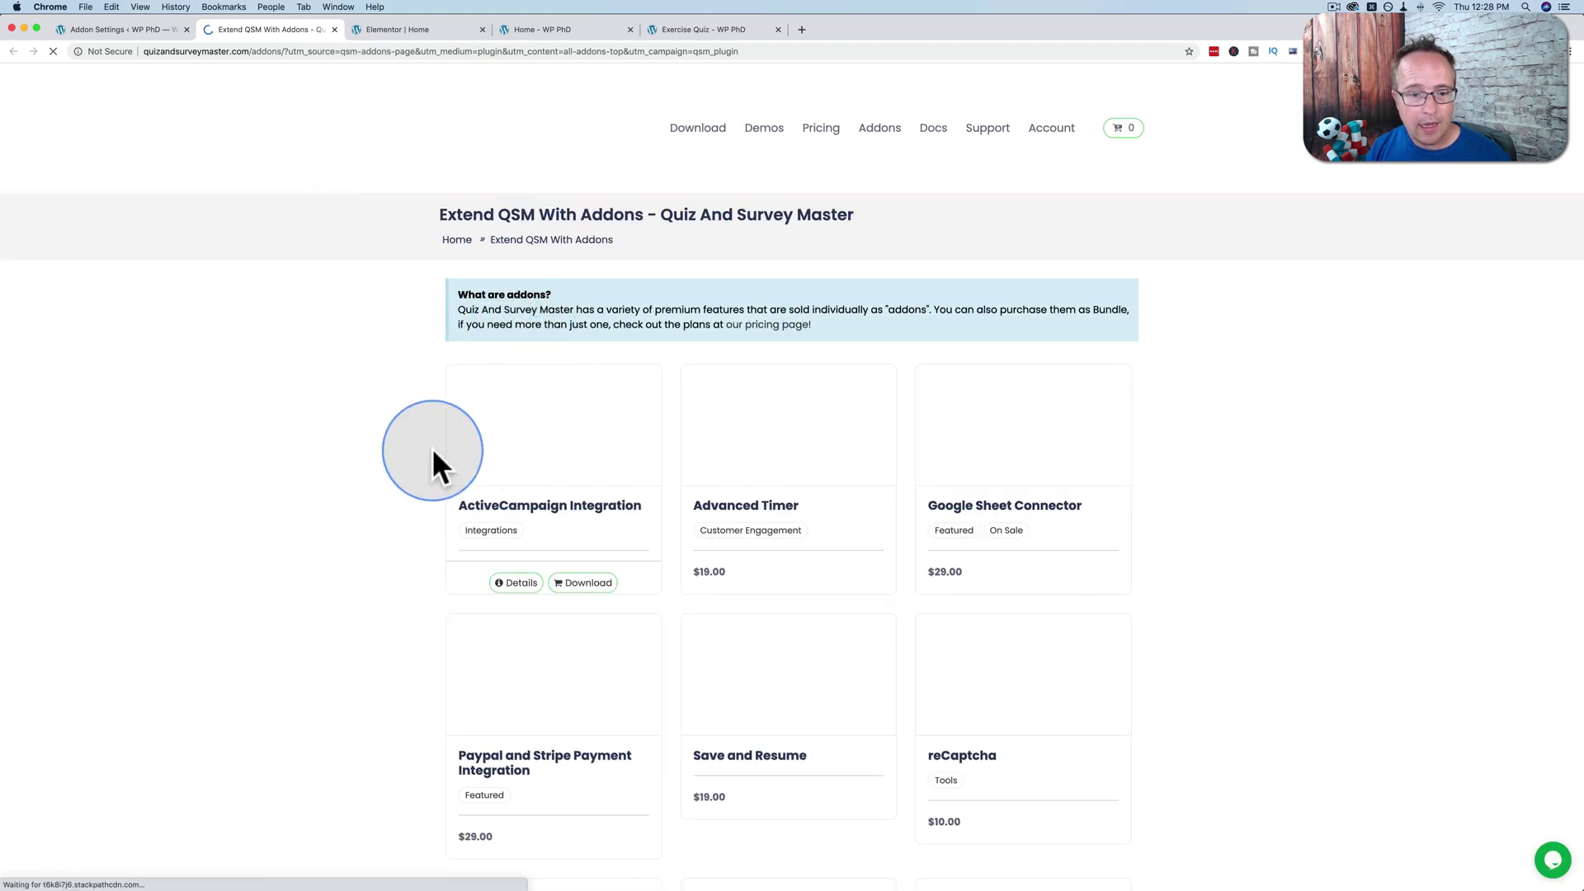
scroll(433, 450, down, 5)
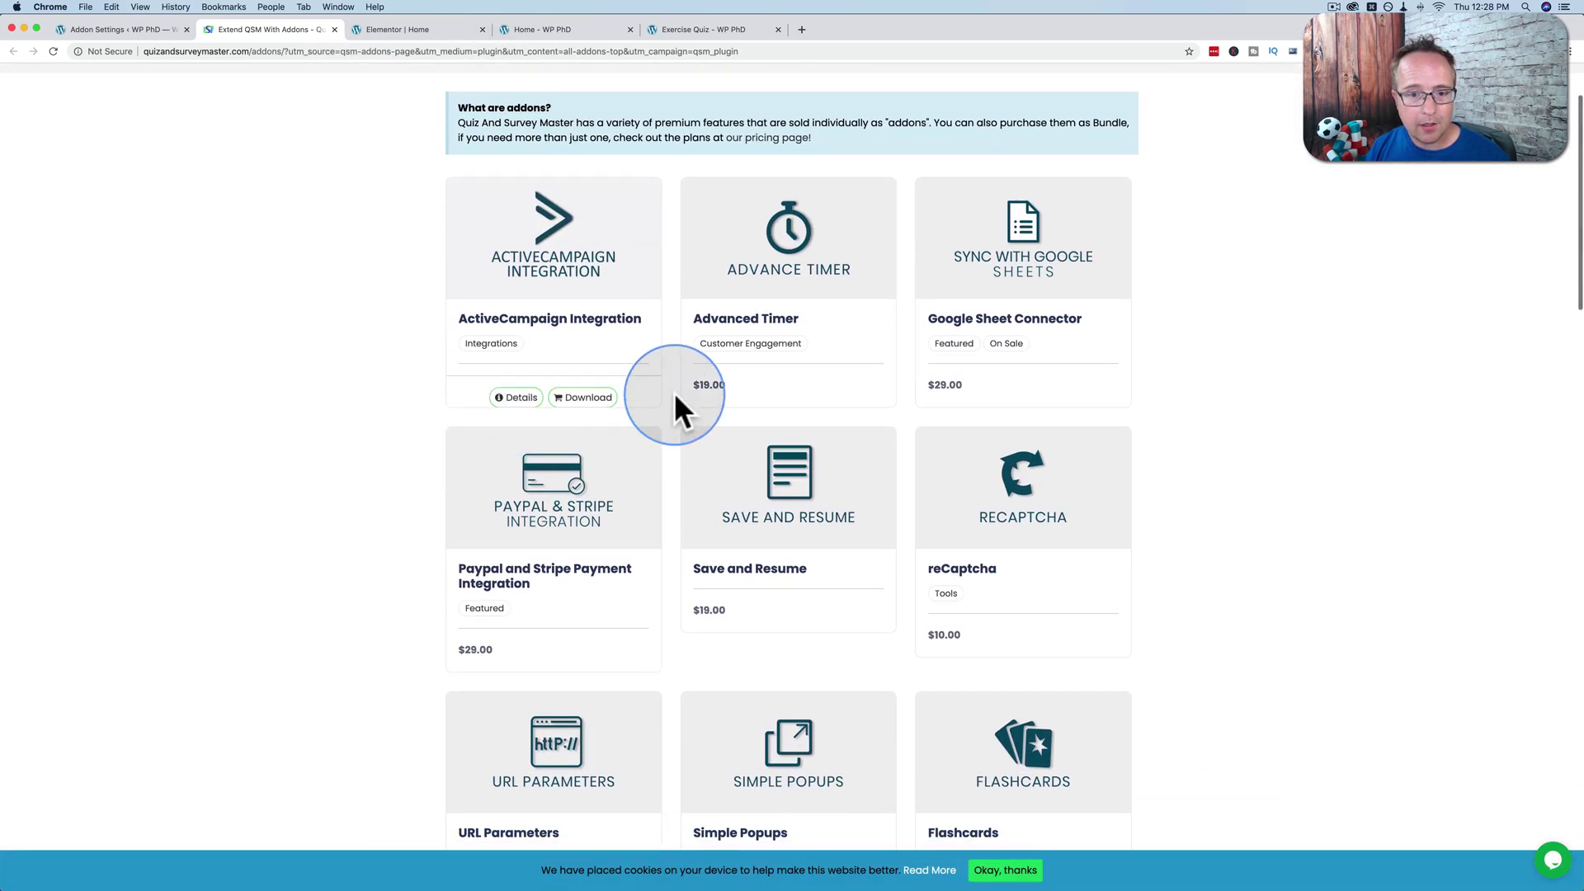
scroll(675, 394, down, 1)
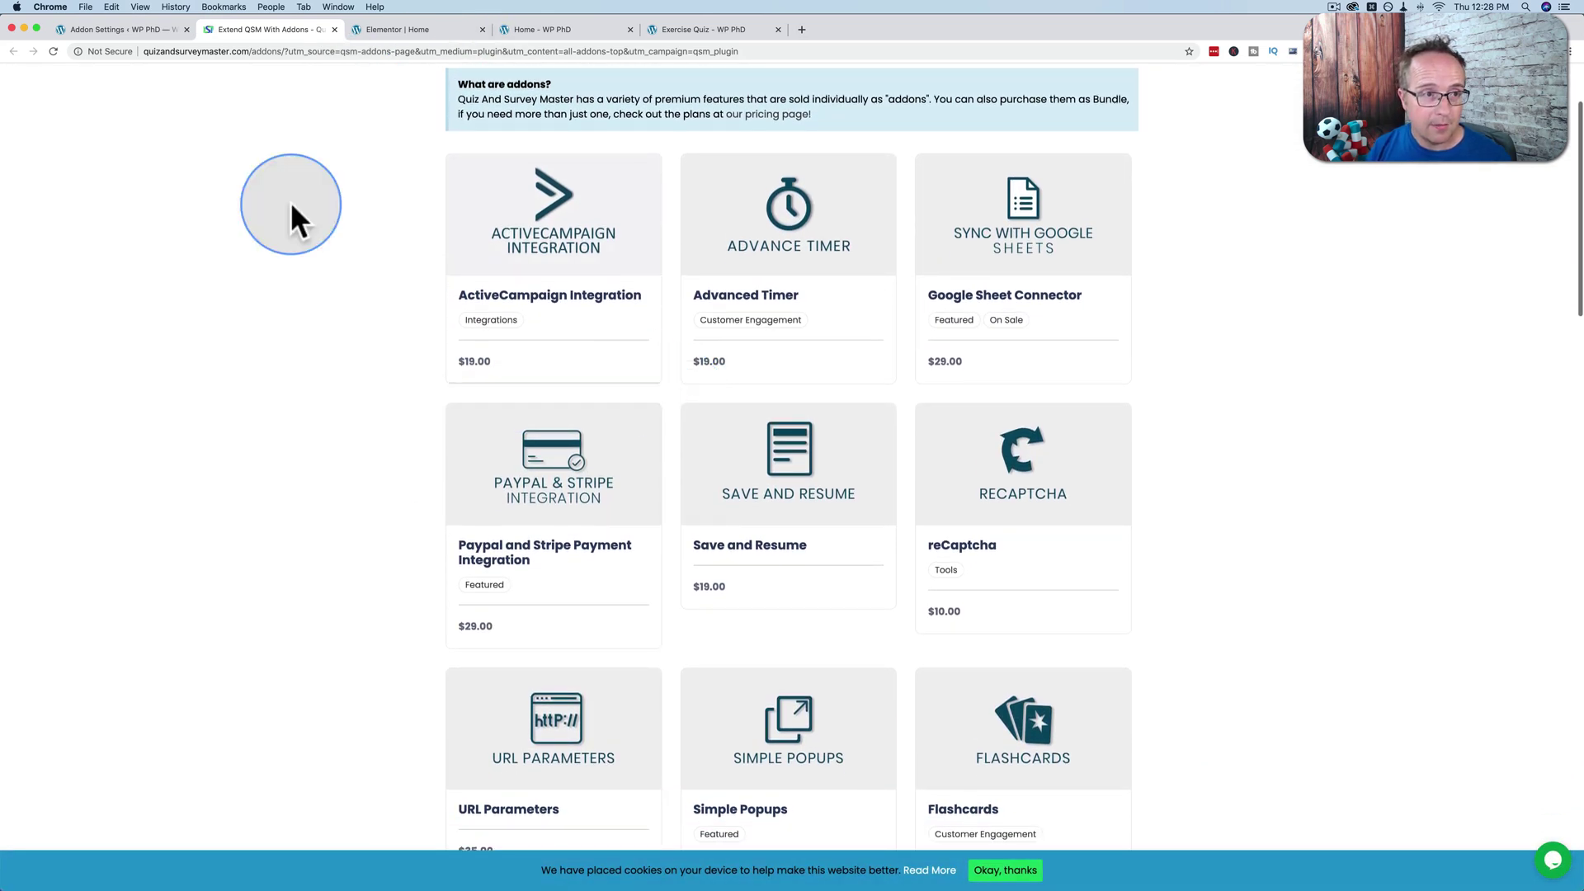
Step: Return to the dashboard's addon settings and show only the addons on sale
click(118, 30)
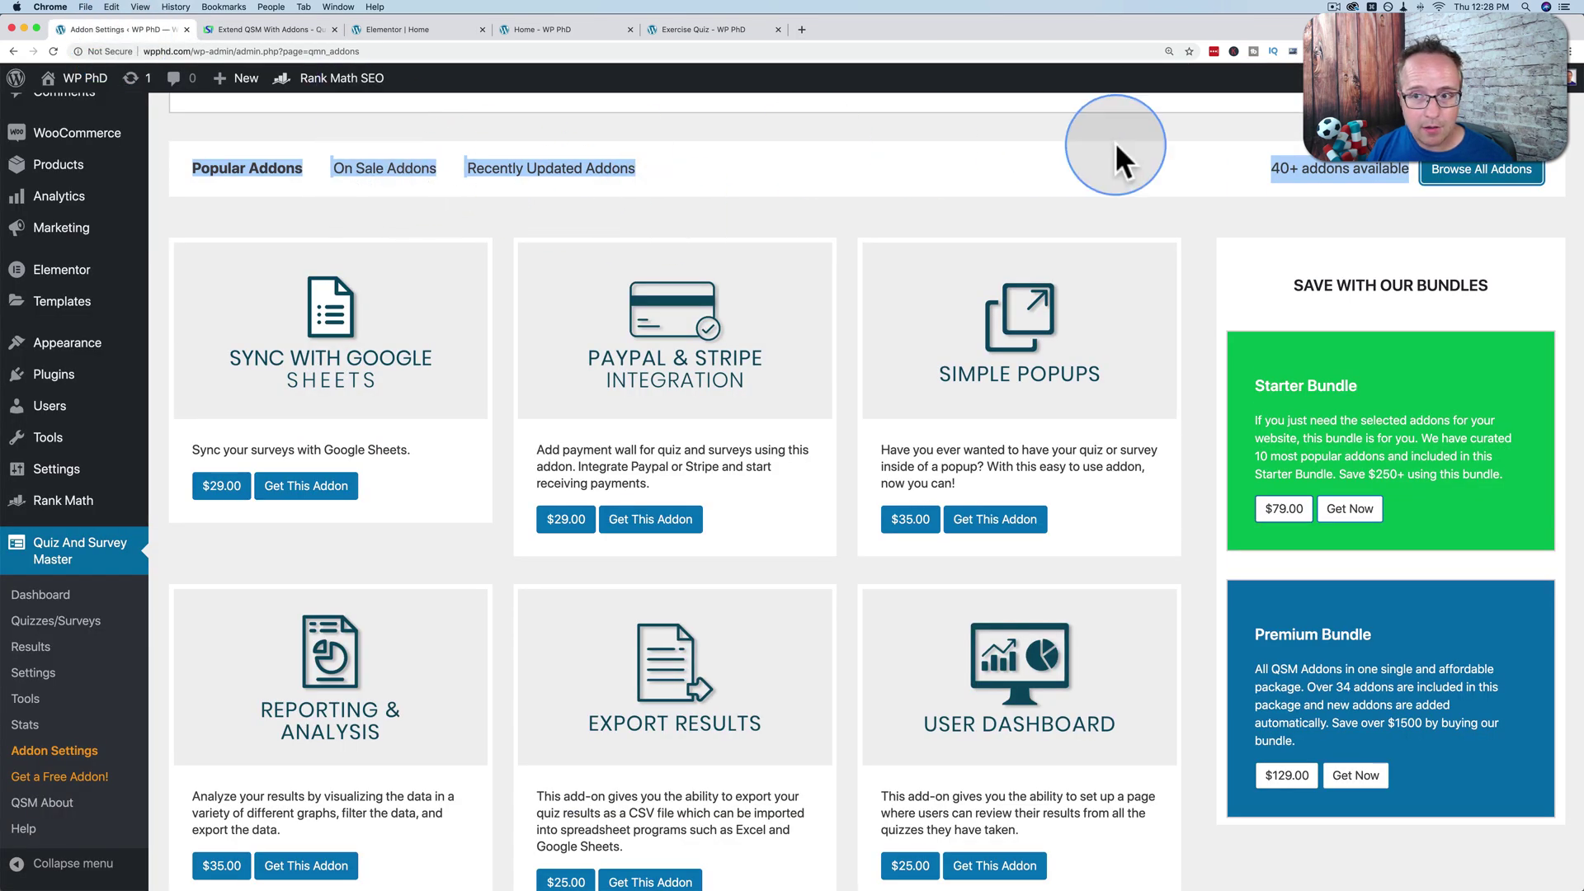
click(1194, 176)
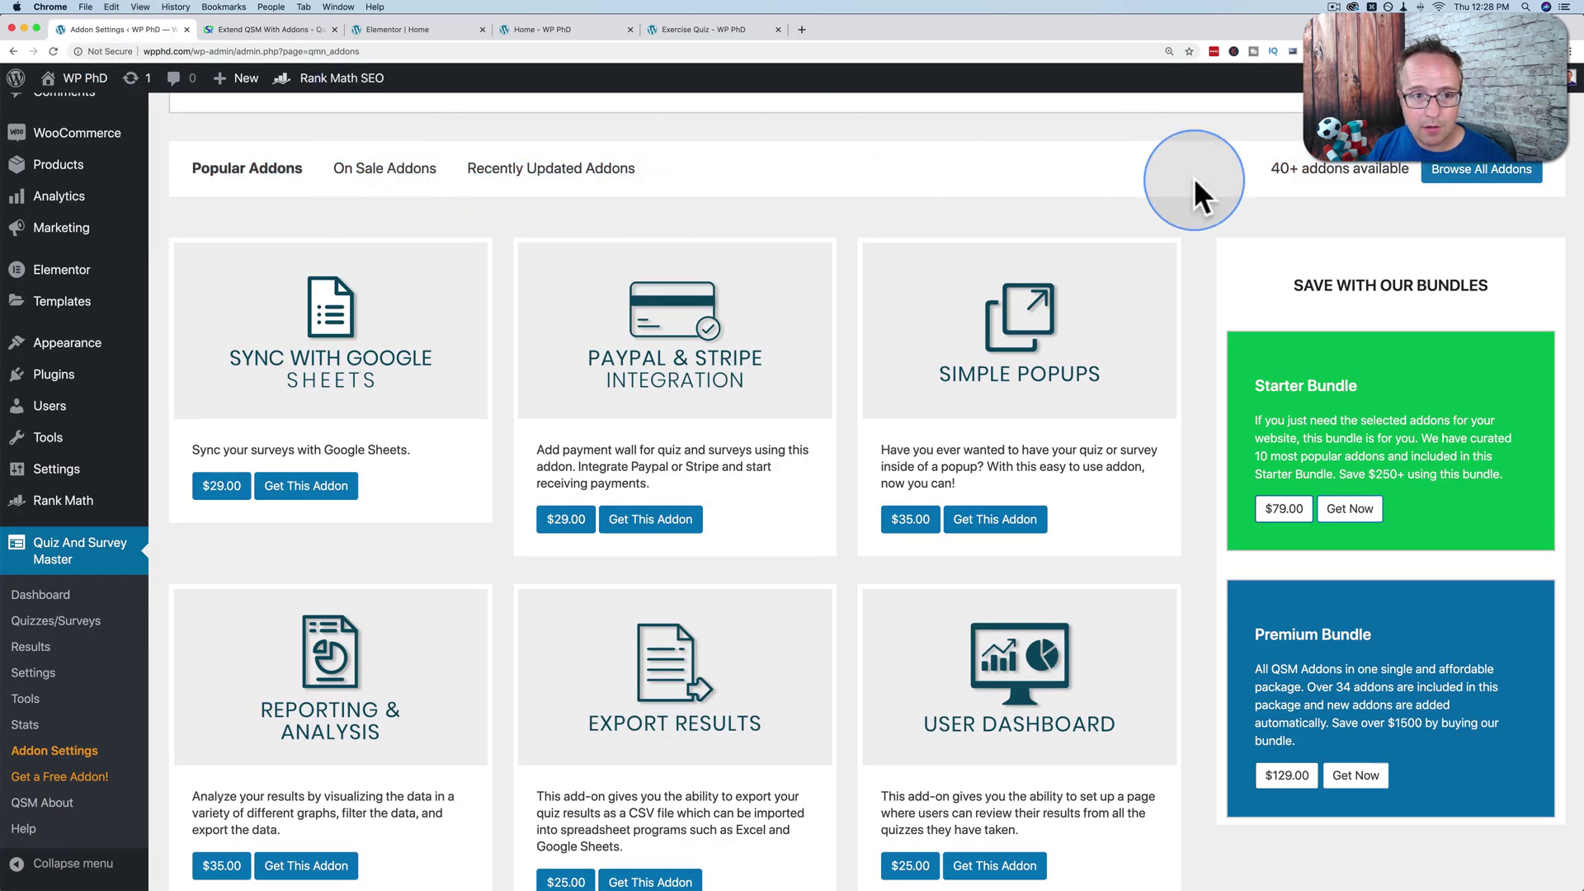
click(409, 182)
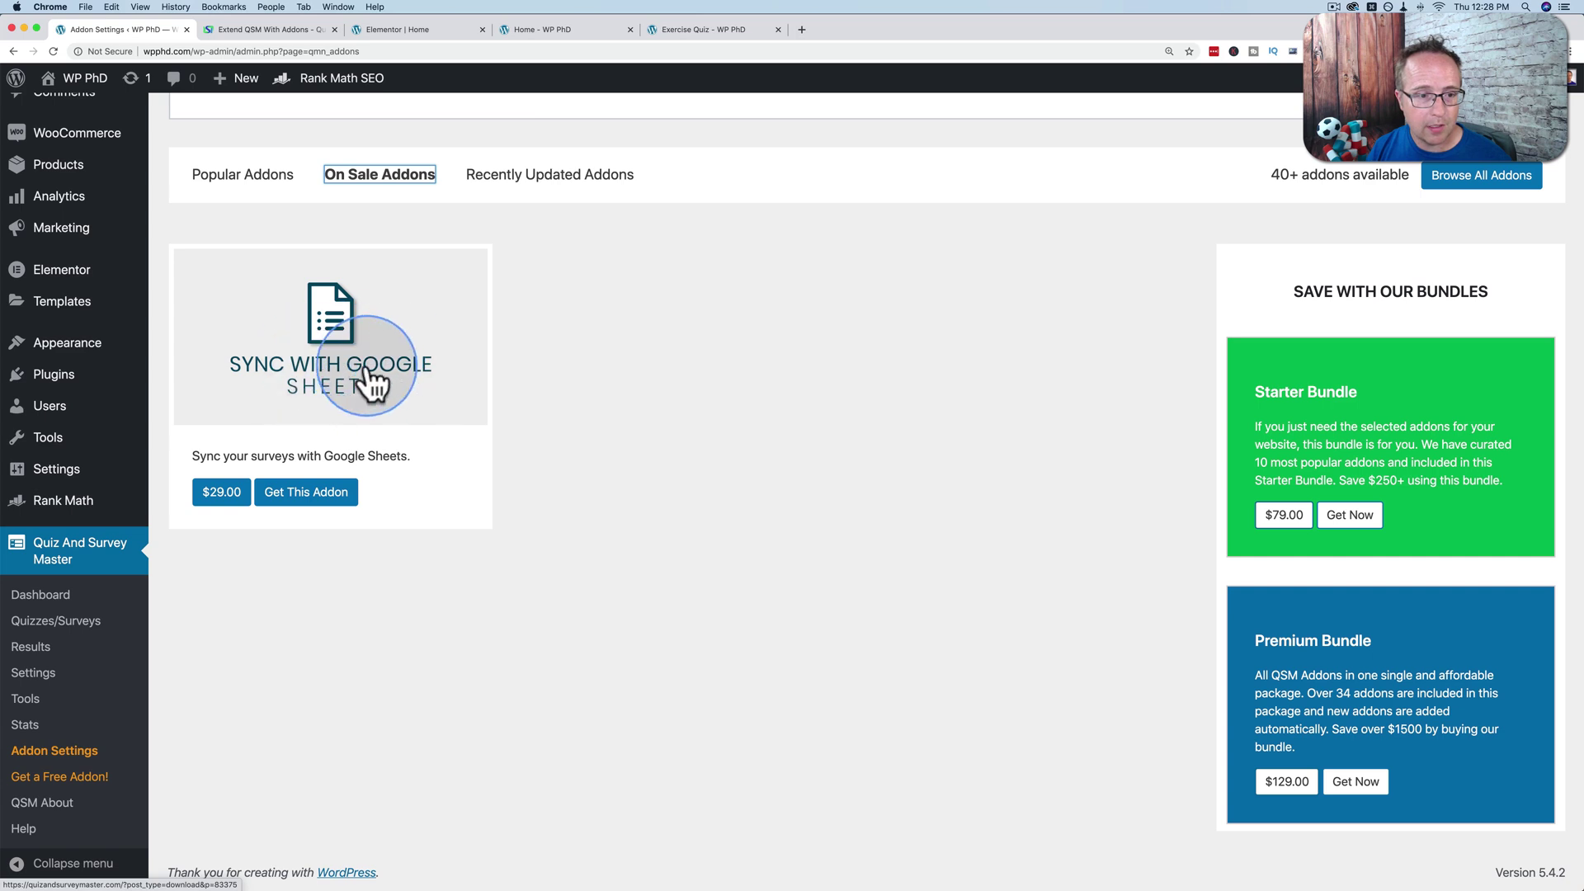
Step: Go back to the website's addon catalogue and examine the available addons and their prices through the end of the first page
click(314, 29)
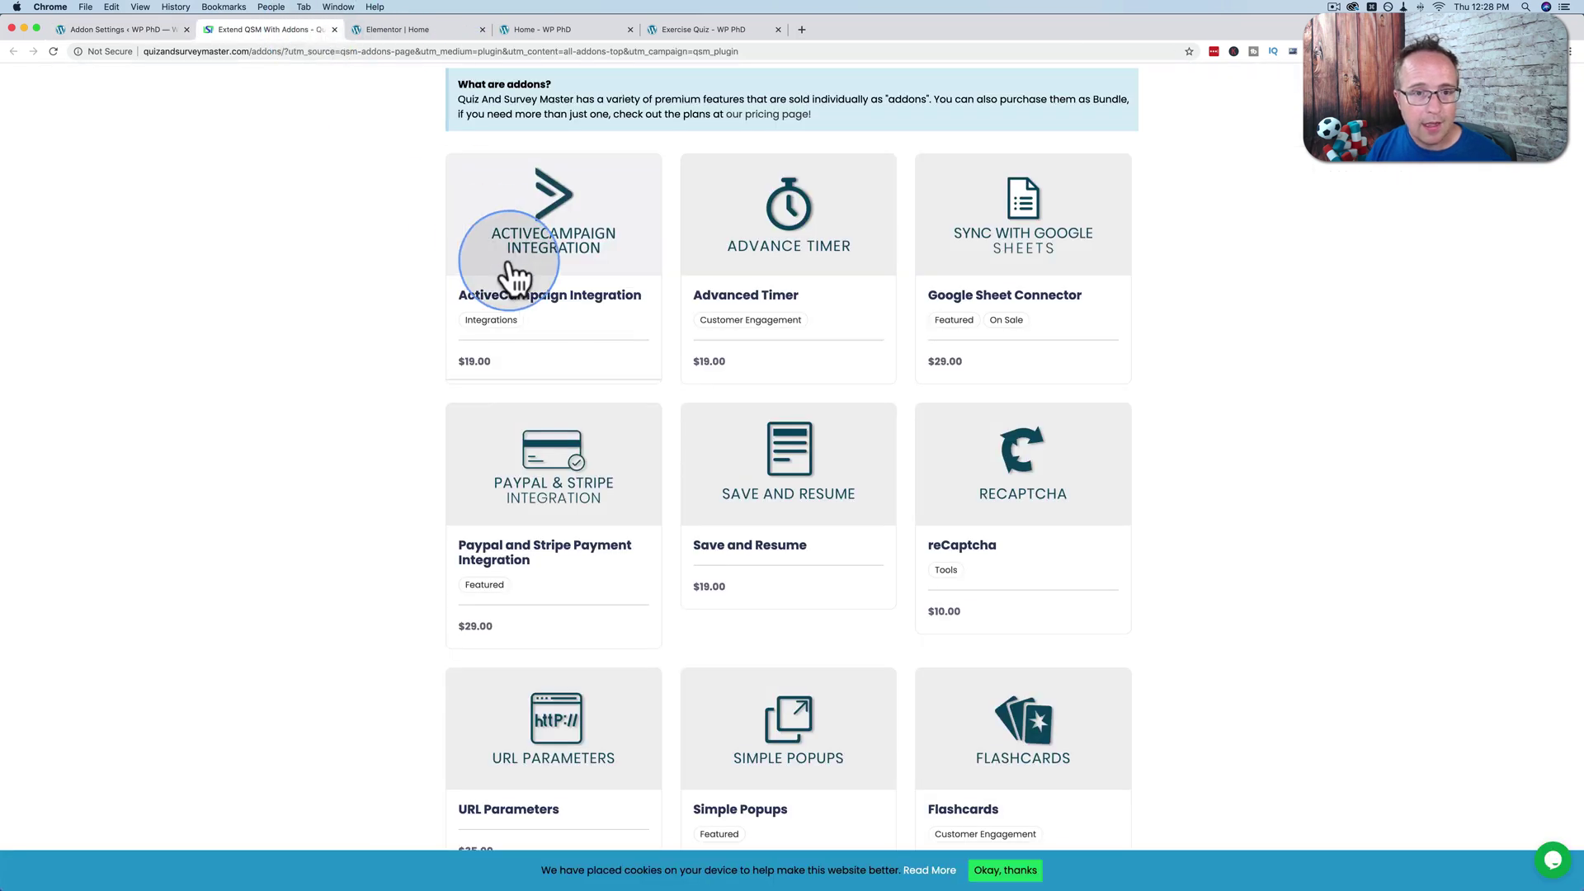
scroll(414, 152, down, 2)
mouse_move(576, 168)
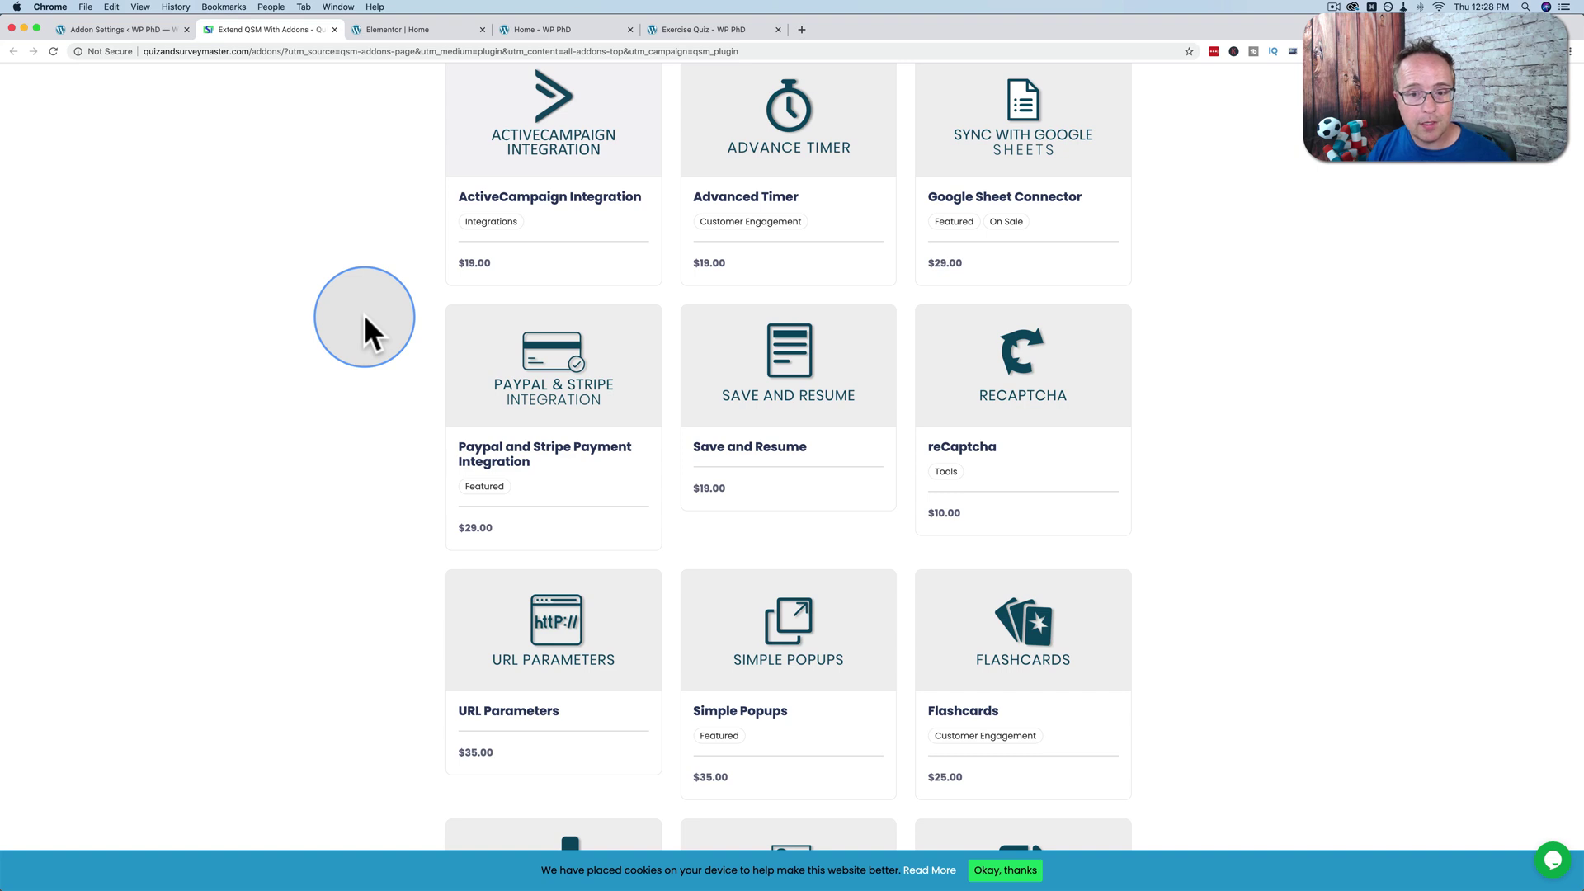
scroll(364, 313, down, 5)
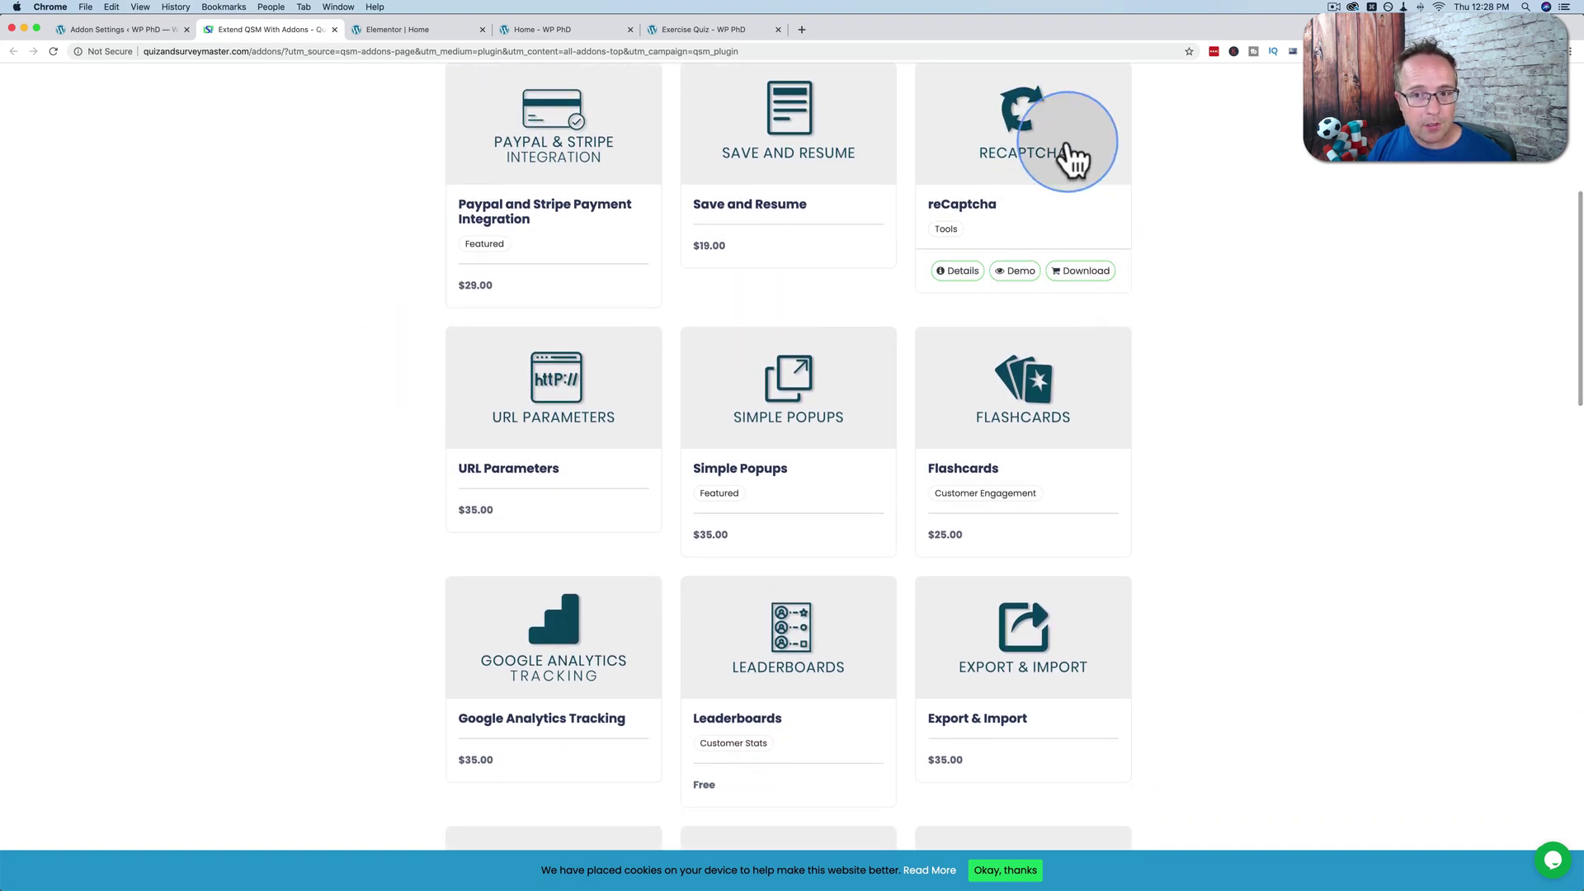
scroll(1198, 279, down, 3)
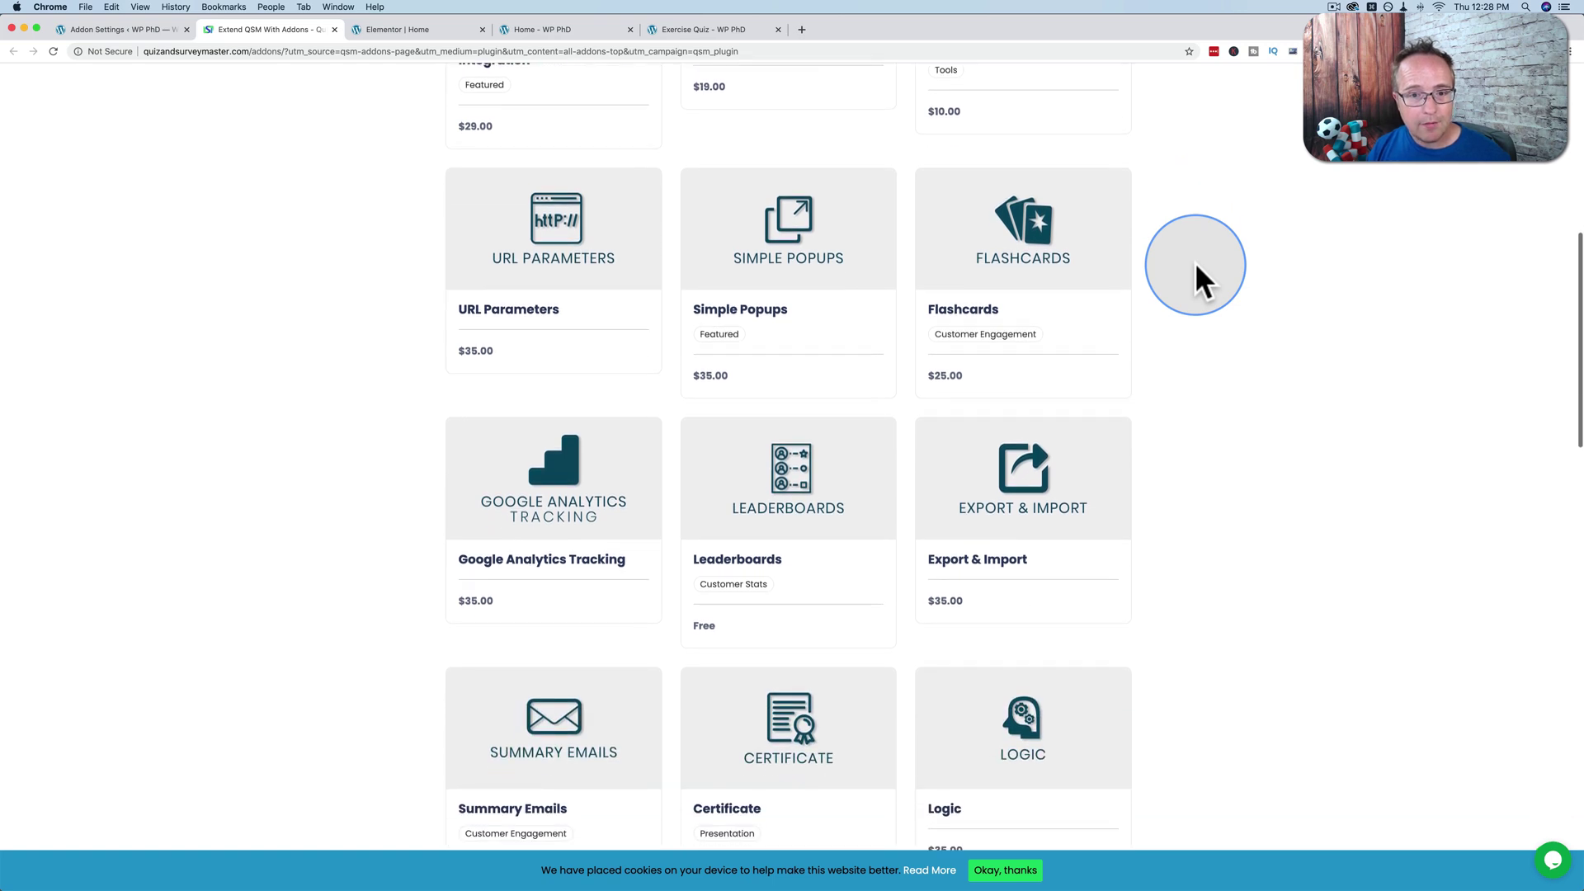
mouse_move(476, 324)
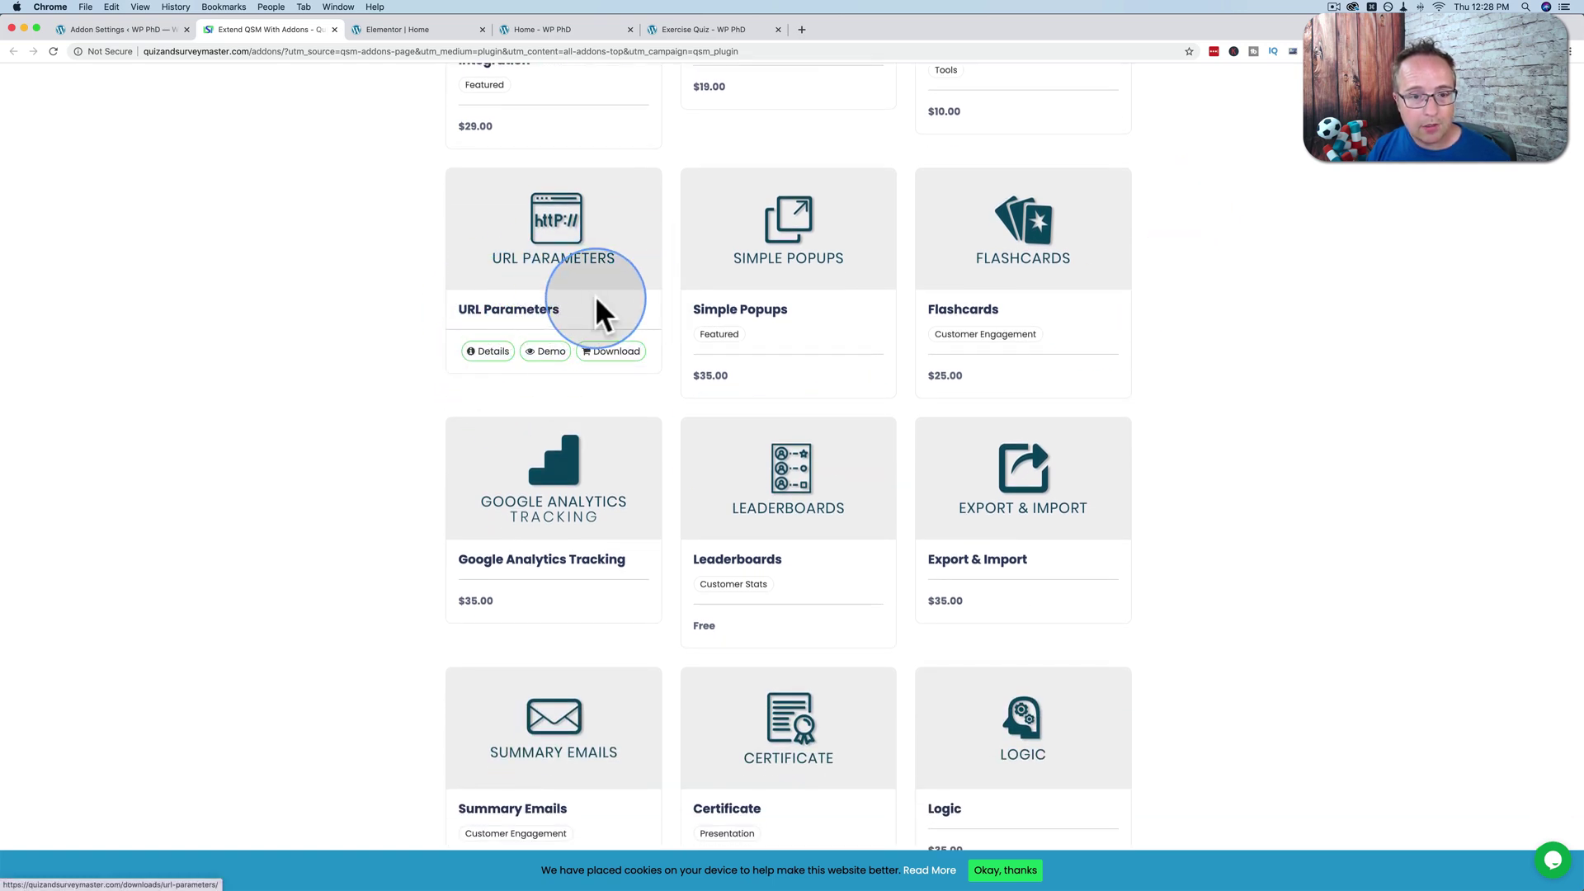
scroll(448, 379, down, 2)
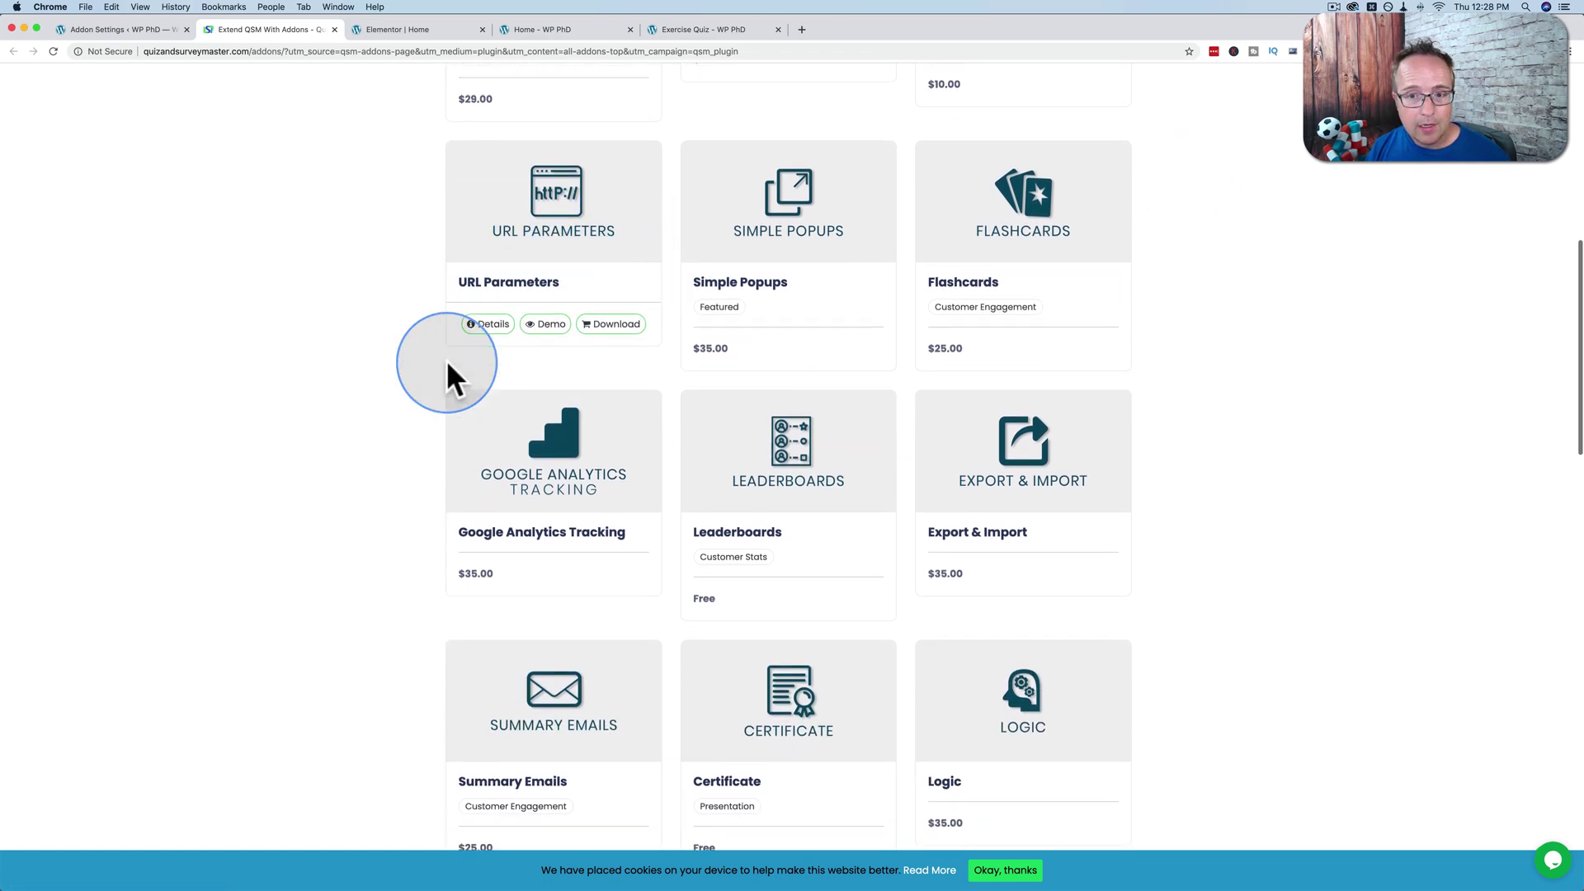
mouse_move(594, 399)
scroll(594, 399, down, 2)
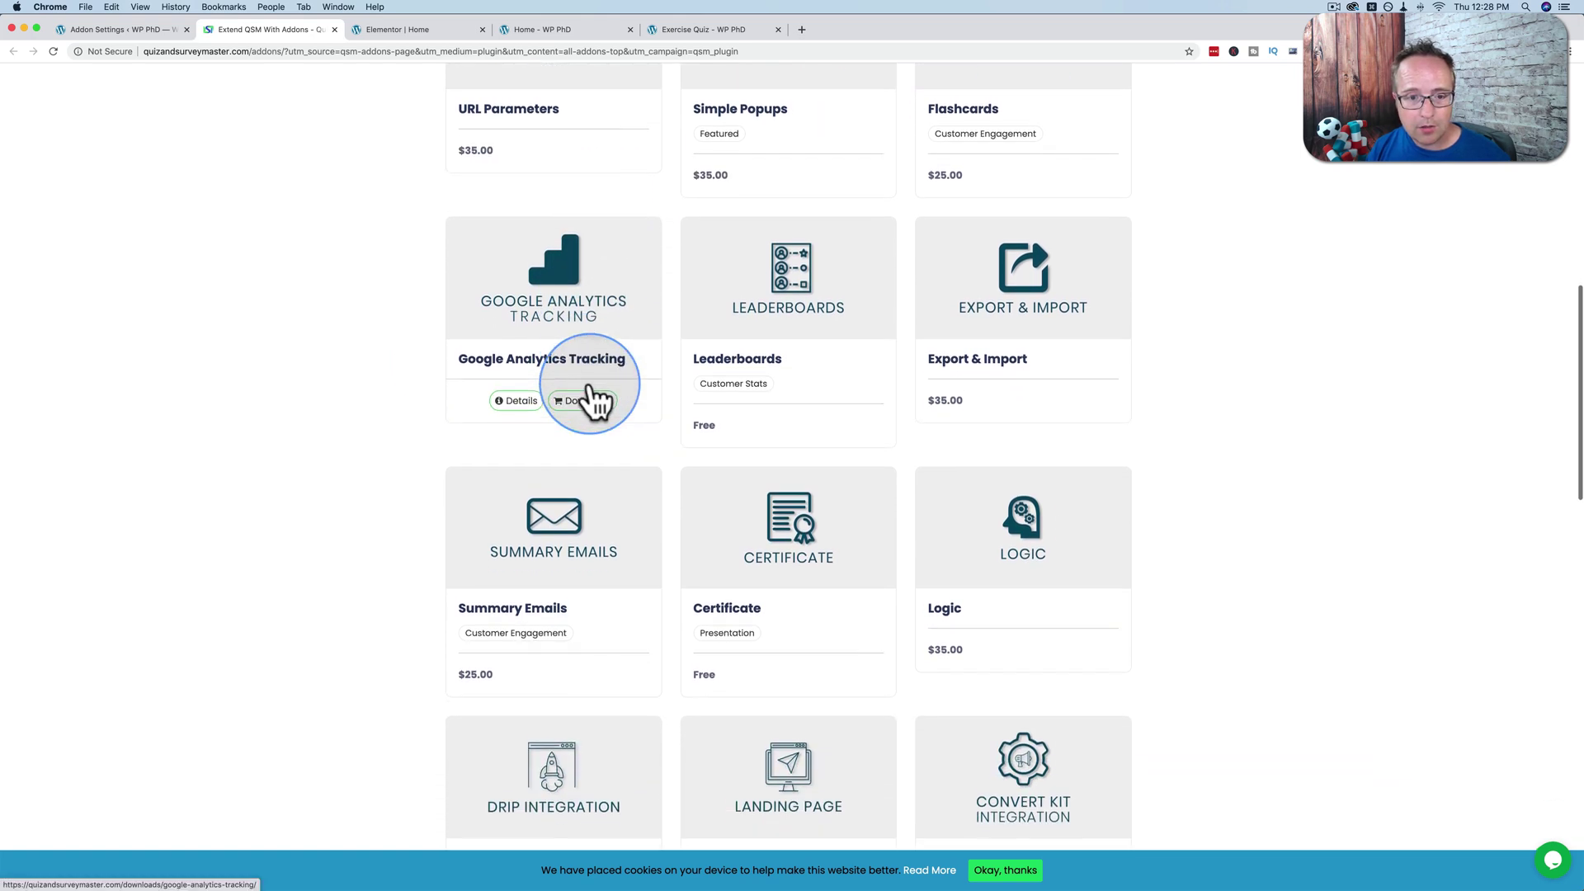
mouse_move(839, 317)
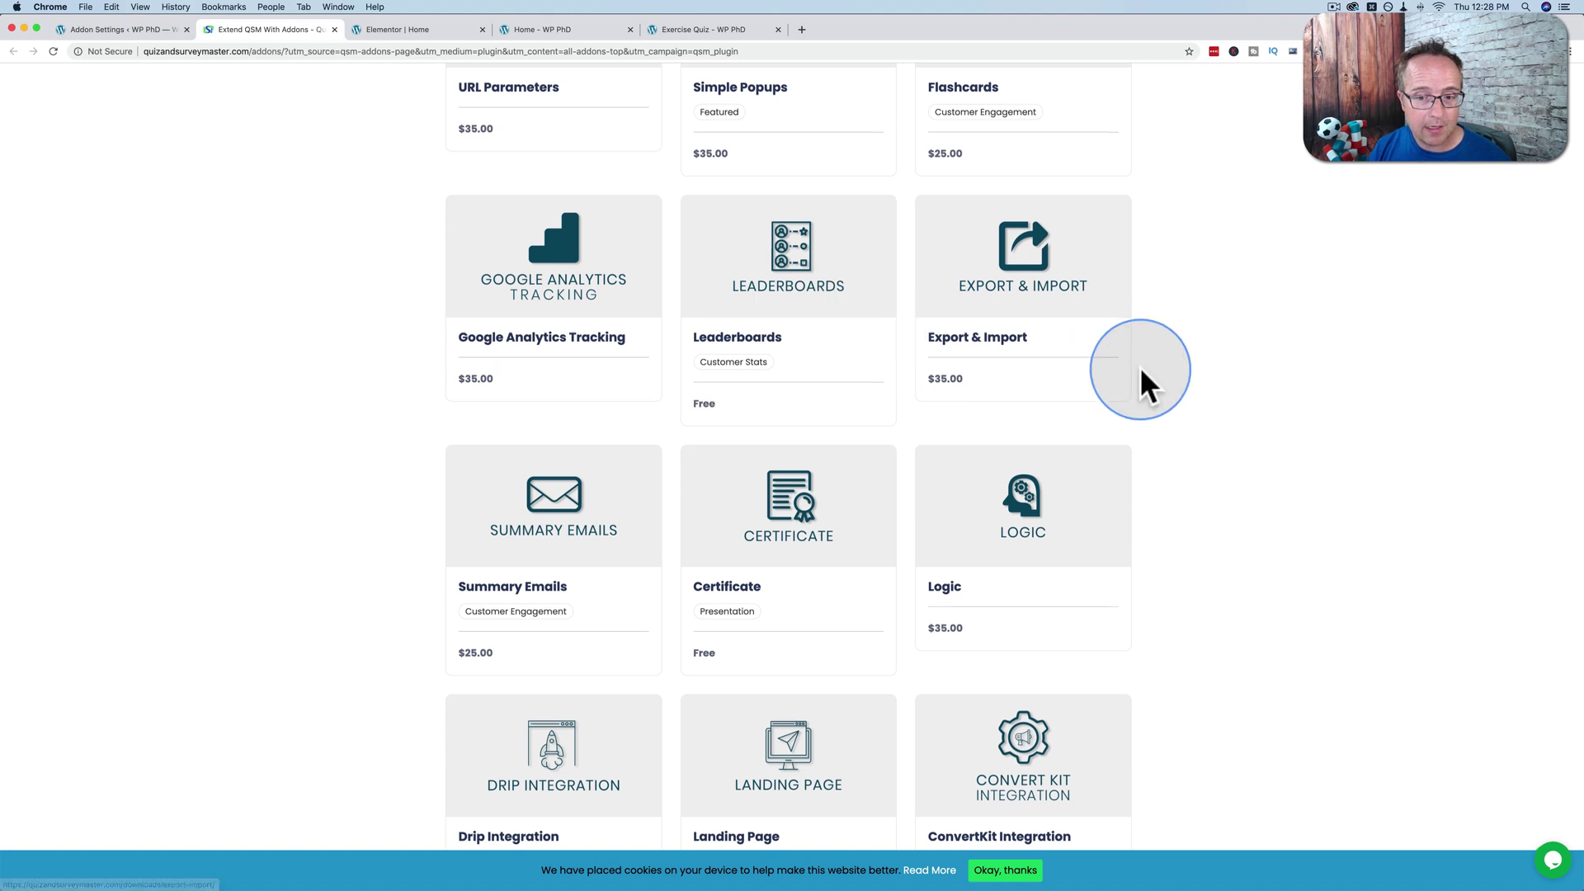
scroll(1142, 382, down, 3)
scroll(1188, 409, down, 10)
mouse_move(785, 413)
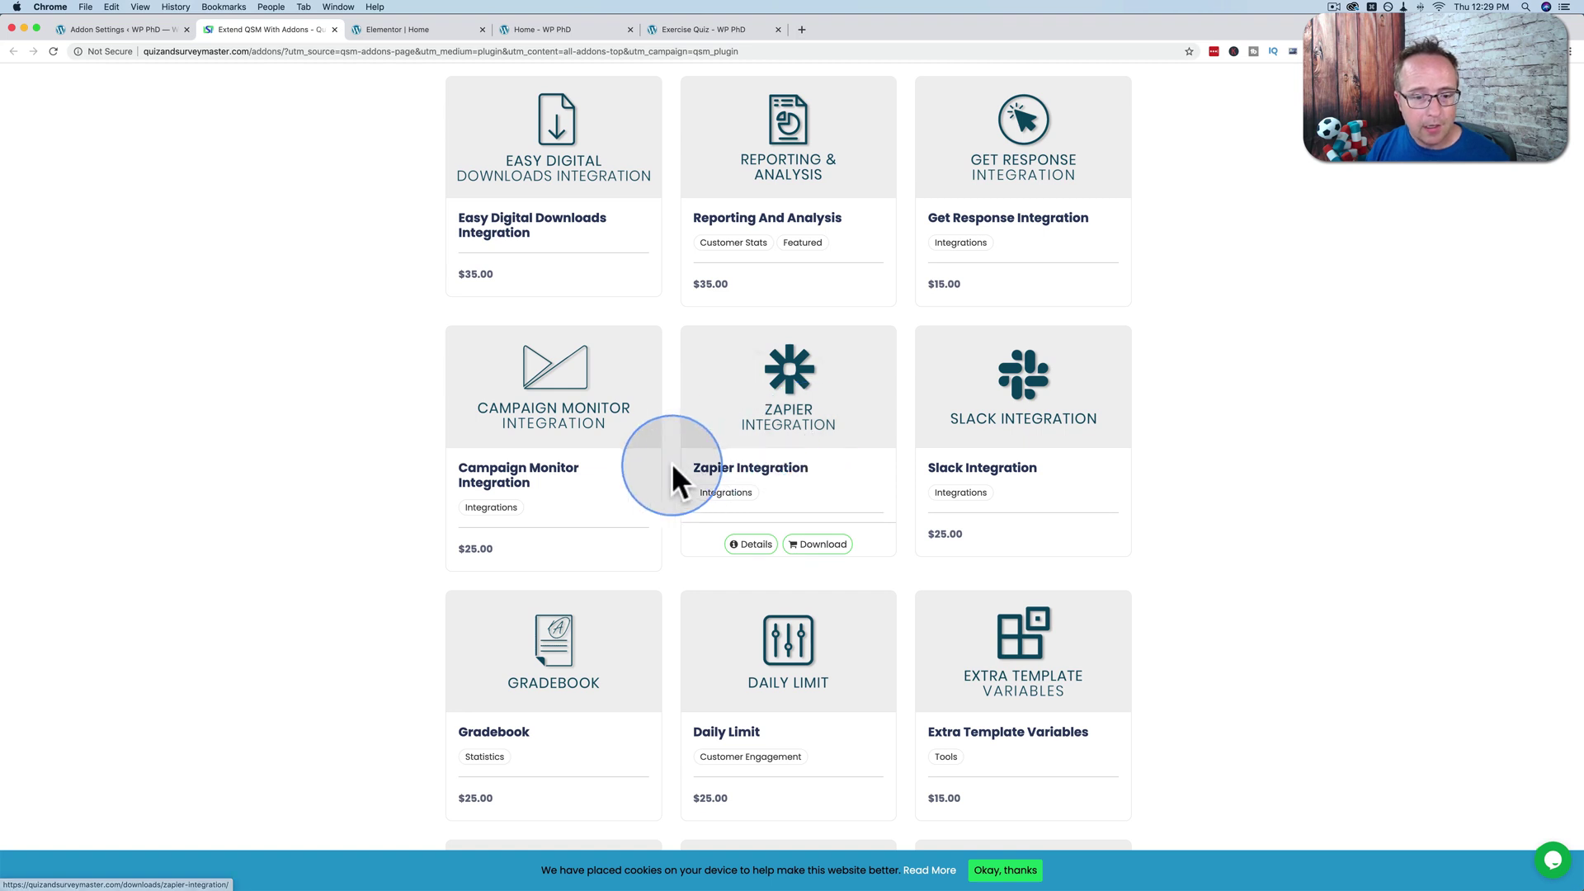
scroll(671, 474, down, 3)
mouse_move(495, 501)
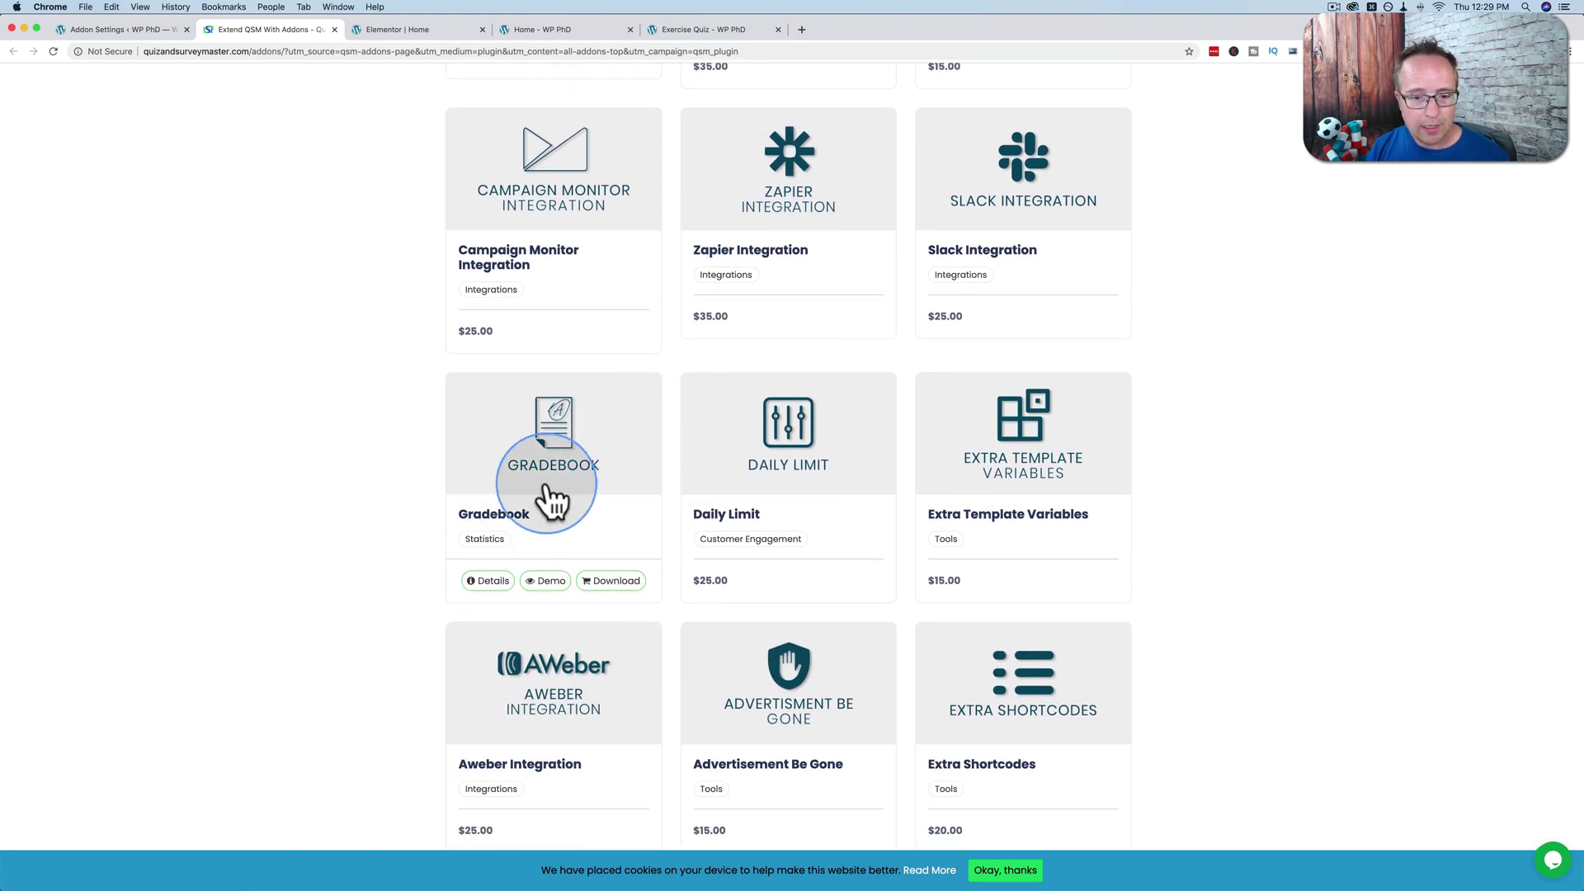
scroll(385, 483, down, 2)
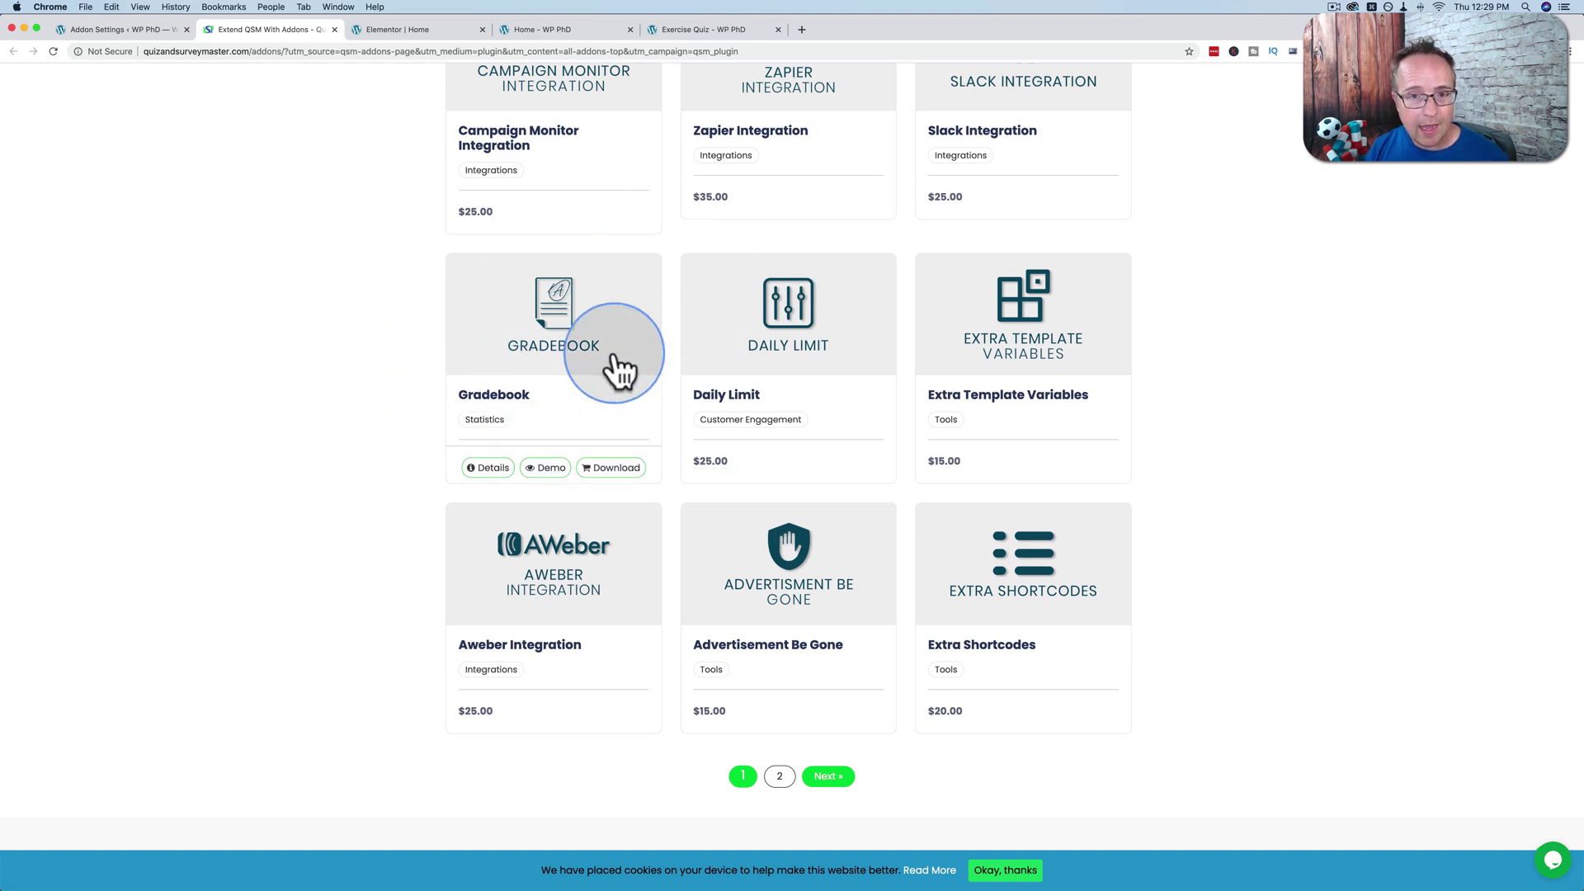
Step: Return to the WordPress dashboard and view the plugin's free addon offer with its newsletter subscription form
click(58, 30)
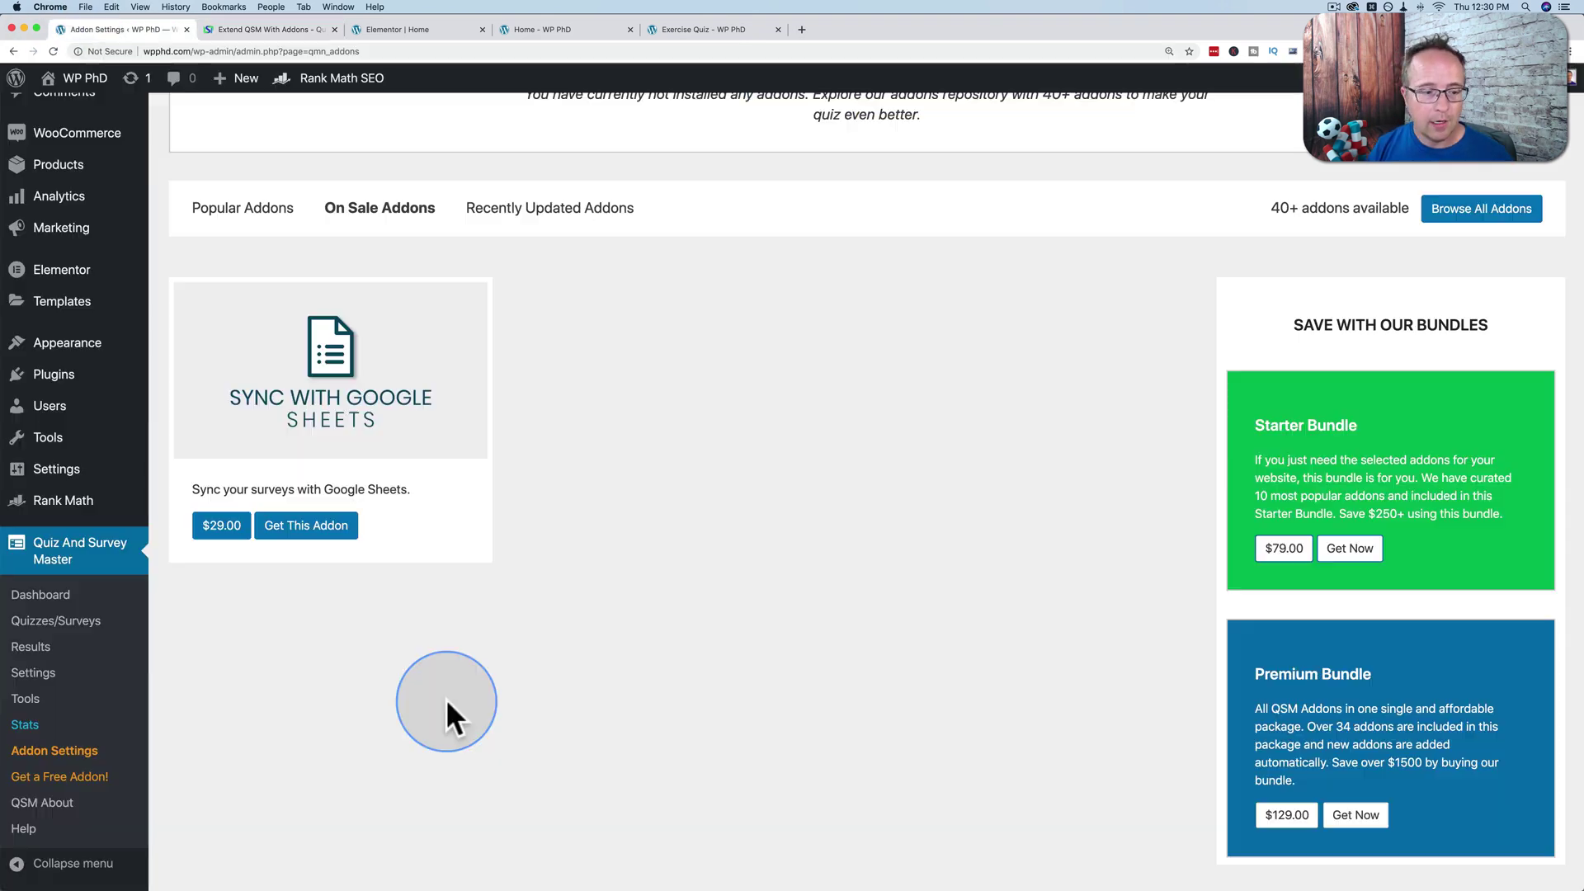
click(40, 778)
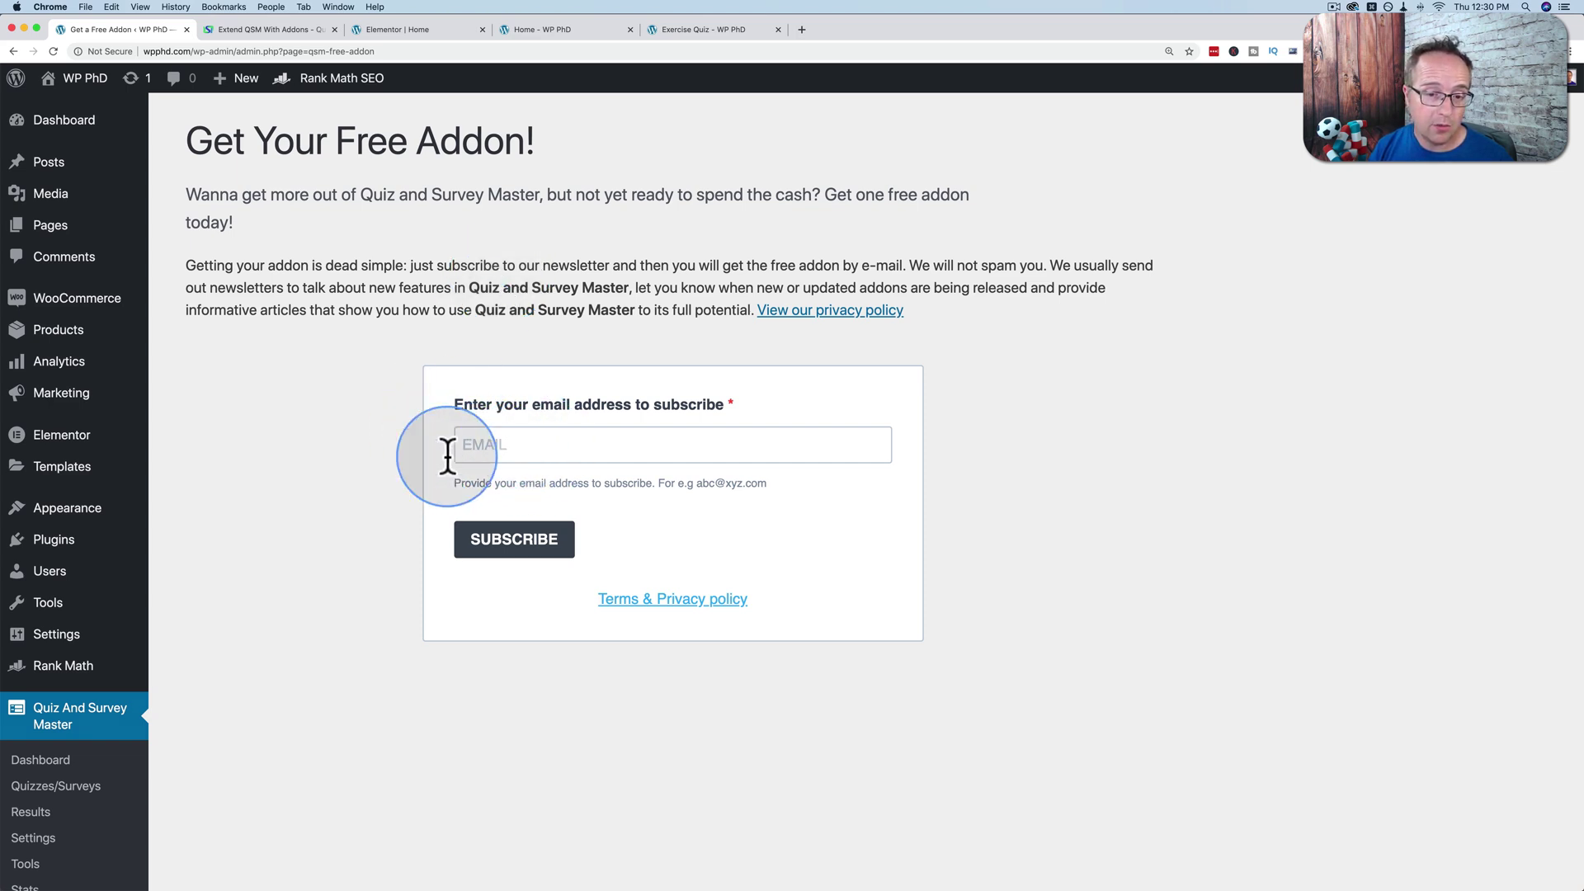
scroll(259, 569, down, 3)
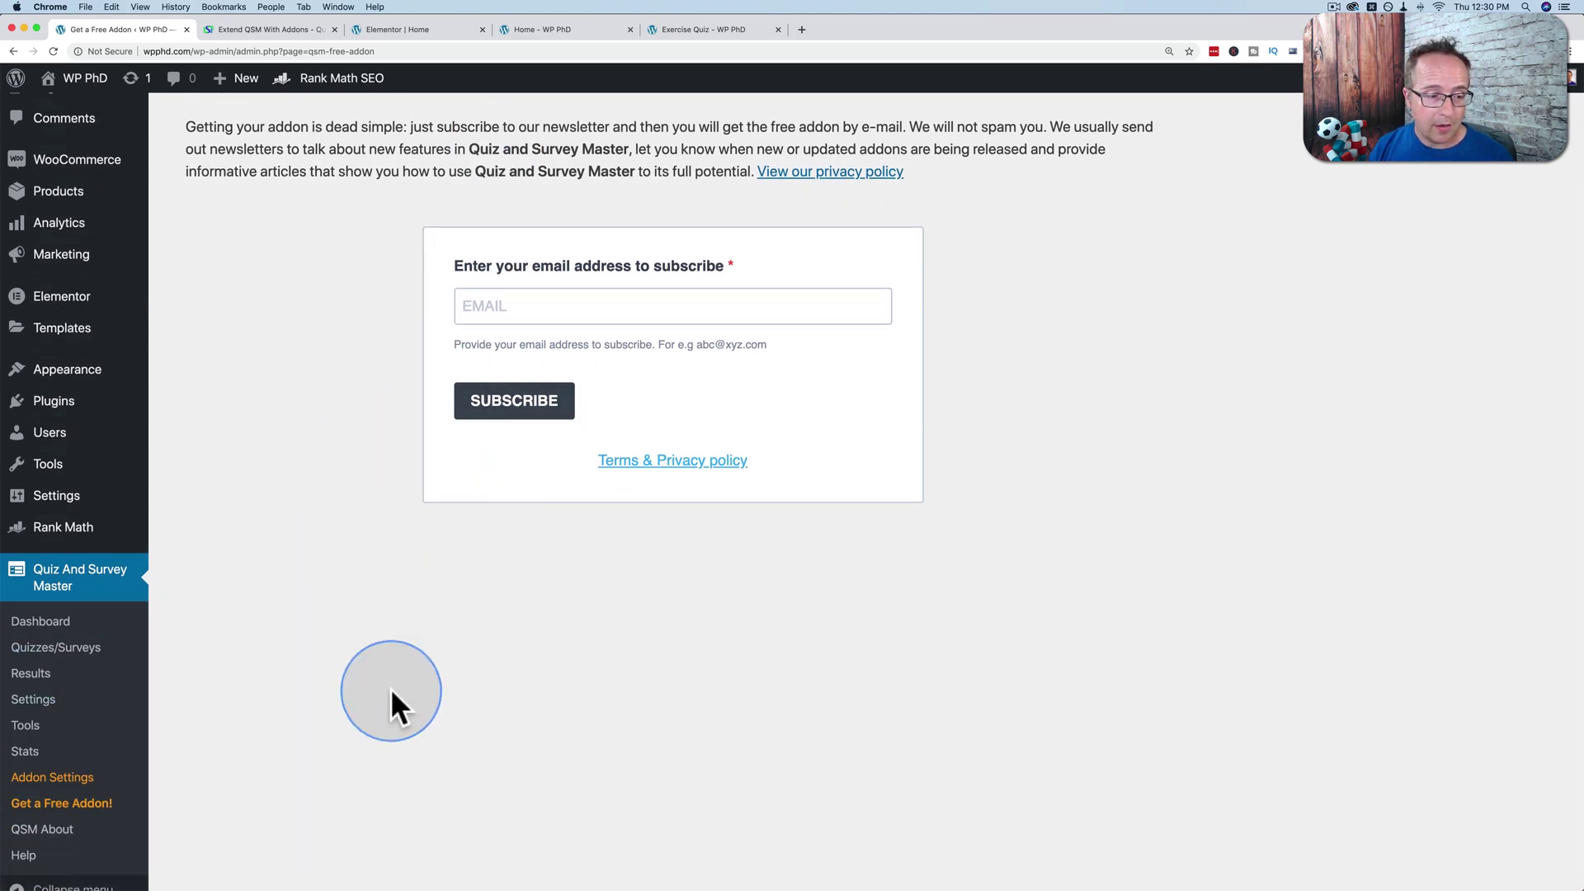
Step: Open the plugin's statistics page, inspect the latest point on the submissions graph and check the available time-period options
click(26, 752)
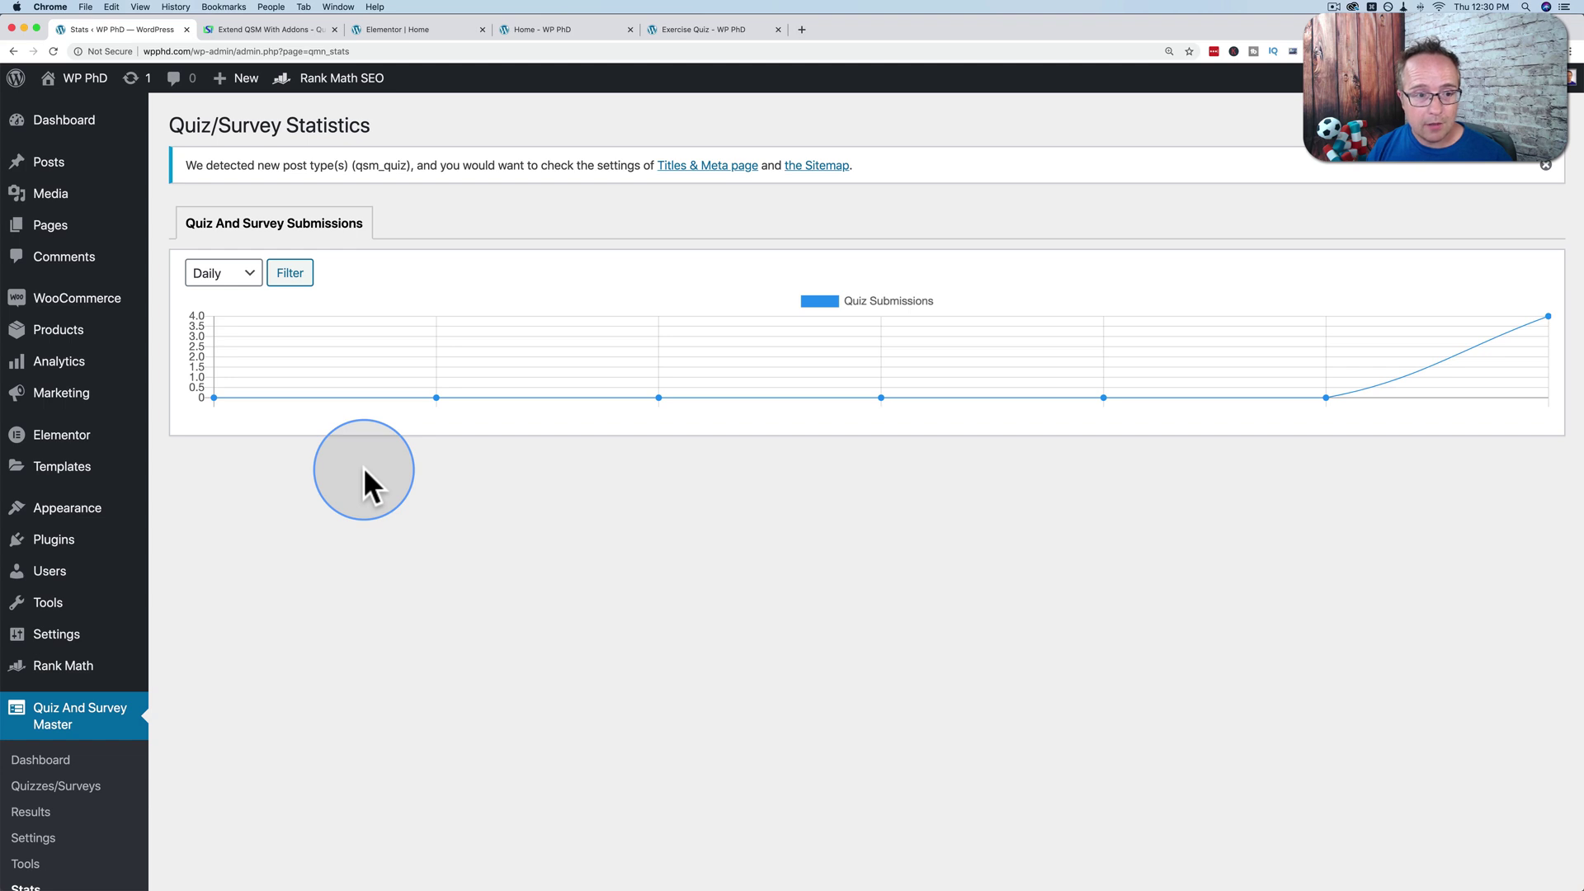
mouse_move(1548, 317)
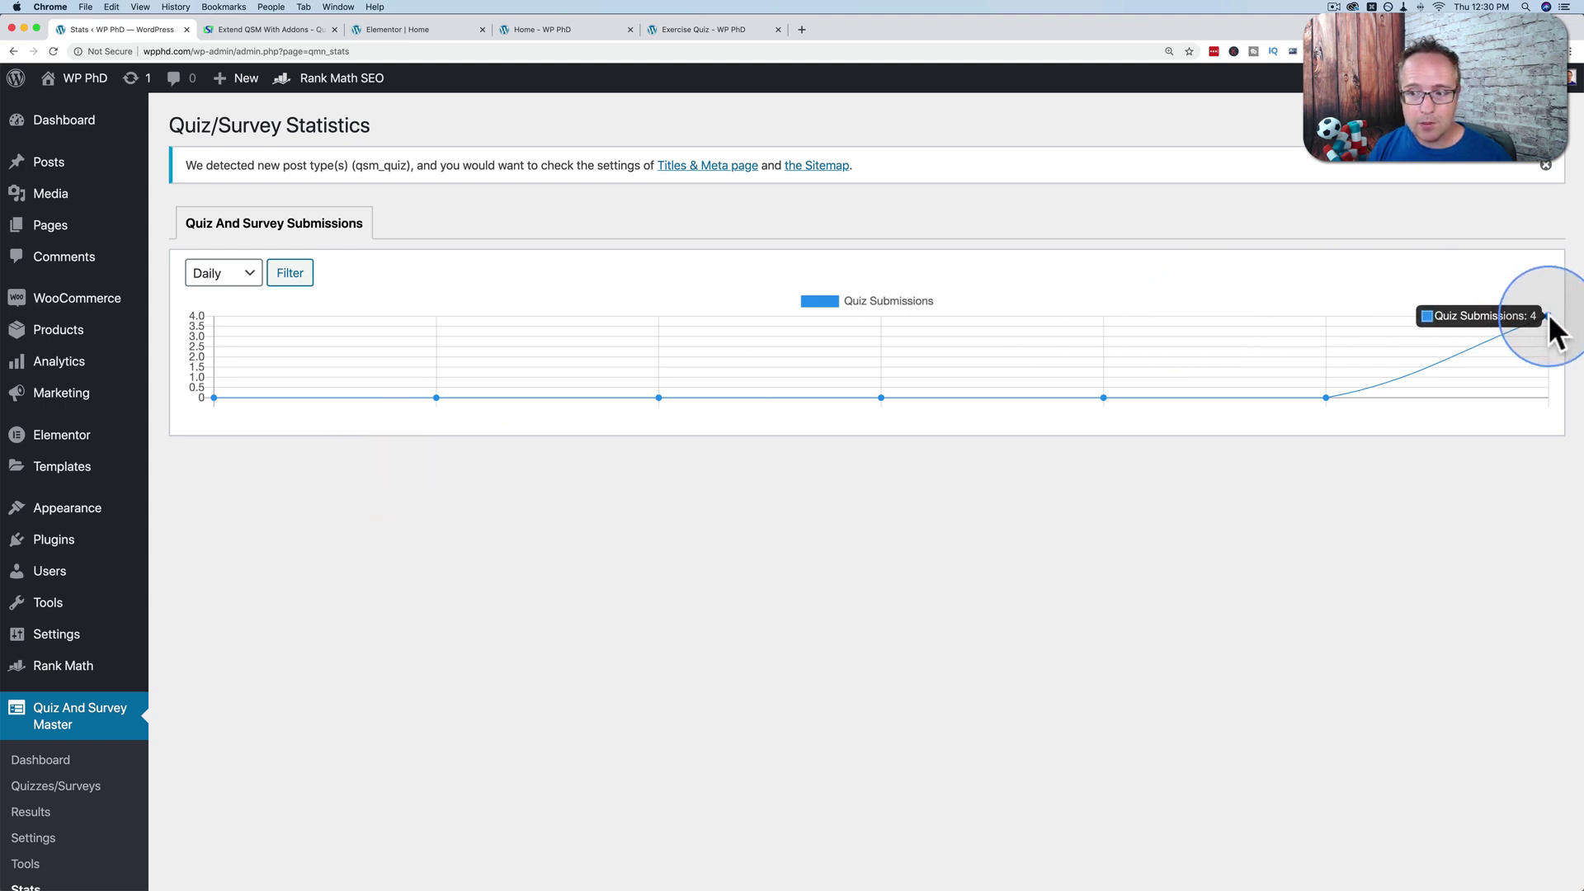
click(222, 279)
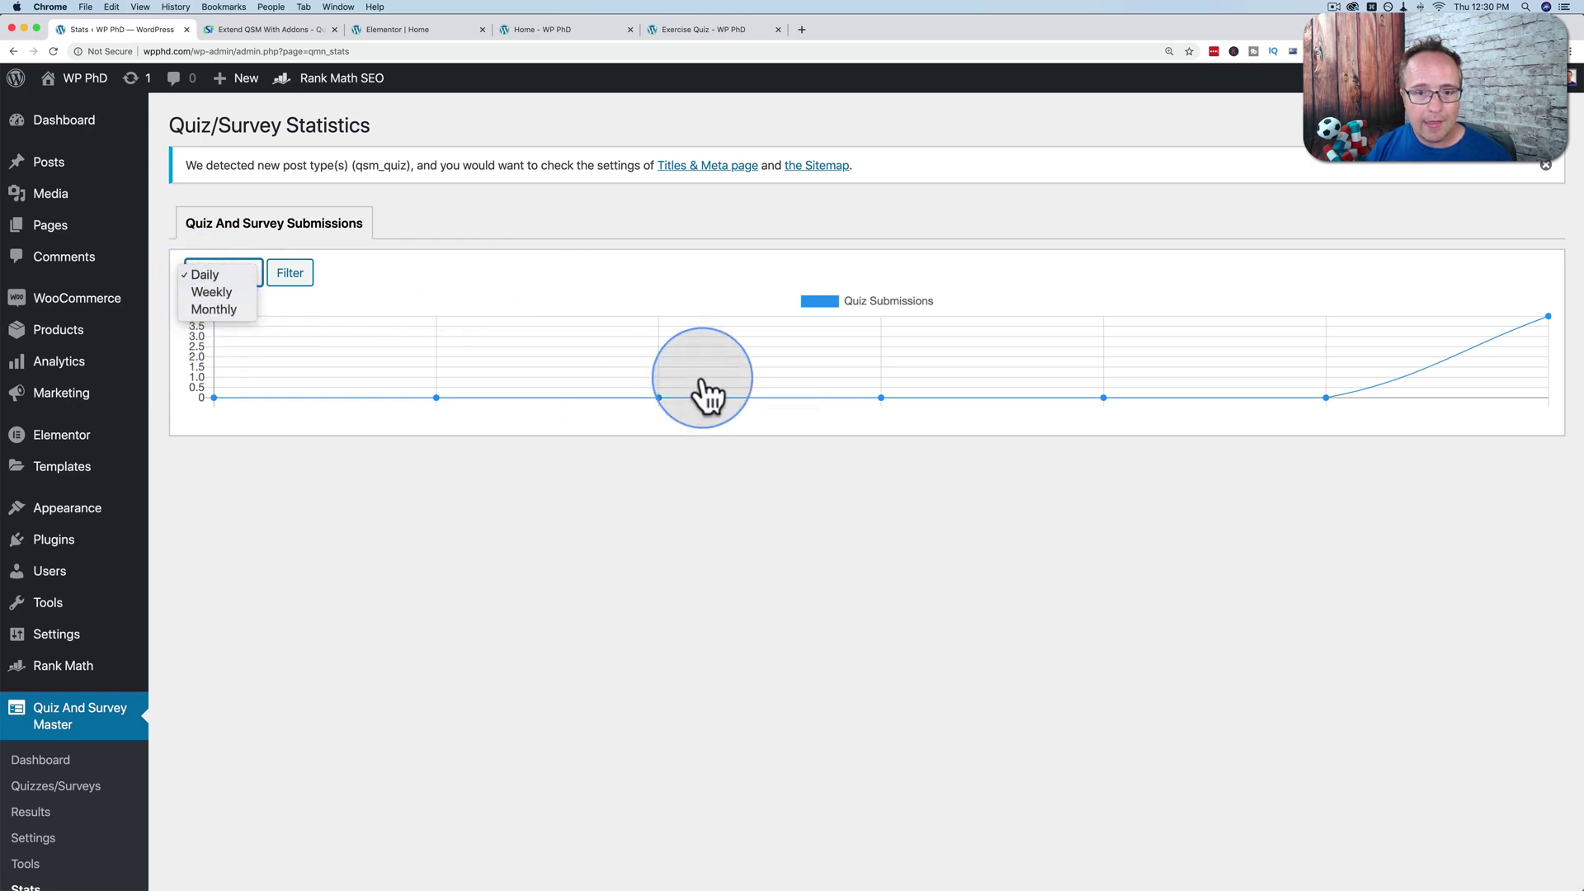
click(540, 512)
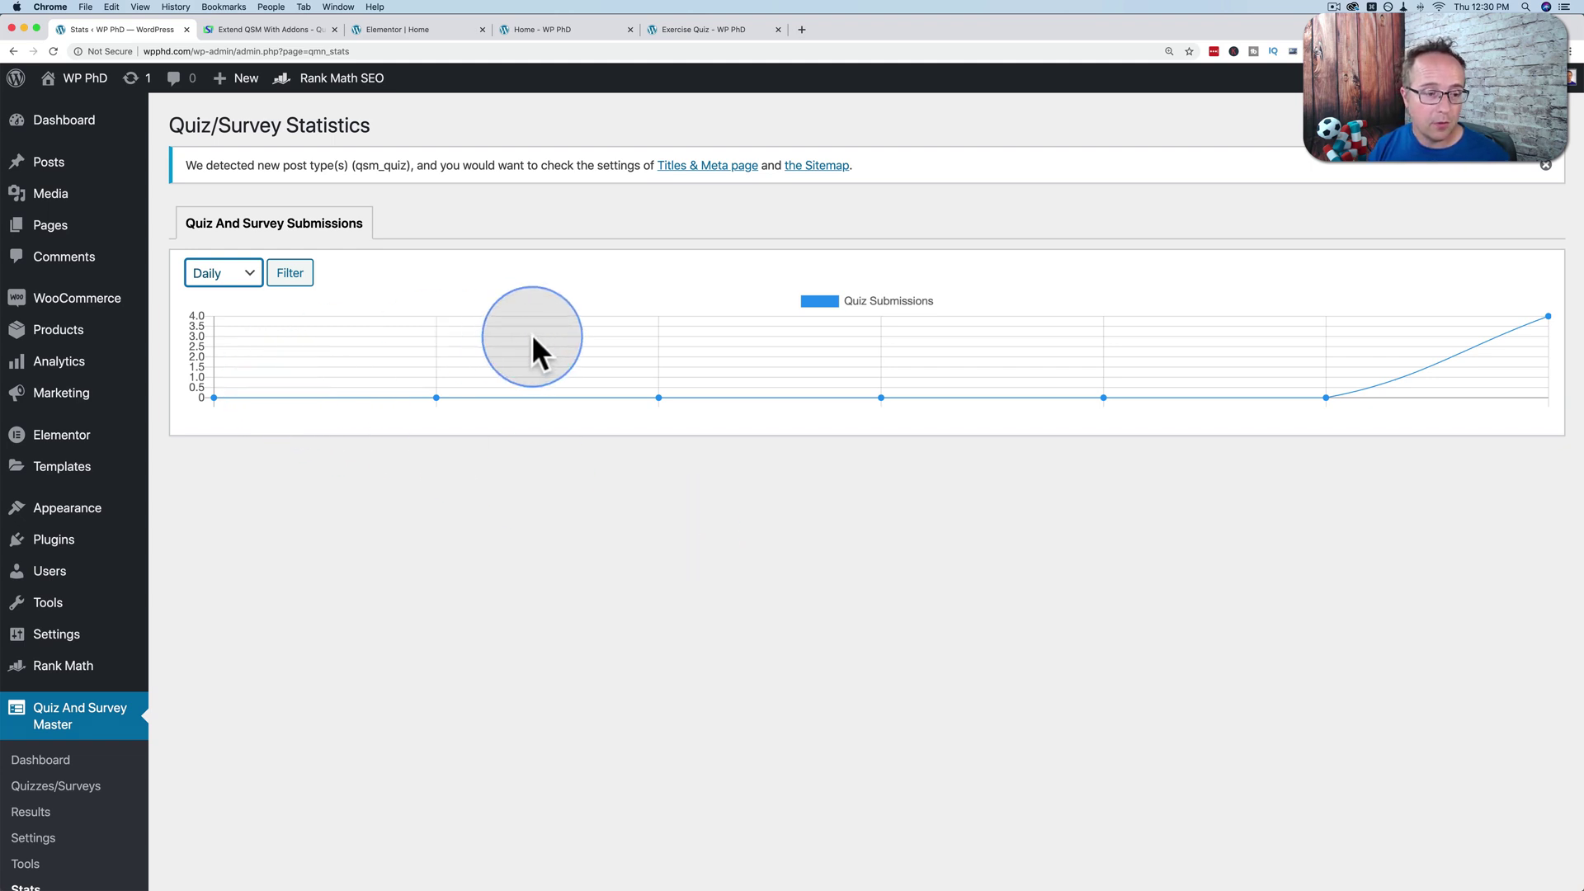
Step: Open the plugin's Tools page and review the Audit Trail's recorded actions and the users behind them
scroll(340, 607, down, 2)
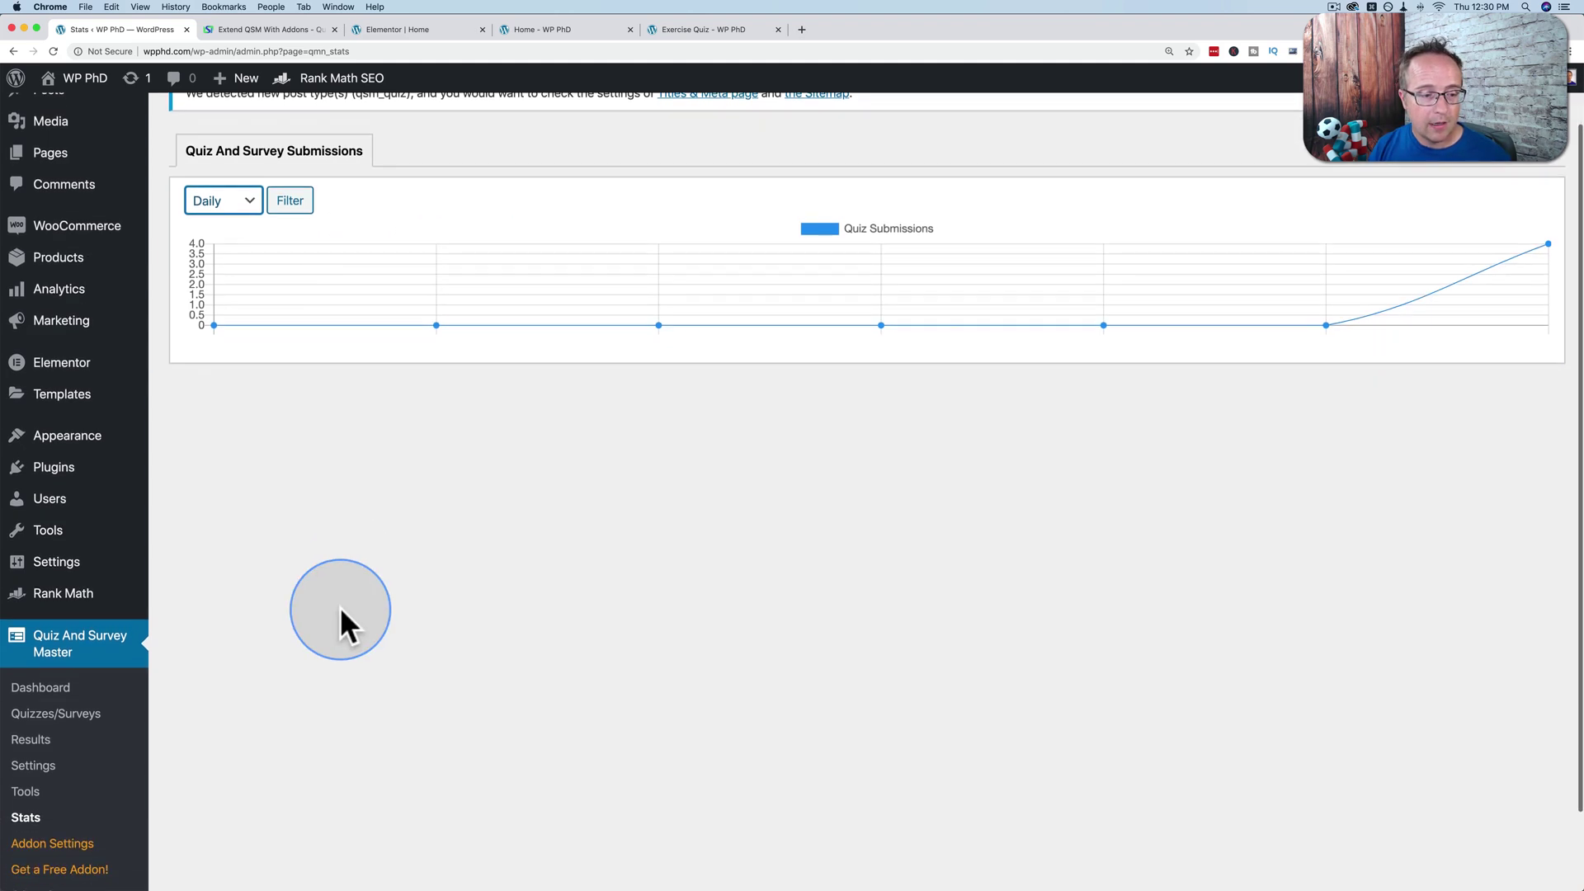
click(25, 792)
scroll(367, 427, down, 2)
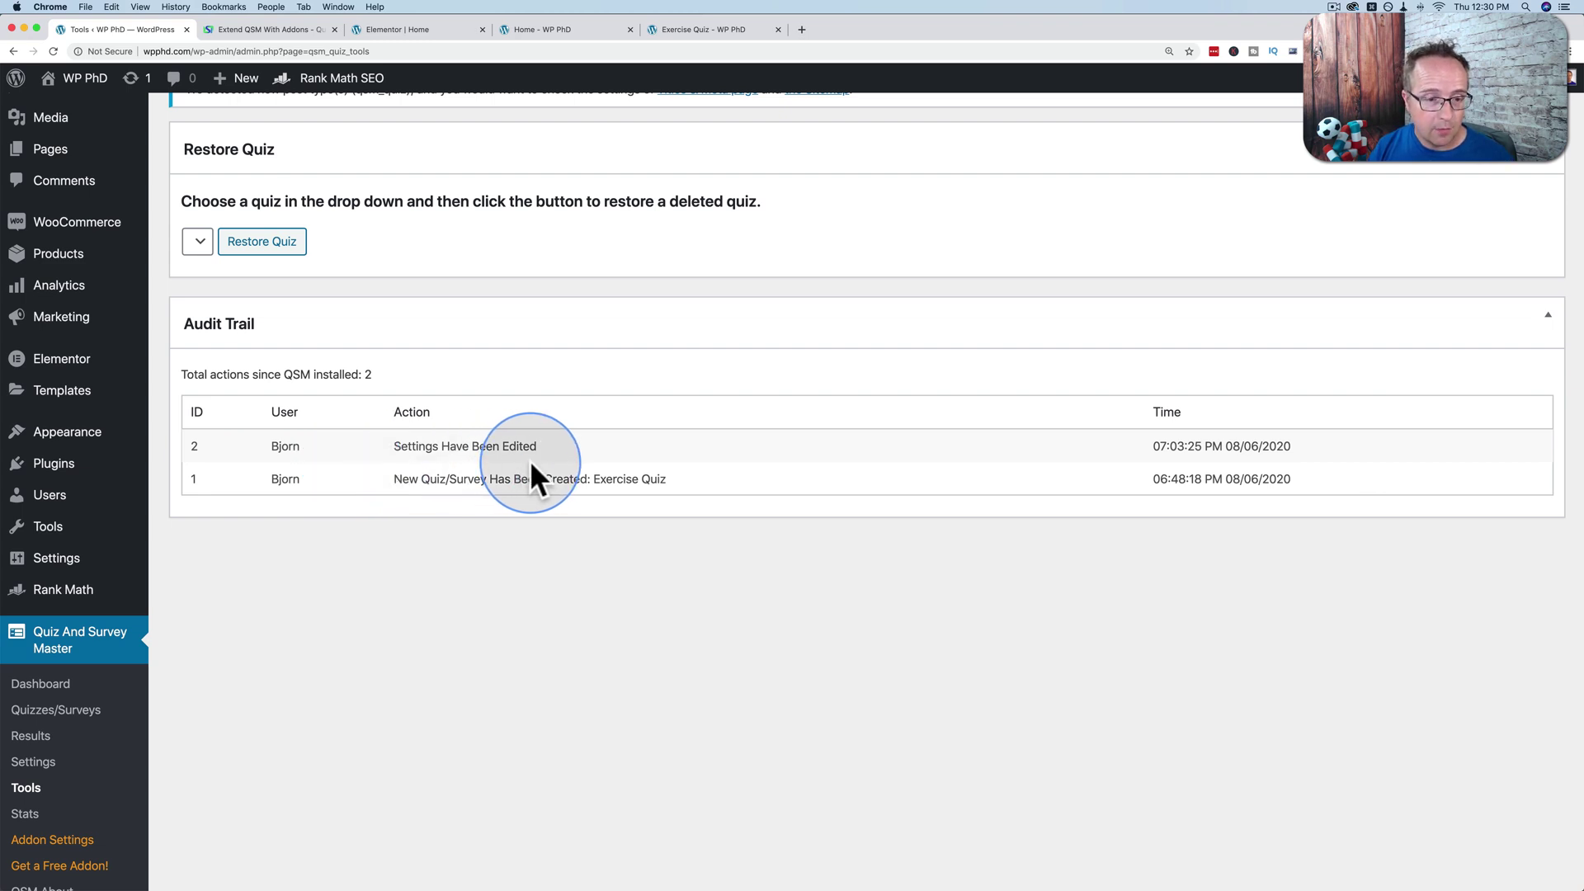
drag(540, 446, 667, 473)
double_click(283, 446)
double_click(280, 480)
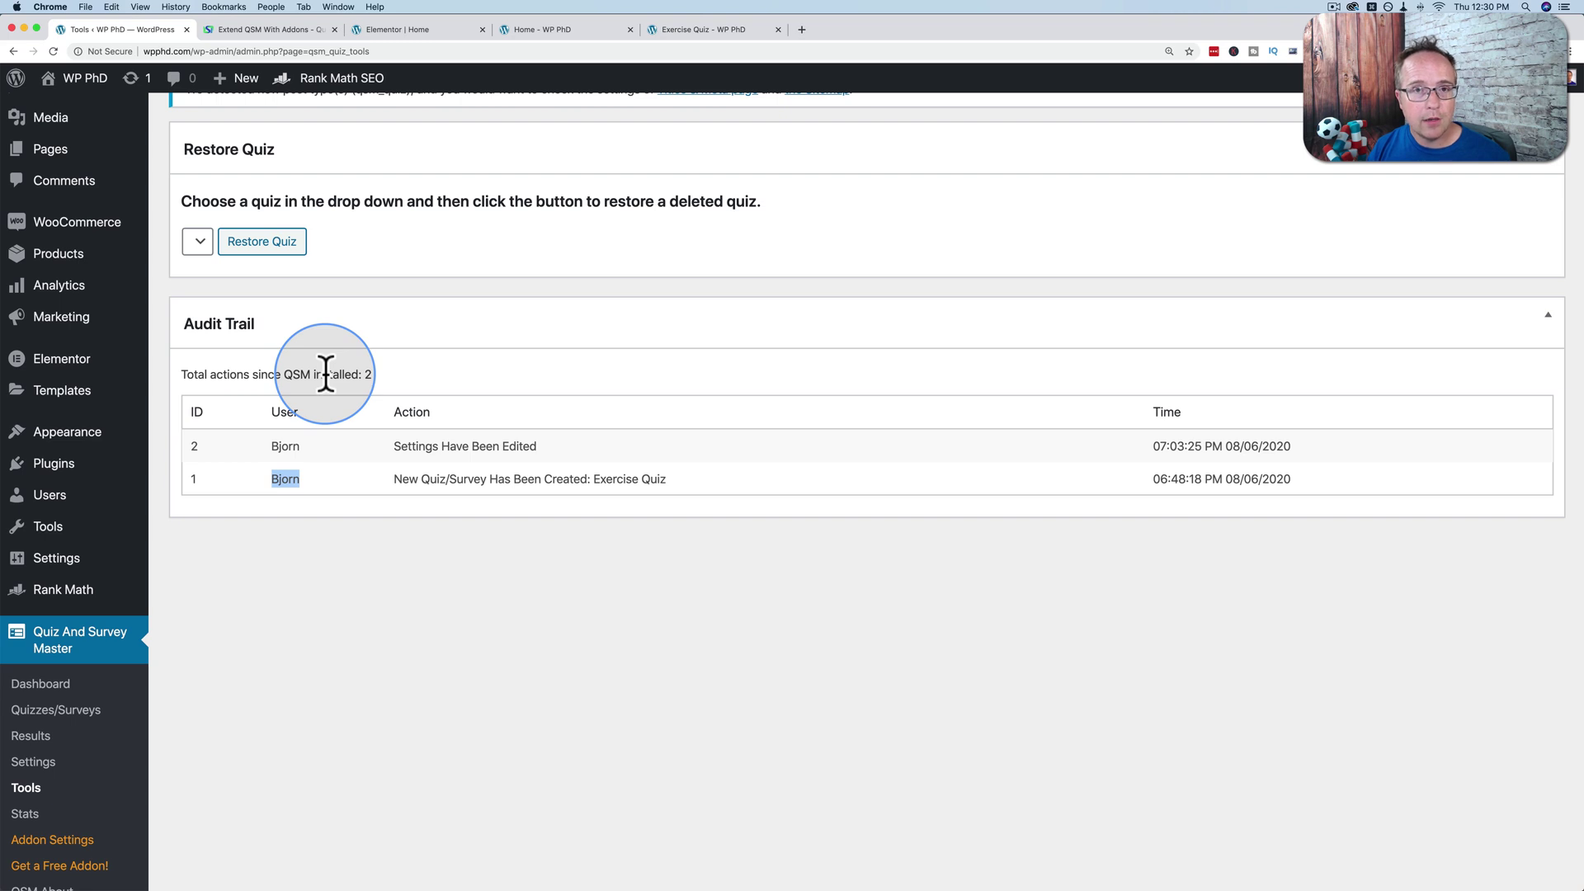
Step: Switch to the Quiz and Survey Master website's home page, check its address and open the addons page
click(233, 253)
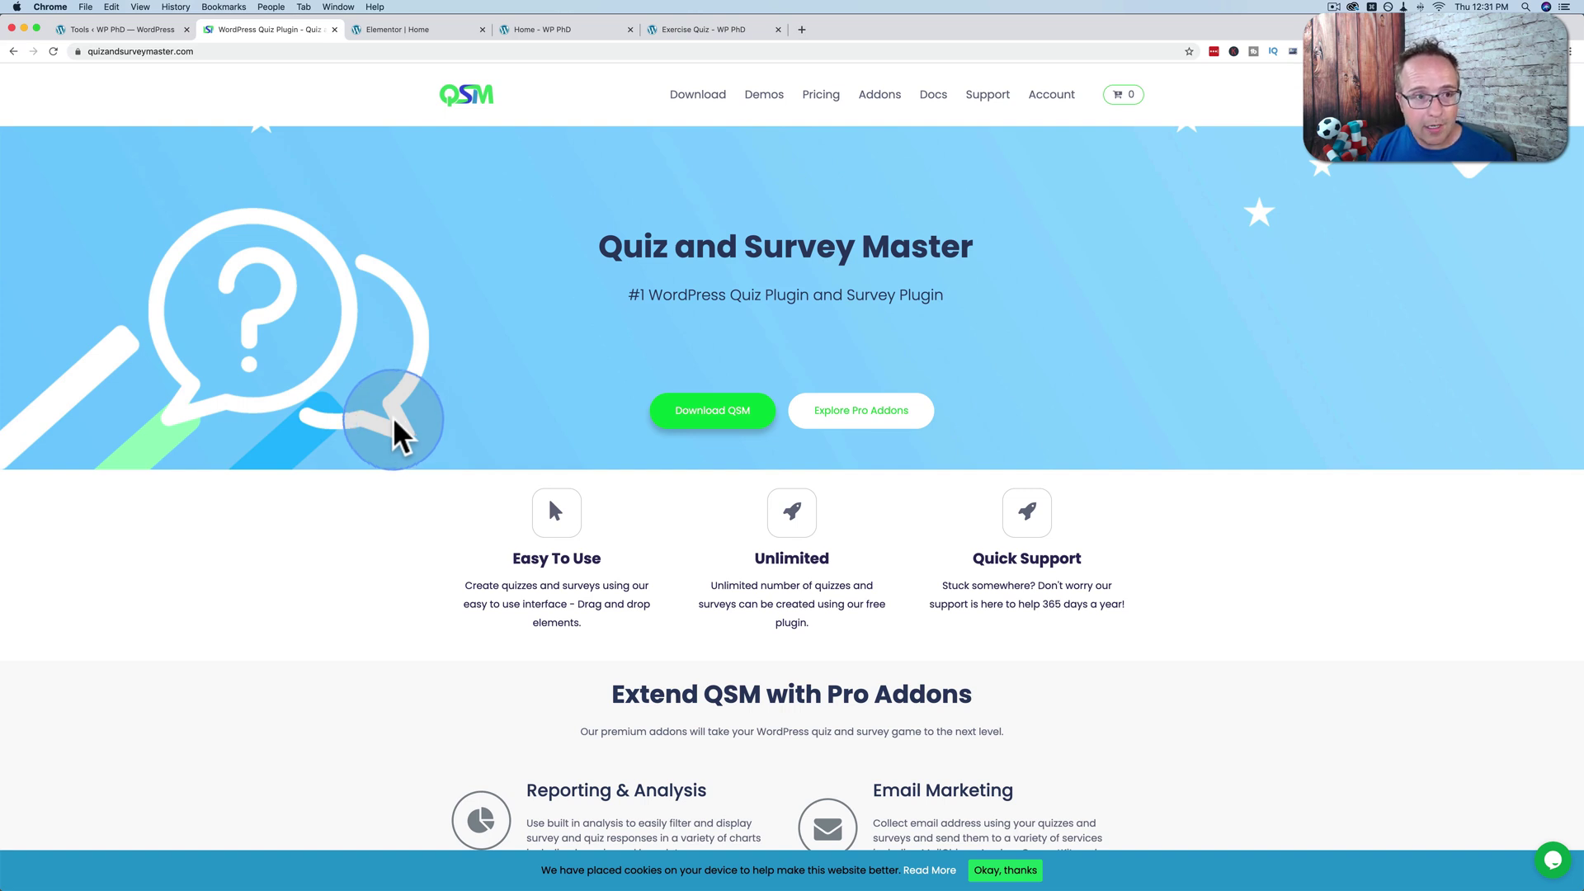
click(202, 52)
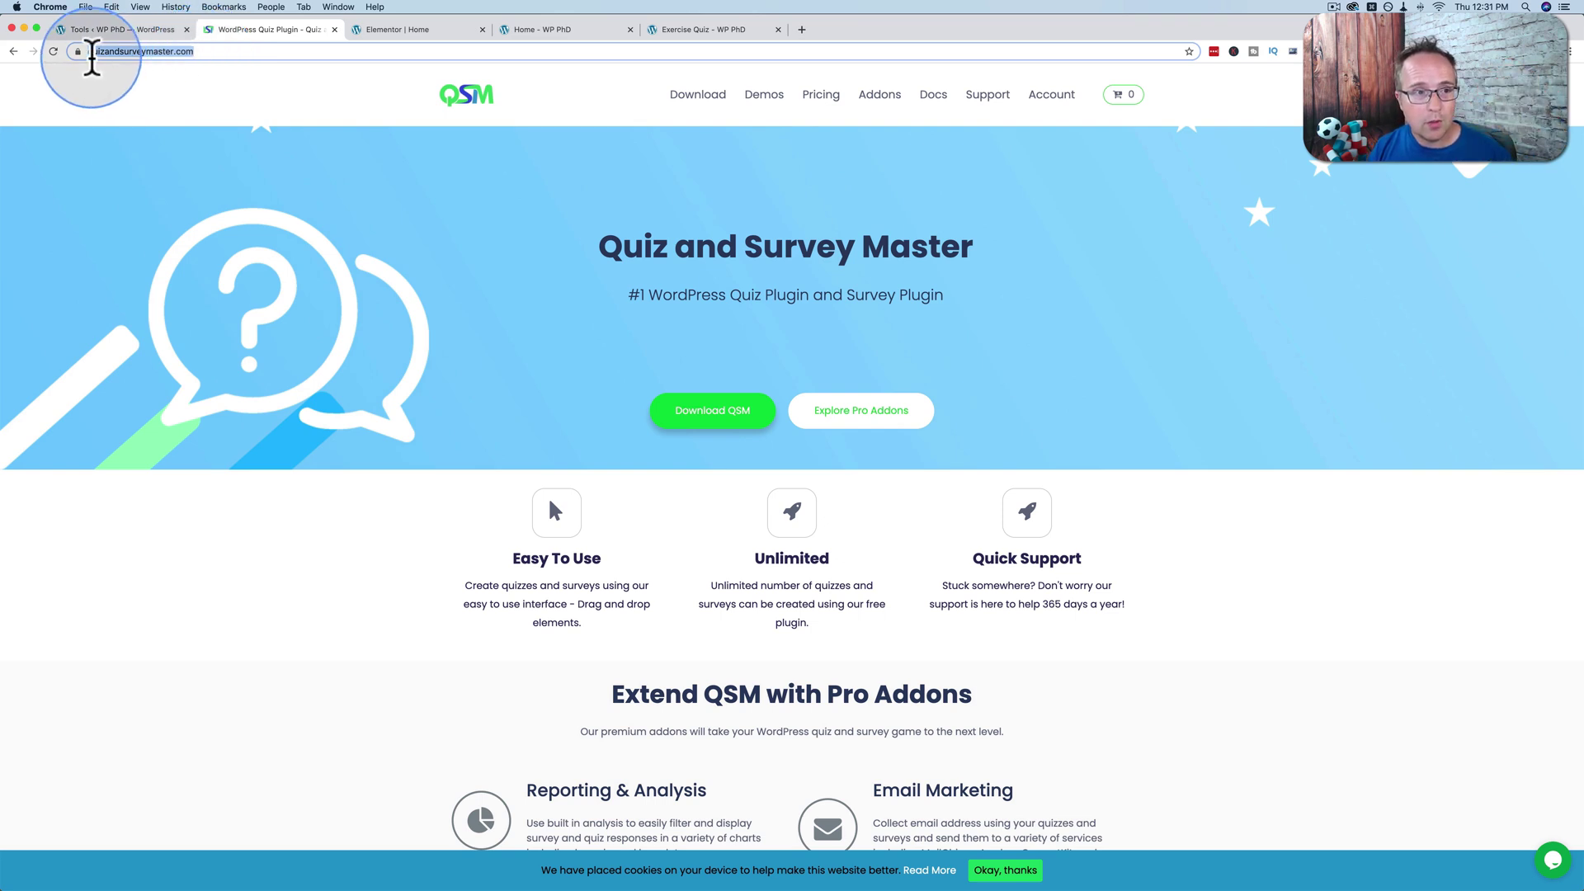
click(392, 305)
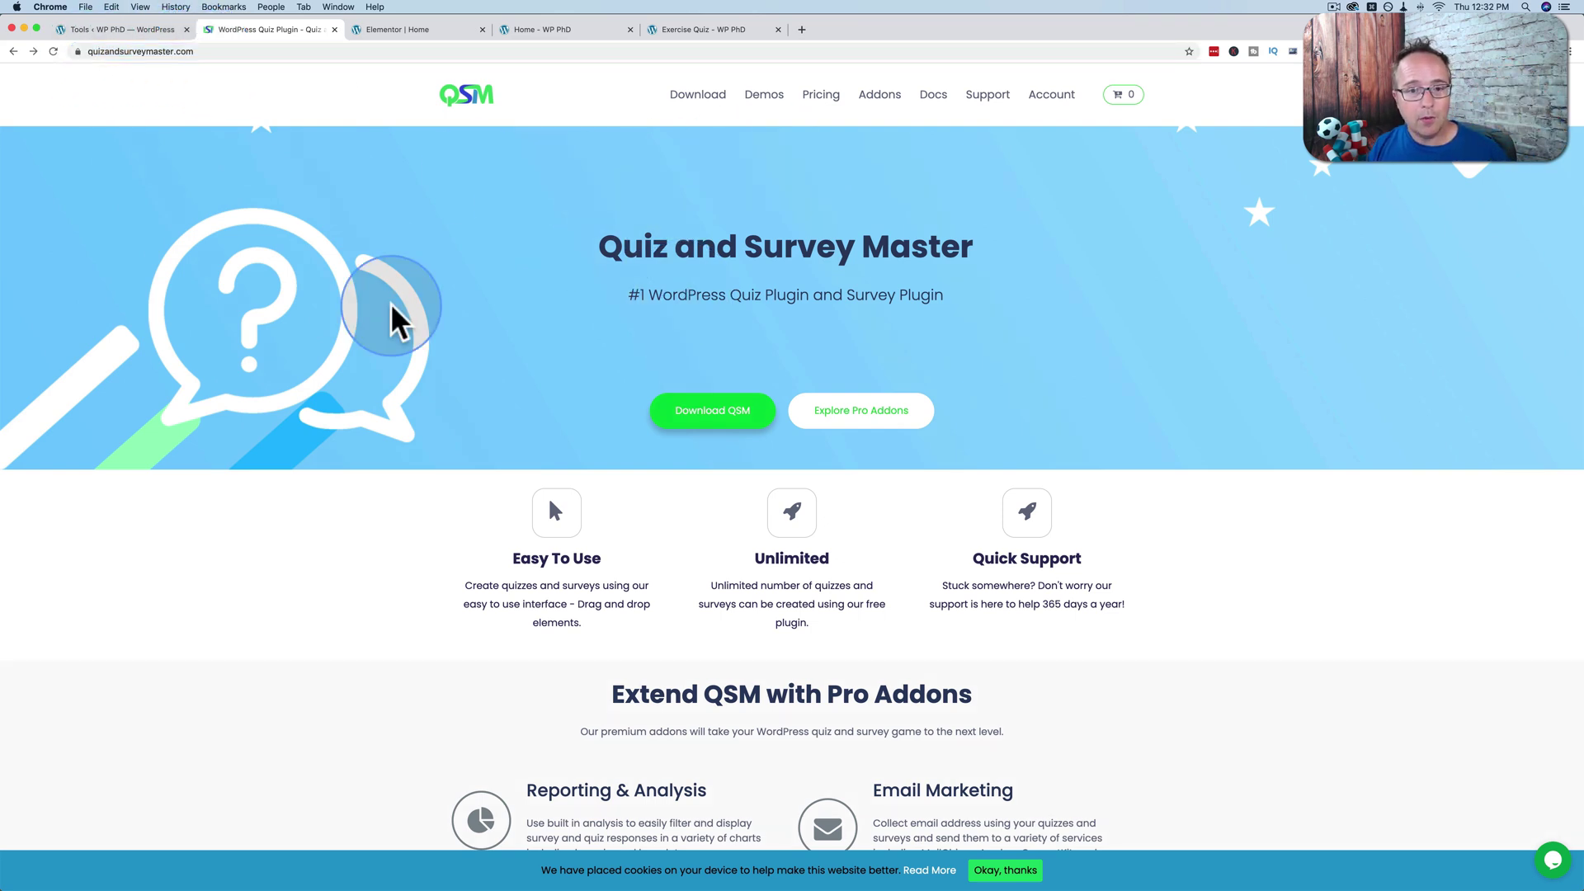
click(874, 103)
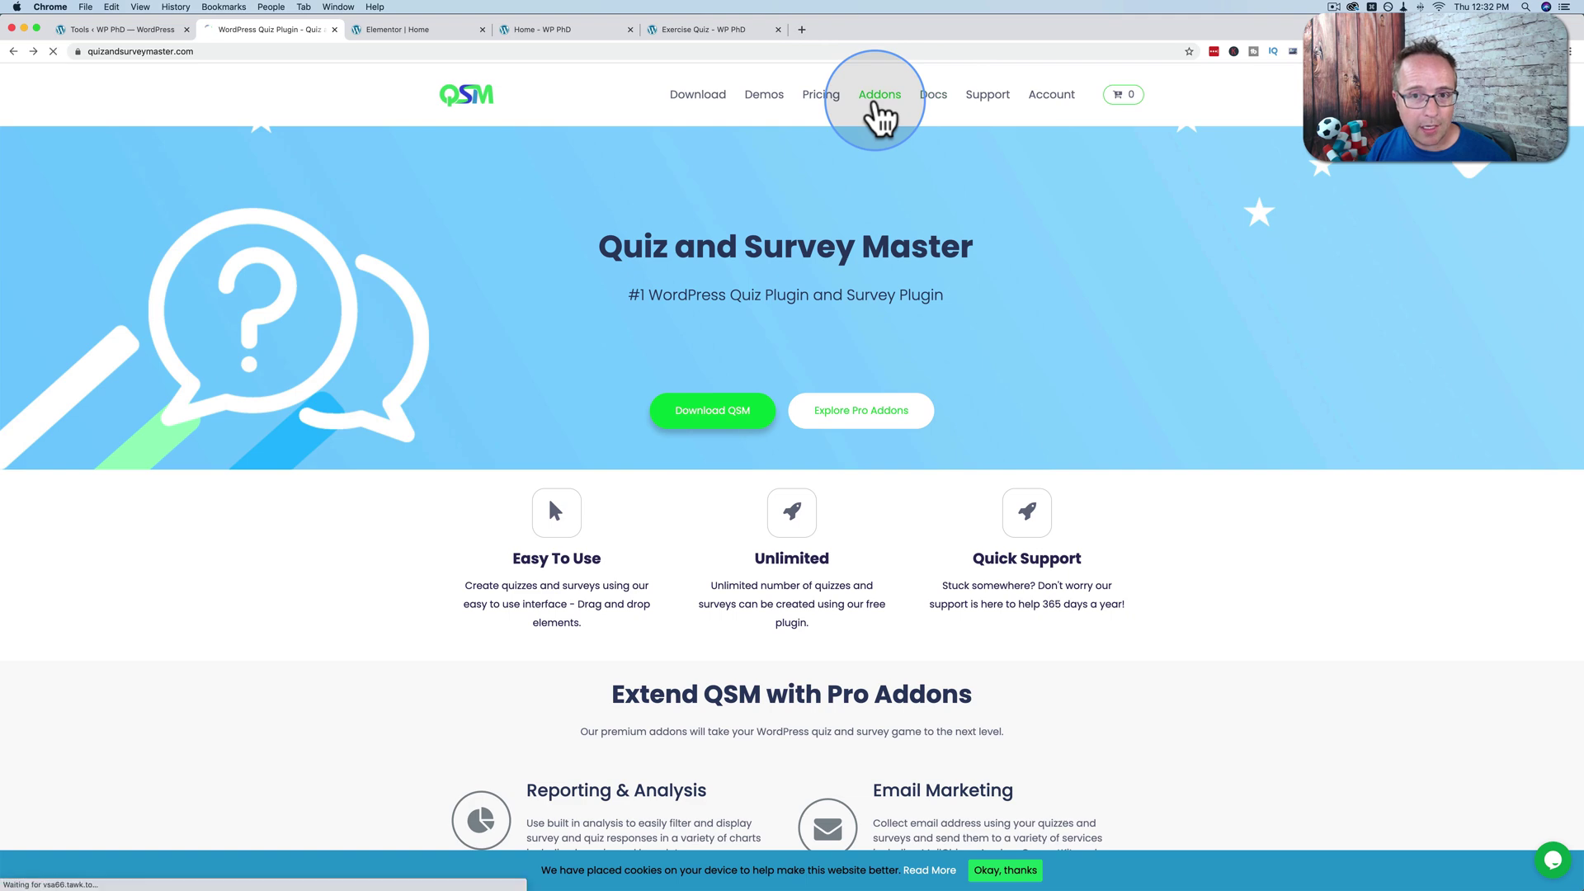
Step: Look through the addons catalogue, checking the individual addons on offer and their prices
scroll(495, 433, down, 2)
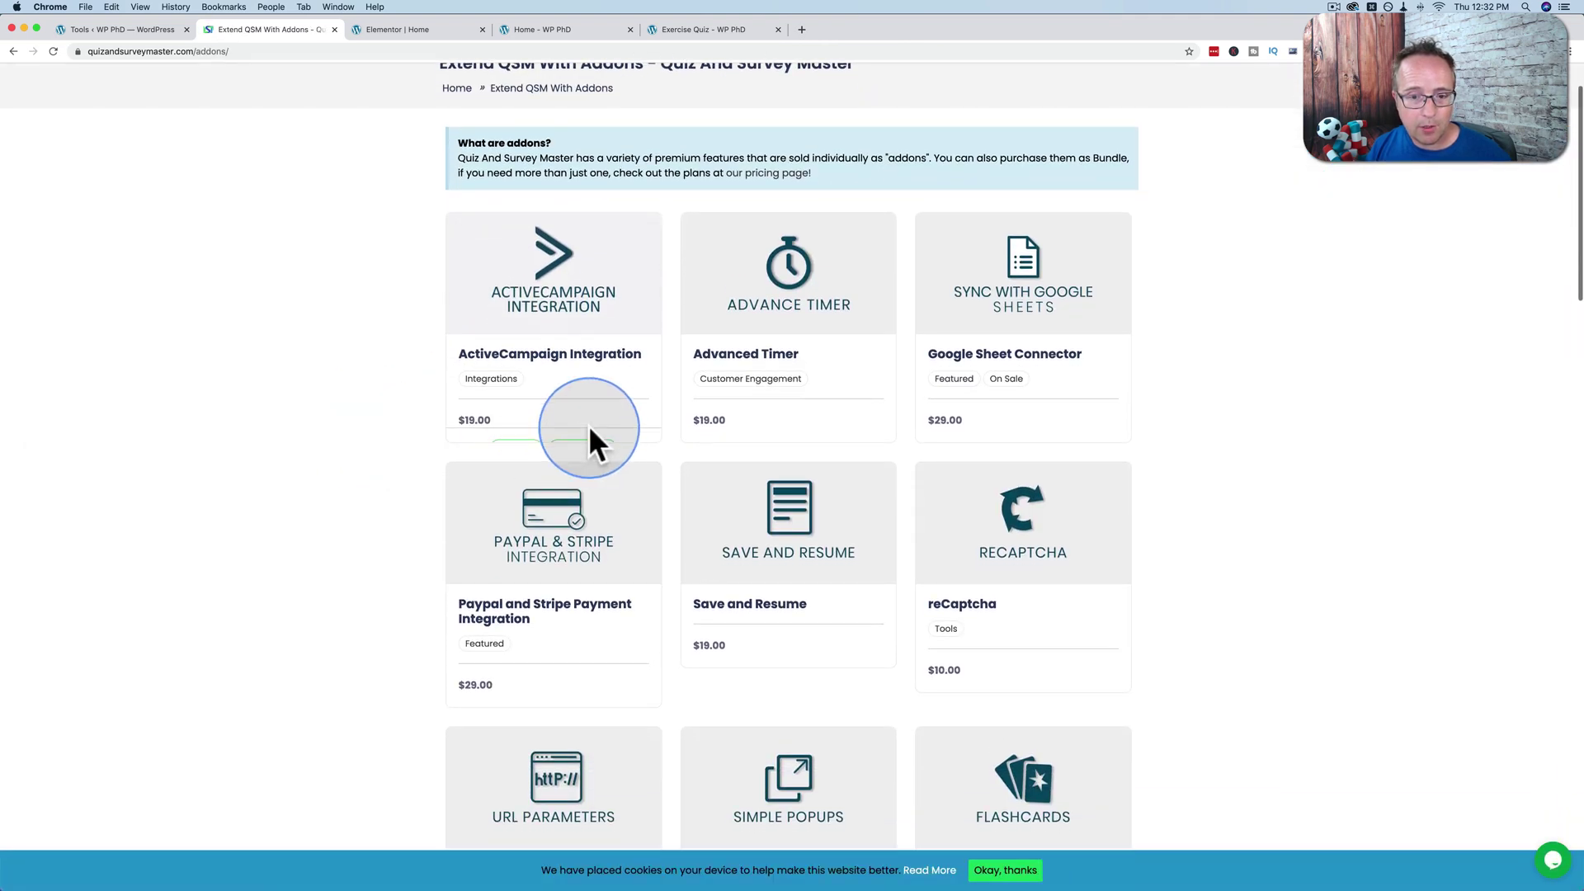
scroll(577, 413, down, 4)
scroll(809, 544, down, 5)
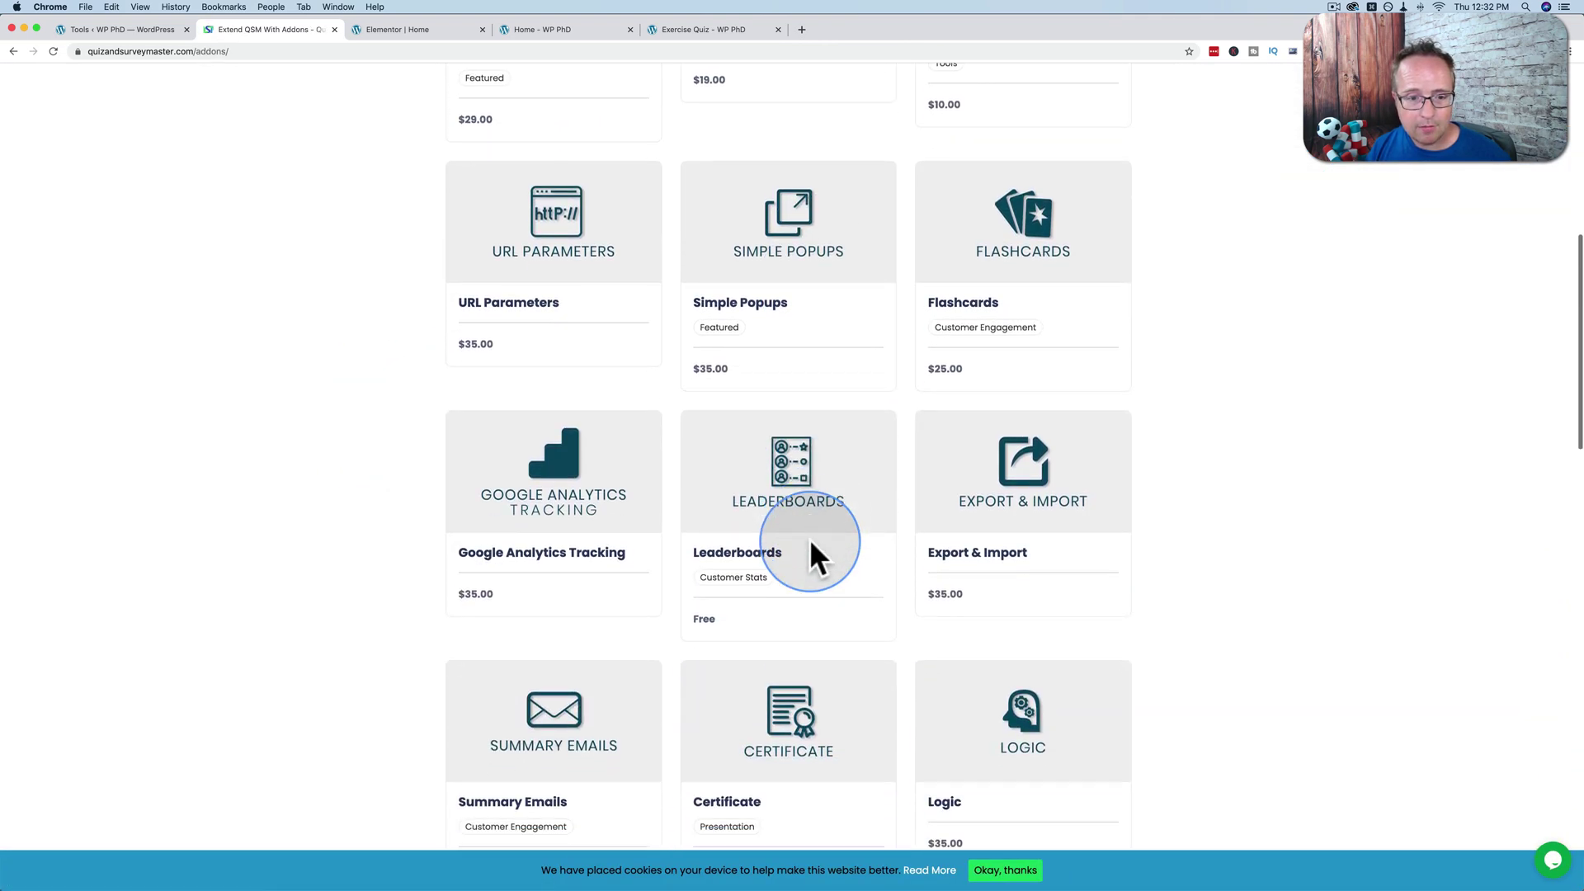
scroll(543, 608, down, 4)
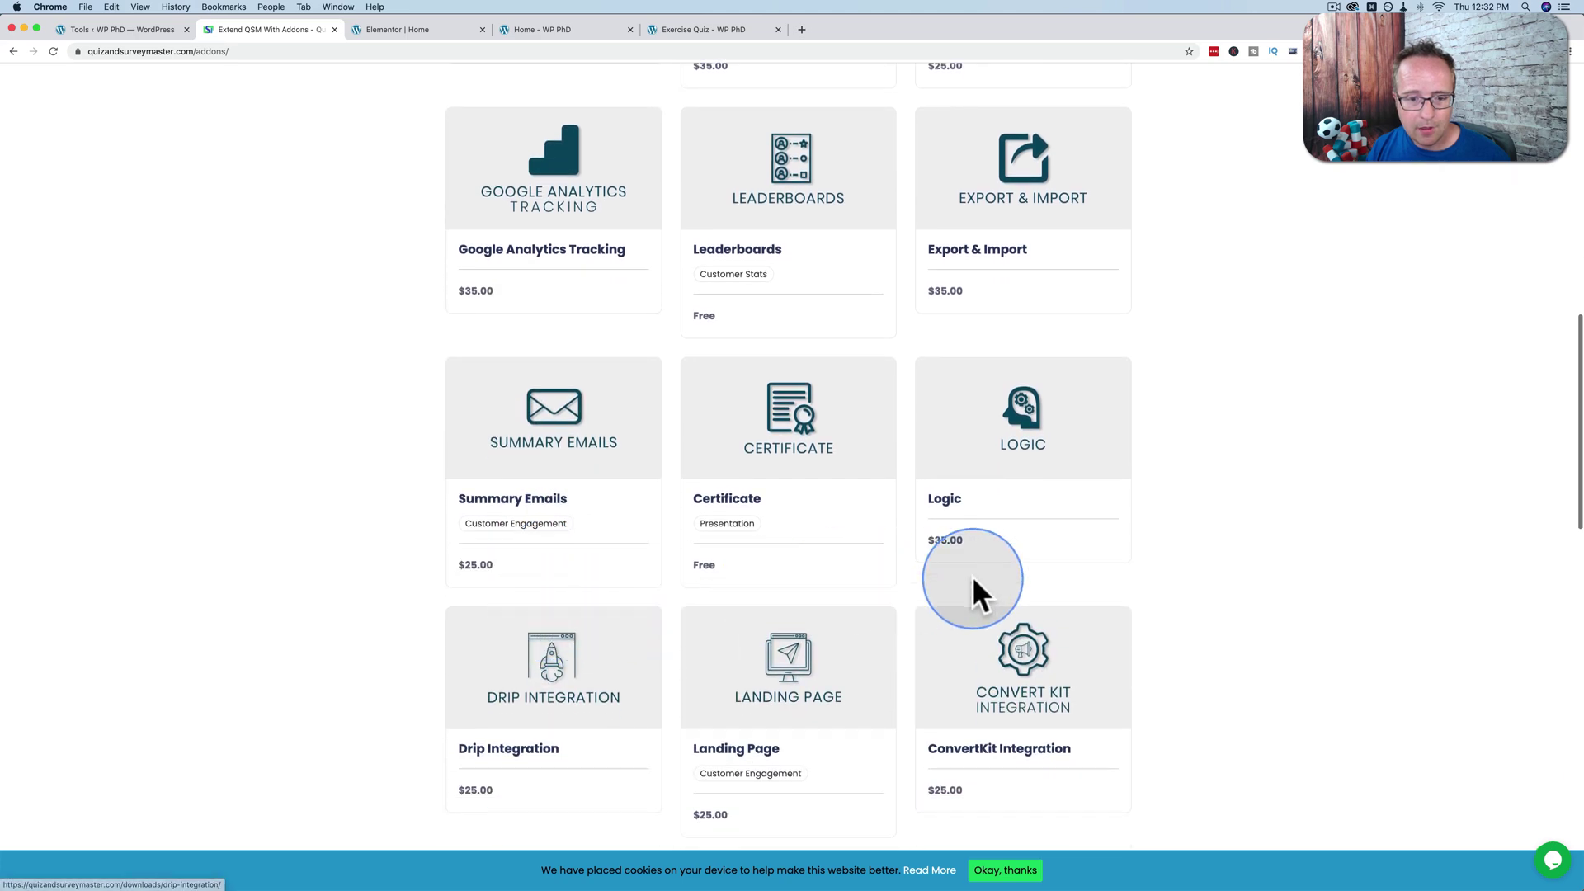
scroll(583, 646, down, 3)
scroll(398, 631, up, 10)
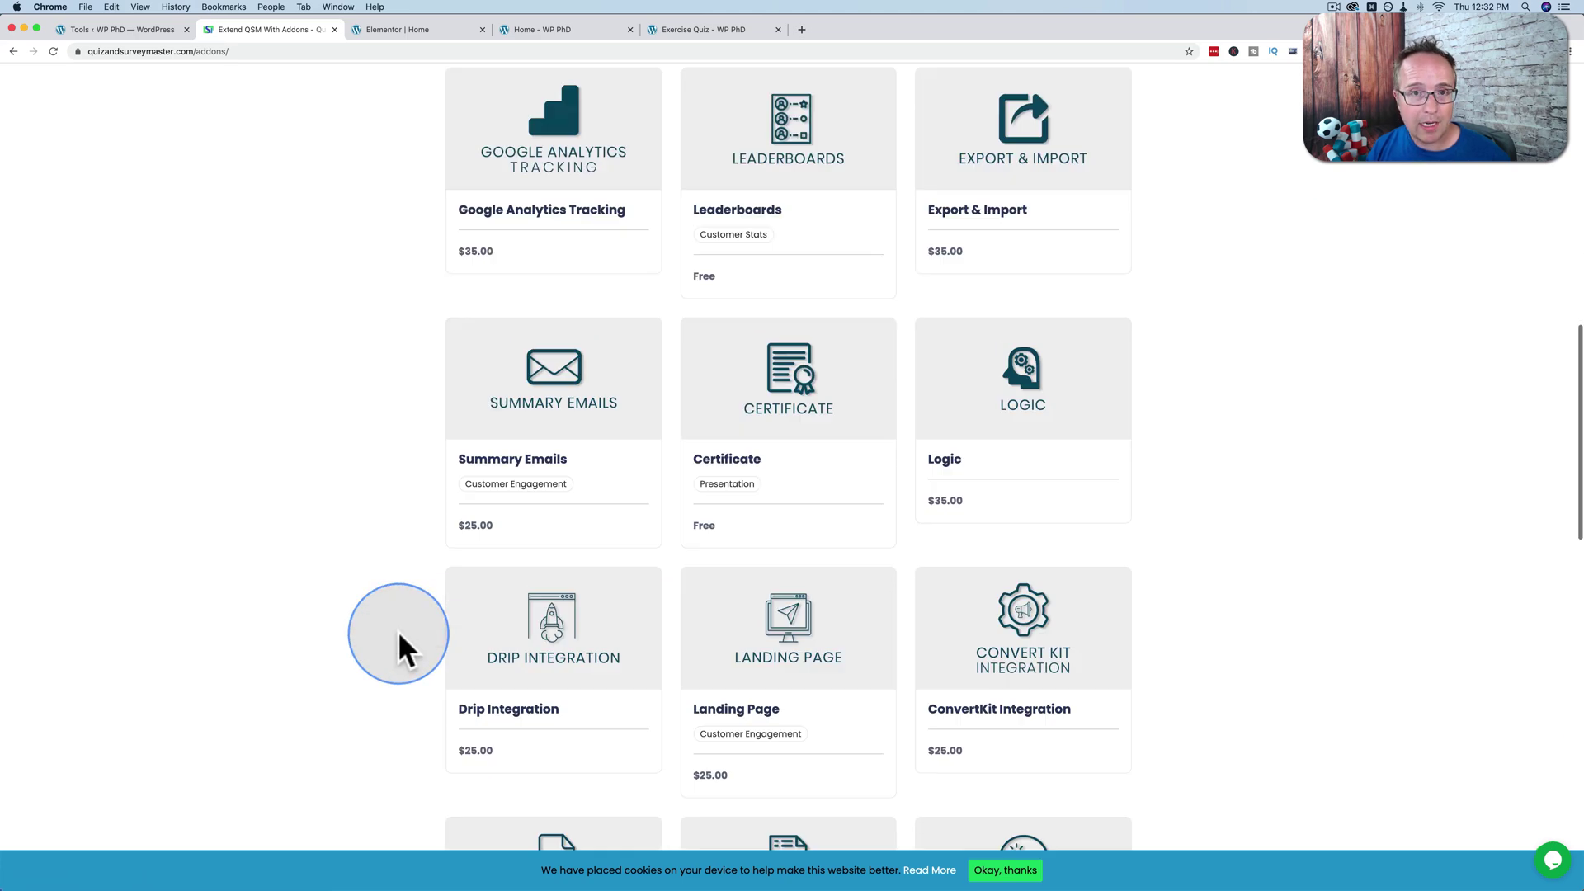
Step: Open the pricing page and examine the Premium Bundle's yearly price, site allowance, integrations and terms for new addons
click(821, 95)
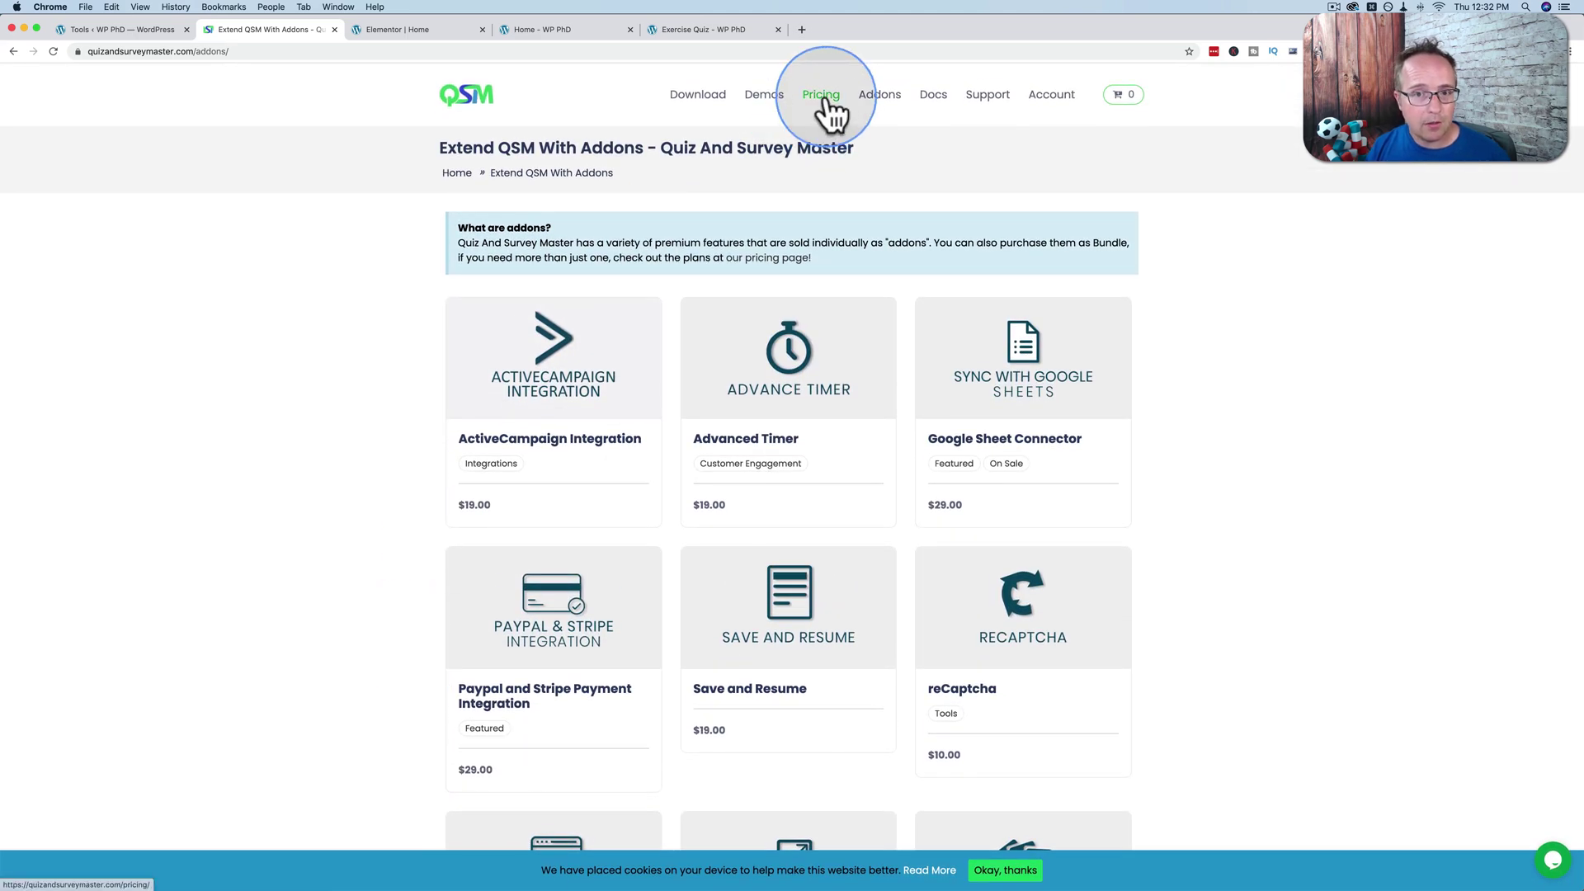
scroll(316, 365, down, 2)
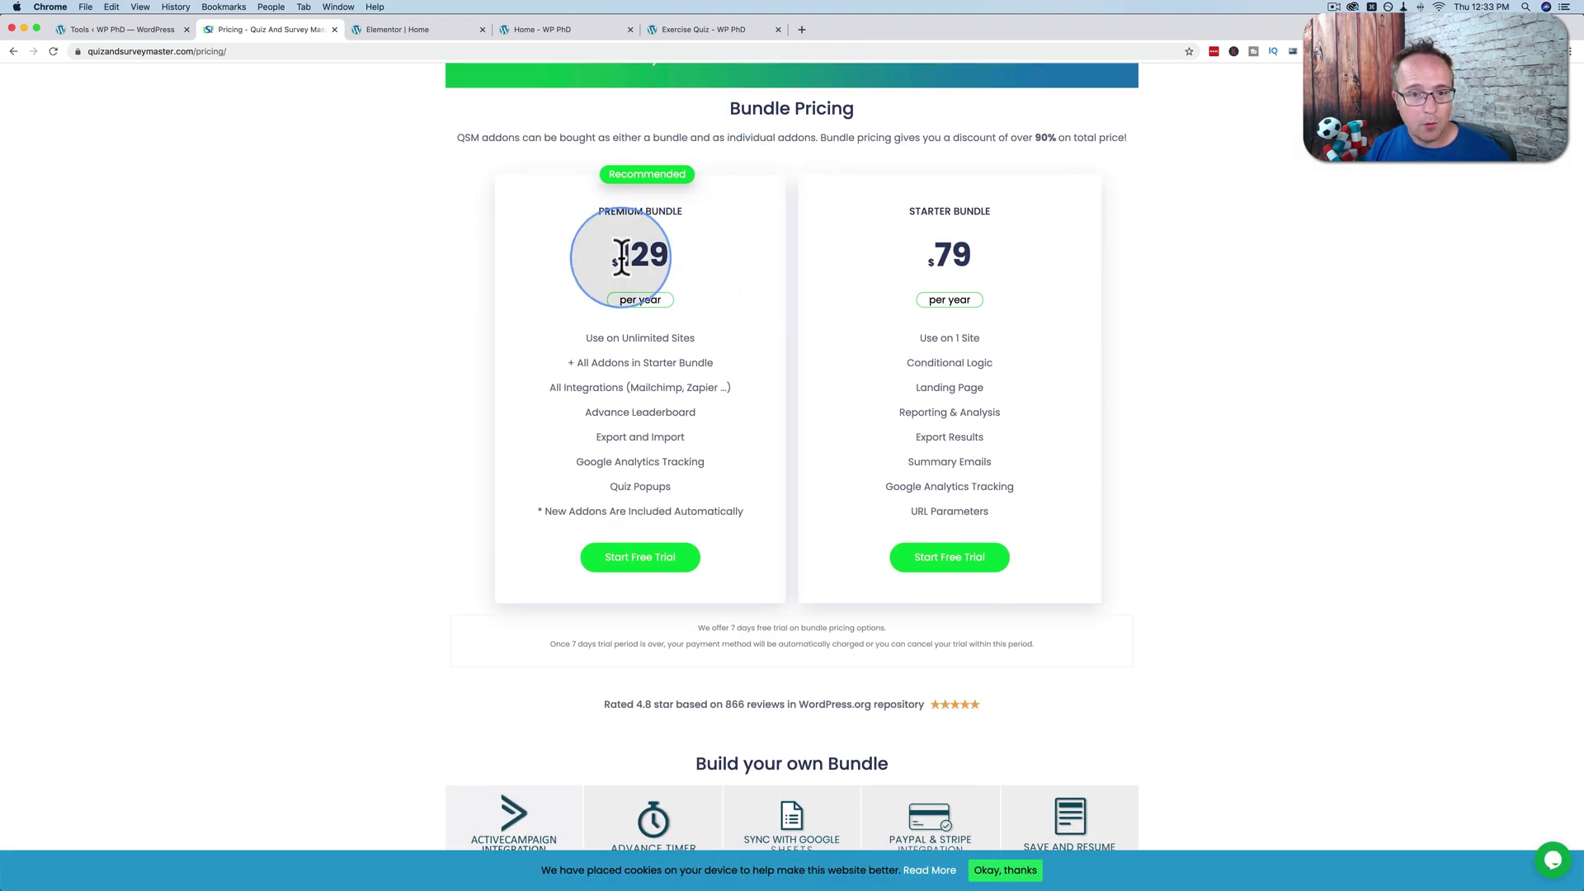
drag(619, 254, 705, 255)
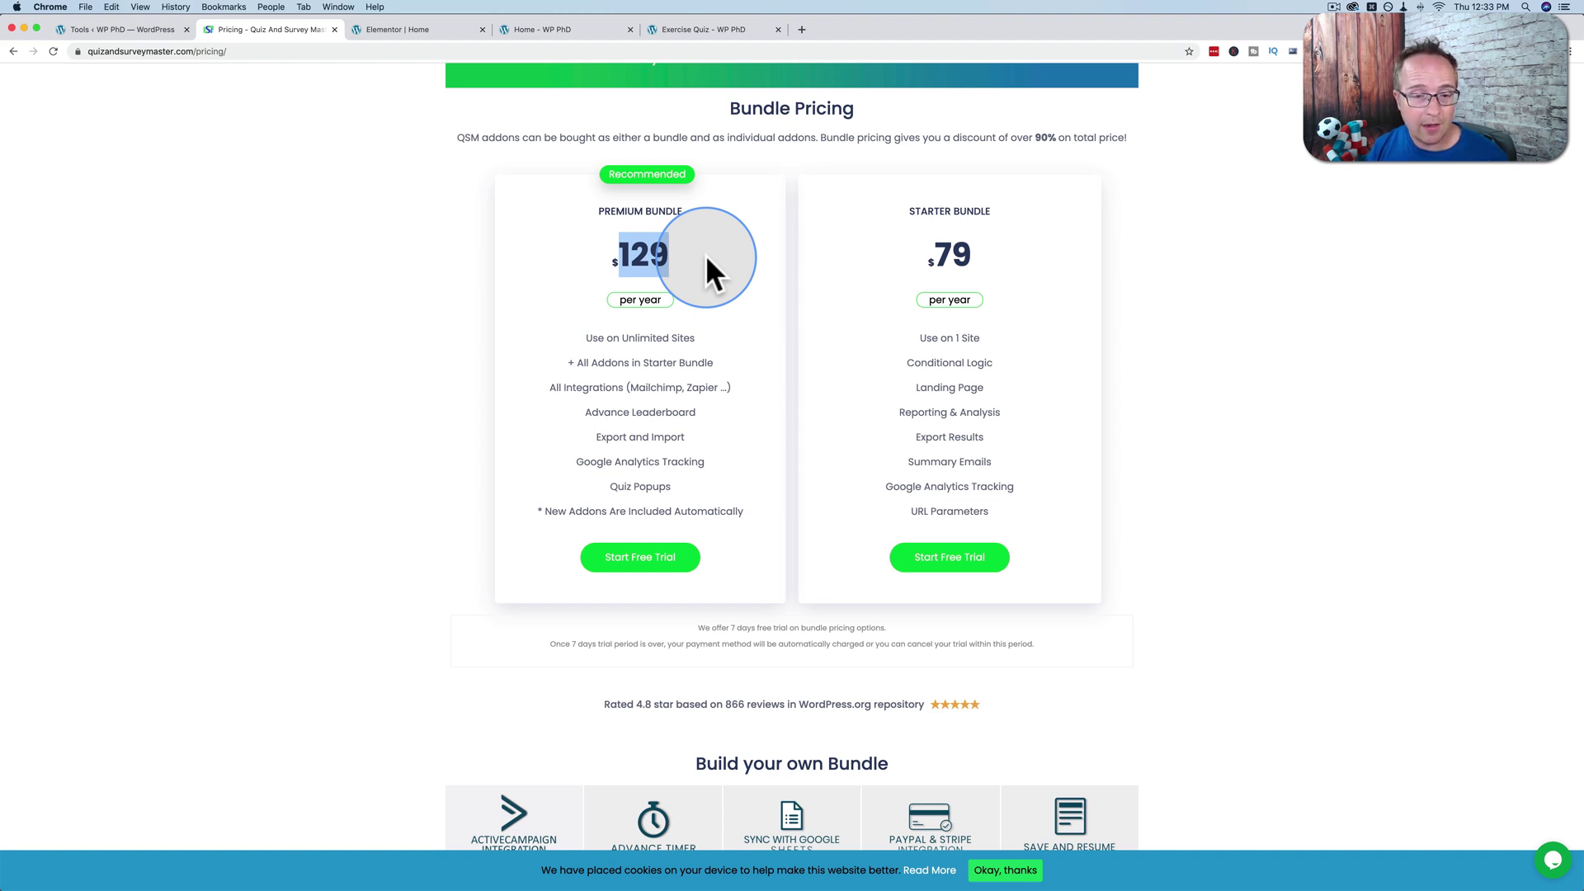
scroll(534, 323, down, 1)
drag(587, 278, 730, 275)
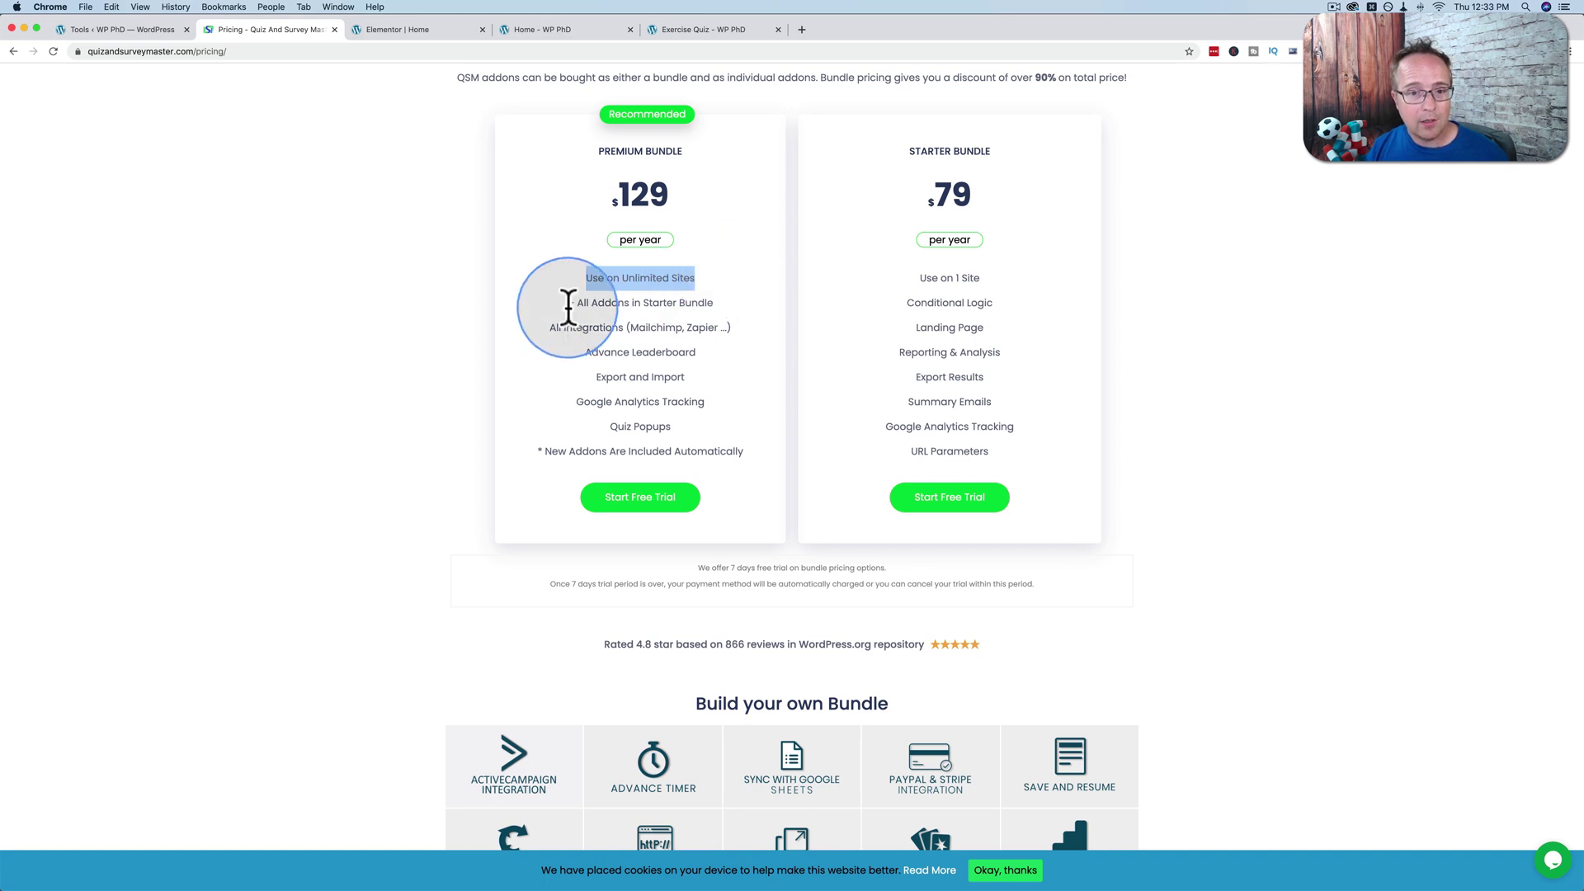
drag(568, 303, 731, 303)
drag(542, 327, 754, 328)
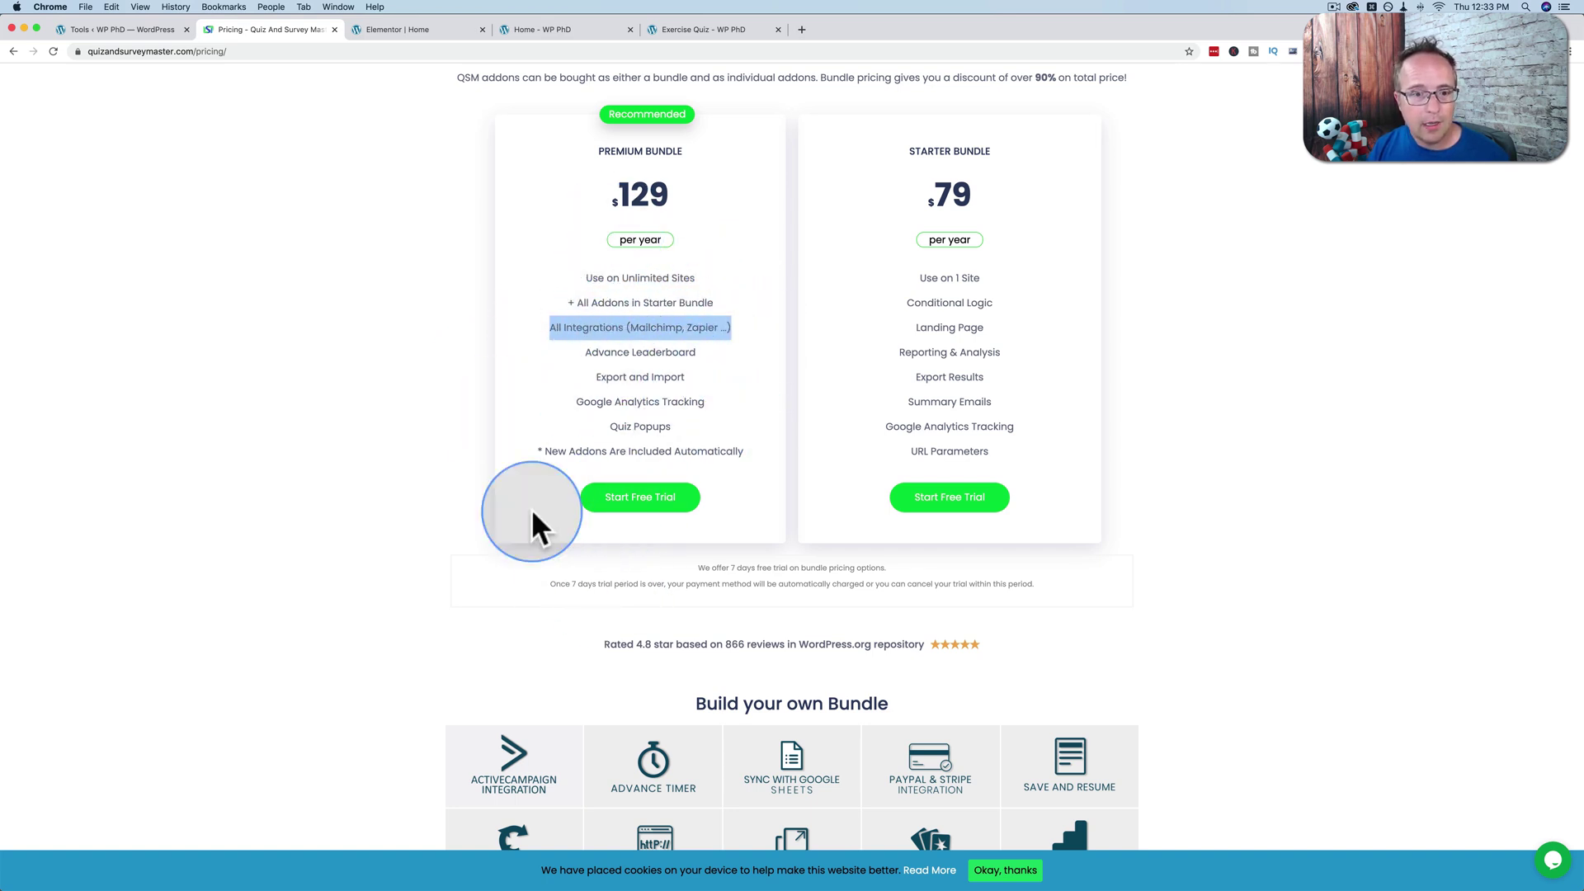
drag(537, 450, 746, 452)
click(475, 518)
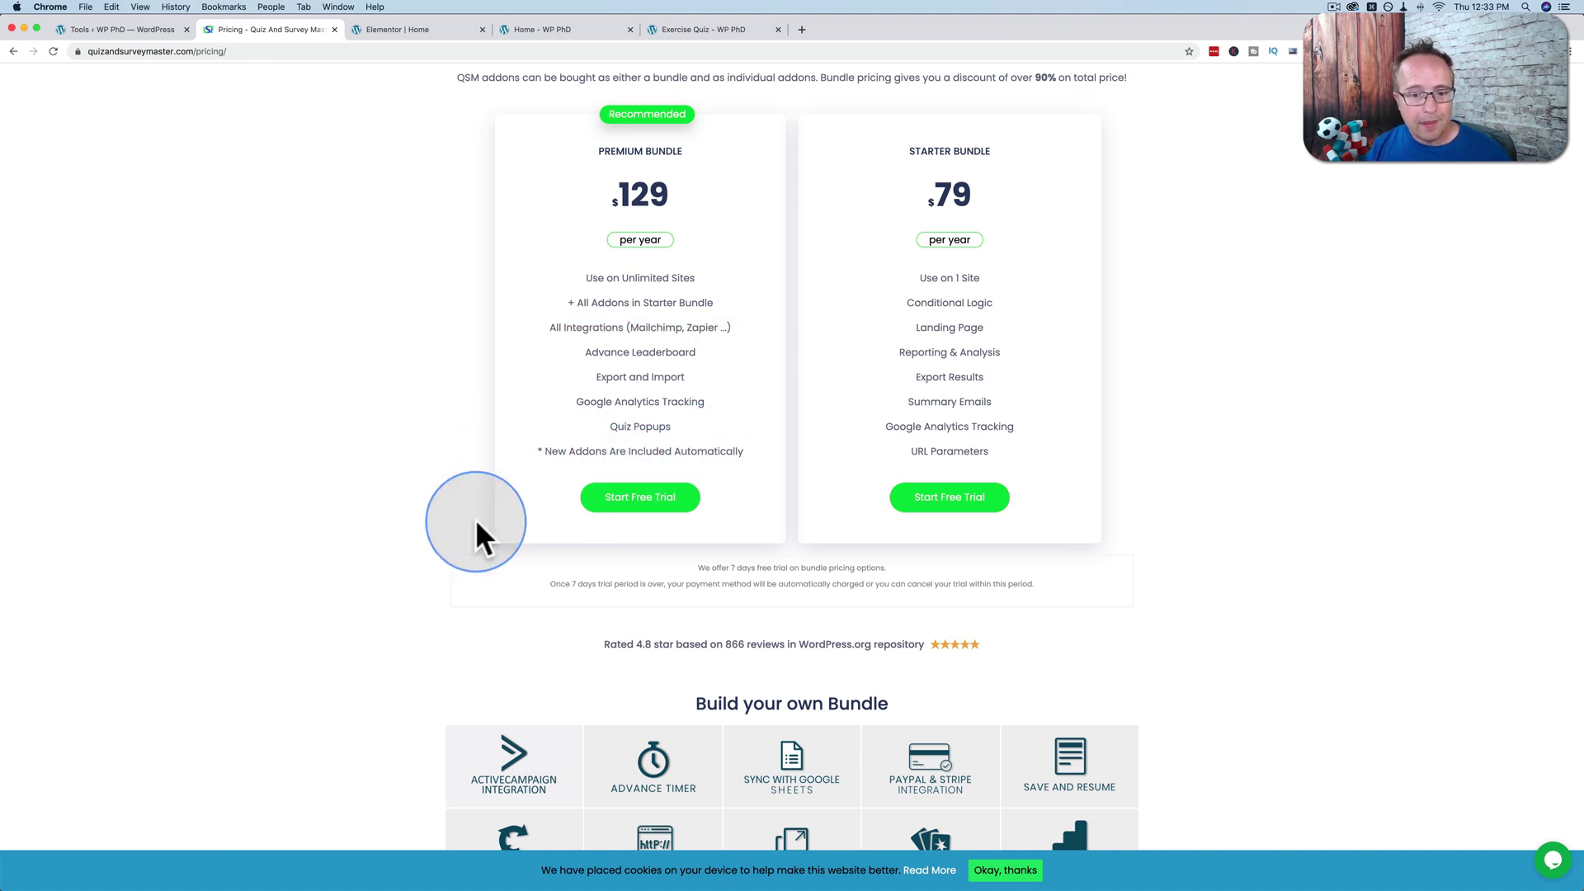
Step: Review the Starter Bundle's site limit and included addons, from Conditional Logic to URL Parameters, against the Premium Bundle
scroll(475, 518, down, 2)
scroll(525, 468, up, 1)
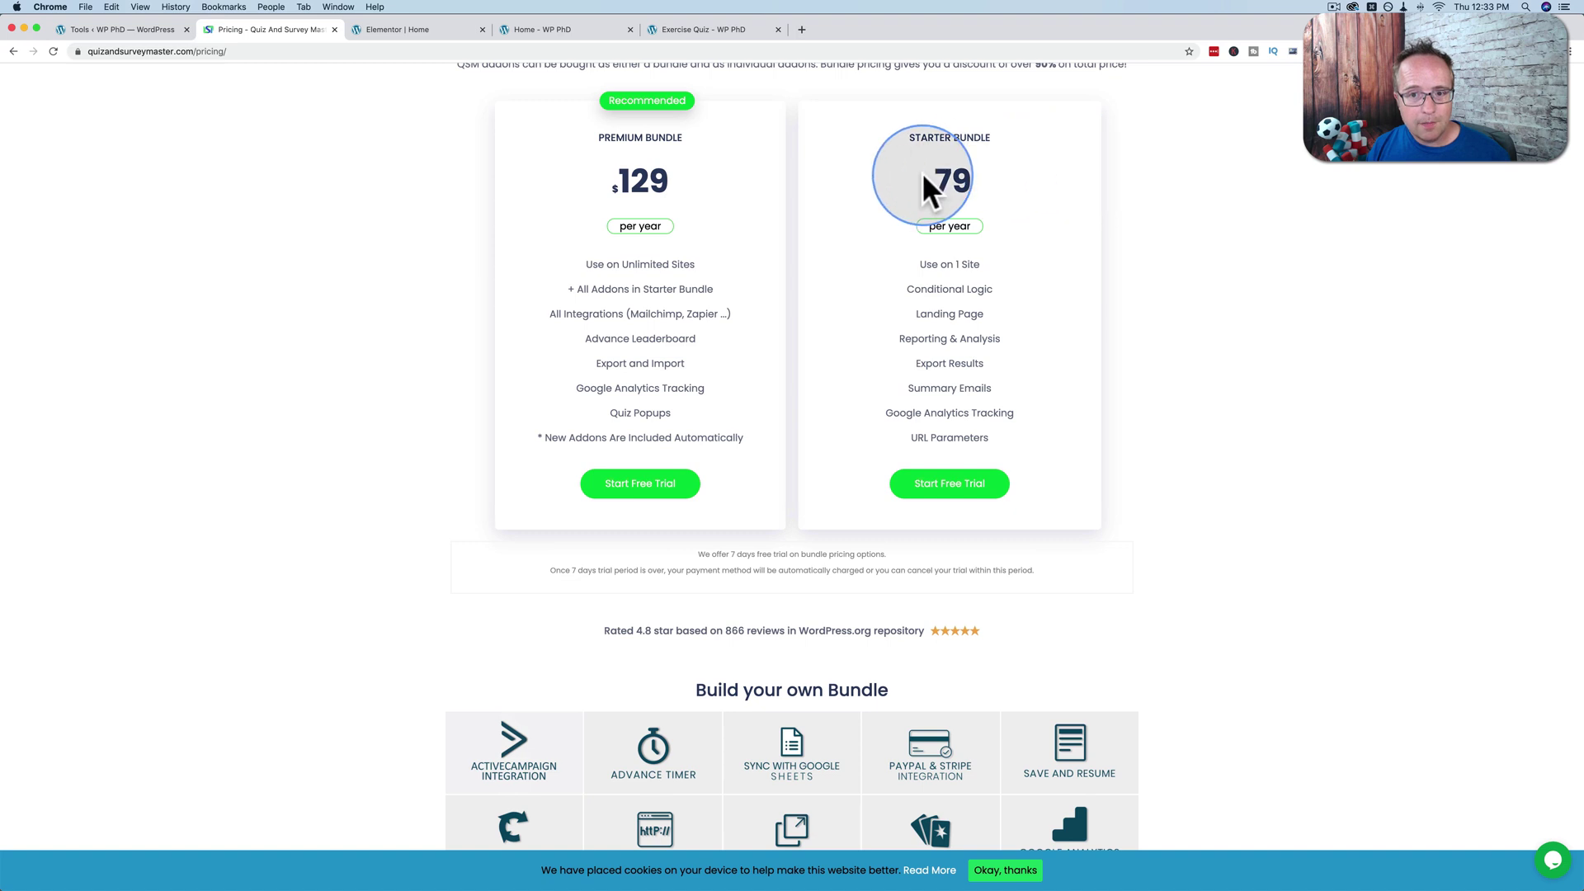
mouse_move(914, 269)
mouse_down()
mouse_move(963, 313)
mouse_move(1002, 432)
mouse_move(919, 374)
mouse_move(905, 292)
mouse_up()
click(1002, 432)
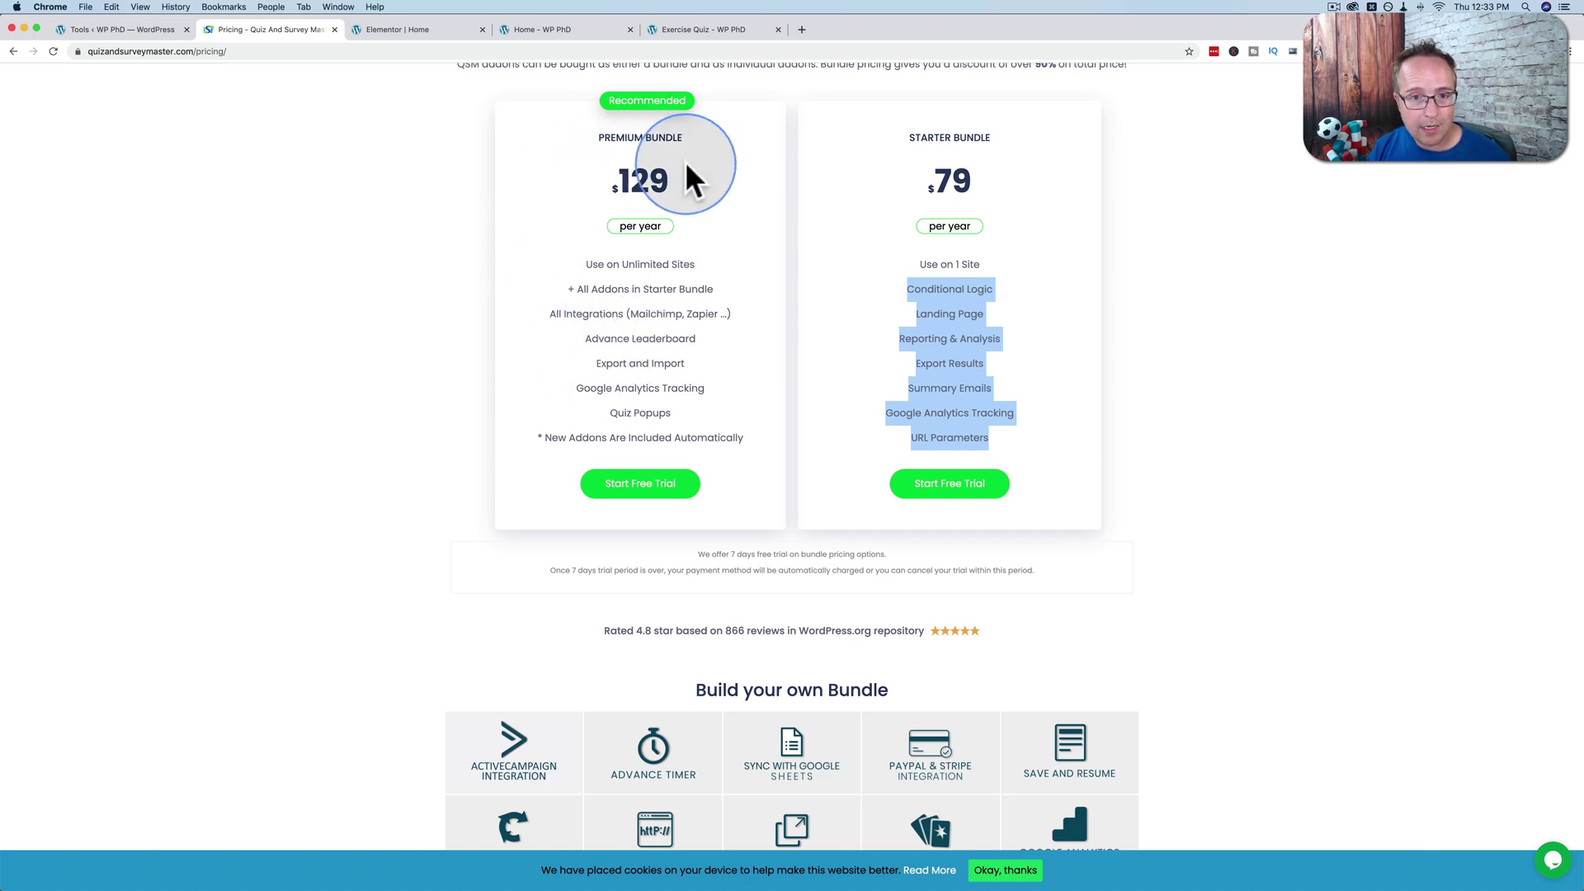
scroll(526, 300, down, 1)
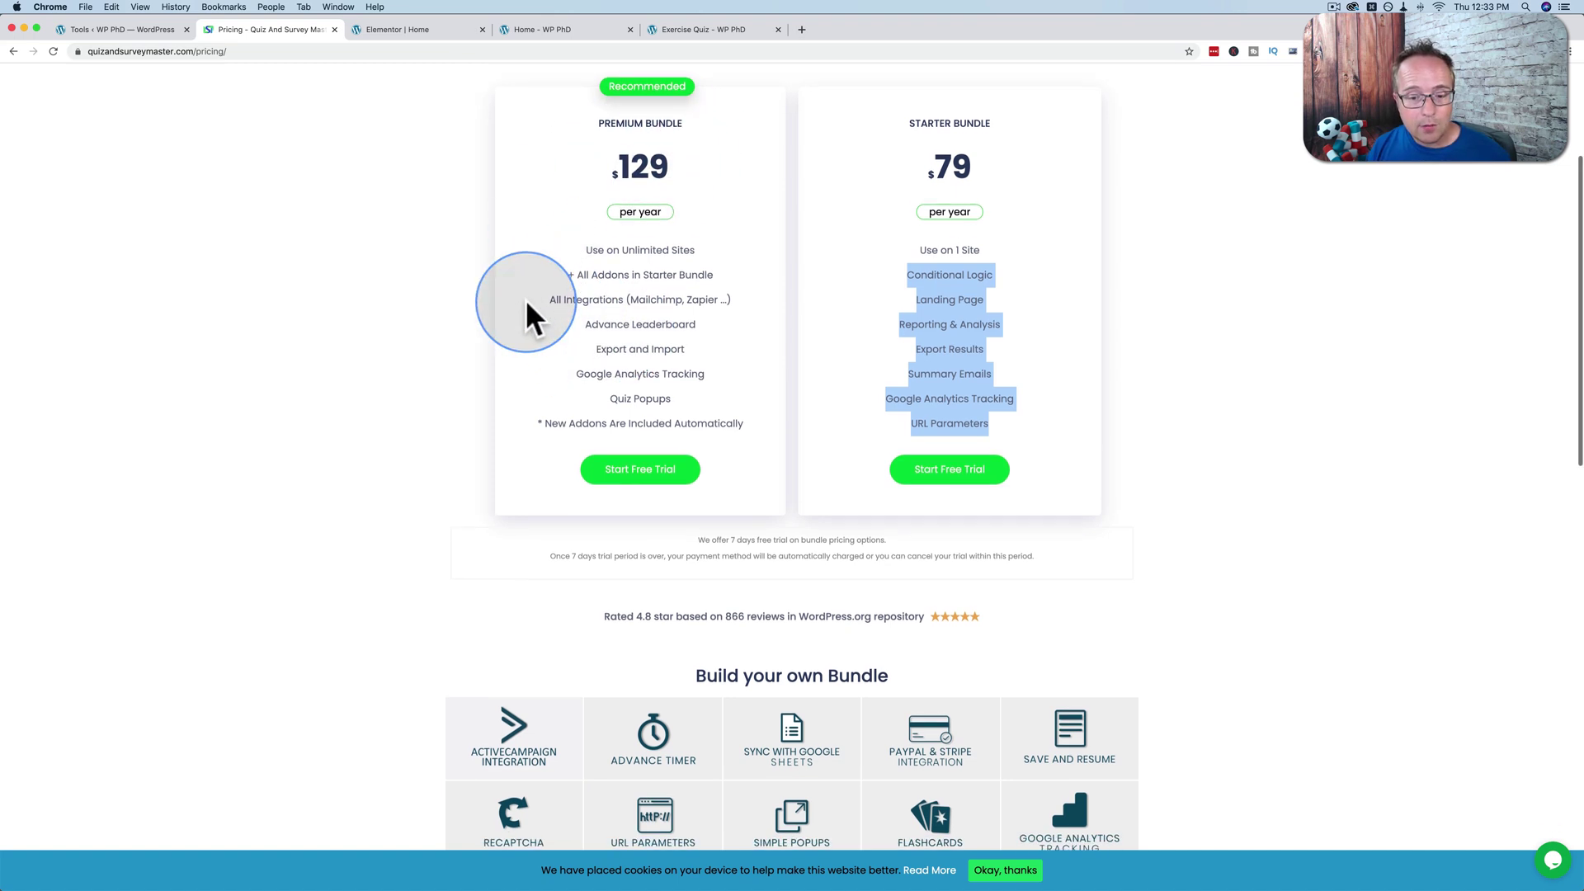